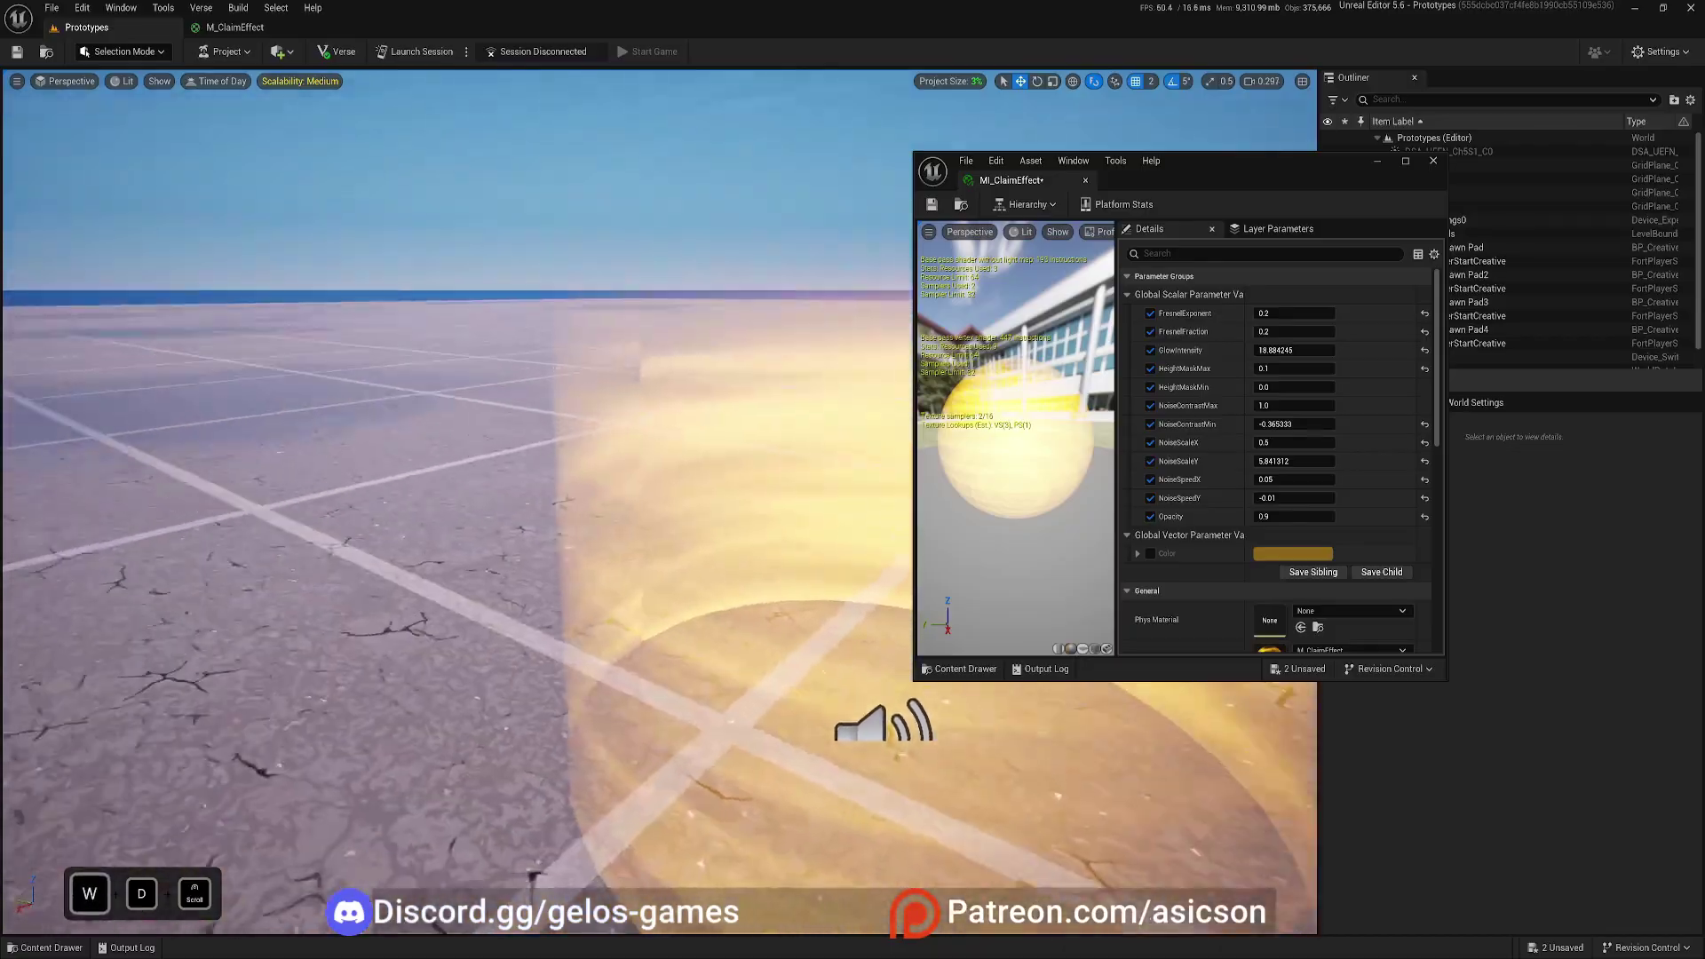
# - Examine the glowing yellow claim-area effect cylinder in the level from several distances and angles
pyautogui.press('a')
pyautogui.press('w')
pyautogui.press('s')
pyautogui.press('q')
pyautogui.press('e')
pyautogui.press('q')
pyautogui.press('d')
pyautogui.press('w')
pyautogui.press('s')
pyautogui.press('w')
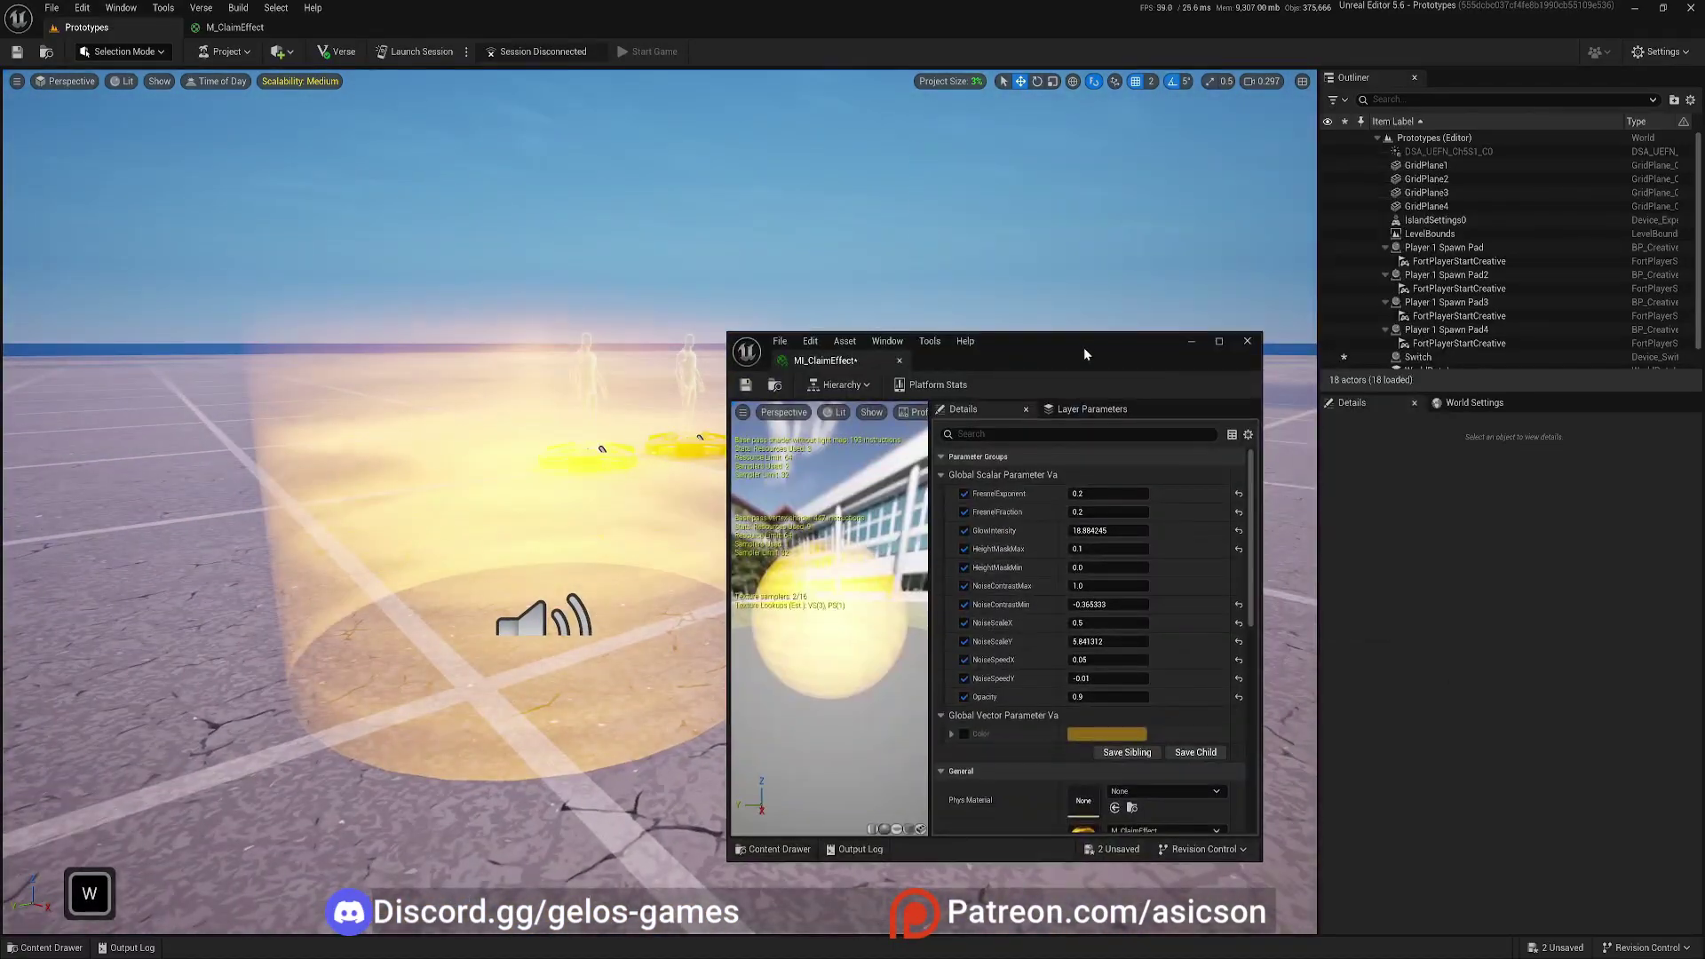
pyautogui.press('s')
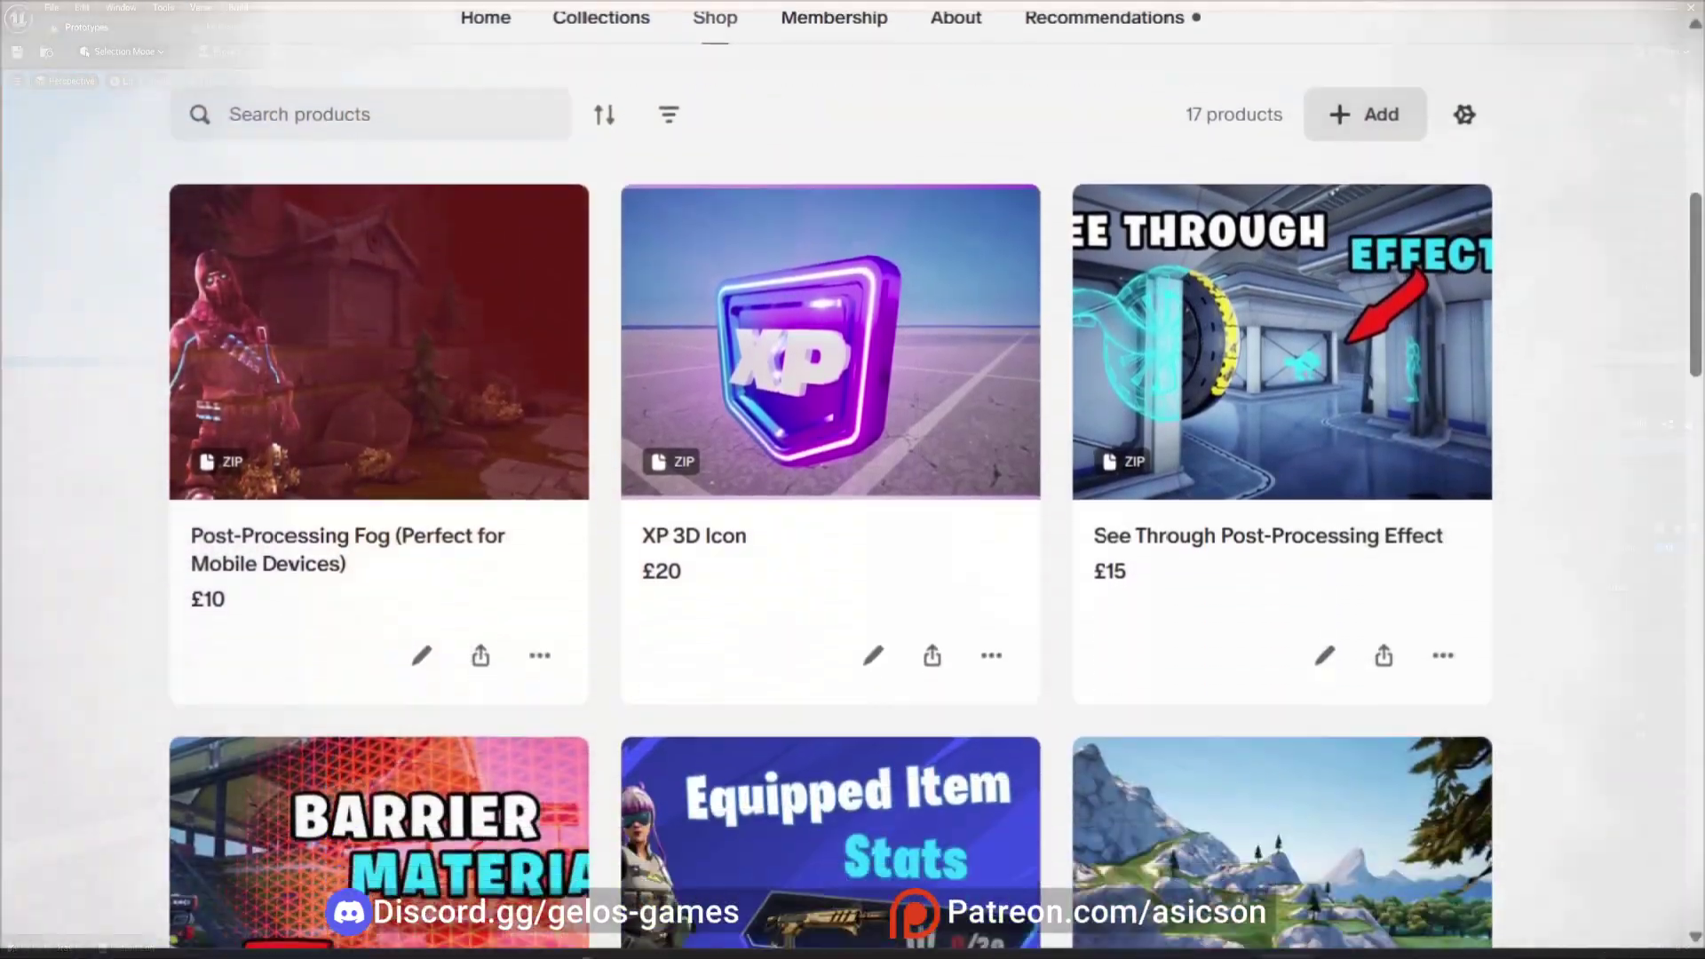
# - Look through the shop's product listings and the Gelos Games pages on the Fortnite site and YouTube
pyautogui.scroll(-6, 853, 479)
pyautogui.scroll(-12, 853, 480)
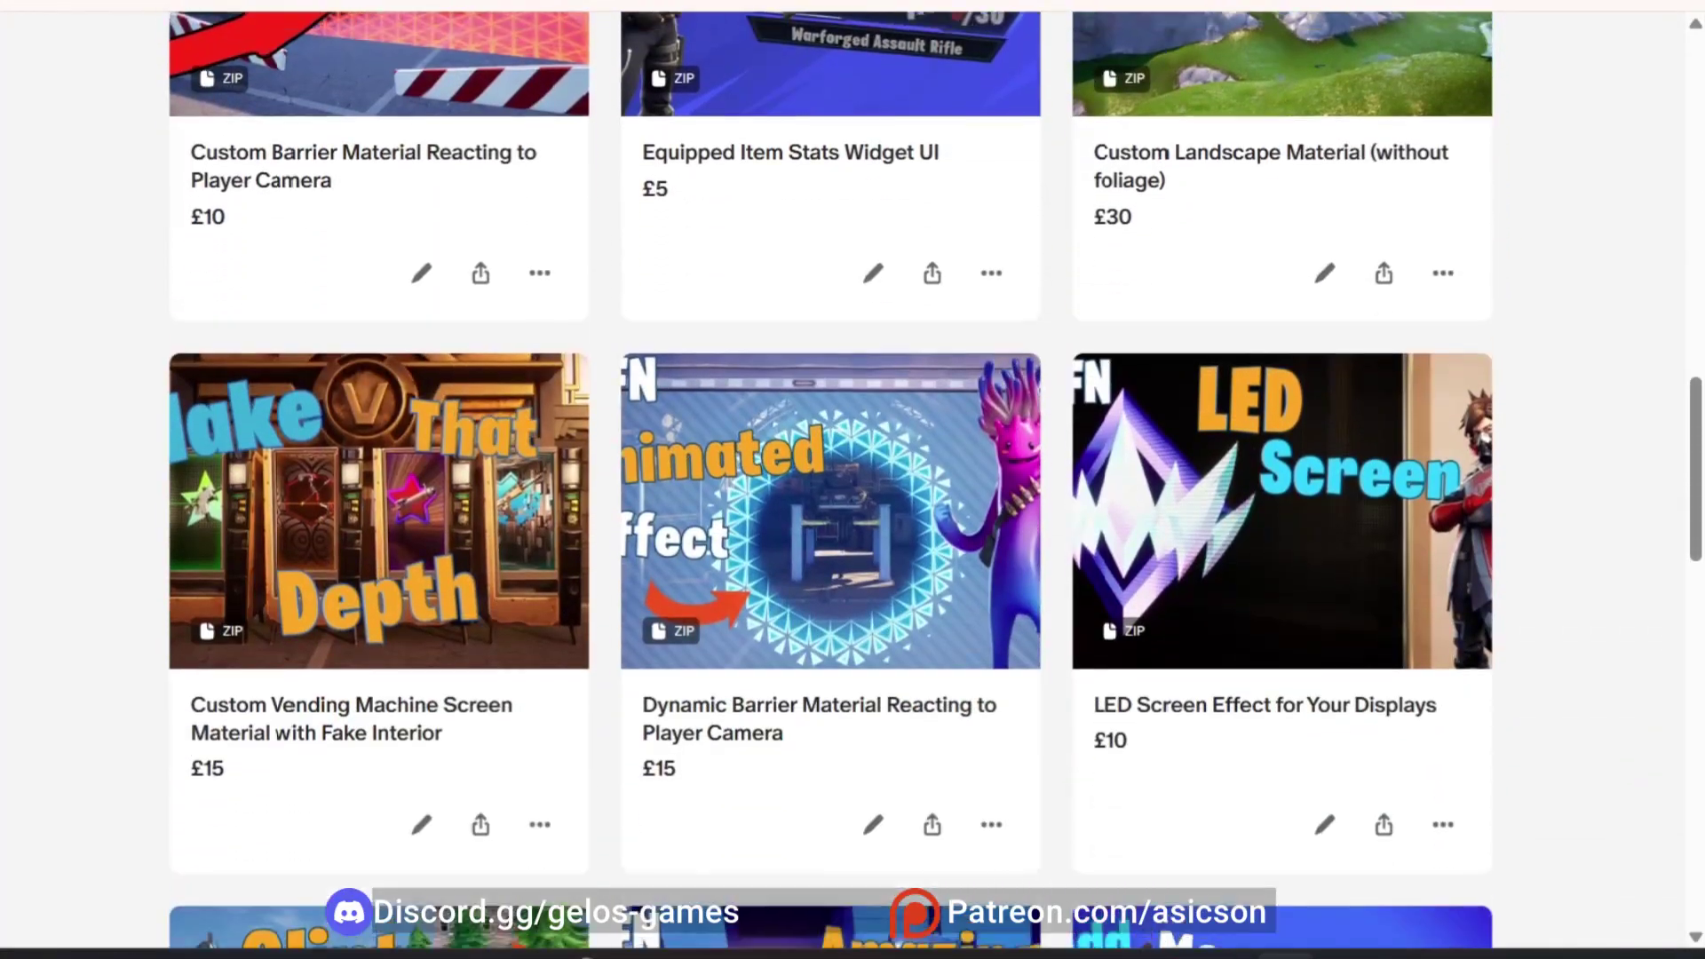
pyautogui.scroll(-10, 852, 479)
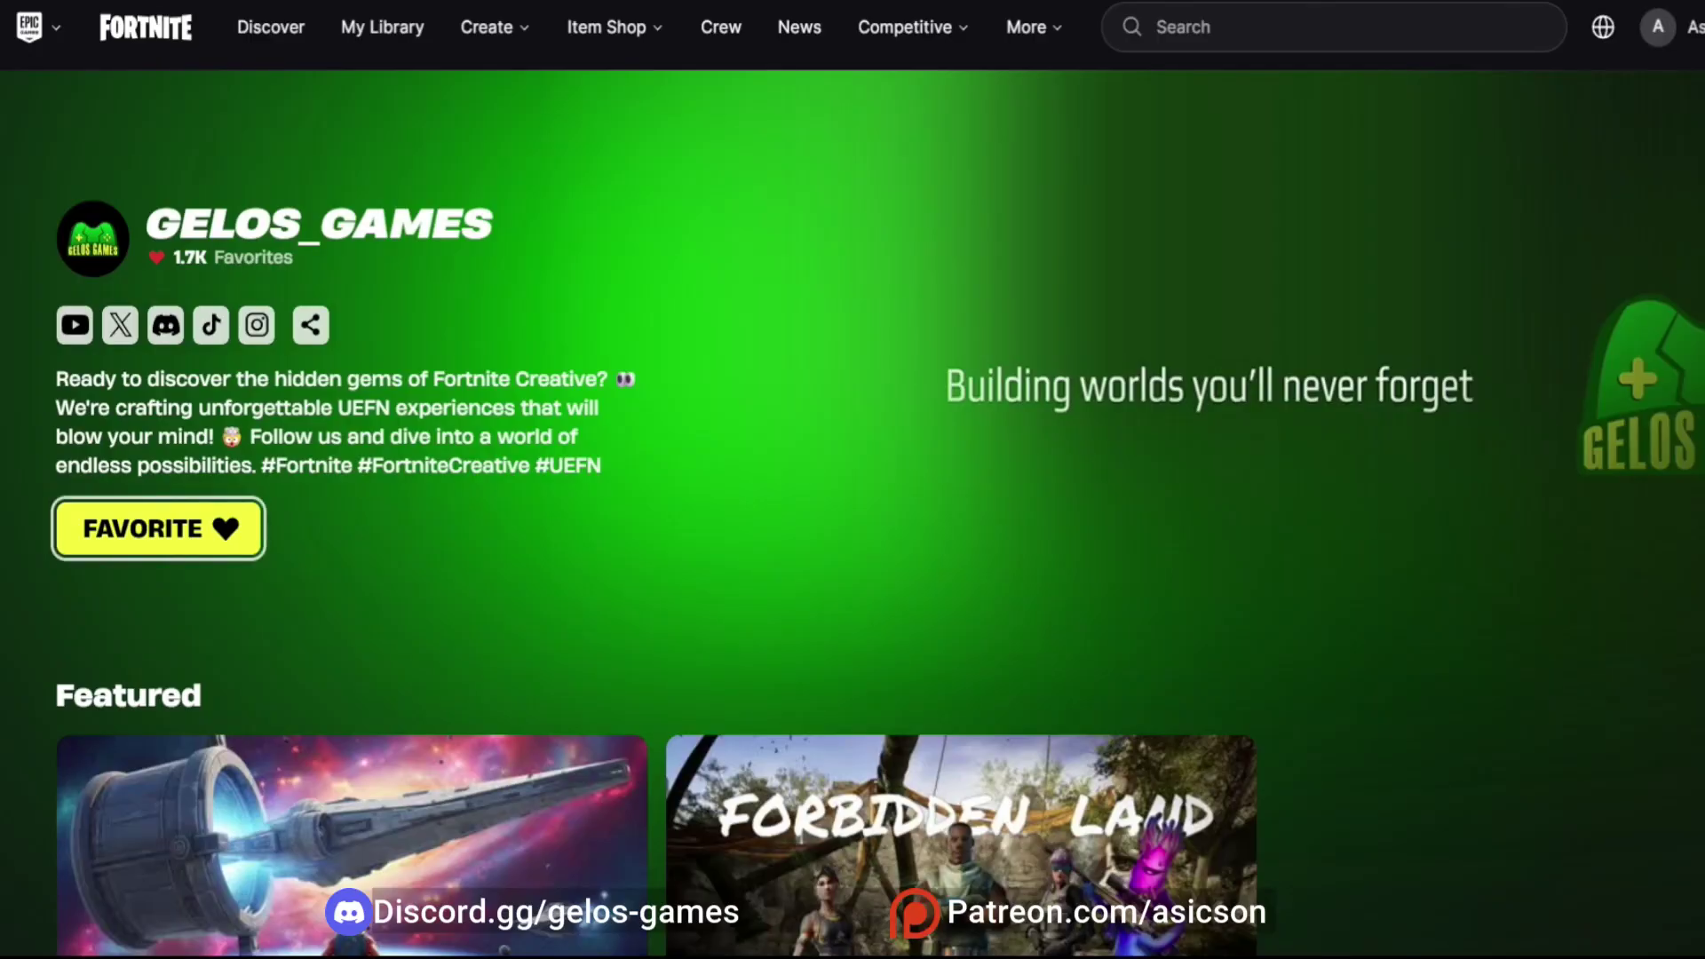
pyautogui.click(159, 528)
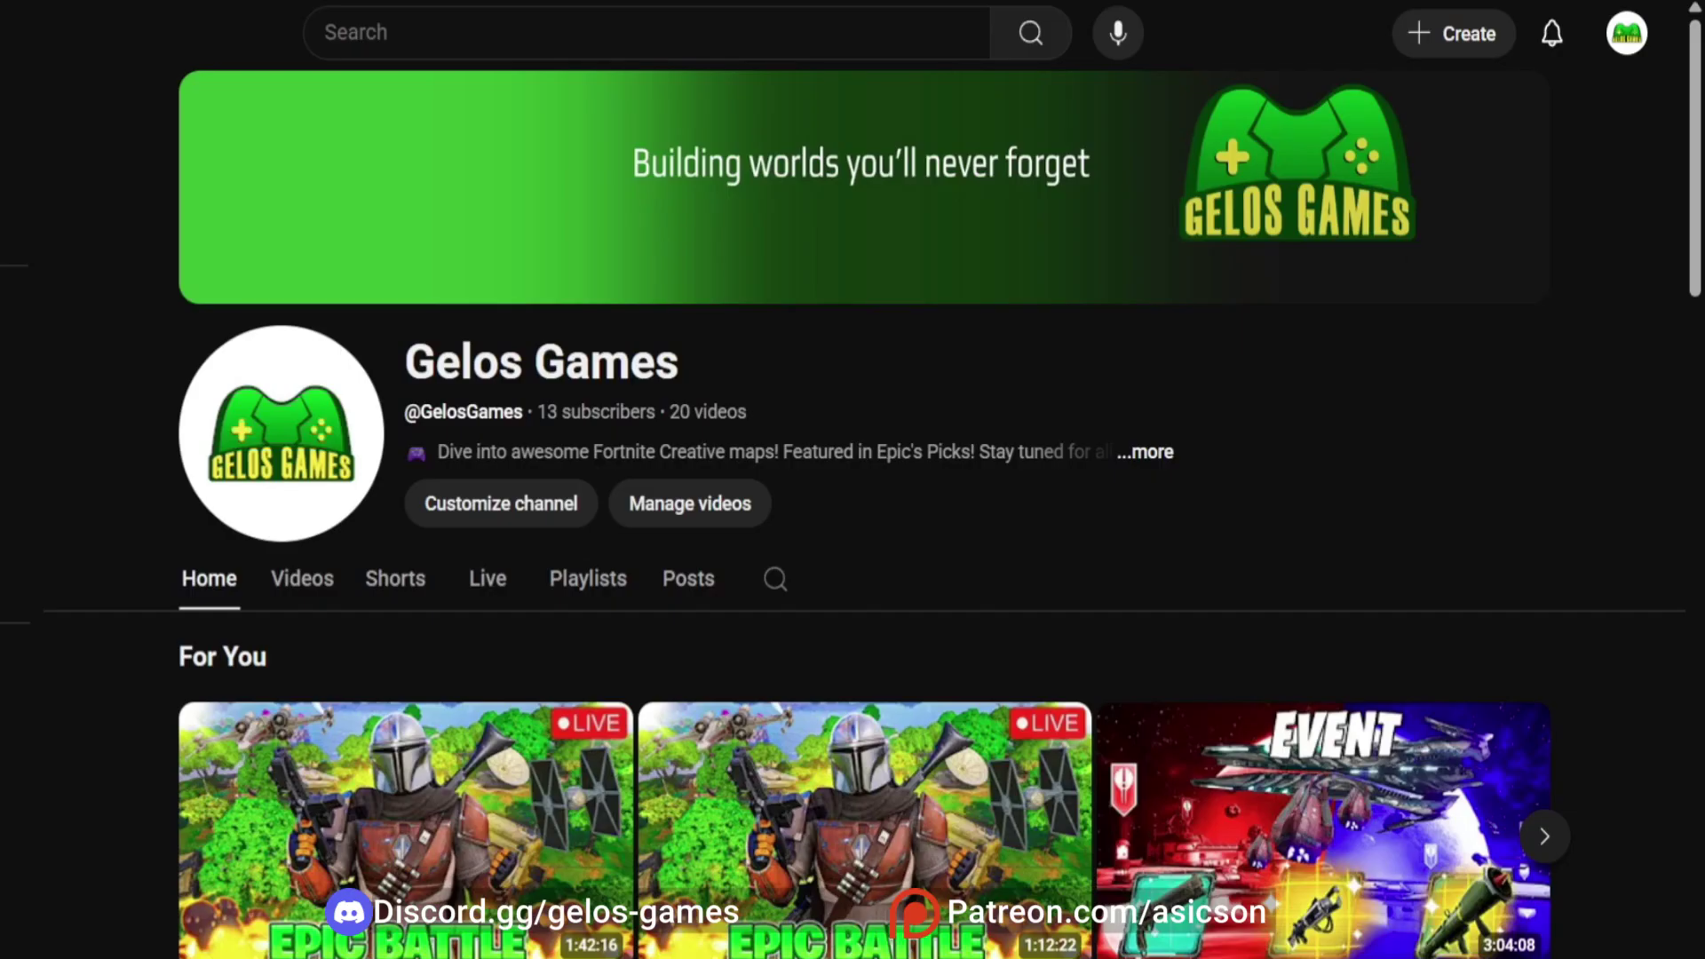
pyautogui.scroll(-9, 852, 507)
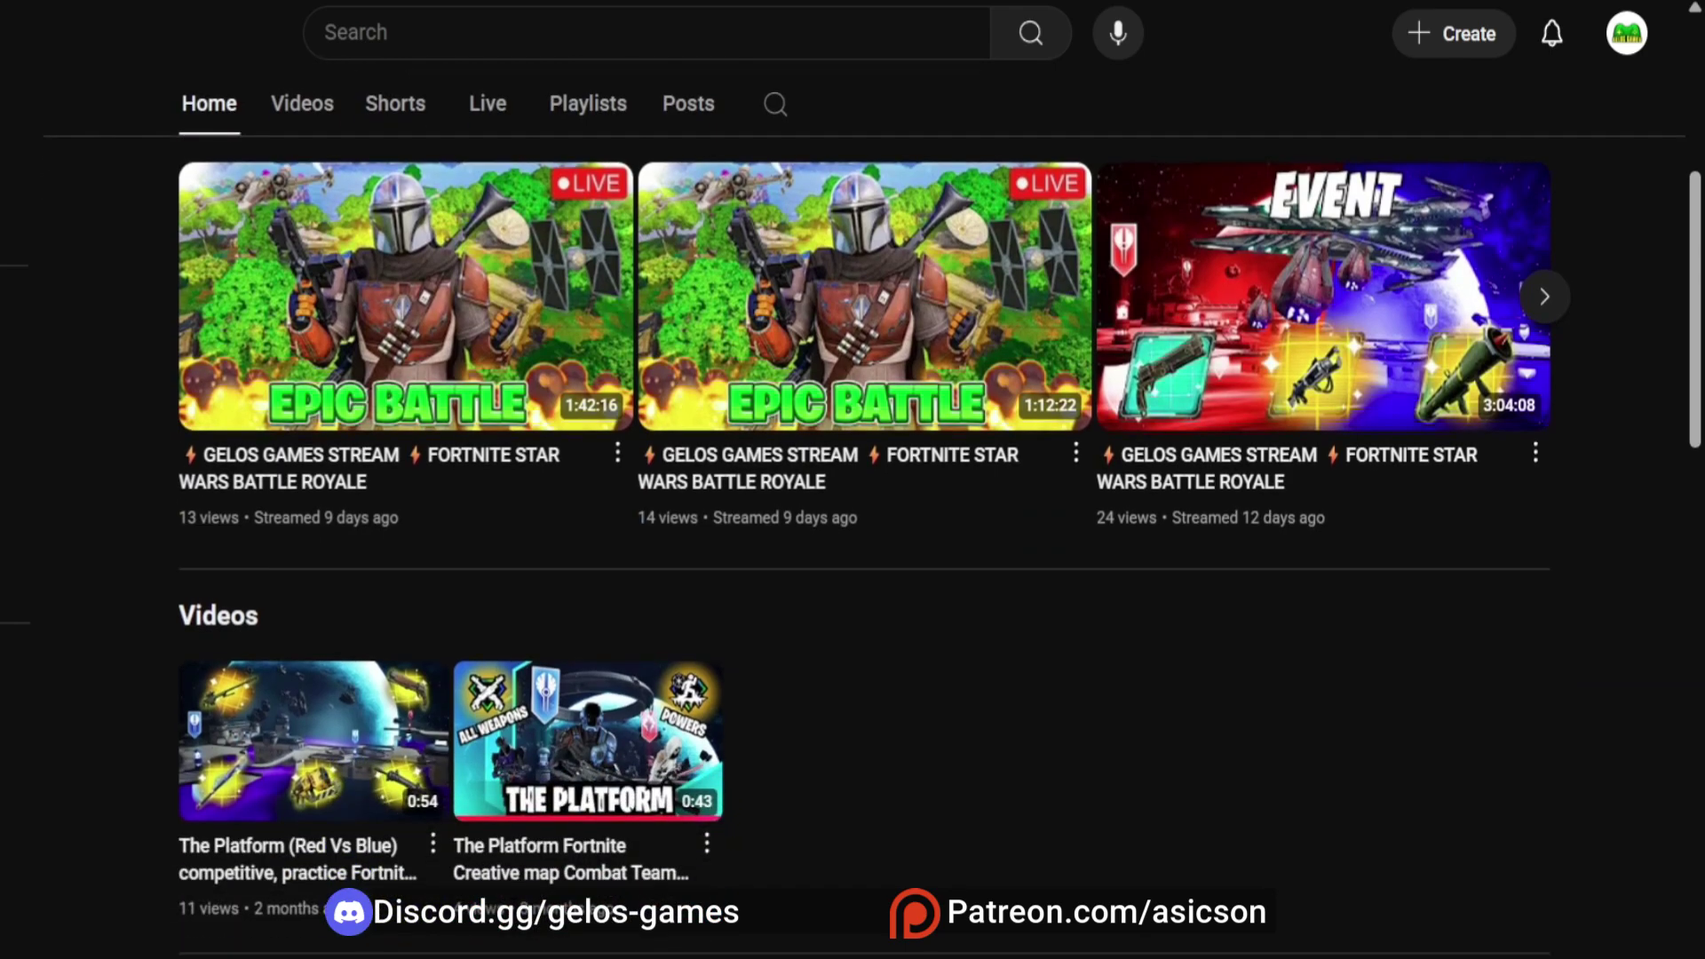
pyautogui.scroll(-12, 852, 506)
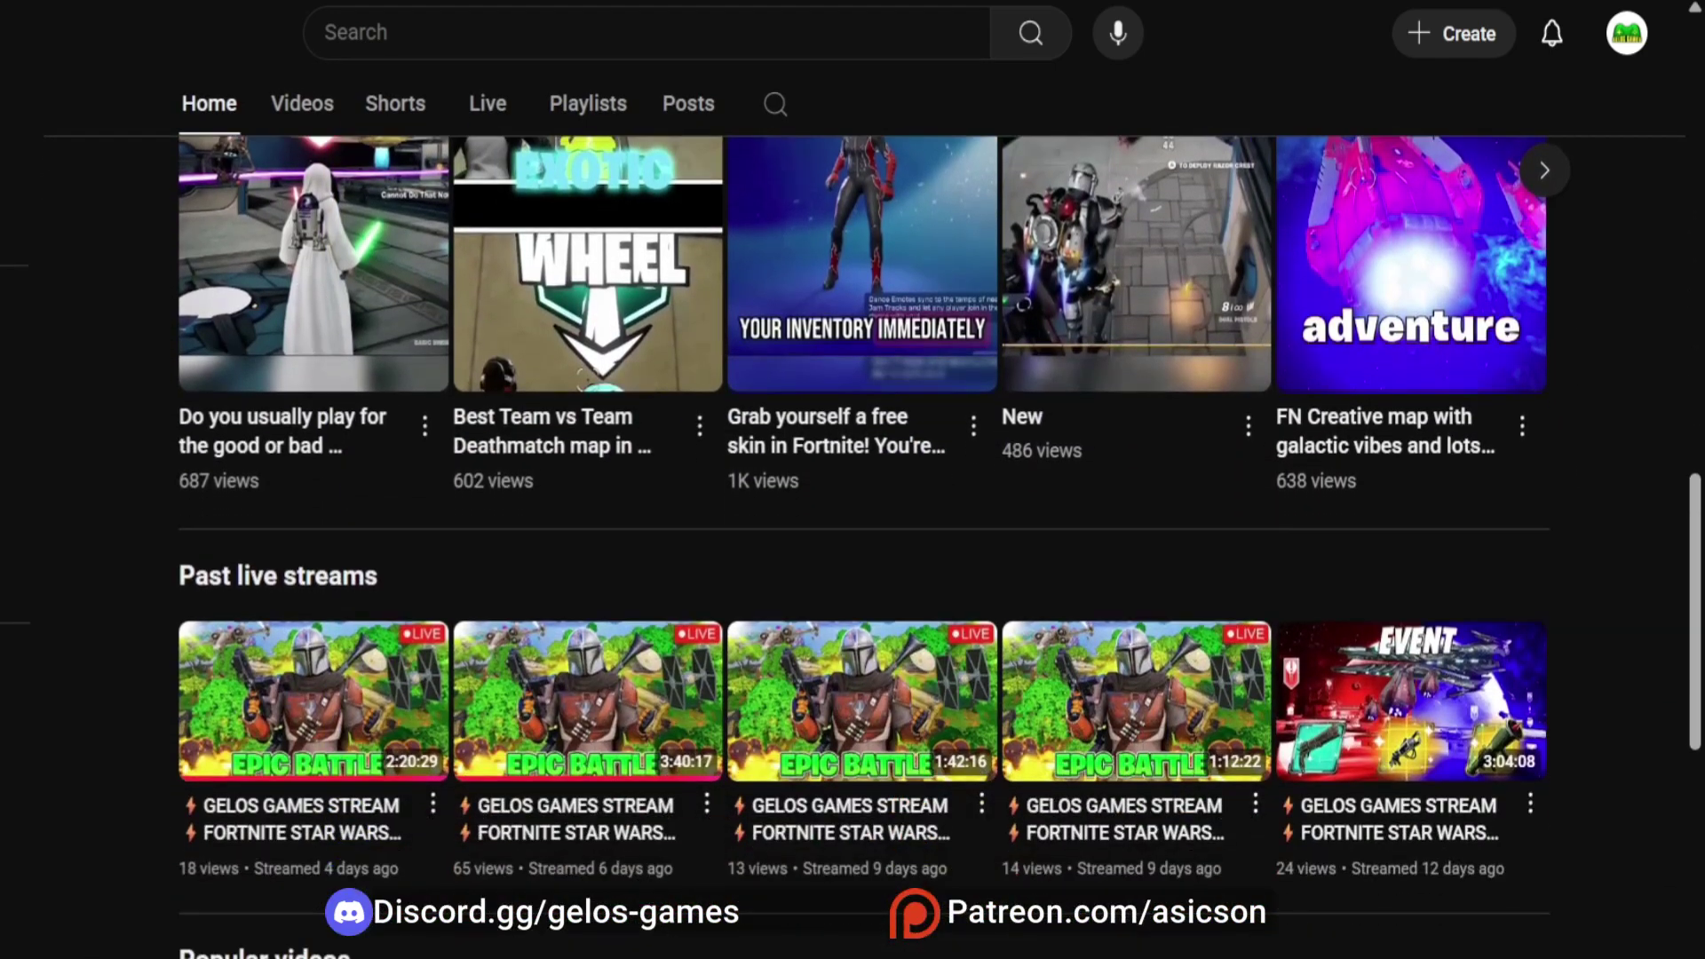
pyautogui.scroll(-3, 852, 506)
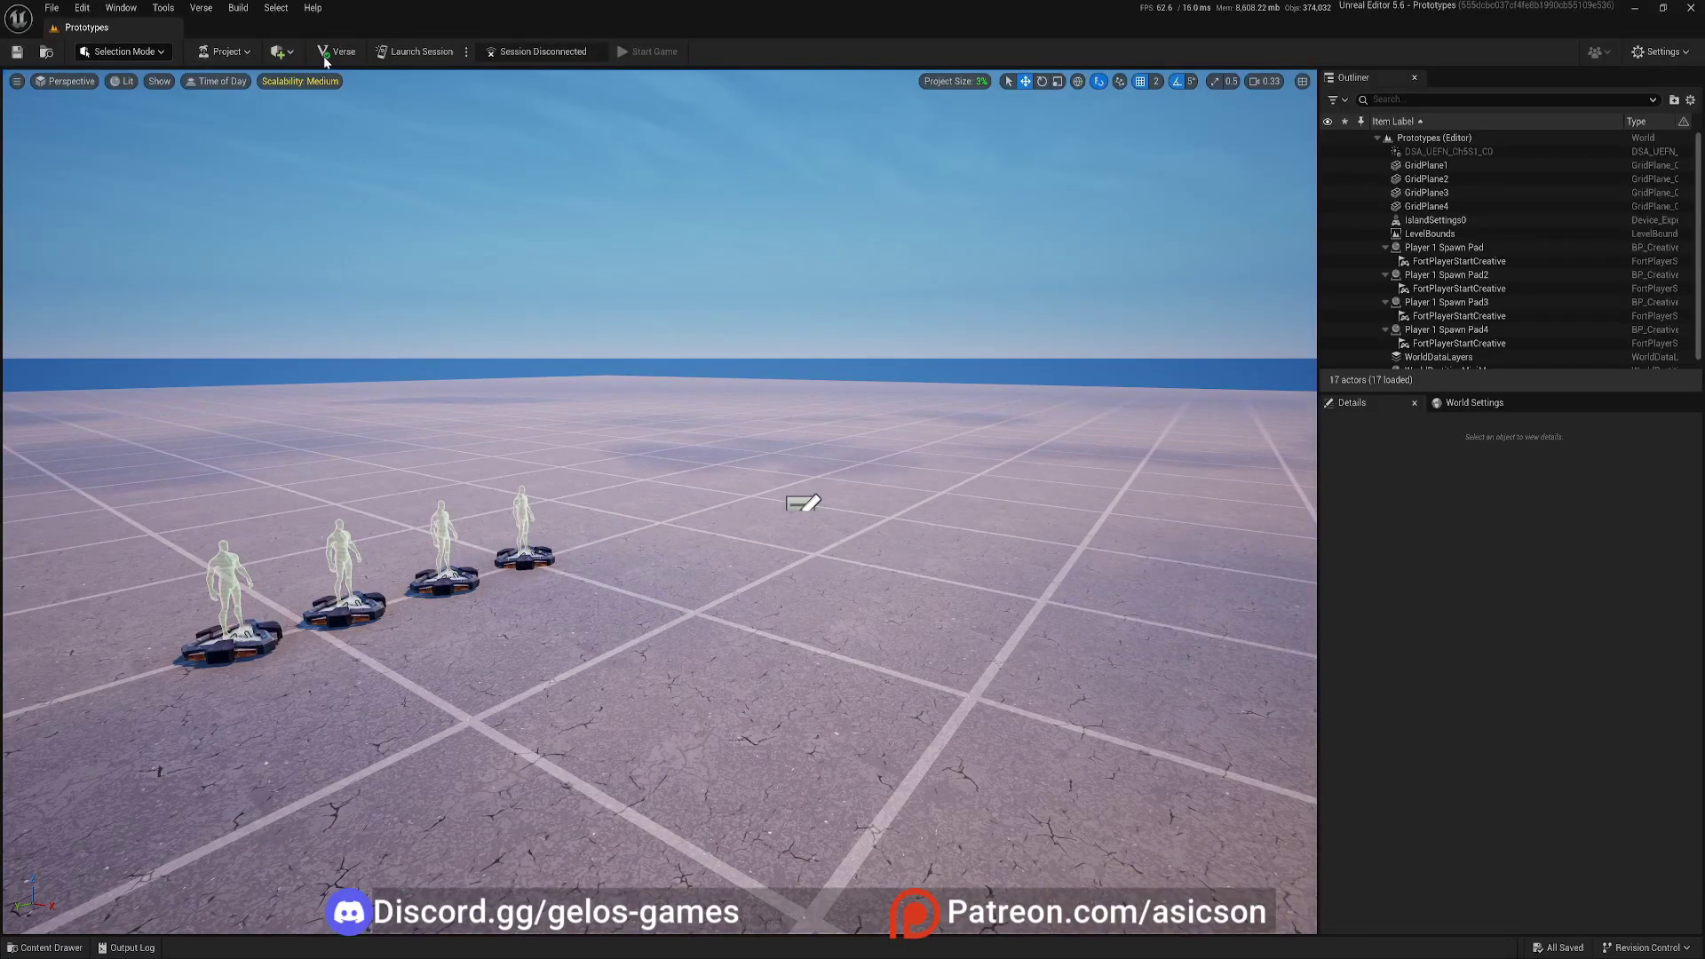
# - Switch to Modeling Mode and place a new cylinder on the ground near the spawn pads at about X 452, Y 690
pyautogui.click(281, 52)
pyautogui.moveTo(340, 126)
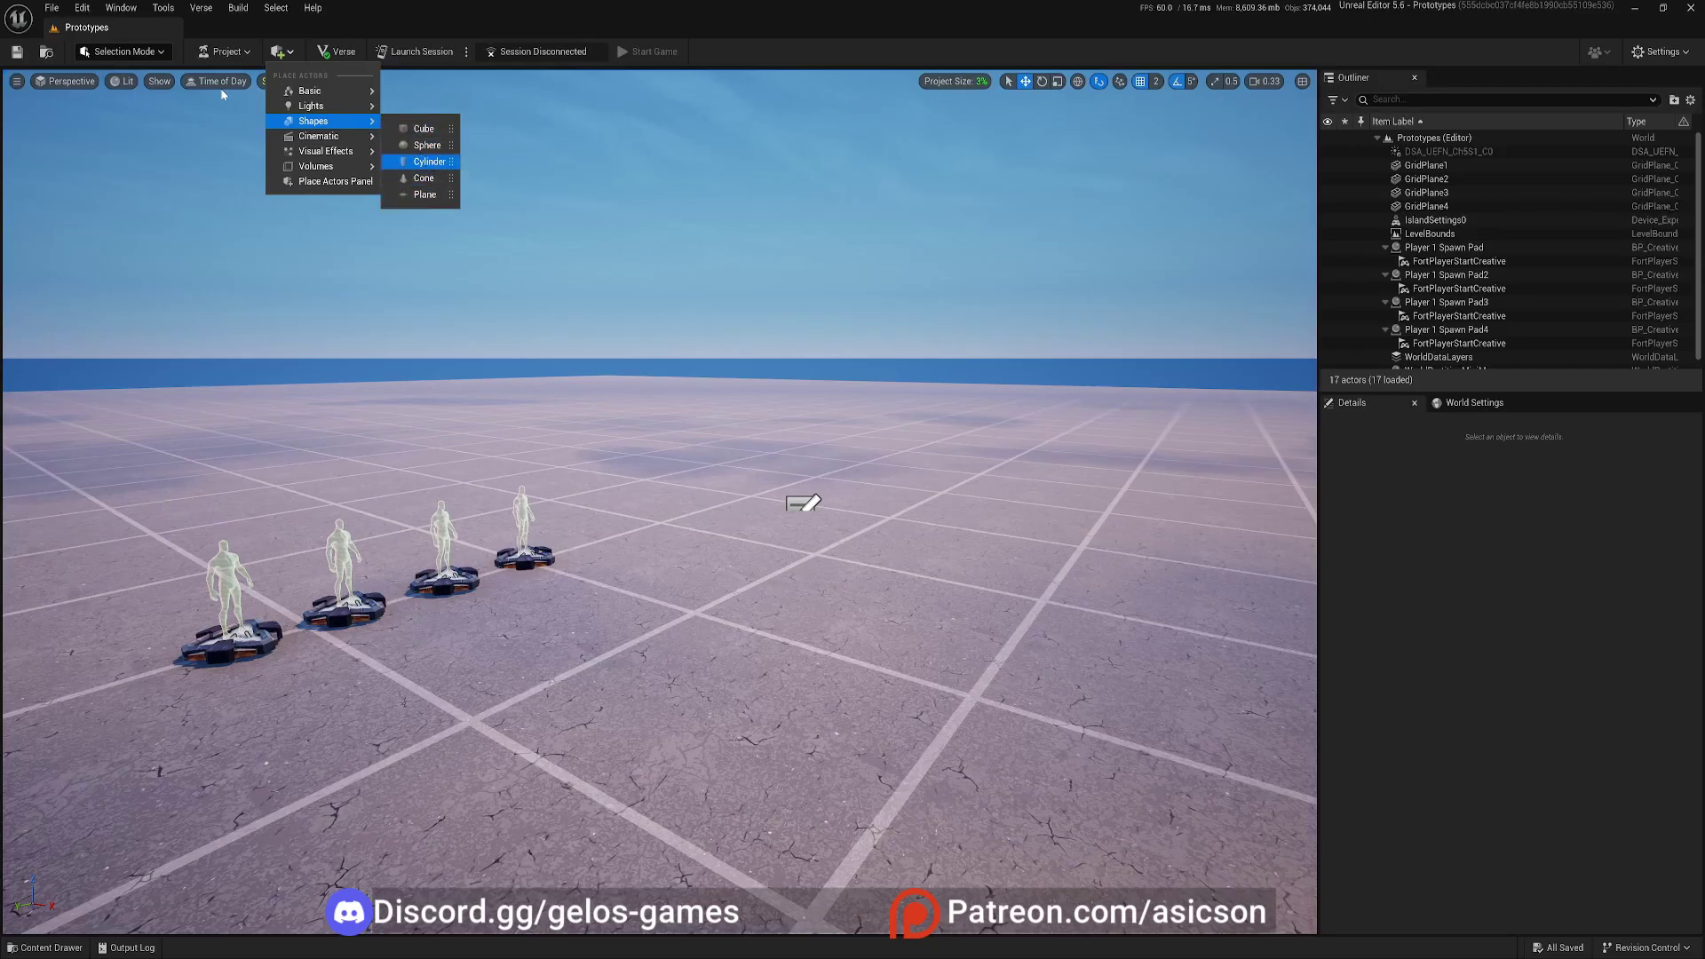
pyautogui.click(124, 52)
pyautogui.click(117, 118)
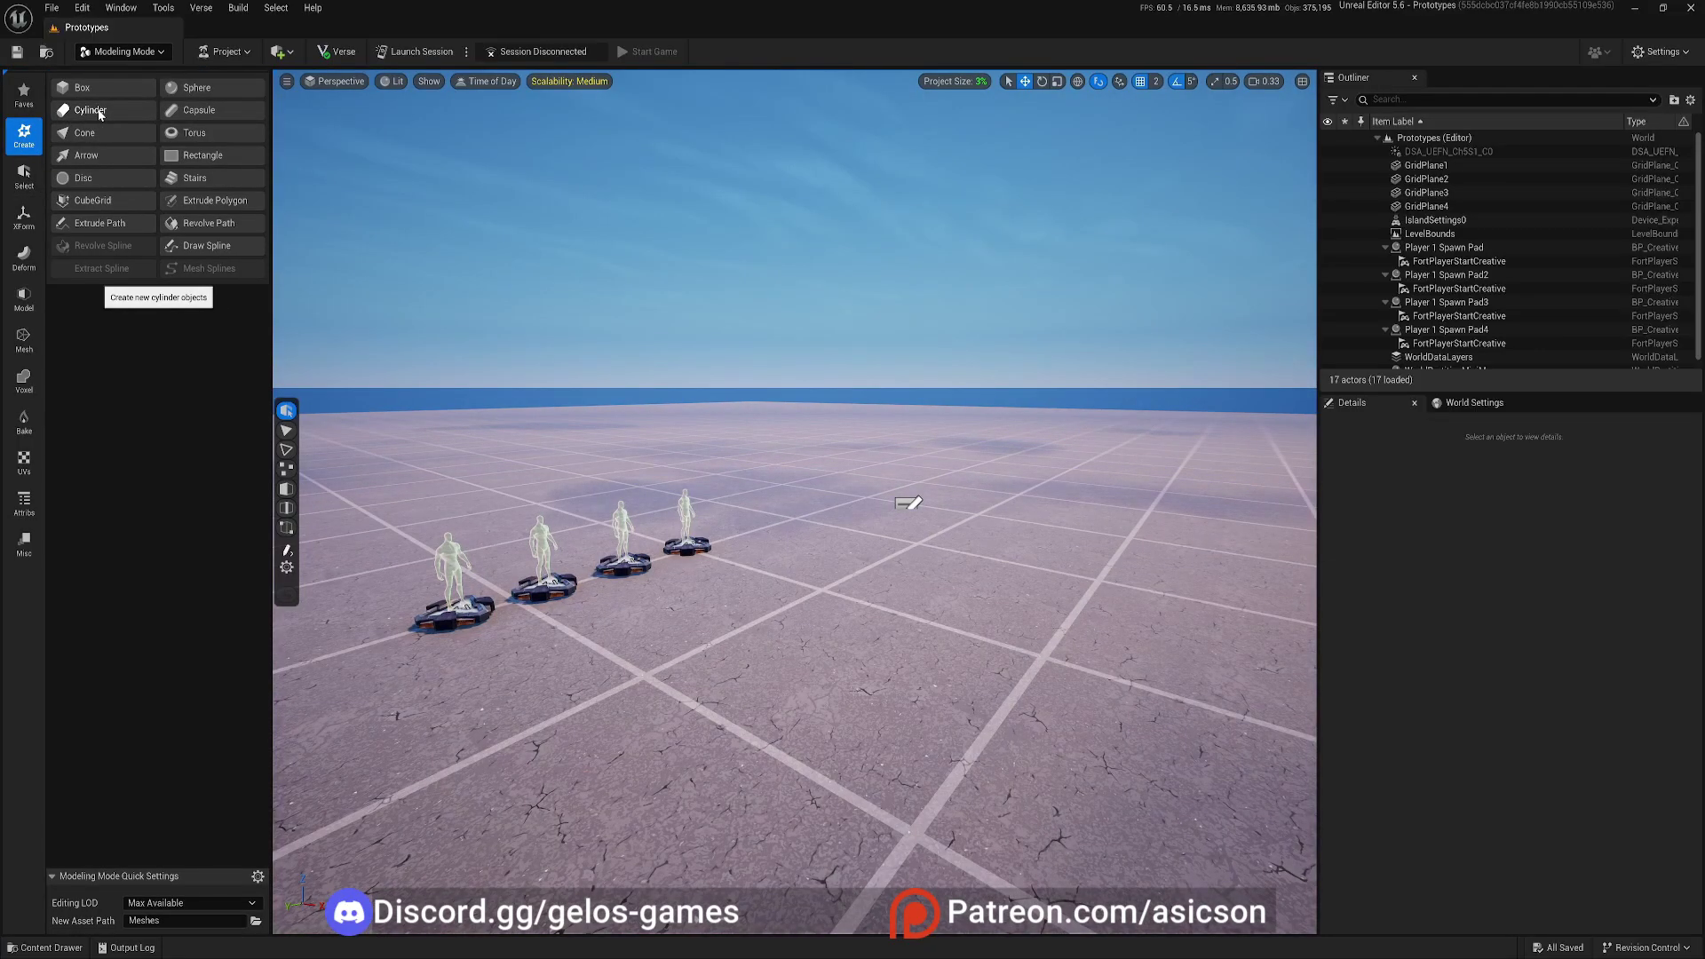
pyautogui.click(99, 112)
pyautogui.click(758, 699)
# - Widen the new cylinder to a radius of about 140.6
pyautogui.moveTo(757, 699); pyautogui.dragTo(822, 710, button='right')
pyautogui.press('w')
pyautogui.press('q')
pyautogui.press('d')
pyautogui.press('e')
pyautogui.press('q')
pyautogui.press('e')
pyautogui.press('a')
pyautogui.press('w')
pyautogui.press('d')
pyautogui.press('s')
pyautogui.press('w')
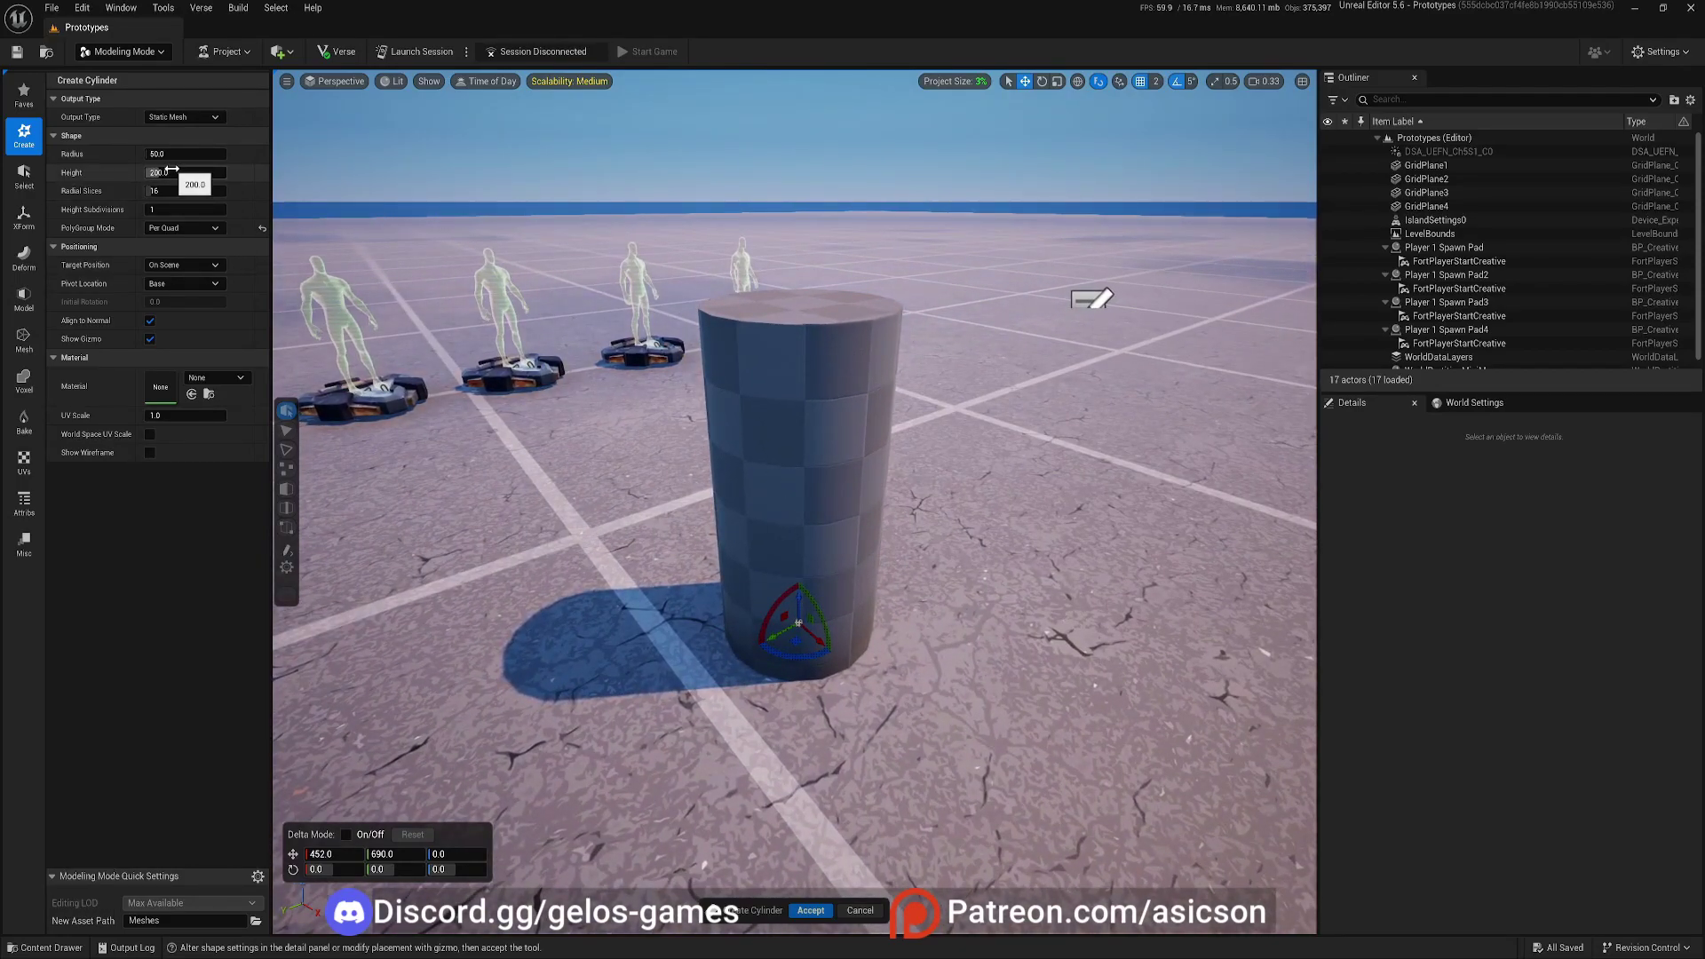
pyautogui.press('s')
pyautogui.moveTo(822, 711); pyautogui.dragTo(824, 781, button='right')
pyautogui.press('e')
pyautogui.press('w')
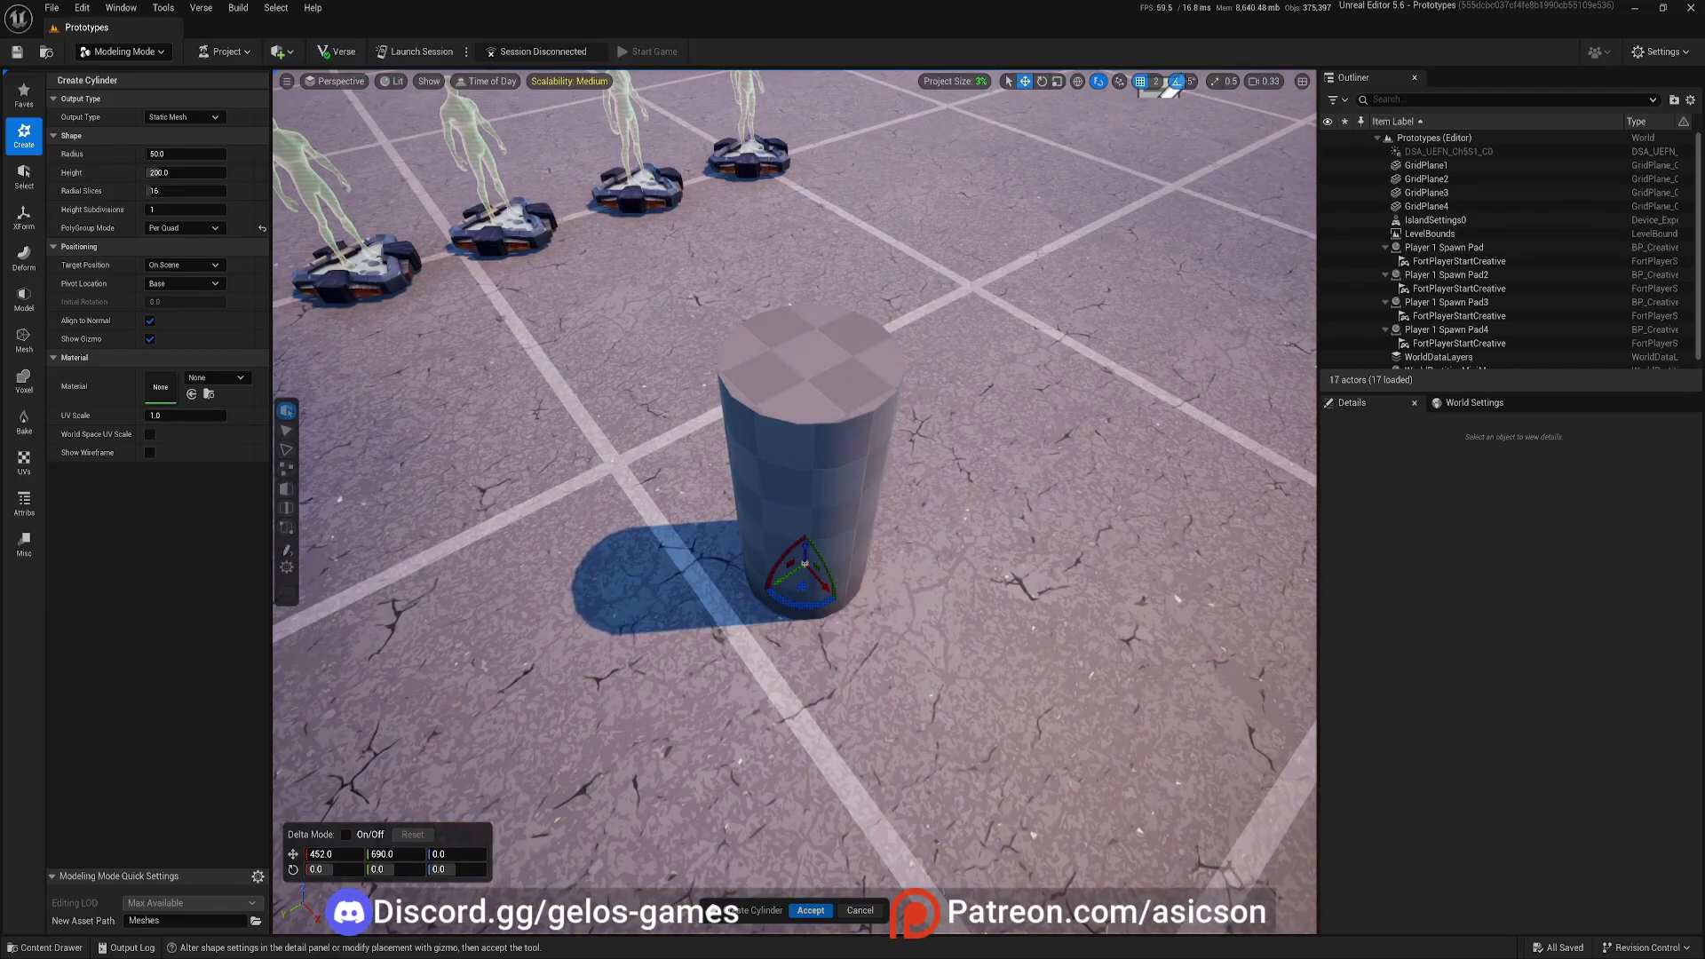
pyautogui.moveTo(177, 153); pyautogui.dragTo(222, 153)
# - Show the wireframe on the cylinder preview
pyautogui.press('q')
pyautogui.moveTo(801, 684); pyautogui.dragTo(611, 489, button='right')
pyautogui.press('e')
pyautogui.press('s')
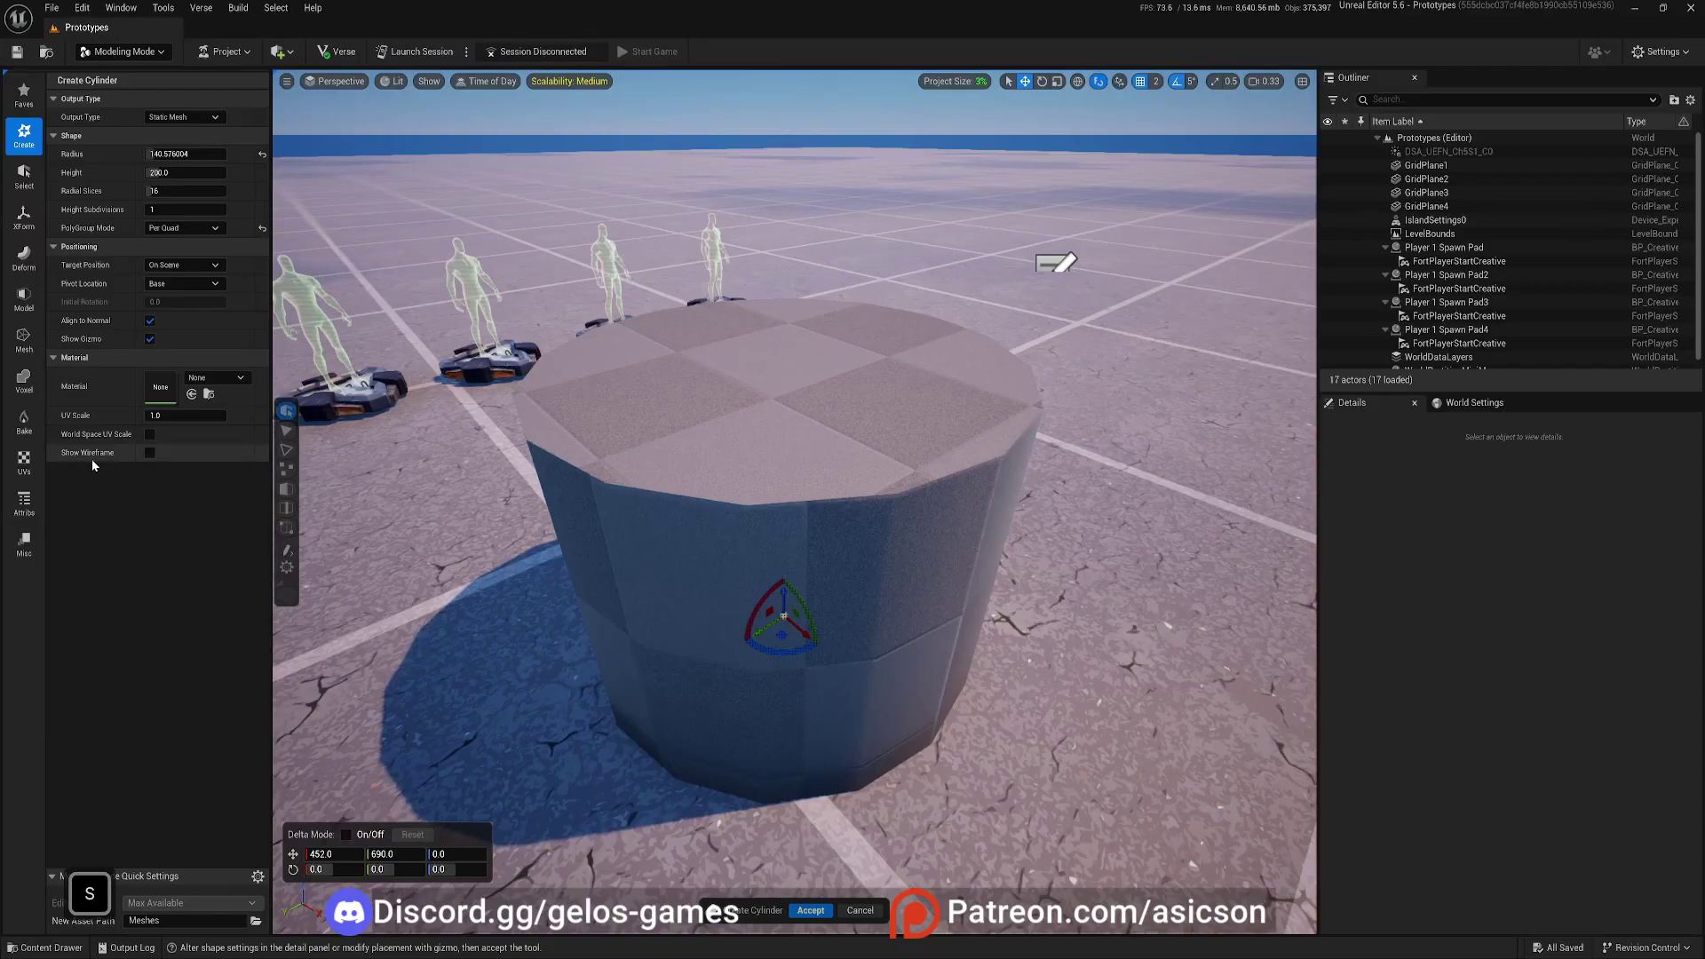
pyautogui.click(149, 453)
pyautogui.scroll(3, 709, 559)
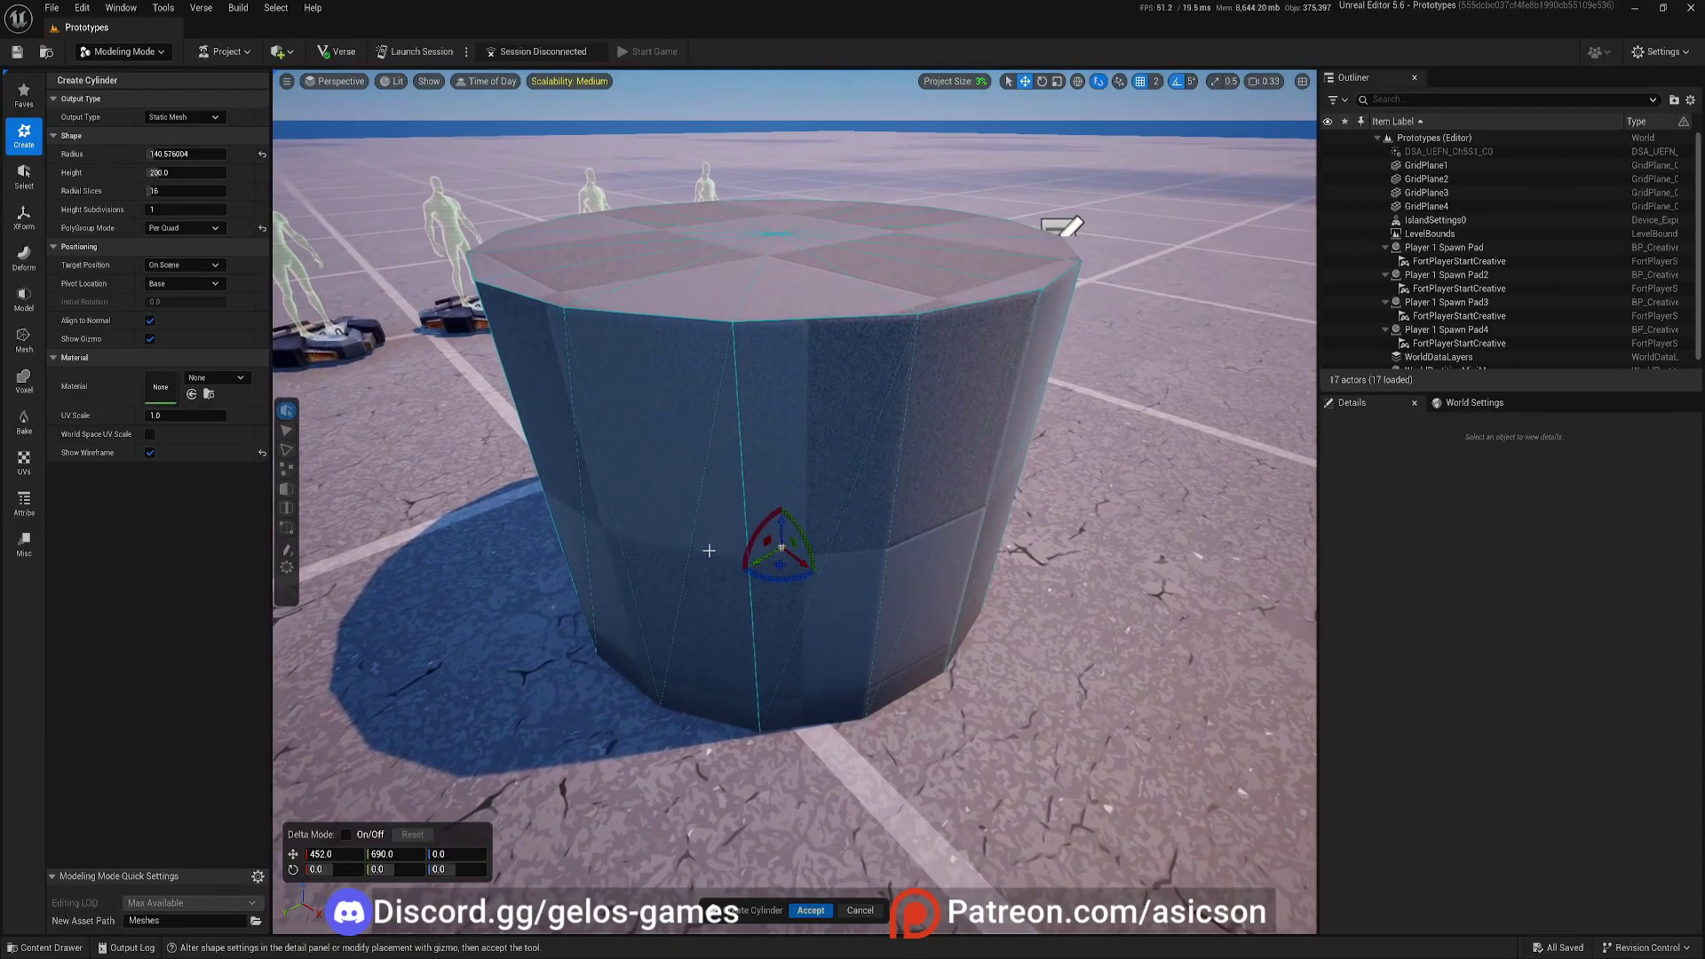
# - Set the cylinder's radial slices to 32 for a smoother round wall
pyautogui.moveTo(709, 559); pyautogui.dragTo(715, 651, button='right')
pyautogui.press('w')
pyautogui.press('a')
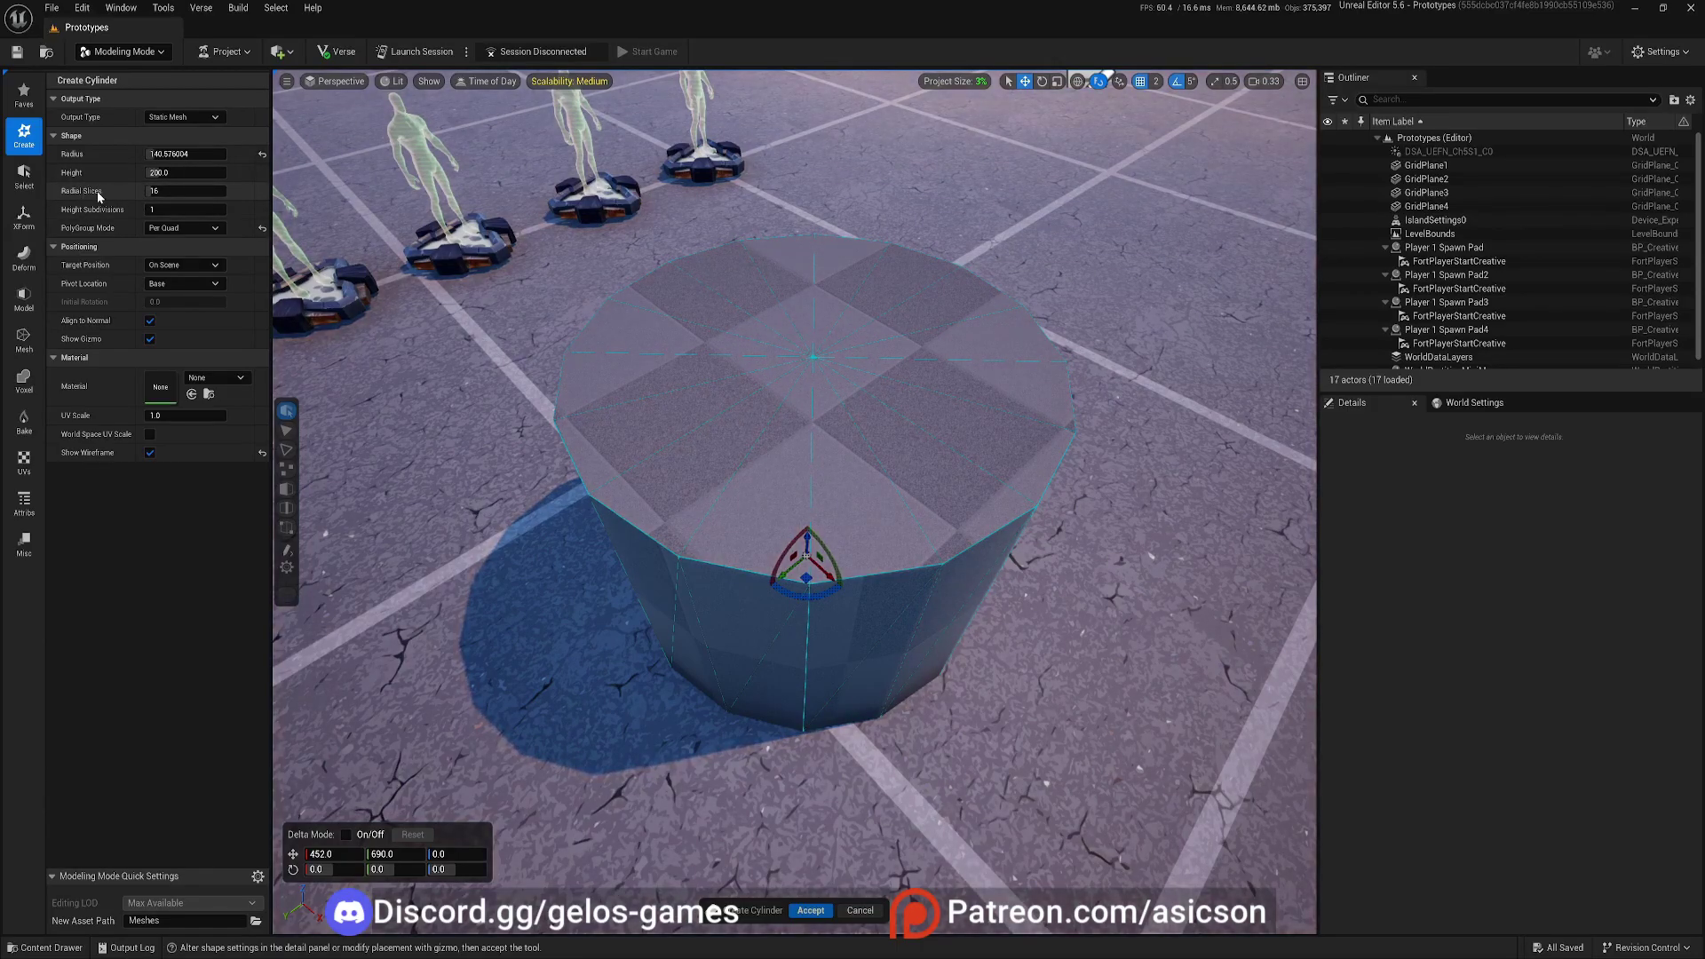
pyautogui.moveTo(184, 193); pyautogui.dragTo(201, 193)
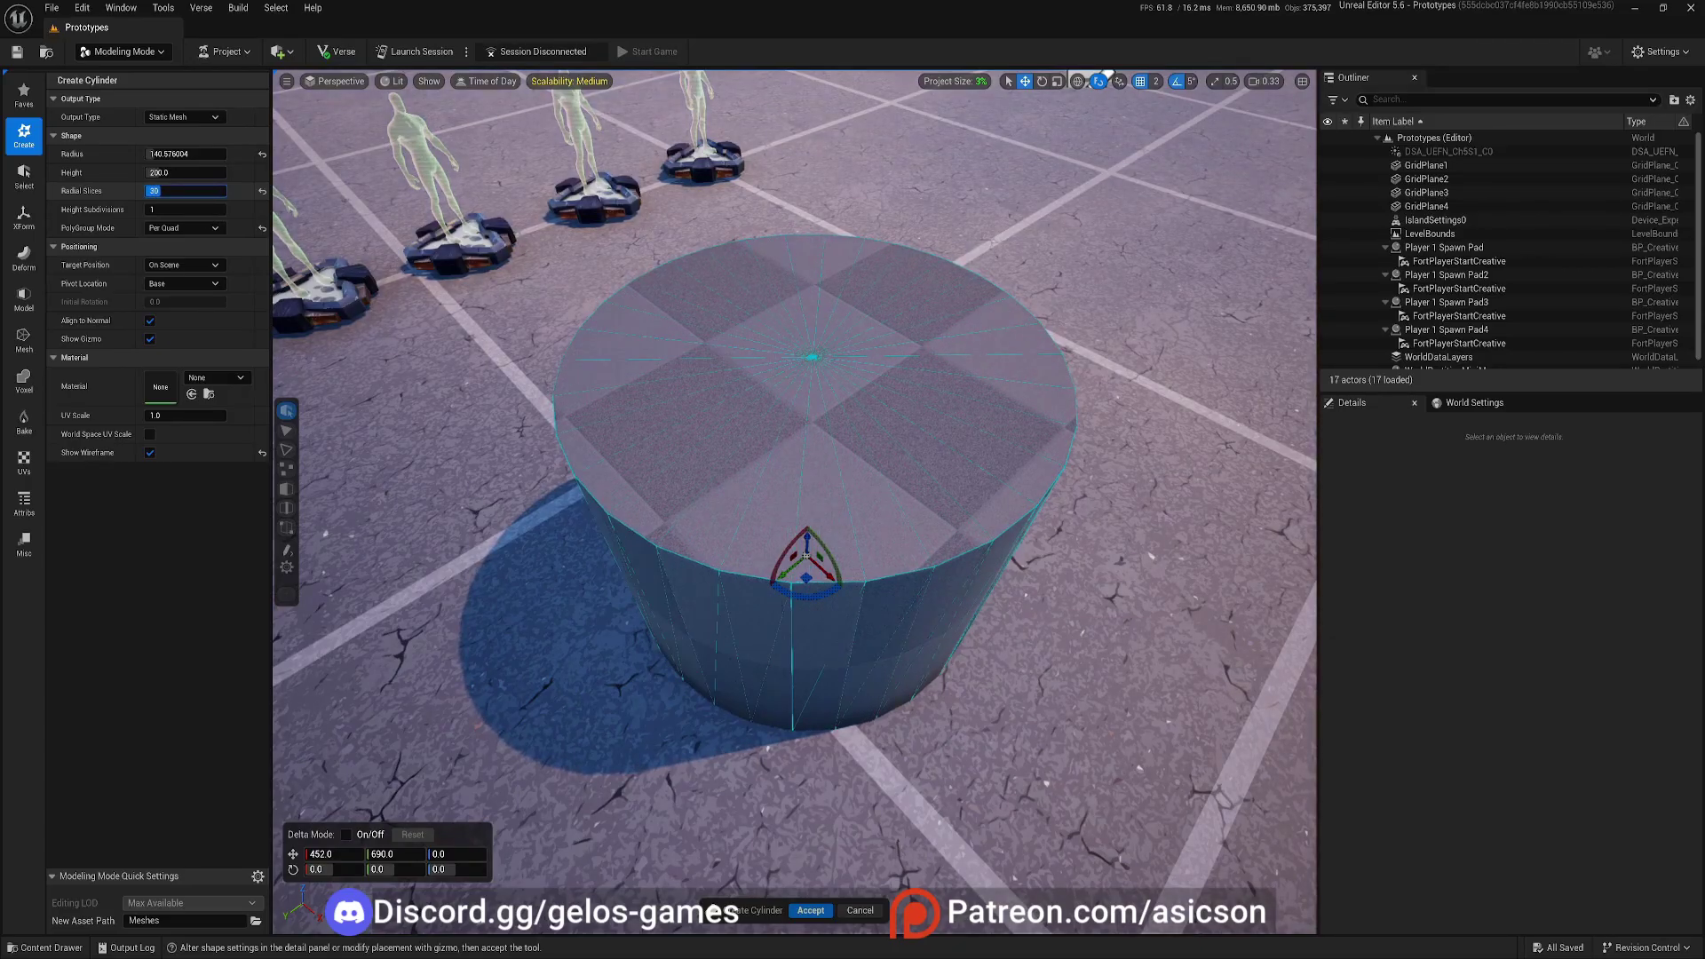
pyautogui.moveTo(222, 193); pyautogui.dragTo(206, 193)
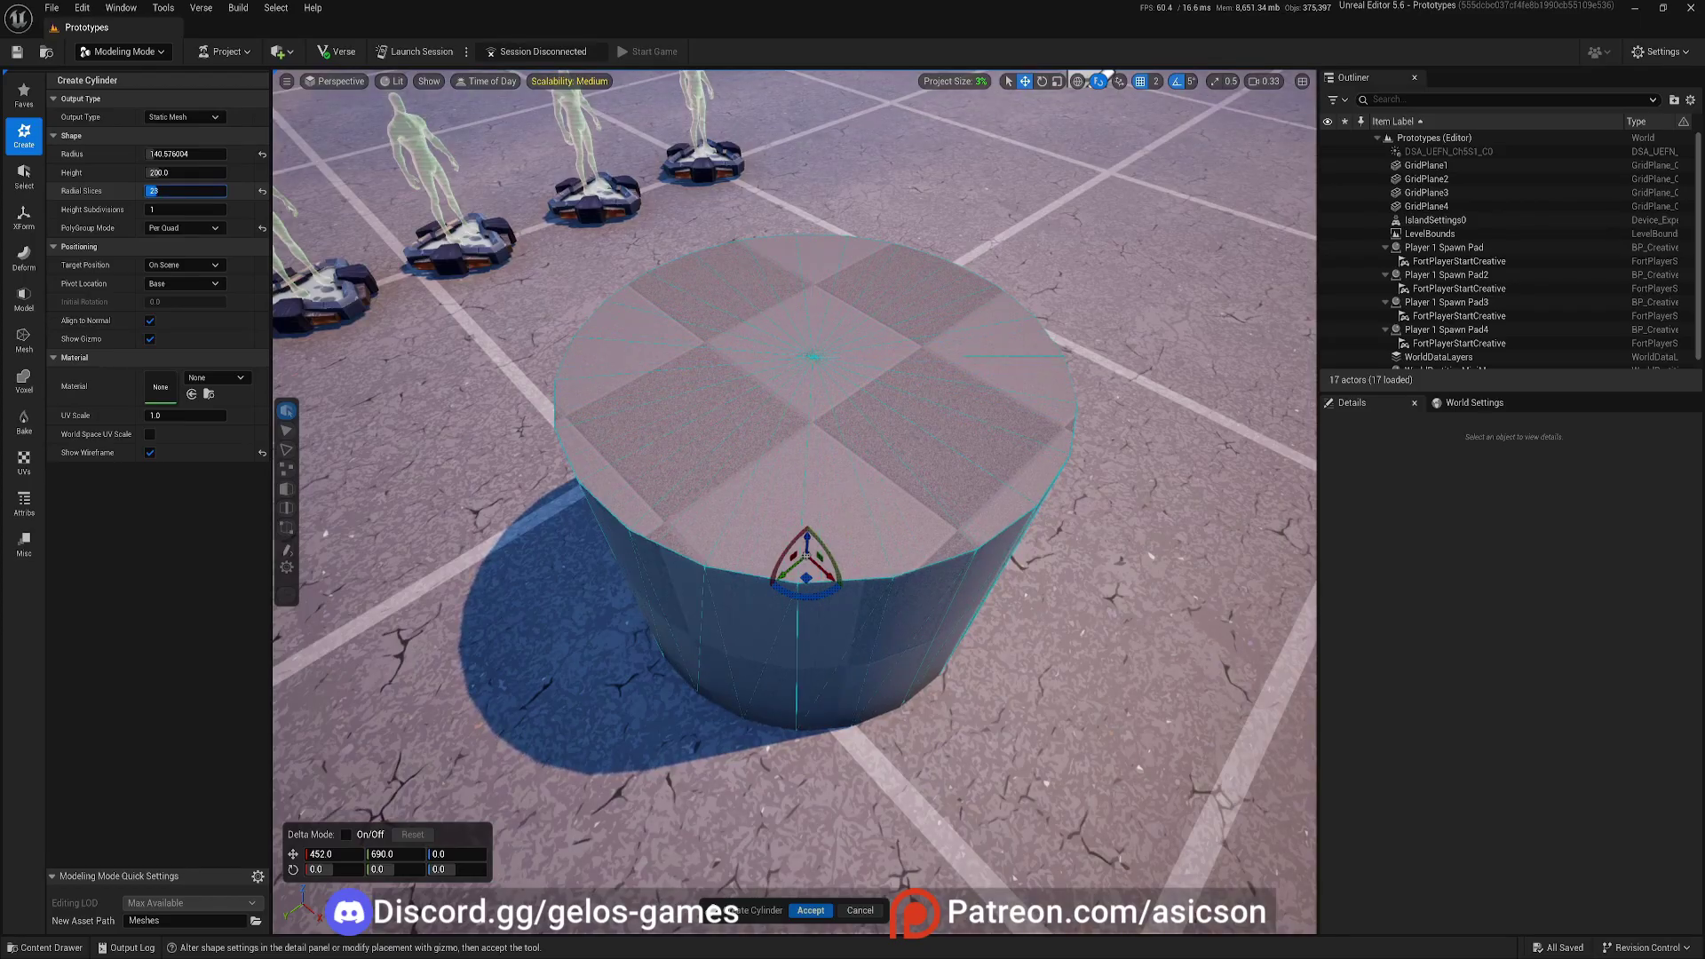
pyautogui.moveTo(157, 191); pyautogui.dragTo(165, 190)
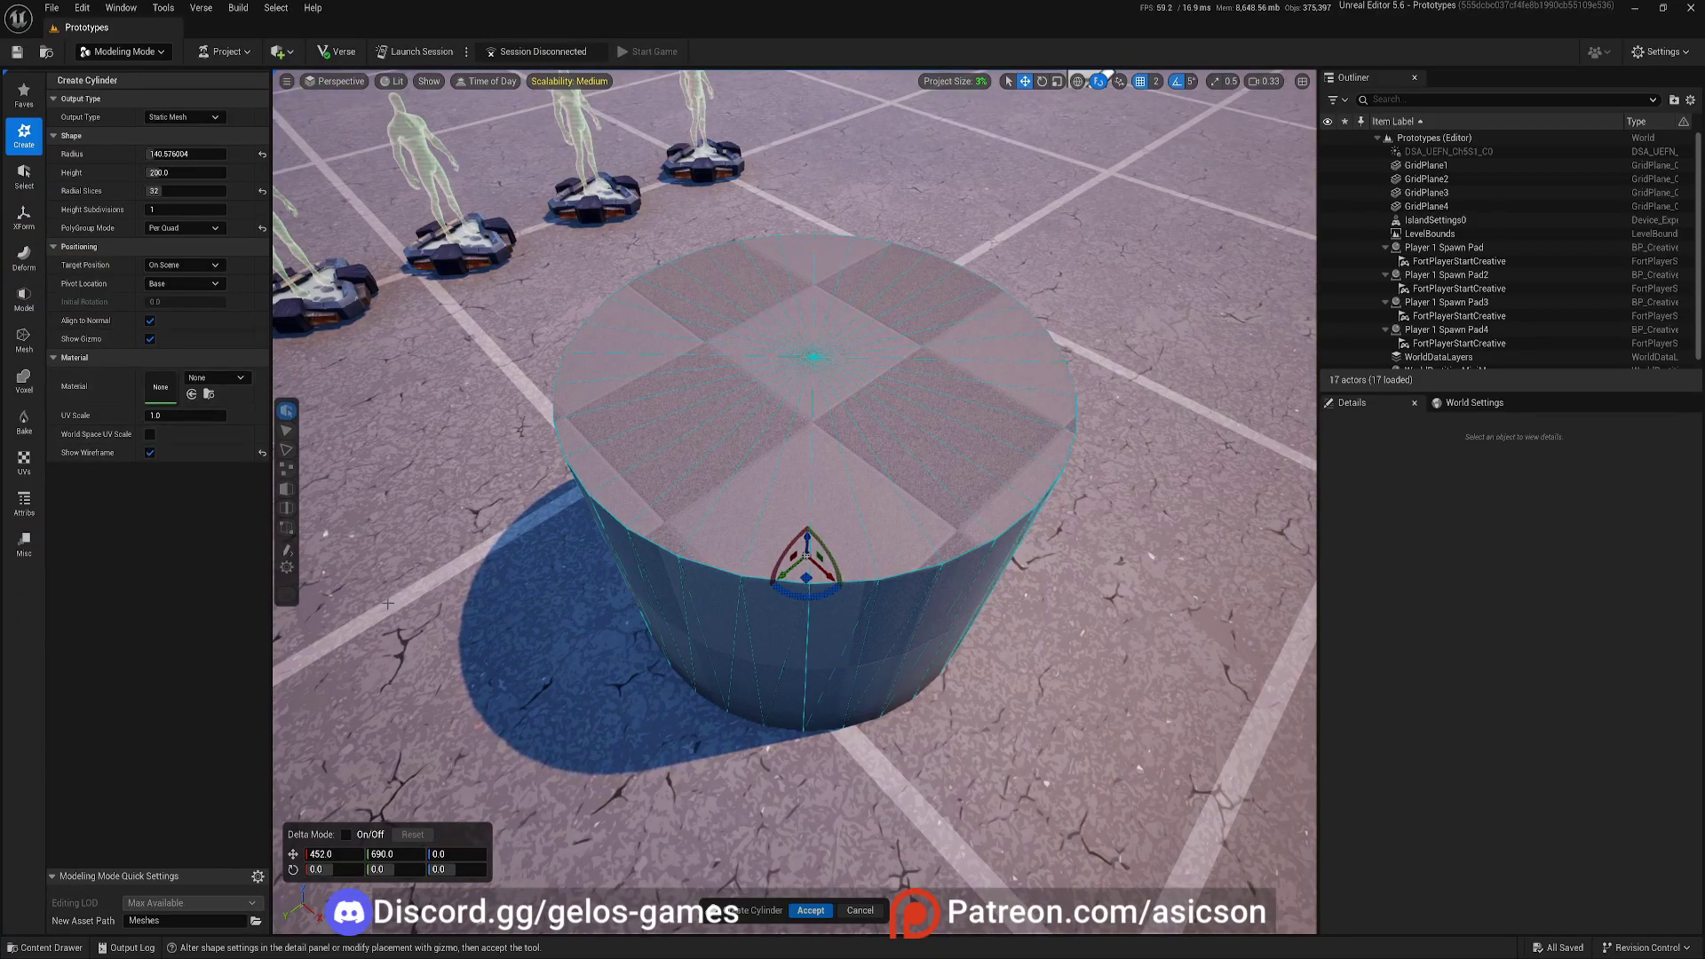
# - Choose the ClaimArea folder as the new asset path and accept the cylinder
pyautogui.click(258, 923)
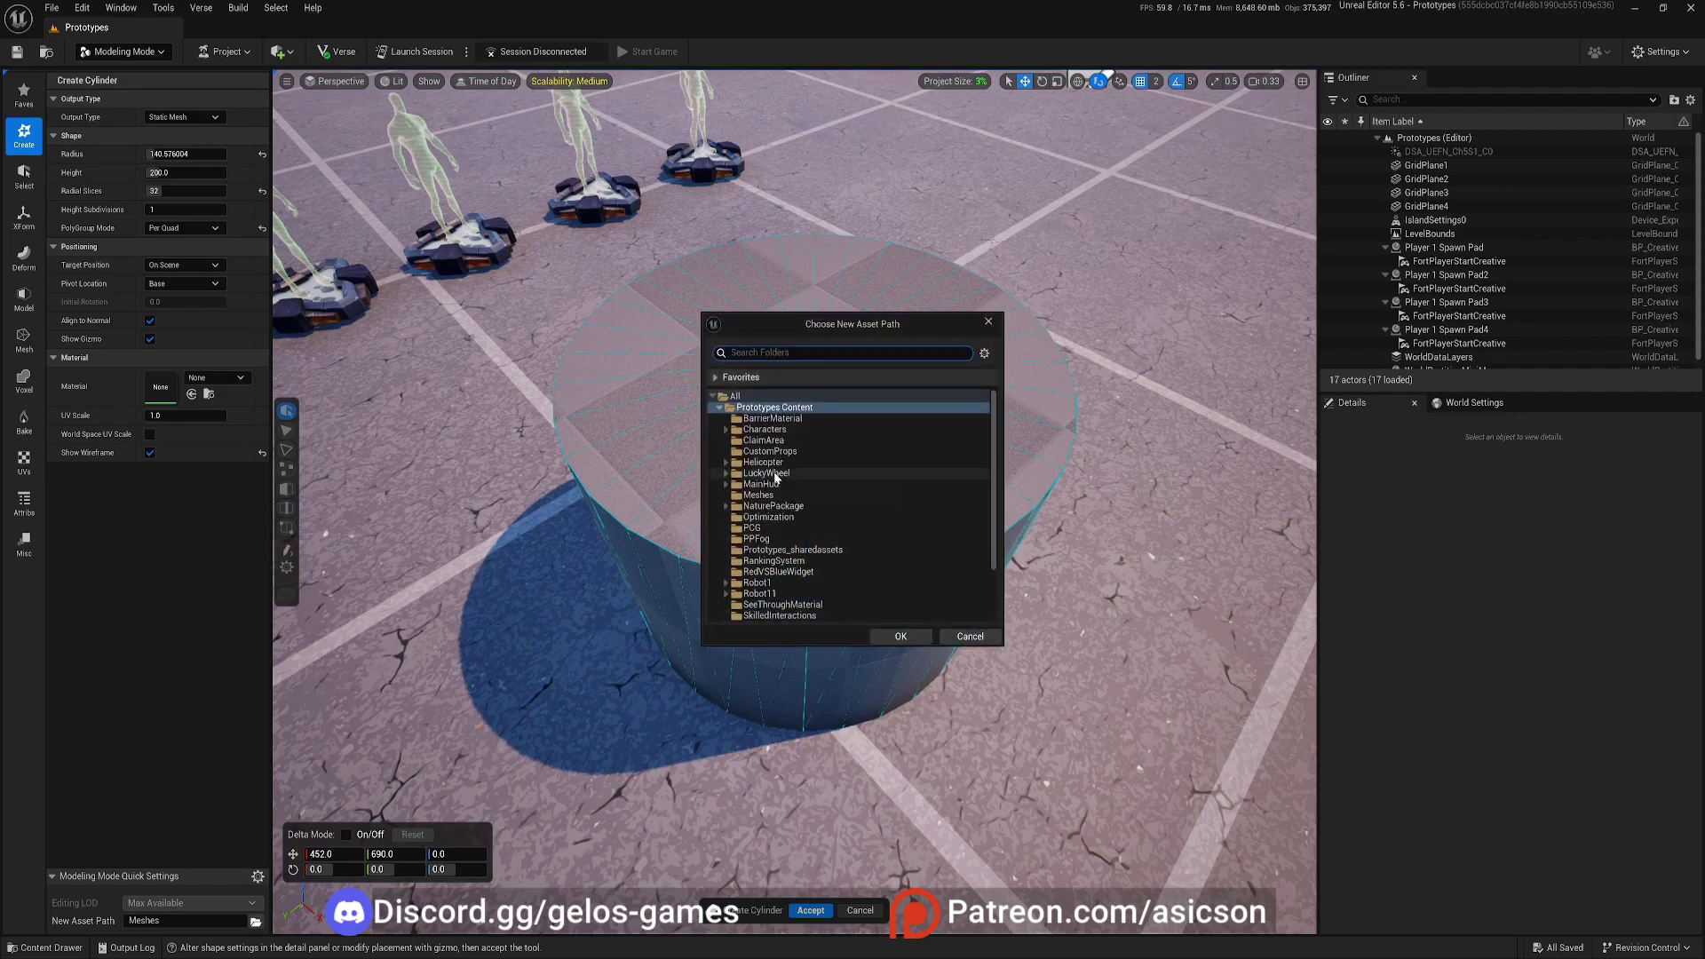
pyautogui.click(764, 440)
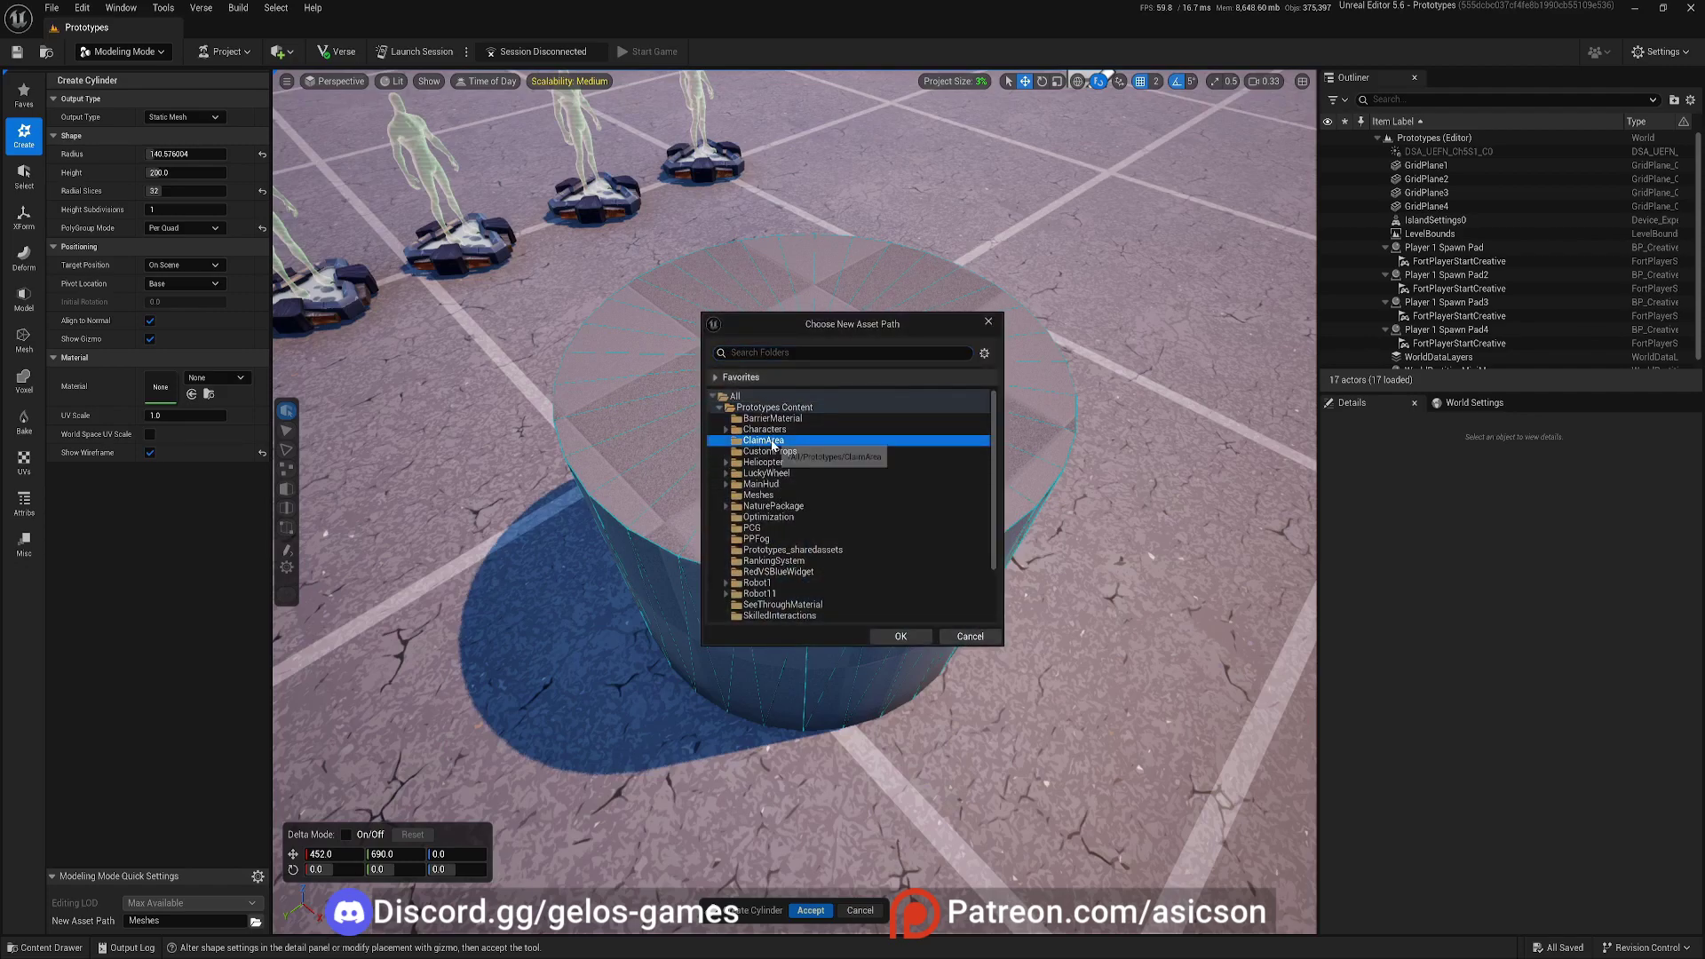
pyautogui.click(898, 636)
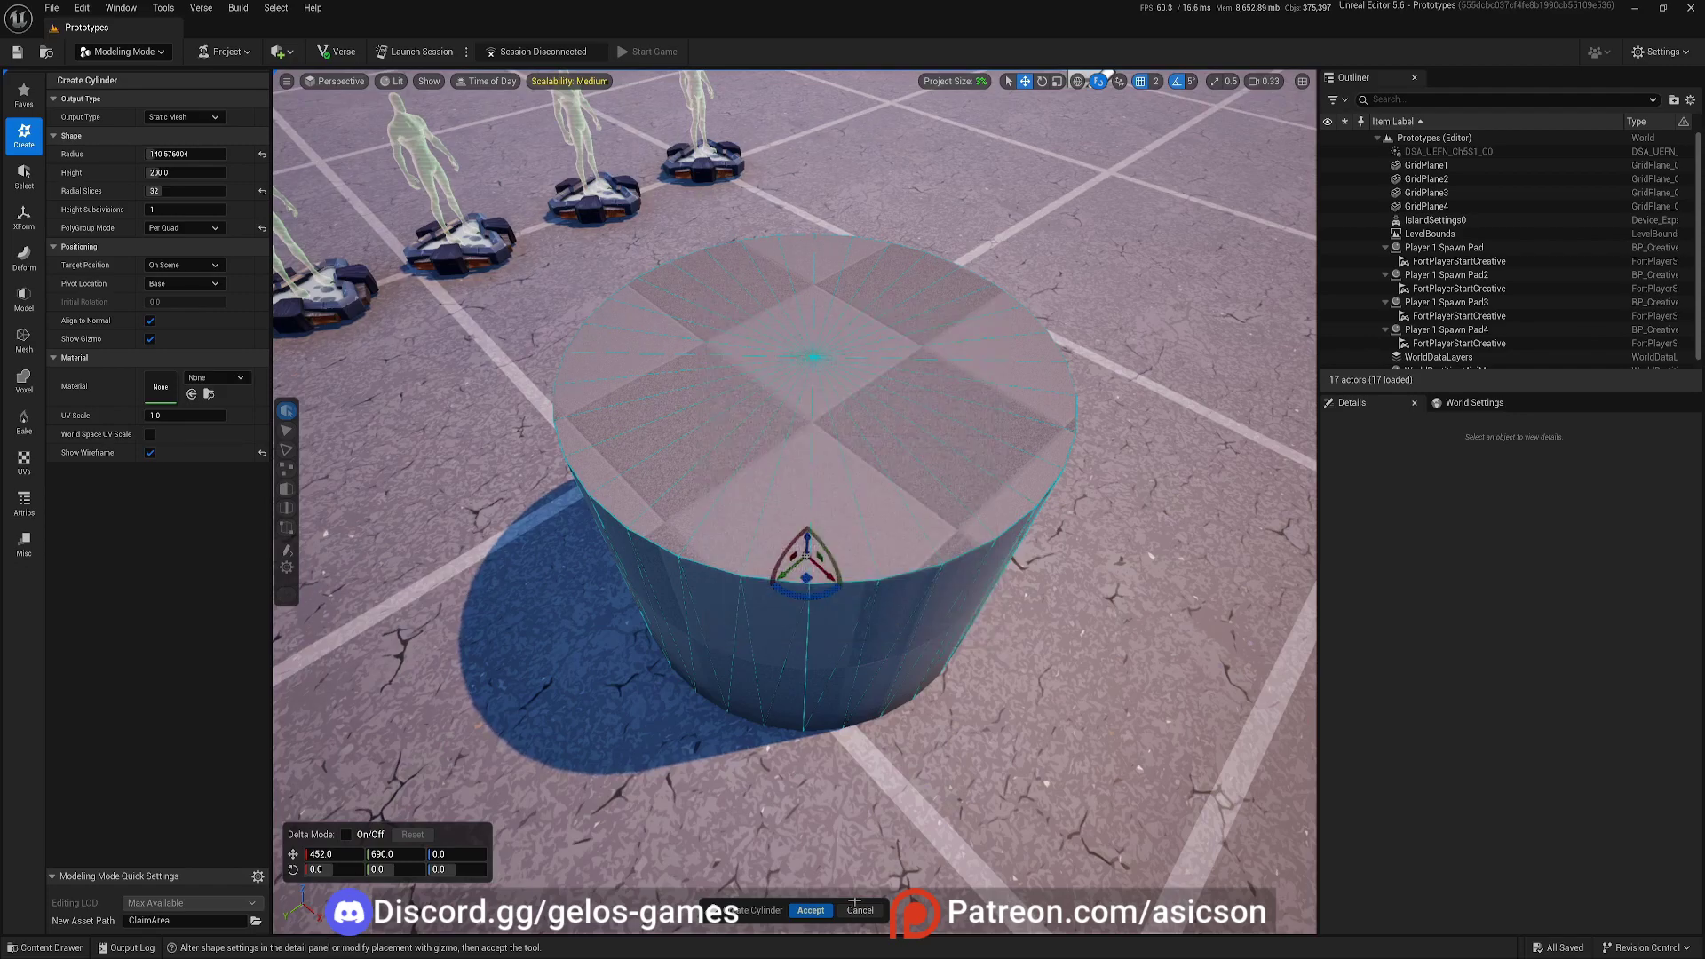
pyautogui.click(811, 910)
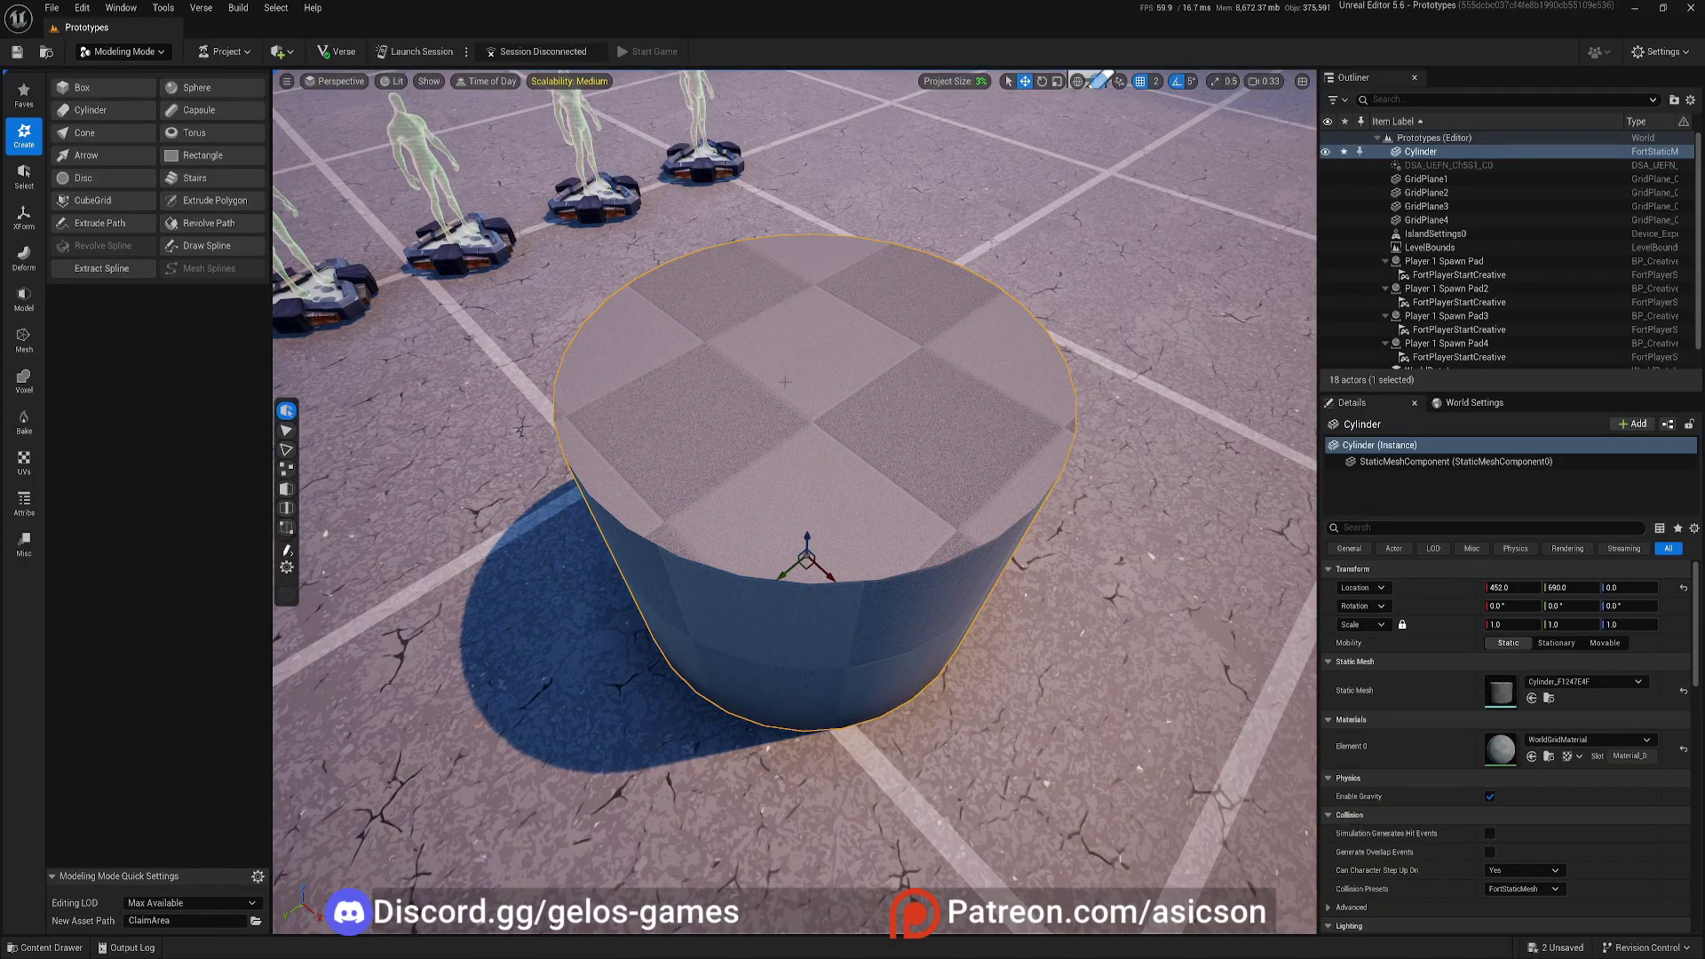
# - Start Triangle Edit on the cylinder and limit the selection filter to faces
pyautogui.click(18, 341)
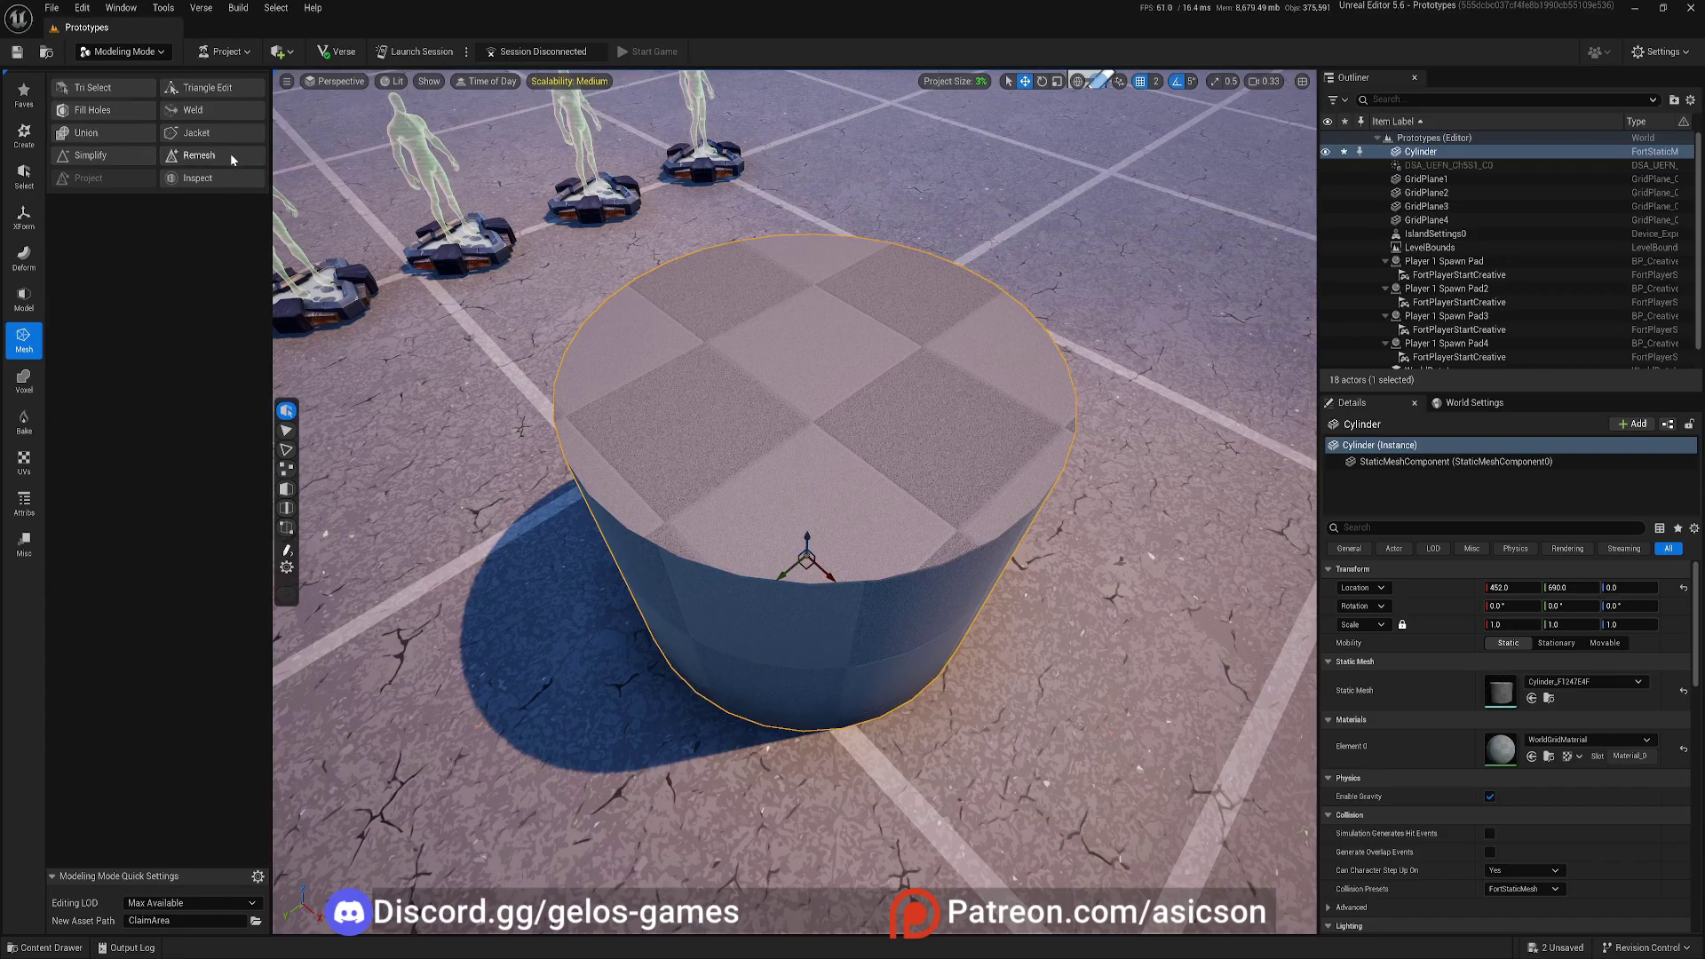
pyautogui.click(199, 87)
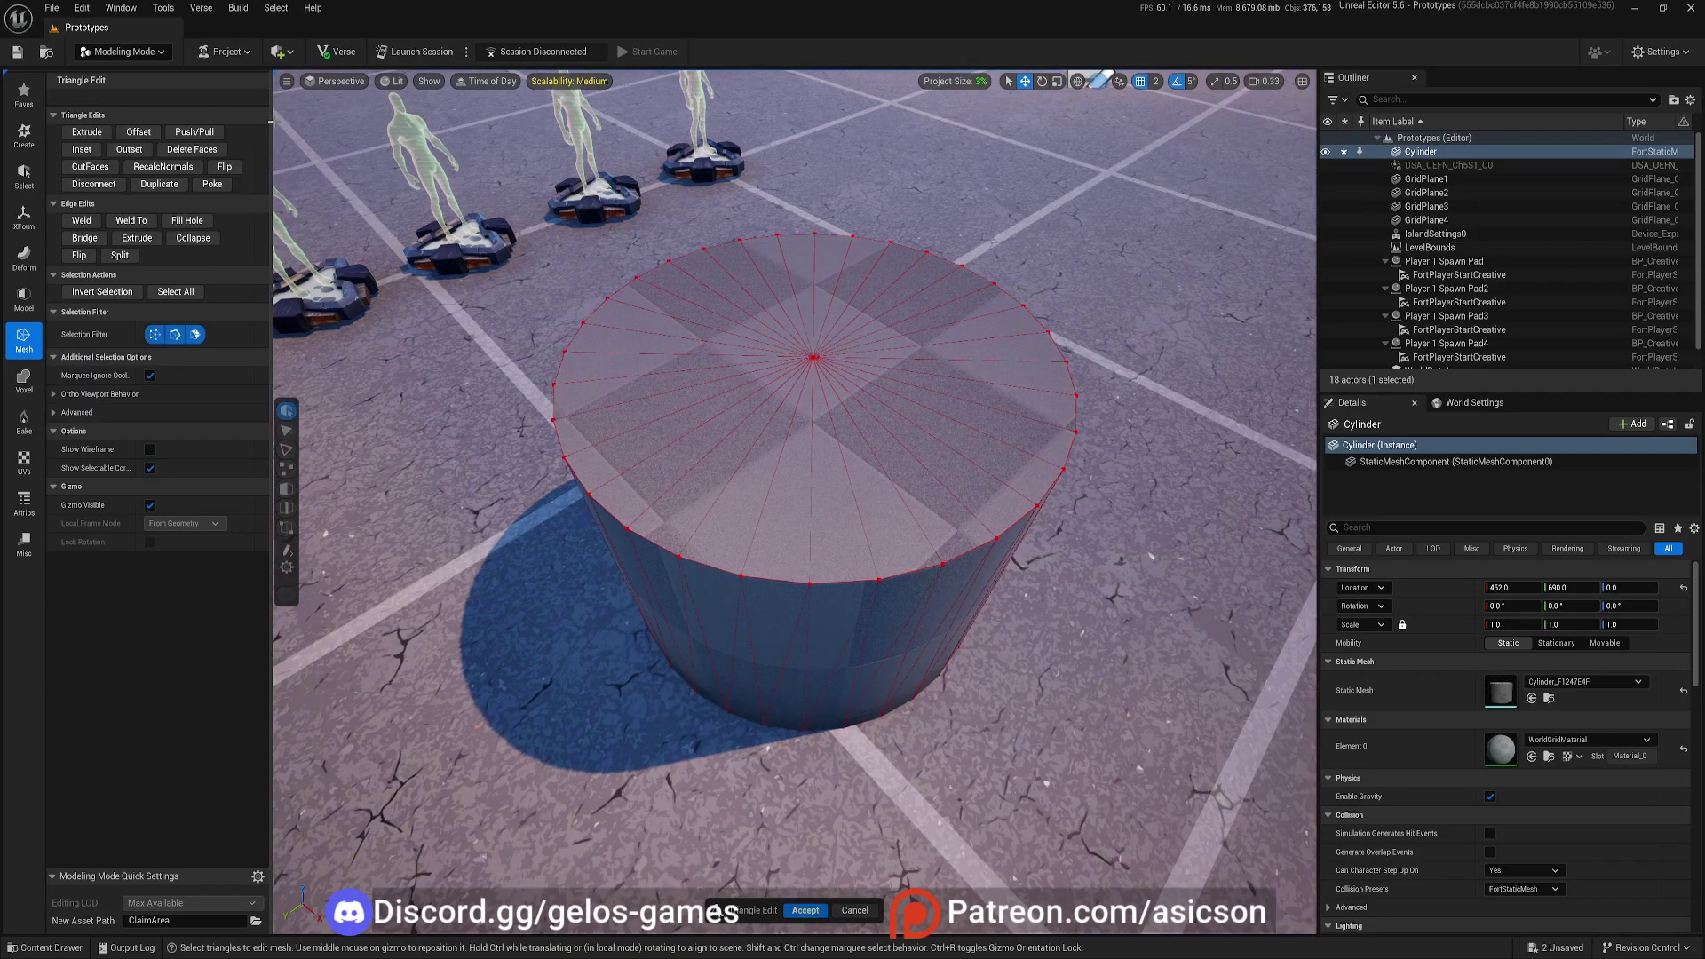
pyautogui.moveTo(271, 122); pyautogui.dragTo(328, 124)
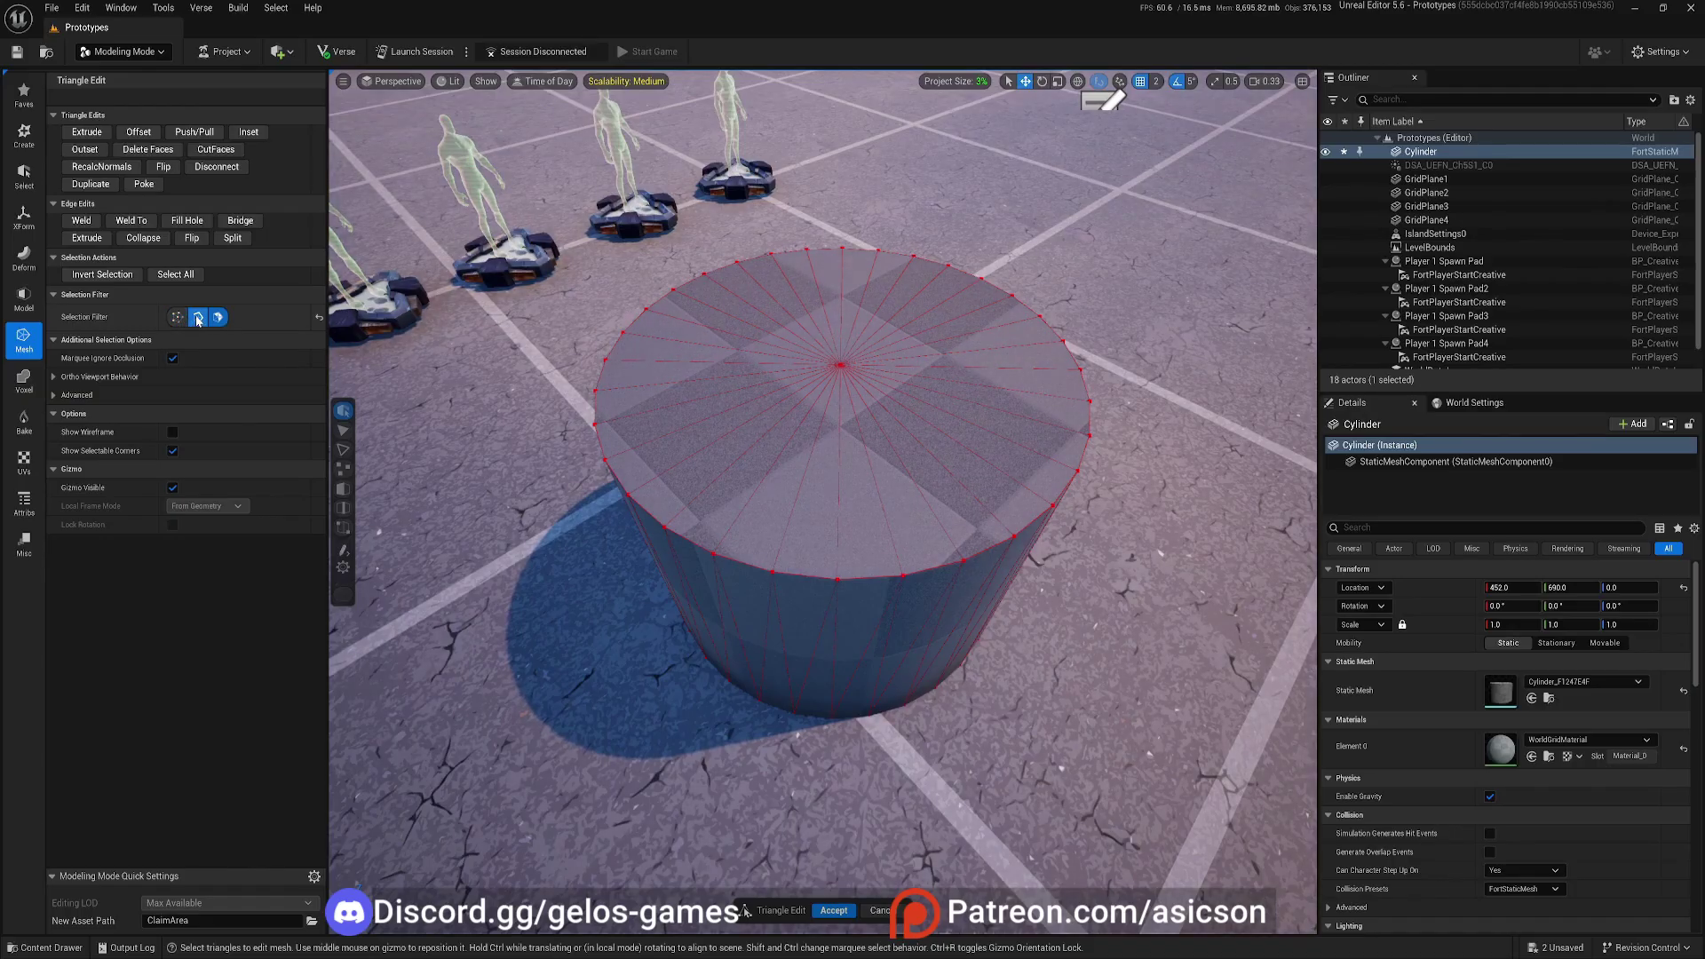
# - Select all triangles of the cylinder's top and bottom caps and delete them, leaving only the side wall
pyautogui.press('e')
pyautogui.press('w')
pyautogui.moveTo(799, 400); pyautogui.dragTo(887, 604, button='right')
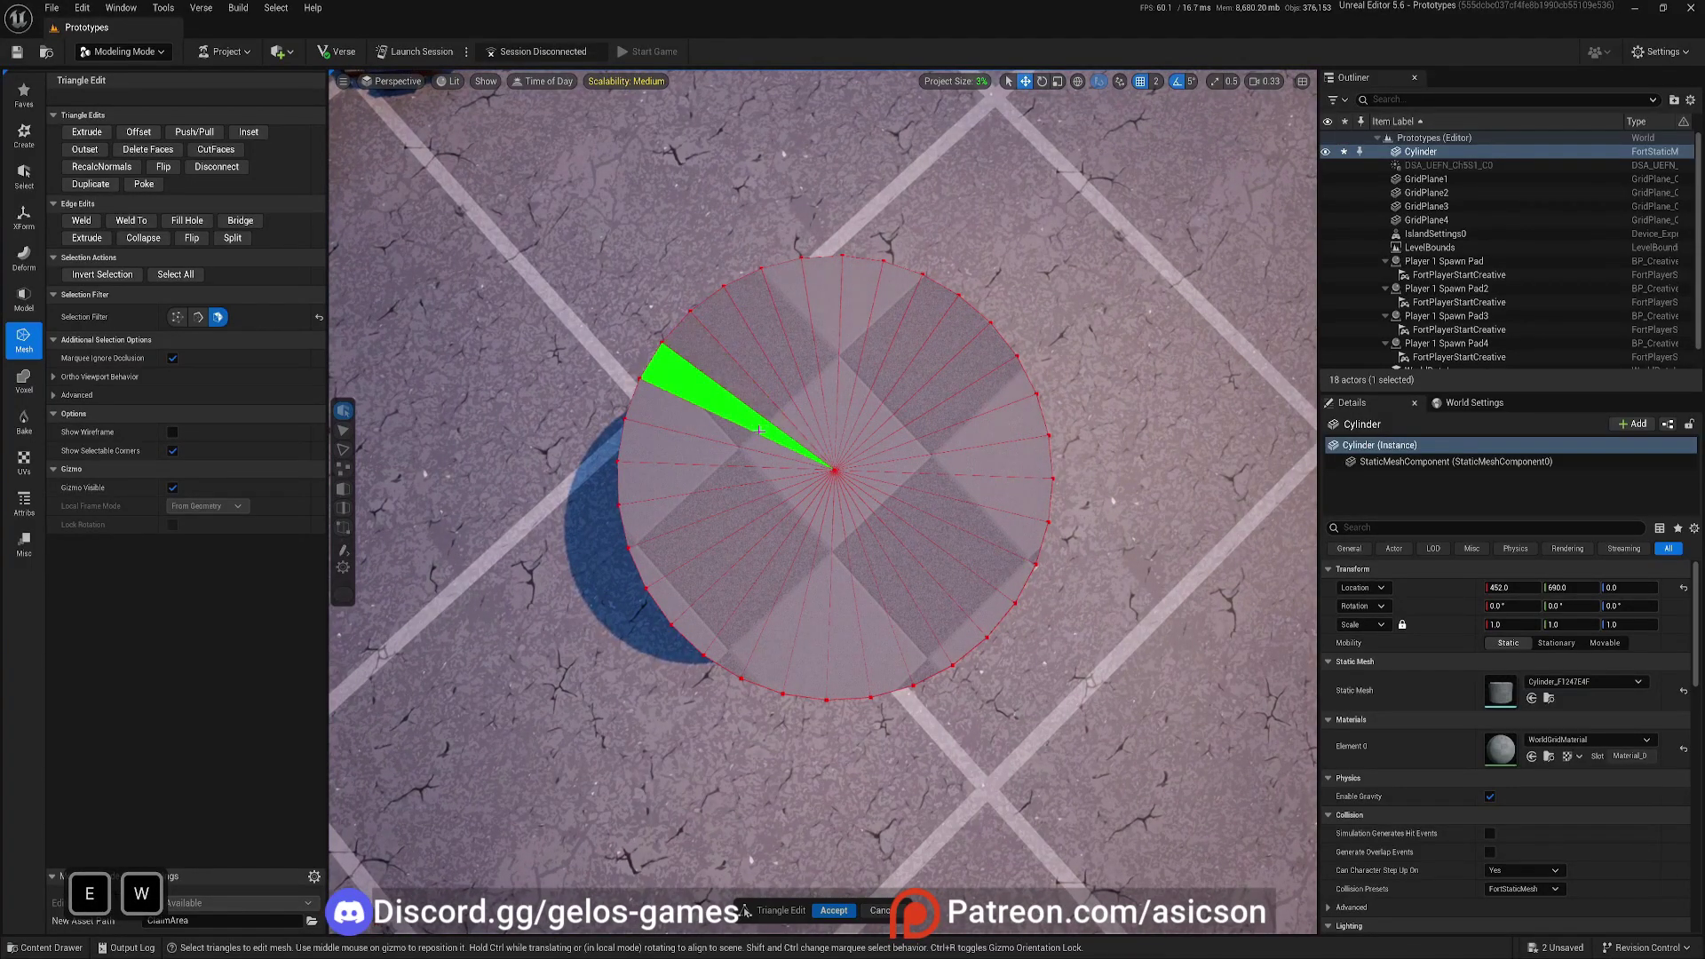
pyautogui.moveTo(762, 424); pyautogui.dragTo(888, 521)
pyautogui.press('d')
pyautogui.press('s')
pyautogui.press('q')
pyautogui.moveTo(888, 522); pyautogui.dragTo(511, 418, button='right')
pyautogui.press('w')
pyautogui.press('s')
pyautogui.press('d')
pyautogui.press('q')
pyautogui.press('w')
pyautogui.press('e')
pyautogui.press('s')
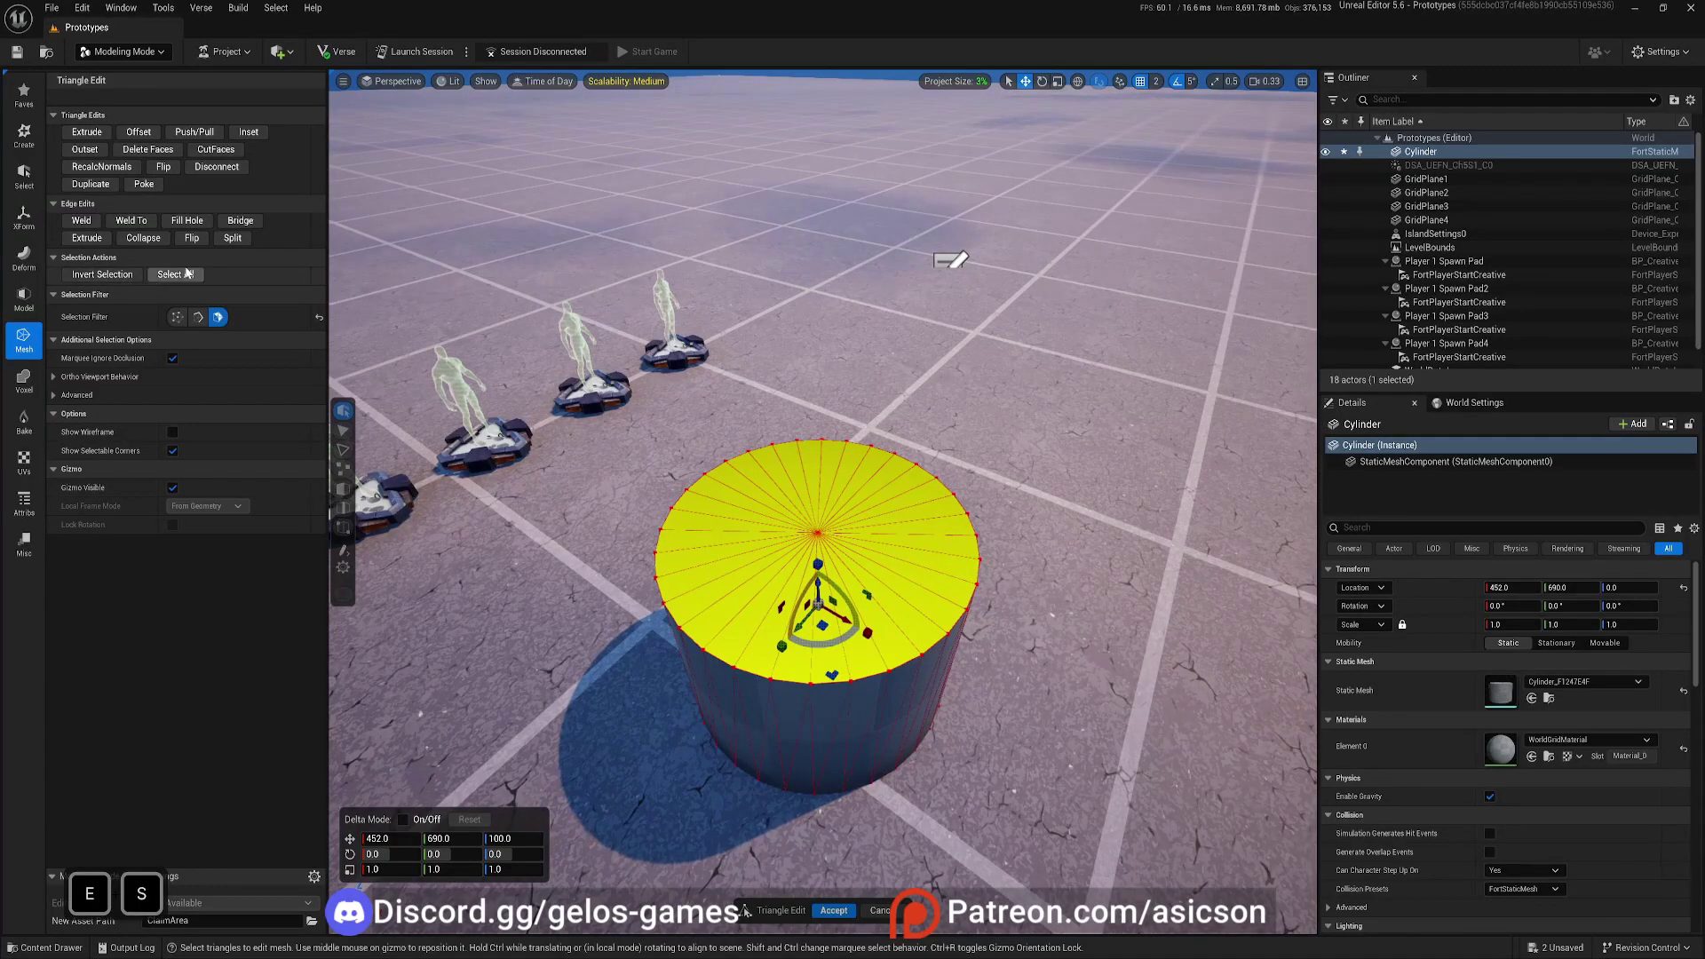
pyautogui.click(148, 149)
# - Inspect the open cylinder, accept the triangle edit and return to Selection Mode
pyautogui.press('e')
pyautogui.moveTo(972, 423); pyautogui.dragTo(882, 511, button='right')
pyautogui.press('a')
pyautogui.press('w')
pyautogui.press('e')
pyautogui.press('d')
pyautogui.press('w')
pyautogui.press('q')
pyautogui.press('s')
pyautogui.press('q')
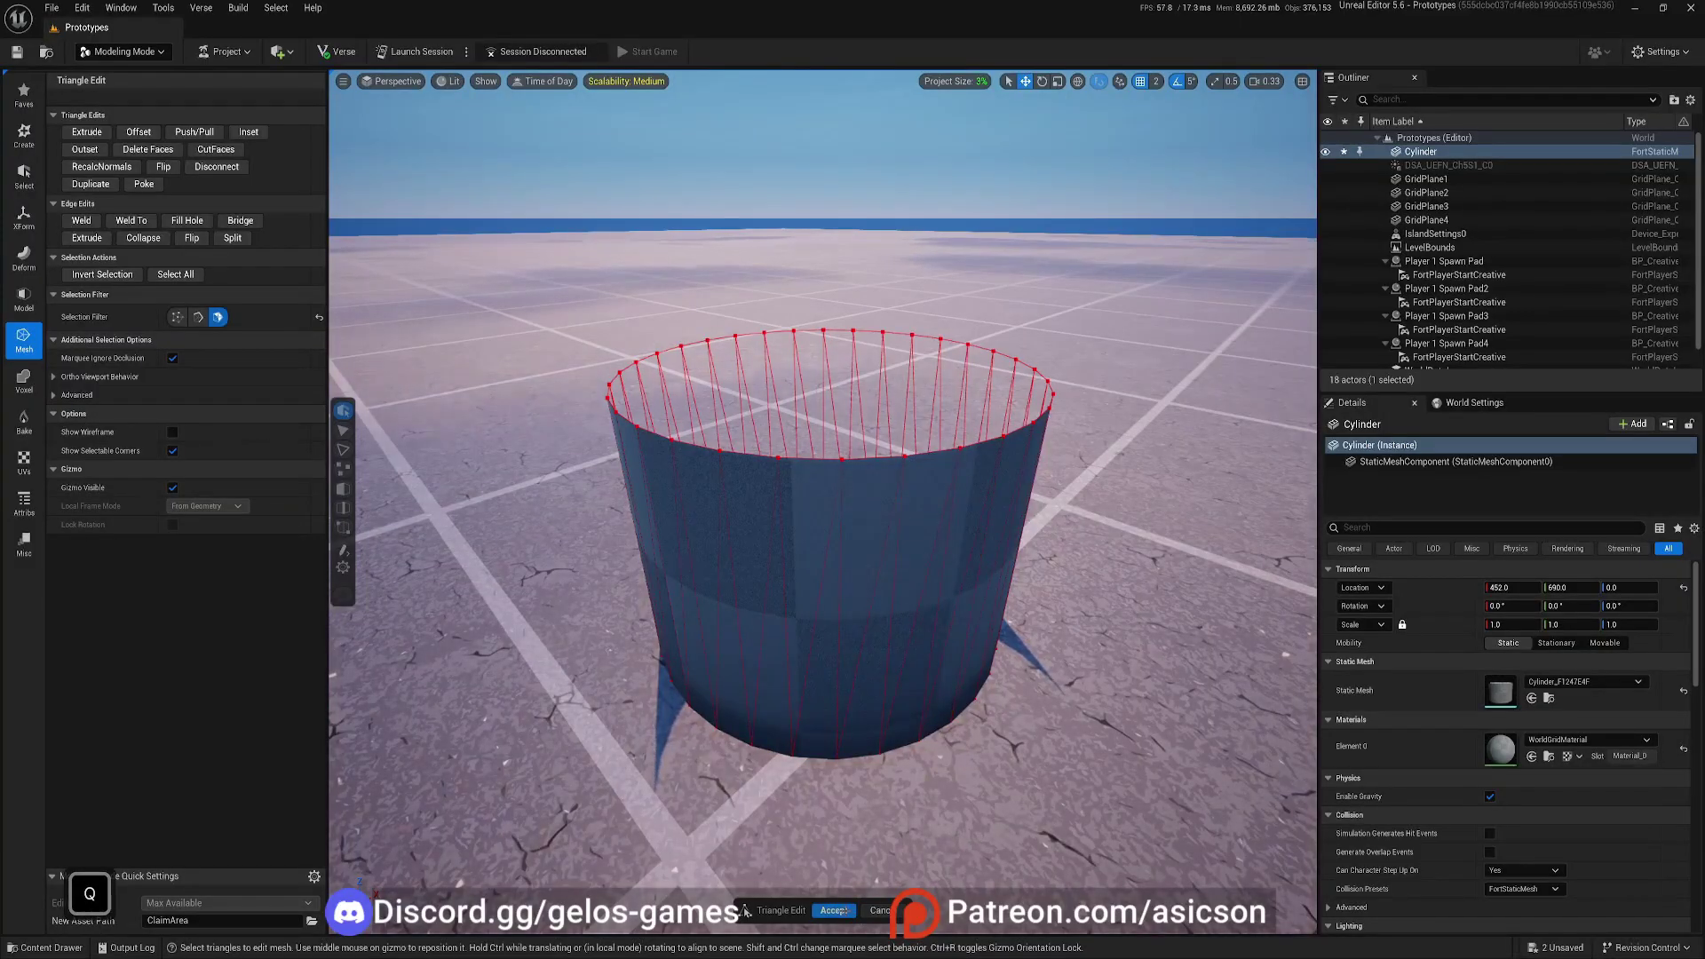
pyautogui.press('Return')
pyautogui.click(133, 53)
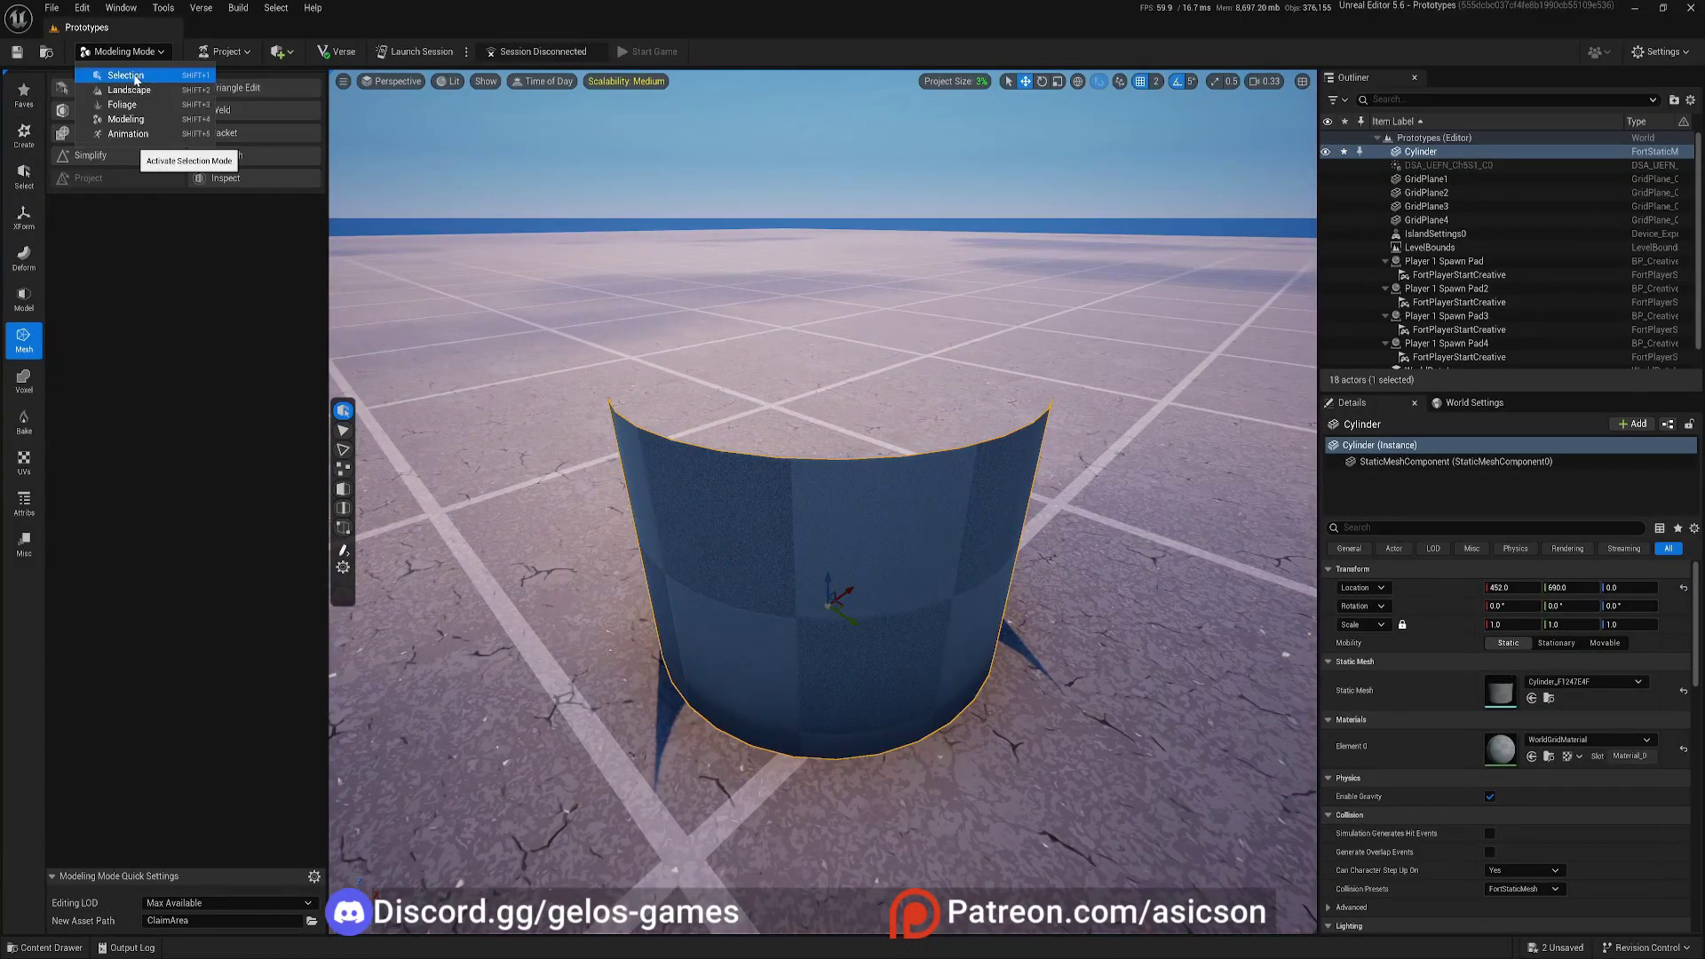
pyautogui.click(131, 74)
# - Rename the cylinder mesh in the ClaimArea folder to SM_HollowCylinder
pyautogui.moveTo(830, 472); pyautogui.dragTo(701, 404, button='right')
pyautogui.press('s')
pyautogui.press('d')
pyautogui.press('q')
pyautogui.hotkey('ctrl', 'space')
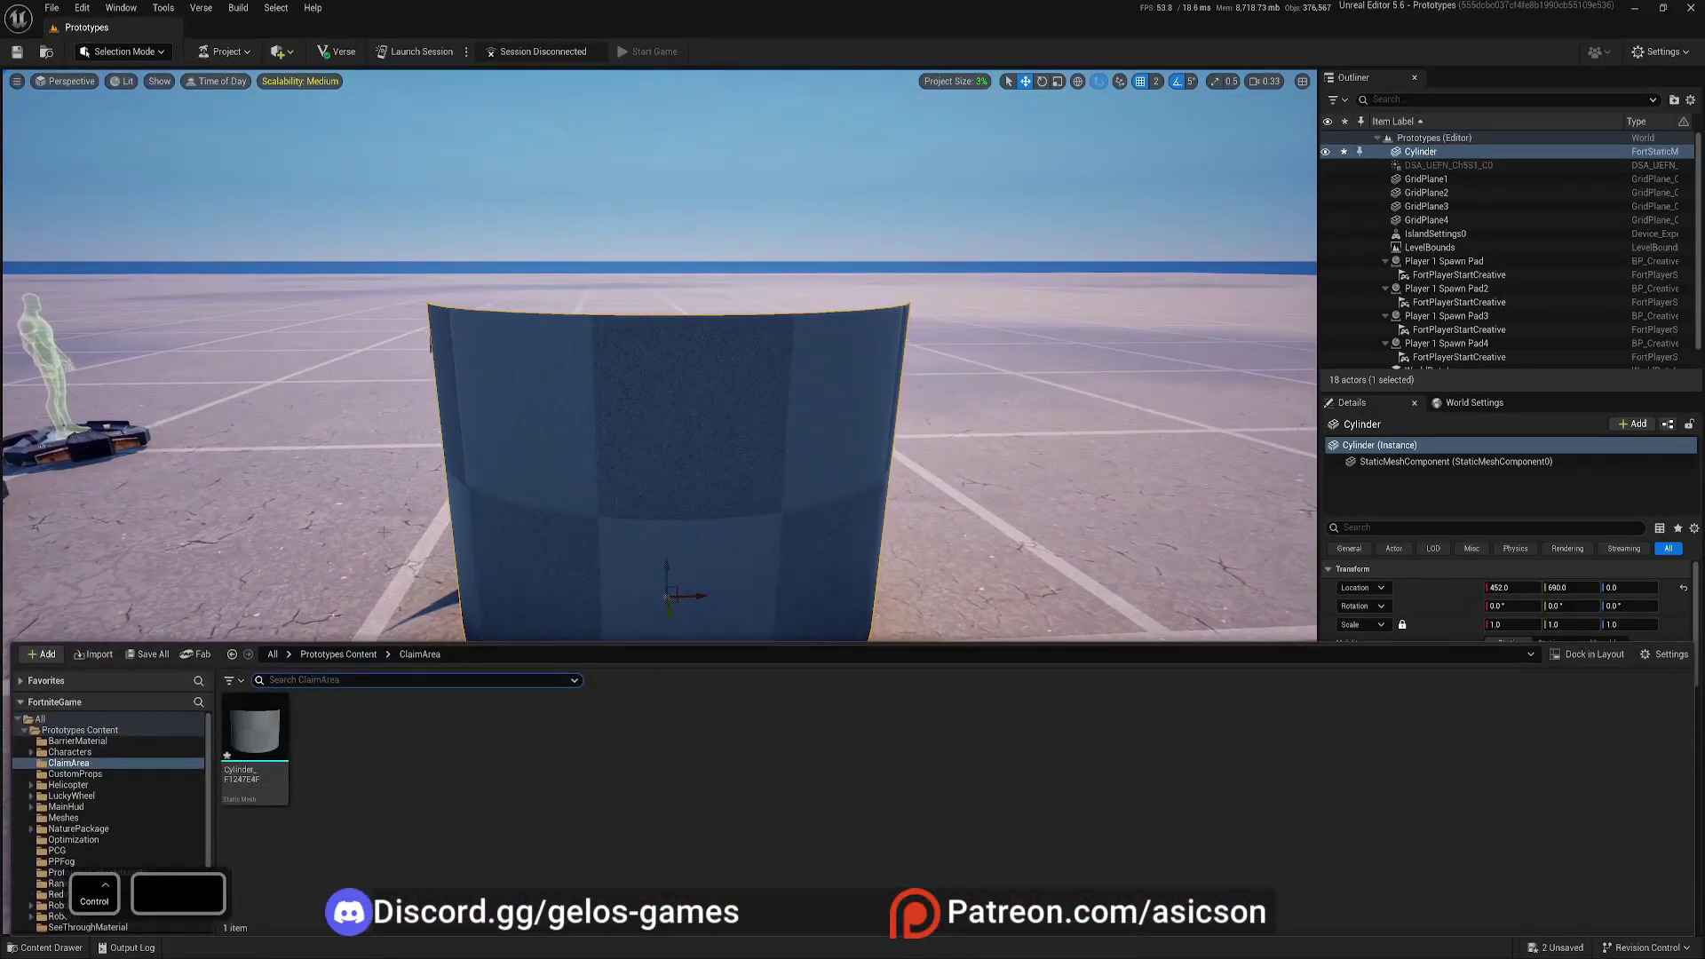
pyautogui.click(247, 774)
pyautogui.press('F2')
pyautogui.write('SM')
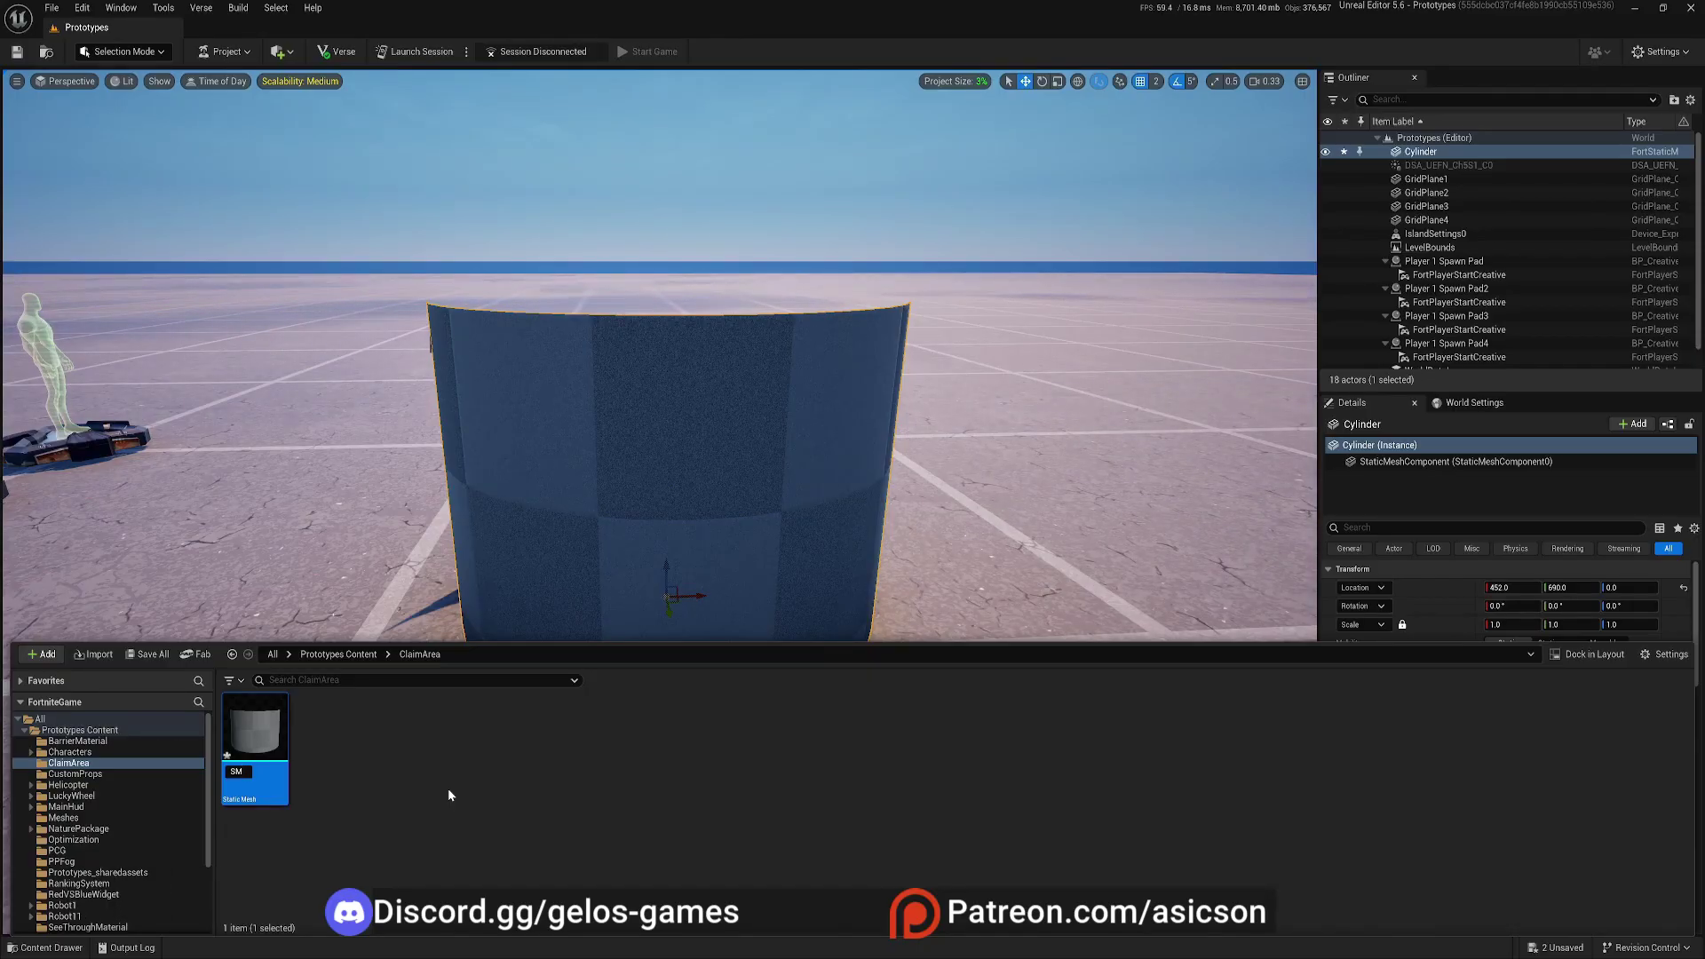
pyautogui.write('_')
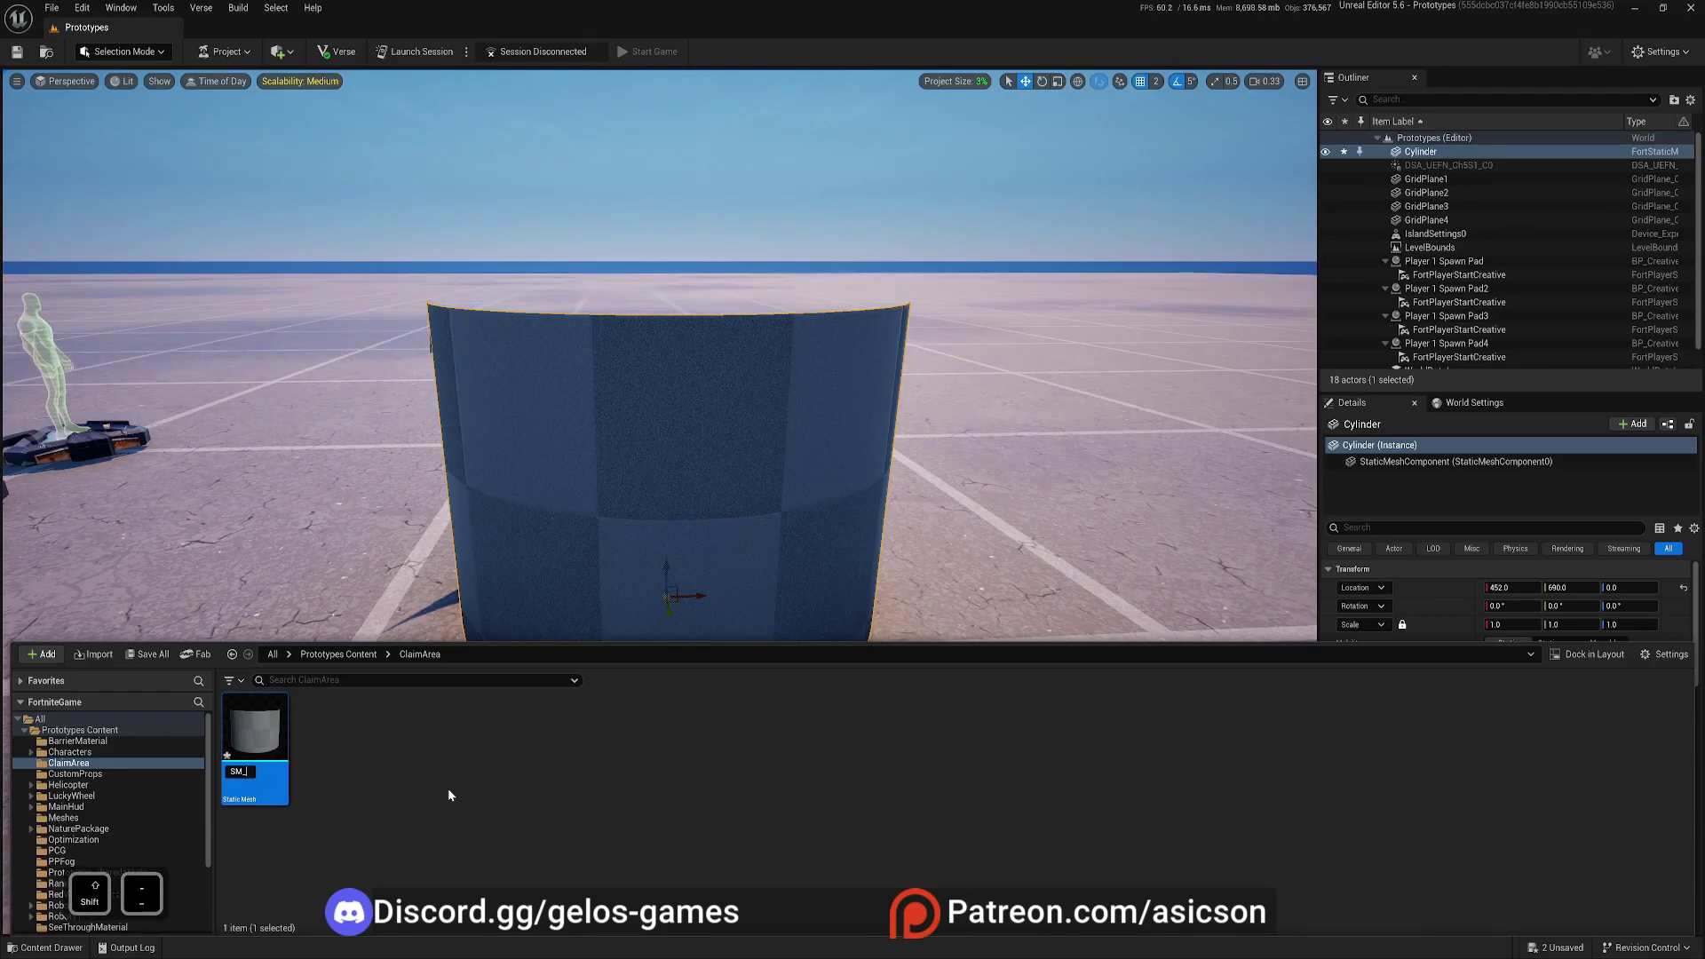
pyautogui.write('Hollow')
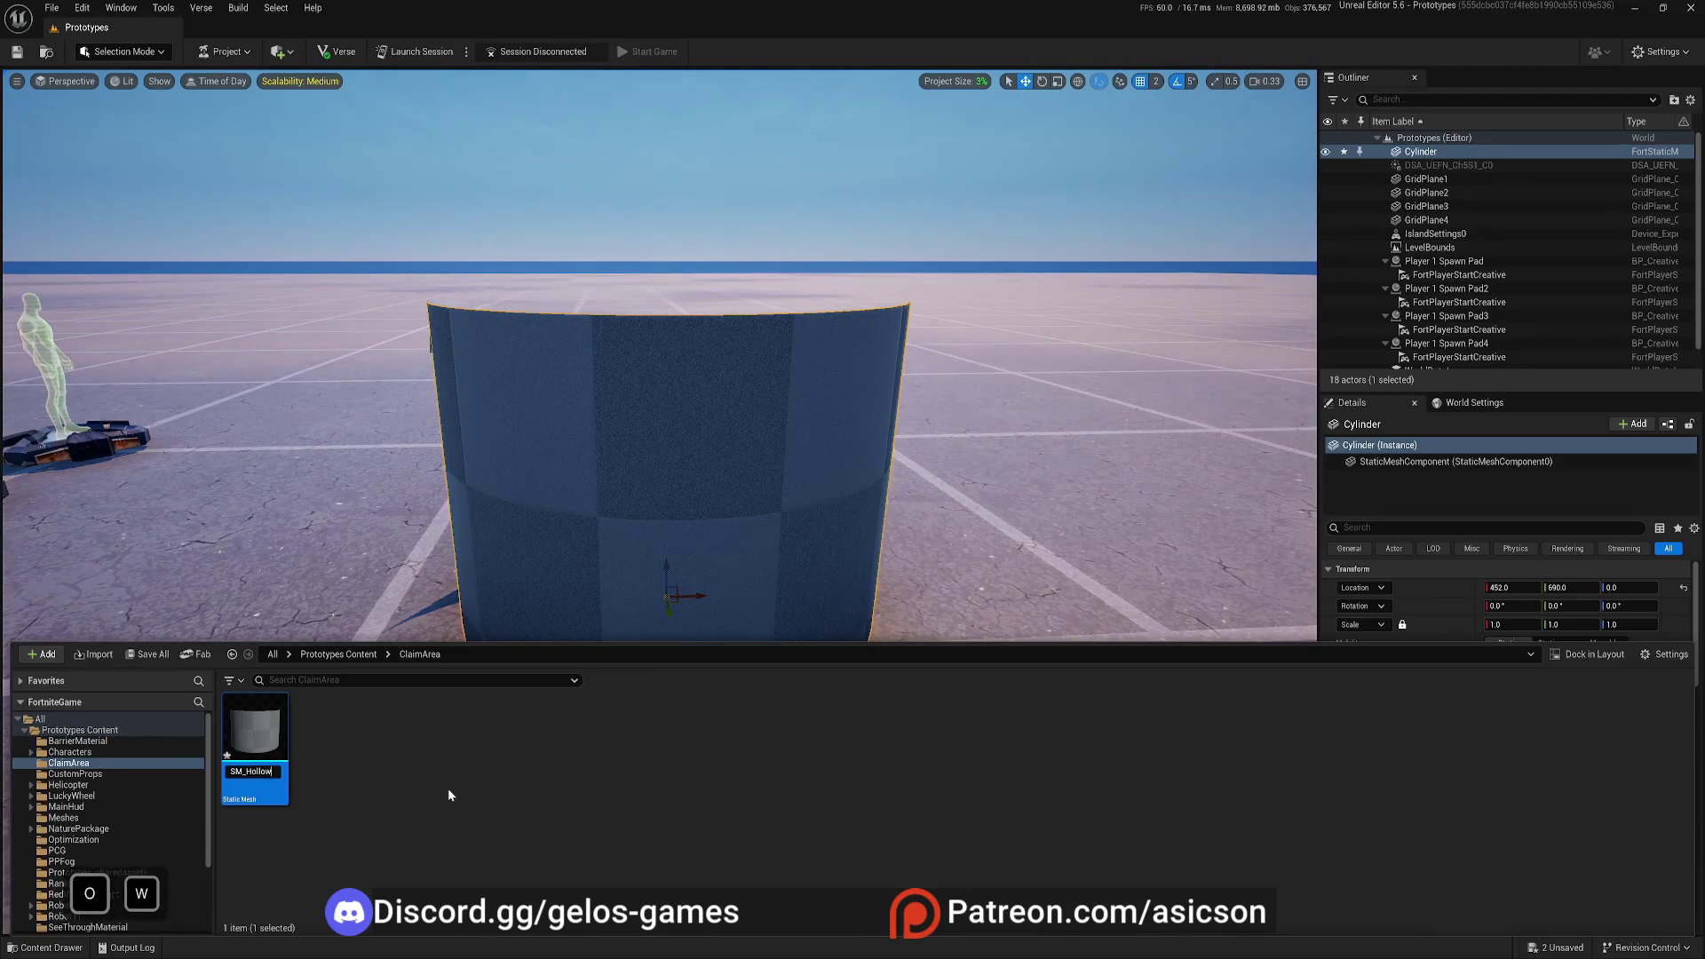
pyautogui.write('Cylind')
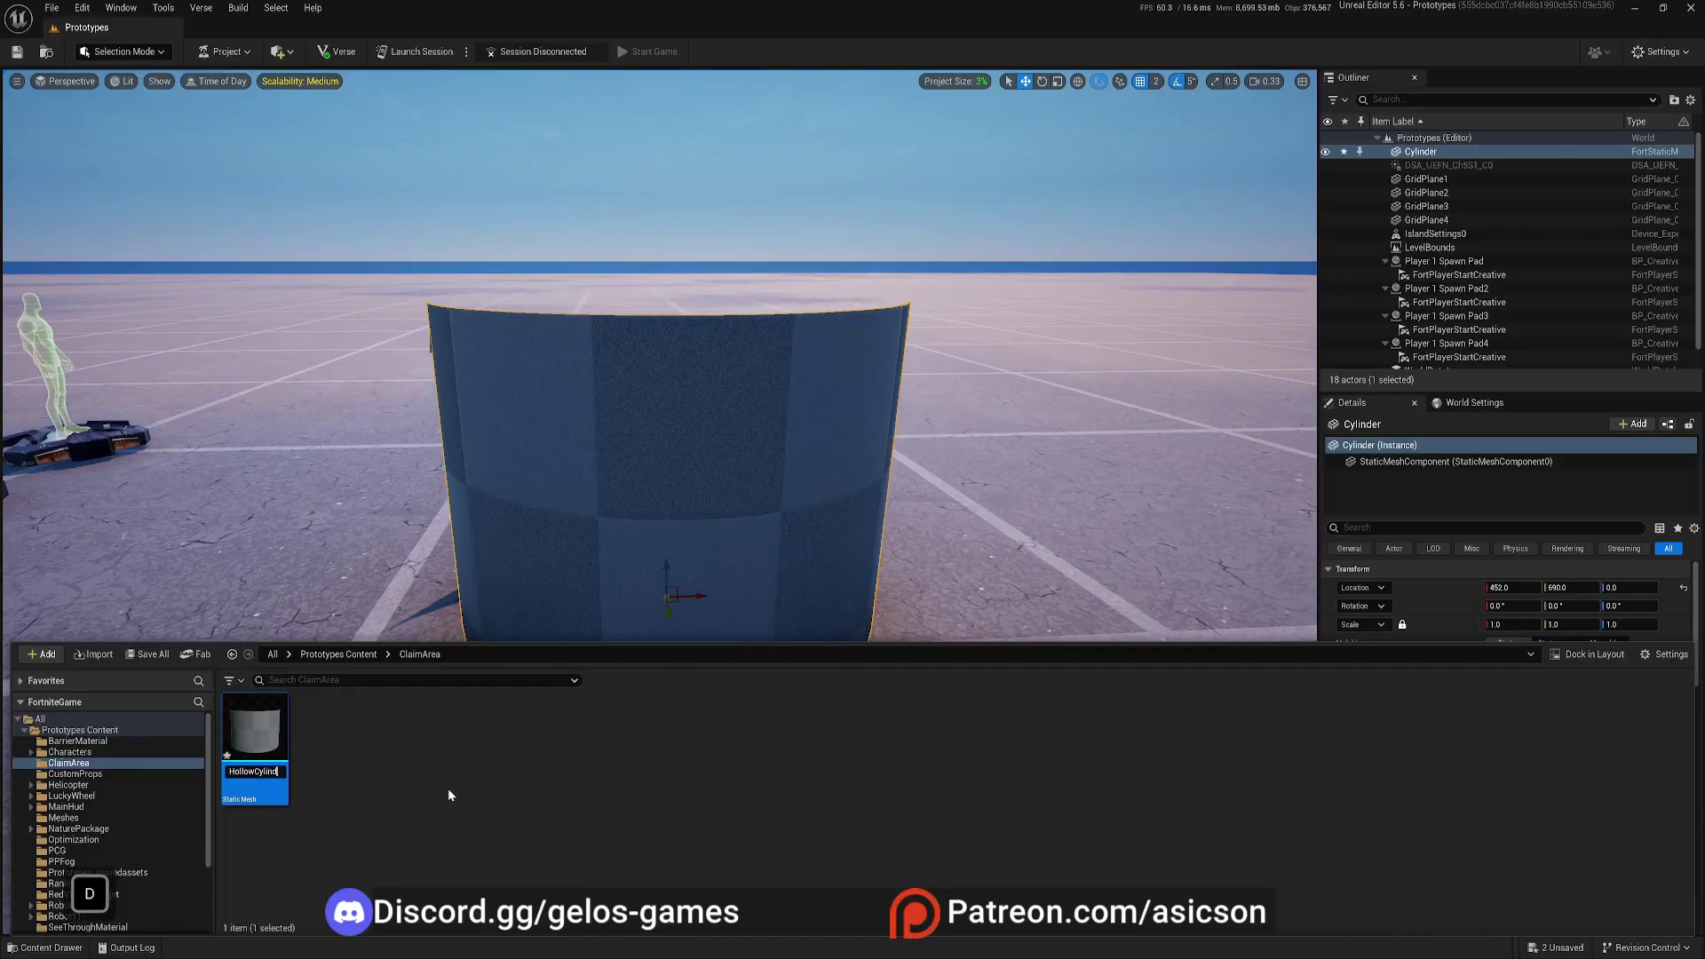
pyautogui.write('er')
pyautogui.press('Return')
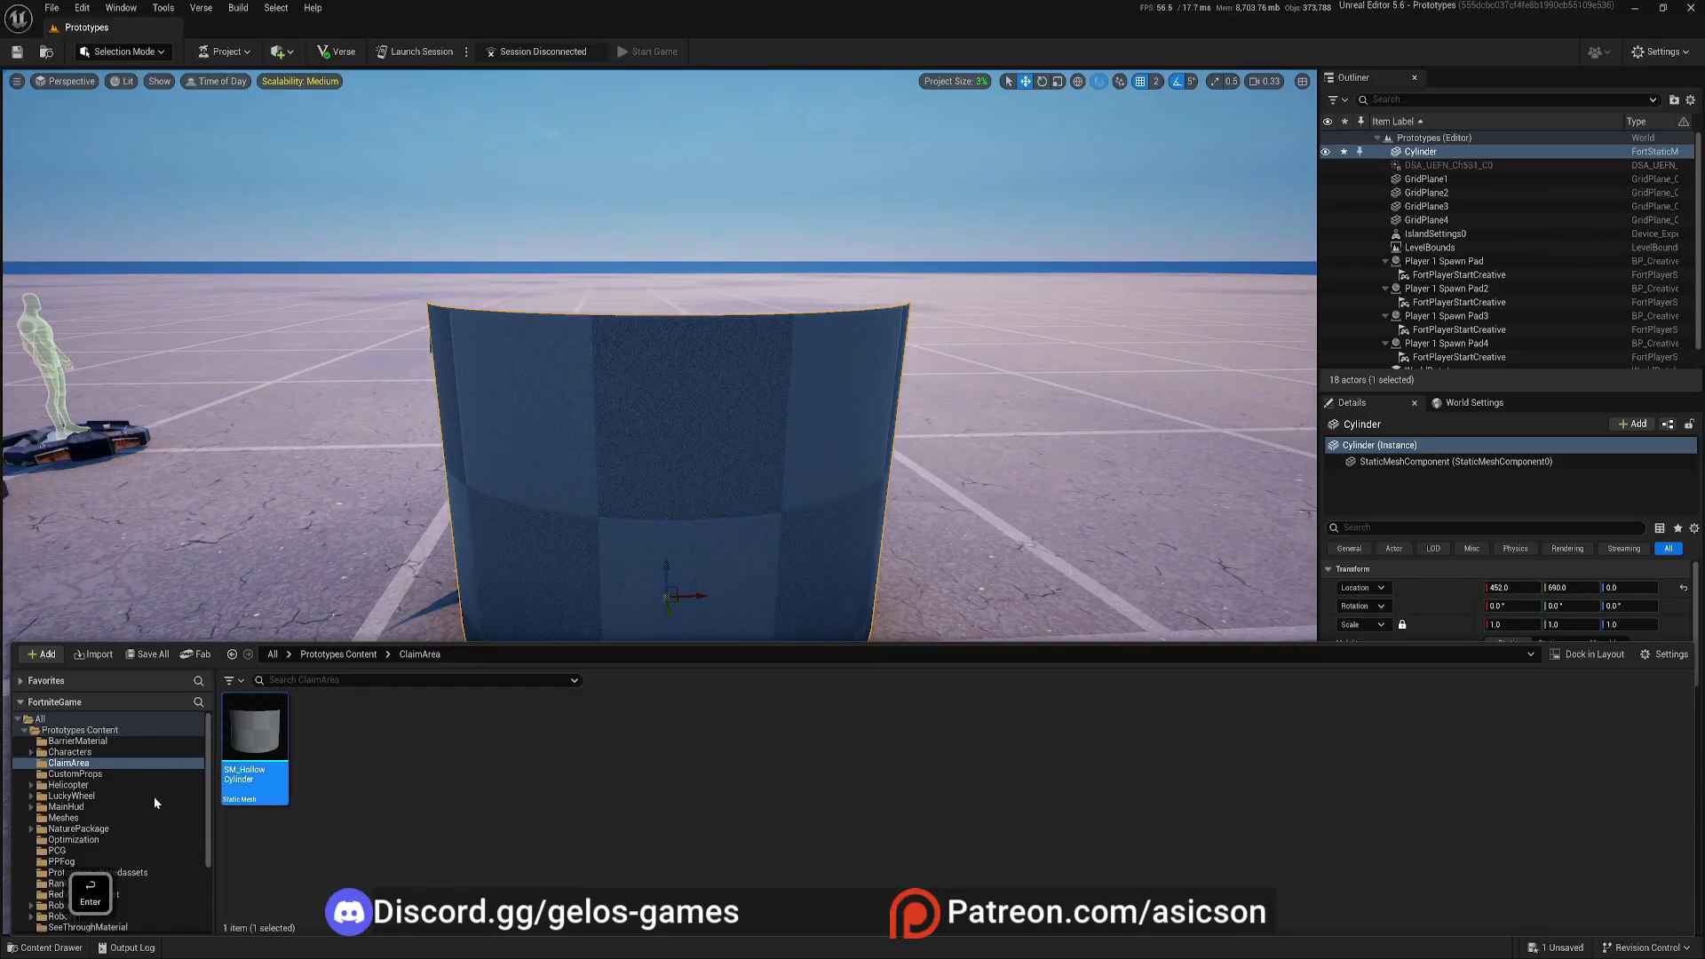
# - Update the redirector references of the ClaimArea folder
pyautogui.moveTo(262, 738)
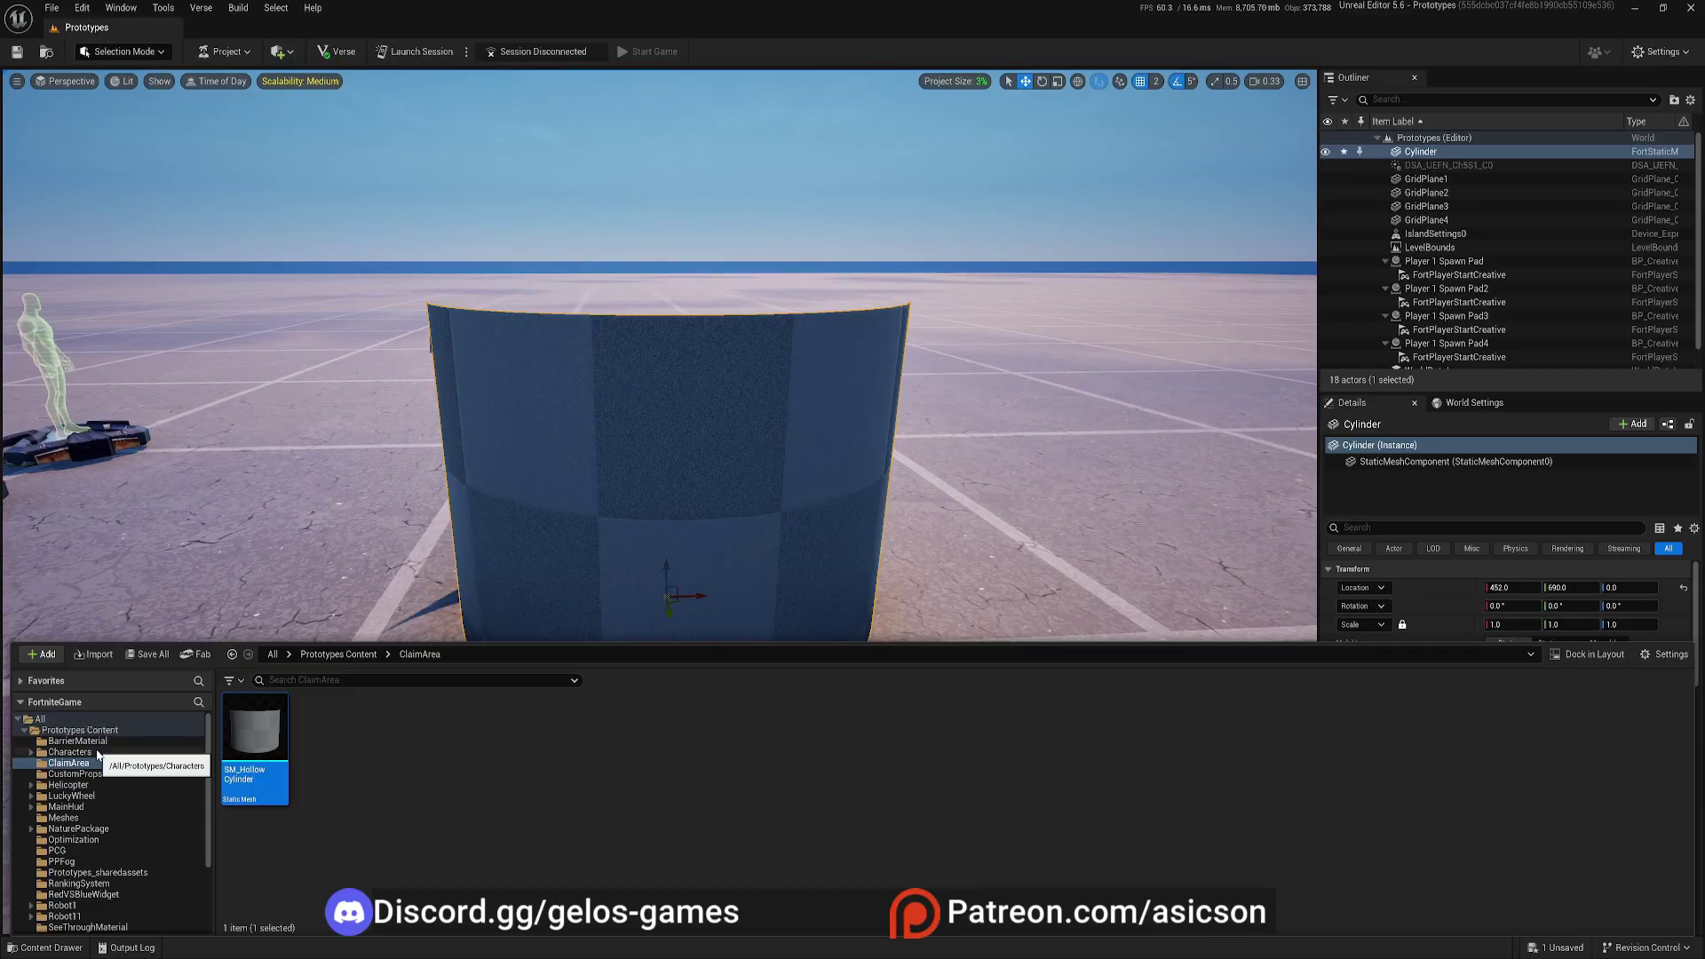
pyautogui.click(684, 467)
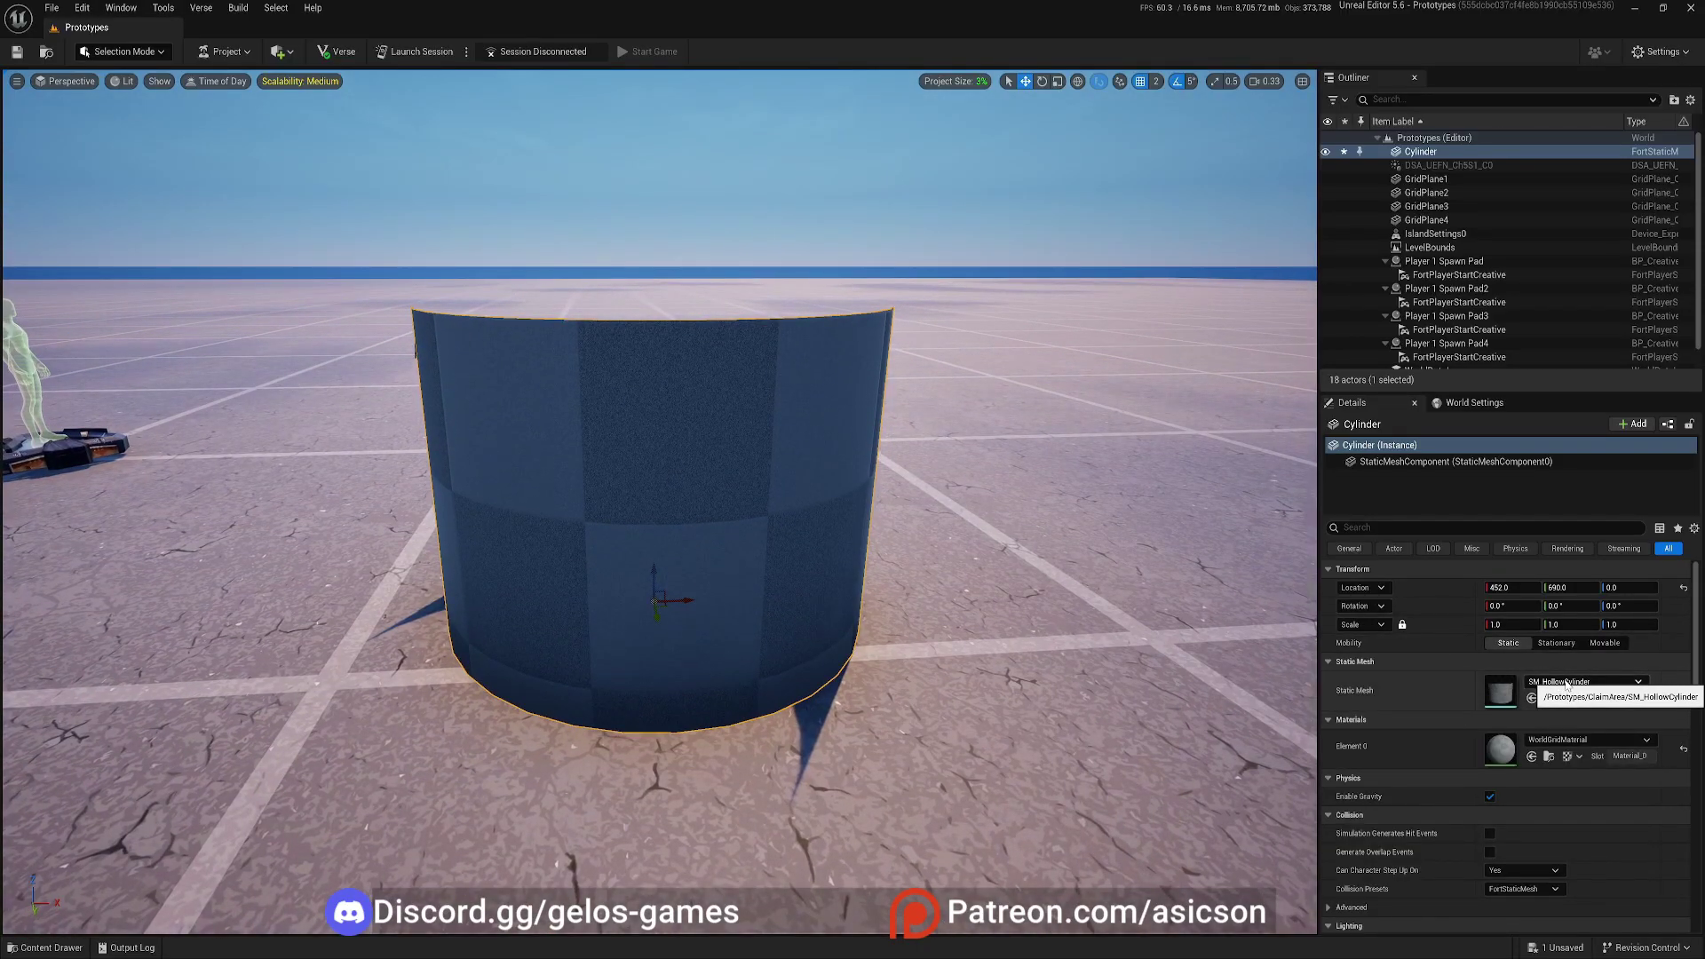
pyautogui.moveTo(723, 616); pyautogui.dragTo(730, 605, button='right')
pyautogui.hotkey('ctrl', 'space')
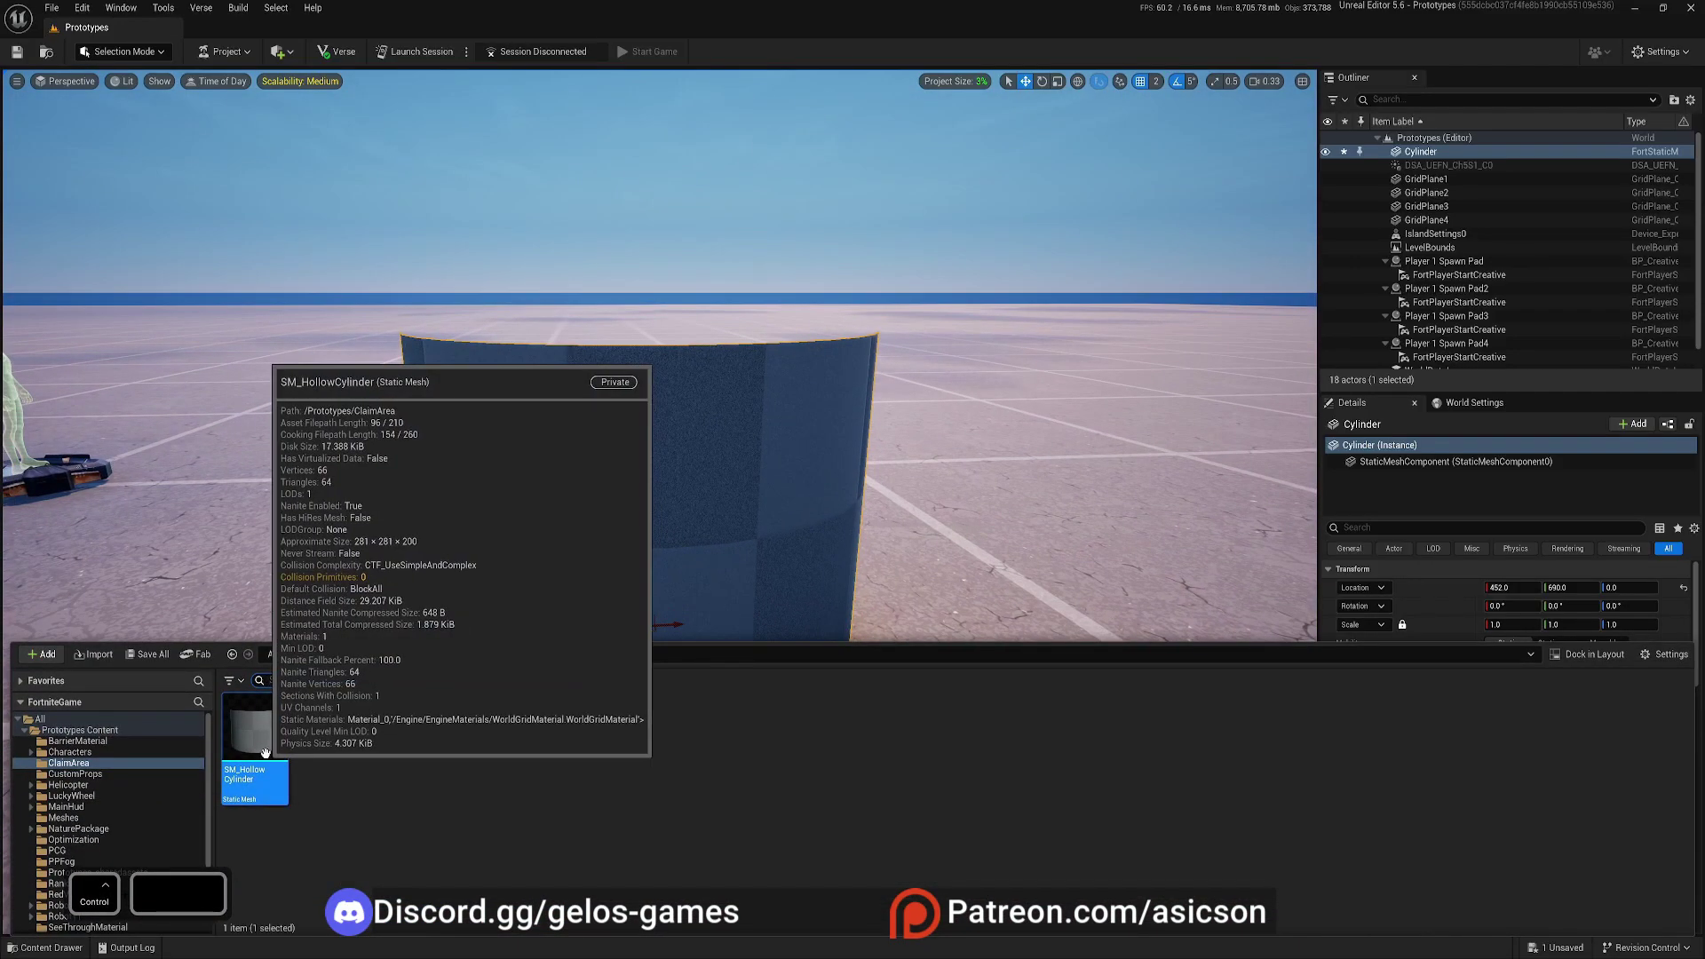
pyautogui.rightClick(84, 764)
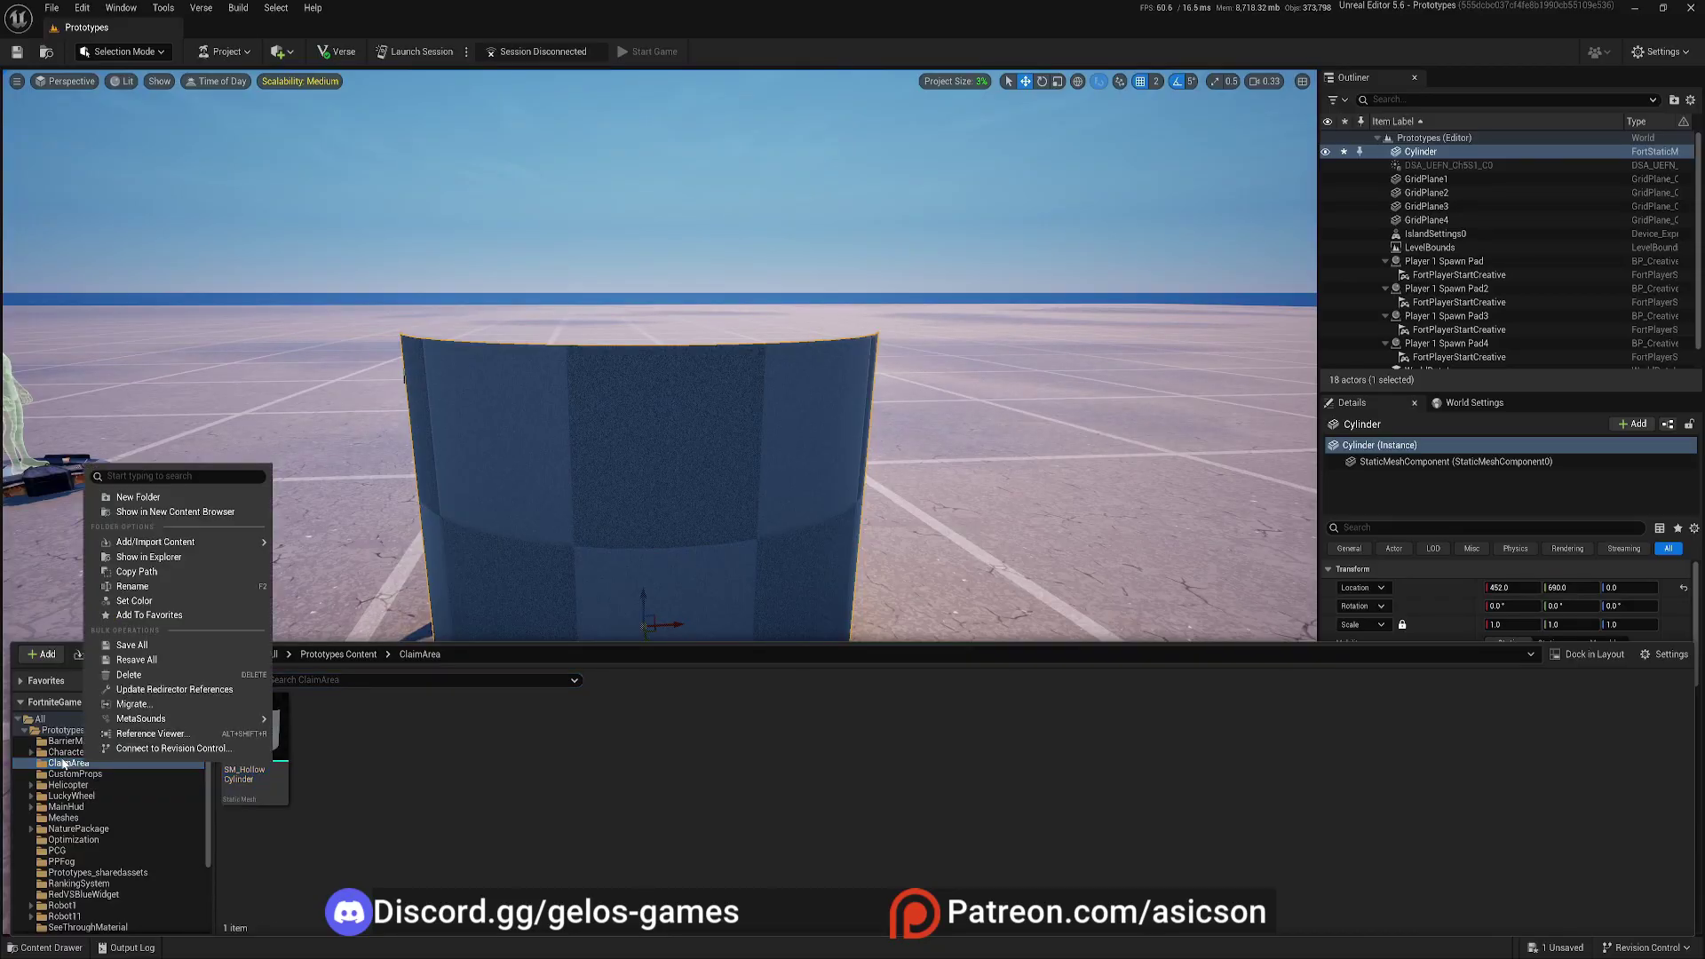
pyautogui.click(137, 690)
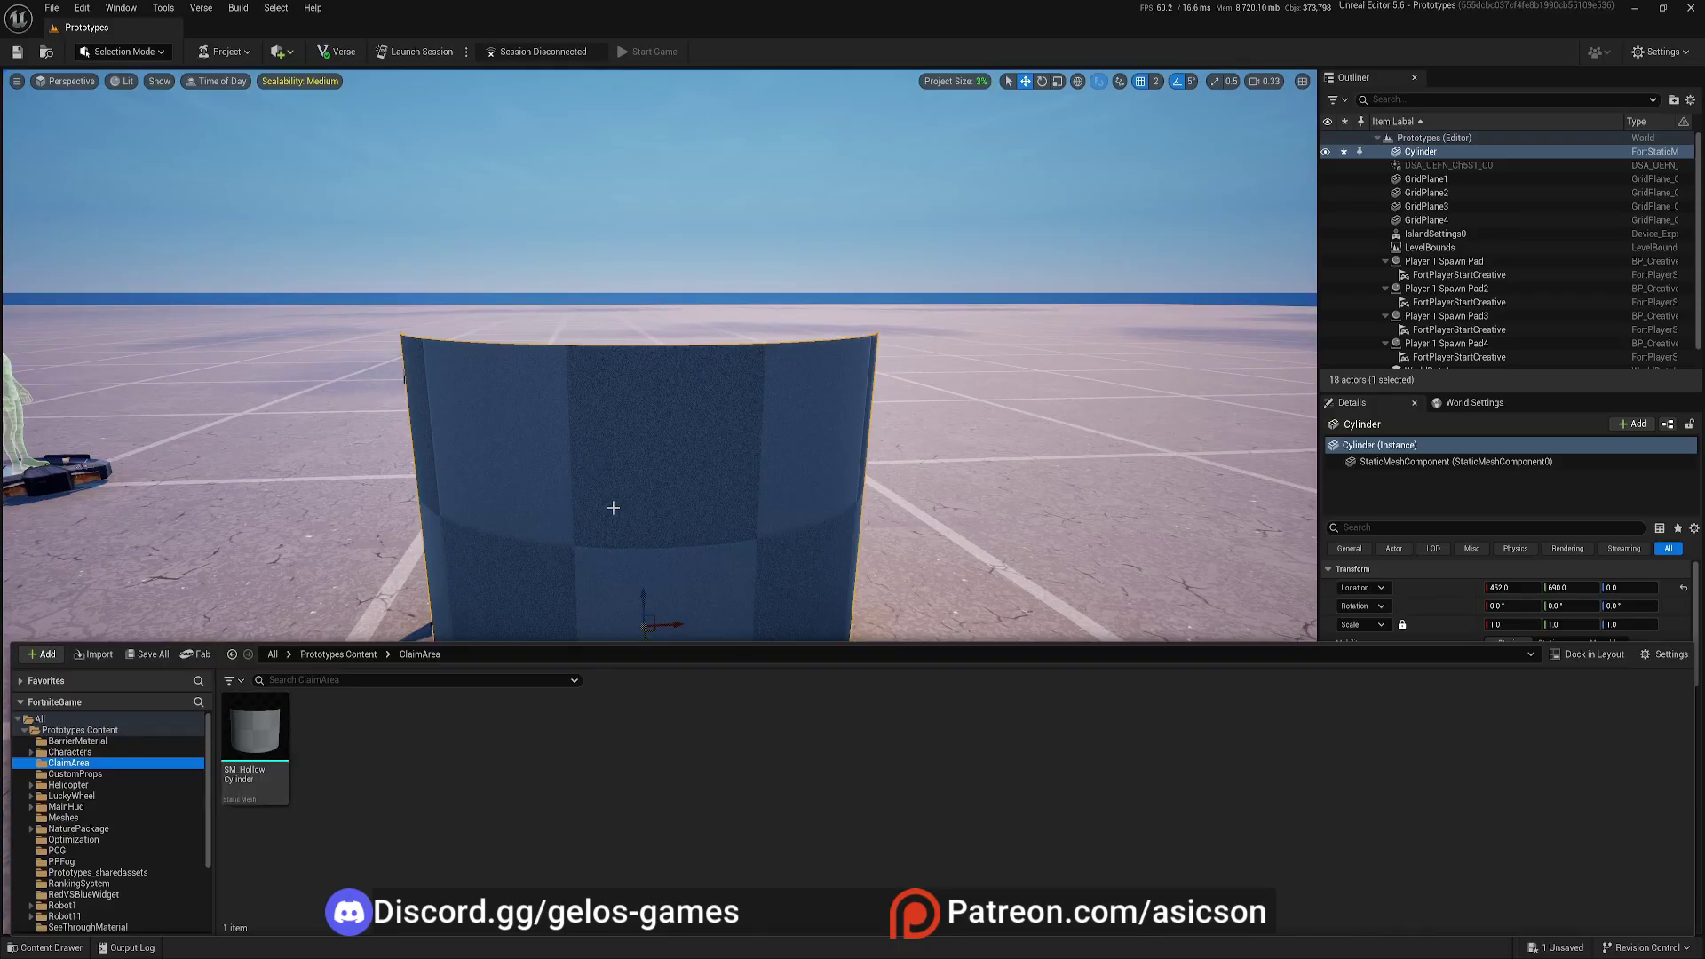
pyautogui.click(391, 805)
# - Create a new material named M_ClaimEffect in the ClaimArea folder
pyautogui.moveTo(538, 518); pyautogui.dragTo(538, 521, button='right')
pyautogui.press('s')
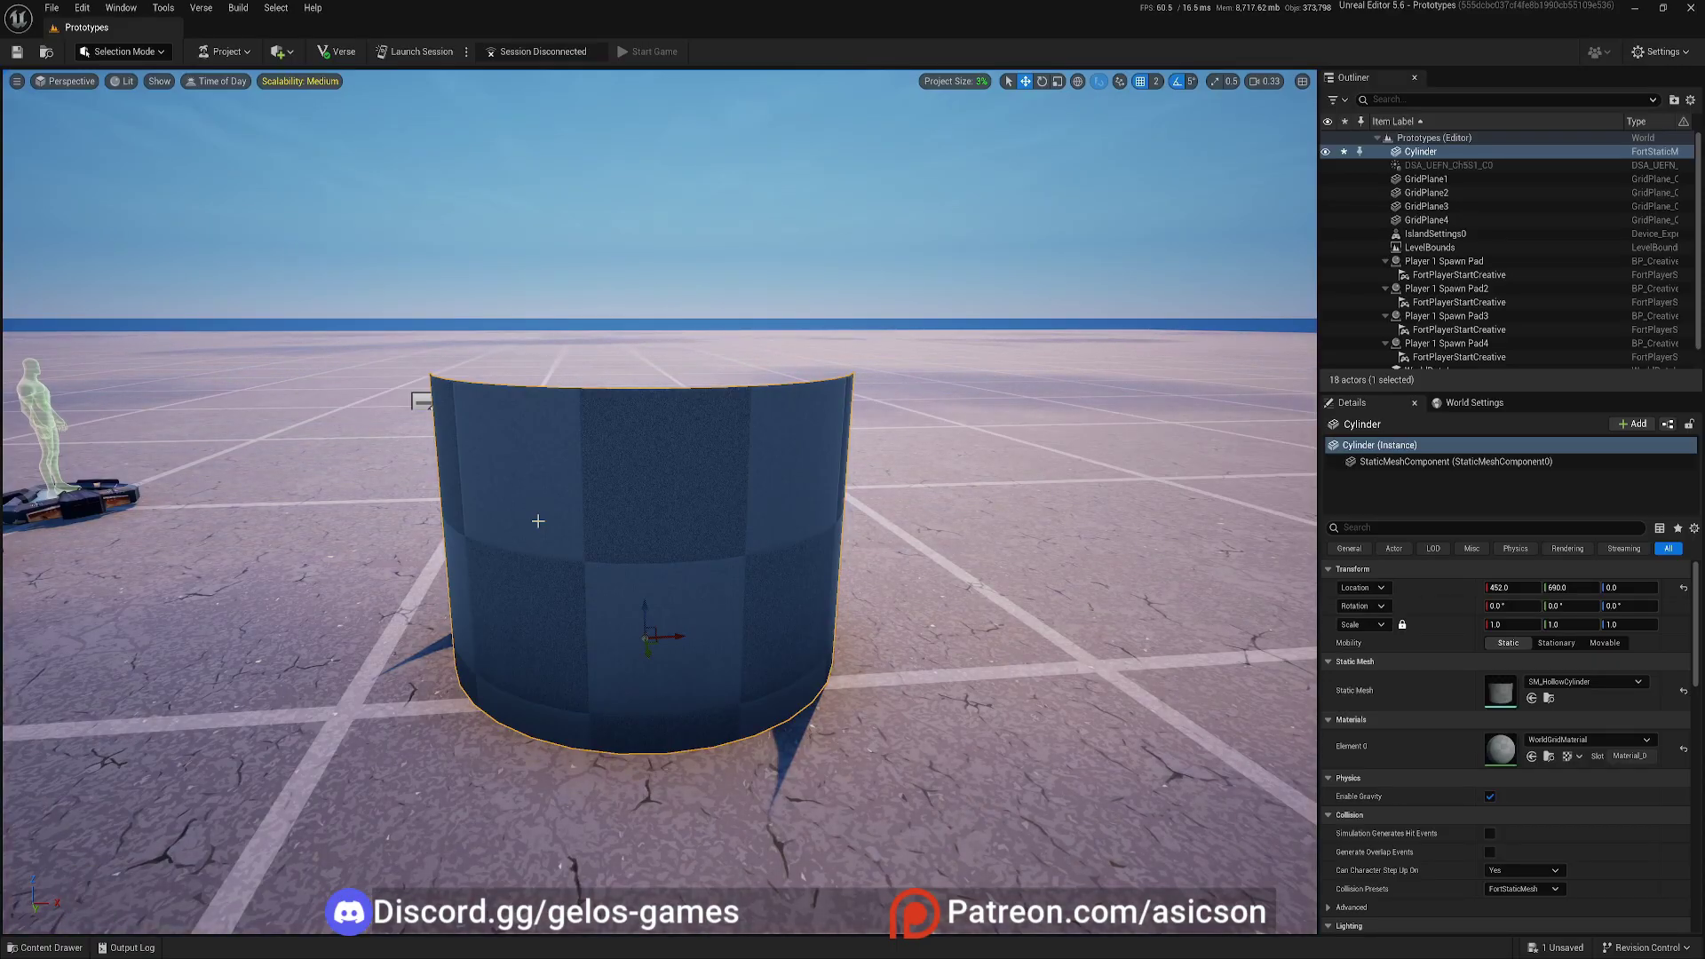
pyautogui.moveTo(538, 521); pyautogui.dragTo(538, 521, button='right')
pyautogui.press('a')
pyautogui.press('e')
pyautogui.moveTo(417, 400); pyautogui.dragTo(603, 508, button='right')
pyautogui.hotkey('ctrl', 'space')
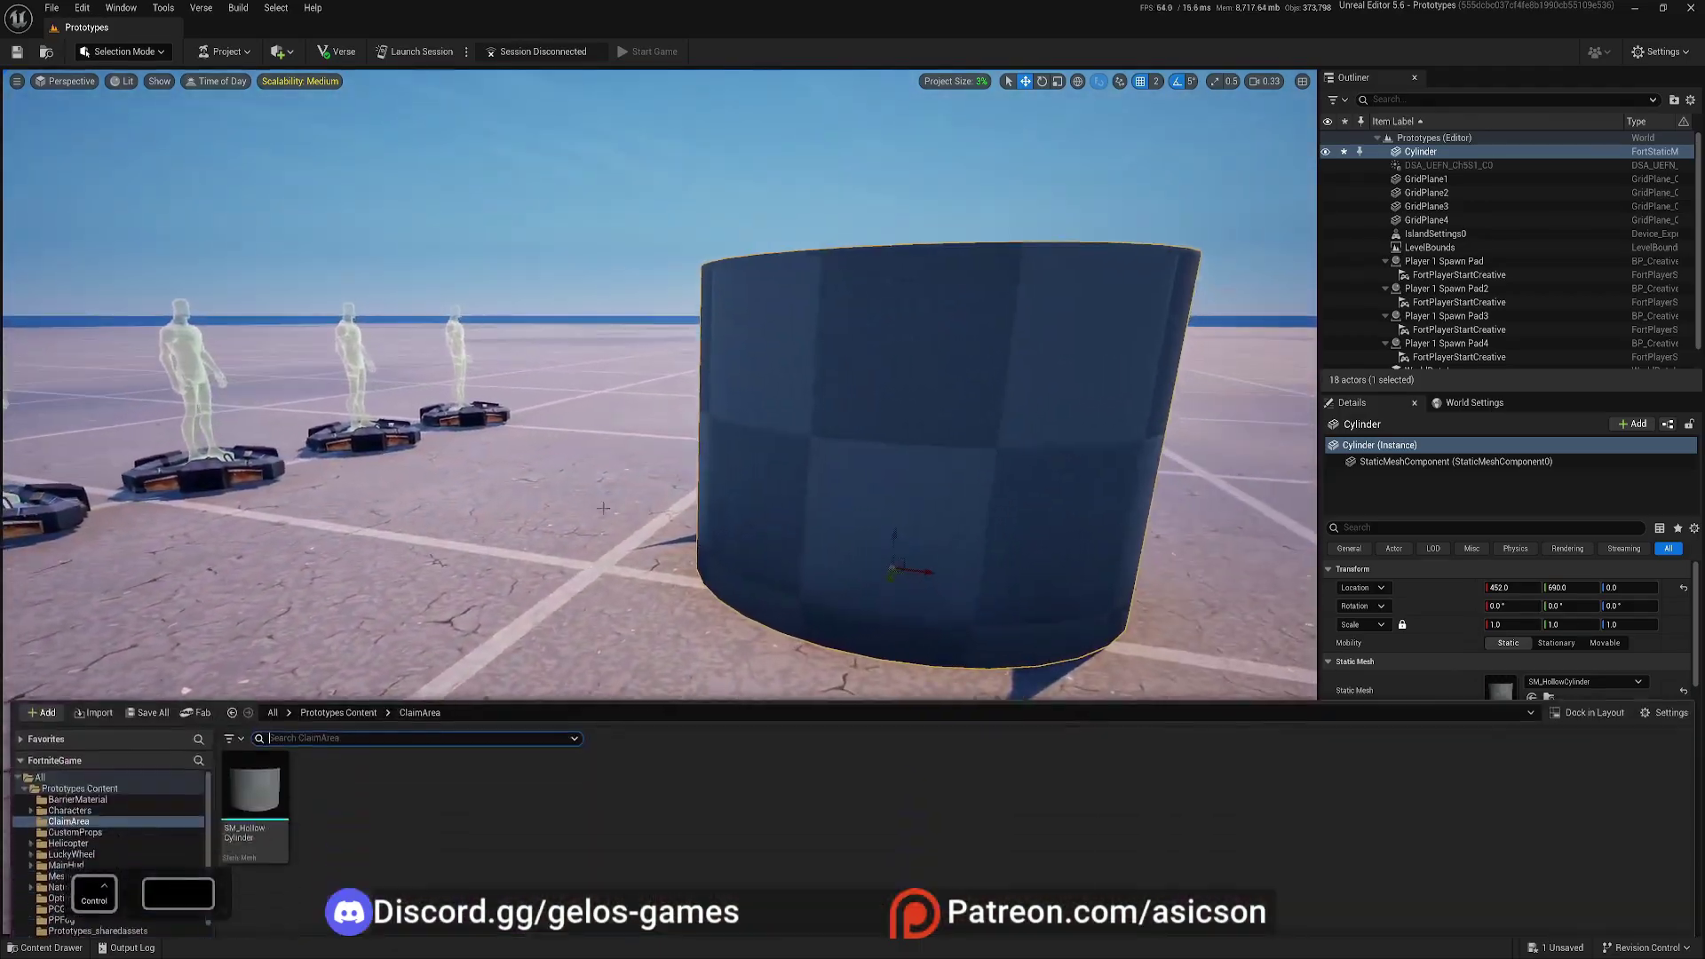
pyautogui.rightClick(362, 735)
pyautogui.click(417, 223)
pyautogui.write('M_ClaimEffect')
pyautogui.press('Return')
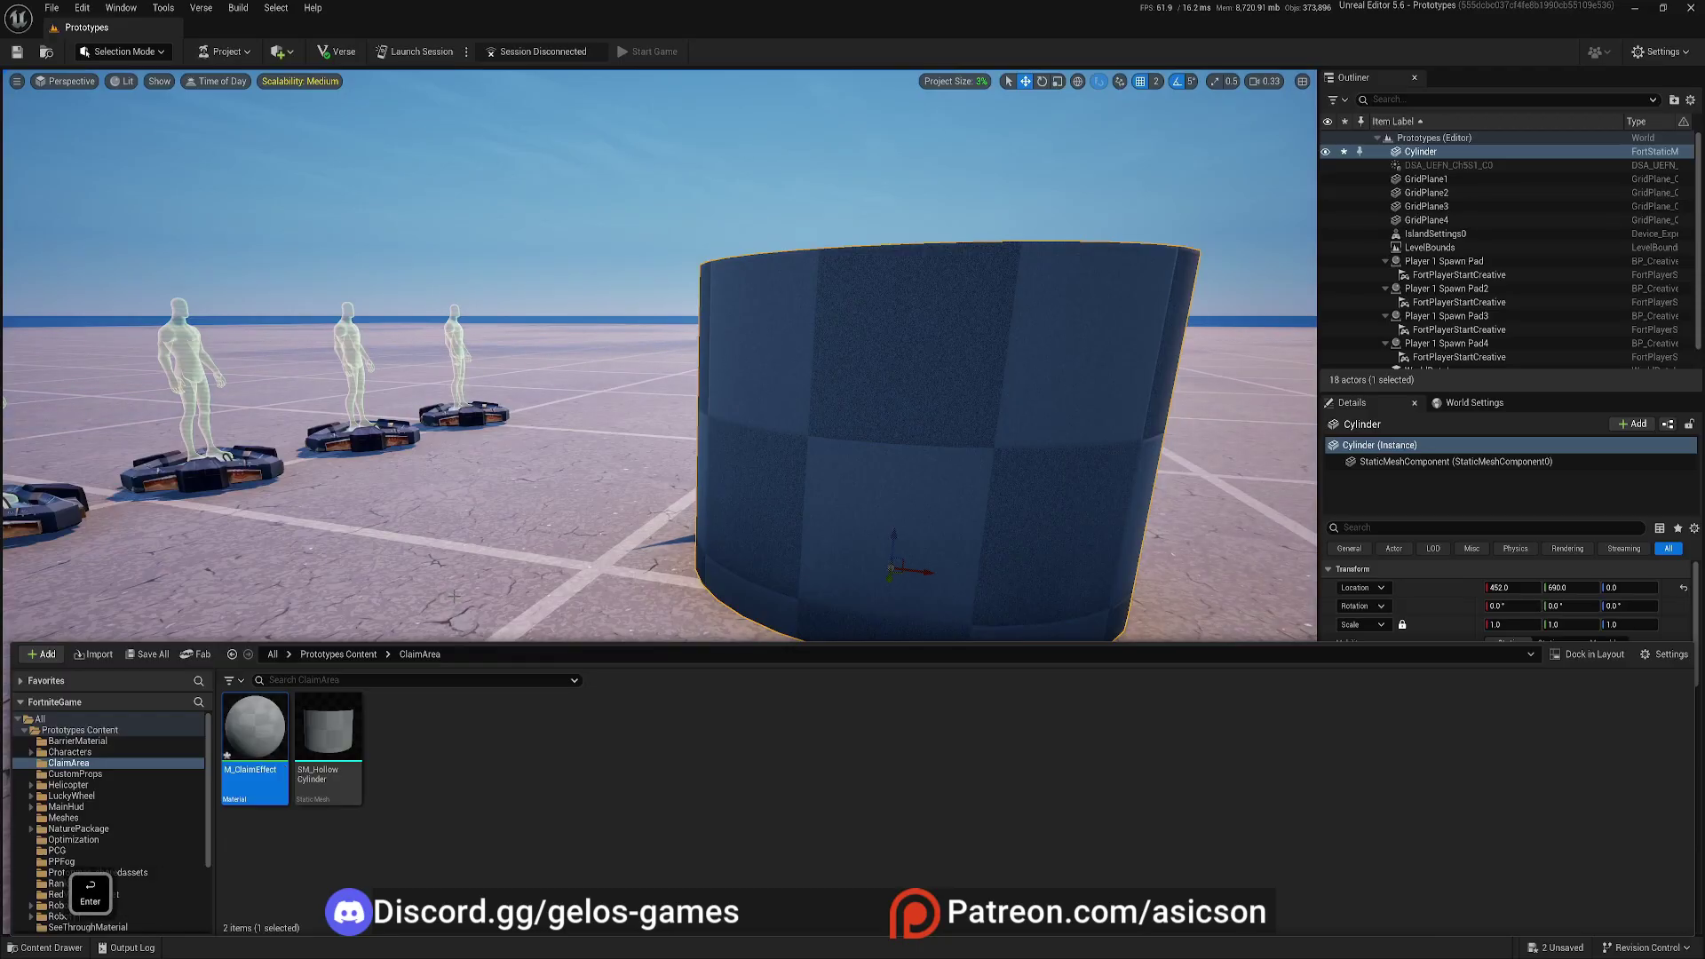
# - Create a material instance from M_ClaimEffect and name it MI_ClaimEffect
pyautogui.rightClick(263, 728)
pyautogui.click(354, 441)
pyautogui.press('End')
pyautogui.press('BackSpace')
pyautogui.press('BackSpace')
pyautogui.press('BackSpace')
pyautogui.press('BackSpace')
pyautogui.press('BackSpace')
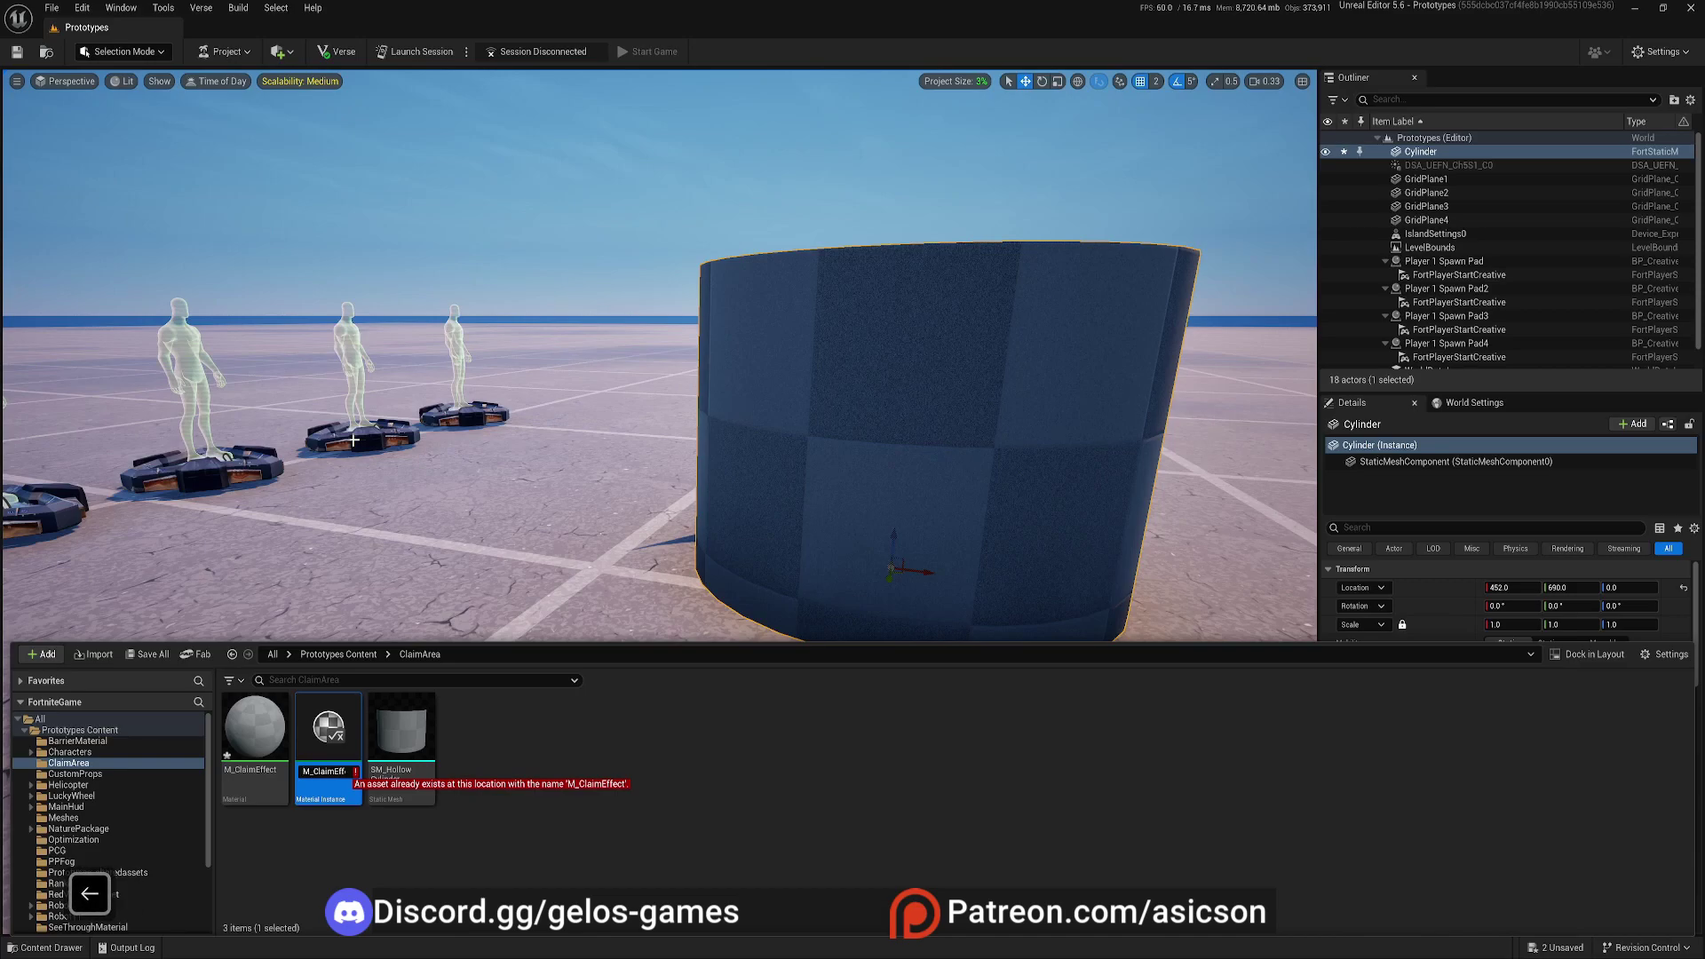
pyautogui.write('I')
pyautogui.press('Return')
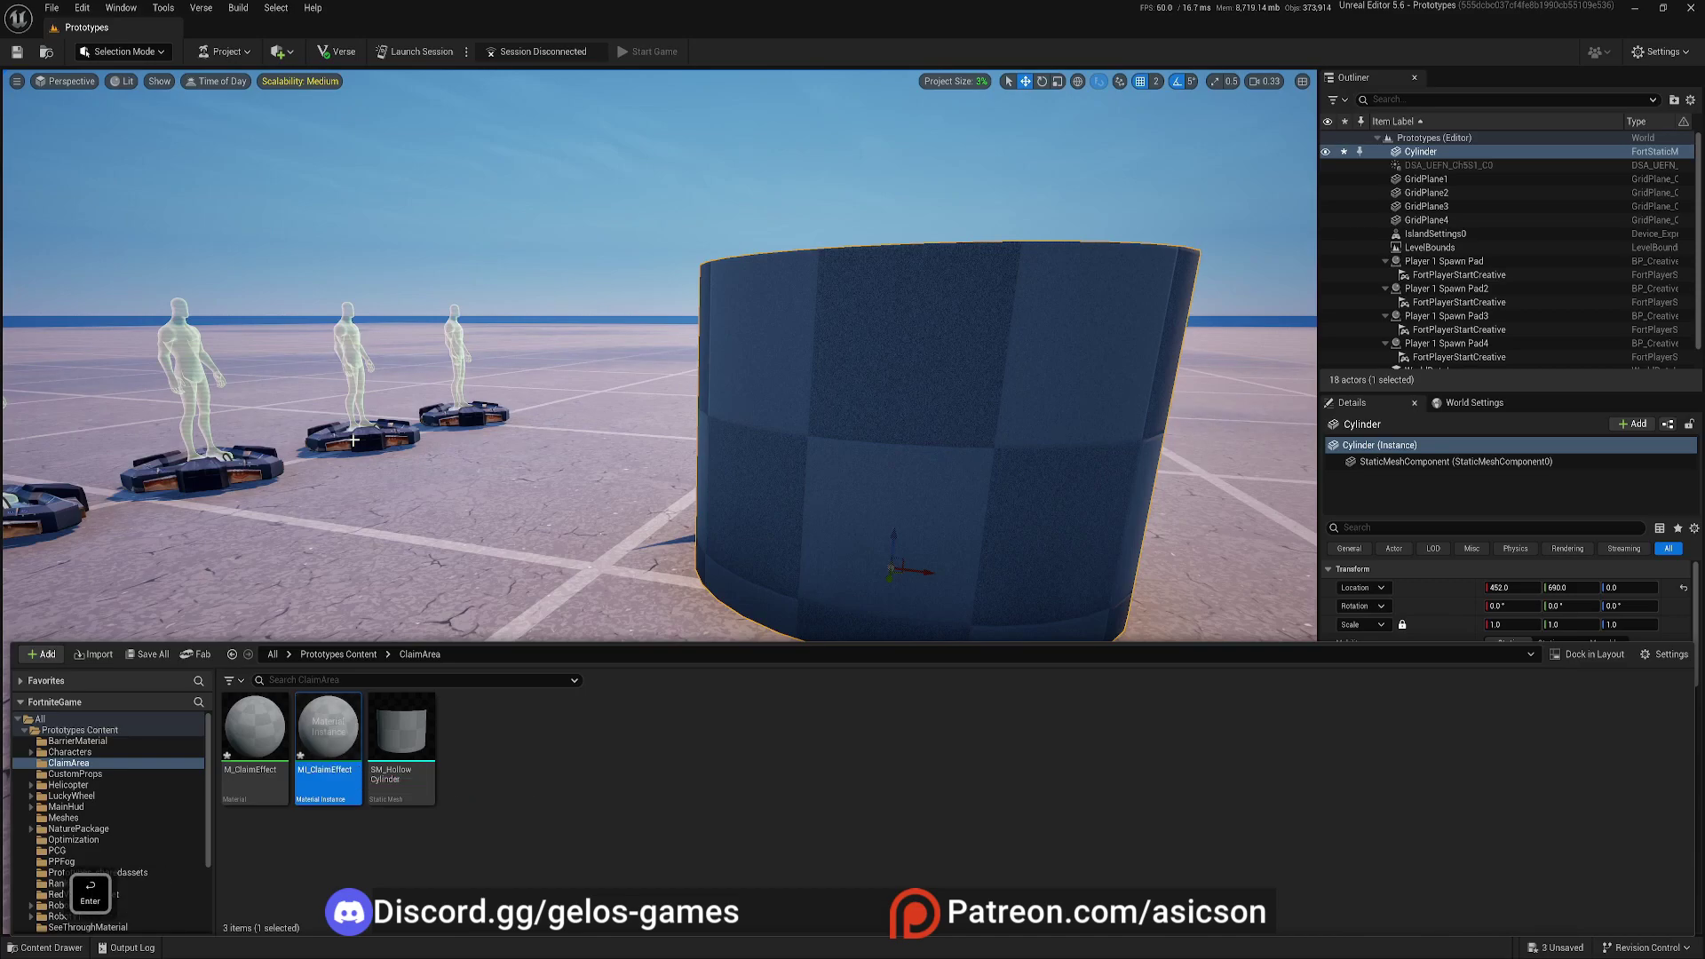
# - Duplicate the SM_HollowCylinder mesh and name the copy SM_HollowCylinder_Off
pyautogui.click(401, 750)
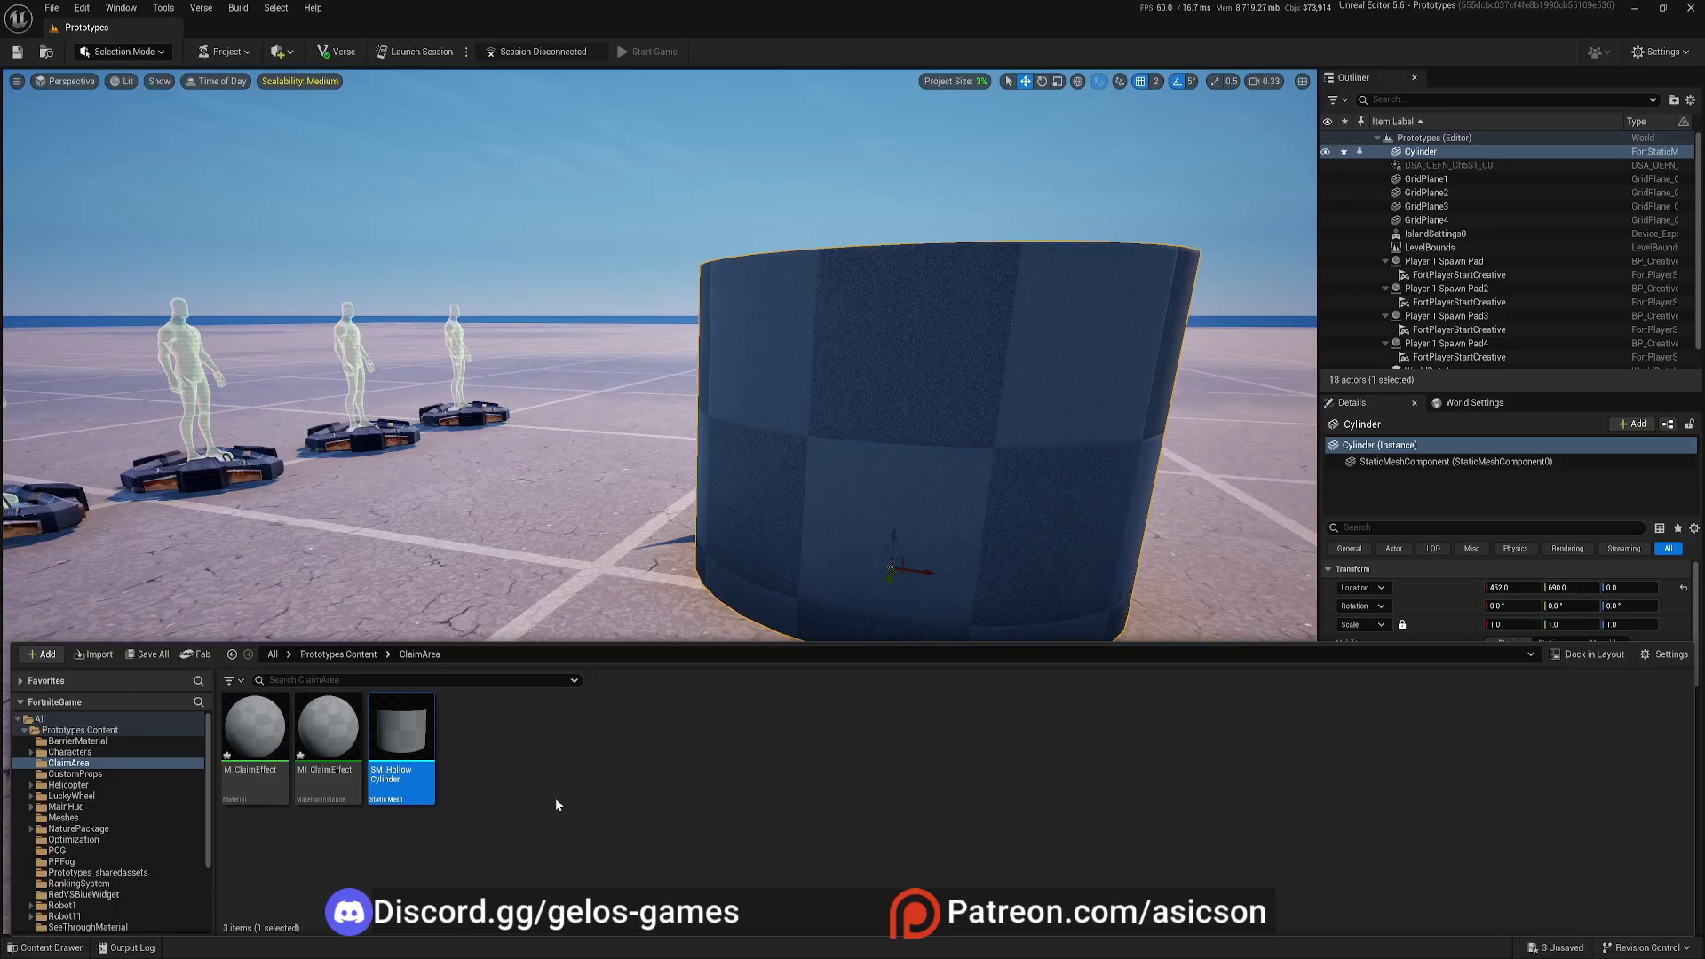
pyautogui.hotkey('ctrl', 'd')
pyautogui.press('Right')
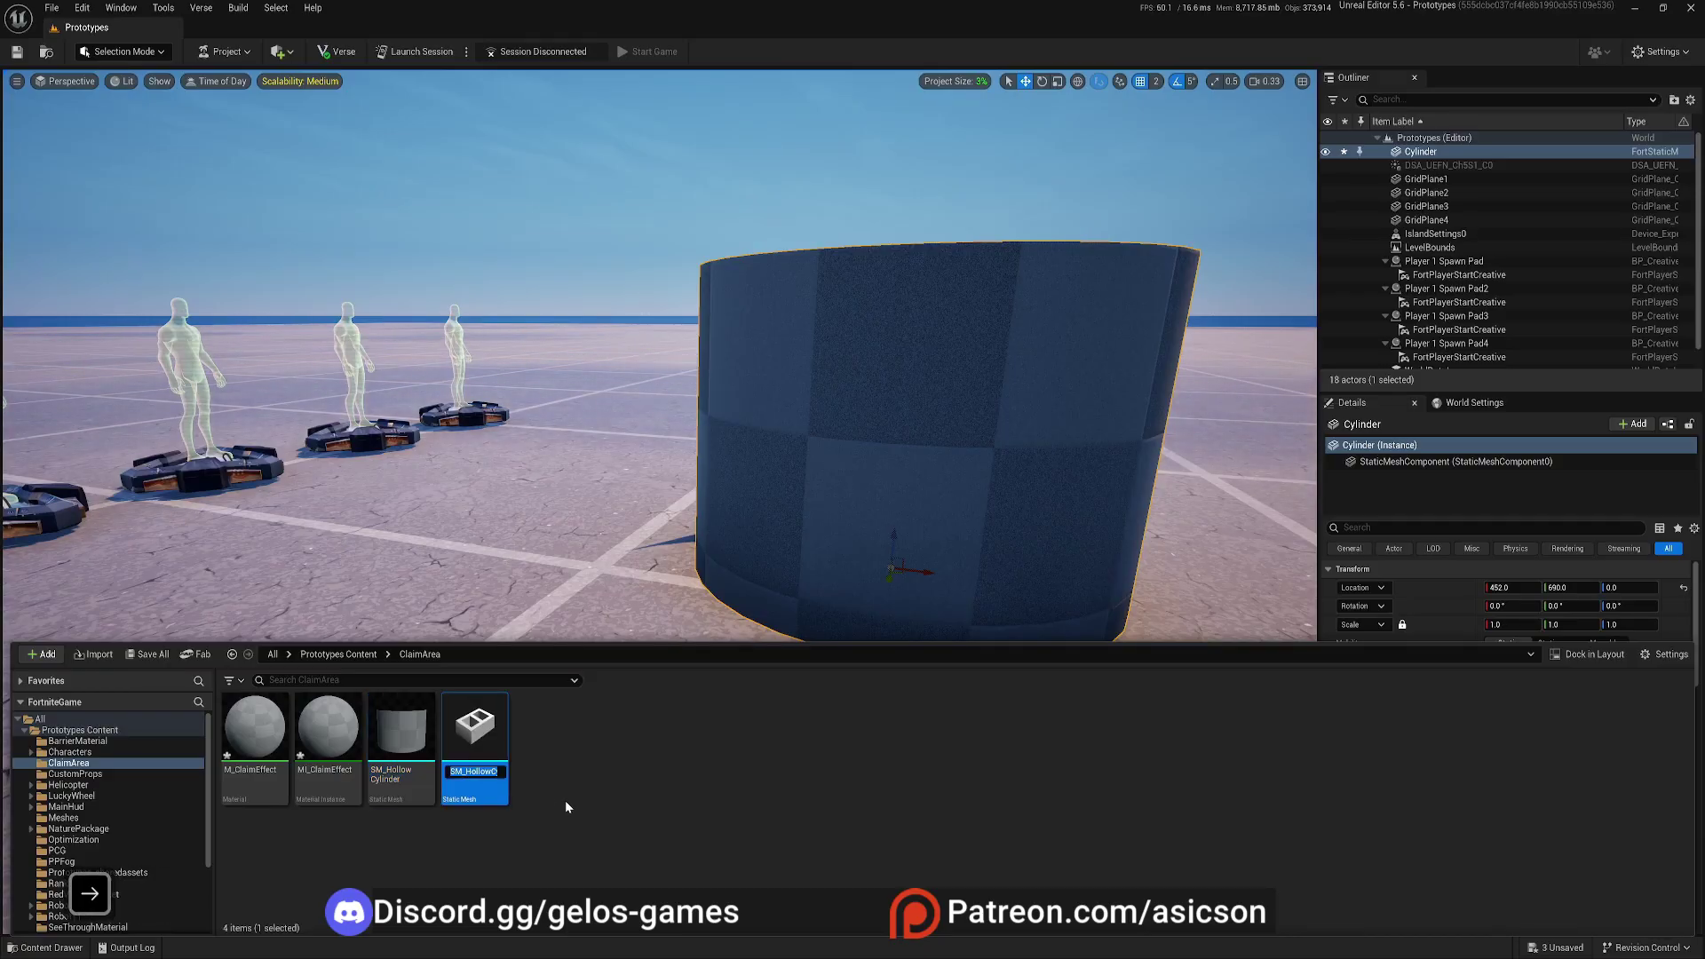
pyautogui.press('BackSpace')
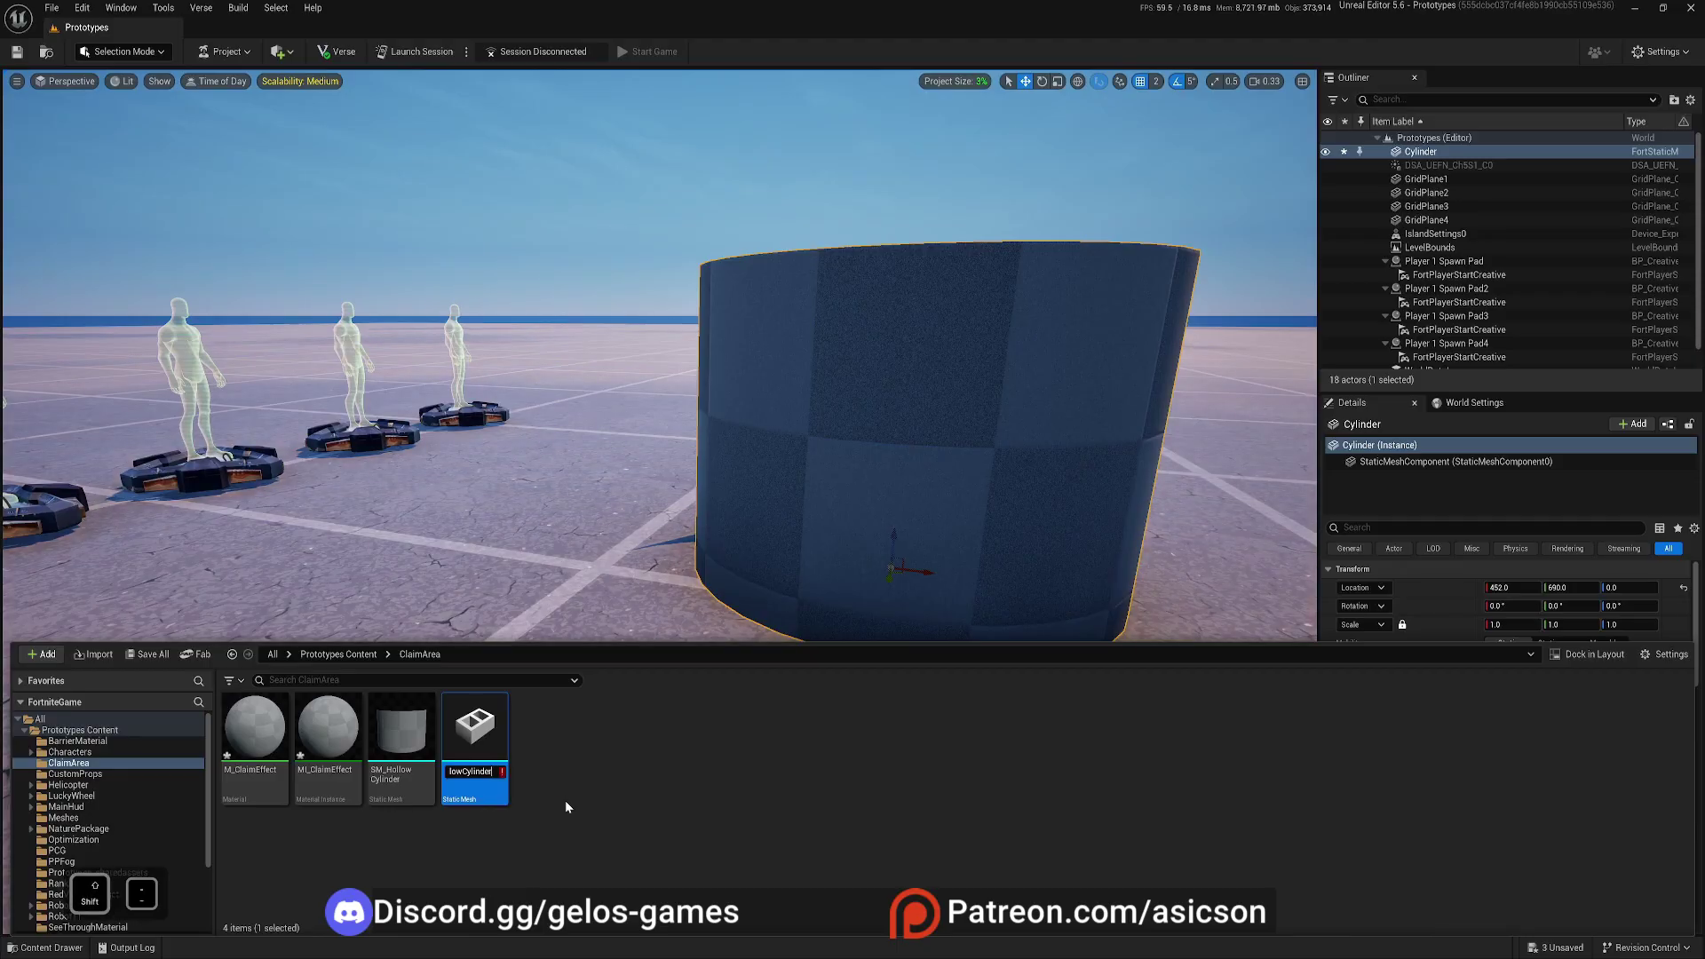
pyautogui.write('_Off')
pyautogui.press('Return')
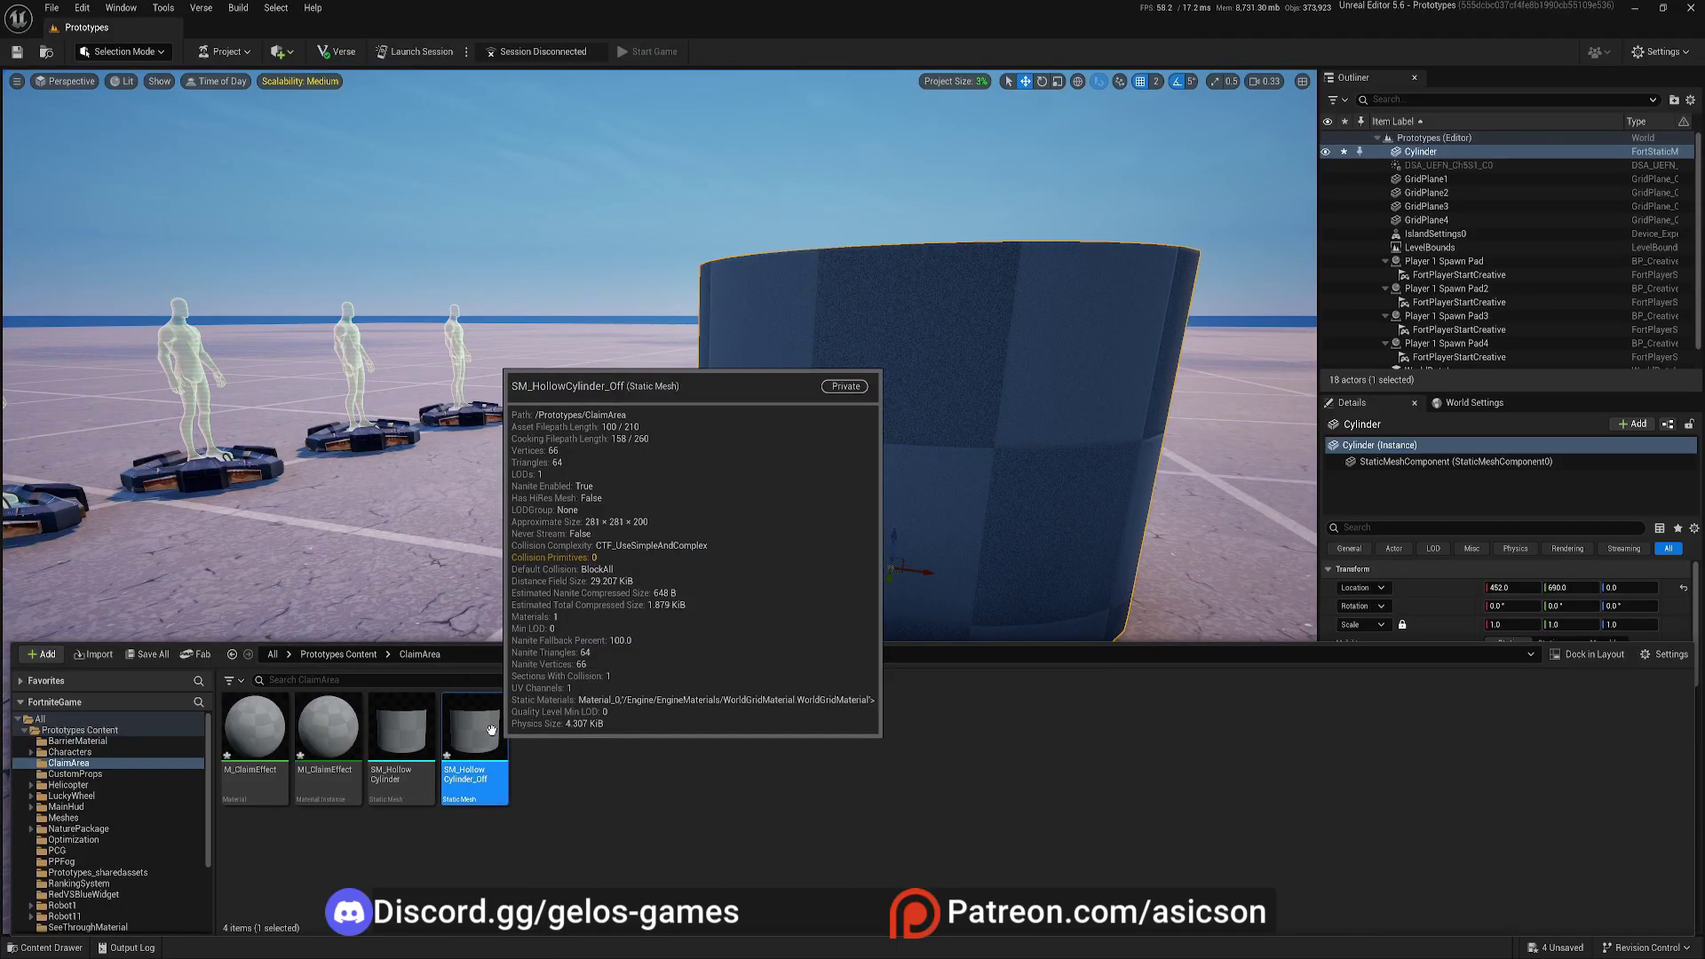
# - Place a Switch device from Fortnite's Devices/Logic folder on the ground beside the cylinder
pyautogui.moveTo(411, 736)
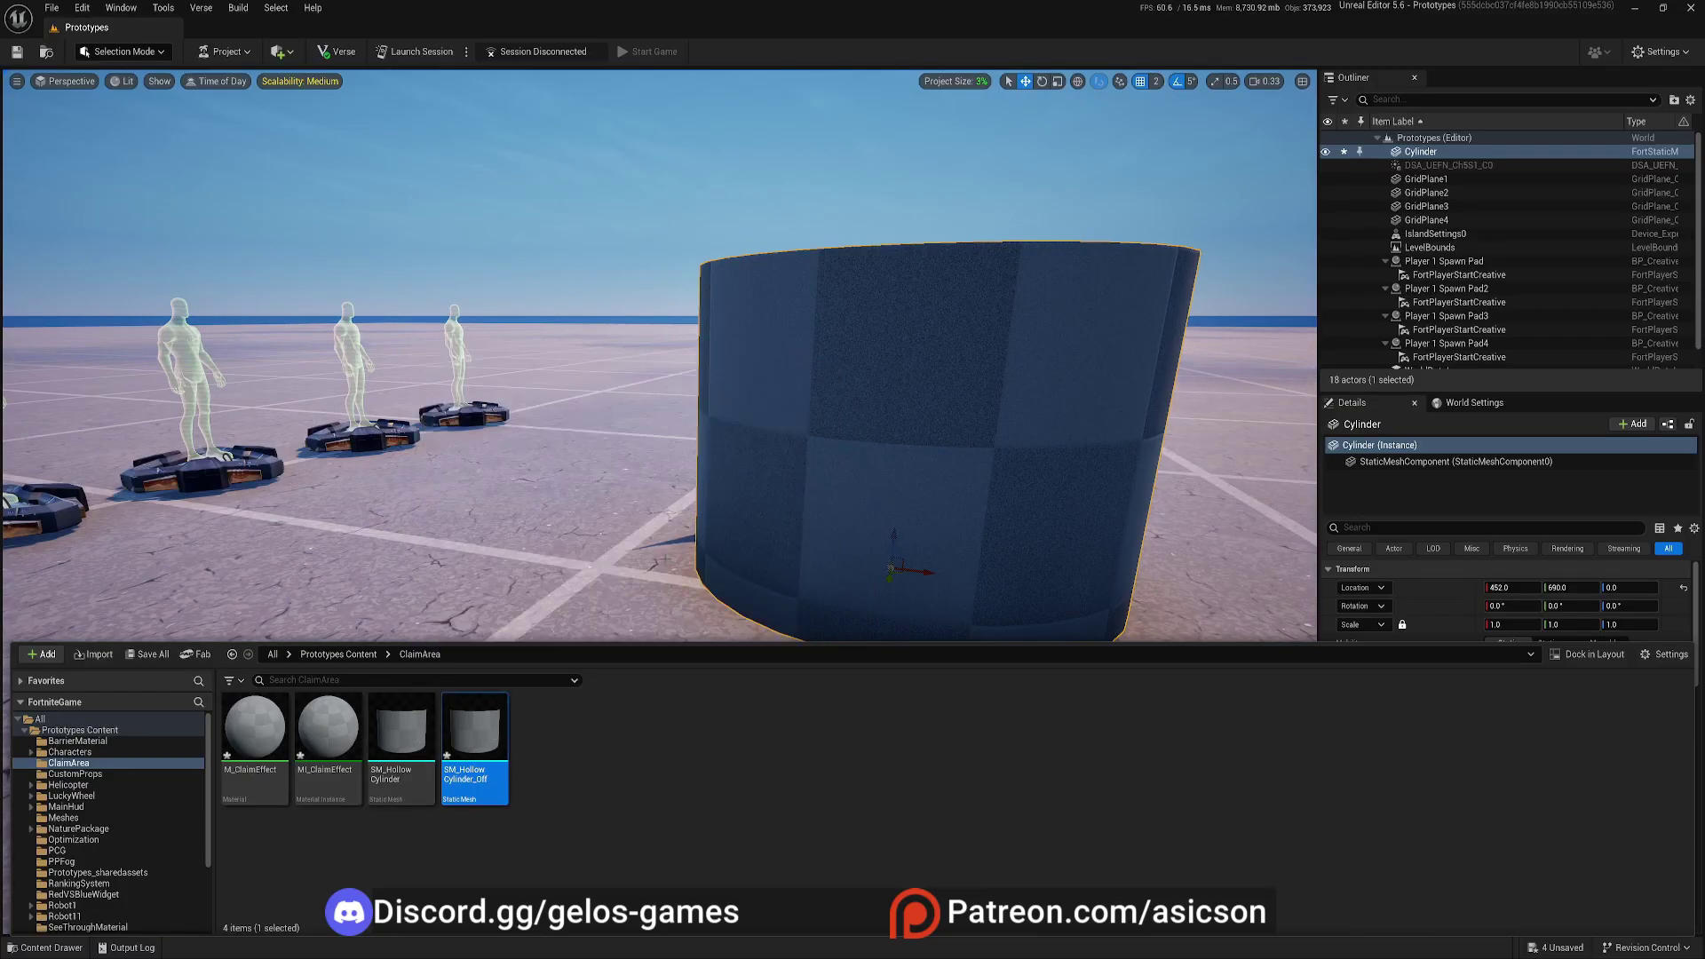
pyautogui.press('s')
pyautogui.moveTo(675, 399)
pyautogui.mouseDown(button='right')
pyautogui.moveTo(666, 380)
pyautogui.moveTo(670, 400)
pyautogui.mouseUp(button='right')
pyautogui.press('w')
pyautogui.press('q')
pyautogui.scroll(-1, 666, 382)
pyautogui.press('e')
pyautogui.press('s')
pyautogui.moveTo(663, 554); pyautogui.dragTo(663, 554, button='right')
pyautogui.press('e')
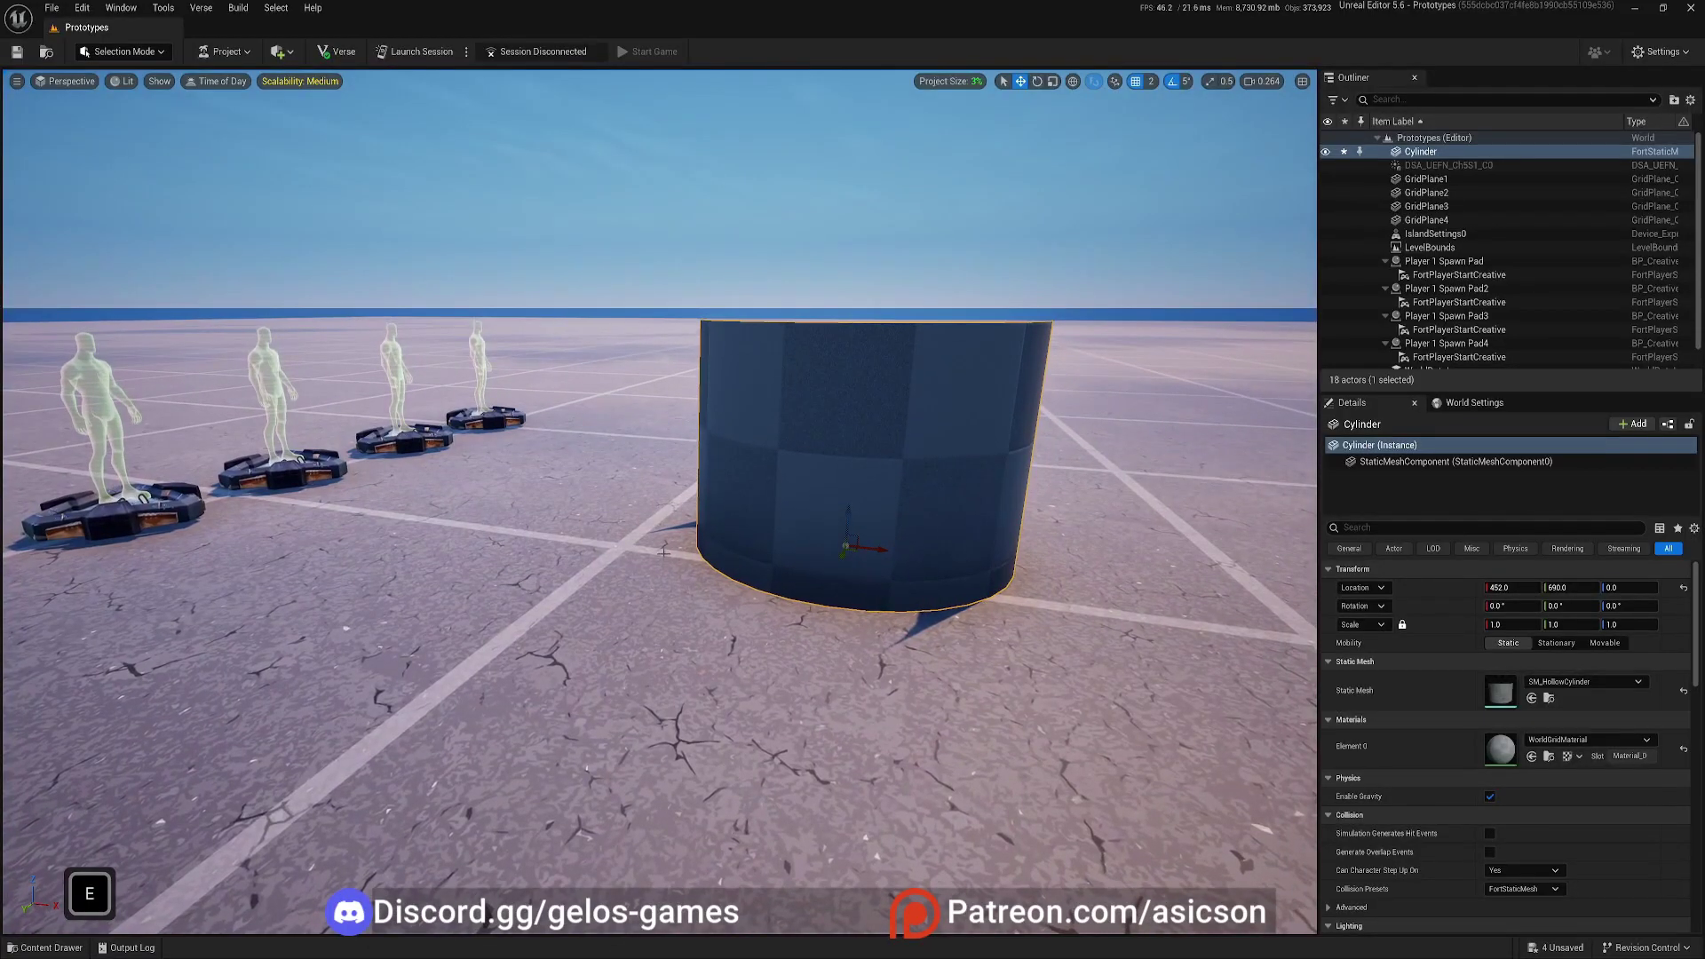
pyautogui.hotkey('ctrl', 'space')
pyautogui.scroll(-4, 88, 792)
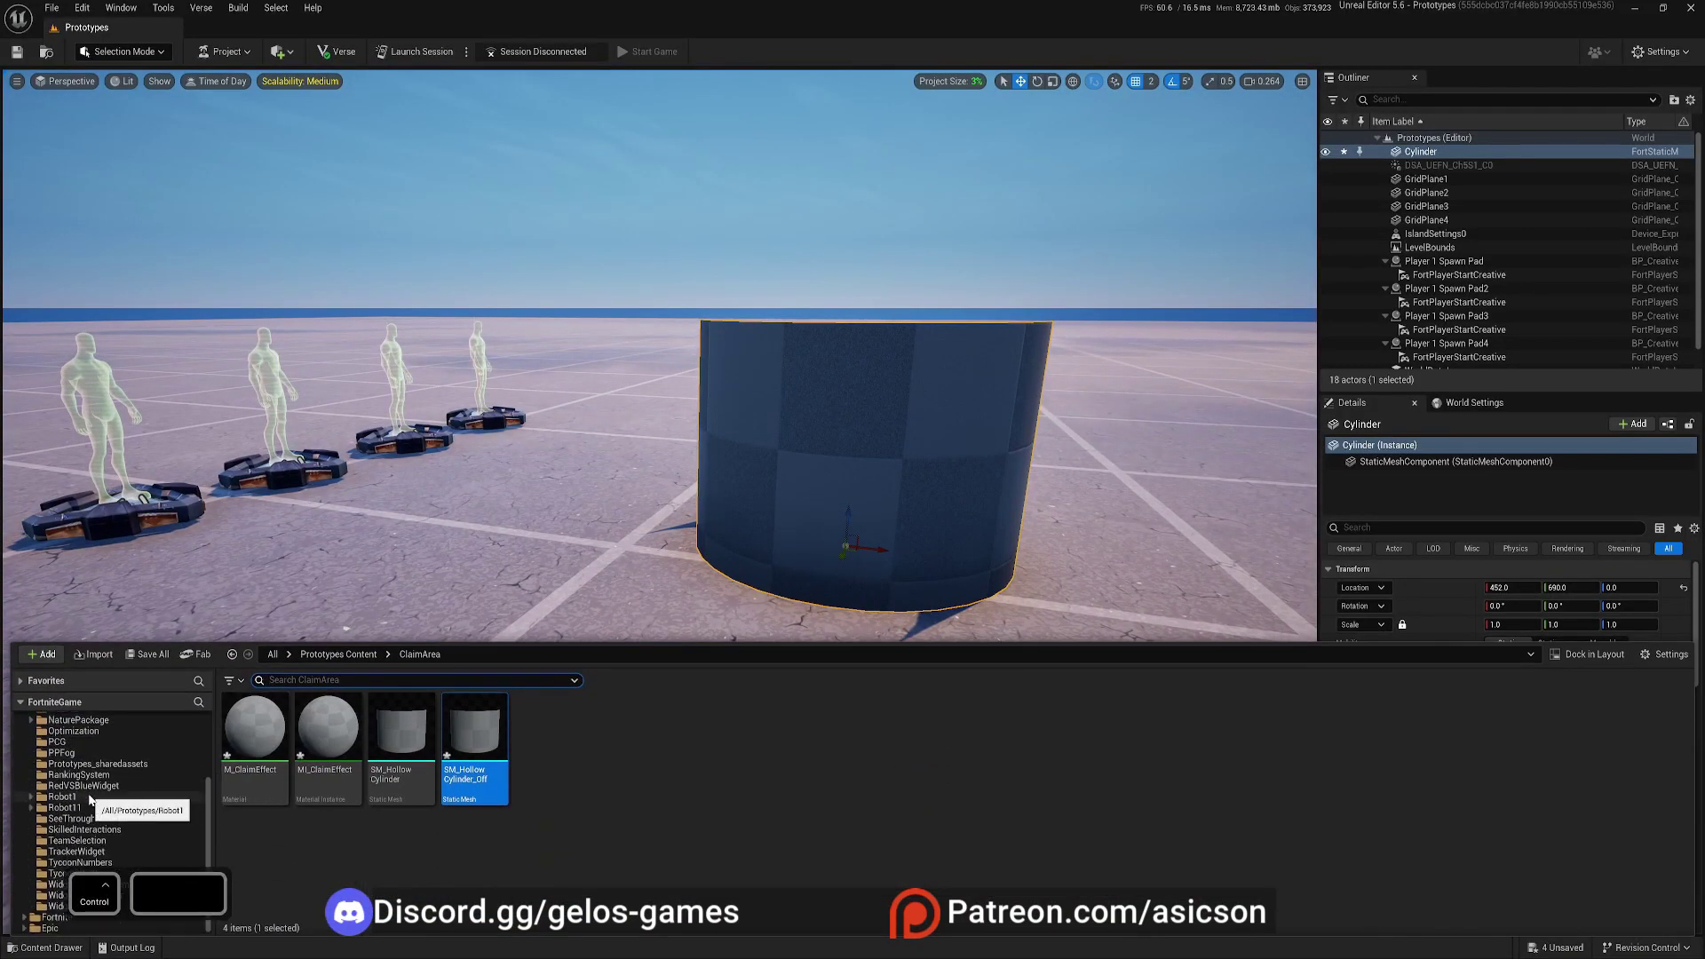
pyautogui.click(24, 917)
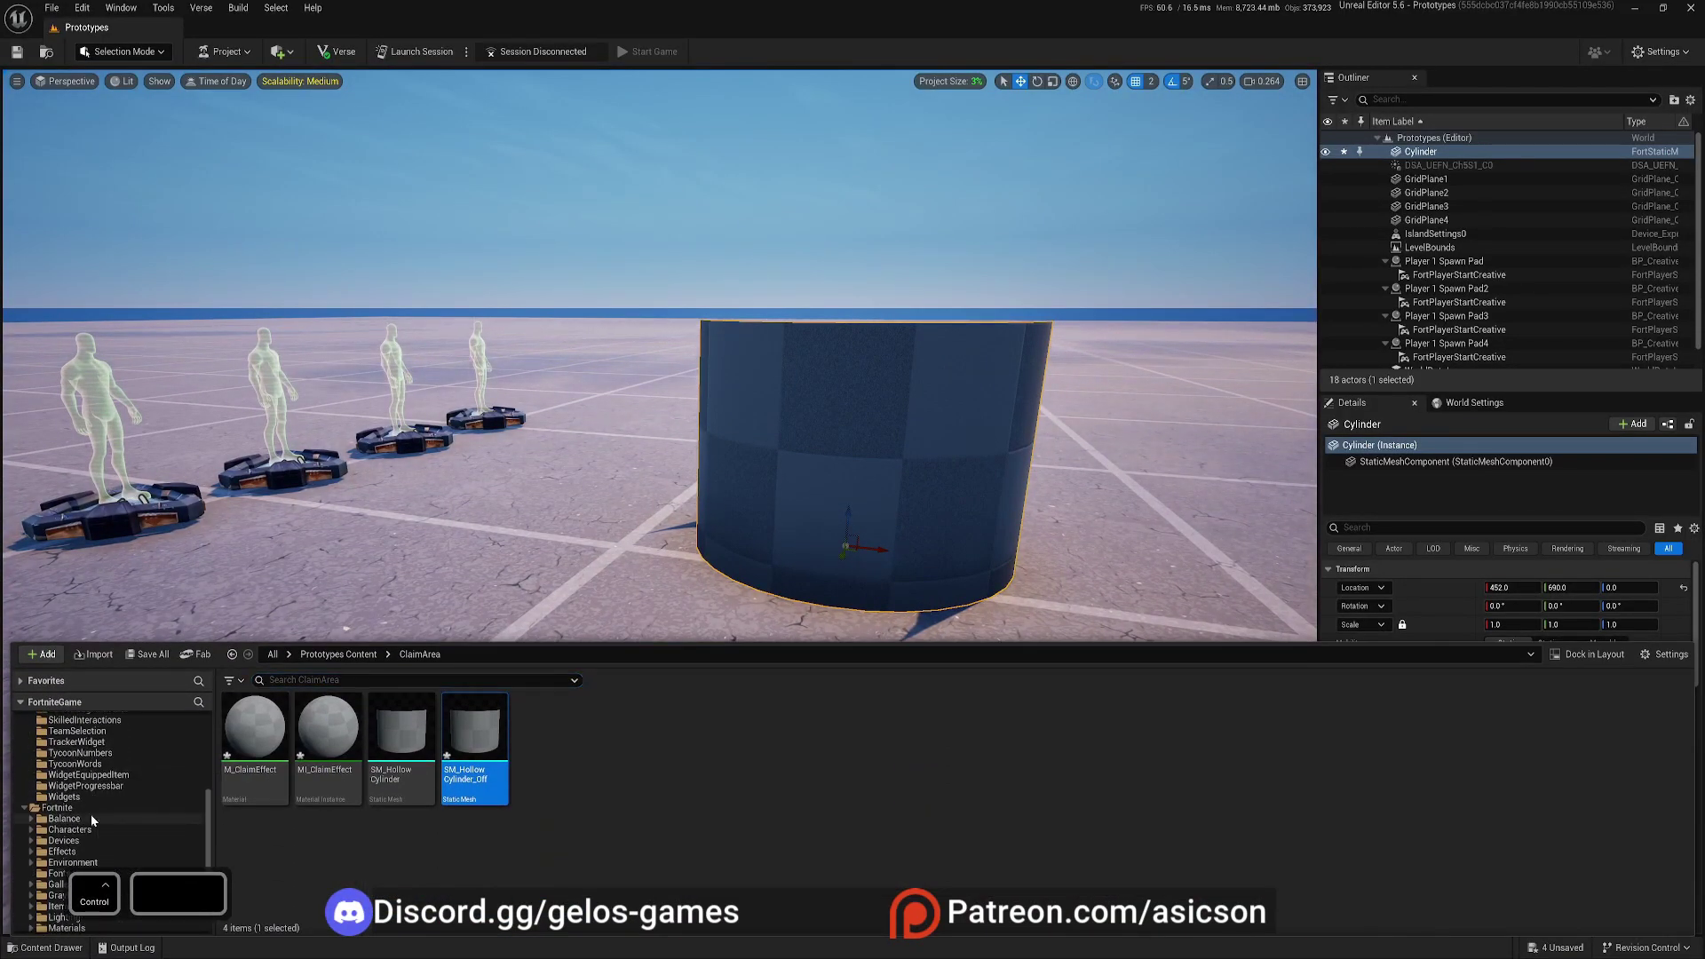
pyautogui.scroll(-4, 88, 797)
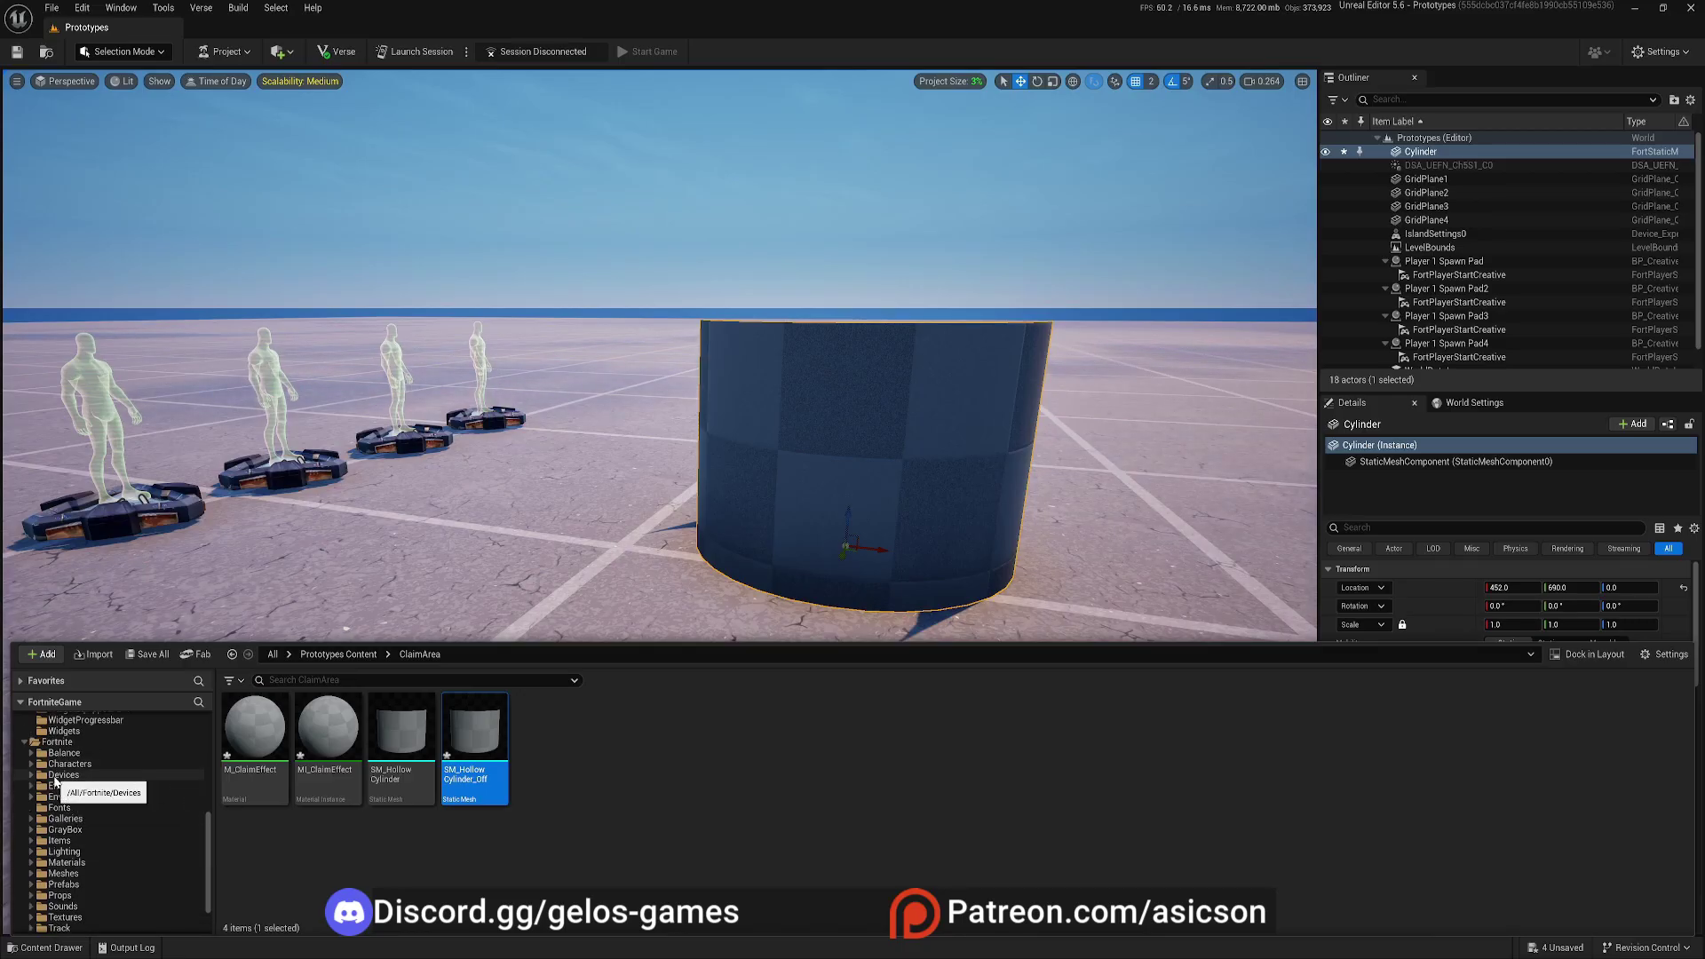
pyautogui.click(31, 774)
pyautogui.click(71, 851)
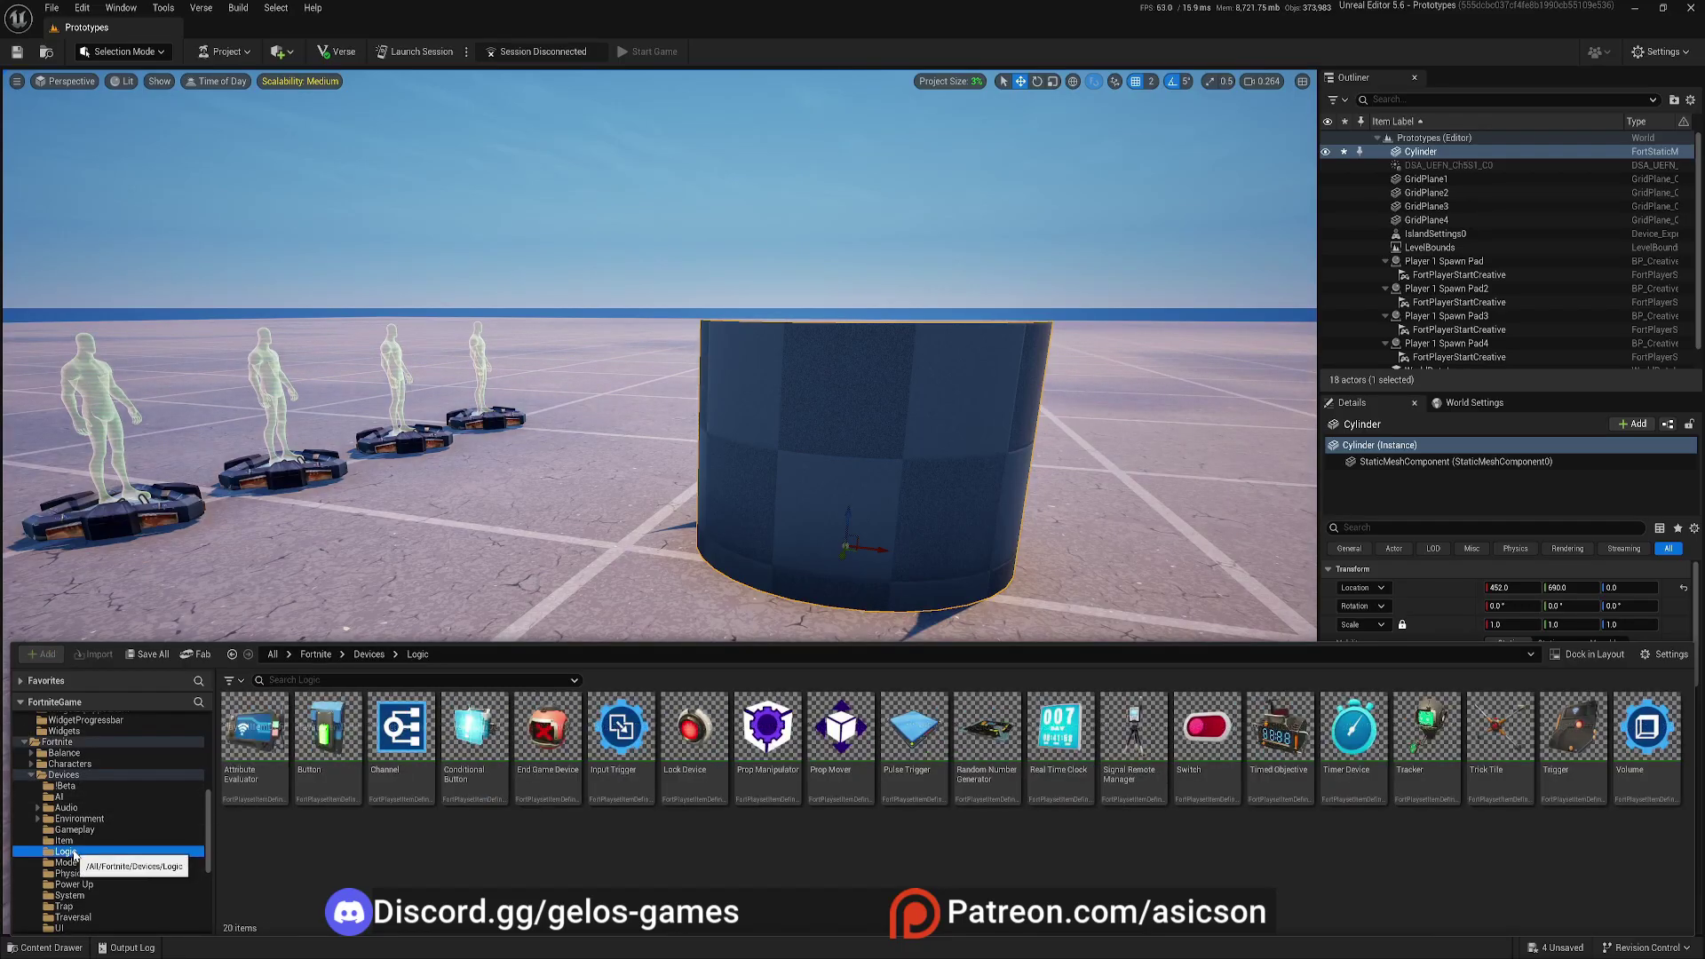
pyautogui.moveTo(1206, 737); pyautogui.dragTo(501, 577)
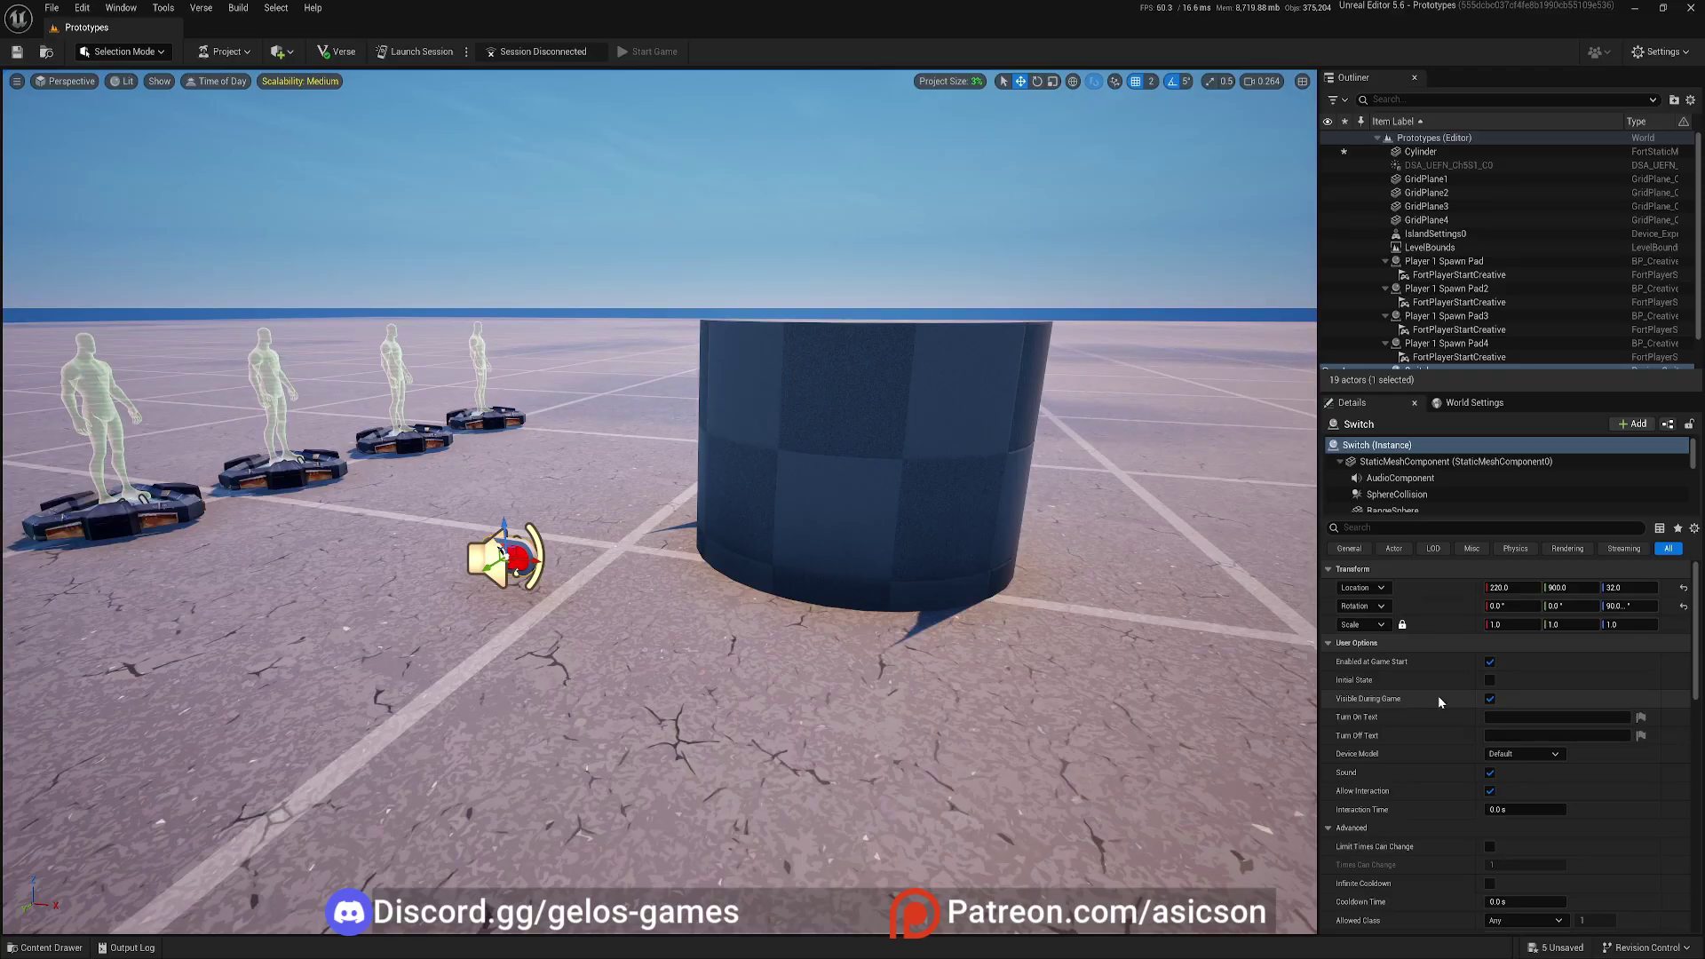
# - Disable Sound and Allow Interaction on the switch and enable Use Custom Mesh
pyautogui.scroll(-1, 1438, 696)
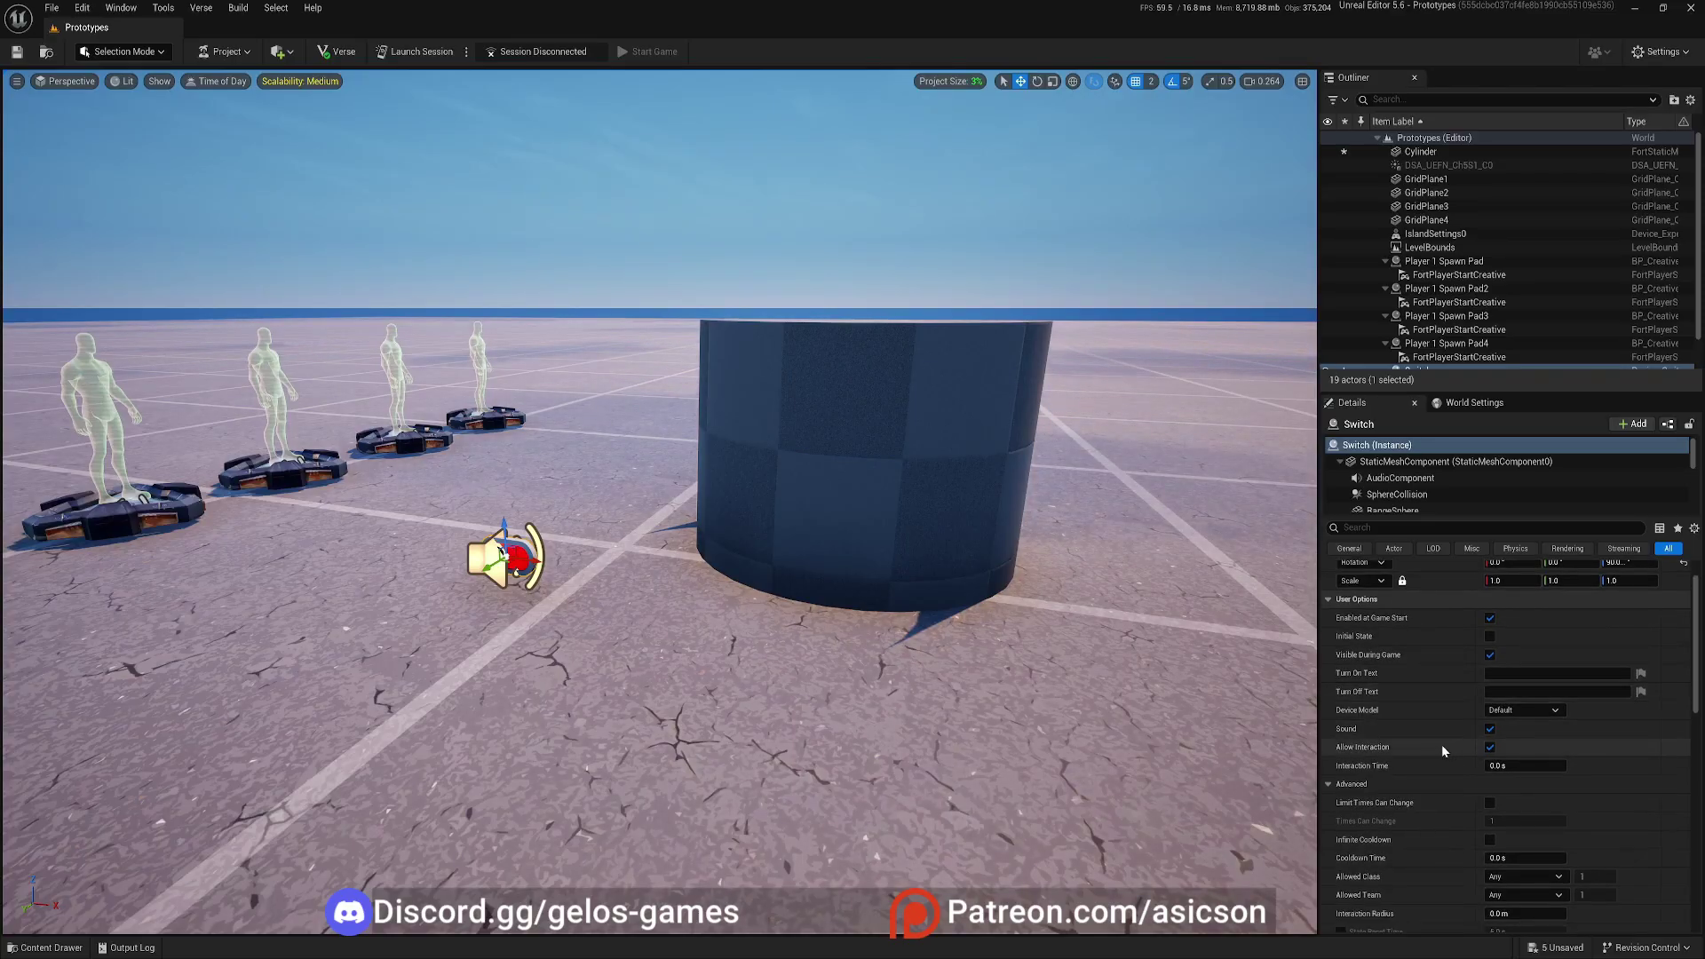
pyautogui.click(1490, 728)
pyautogui.click(1489, 746)
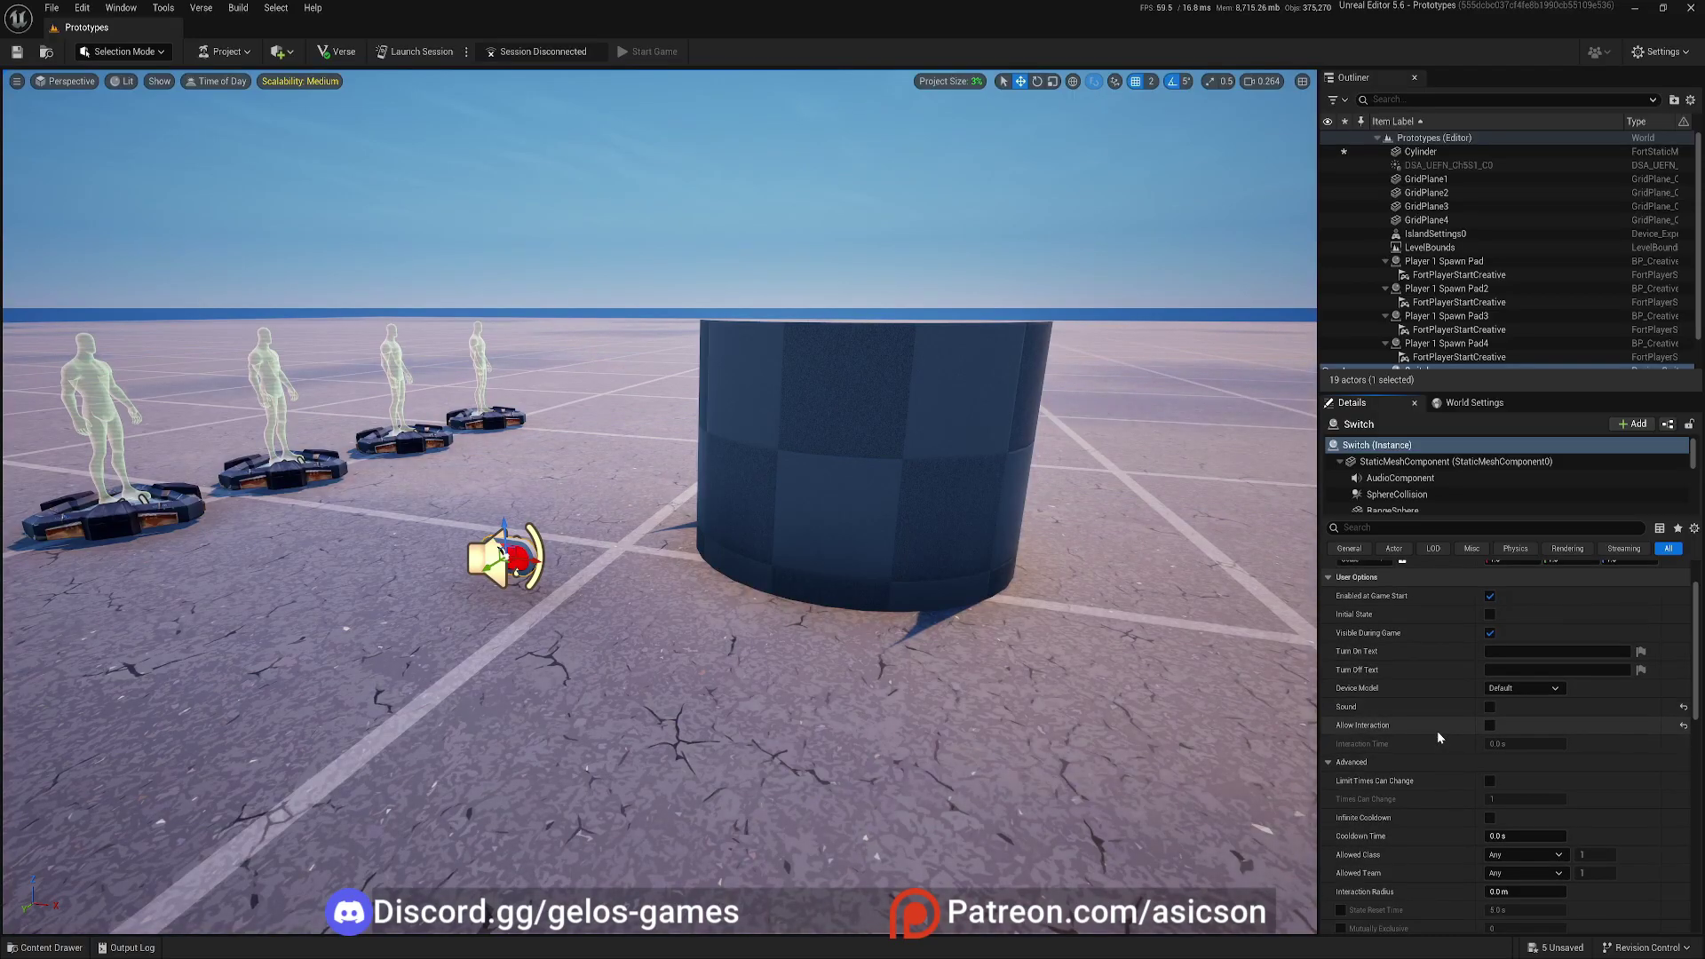
pyautogui.scroll(-2, 1408, 788)
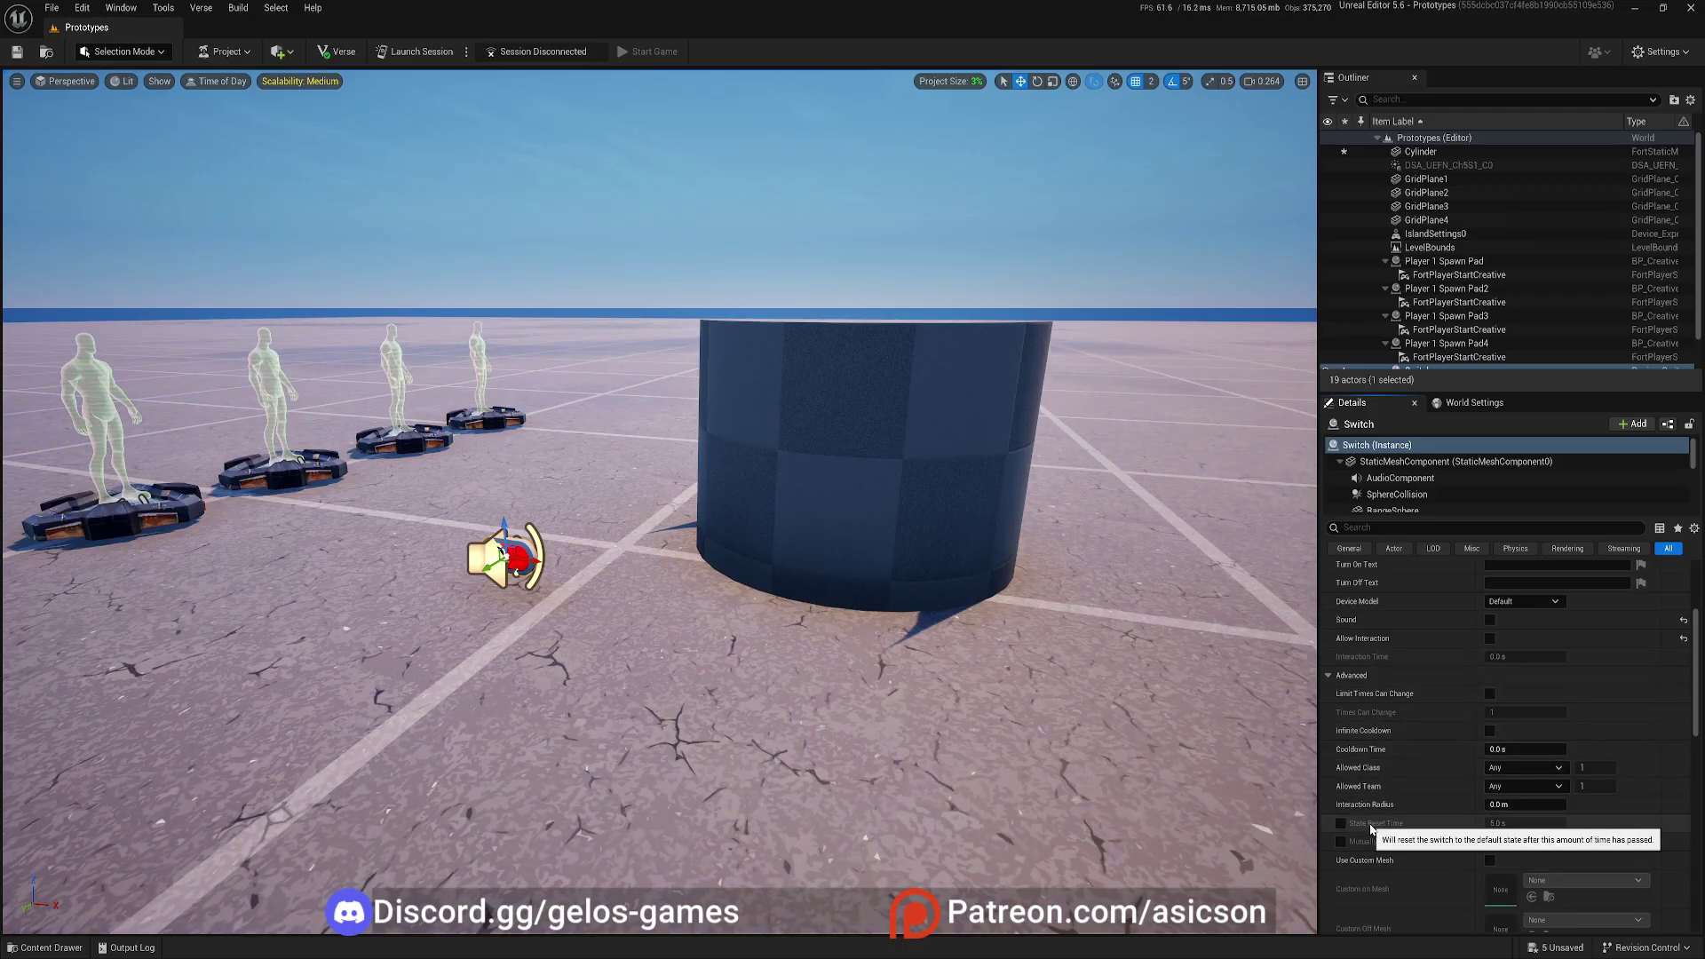
pyautogui.scroll(-1, 1374, 808)
pyautogui.click(1490, 815)
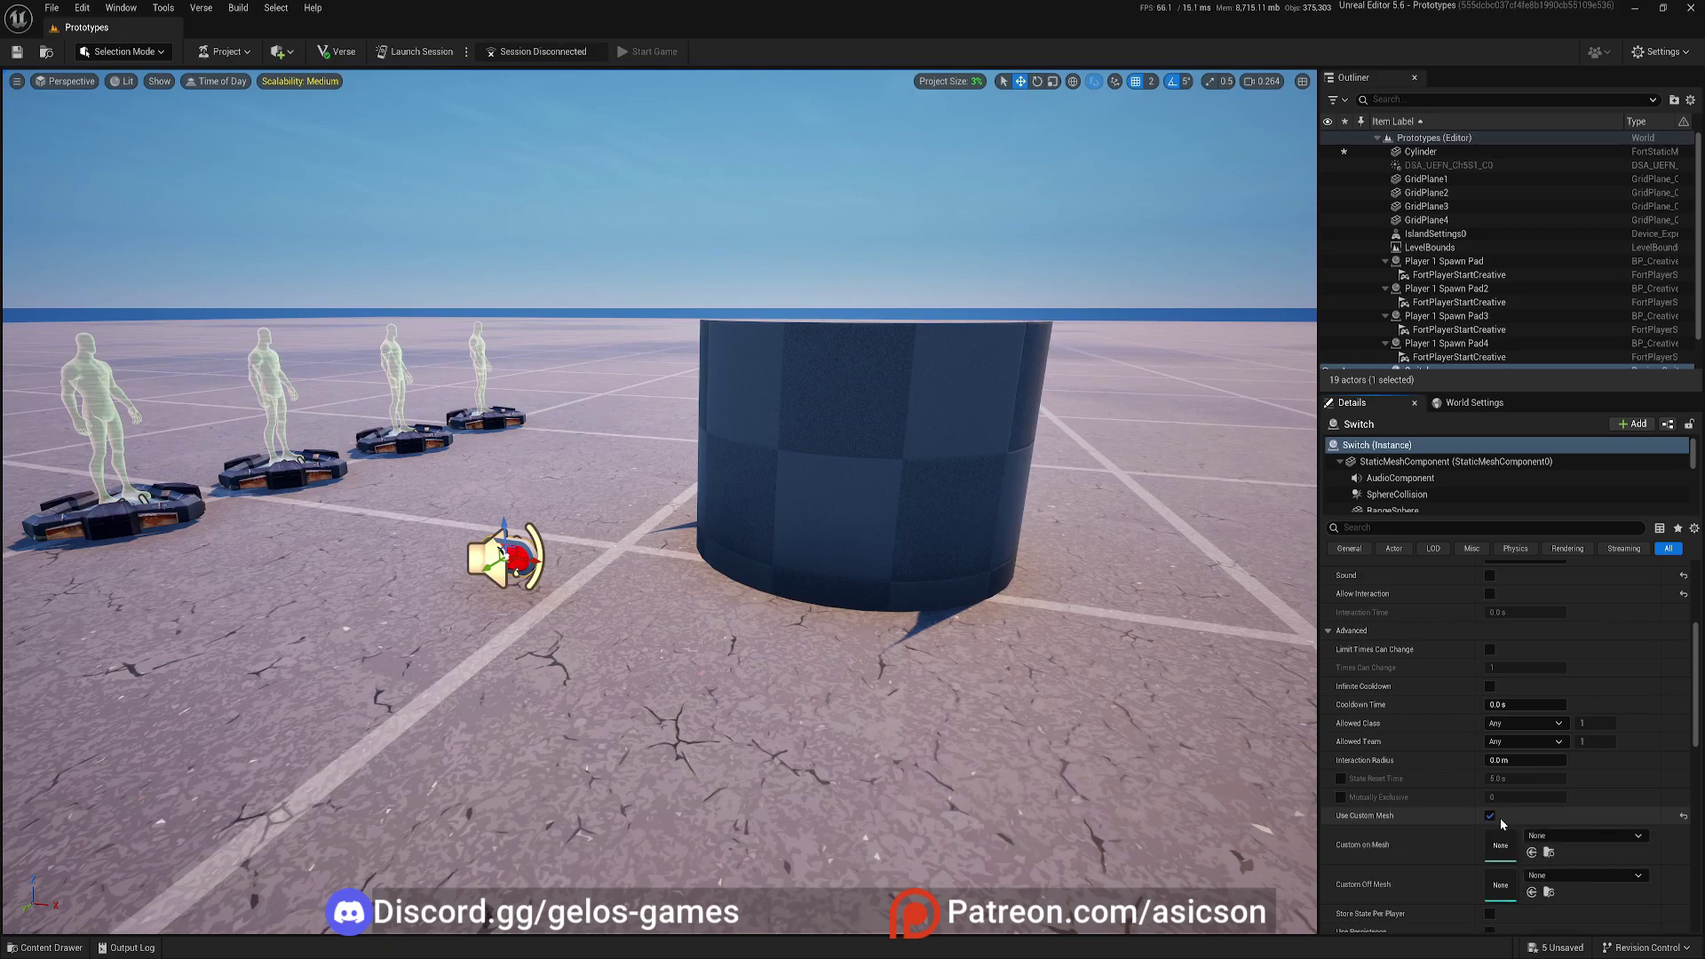
# - Assign SM_HollowCylinder as the switch's Custom On Mesh and SM_HollowCylinder_Off as its Custom Off Mesh
pyautogui.scroll(-2, 1415, 815)
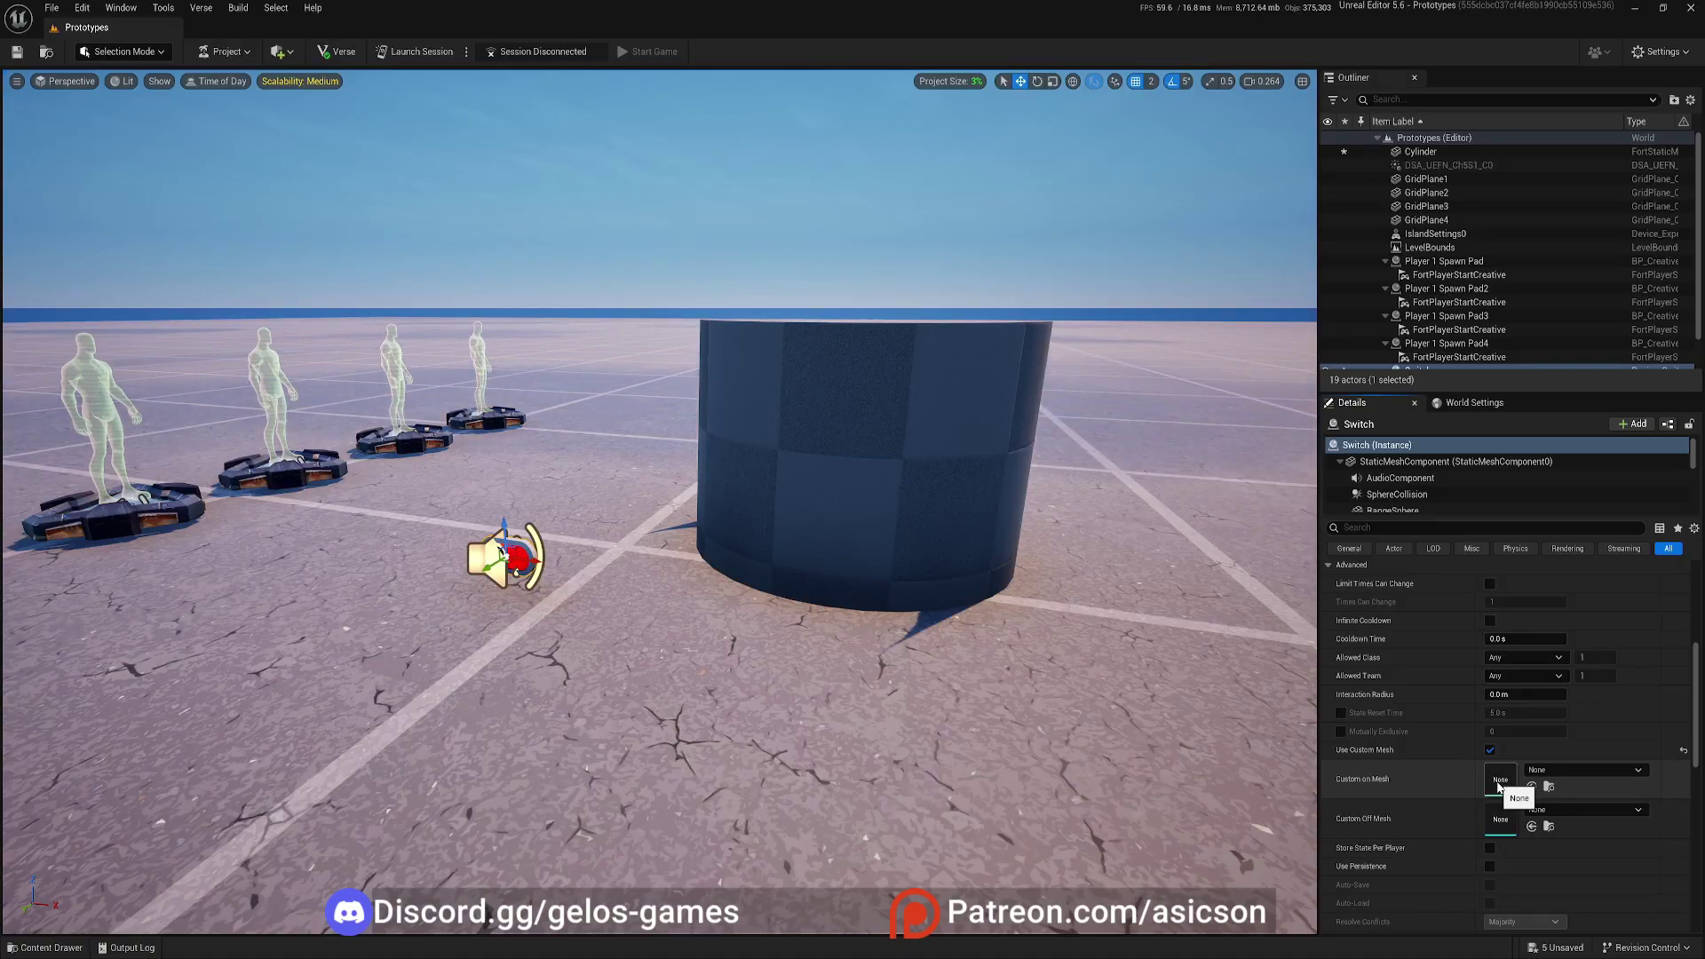
pyautogui.click(44, 948)
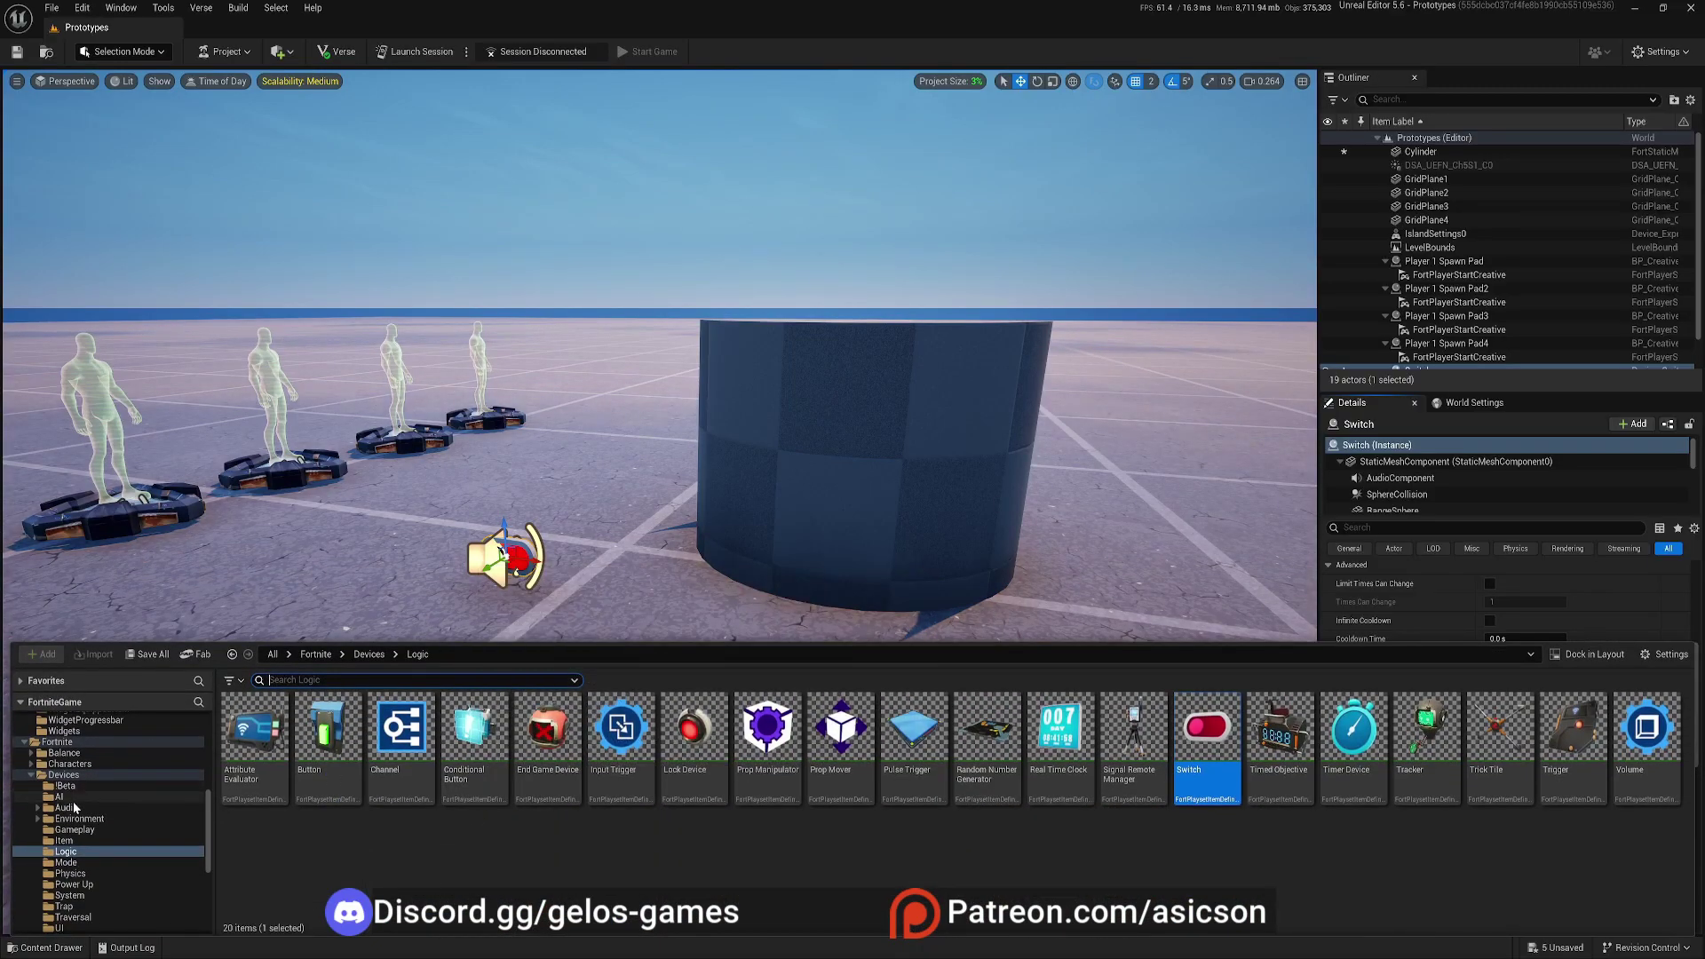
pyautogui.scroll(10, 115, 790)
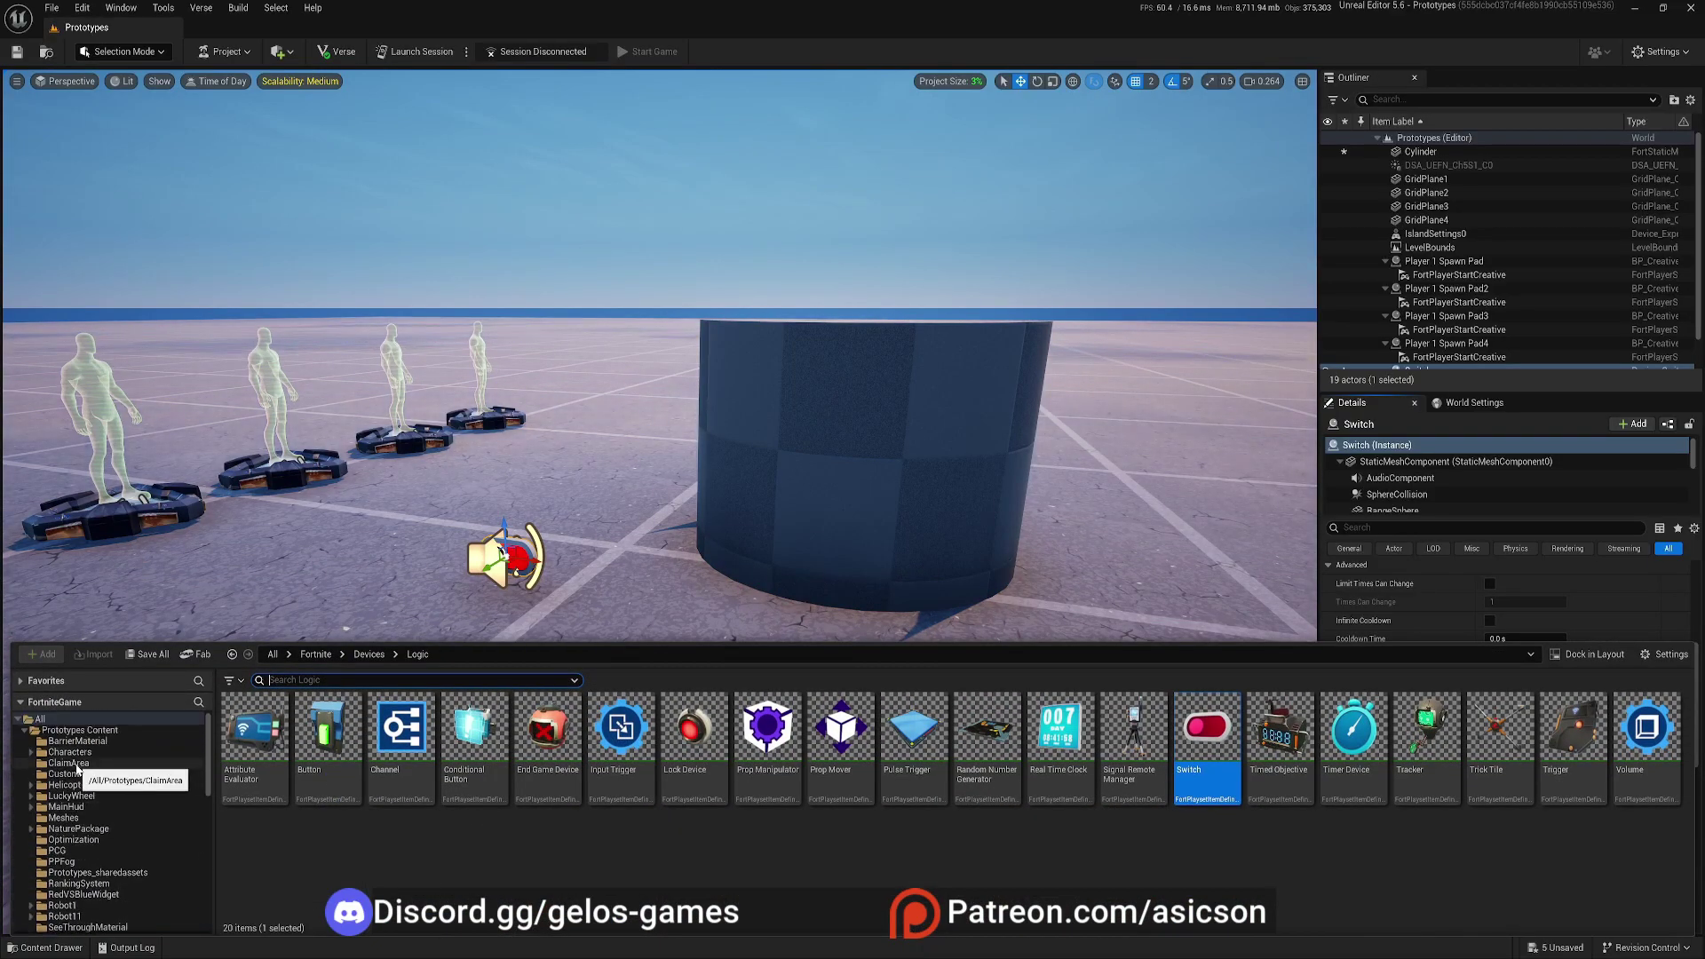
pyautogui.click(71, 763)
pyautogui.click(401, 732)
pyautogui.hotkey('ctrl', 'space')
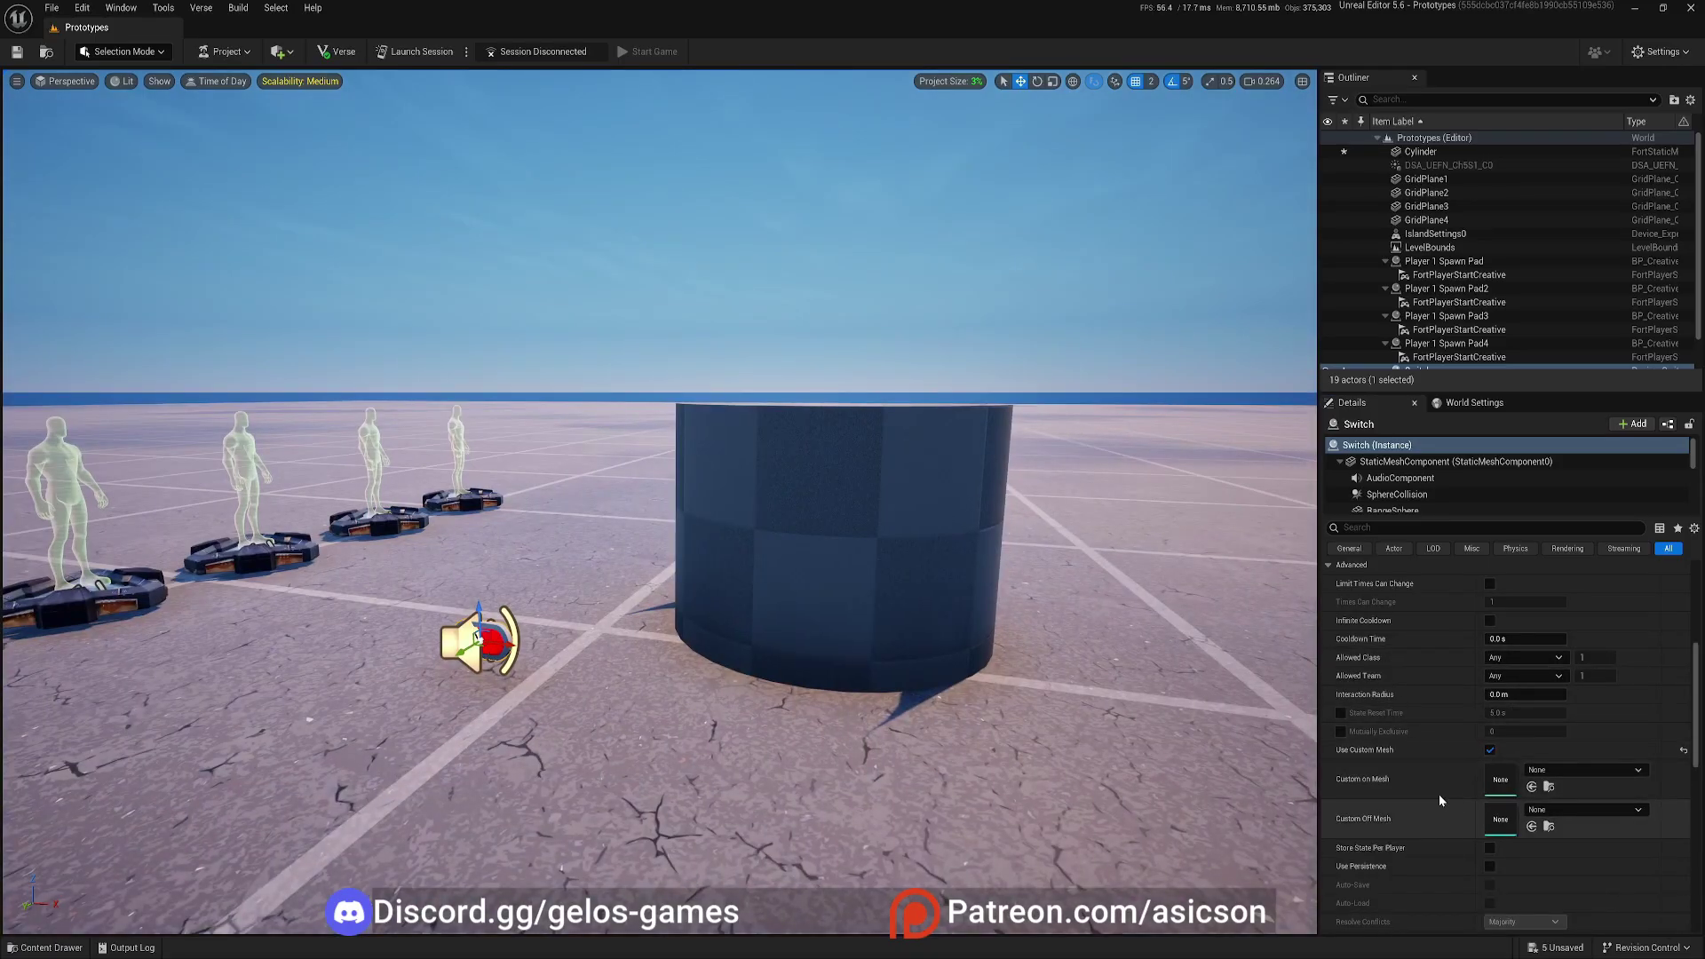
pyautogui.click(1529, 787)
pyautogui.hotkey('ctrl', 'space')
pyautogui.click(482, 759)
pyautogui.hotkey('ctrl', 'space')
pyautogui.click(1532, 827)
# - Snap the switch down to the floor and delete the original Cylinder actor from the level
pyautogui.press('s')
pyautogui.press('e')
pyautogui.press('d')
pyautogui.press('q')
pyautogui.moveTo(750, 684); pyautogui.dragTo(418, 586, button='right')
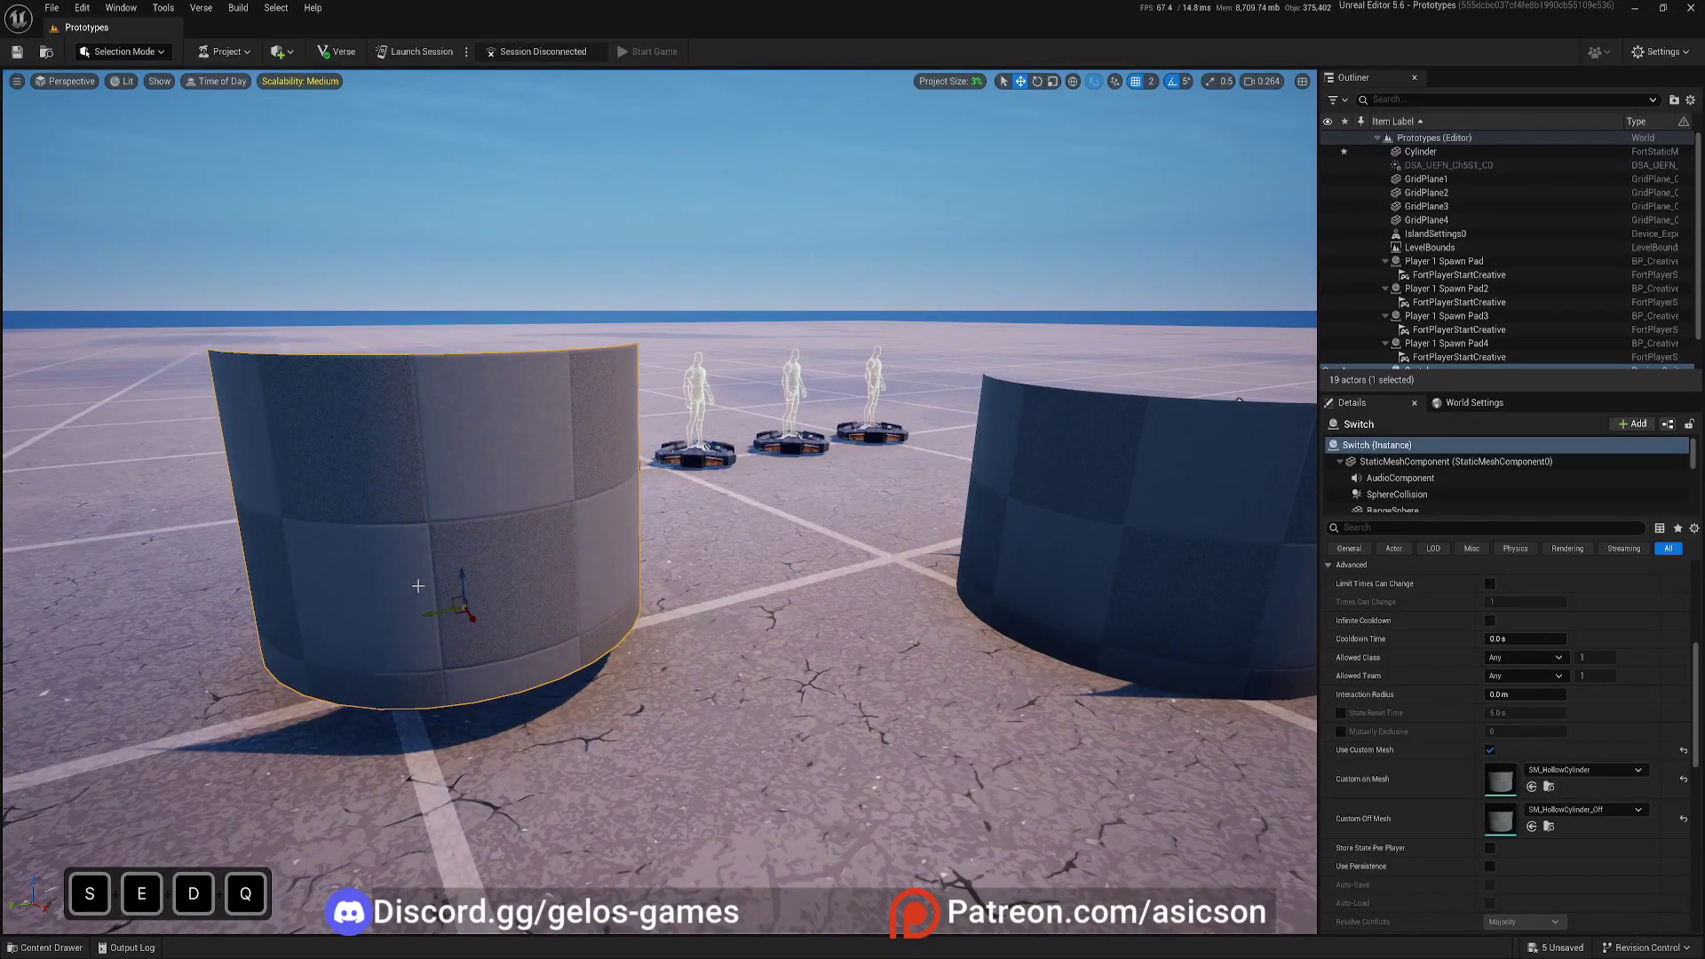
pyautogui.press('End')
pyautogui.click(1010, 549)
pyautogui.press('Delete')
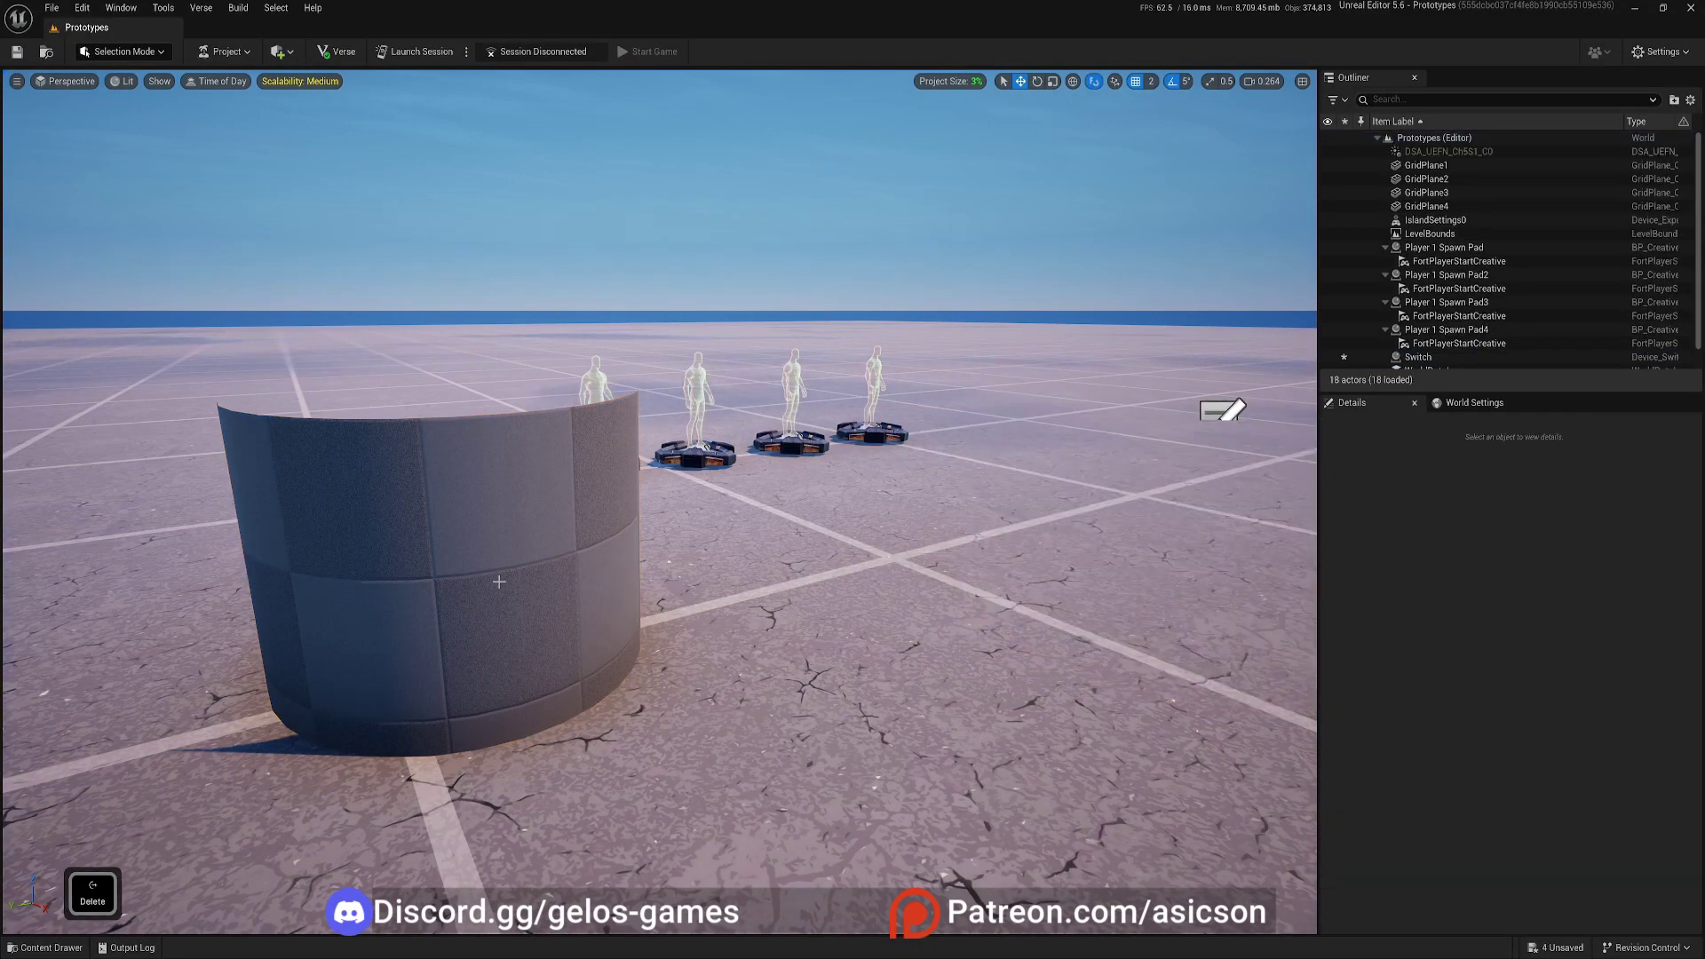
# - Select the switch and enable Store State Per Player in its advanced options
pyautogui.click(502, 581)
pyautogui.press('w')
pyautogui.press('a')
pyautogui.moveTo(1217, 406); pyautogui.dragTo(1447, 641, button='right')
pyautogui.scroll(-10, 1457, 648)
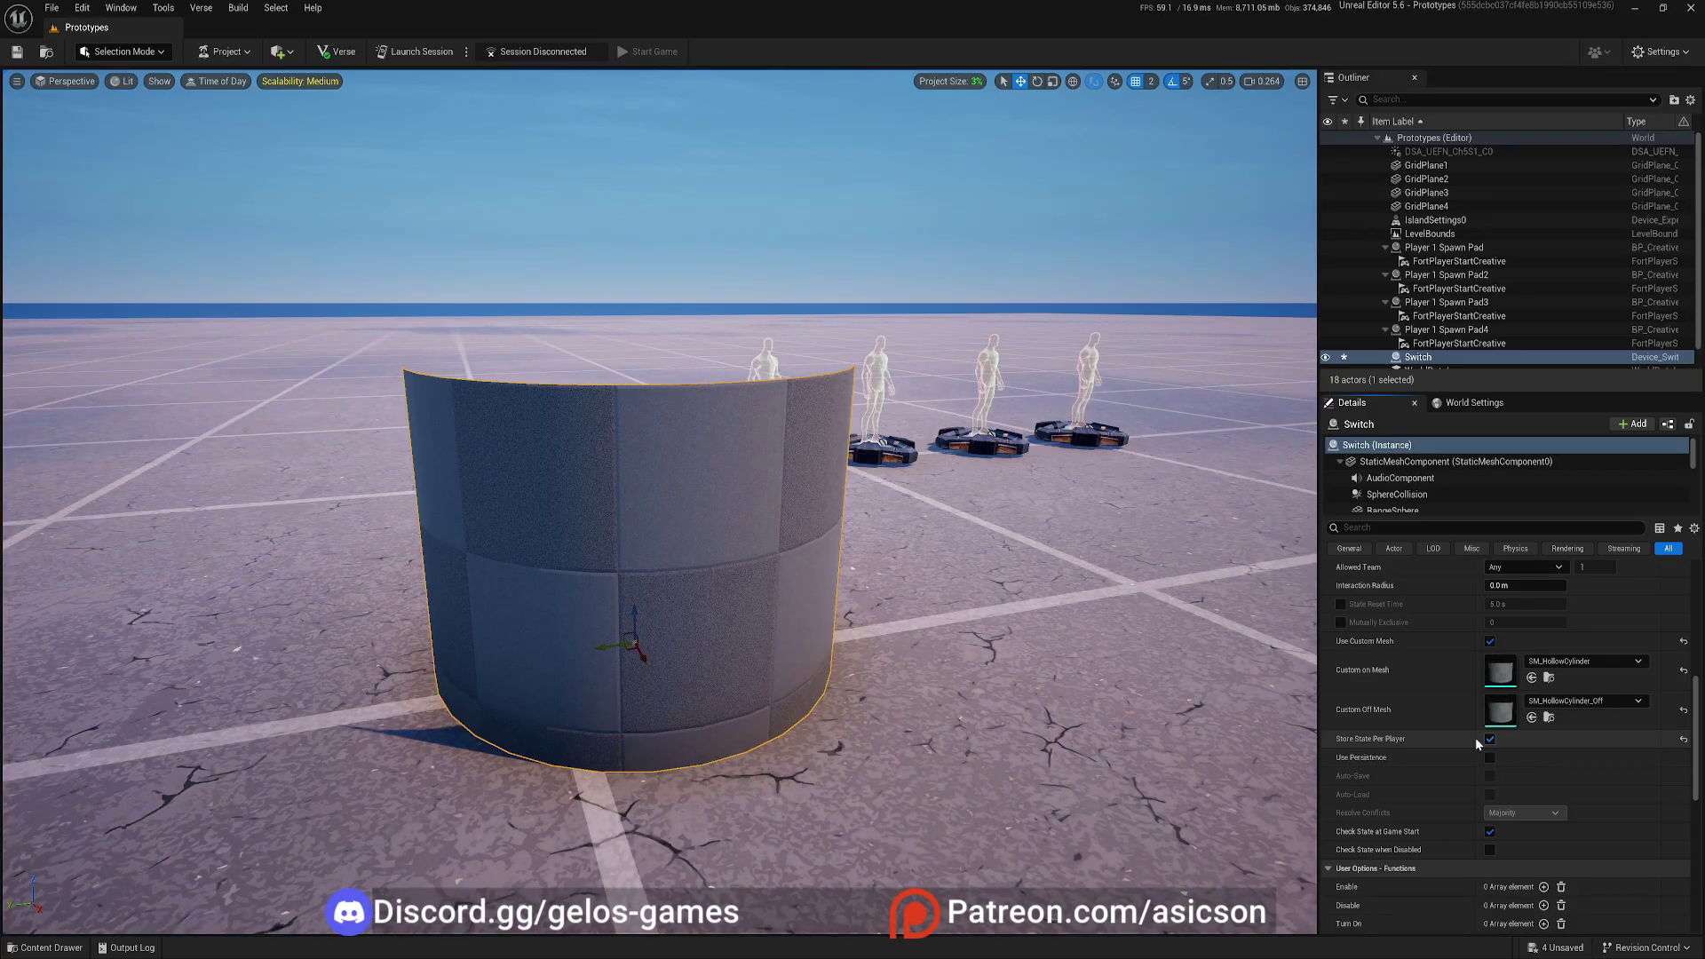
# - Save all changes and review the switch's custom mesh and per-player state options
pyautogui.press('s')
pyautogui.press('q')
pyautogui.press('d')
pyautogui.moveTo(620, 675); pyautogui.dragTo(621, 621, button='right')
pyautogui.press('a')
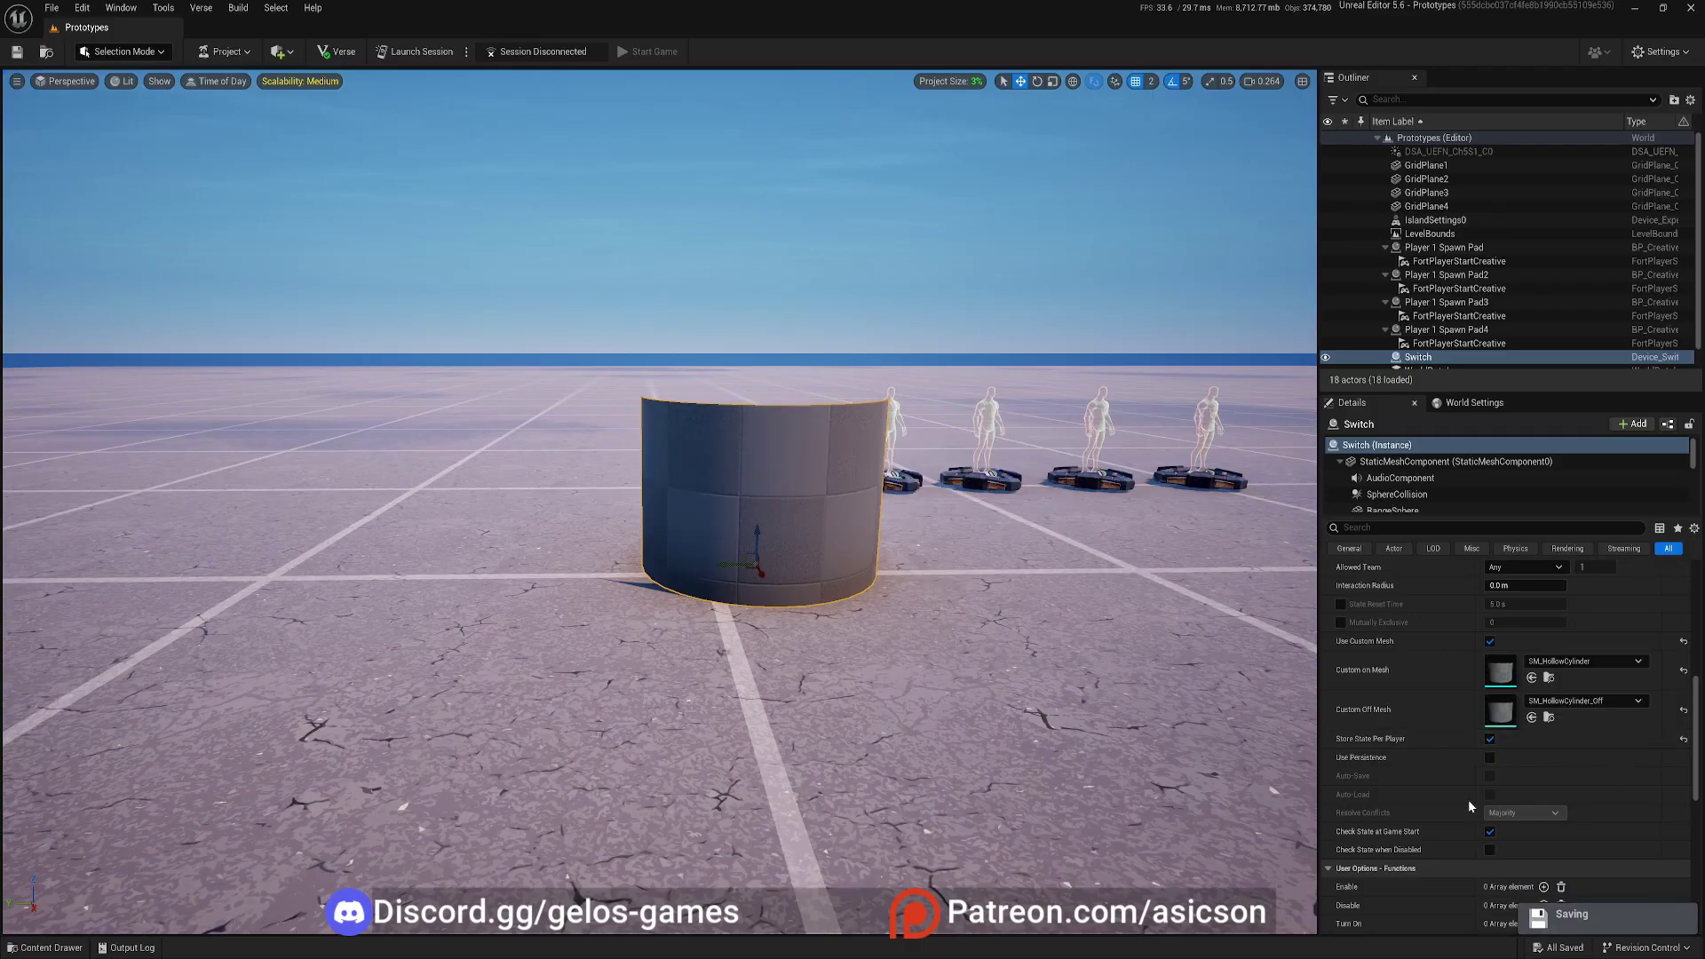
pyautogui.scroll(-1, 1417, 771)
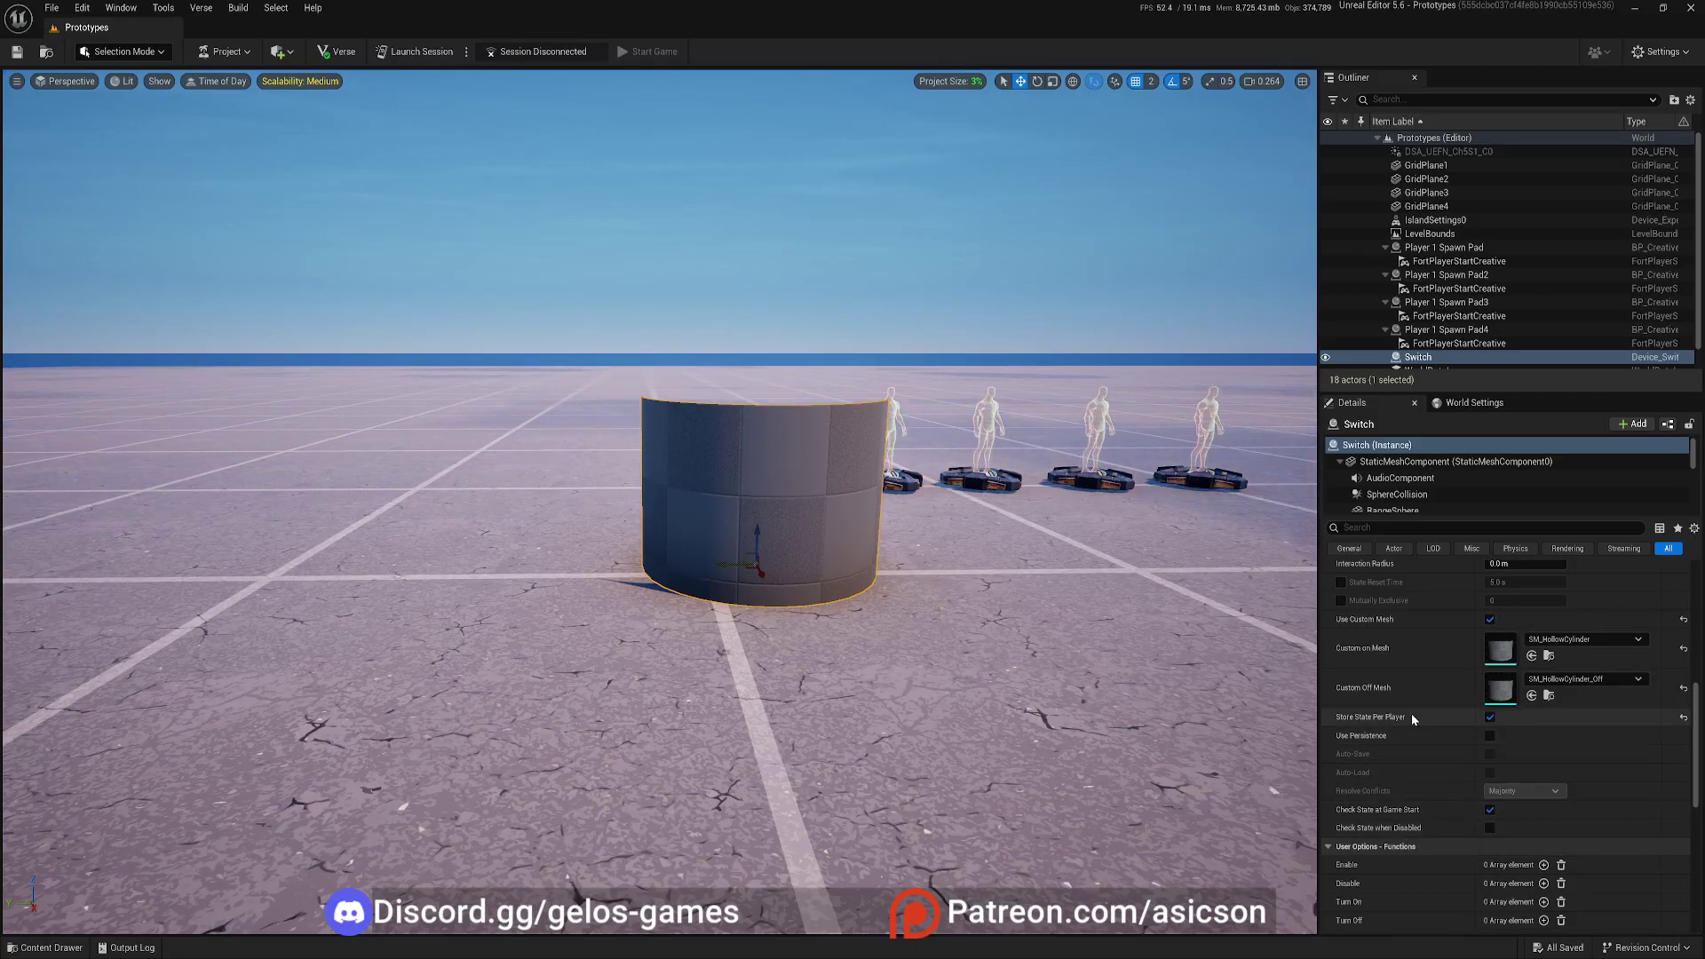
pyautogui.scroll(3, 1438, 746)
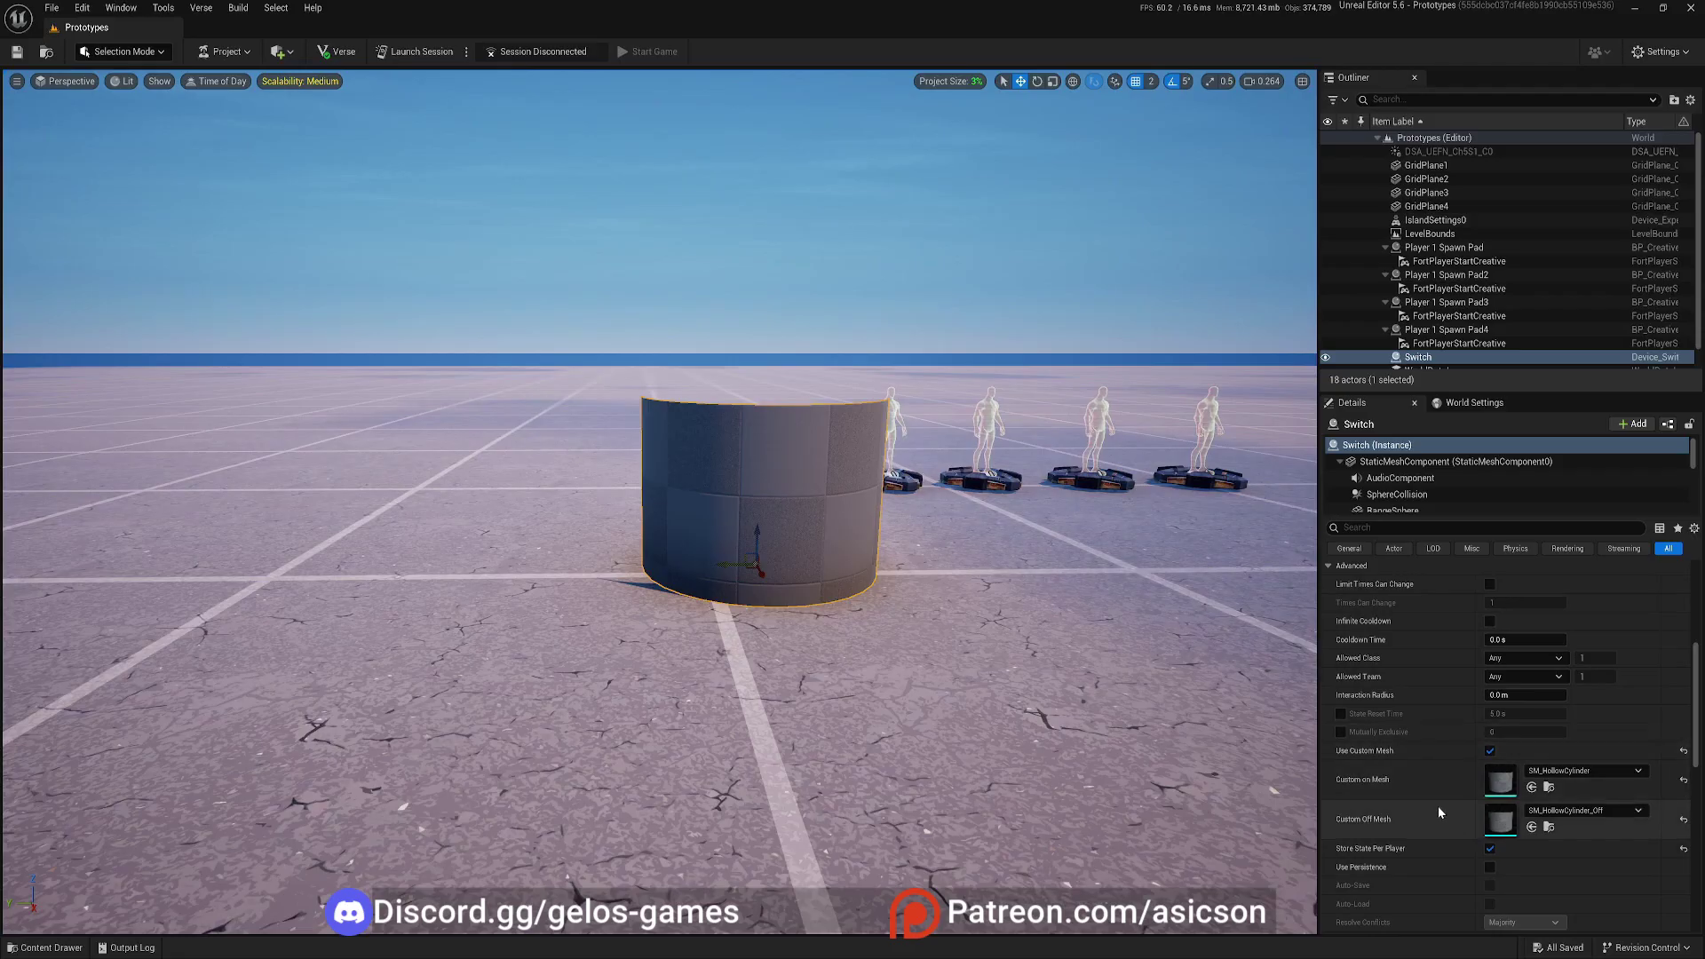
# - Open the M_ClaimEffect material from the ClaimArea folder for editing
pyautogui.scroll(-2, 1490, 785)
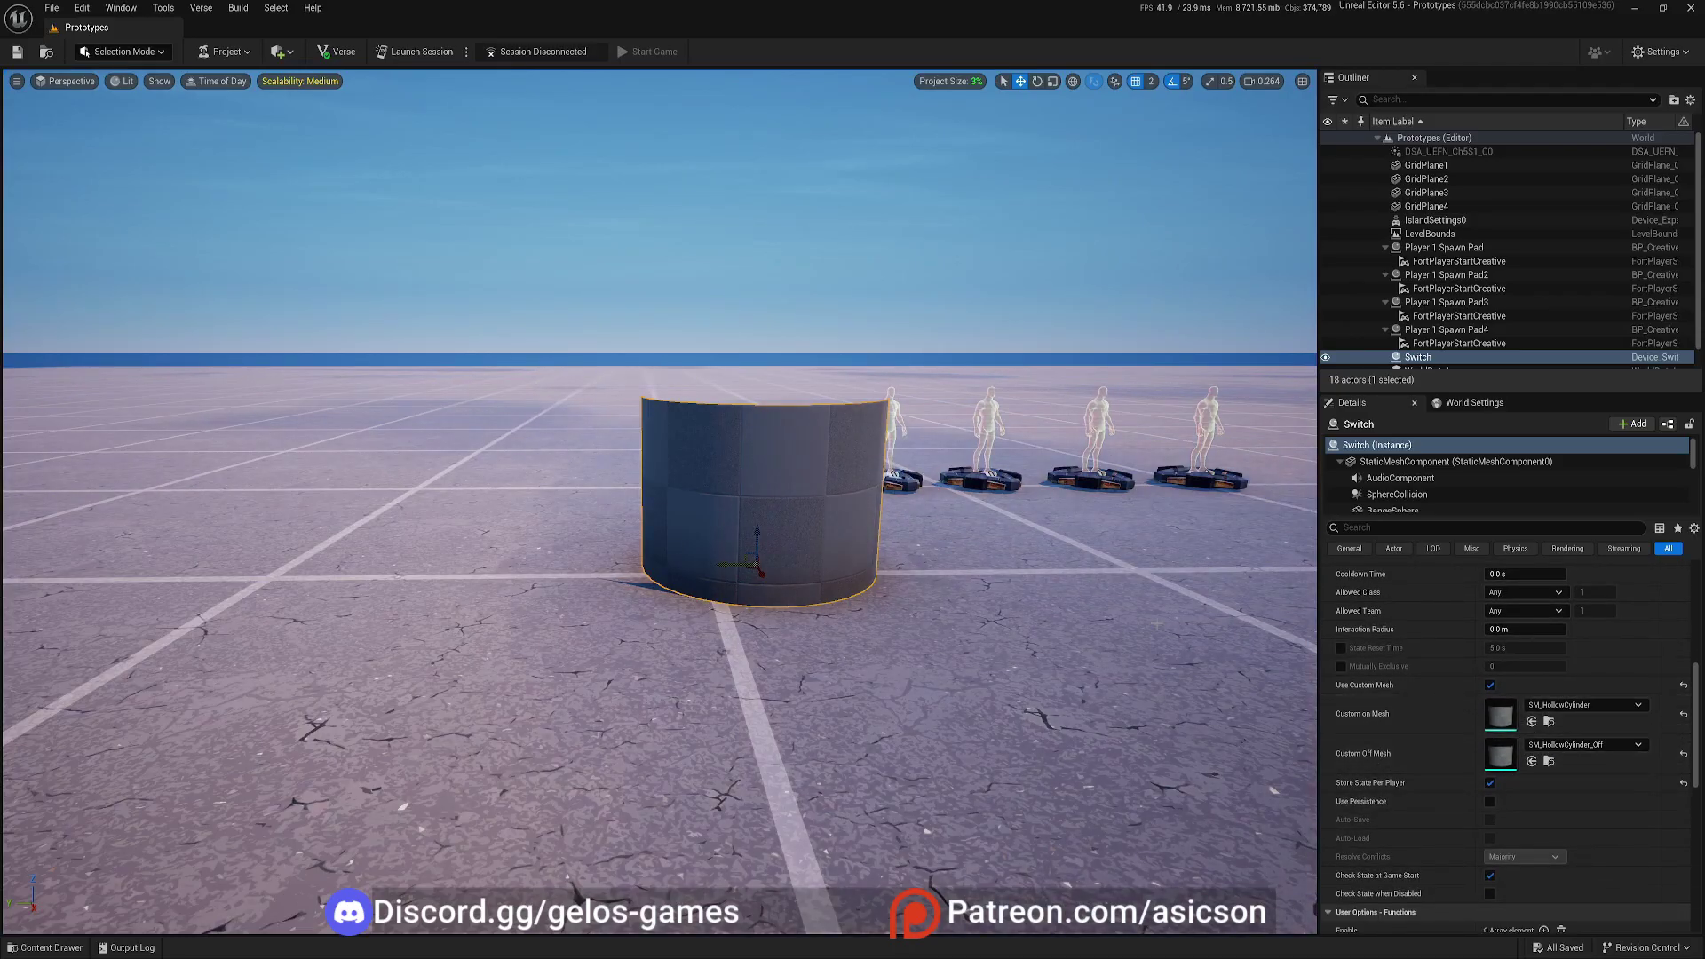
pyautogui.press('a')
pyautogui.press('e')
pyautogui.moveTo(852, 533); pyautogui.dragTo(919, 560, button='right')
pyautogui.hotkey('ctrl', 'space')
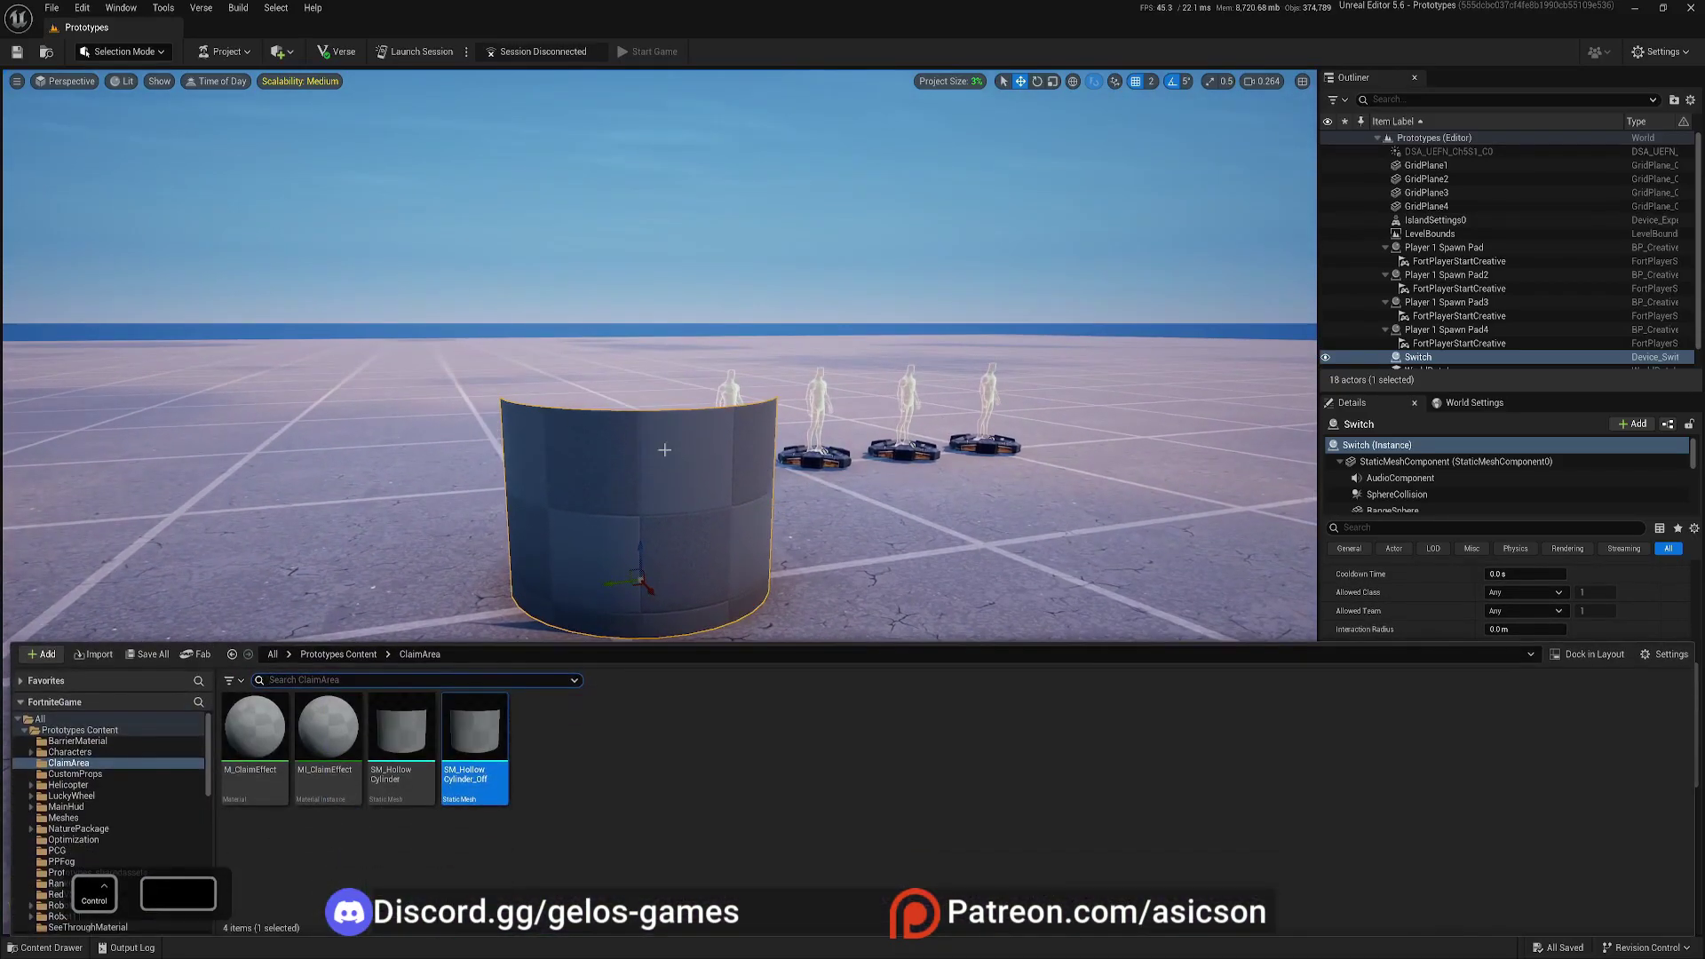
pyautogui.click(235, 744)
pyautogui.doubleClick(235, 744)
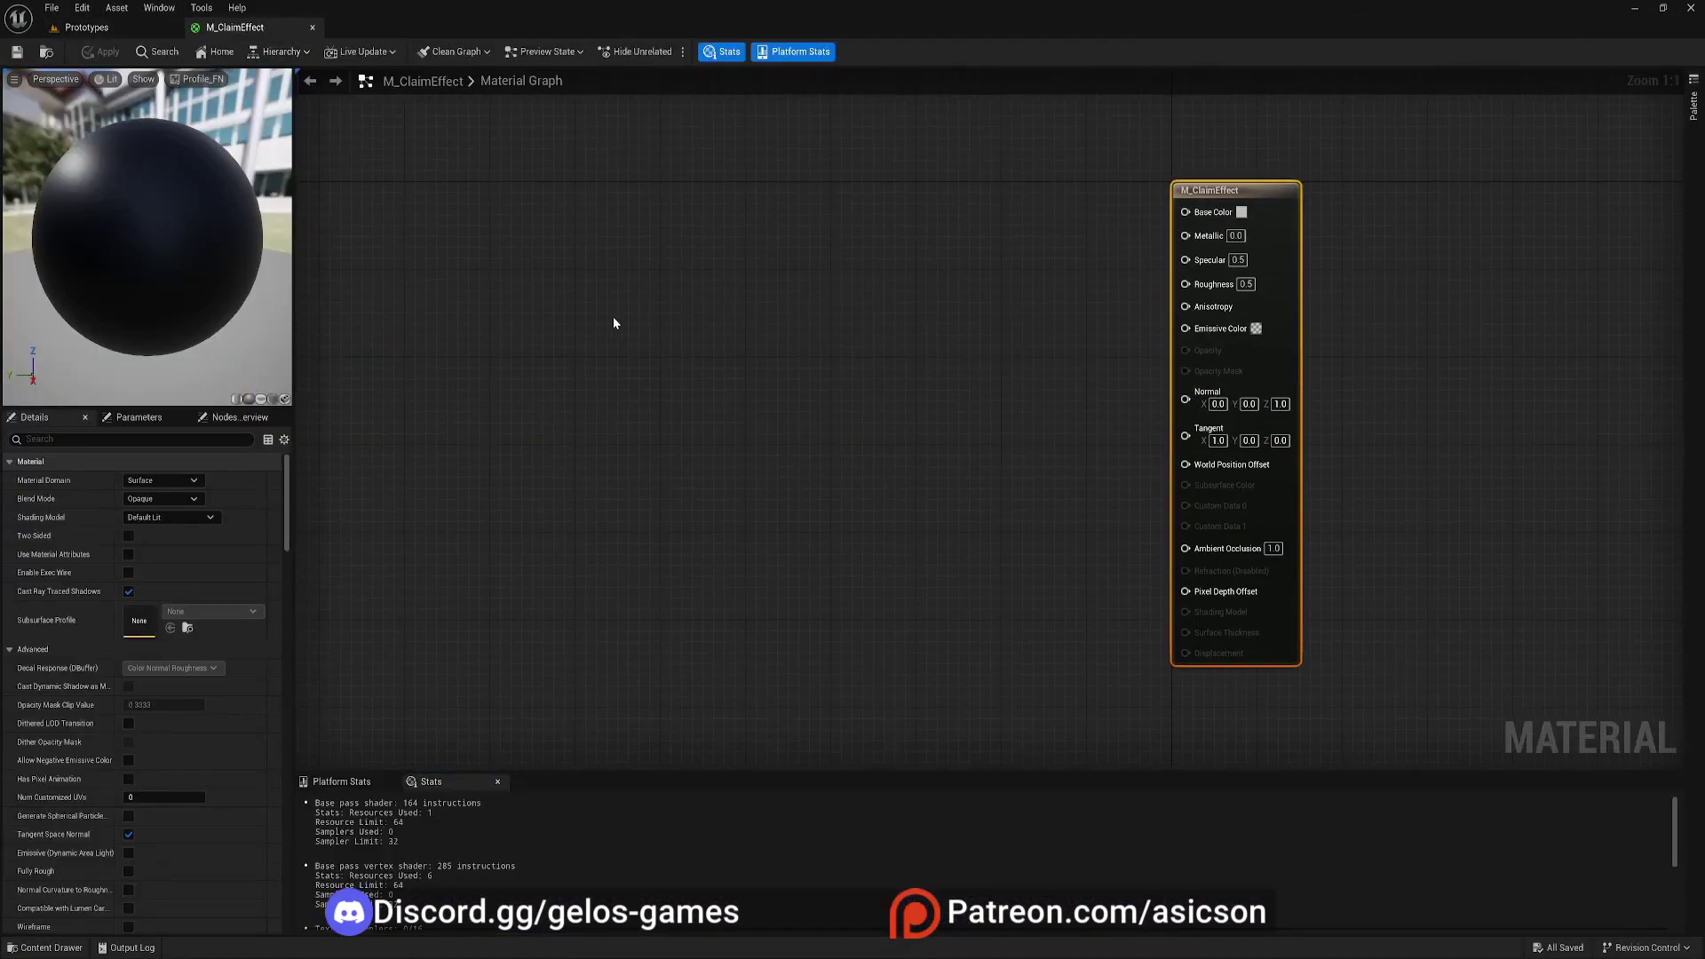
# - Set the material's blend mode to Additive and shading model to Unlit, enable Two Sided, and save it
pyautogui.click(156, 500)
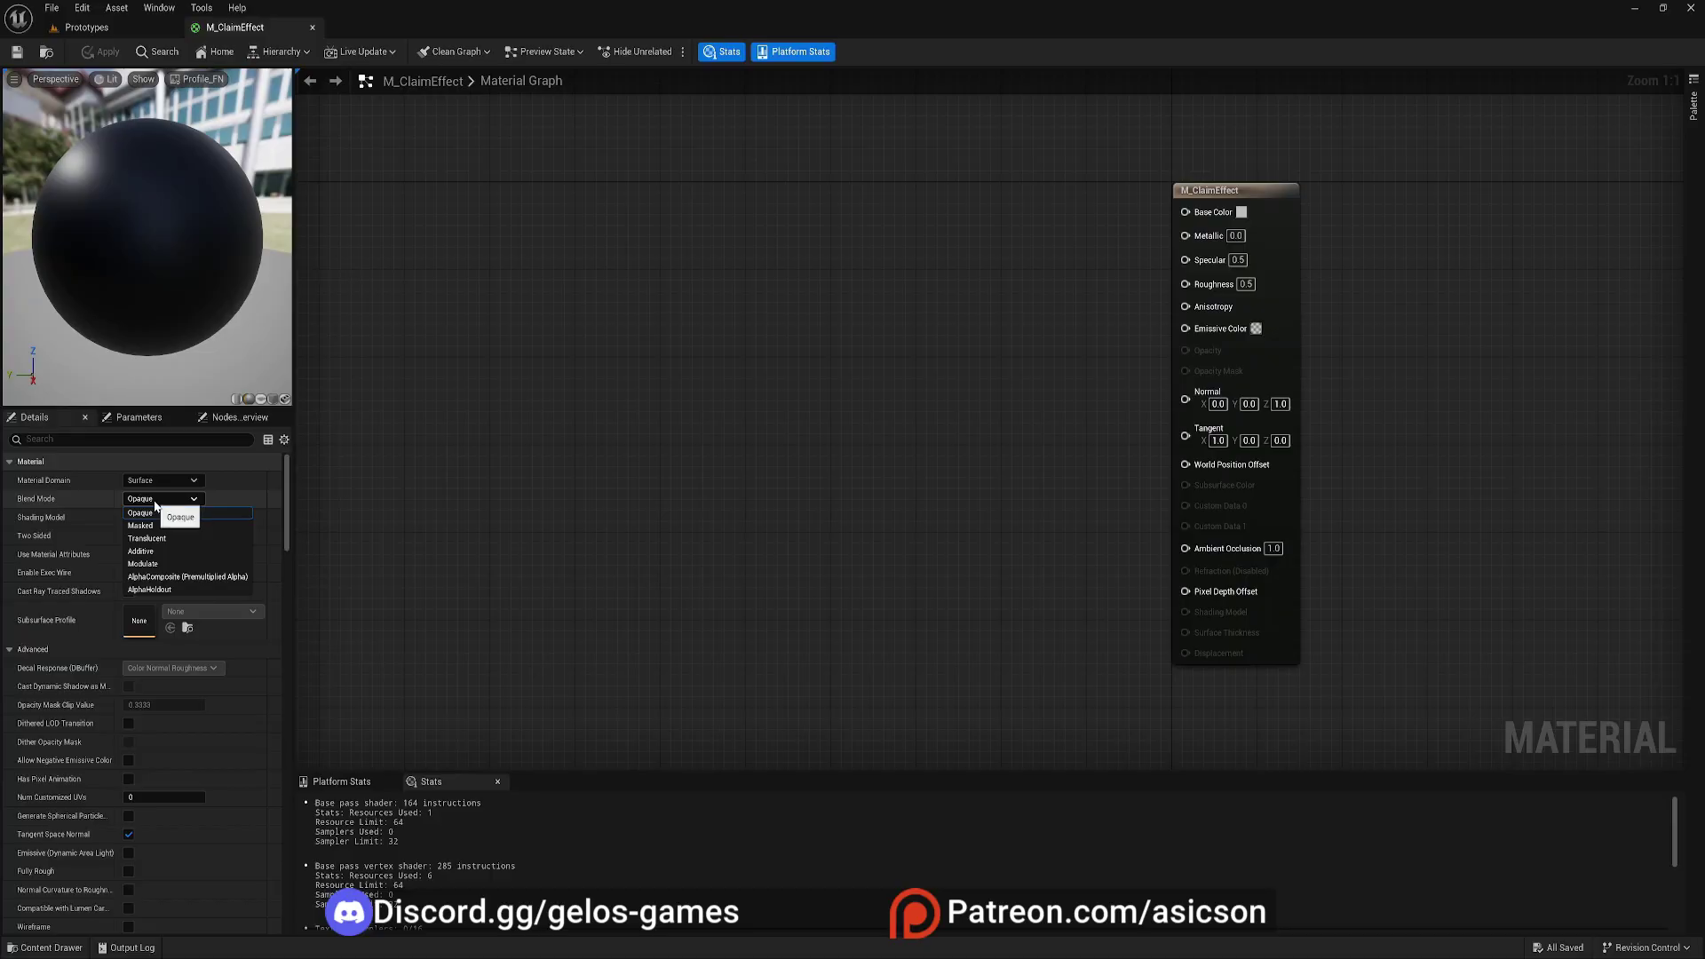
pyautogui.click(147, 551)
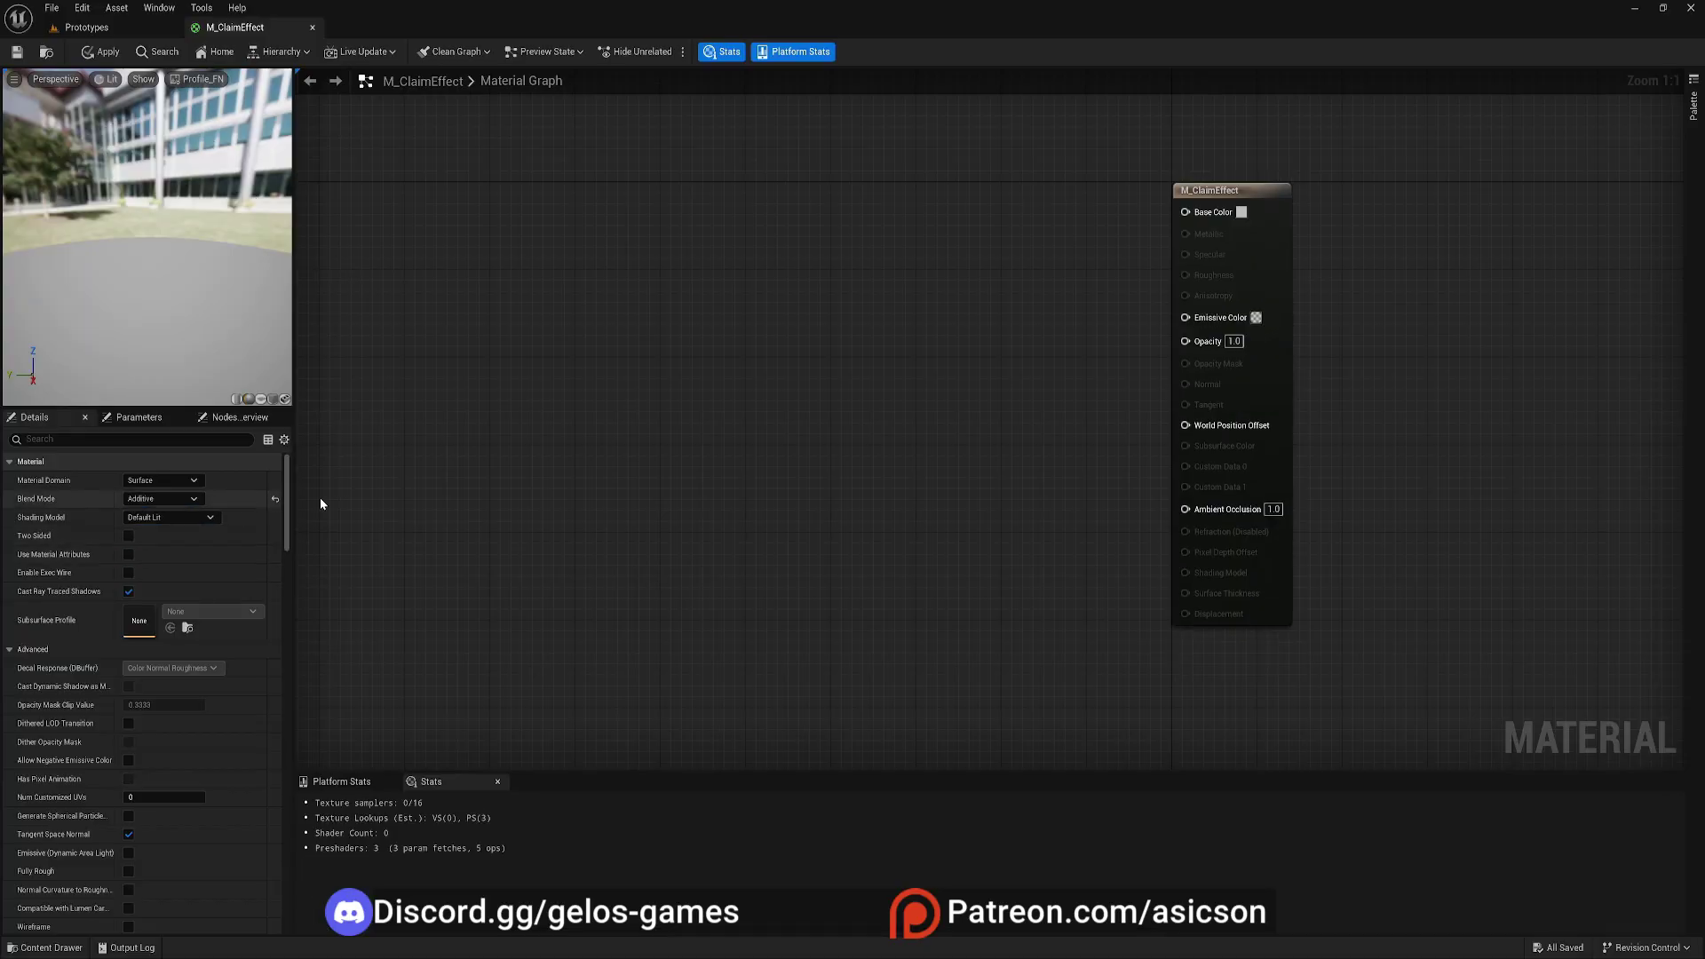
pyautogui.click(180, 518)
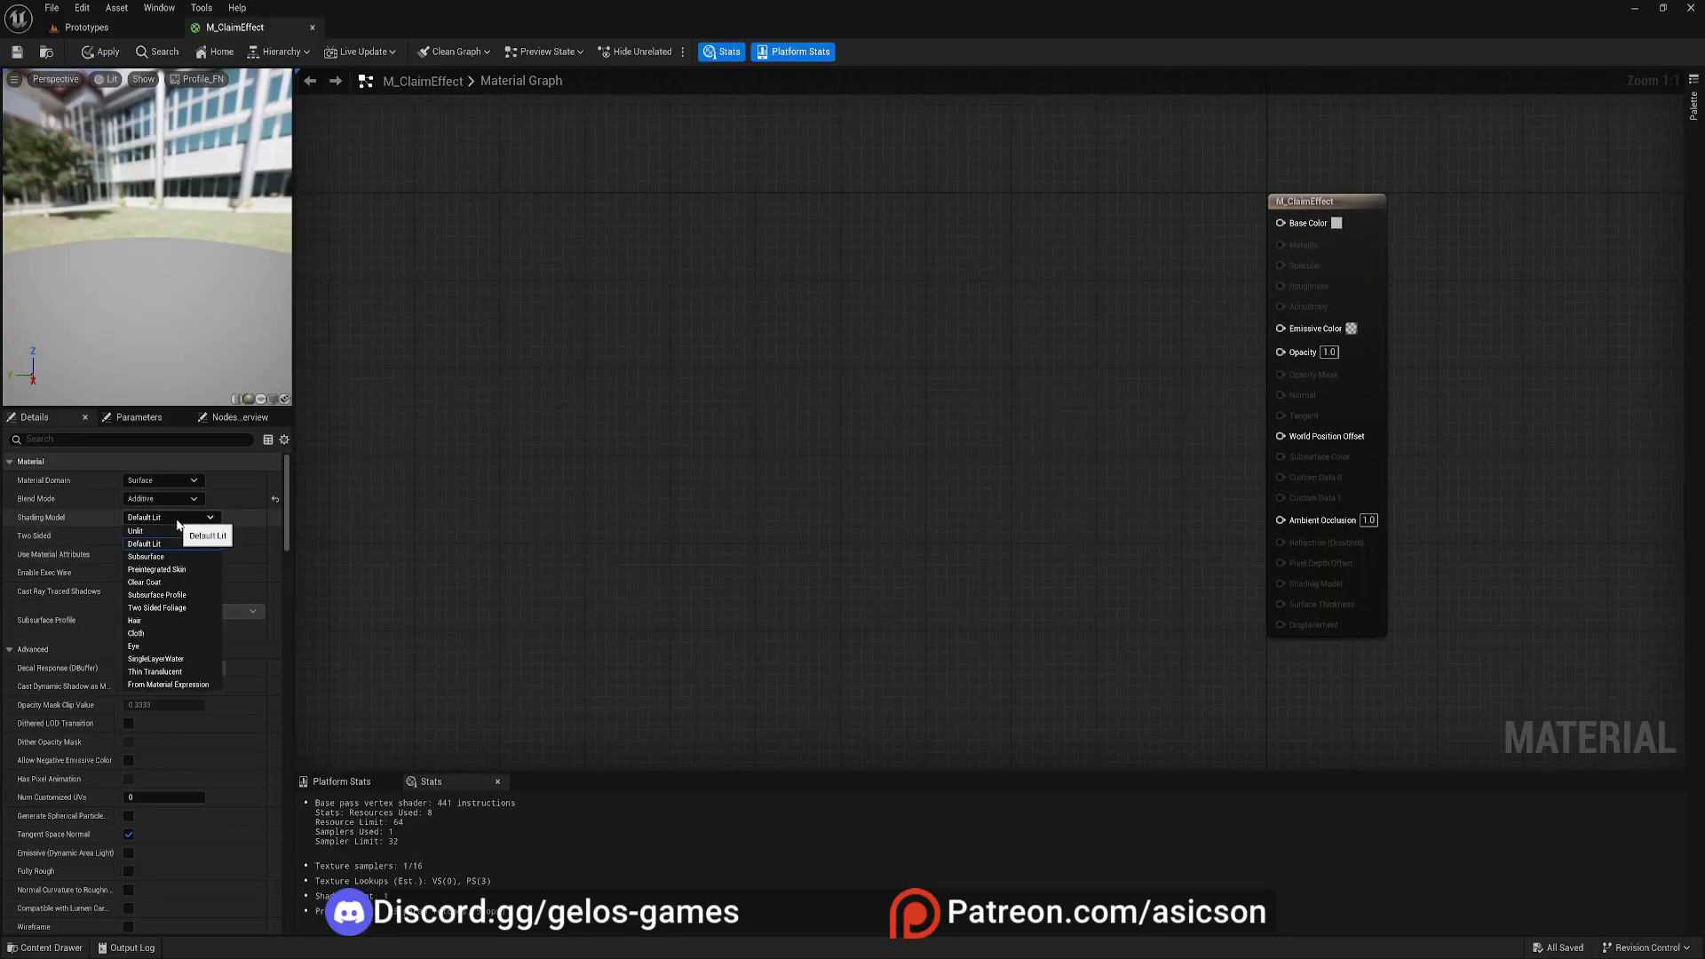
pyautogui.click(135, 530)
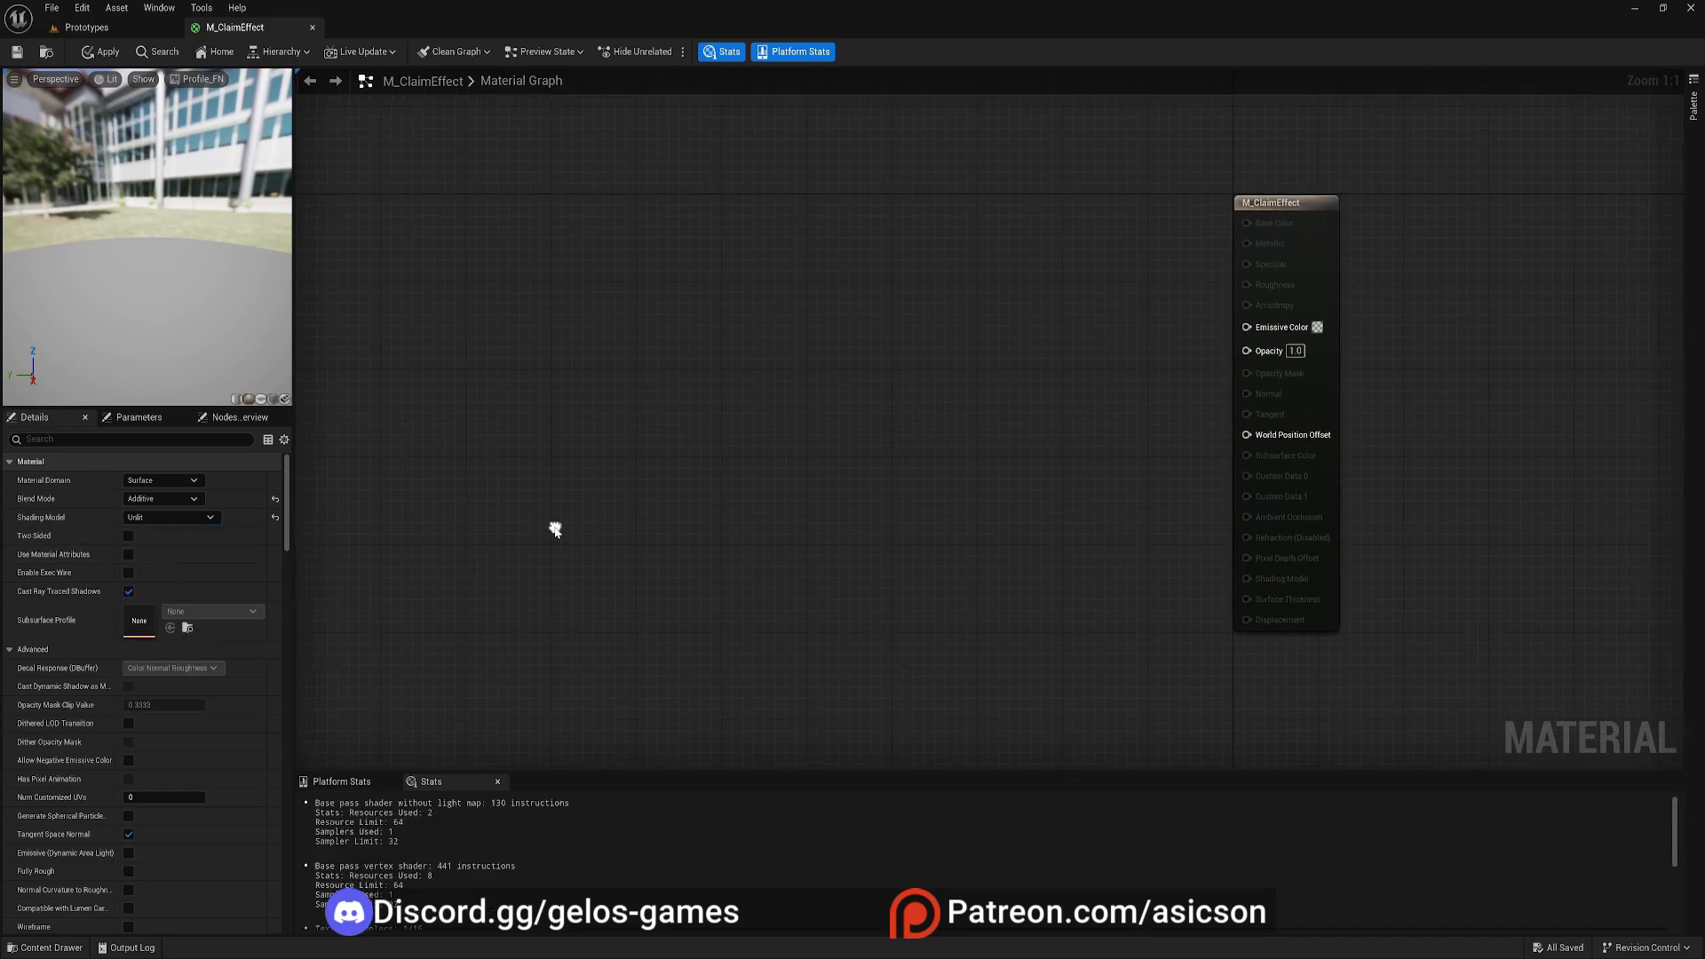
pyautogui.click(130, 536)
pyautogui.click(23, 55)
# - Return to the Prototypes level and examine the inner and outer faces of the hollow cylinder
pyautogui.click(119, 30)
pyautogui.moveTo(639, 427); pyautogui.dragTo(604, 524, button='right')
pyautogui.press('e')
pyautogui.press('w')
pyautogui.moveTo(772, 654)
pyautogui.mouseDown(button='right')
pyautogui.moveTo(724, 666)
pyautogui.moveTo(772, 654)
pyautogui.mouseUp(button='right')
pyautogui.press('d')
pyautogui.press('s')
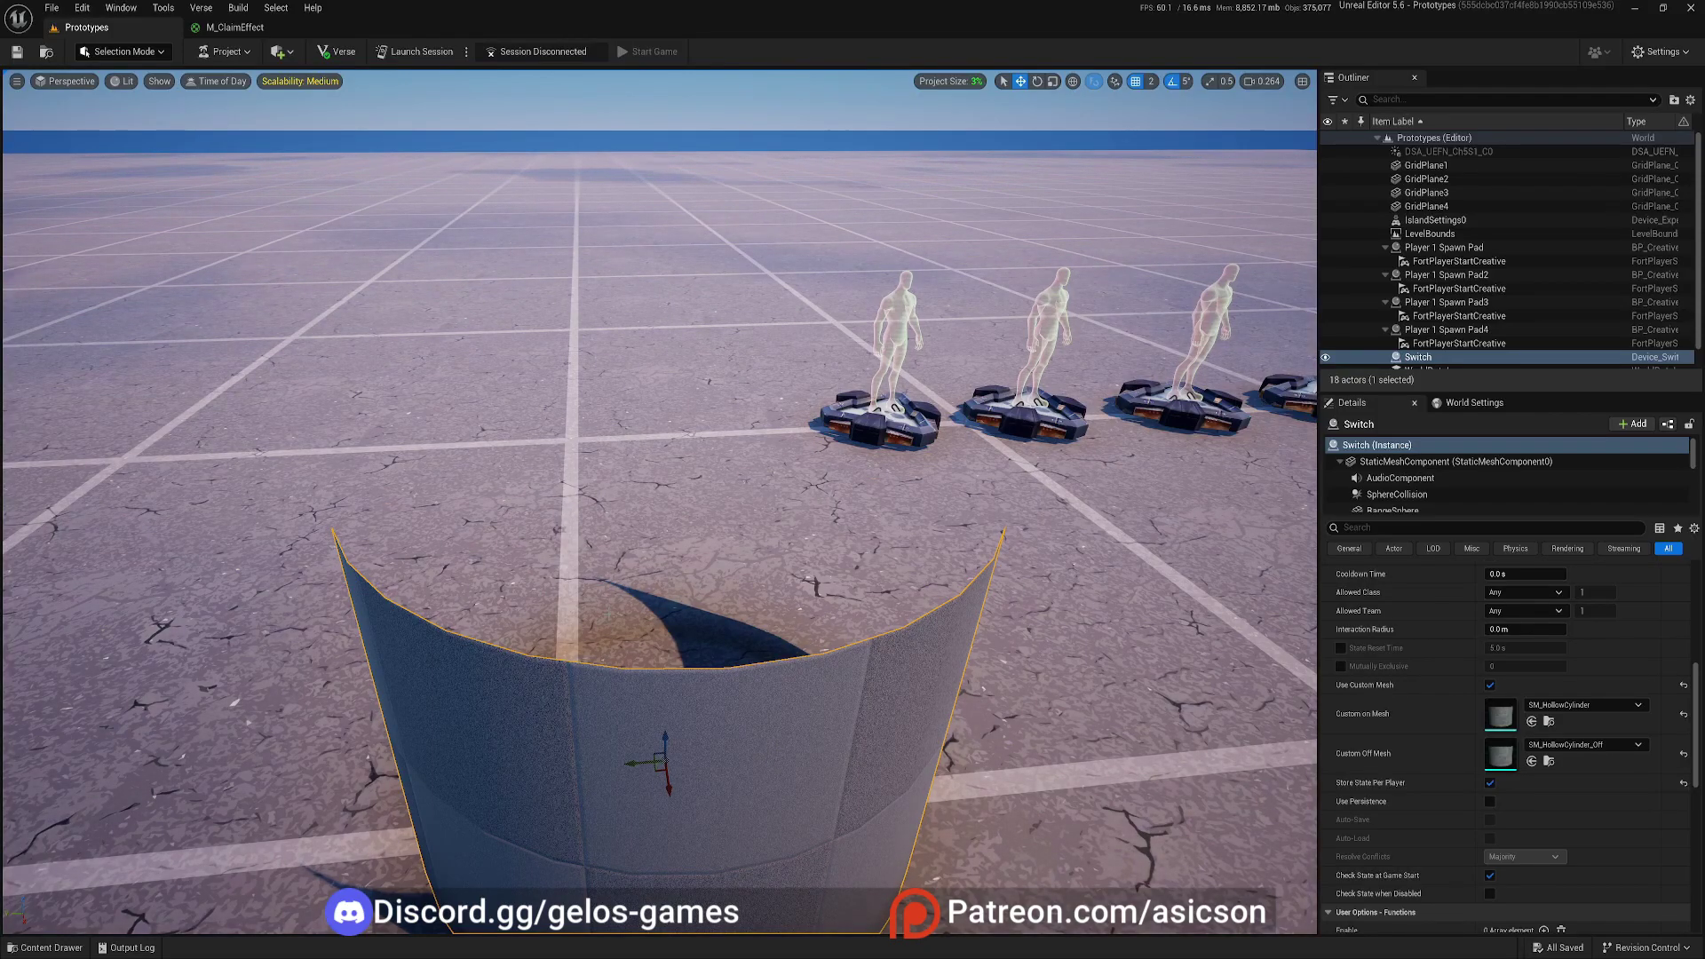
pyautogui.press('s')
pyautogui.press('q')
pyautogui.moveTo(724, 754); pyautogui.dragTo(724, 697, button='right')
pyautogui.press('e')
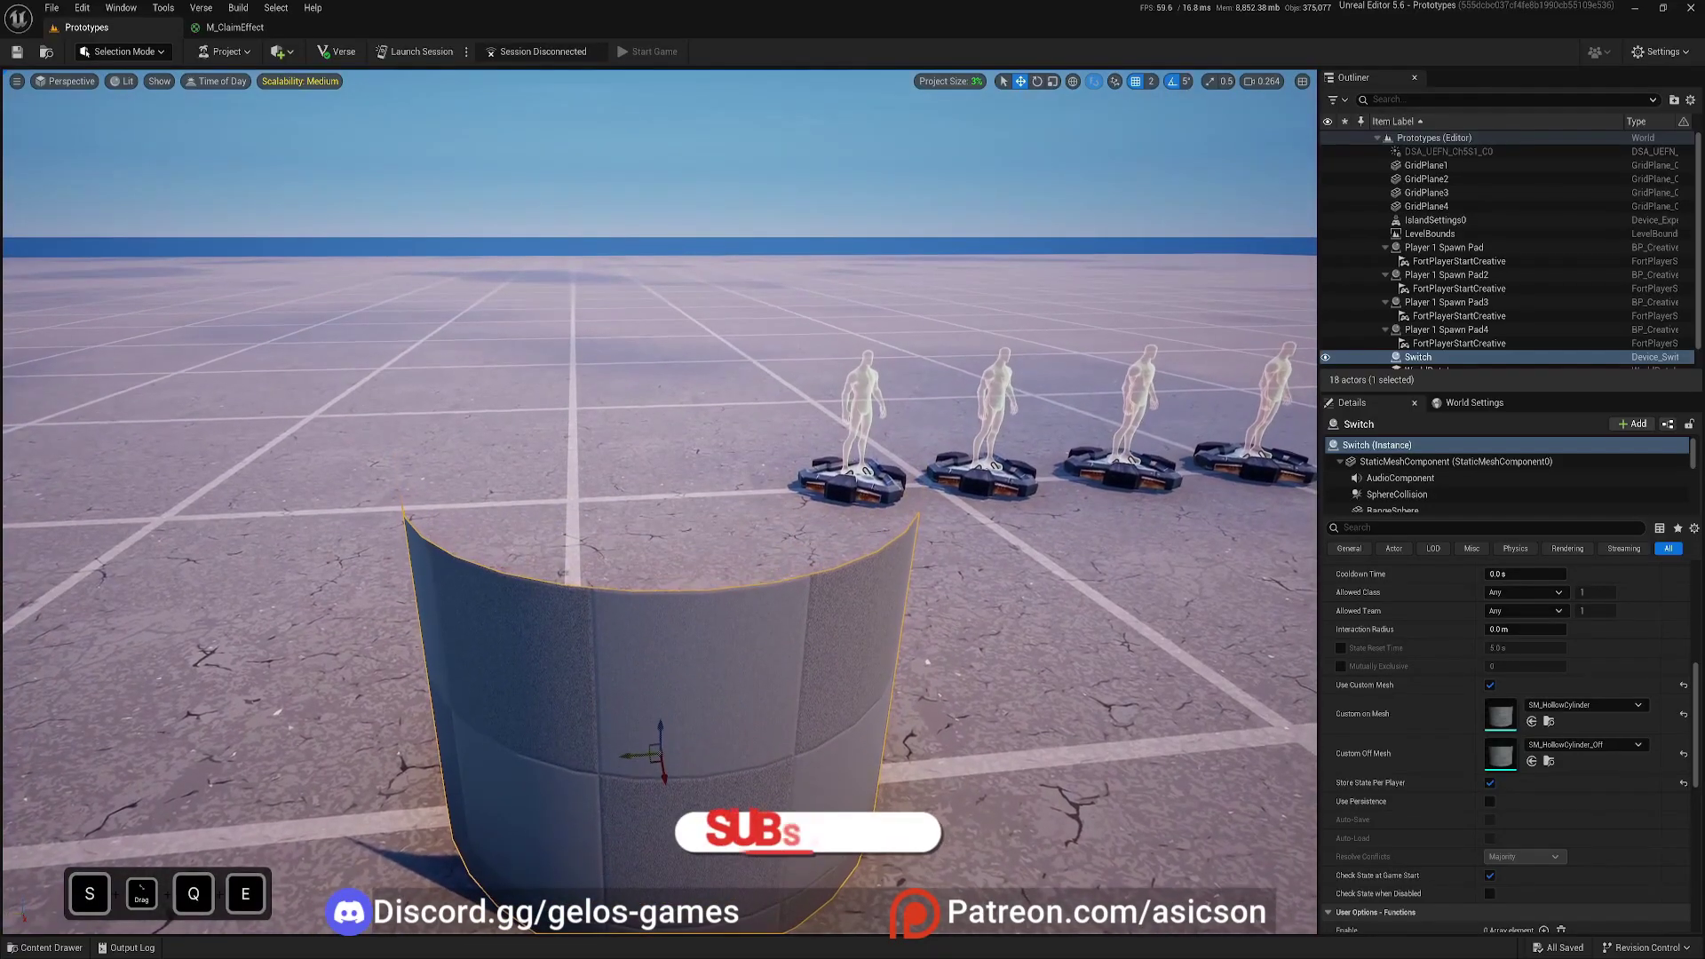
# - Add a Texture Sample node to the M_ClaimEffect graph and assign it the T_Clouds_Noise3_D texture
pyautogui.click(236, 27)
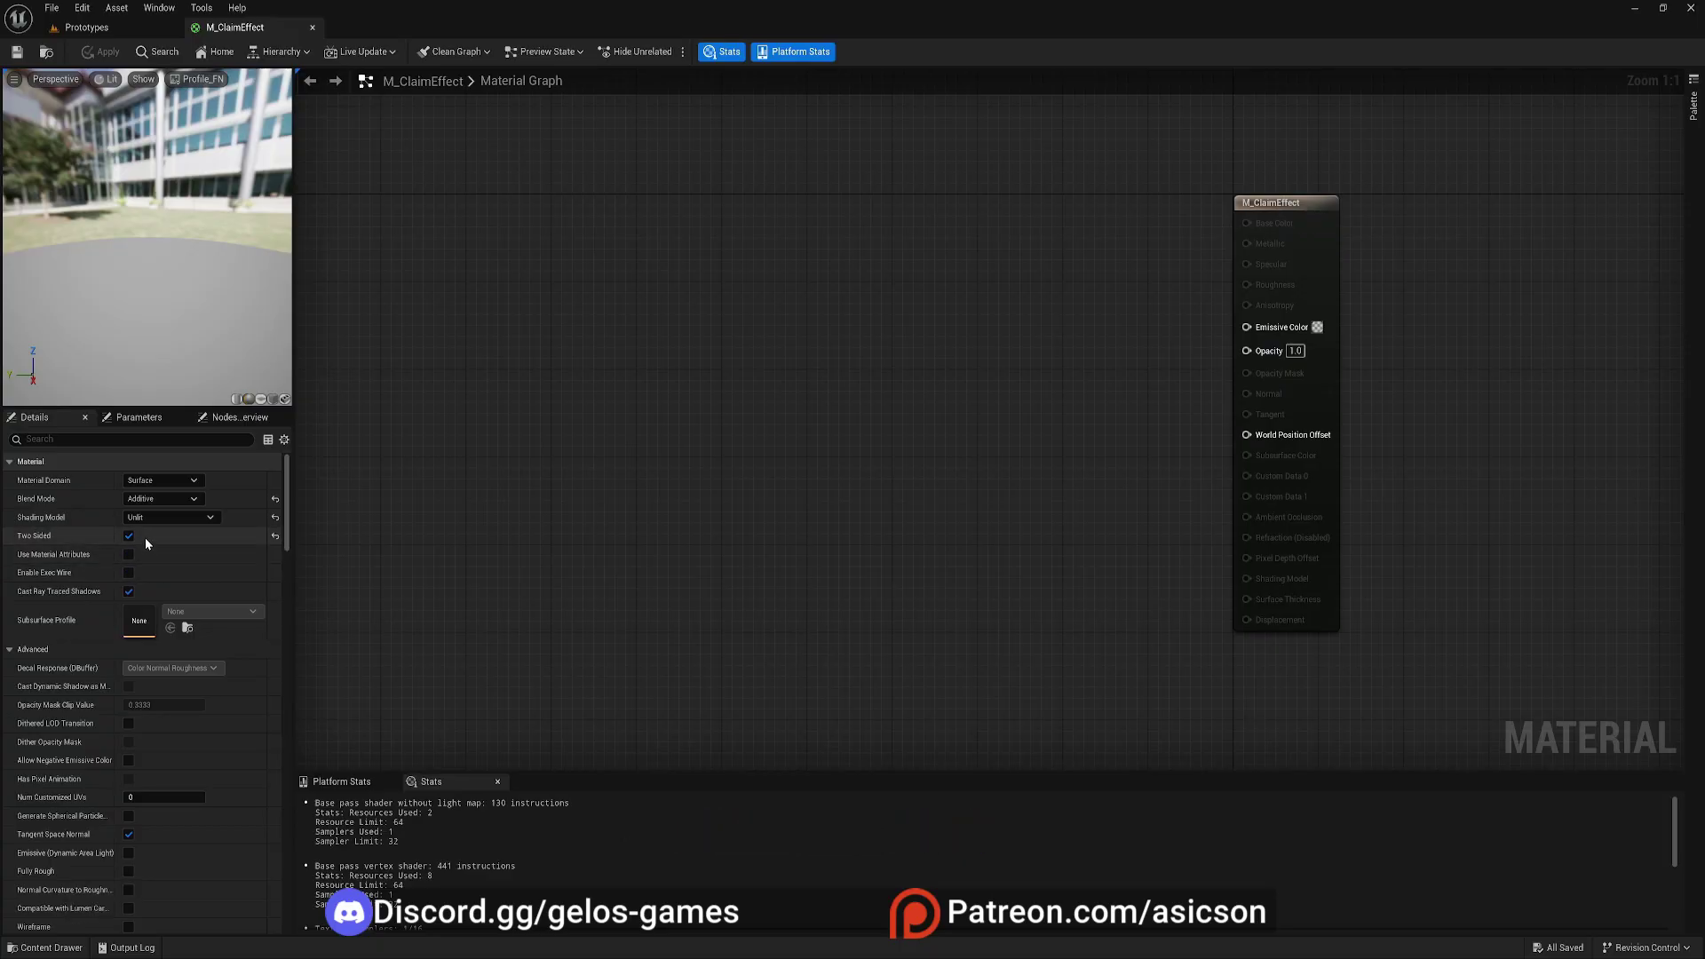
pyautogui.moveTo(881, 409); pyautogui.dragTo(794, 476, button='right')
pyautogui.press('t')
pyautogui.click(838, 483)
pyautogui.moveTo(919, 490); pyautogui.dragTo(800, 470)
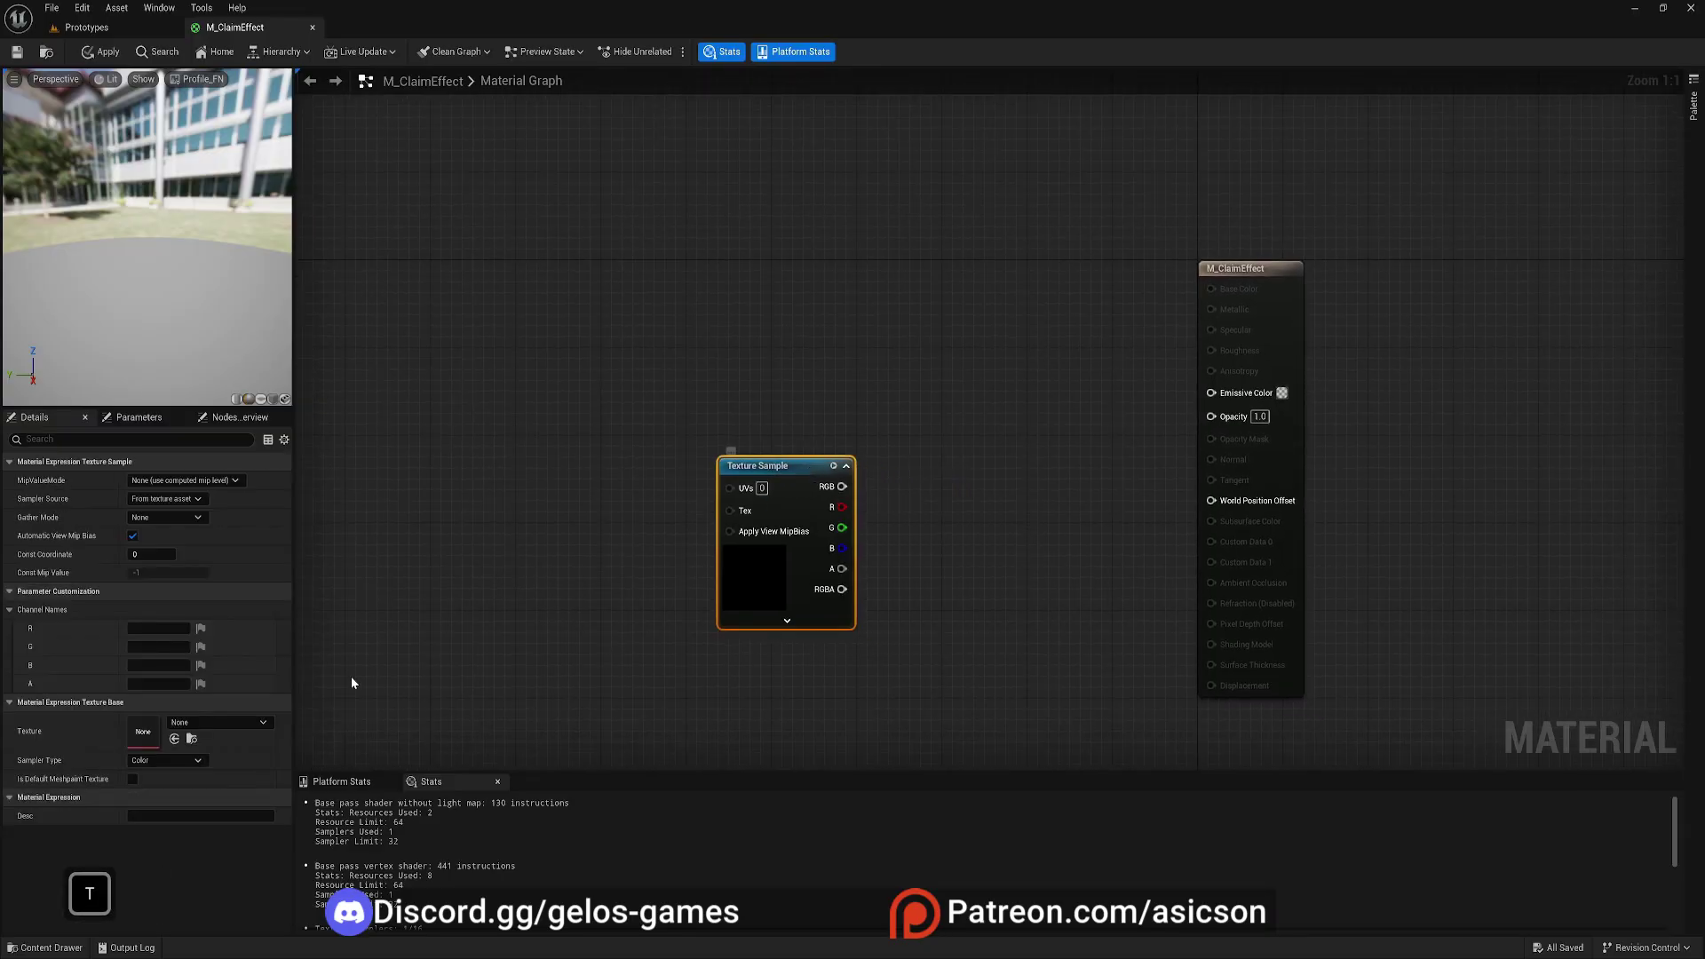
pyautogui.click(176, 761)
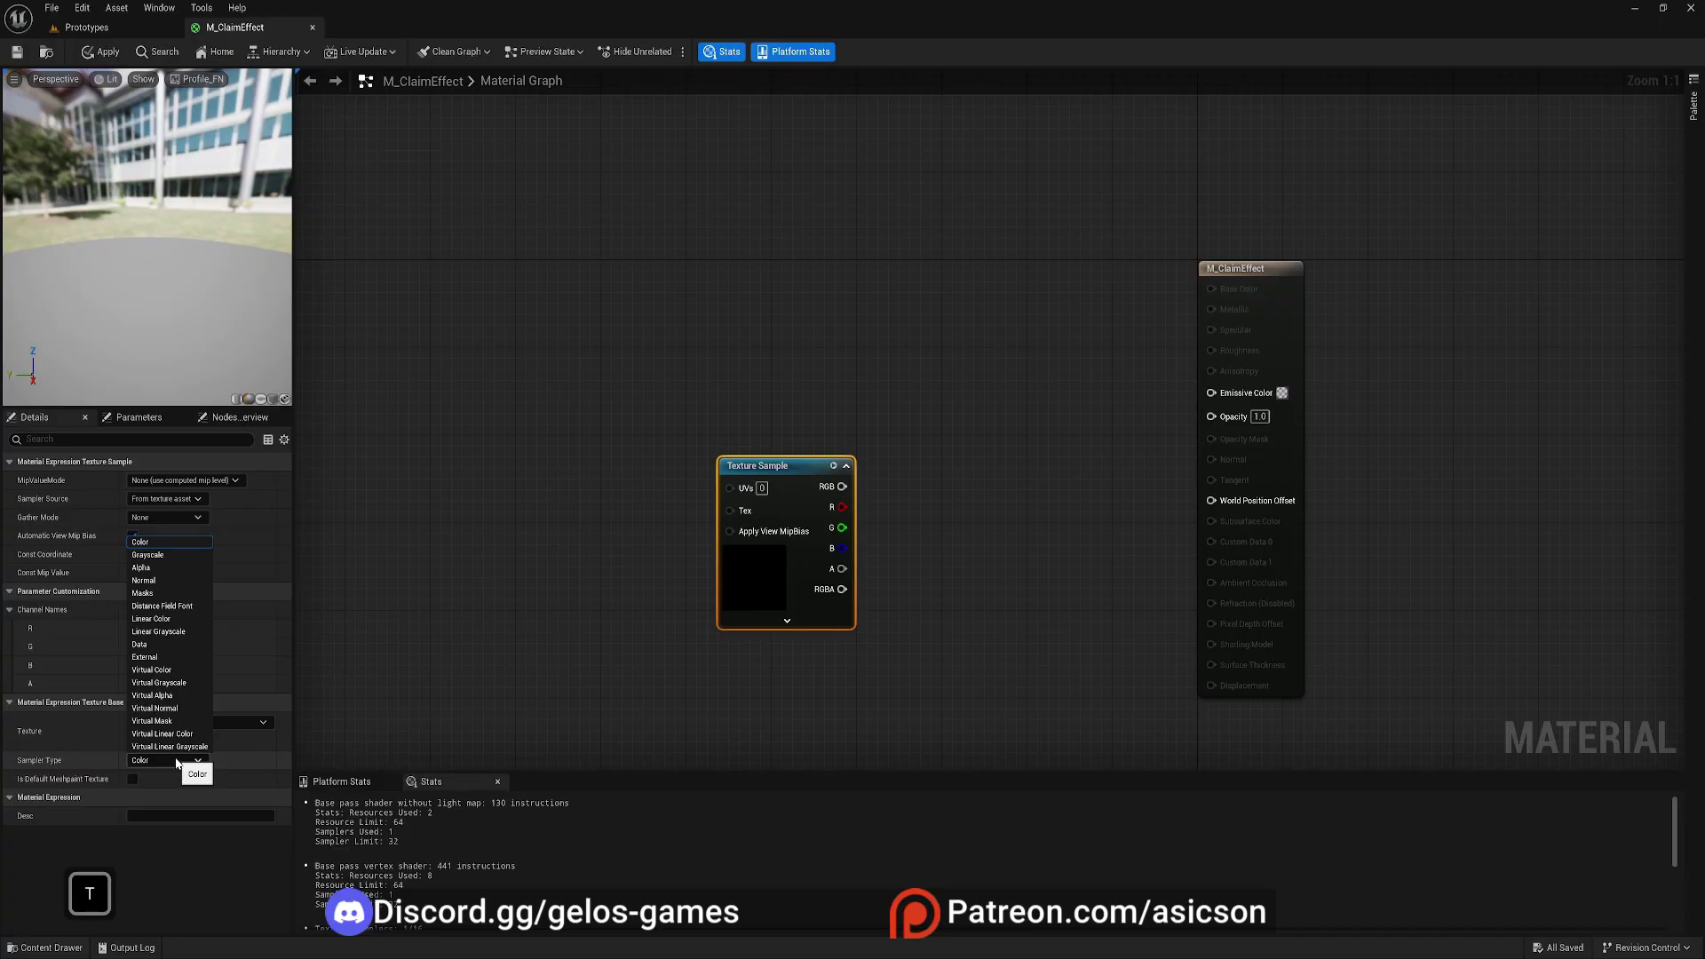
pyautogui.click(176, 762)
pyautogui.click(194, 723)
pyautogui.write('noise')
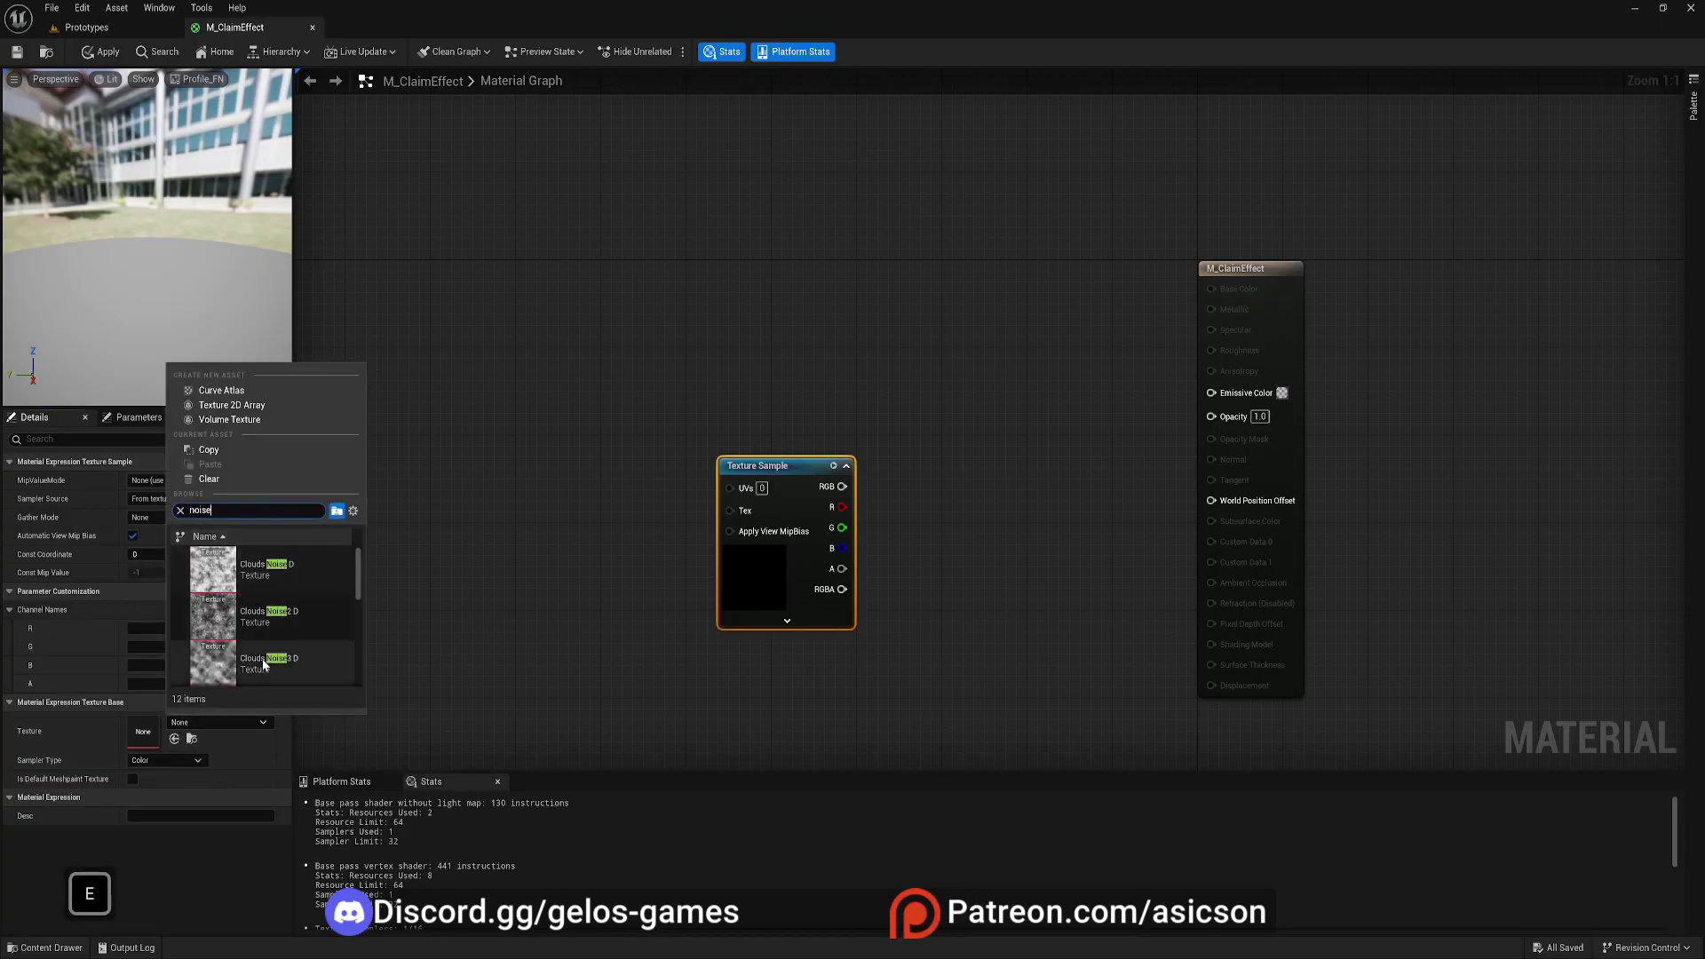
pyautogui.click(262, 672)
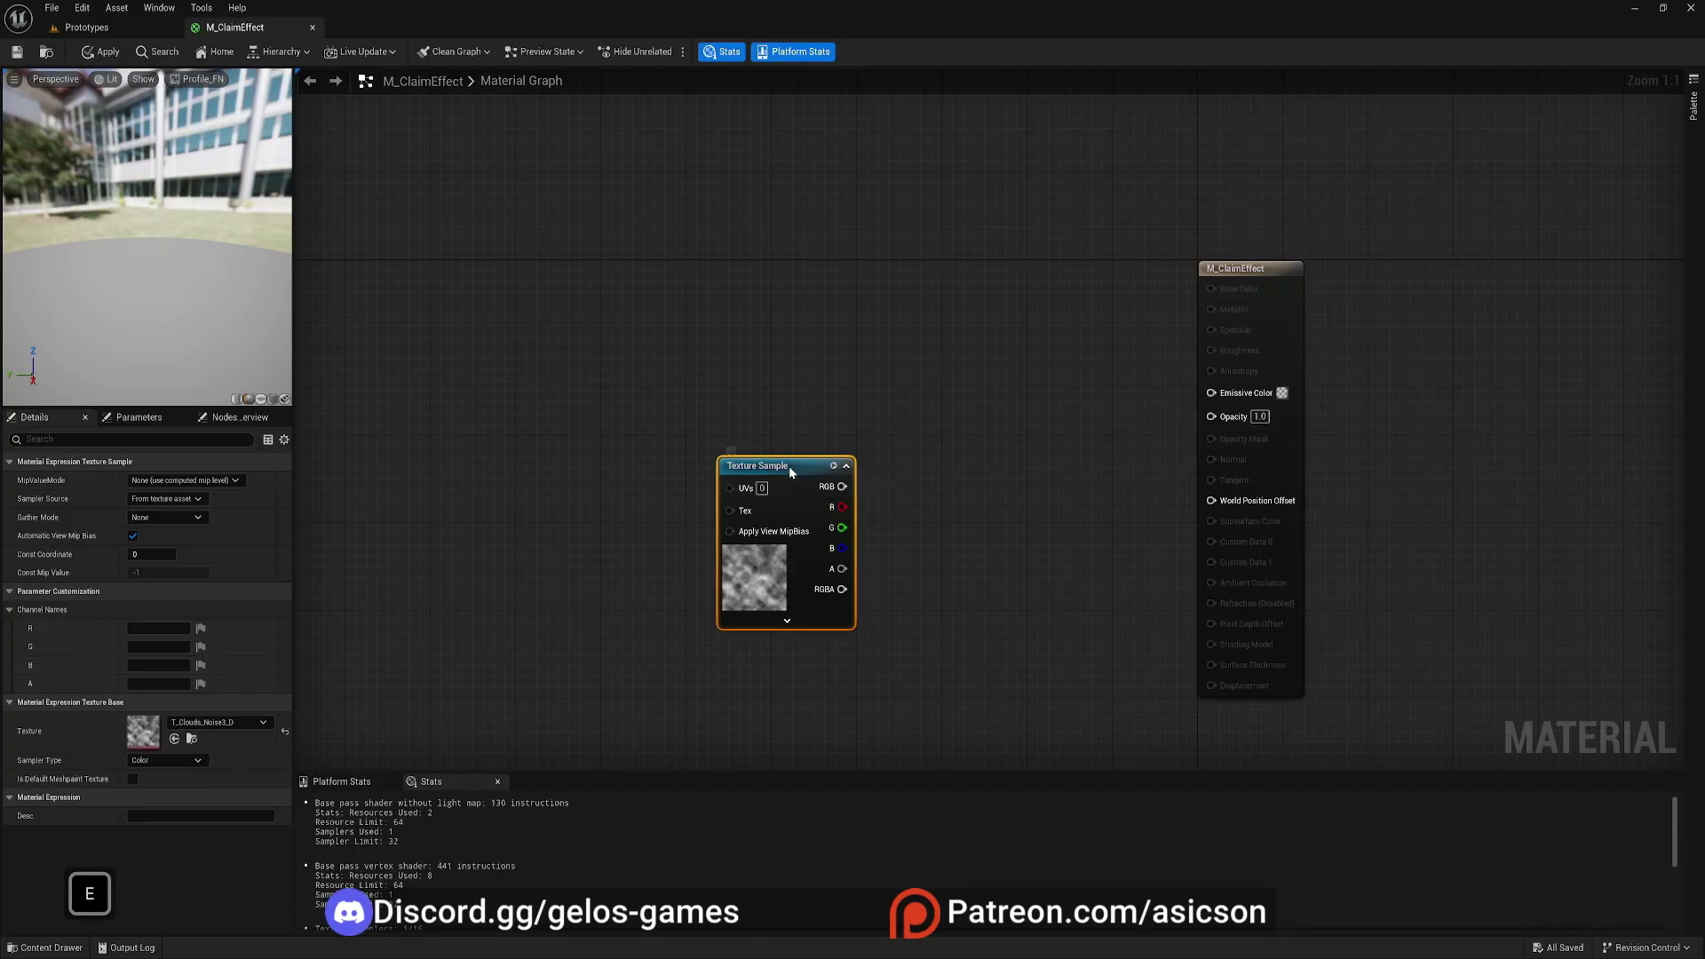
# - Add a Panner node and connect its output to the Texture Sample's UVs input
pyautogui.moveTo(487, 483); pyautogui.dragTo(677, 520, button='right')
pyautogui.click(678, 519)
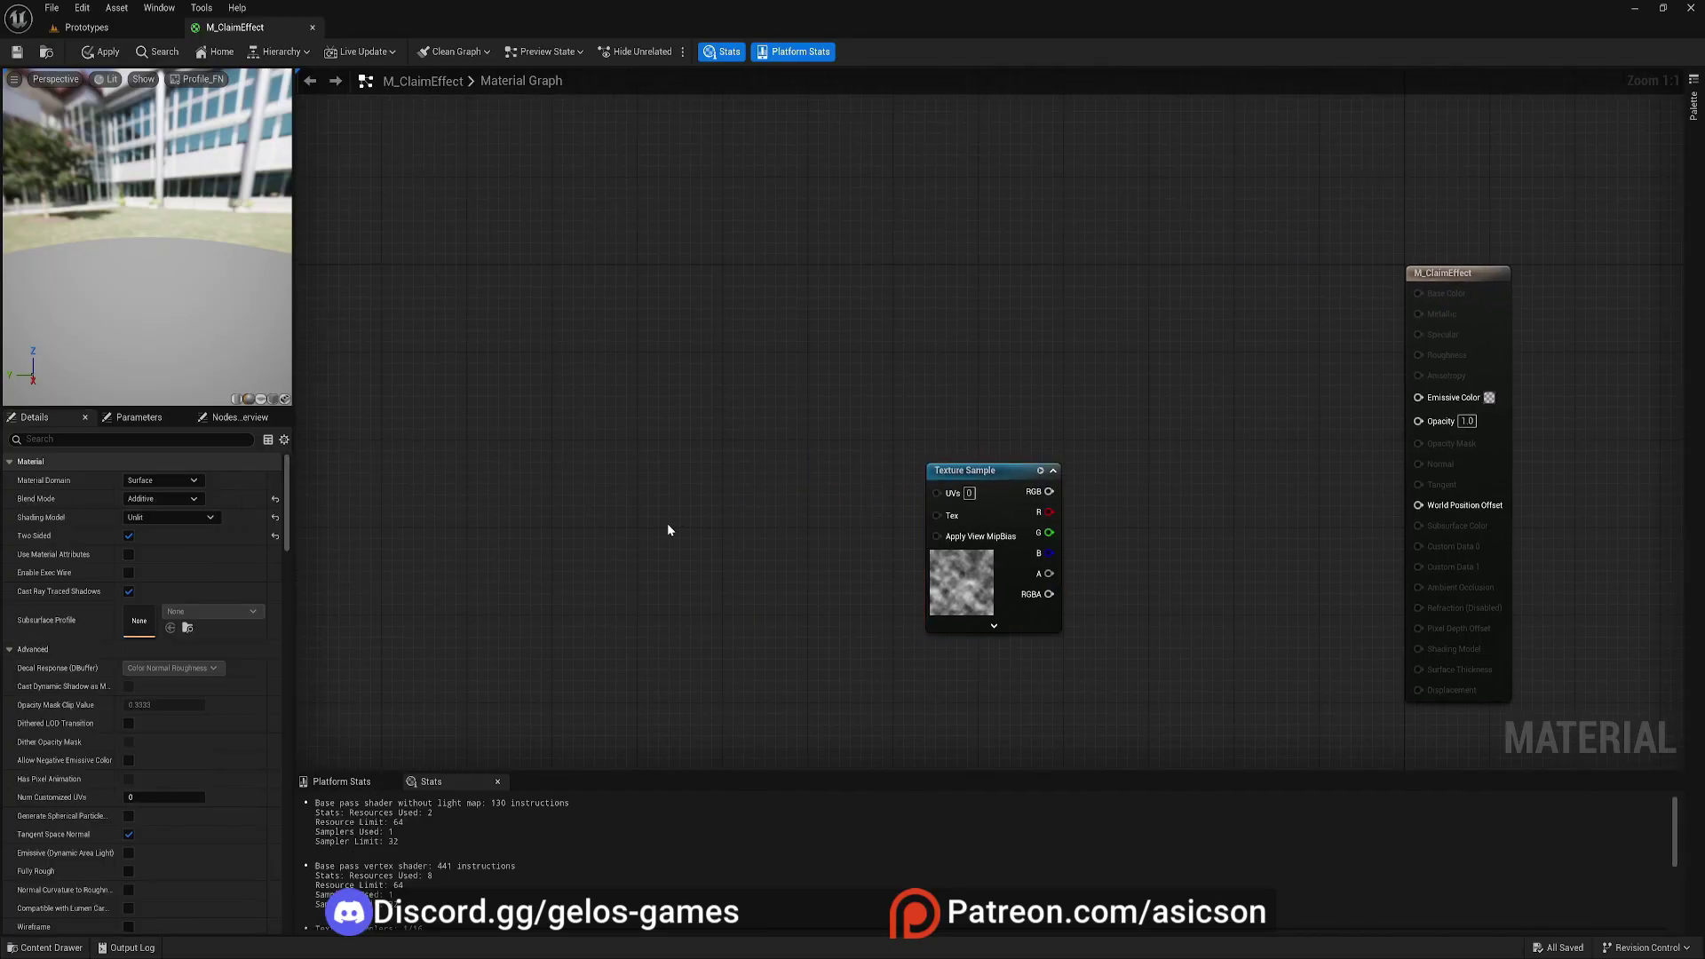
pyautogui.press('p')
pyautogui.click(647, 529)
pyautogui.moveTo(750, 546); pyautogui.dragTo(937, 491)
pyautogui.moveTo(712, 525); pyautogui.dragTo(841, 480)
# - Add a TexCoord node and route it through a new Multiply node into the Panner's Coordinate input
pyautogui.moveTo(330, 471); pyautogui.dragTo(499, 470, button='right')
pyautogui.press('u')
pyautogui.click(500, 470)
pyautogui.moveTo(555, 456); pyautogui.dragTo(451, 456)
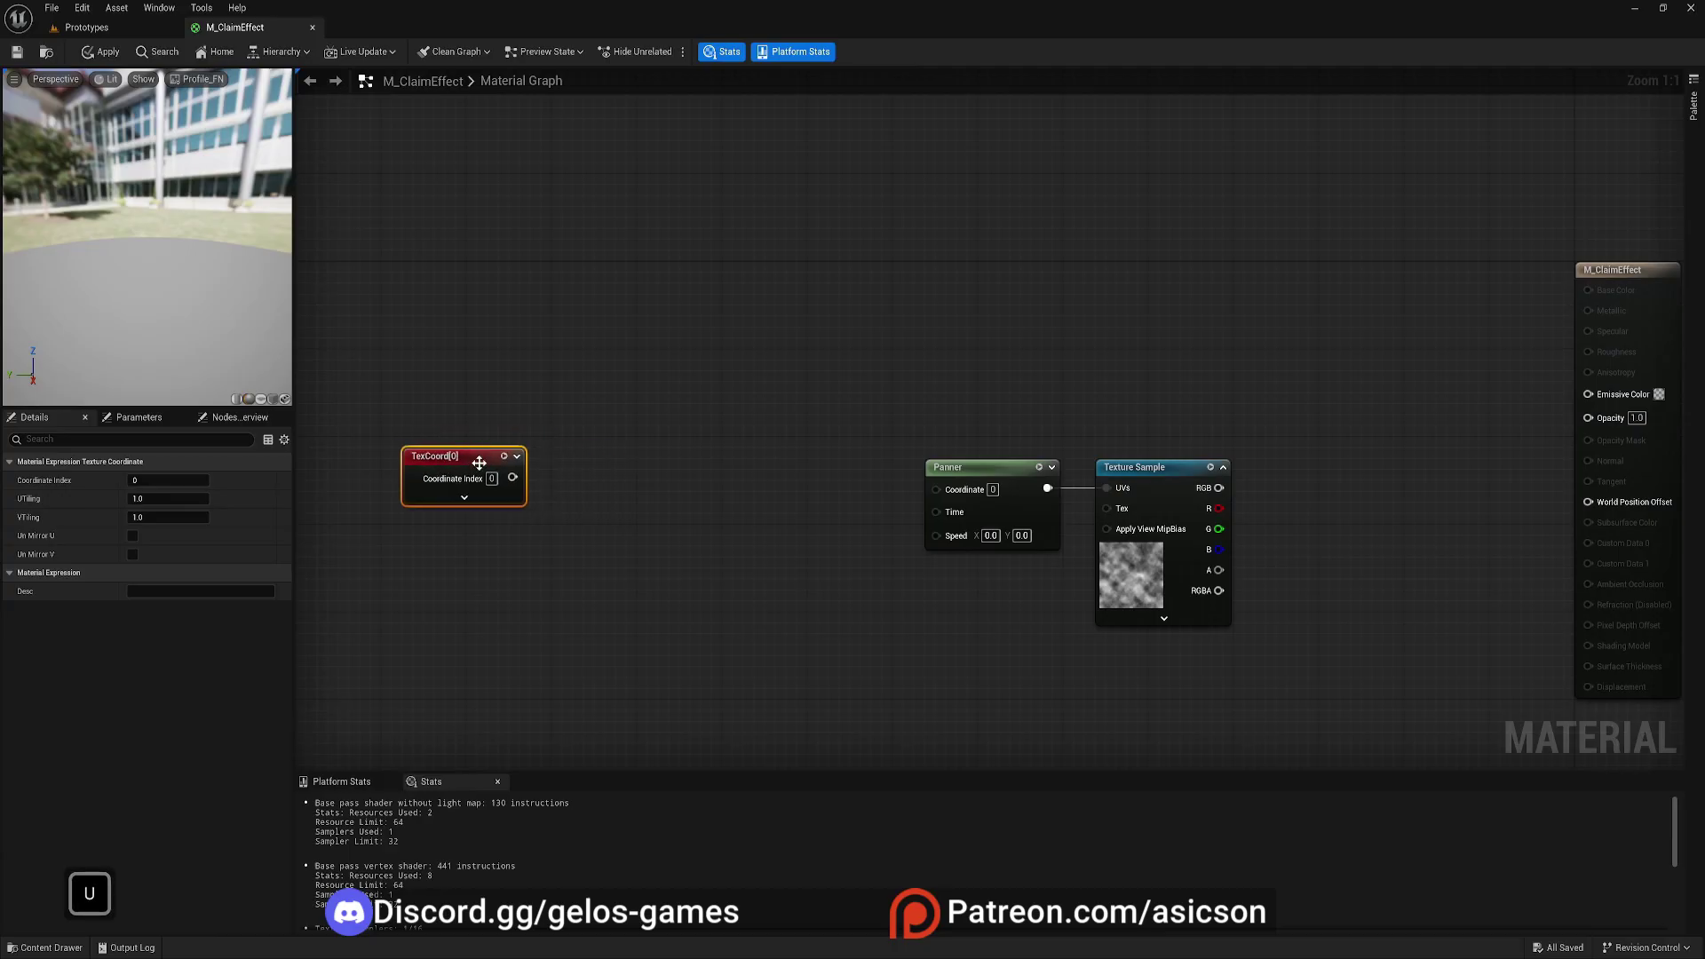
pyautogui.click(542, 482)
pyautogui.click(579, 482)
pyautogui.moveTo(512, 478); pyautogui.dragTo(646, 475)
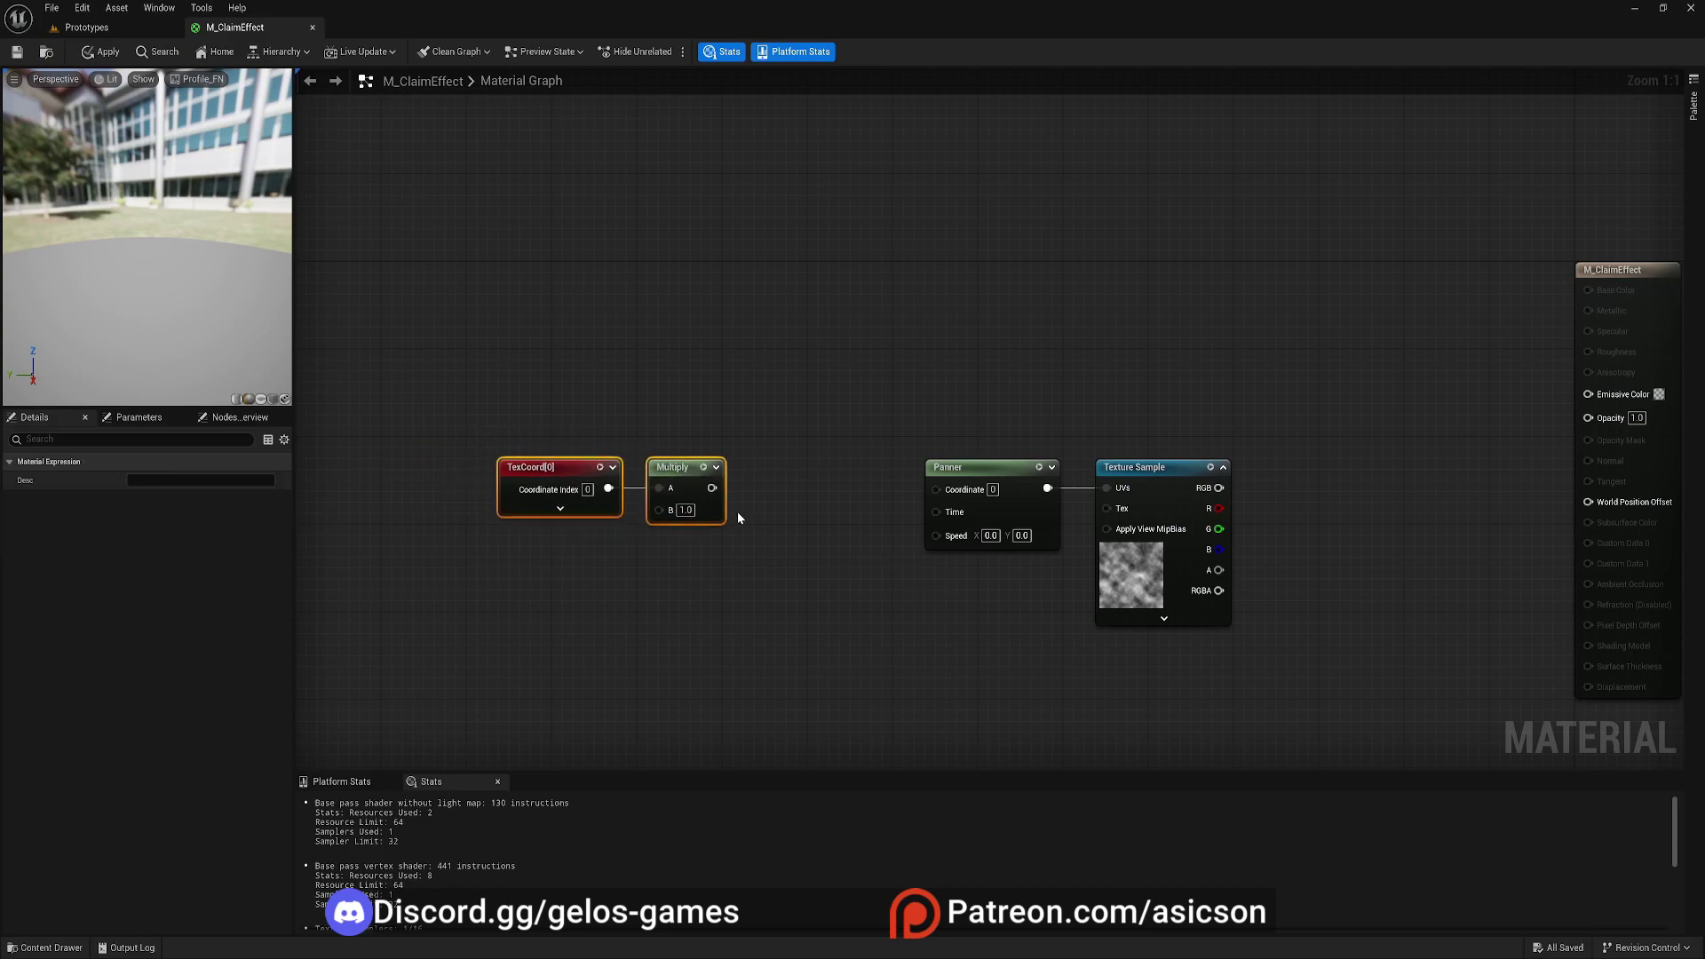
pyautogui.moveTo(940, 489); pyautogui.dragTo(937, 489)
pyautogui.moveTo(681, 477); pyautogui.dragTo(788, 479)
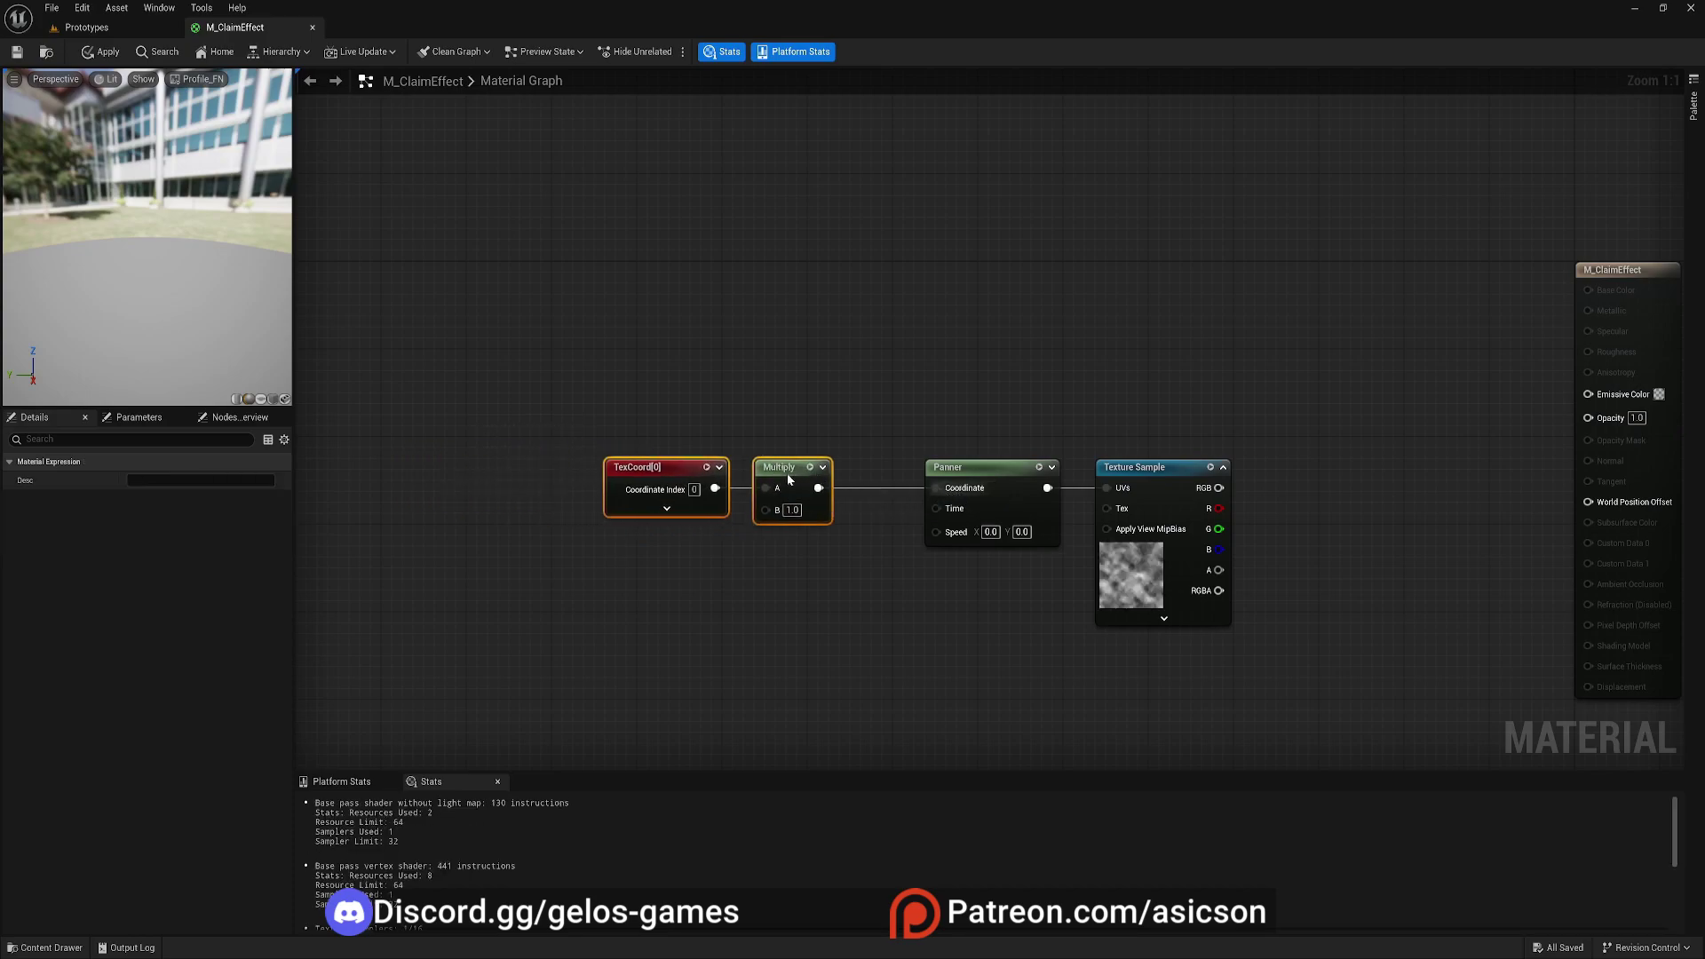
# - Add an AppendVector node below TexCoord and connect it to the Multiply node's B input
pyautogui.moveTo(711, 578); pyautogui.dragTo(771, 561, button='right')
pyautogui.rightClick(724, 568)
pyautogui.write('app')
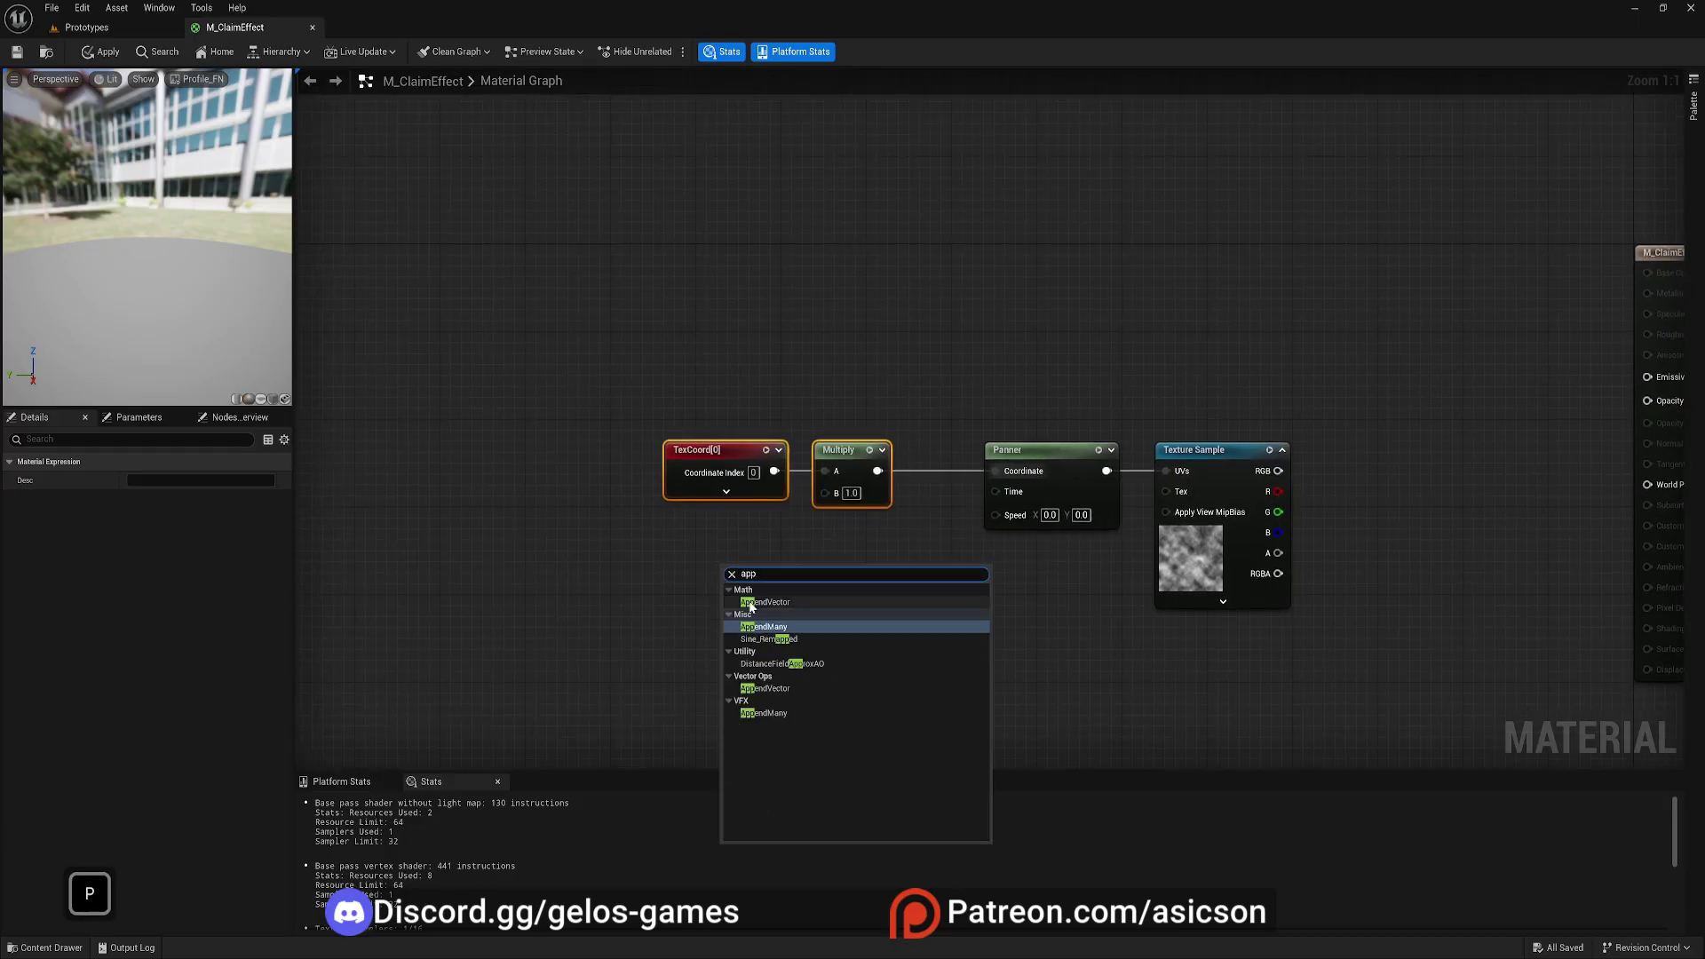
pyautogui.click(751, 604)
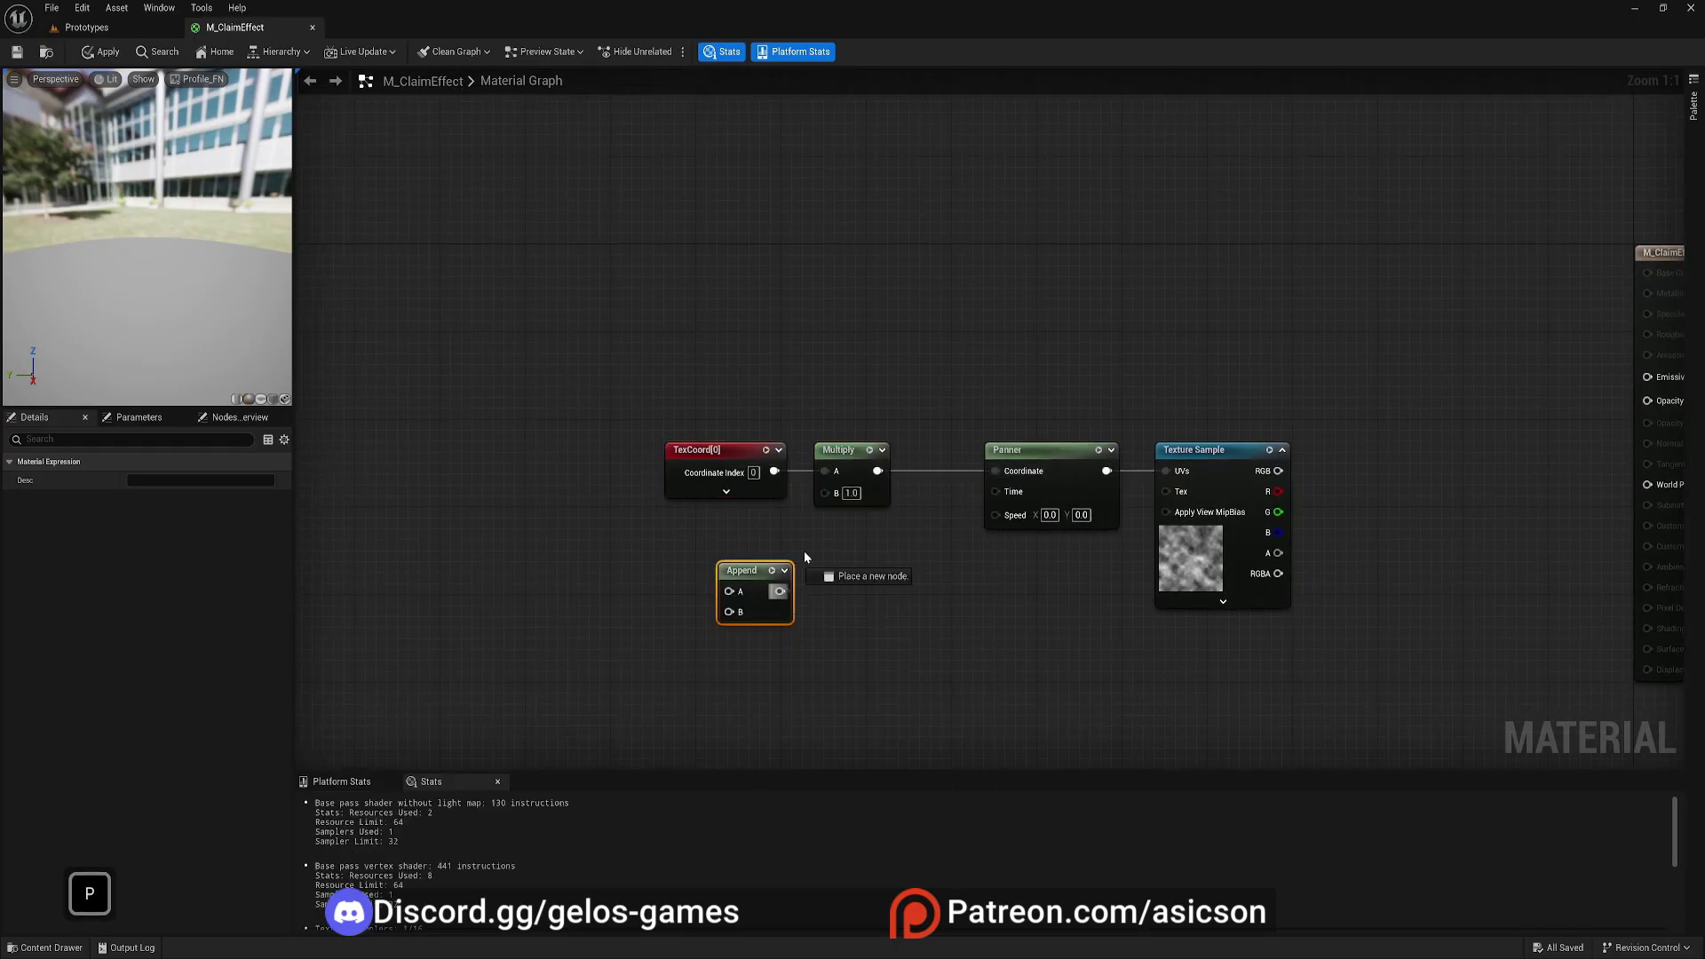
pyautogui.moveTo(822, 499); pyautogui.dragTo(825, 494)
# - Create two scalar parameters named NoiseScaleX and NoiseScaleY beside the Append node
pyautogui.moveTo(613, 595); pyautogui.dragTo(796, 554, button='right')
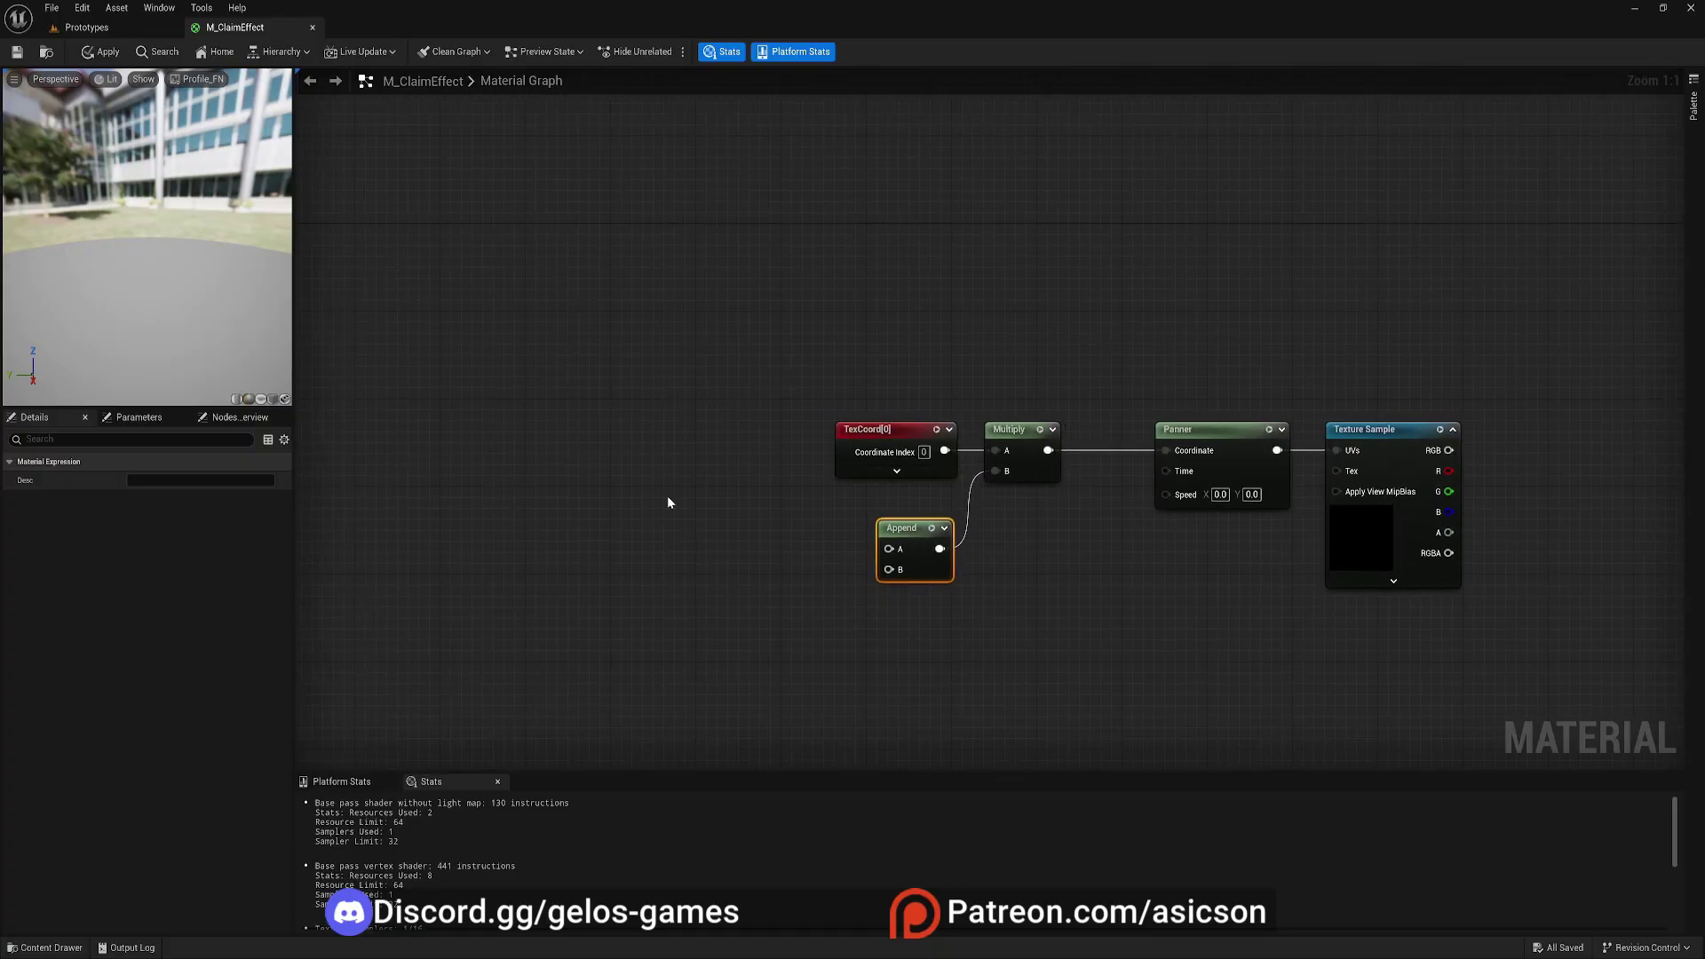
pyautogui.moveTo(669, 694); pyautogui.dragTo(724, 609, button='right')
pyautogui.click(698, 573)
pyautogui.write('NoiseScaleX')
pyautogui.press('Return')
pyautogui.click(723, 609)
pyautogui.write('NoiseScaleY')
pyautogui.press('Return')
# - Set both noise scale defaults to 1 and connect NoiseScaleX and NoiseScaleY to the Append's A and B inputs
pyautogui.moveTo(760, 624); pyautogui.dragTo(730, 602)
pyautogui.click(767, 552)
pyautogui.write('1')
pyautogui.click(767, 617)
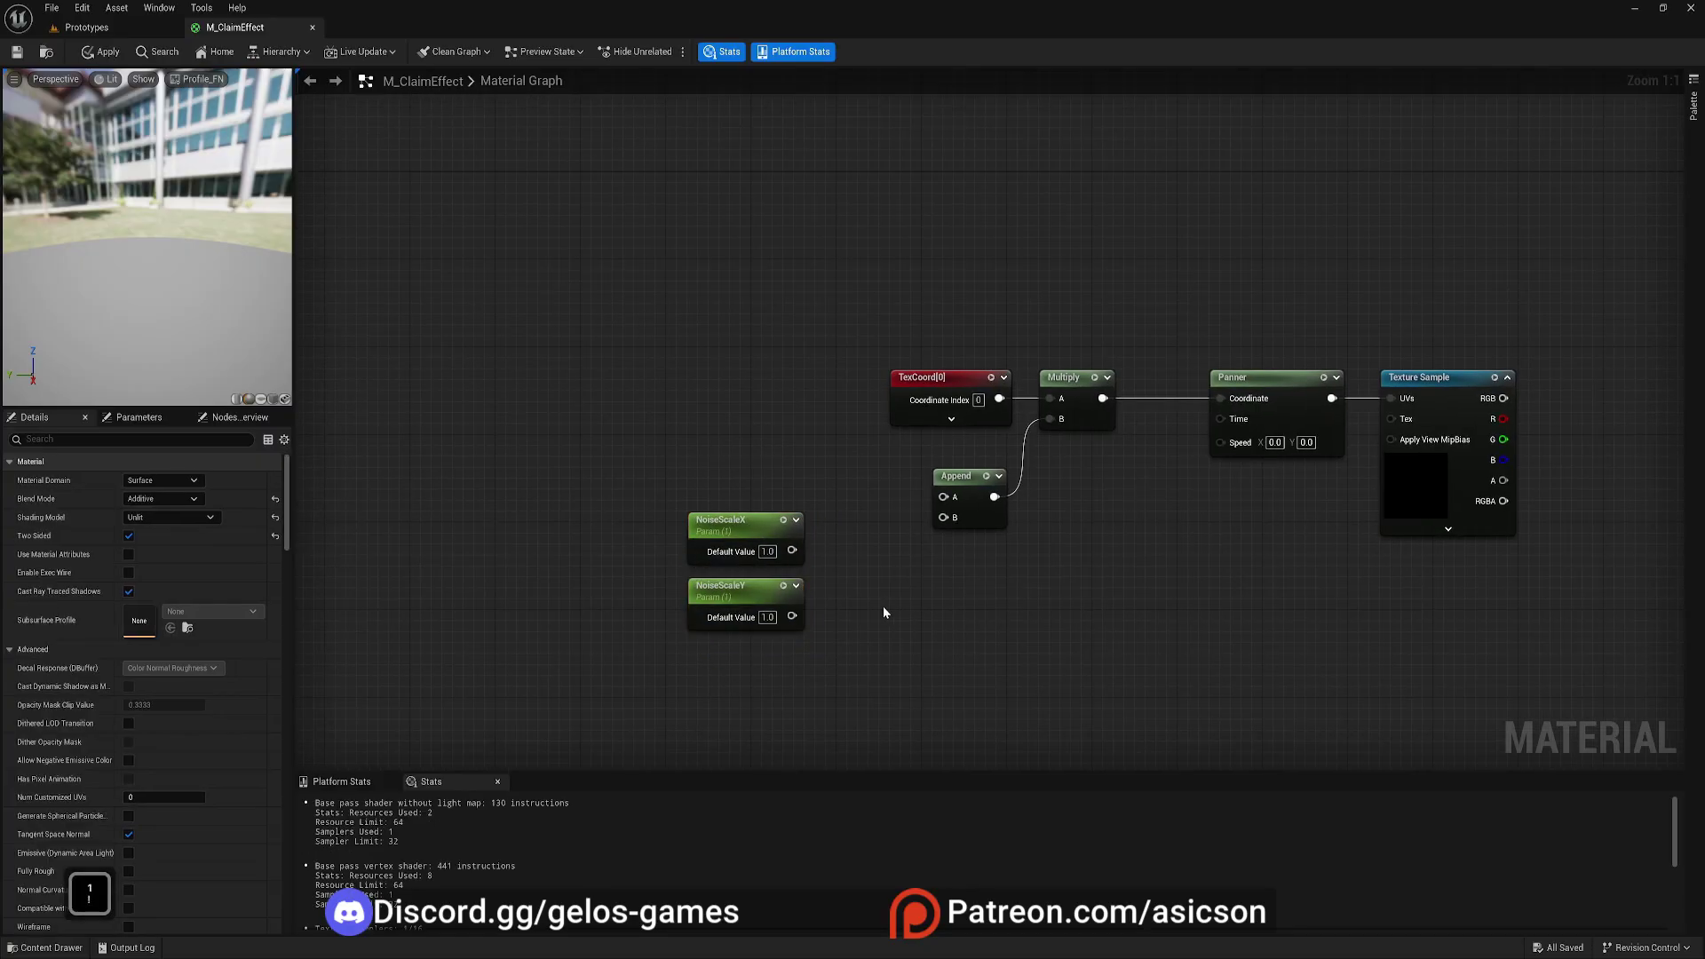
pyautogui.moveTo(791, 552); pyautogui.dragTo(791, 616)
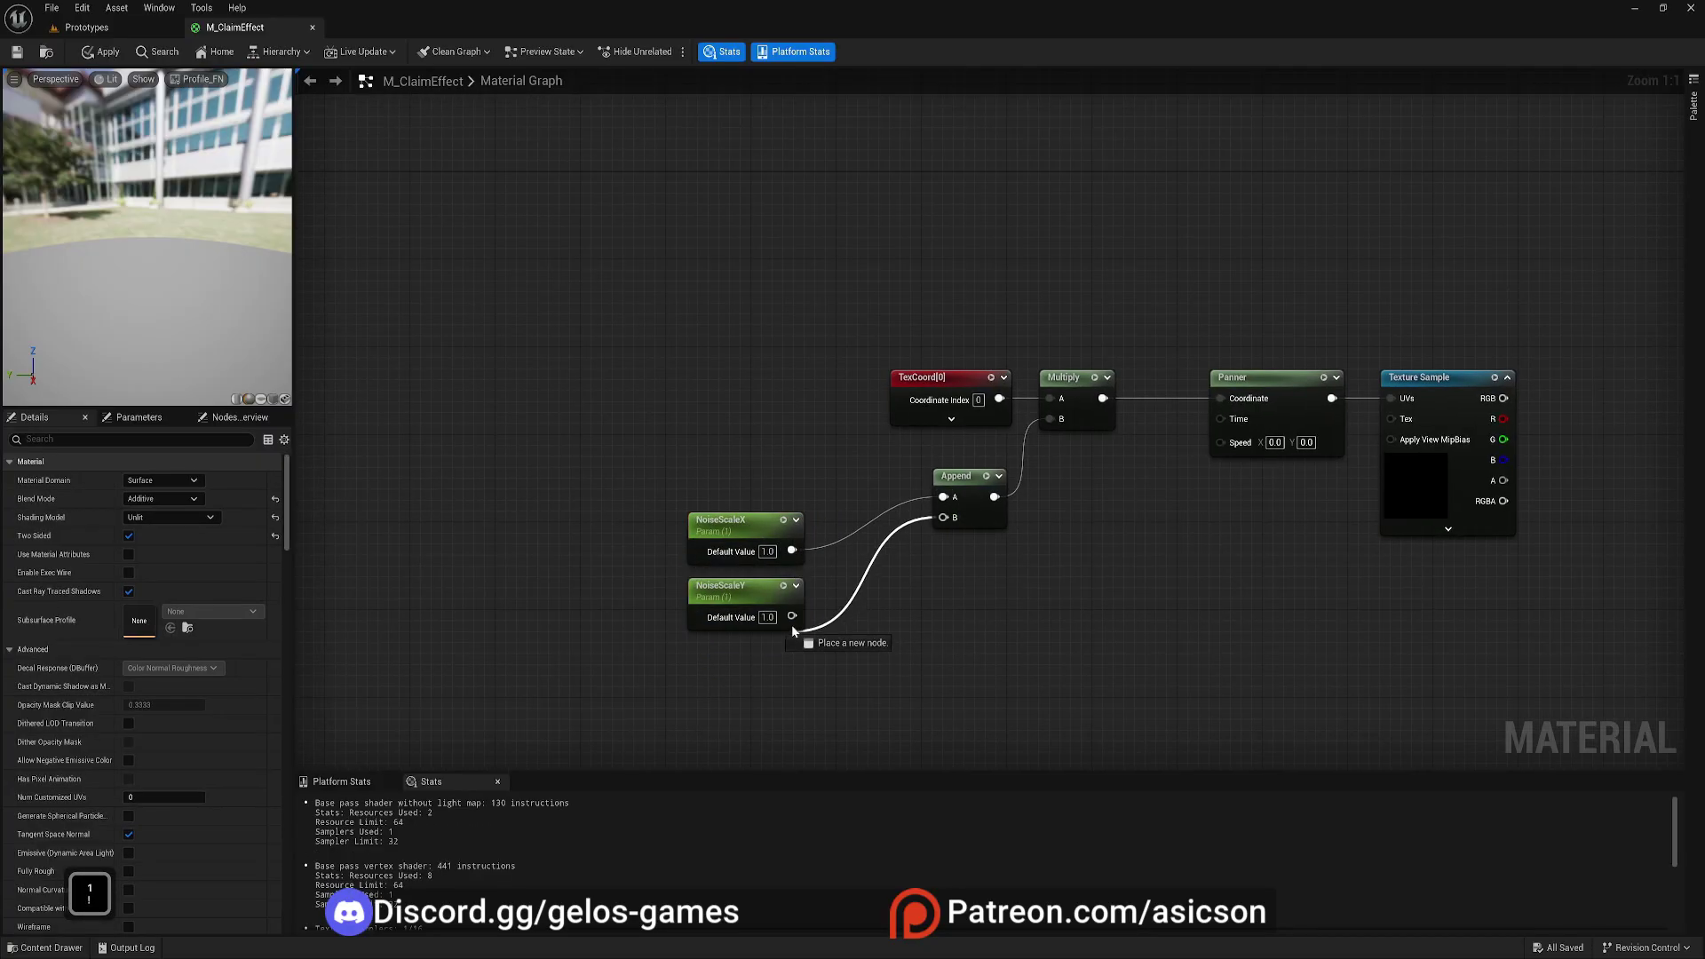
pyautogui.moveTo(696, 664); pyautogui.dragTo(862, 472)
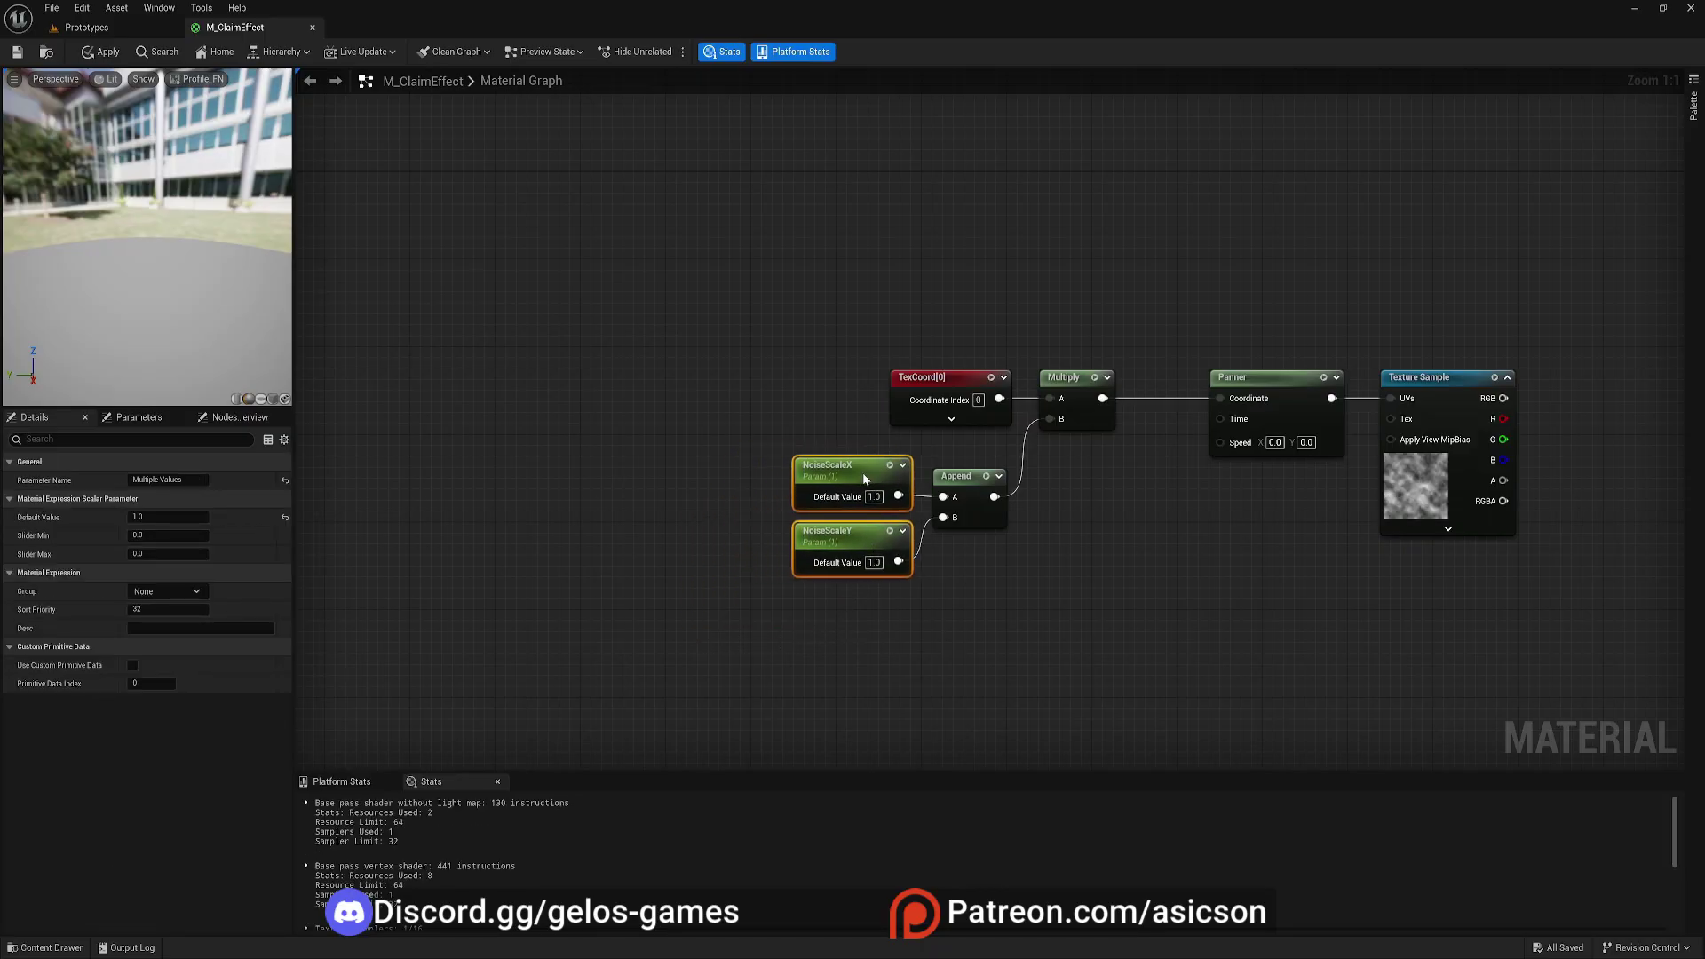
# - Add a second AppendVector node below the Panner and connect it to the Panner's Speed input
pyautogui.moveTo(1057, 579); pyautogui.dragTo(918, 563, button='right')
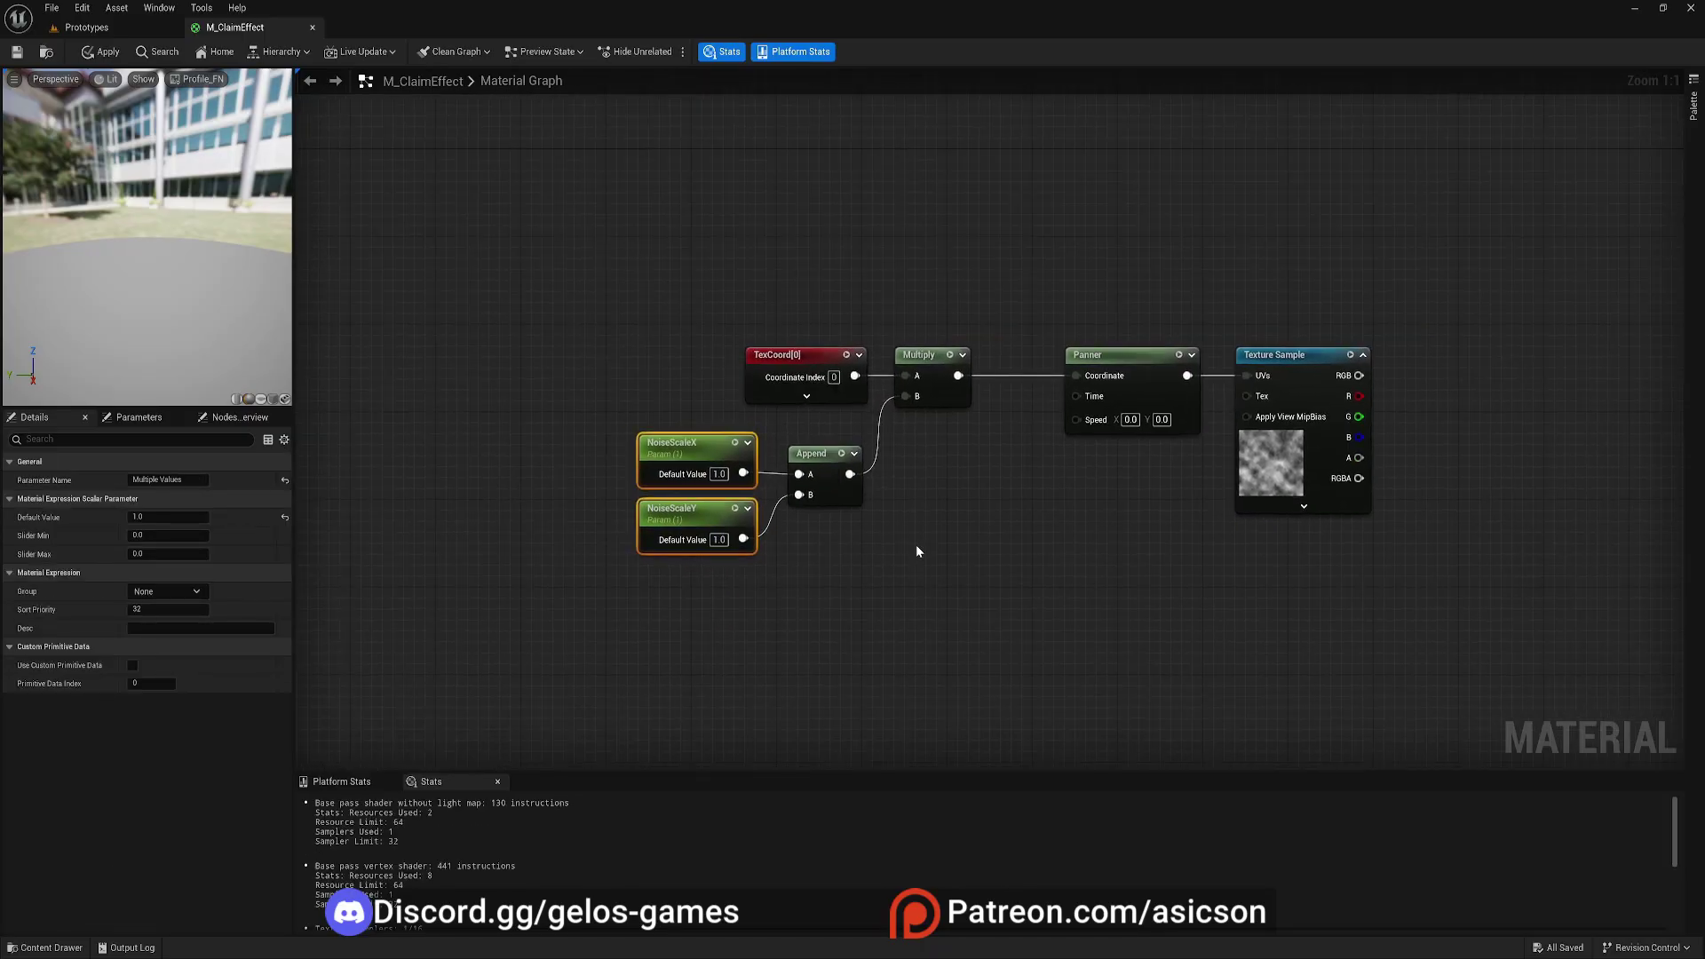
pyautogui.rightClick(917, 545)
pyautogui.write('app')
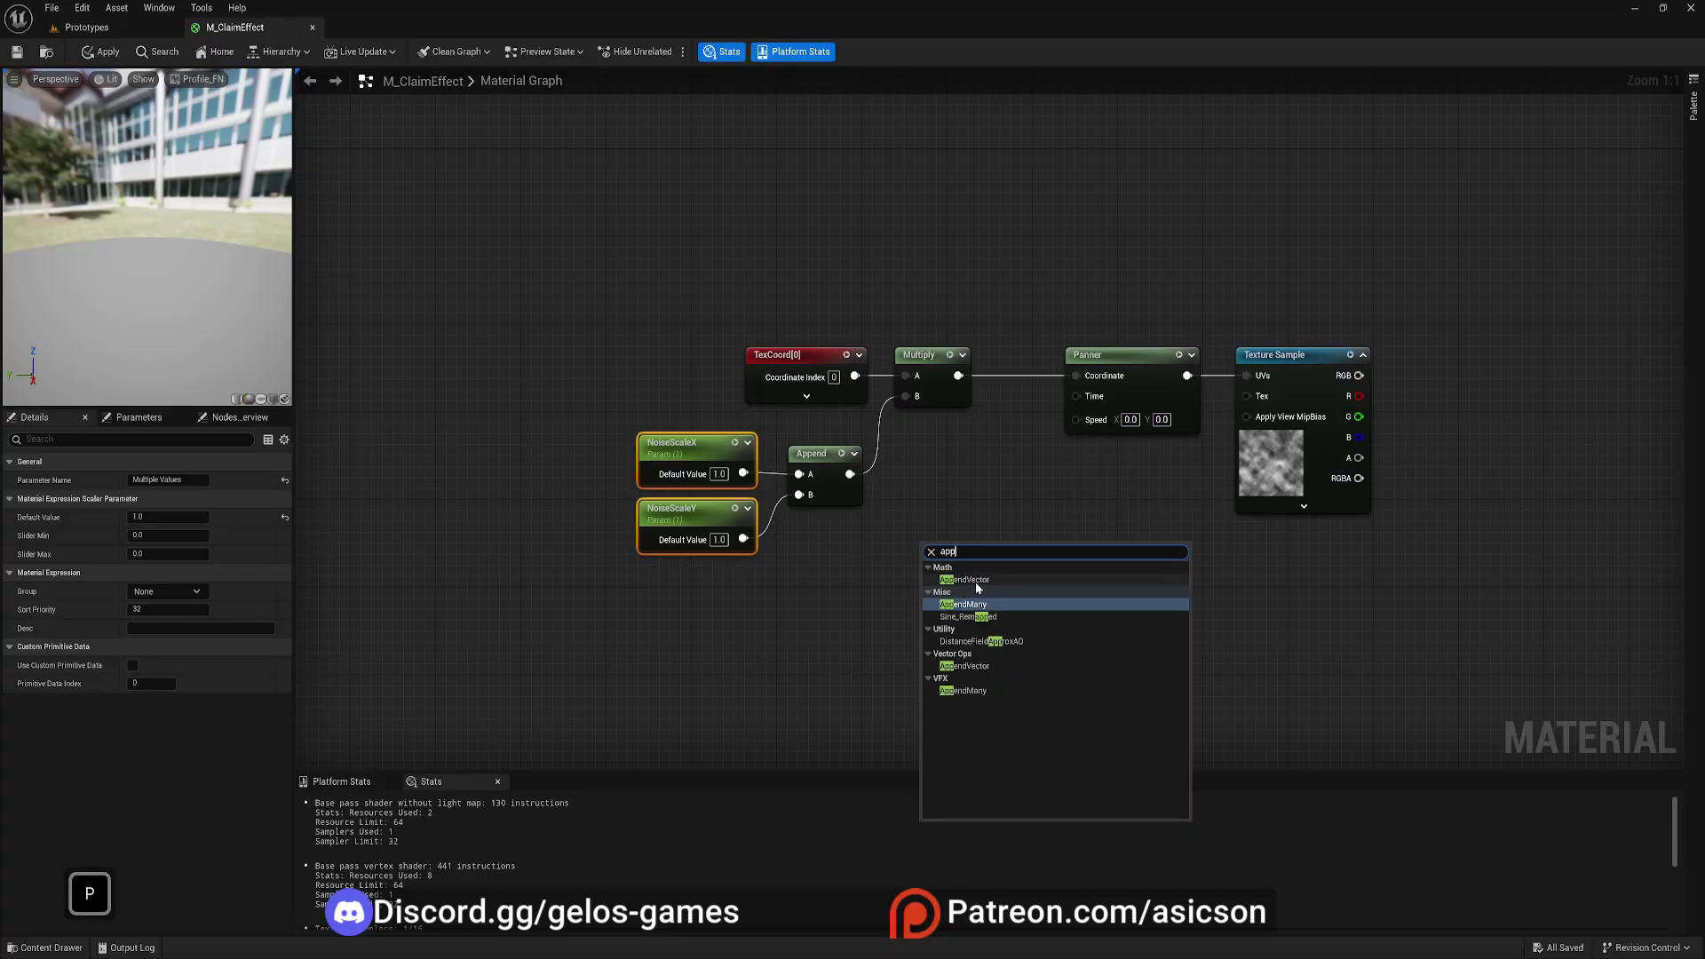
pyautogui.press('Return')
pyautogui.moveTo(986, 560); pyautogui.dragTo(1159, 424)
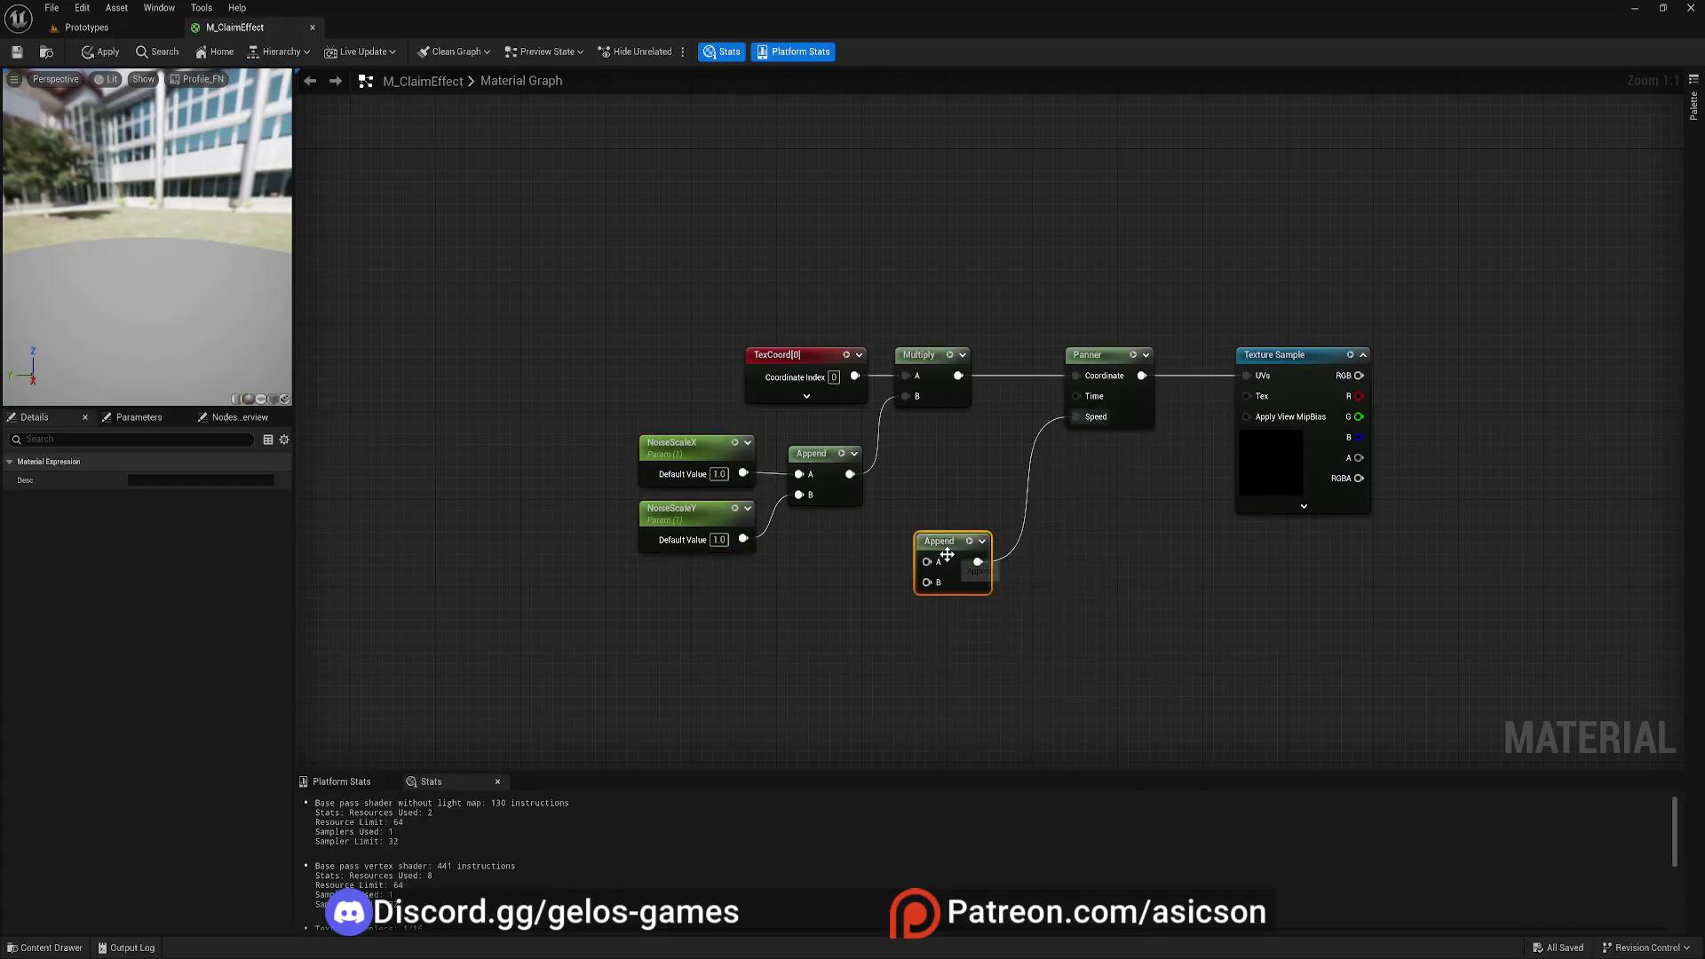
pyautogui.moveTo(954, 550); pyautogui.dragTo(1007, 540)
# - Create two scalar parameters named NoiseSpeedX and NoiseSpeedY beside the second Append node
pyautogui.moveTo(1007, 540); pyautogui.dragTo(1064, 511, button='right')
pyautogui.click(880, 551)
pyautogui.write('NoiseSpeedX')
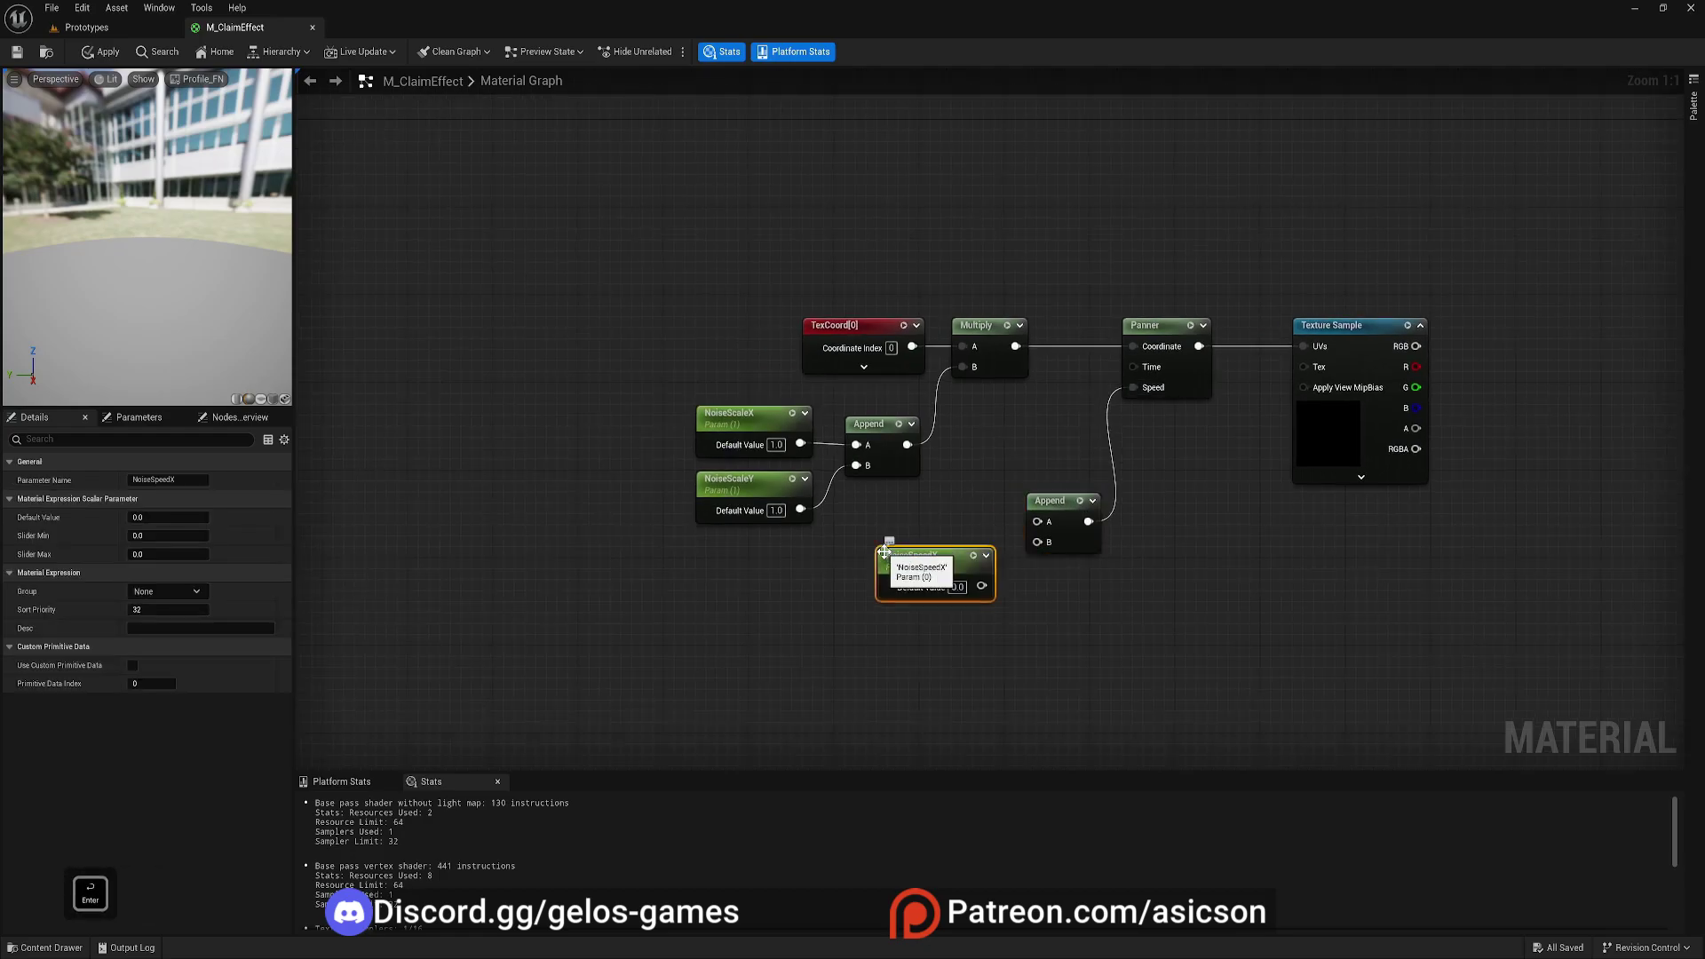
pyautogui.click(906, 619)
pyautogui.write('NoiseSpeedY')
pyautogui.press('Return')
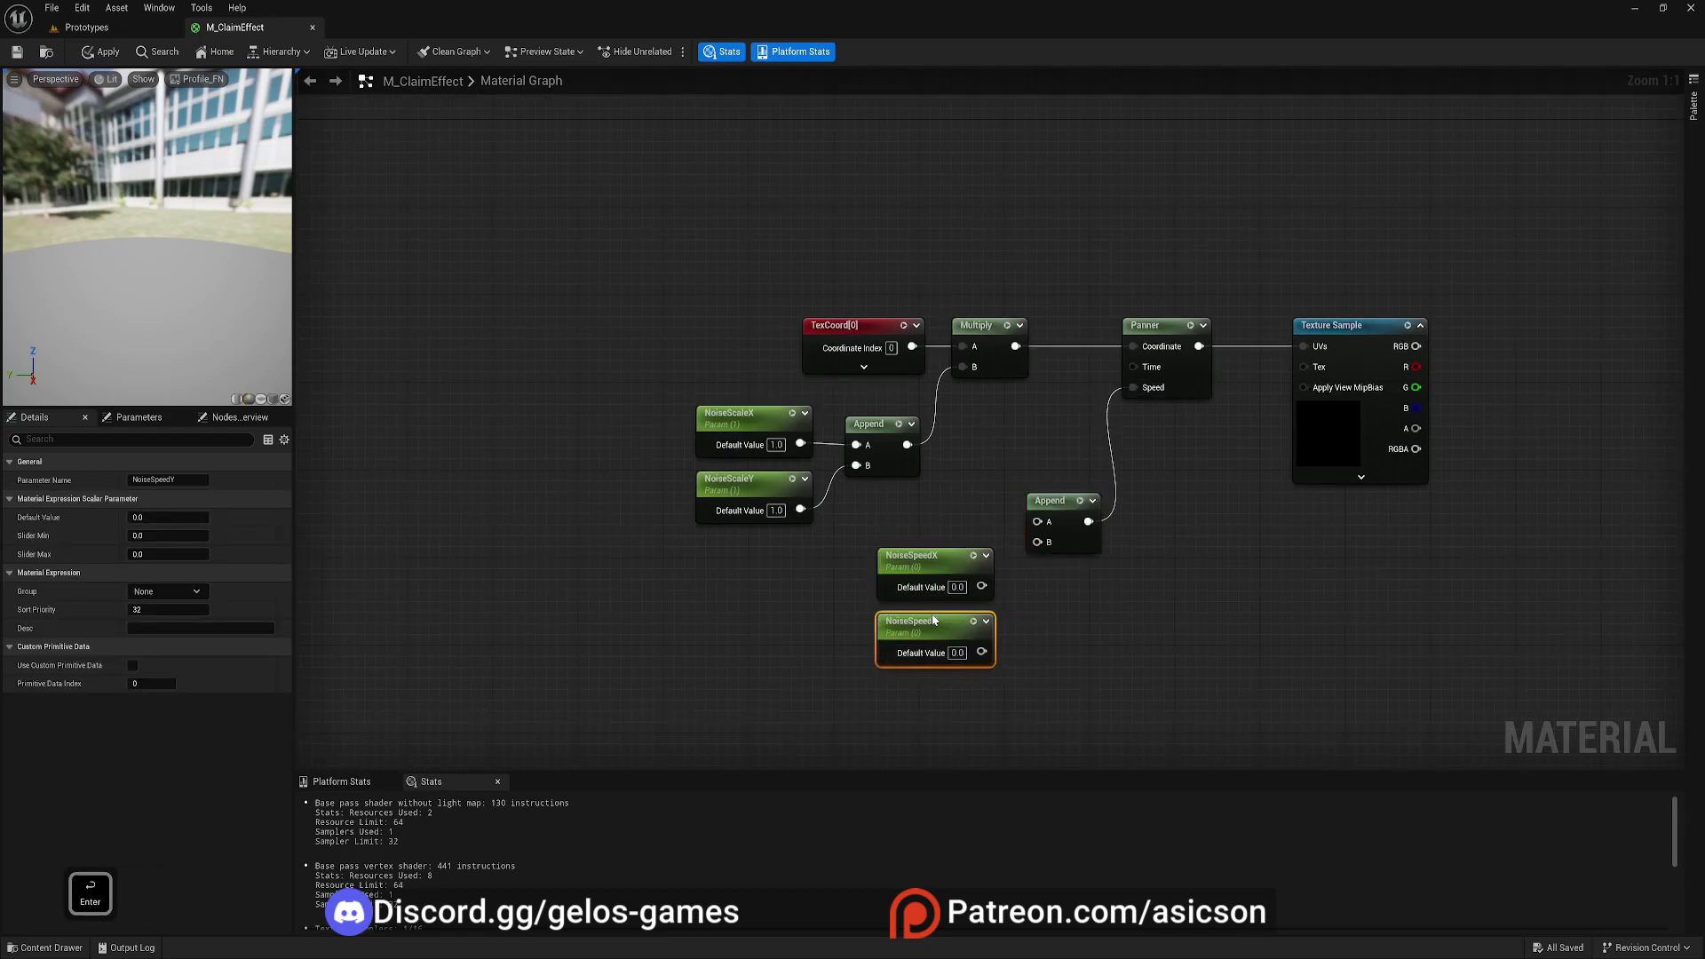
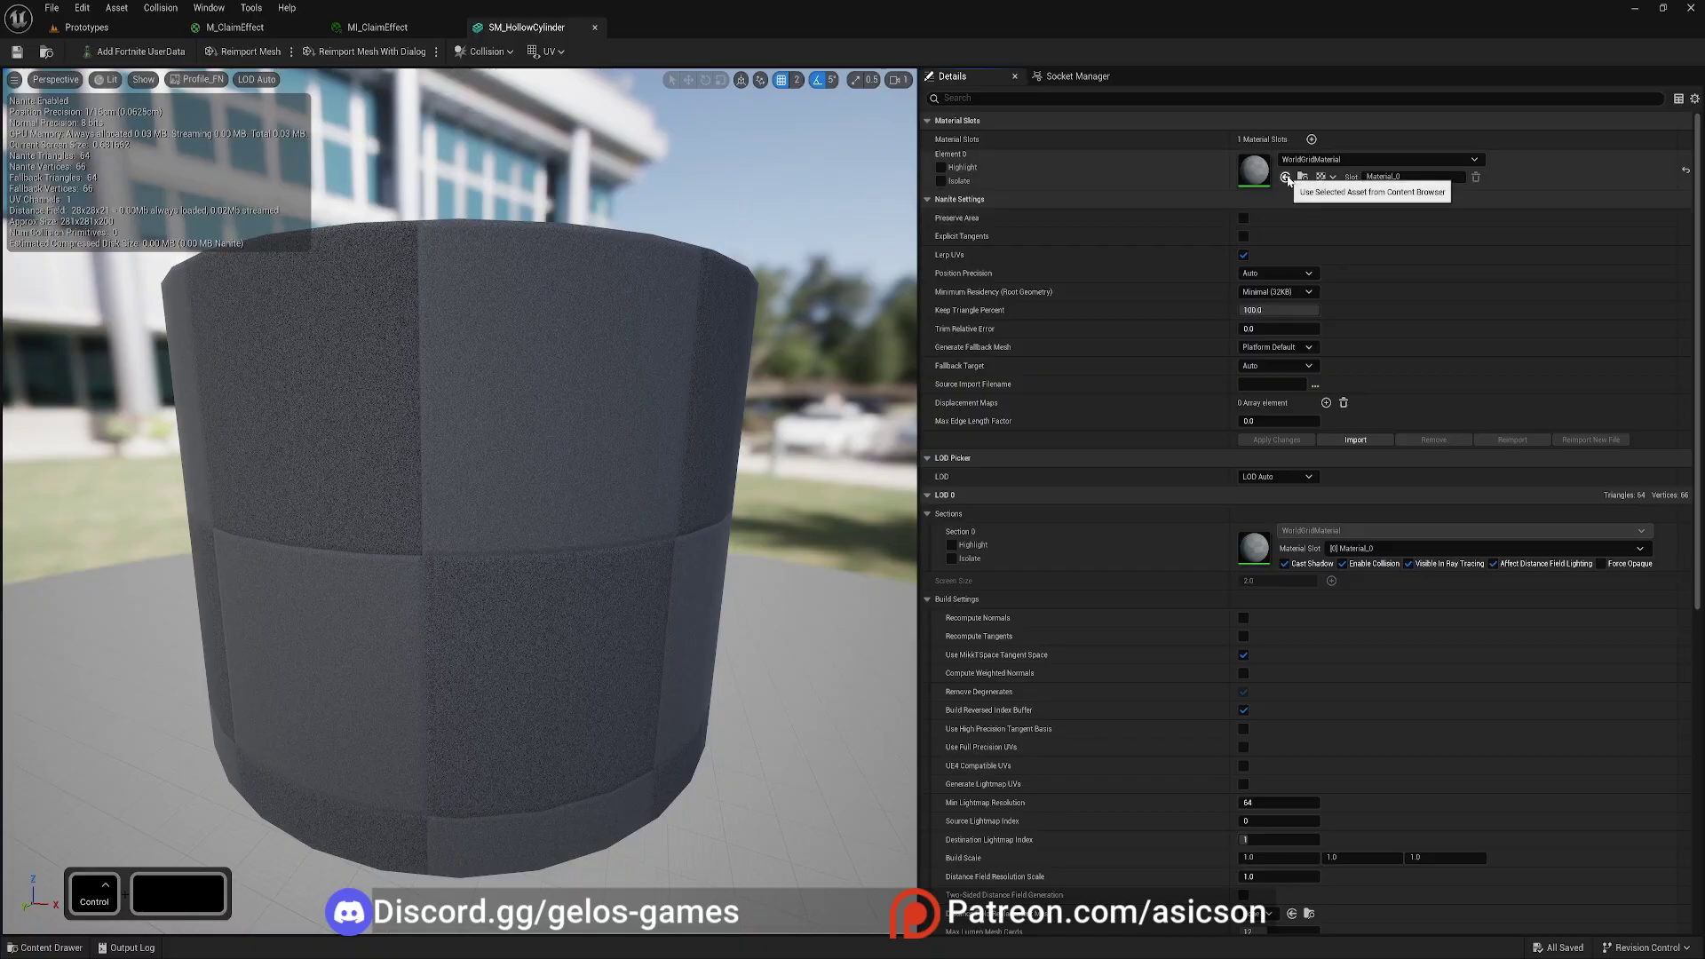
# - Assign the MI_ClaimEffect material instance to SM_HollowCylinder's material slot and save the mesh
pyautogui.hotkey('ctrl', 'space')
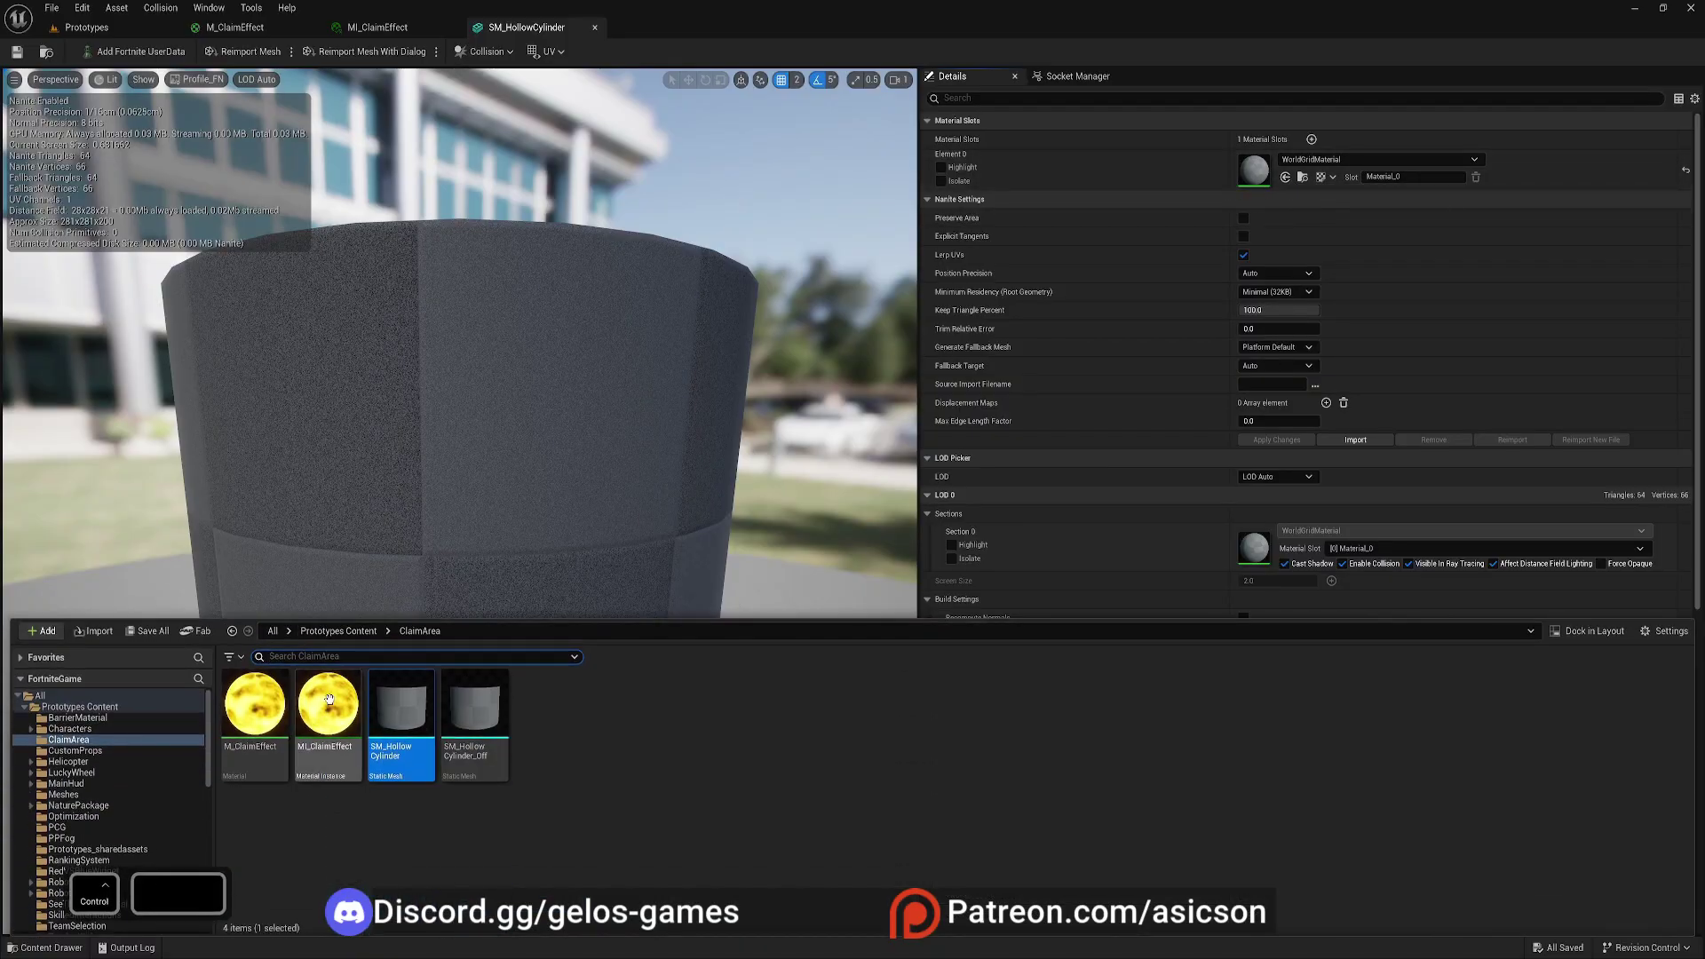
pyautogui.moveTo(328, 804); pyautogui.dragTo(1276, 195)
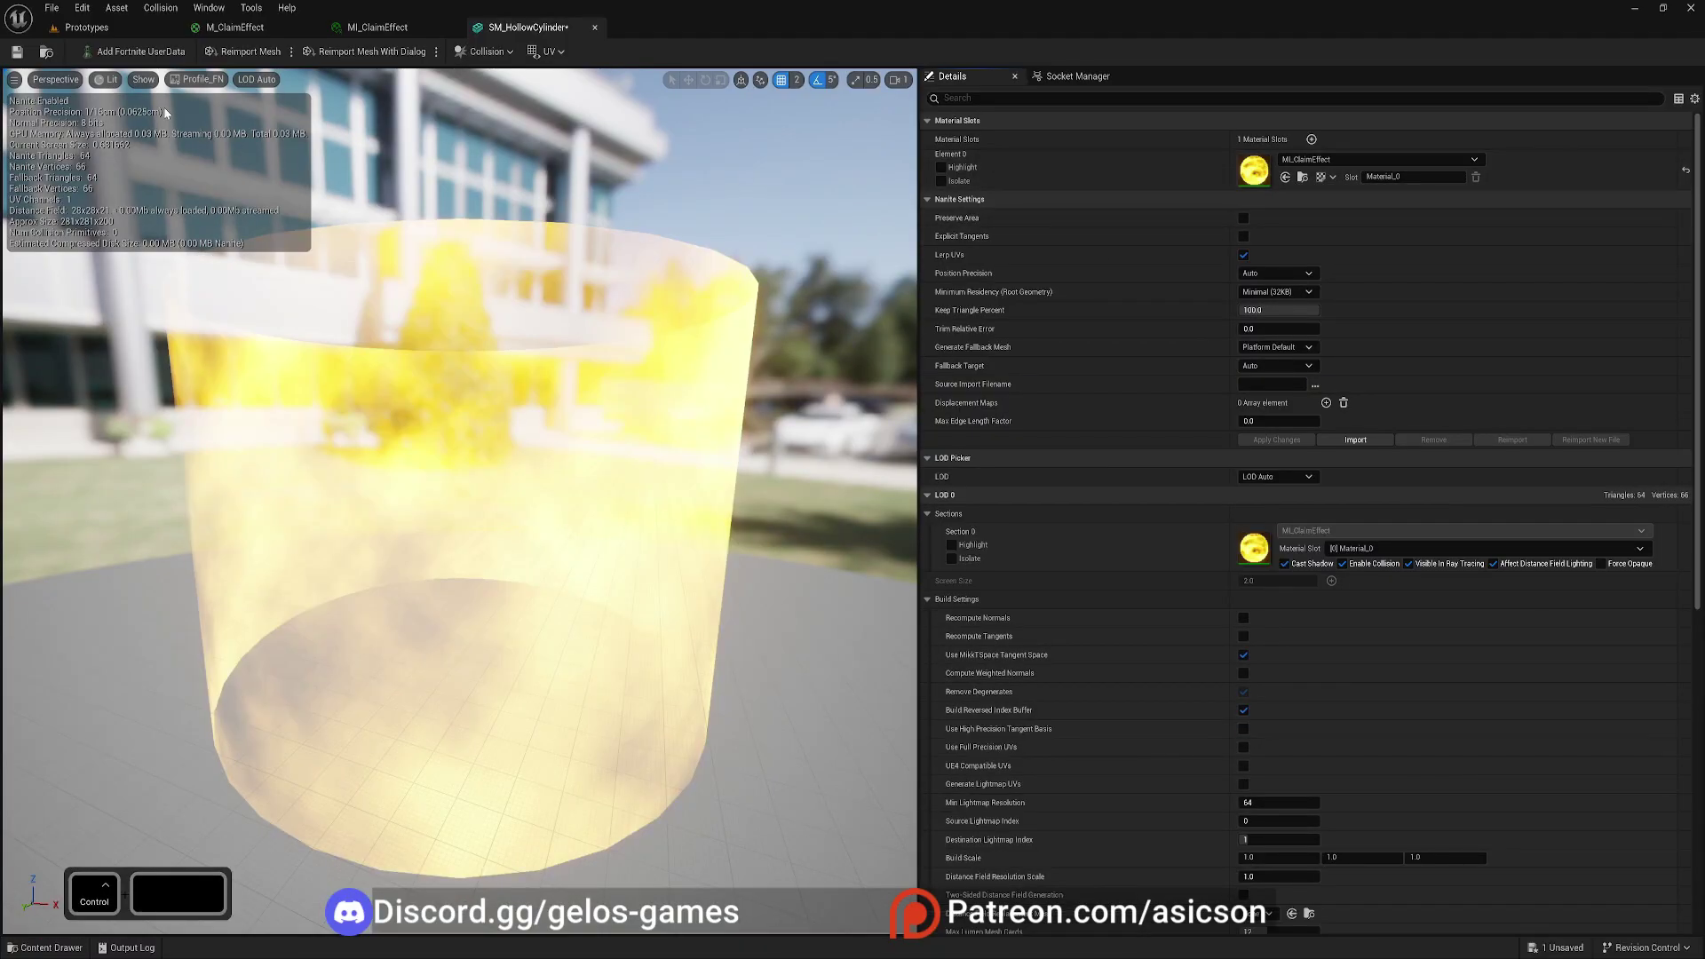
pyautogui.click(17, 52)
# - Open SM_HollowCylinder_Off, duplicate the MI_ClaimEffect instance as MI_ClaimEffect_Off, and assign the copy to the mesh's material slot
pyautogui.hotkey('ctrl', 'space')
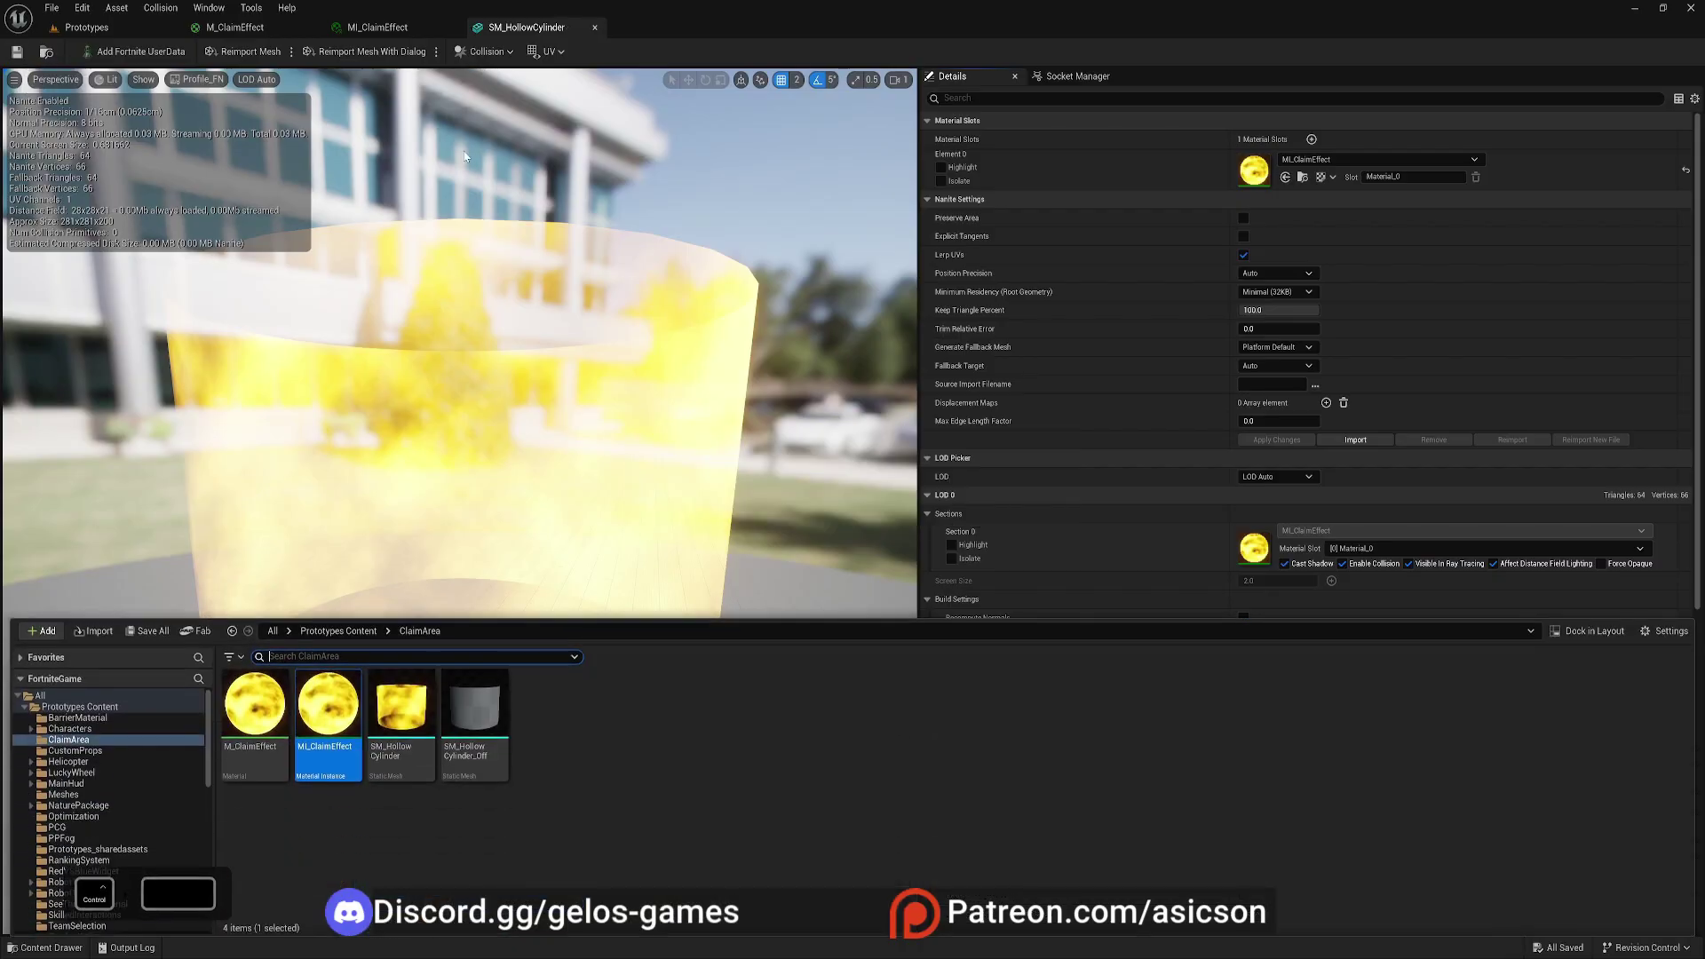
pyautogui.doubleClick(495, 693)
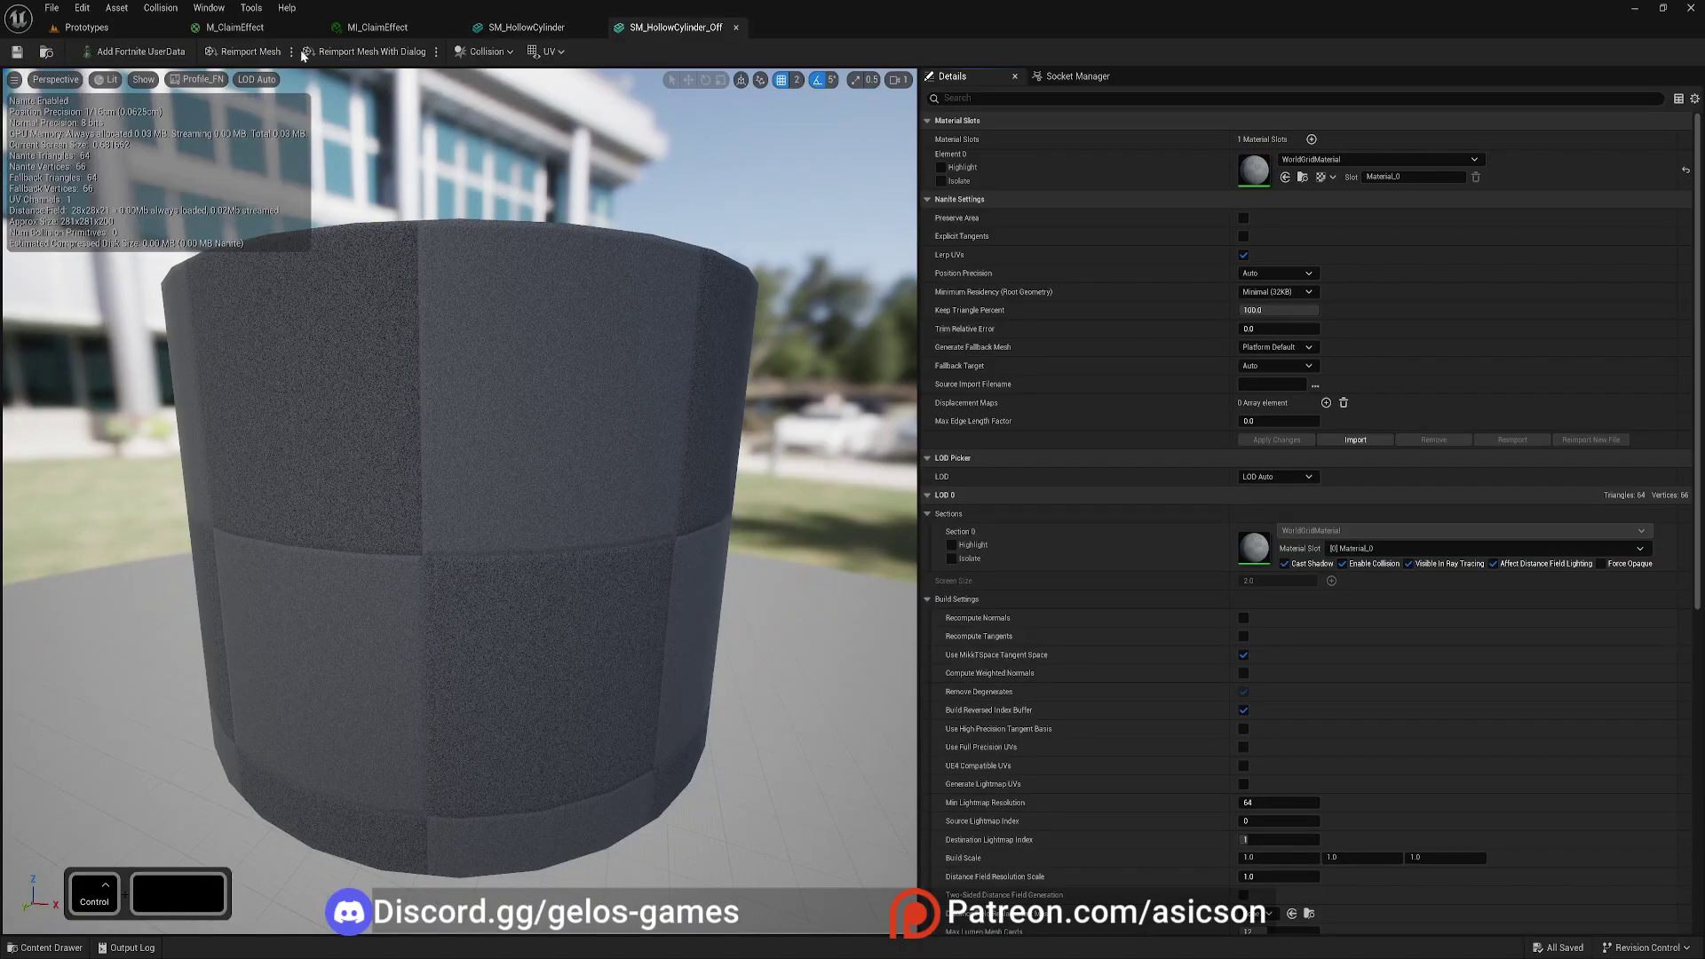
pyautogui.hotkey('ctrl', 'space')
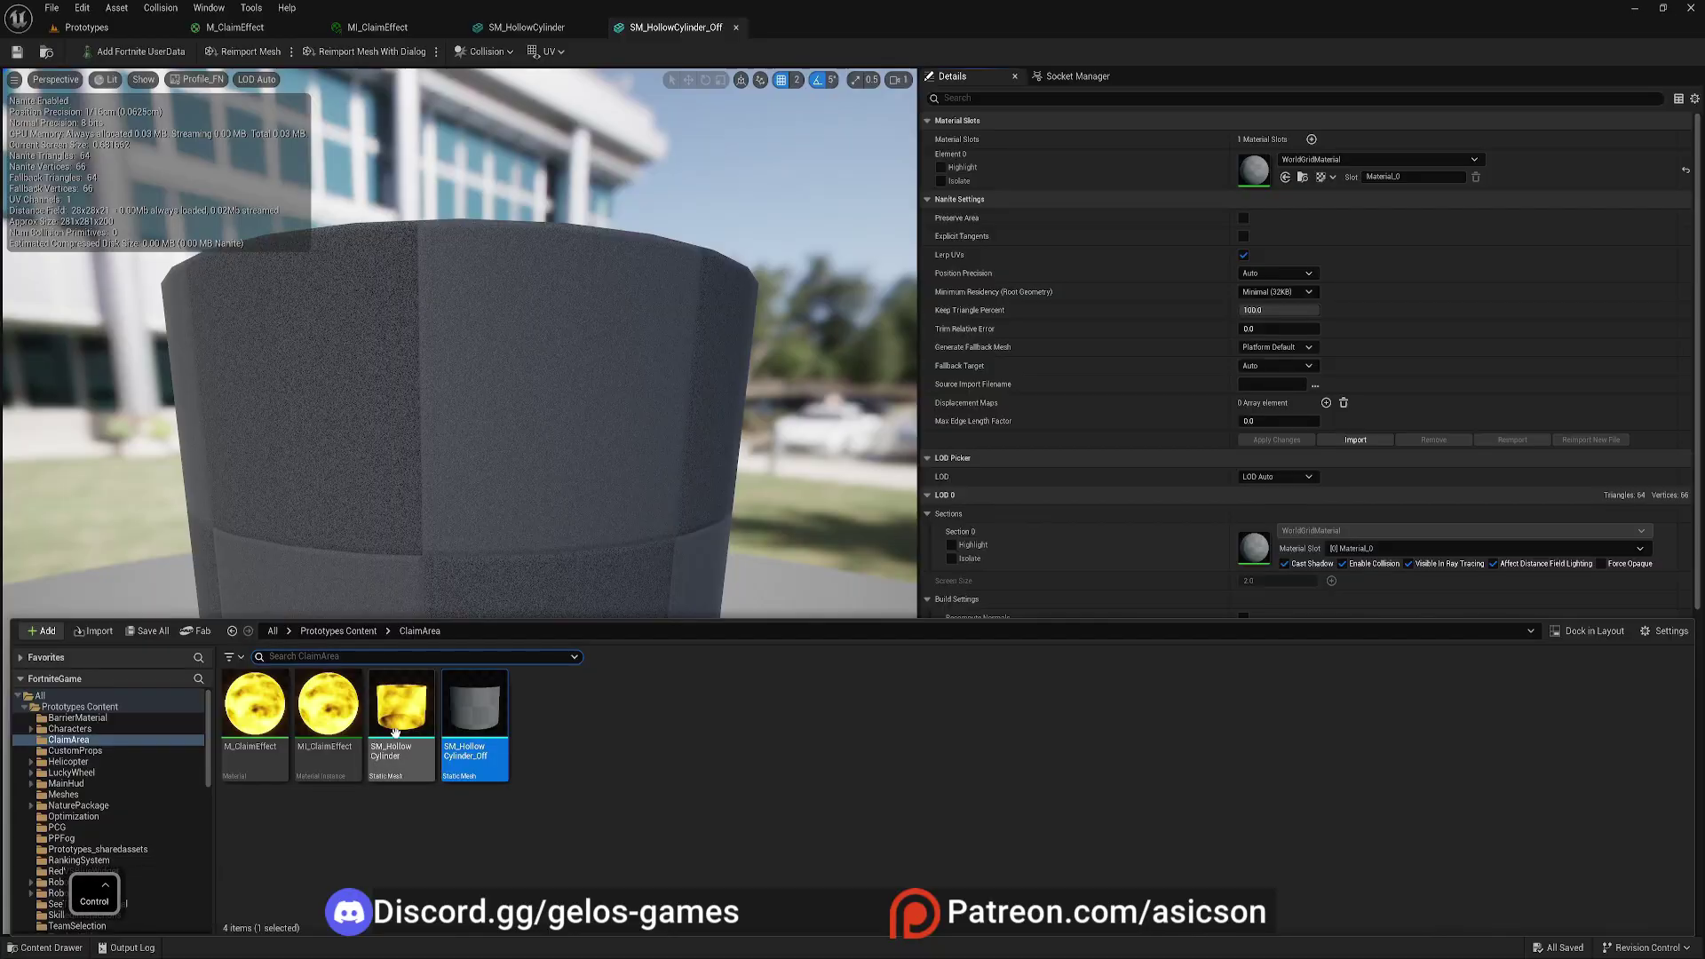
pyautogui.click(328, 764)
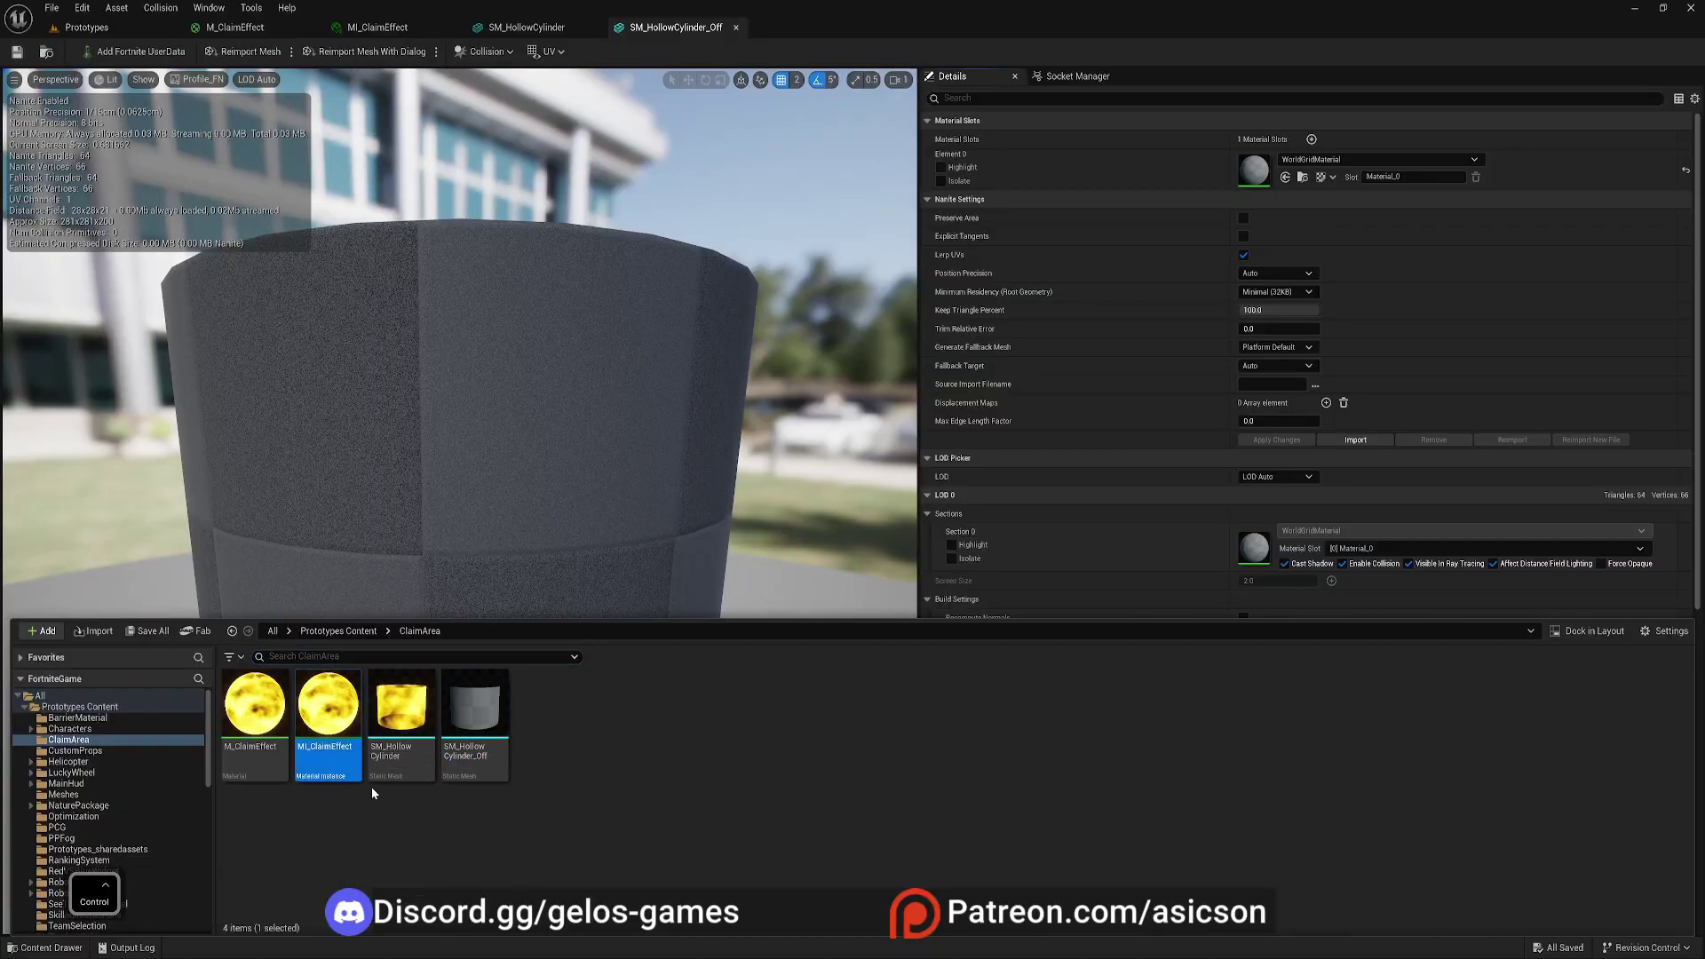
pyautogui.hotkey('ctrl', 'd')
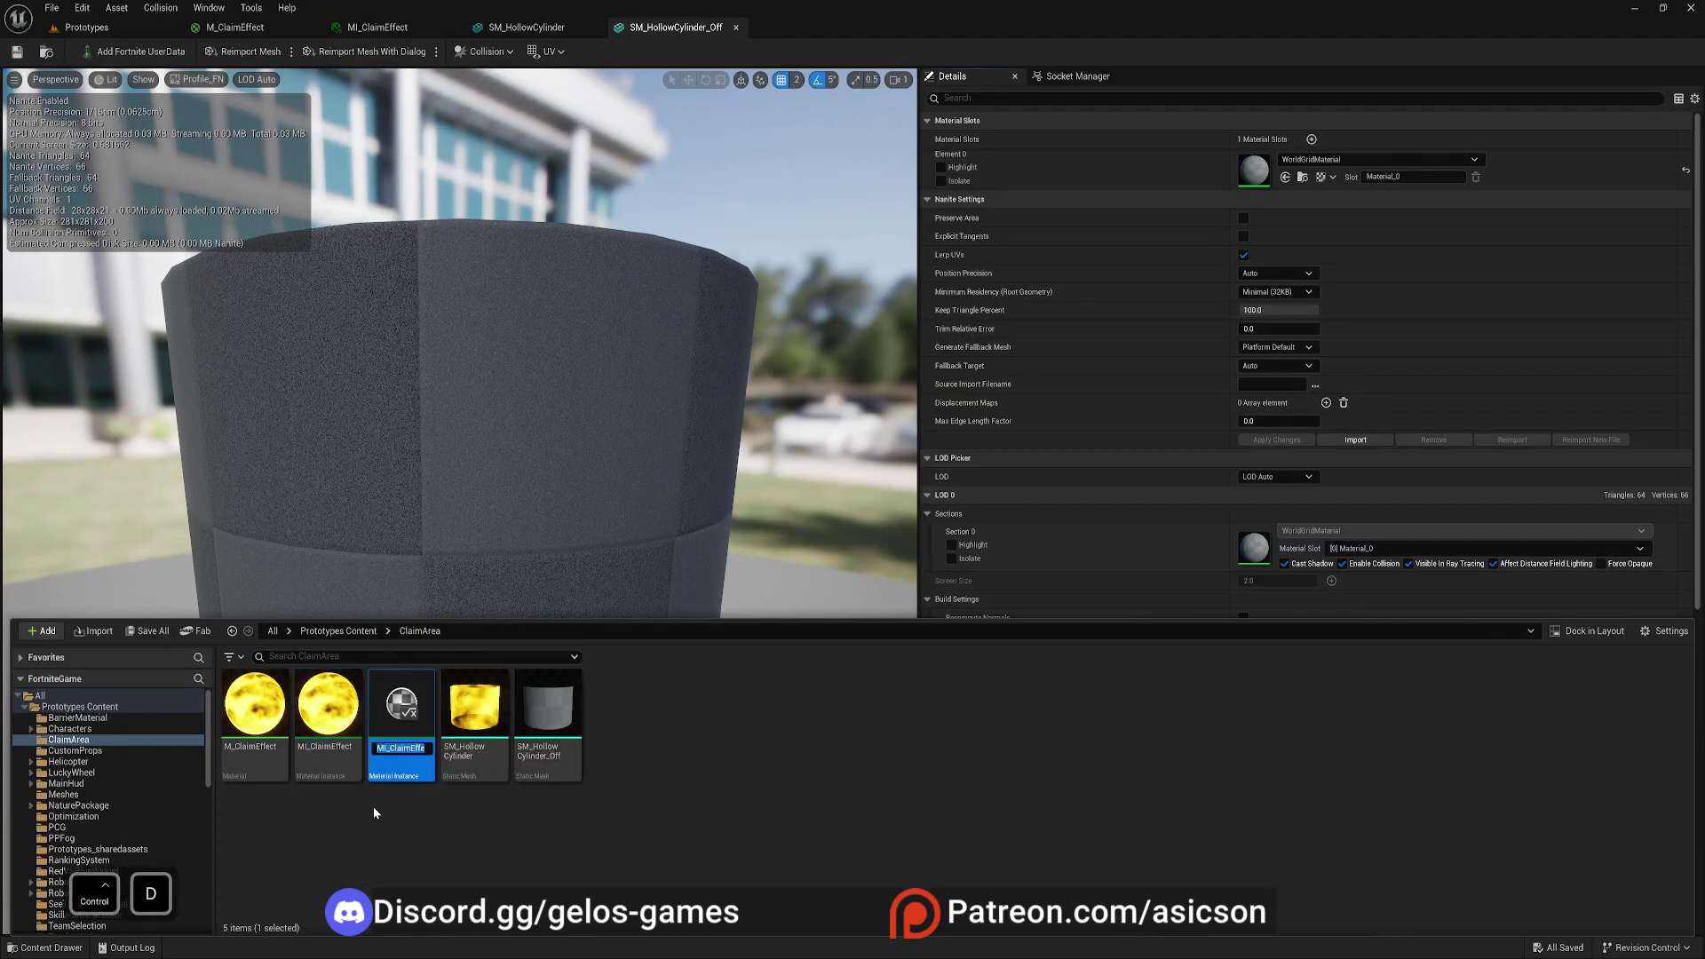
pyautogui.press('End')
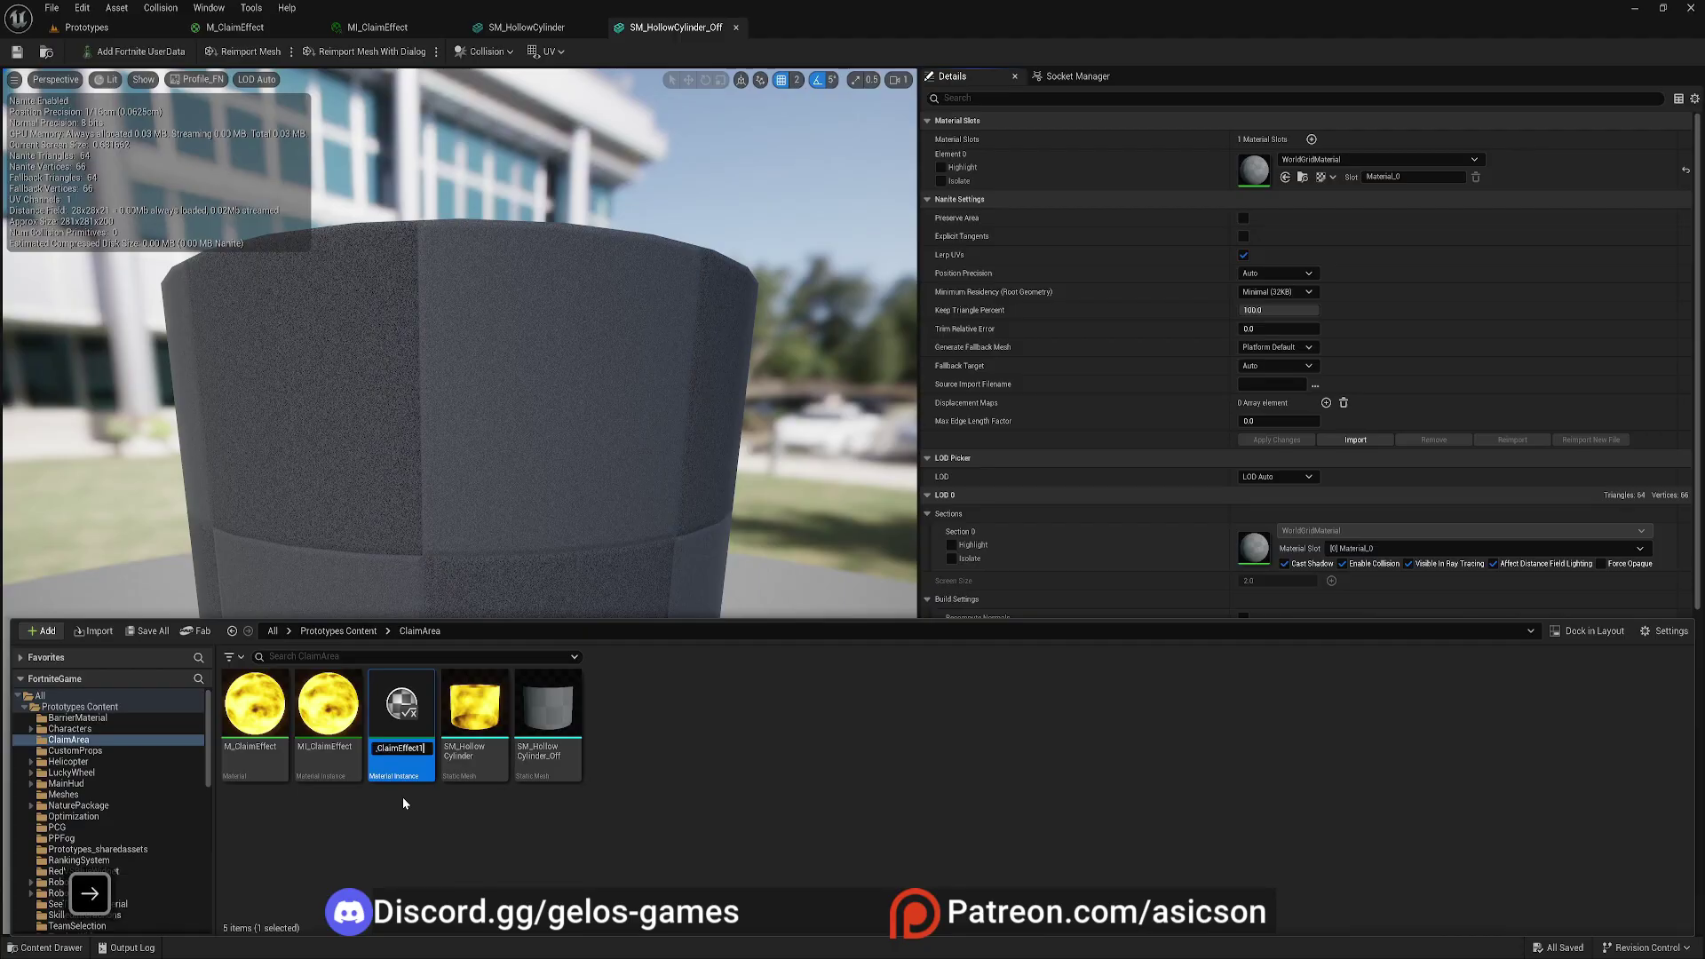
pyautogui.press('BackSpace')
pyautogui.write('_Off')
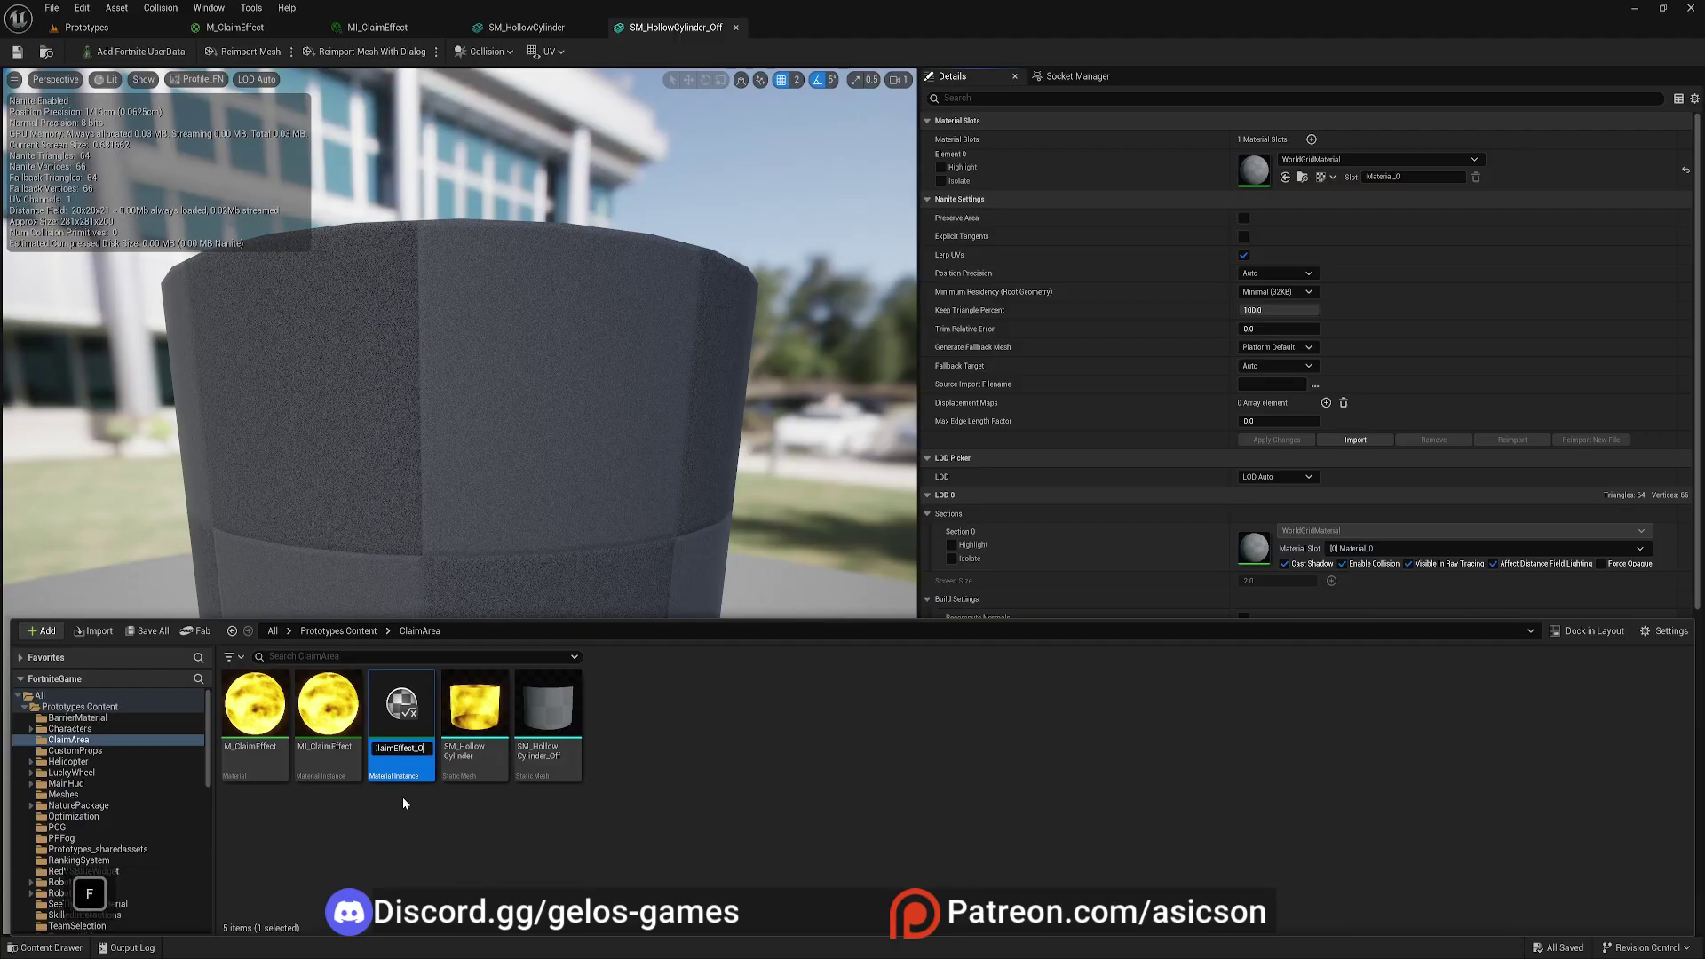
pyautogui.press('Return')
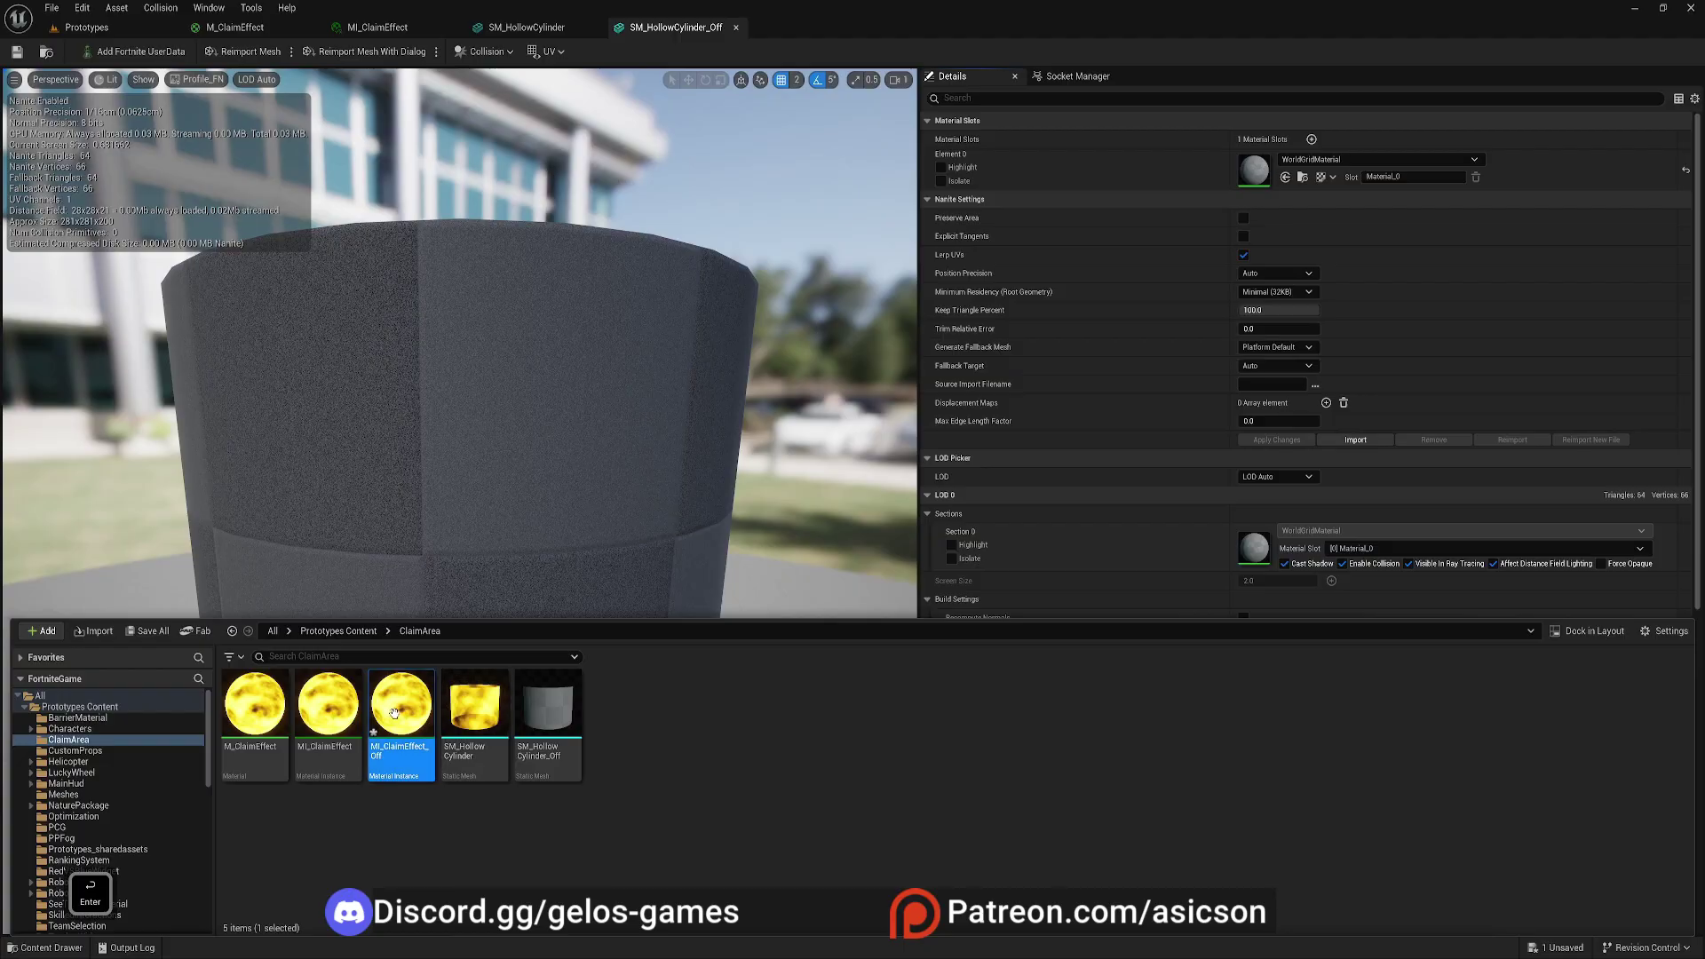
pyautogui.click(1285, 176)
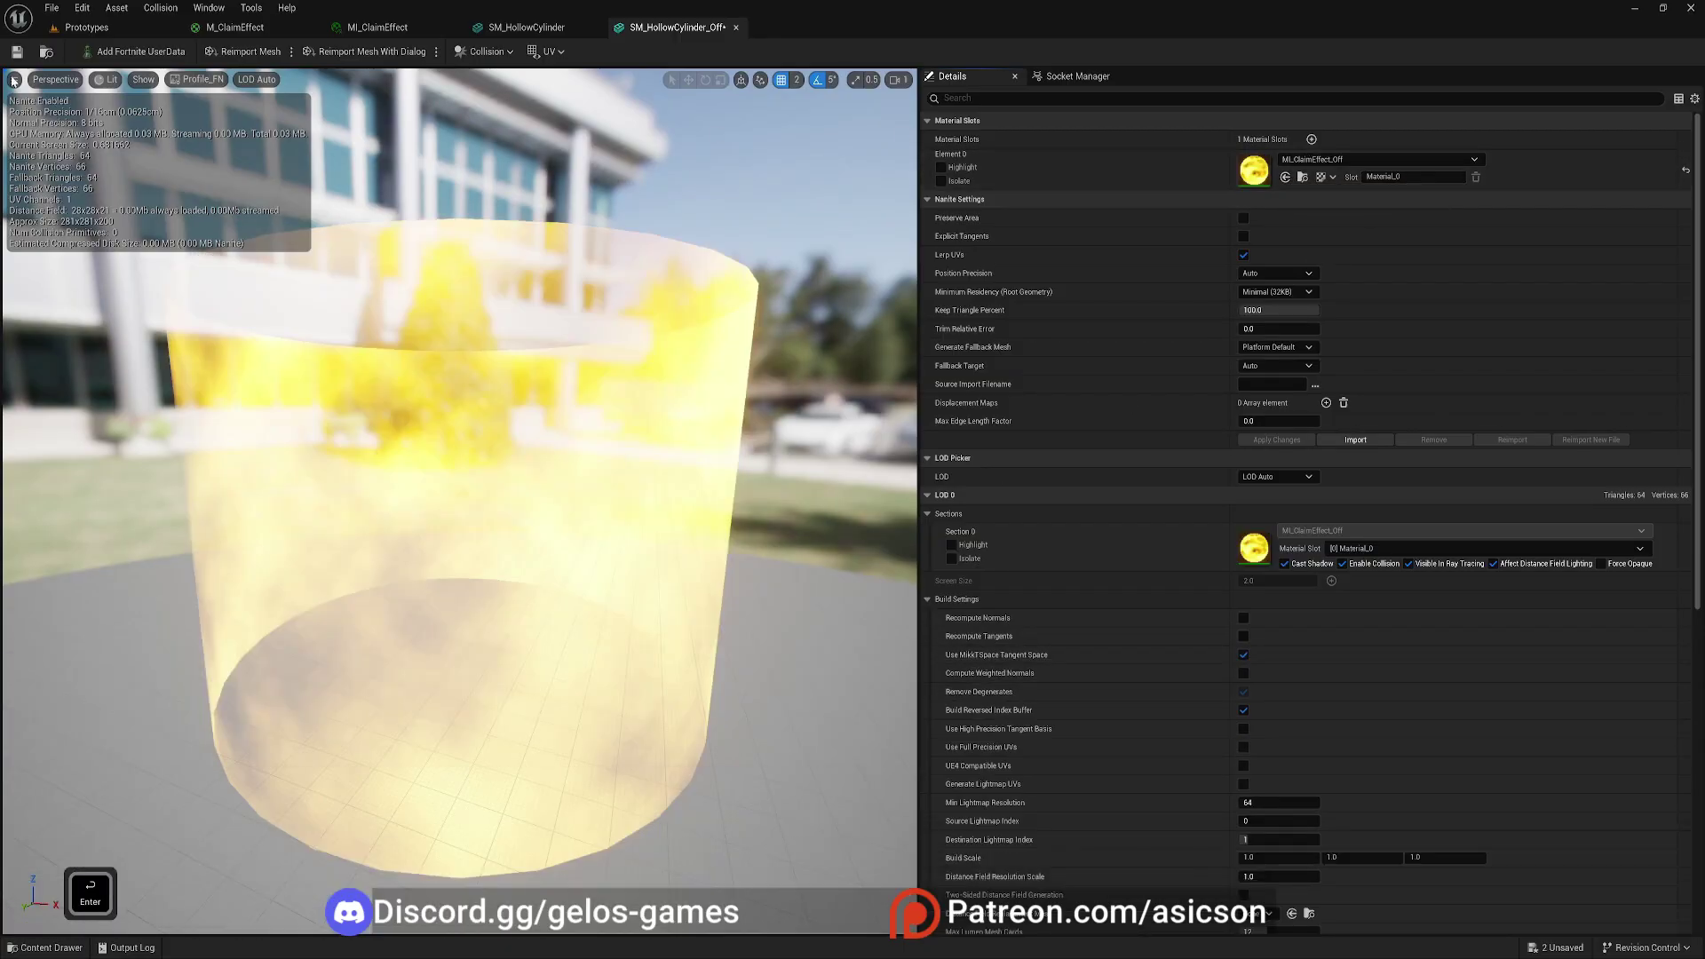
# - Open MI_ClaimEffect_Off, override its Opacity parameter with 0, and save the material instance
pyautogui.hotkey('ctrl', 'space')
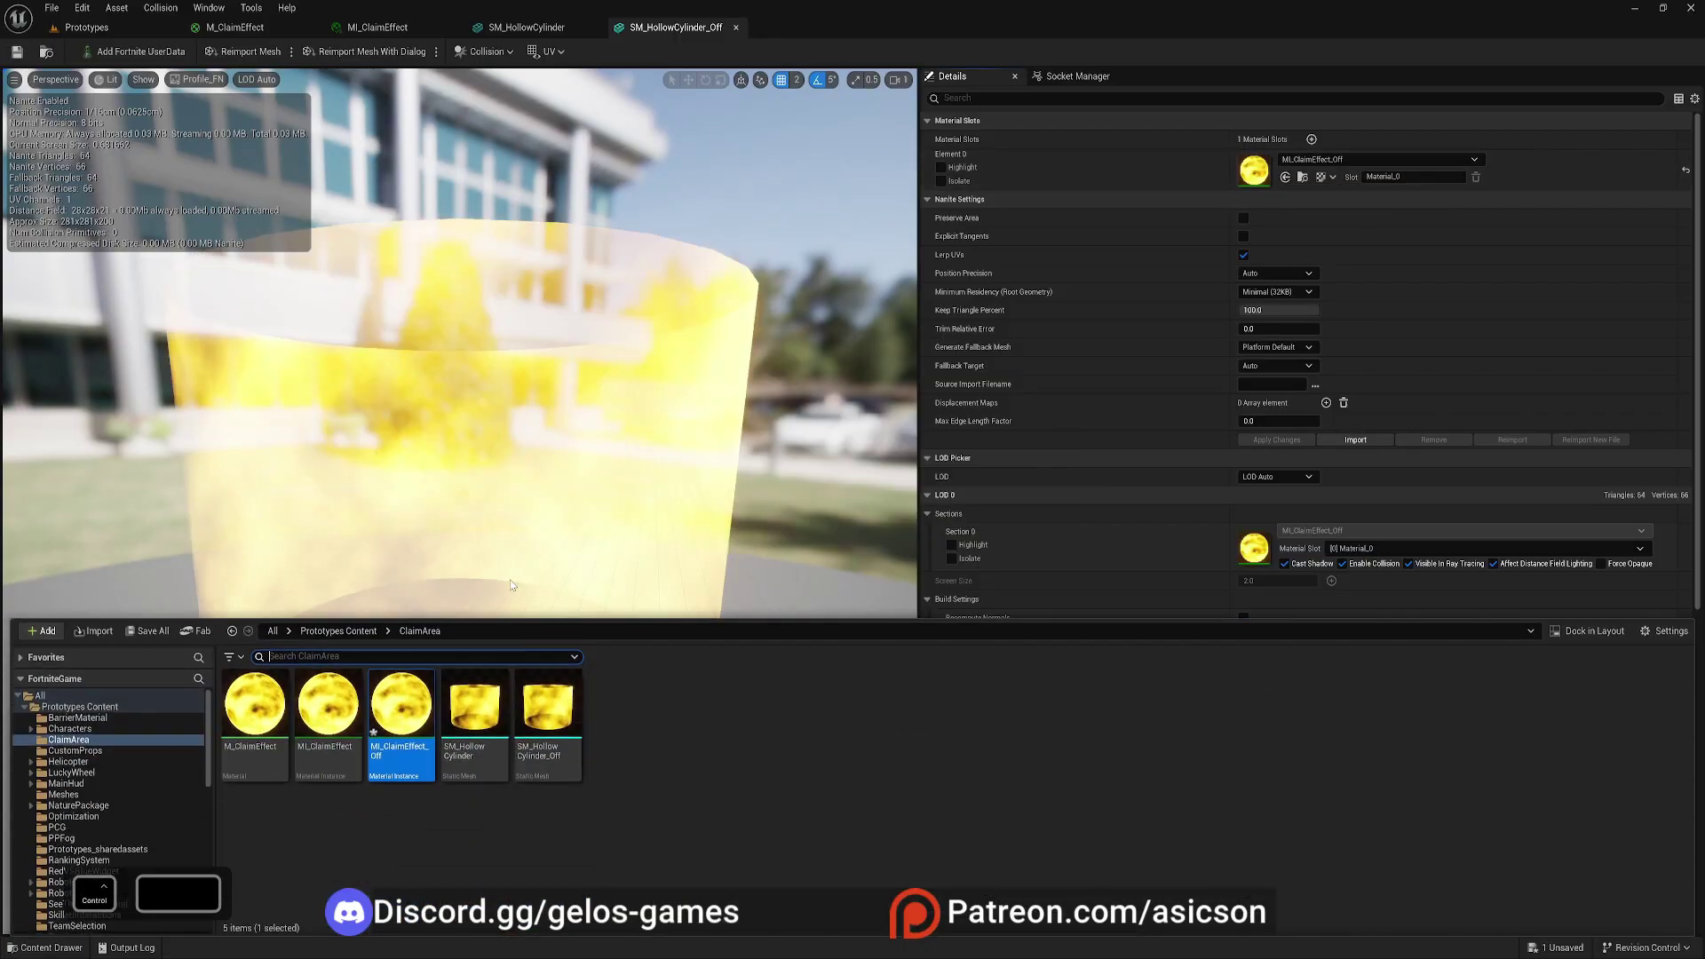
pyautogui.doubleClick(396, 706)
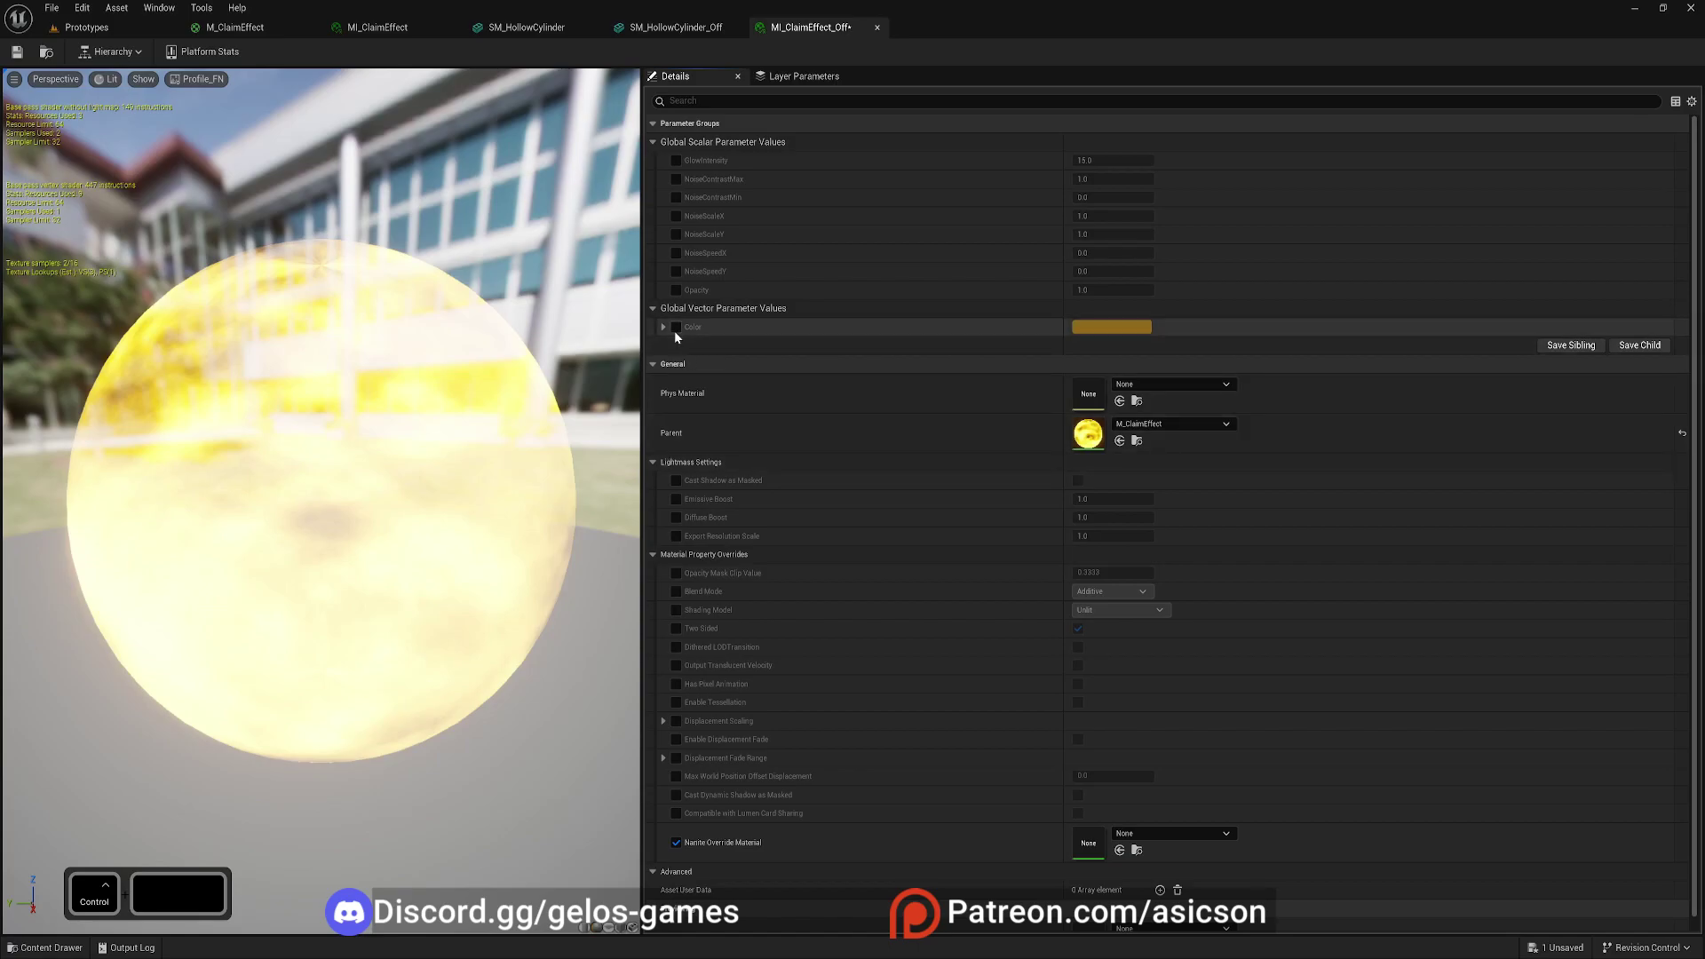
pyautogui.click(676, 291)
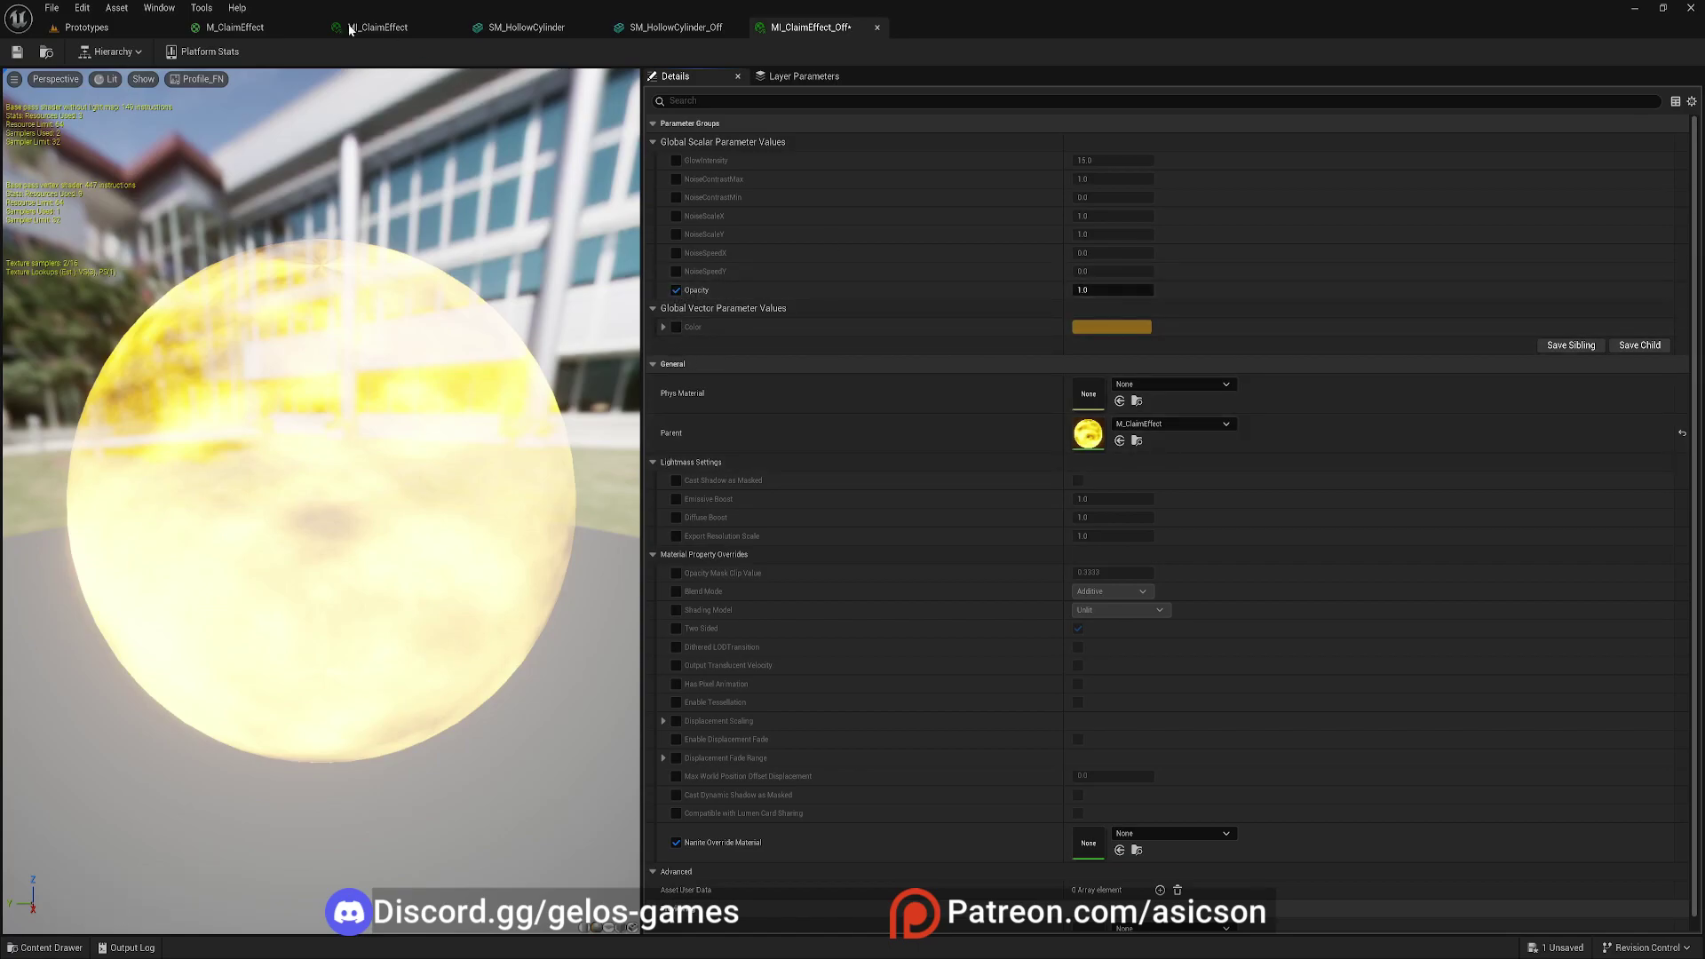
pyautogui.click(235, 27)
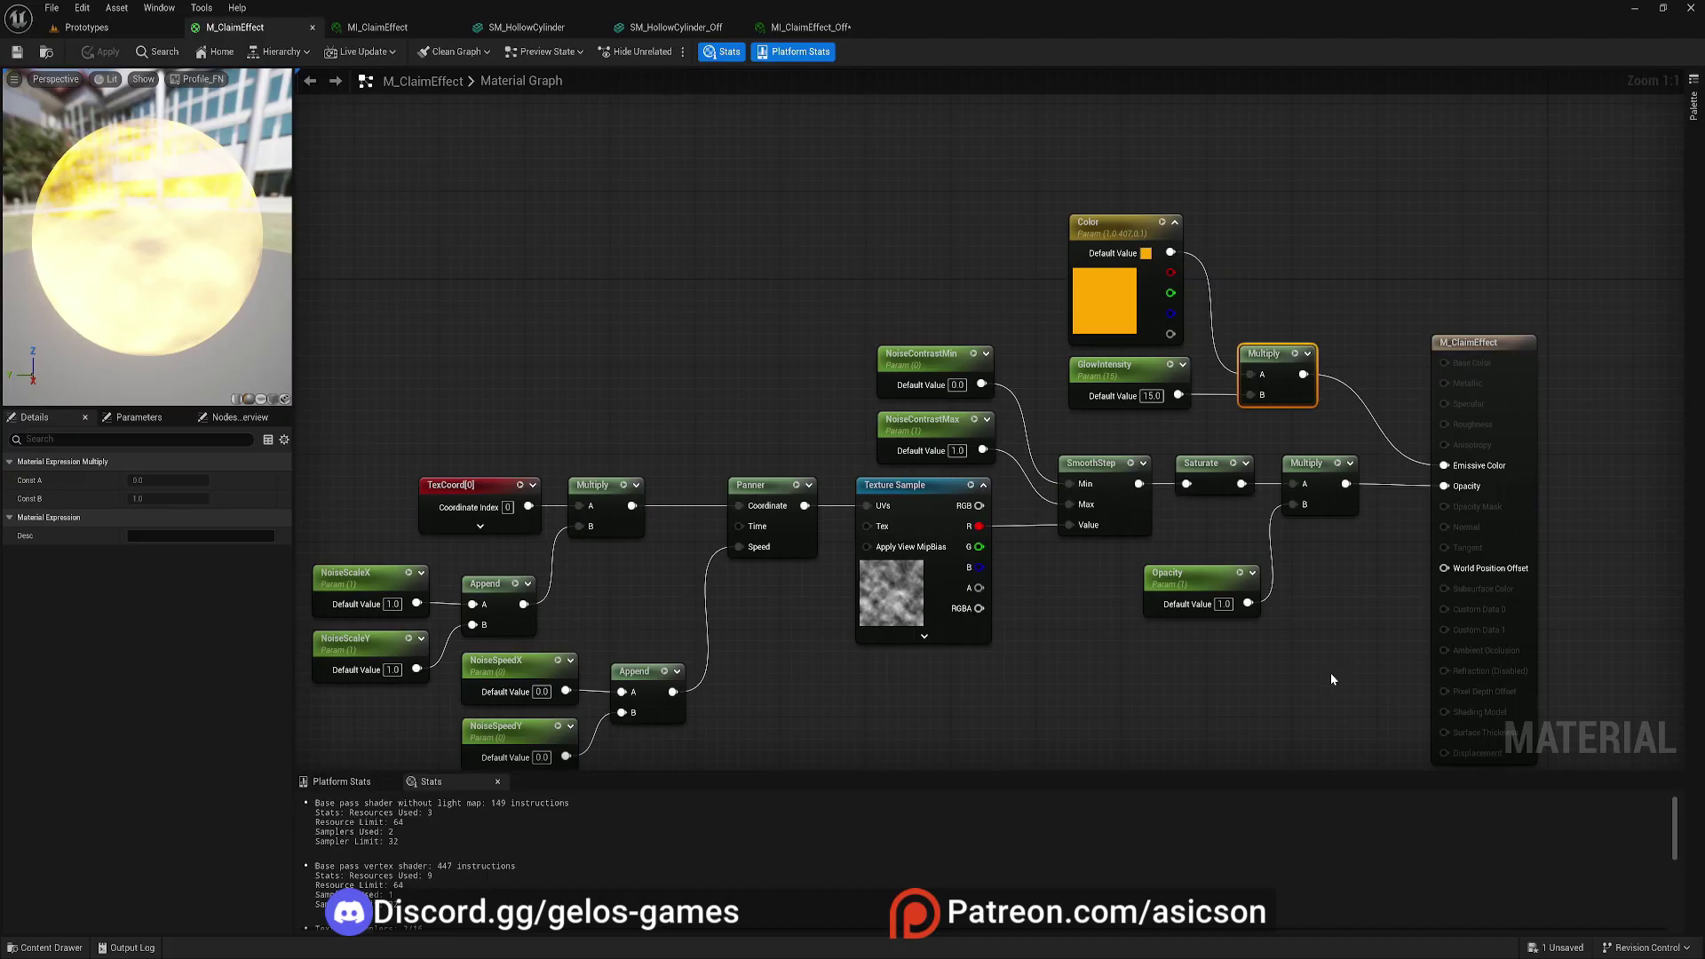
pyautogui.moveTo(1331, 679); pyautogui.dragTo(1251, 581, button='right')
pyautogui.click(1145, 477)
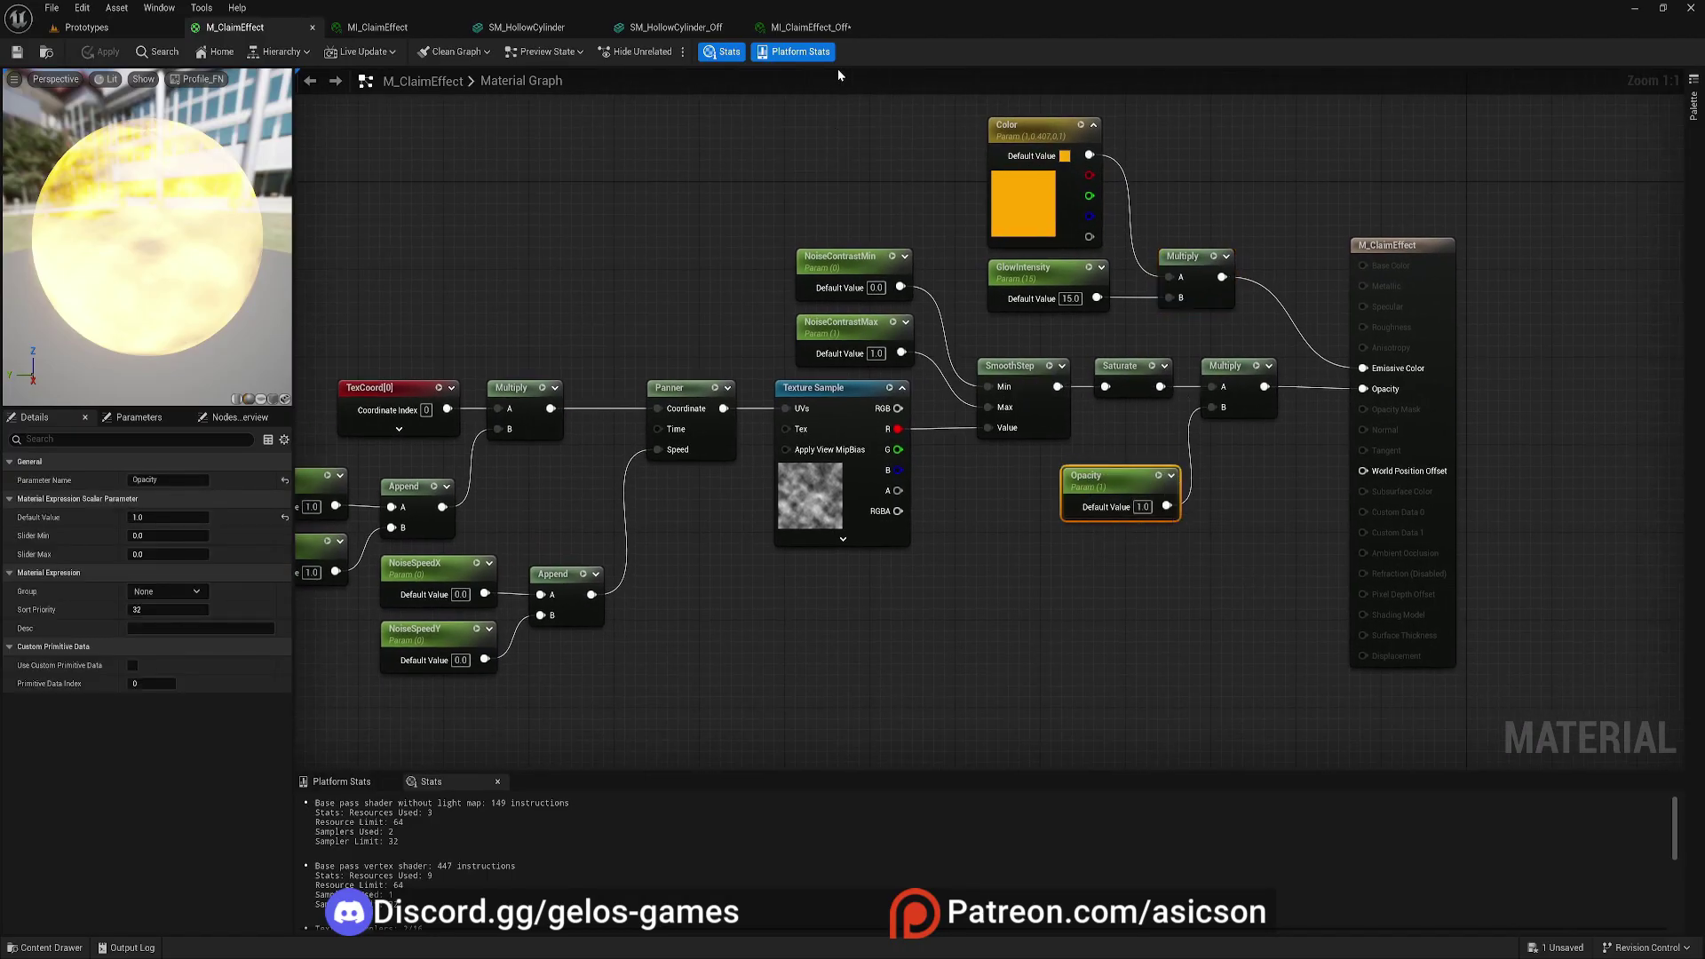
pyautogui.click(808, 28)
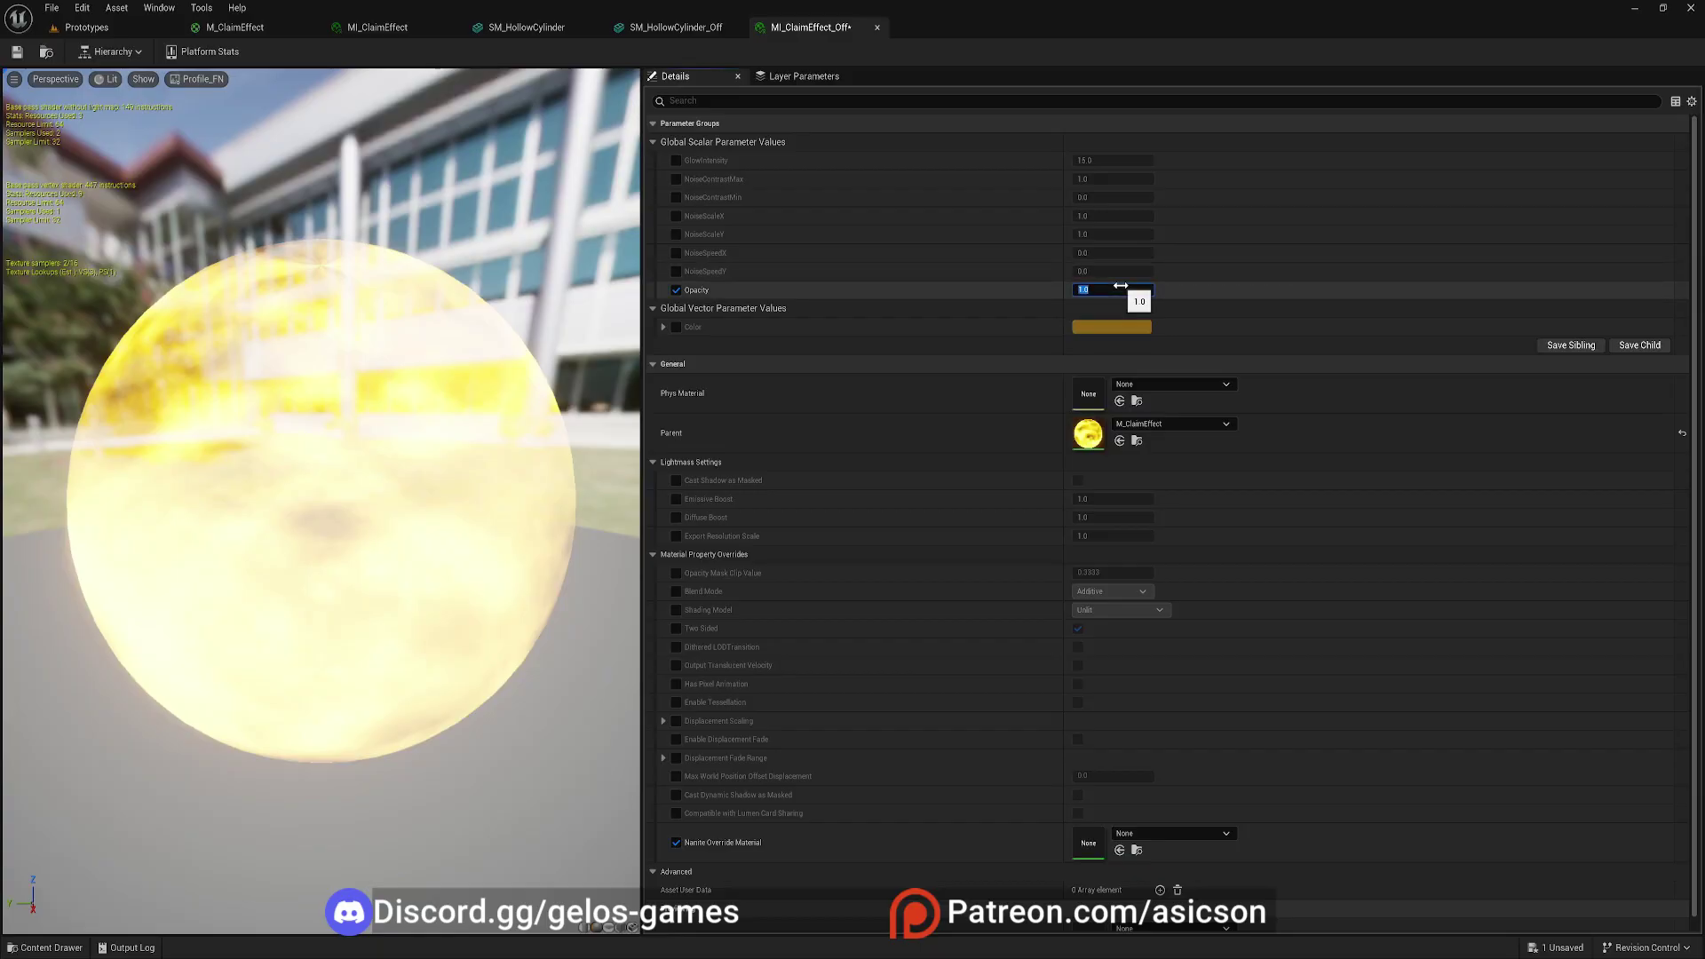
pyautogui.write('0')
pyautogui.press('Return')
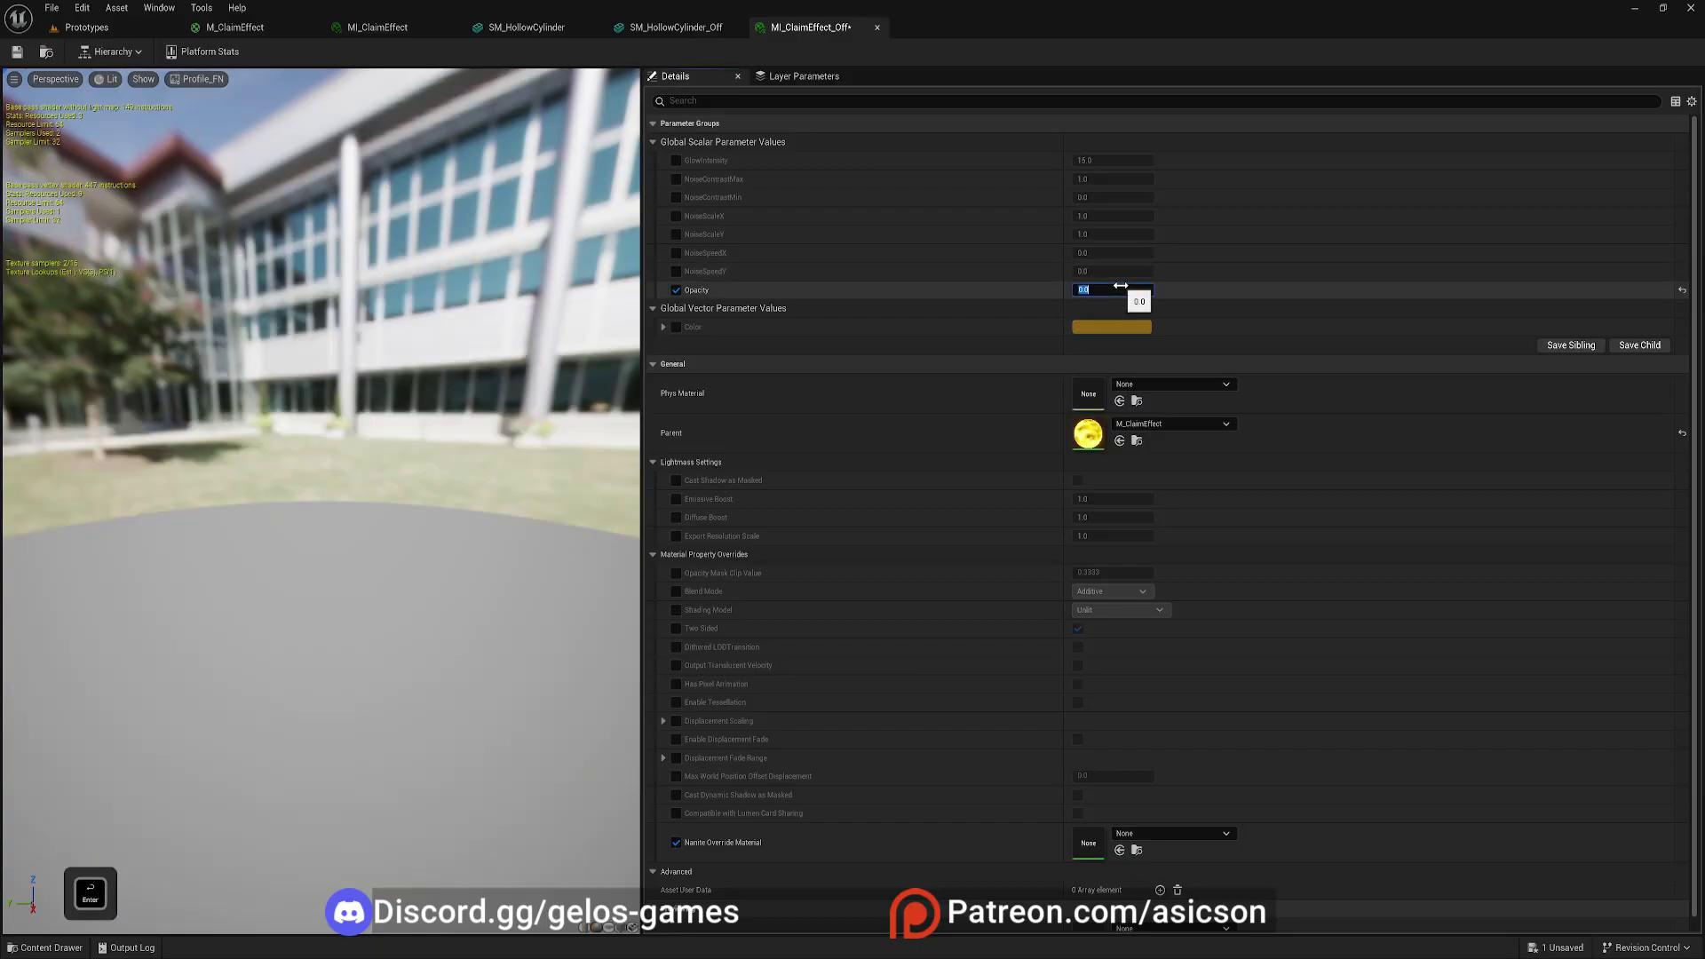
pyautogui.click(15, 51)
# - Return to the Prototypes level and toggle the Switch device's Initial State several times, leaving it enabled
pyautogui.click(86, 28)
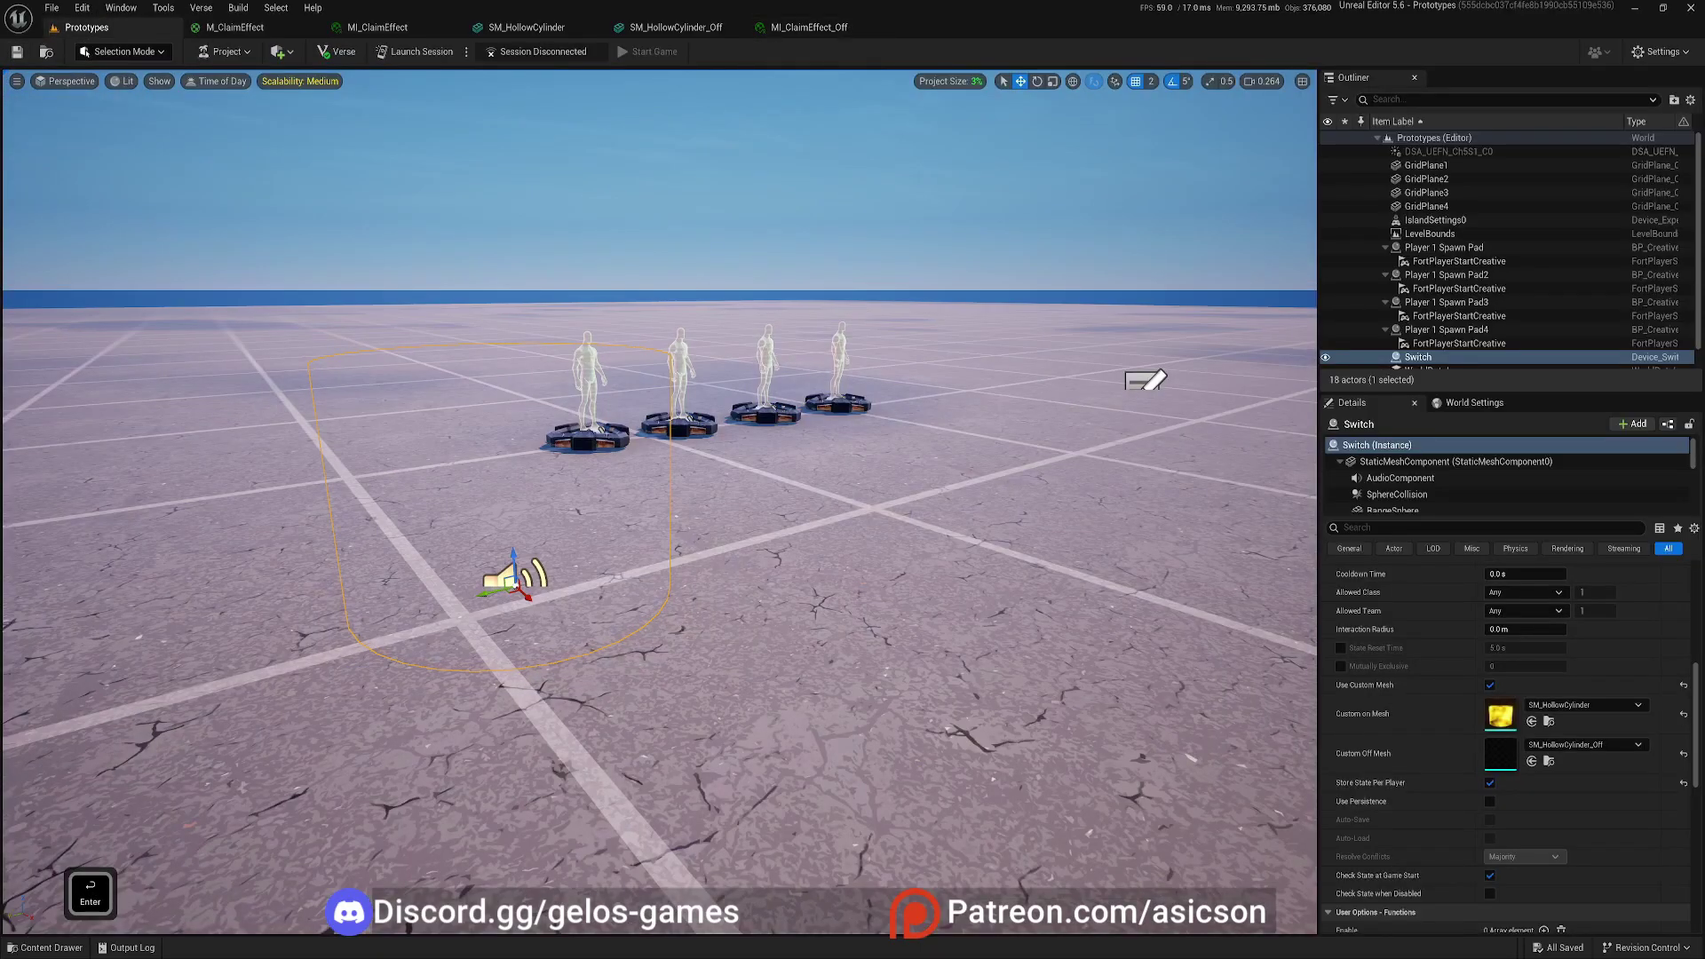
pyautogui.press('w')
pyautogui.press('s')
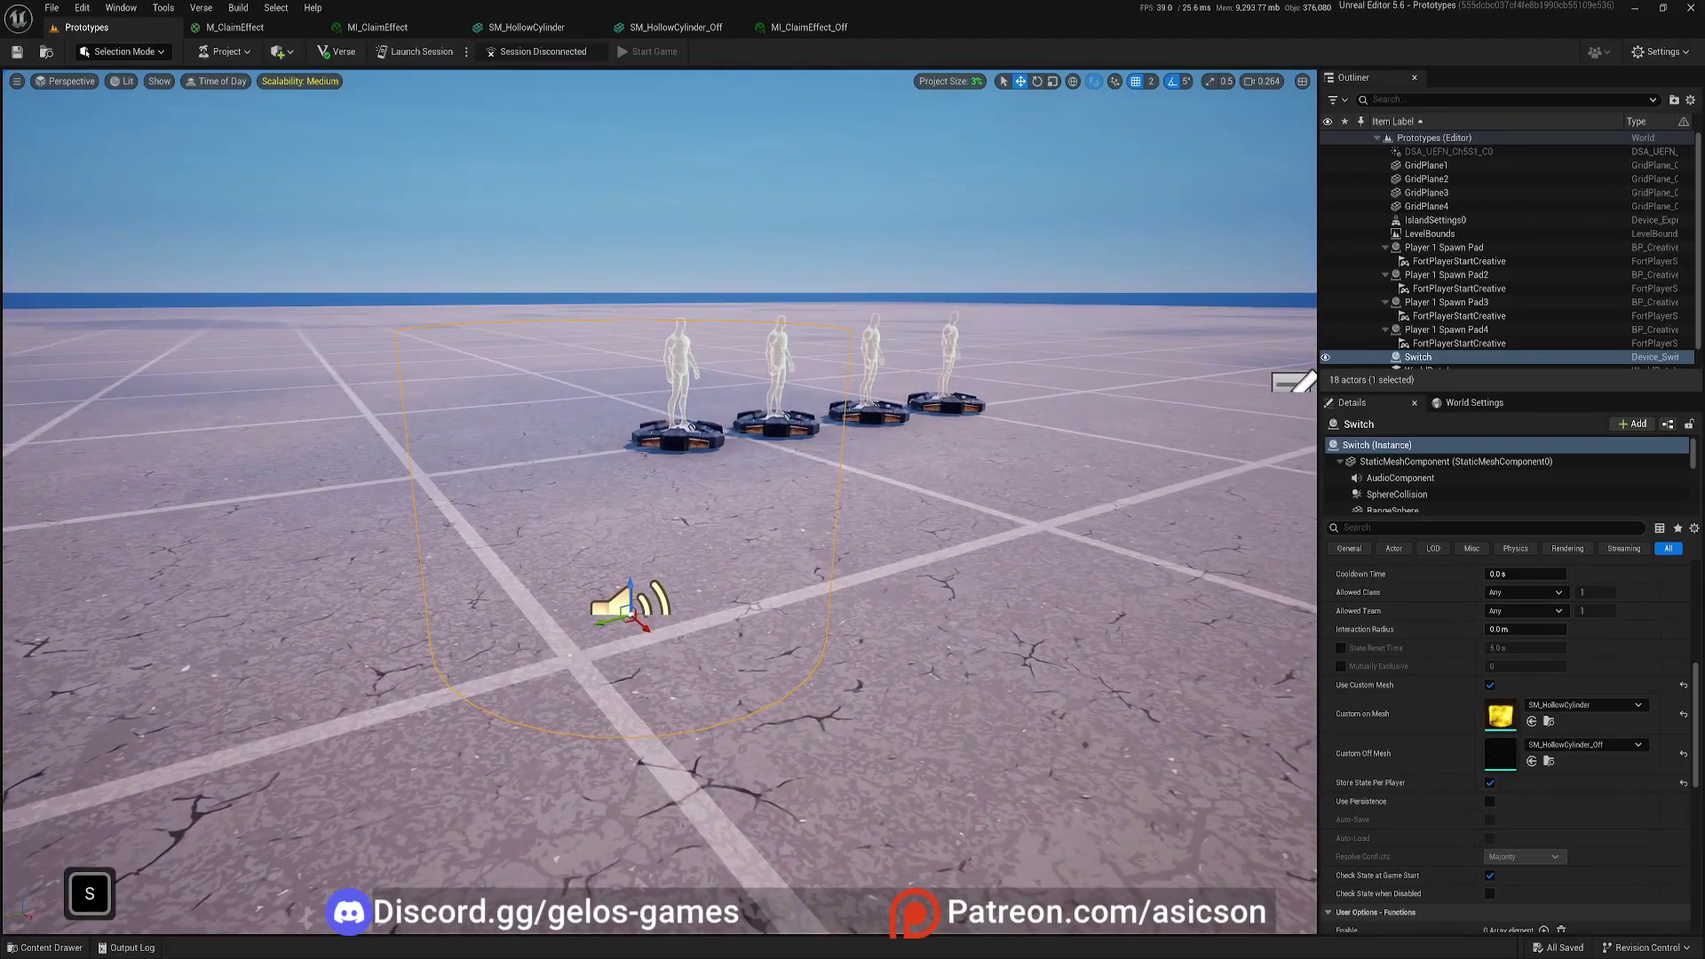
pyautogui.scroll(5, 1457, 695)
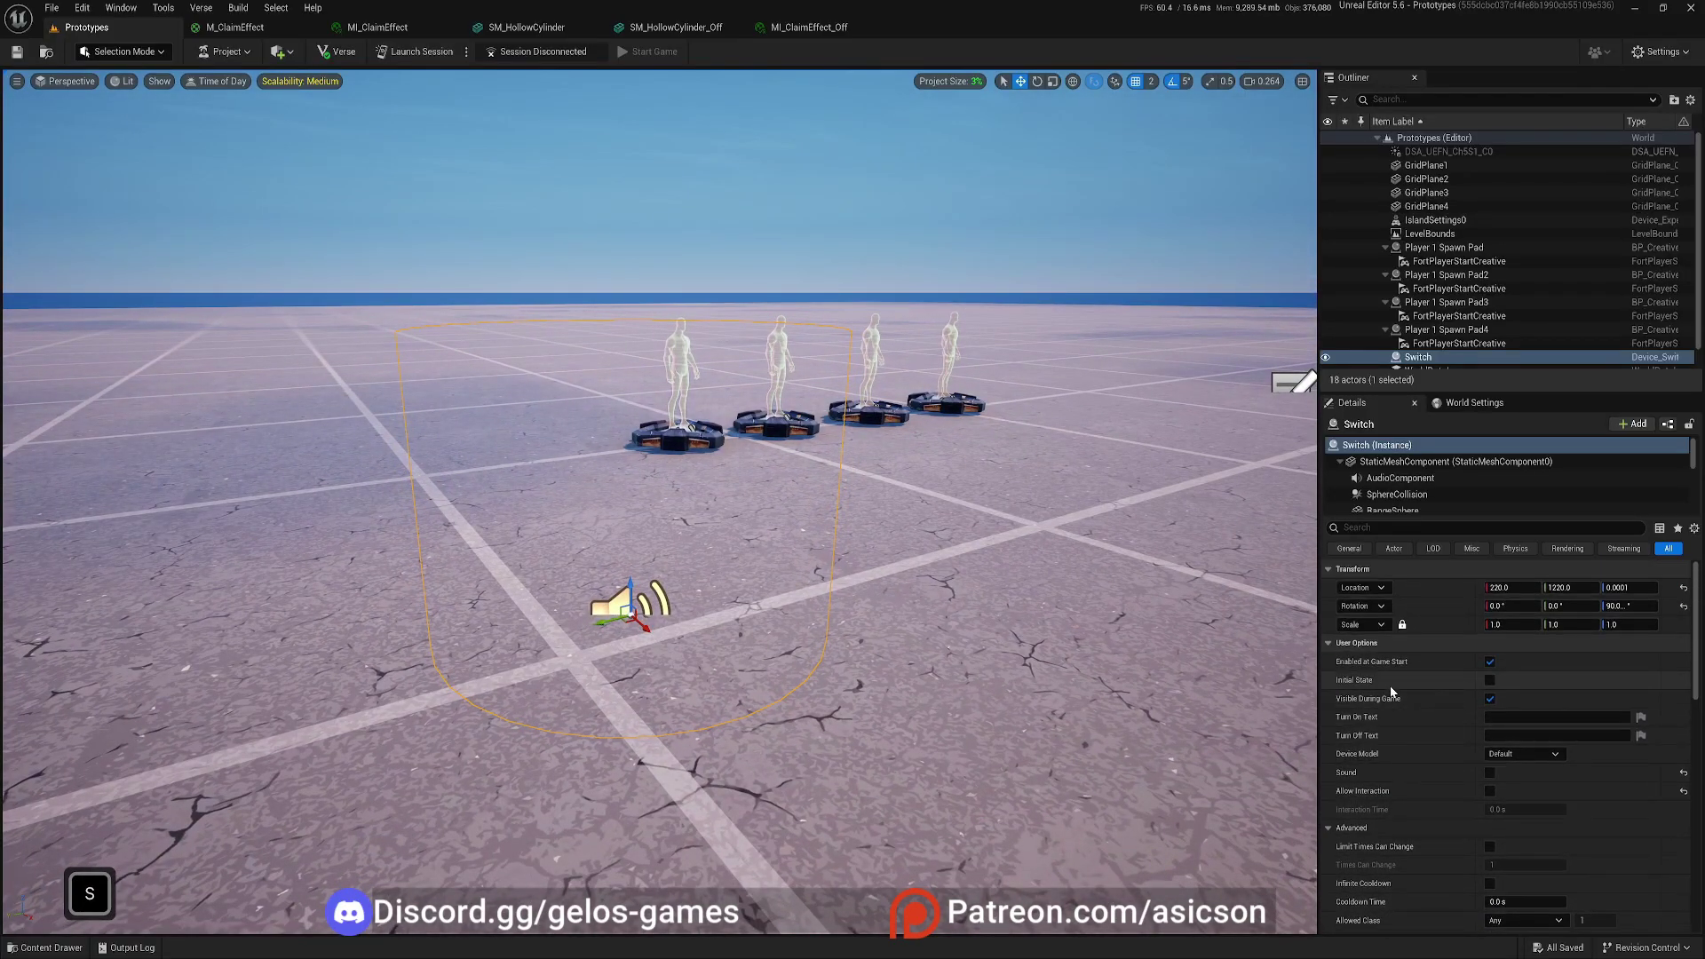
pyautogui.click(1490, 680)
pyautogui.click(1490, 680)
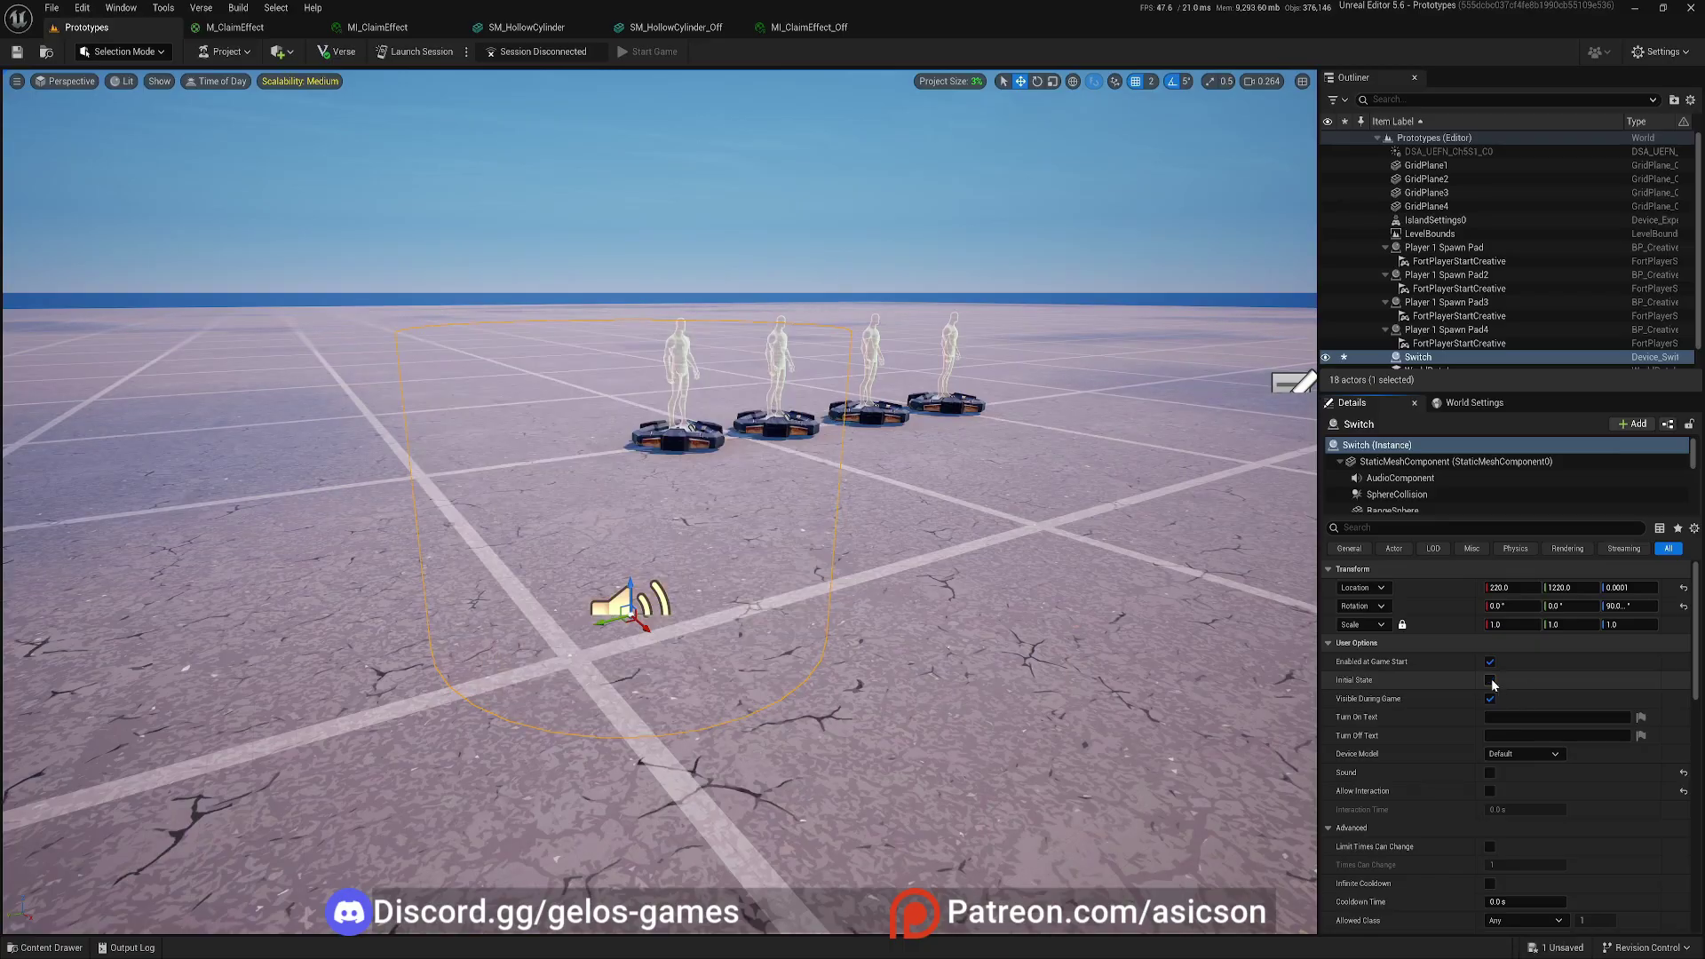
pyautogui.click(1490, 680)
pyautogui.click(1490, 680)
pyautogui.click(1490, 681)
pyautogui.click(1490, 680)
pyautogui.click(1490, 680)
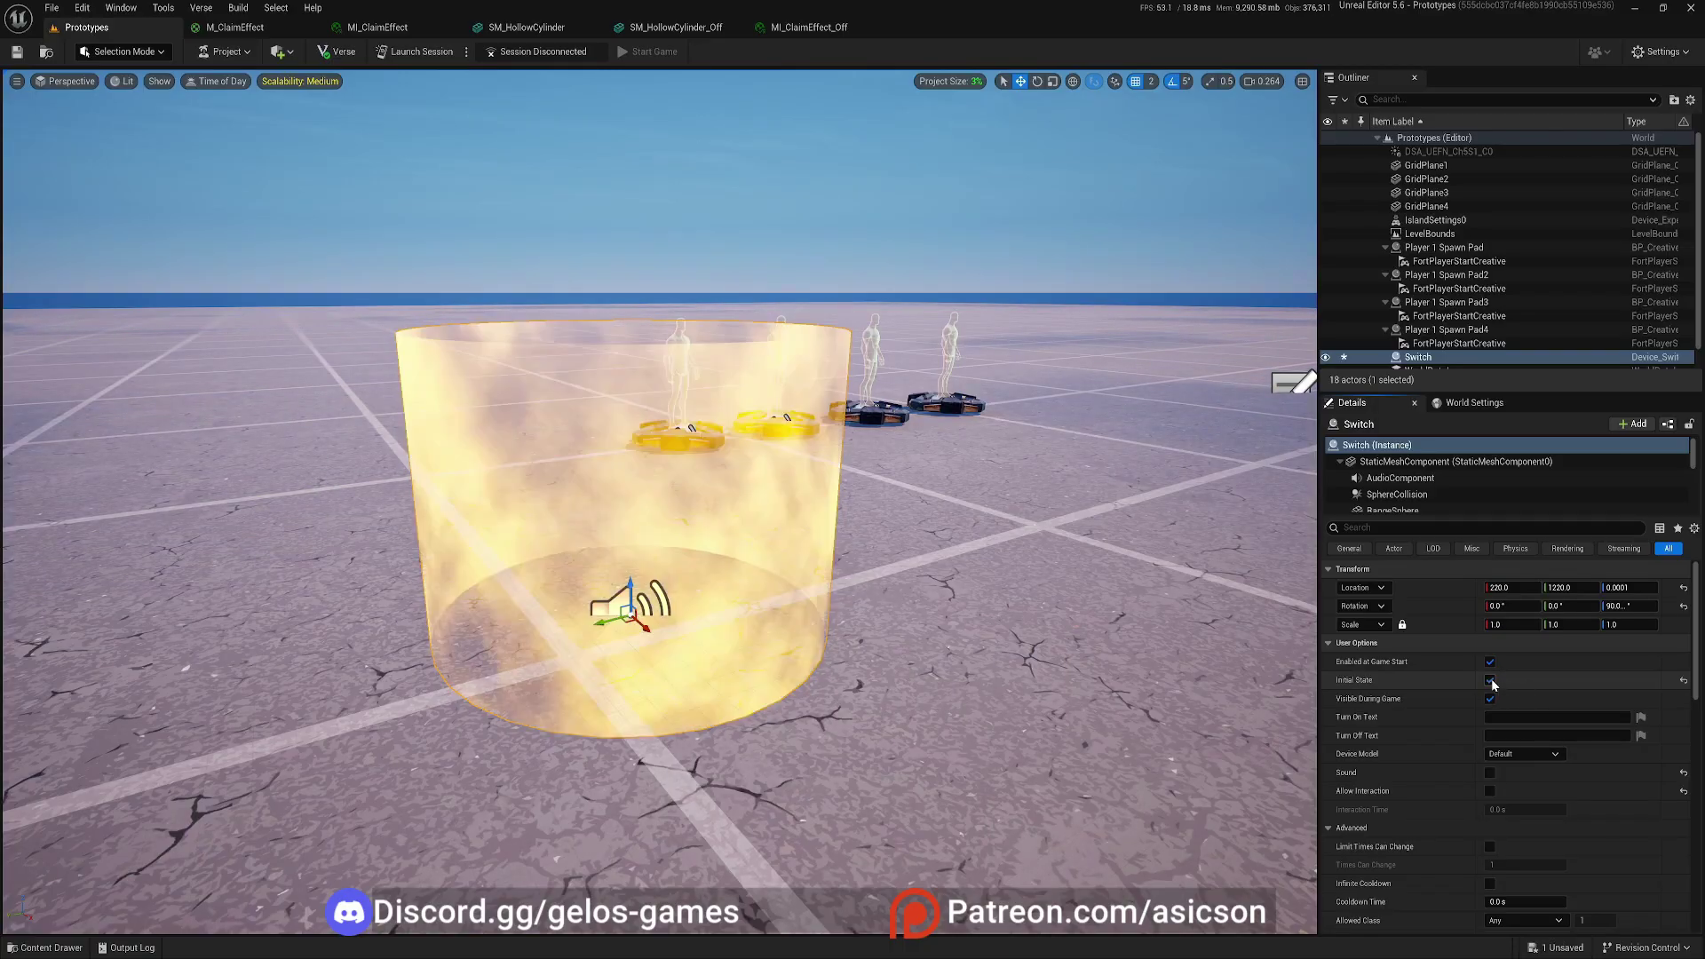
pyautogui.click(1490, 680)
pyautogui.click(1490, 680)
pyautogui.click(1490, 681)
pyautogui.click(1490, 680)
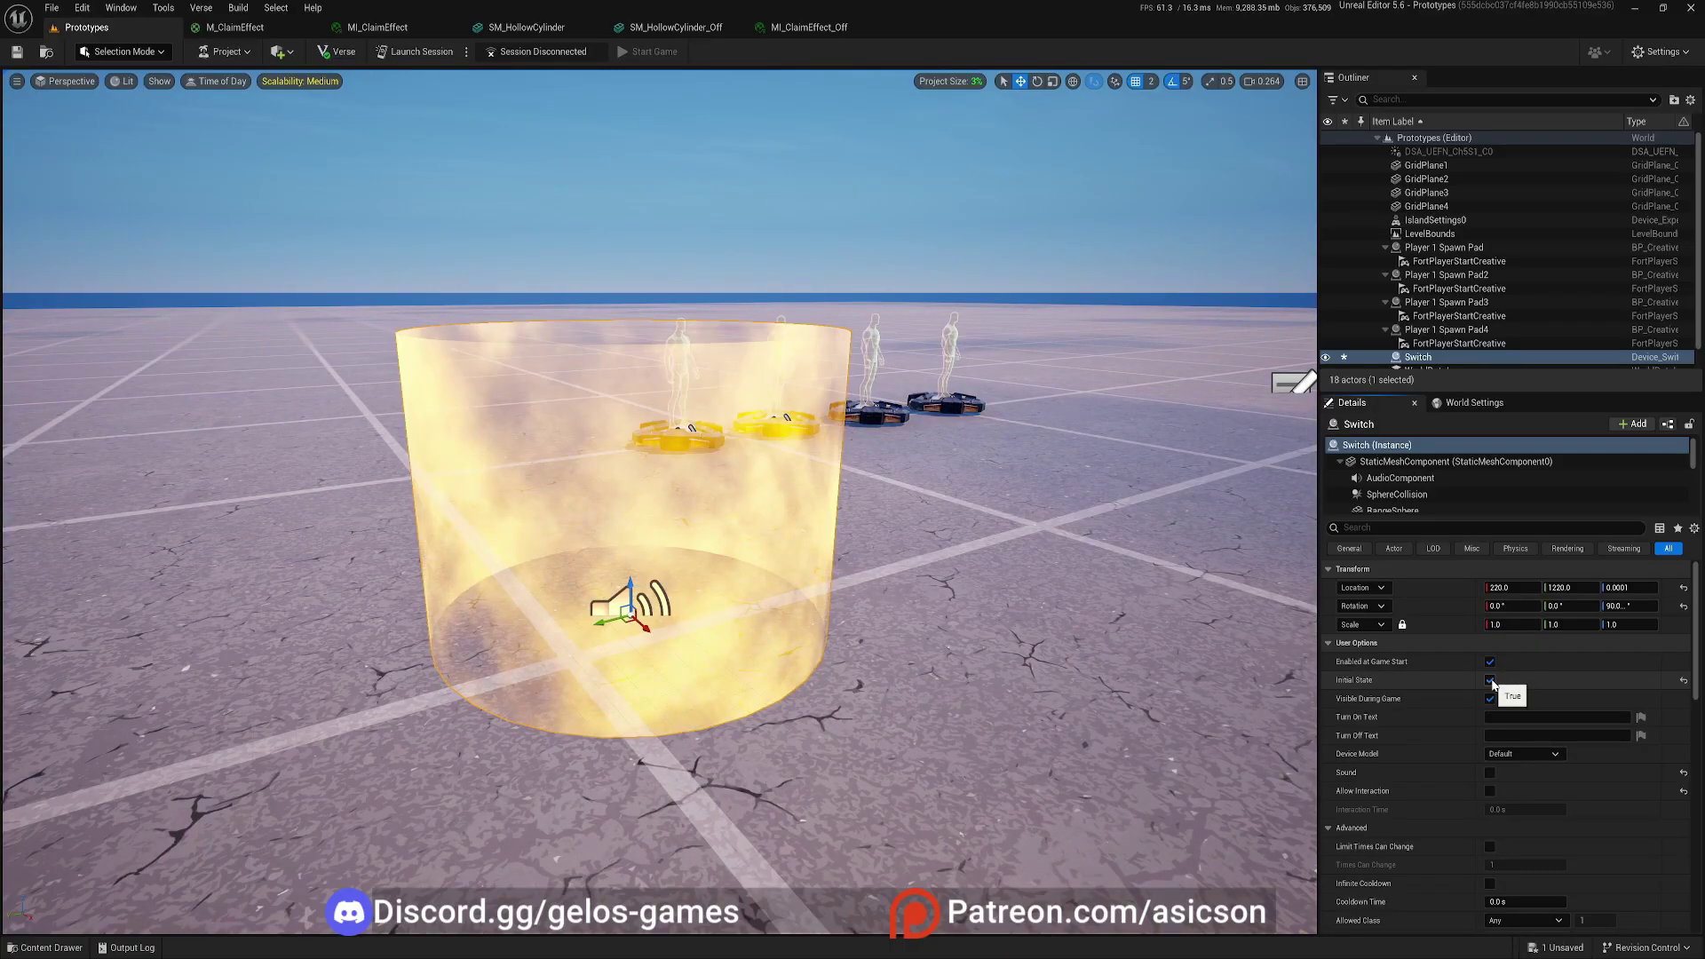
# - Examine the glowing claim cylinder in the level from different distances and heights
pyautogui.moveTo(727, 648)
pyautogui.mouseDown(button='right')
pyautogui.moveTo(781, 628)
pyautogui.moveTo(771, 612)
pyautogui.moveTo(746, 623)
pyautogui.mouseUp(button='right')
pyautogui.press('d')
pyautogui.press('w')
pyautogui.press('a')
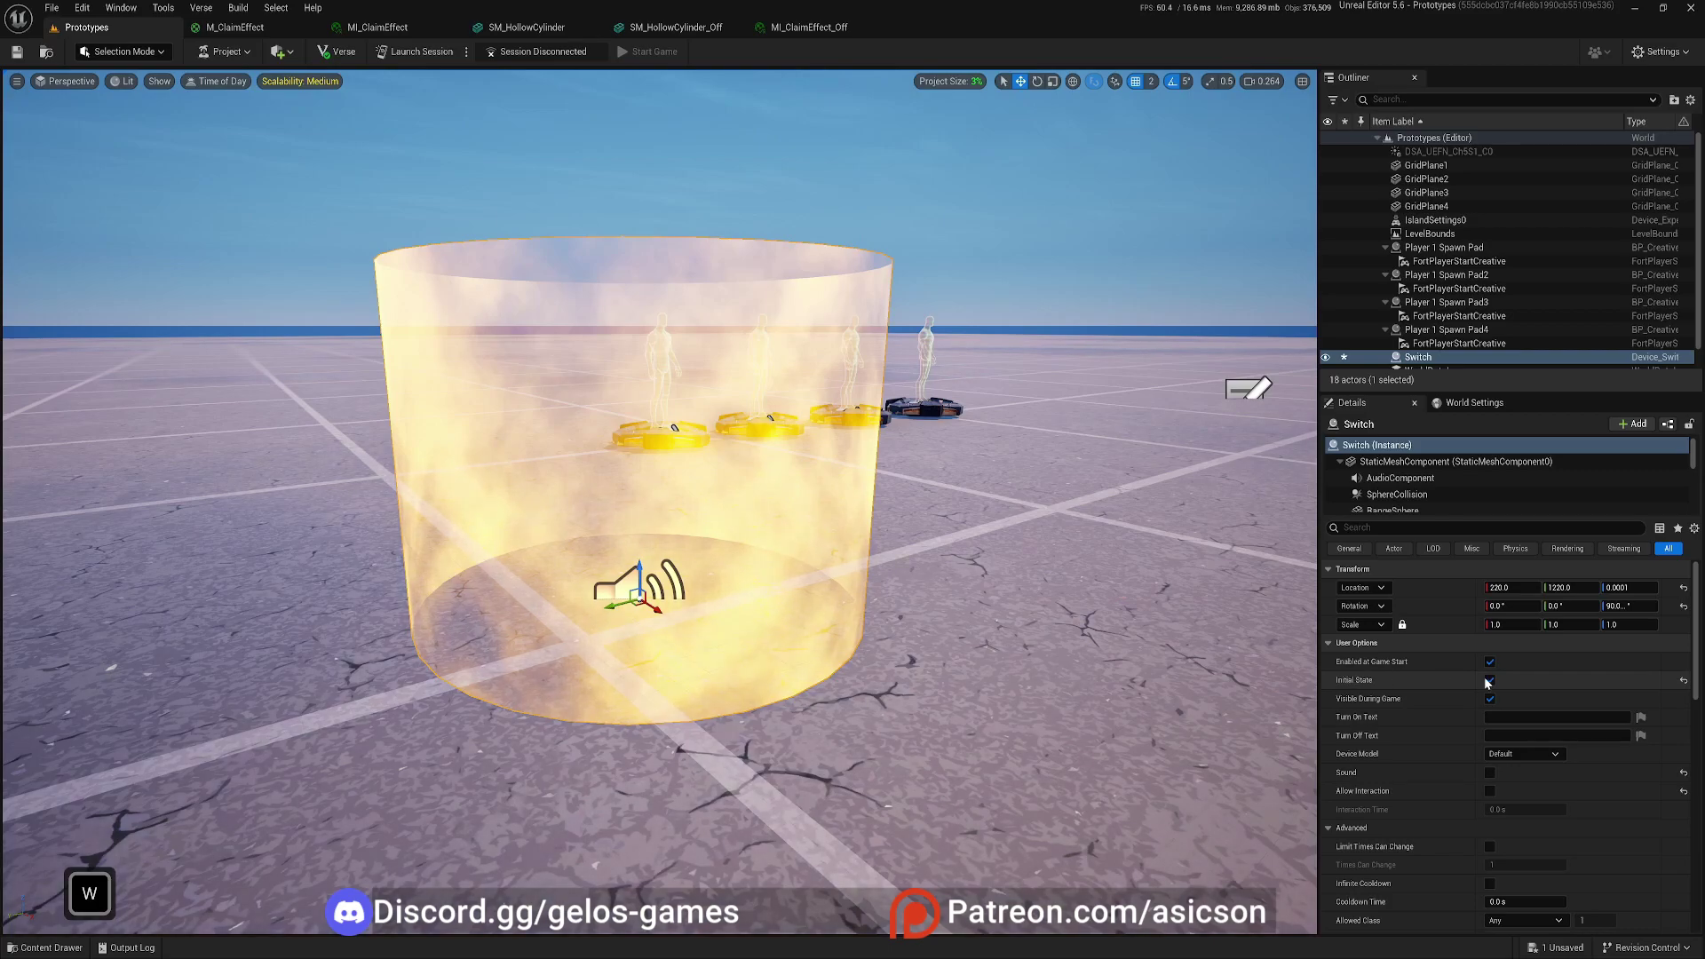
pyautogui.press('e')
pyautogui.press('w')
pyautogui.moveTo(924, 569); pyautogui.dragTo(927, 606, button='right')
pyautogui.press('s')
pyautogui.moveTo(673, 484); pyautogui.dragTo(672, 505, button='right')
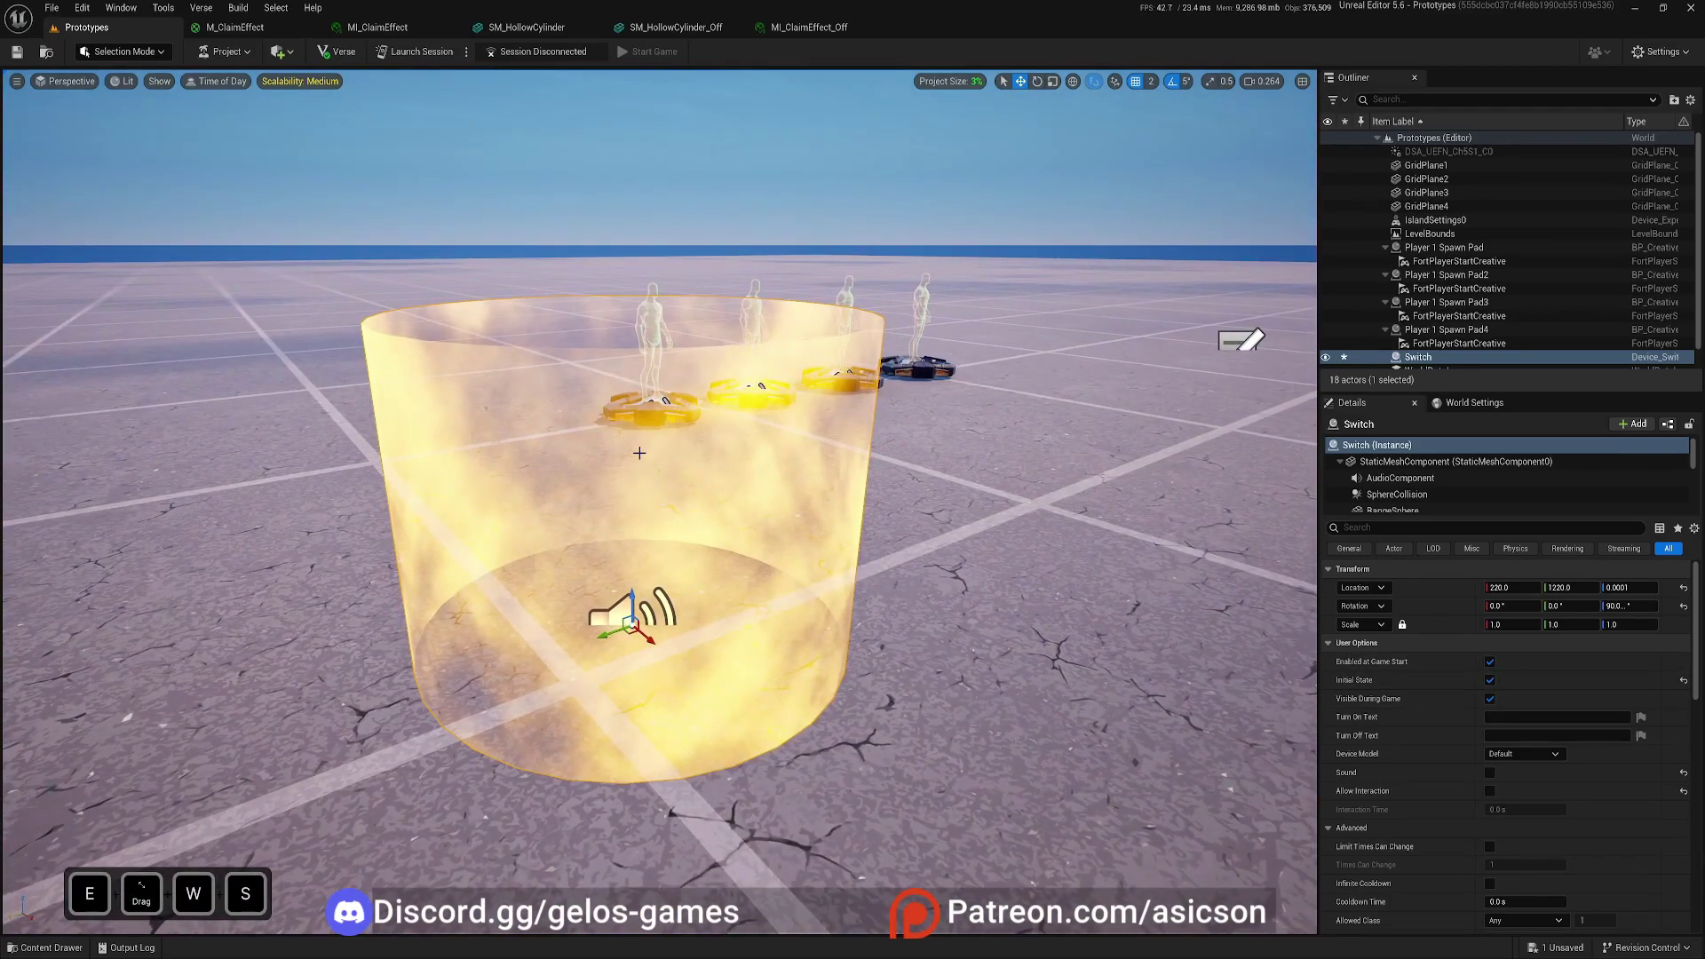
# - Detach the MI_ClaimEffect editor into a floating window over the Prototypes level, then enlarge and place it beside the cylinder
pyautogui.click(400, 32)
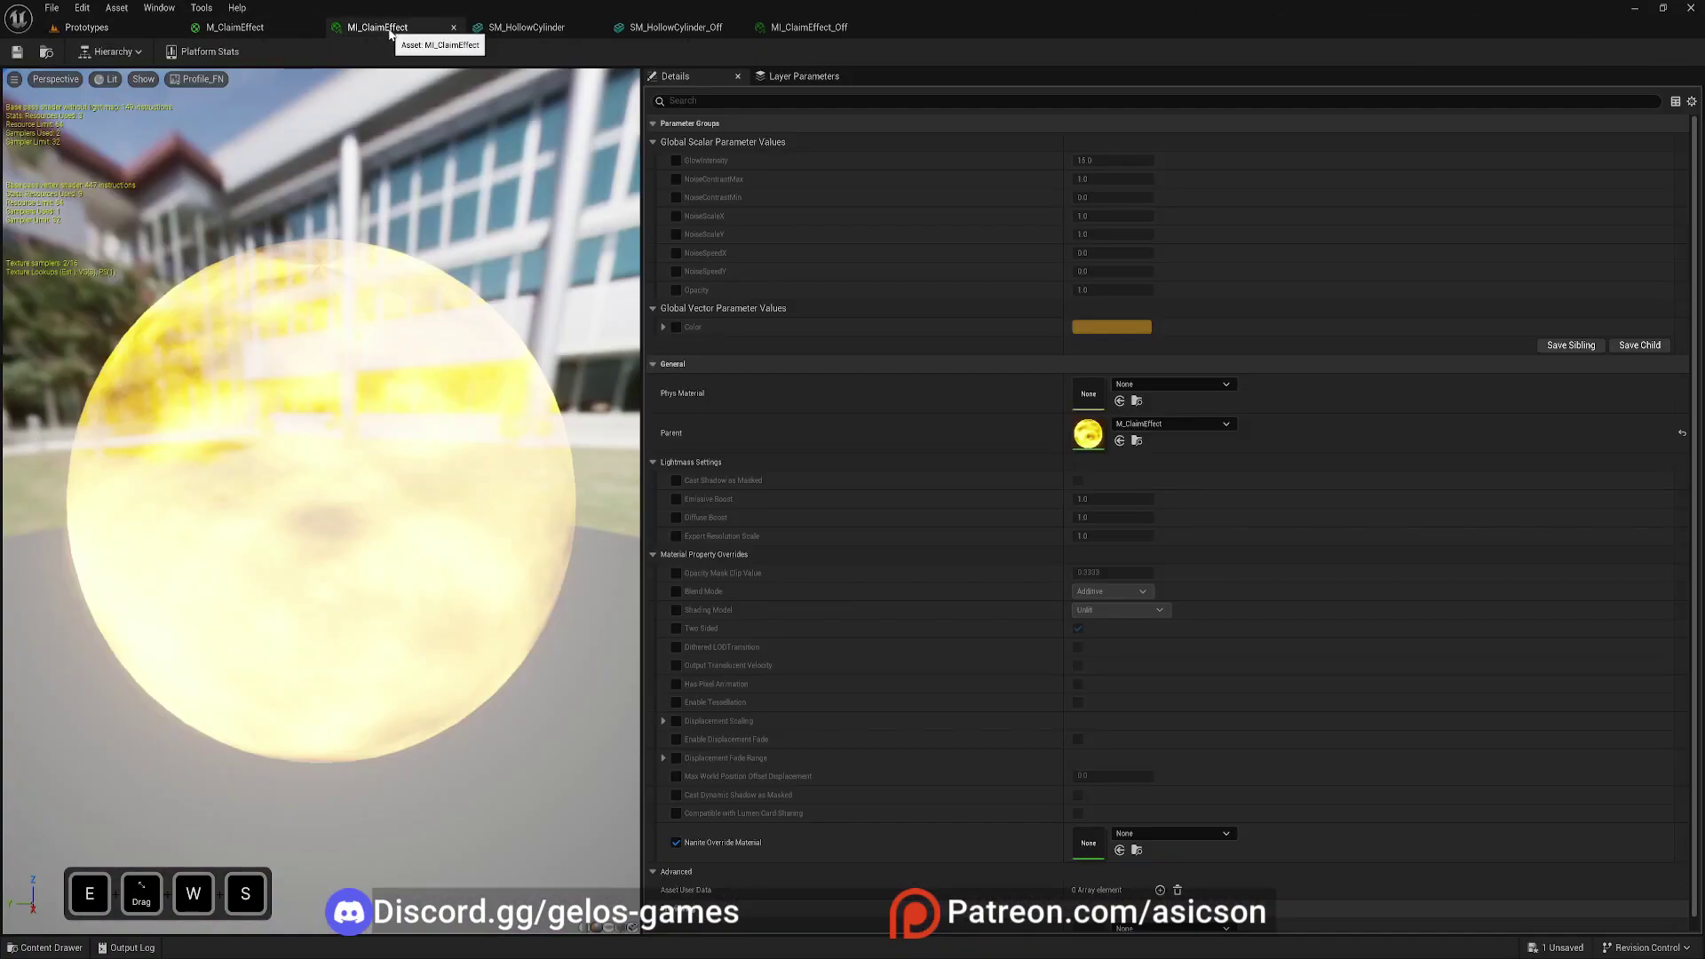
pyautogui.moveTo(389, 29); pyautogui.dragTo(922, 323)
pyautogui.click(102, 32)
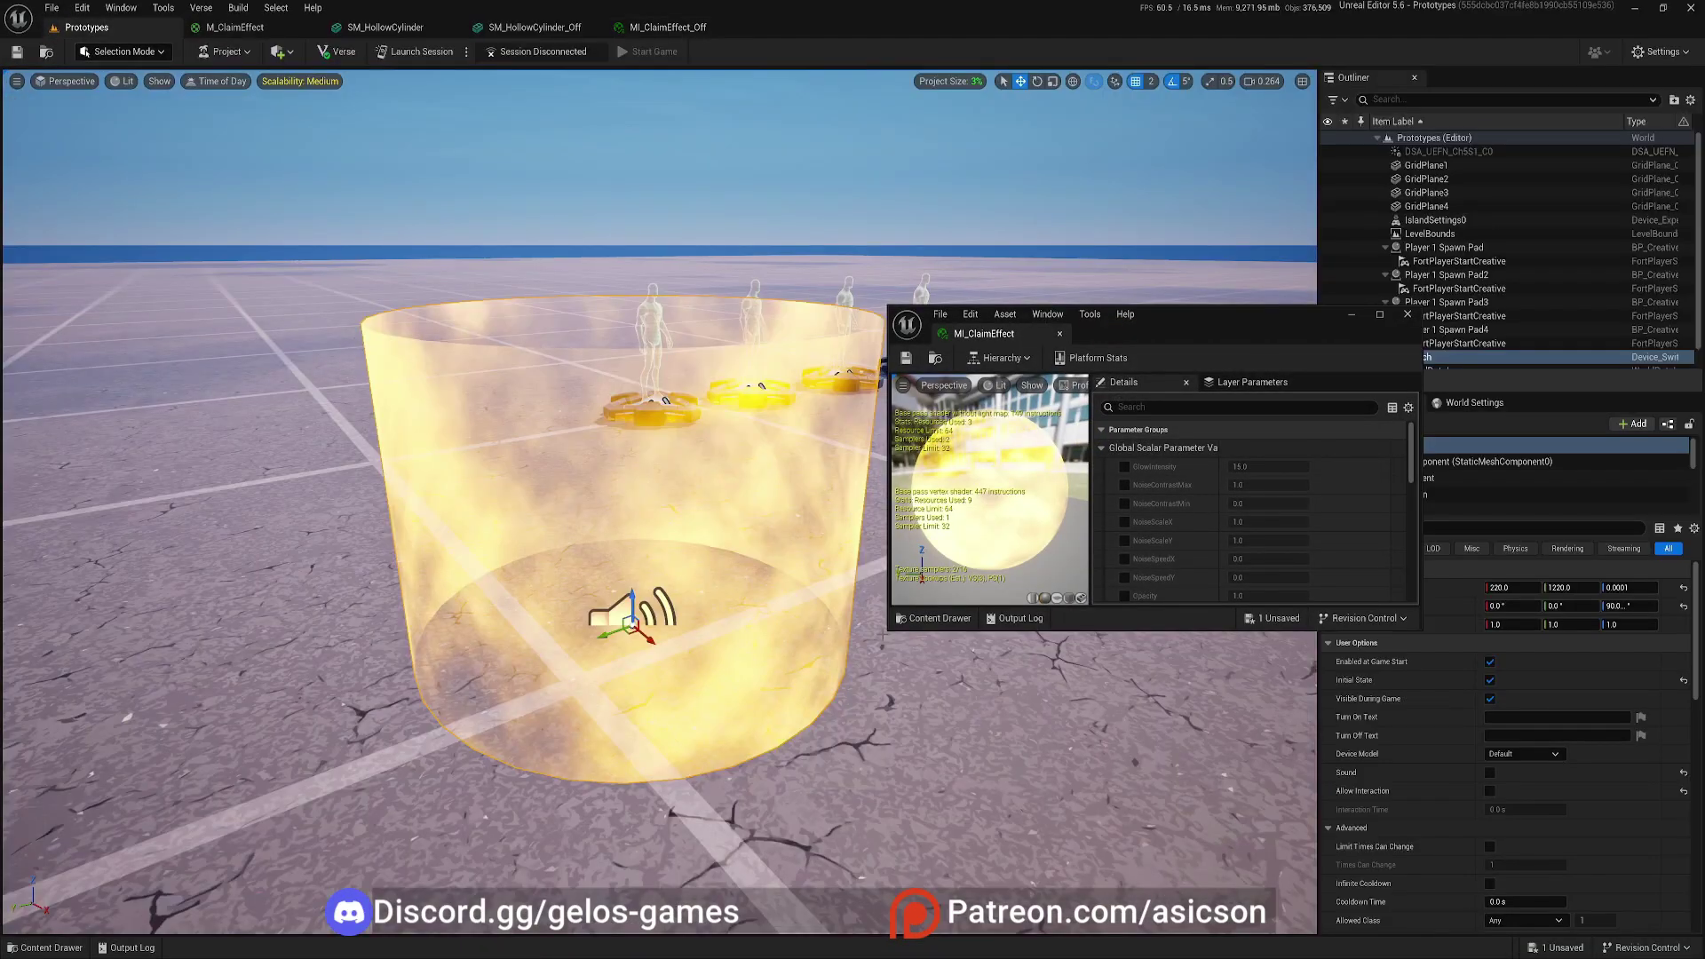
pyautogui.moveTo(889, 630); pyautogui.dragTo(804, 824)
pyautogui.moveTo(1316, 307); pyautogui.dragTo(1316, 285)
pyautogui.moveTo(1176, 297); pyautogui.dragTo(1287, 252)
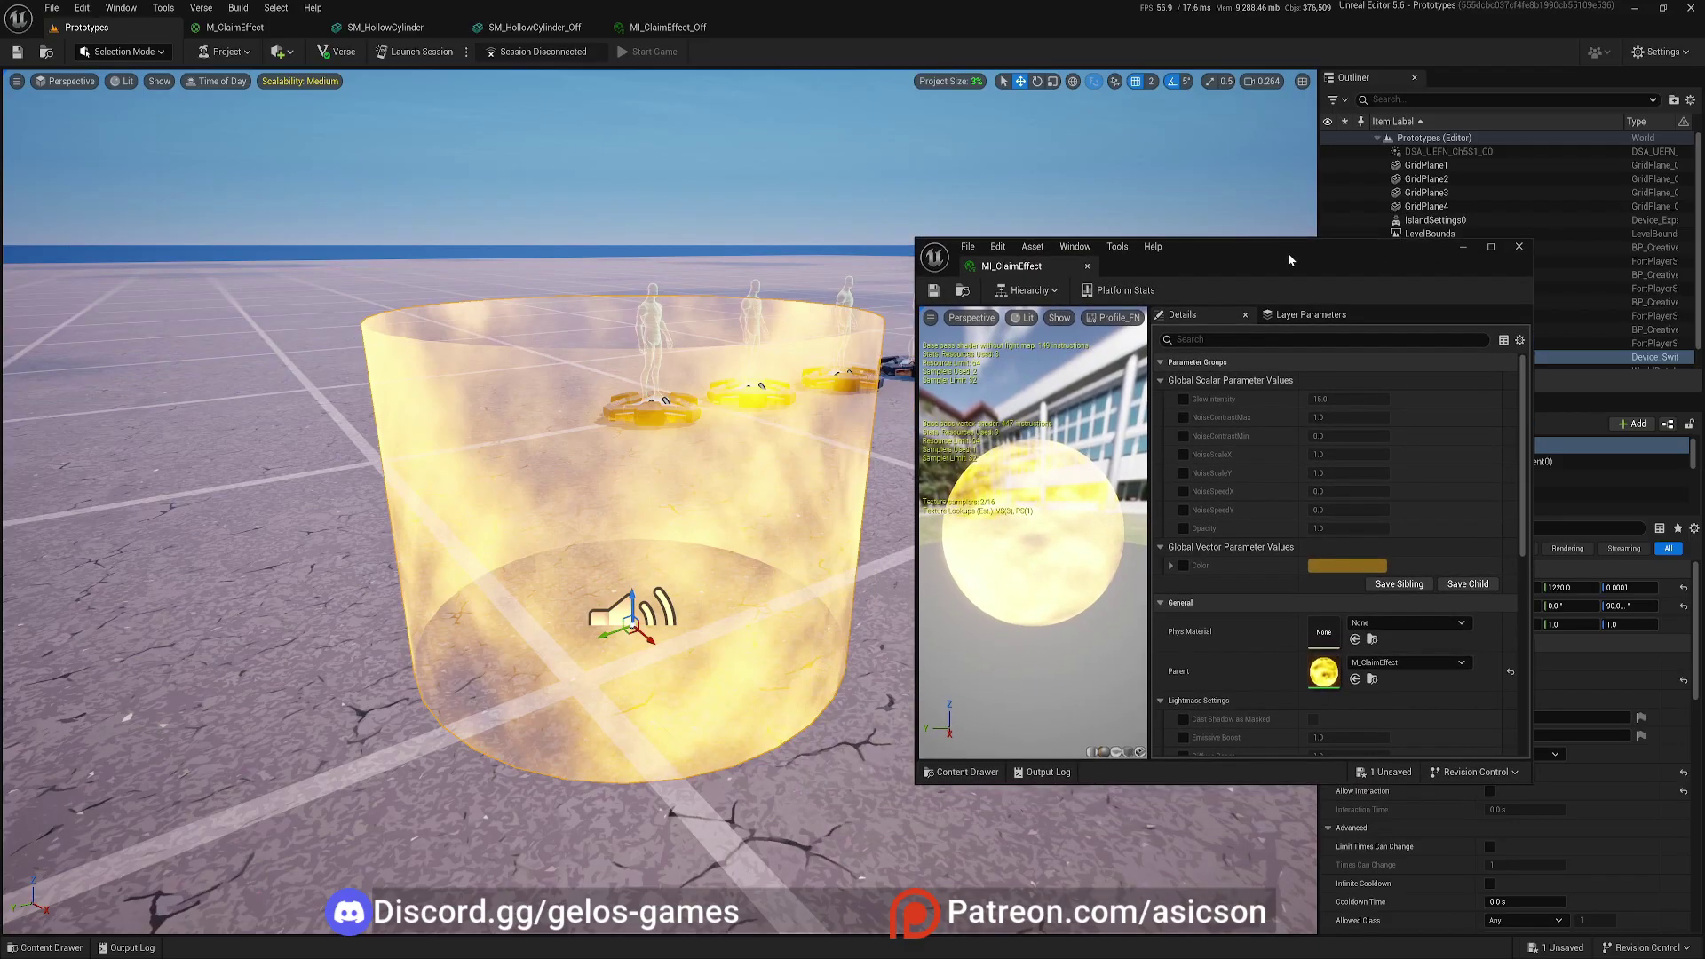
# - Enable overrides for the noise contrast, scale and speed parameters and Opacity in MI_ClaimEffect, and set NoiseContrastMax to 0.712
pyautogui.click(1184, 417)
pyautogui.click(1184, 435)
pyautogui.click(1183, 453)
pyautogui.click(1184, 473)
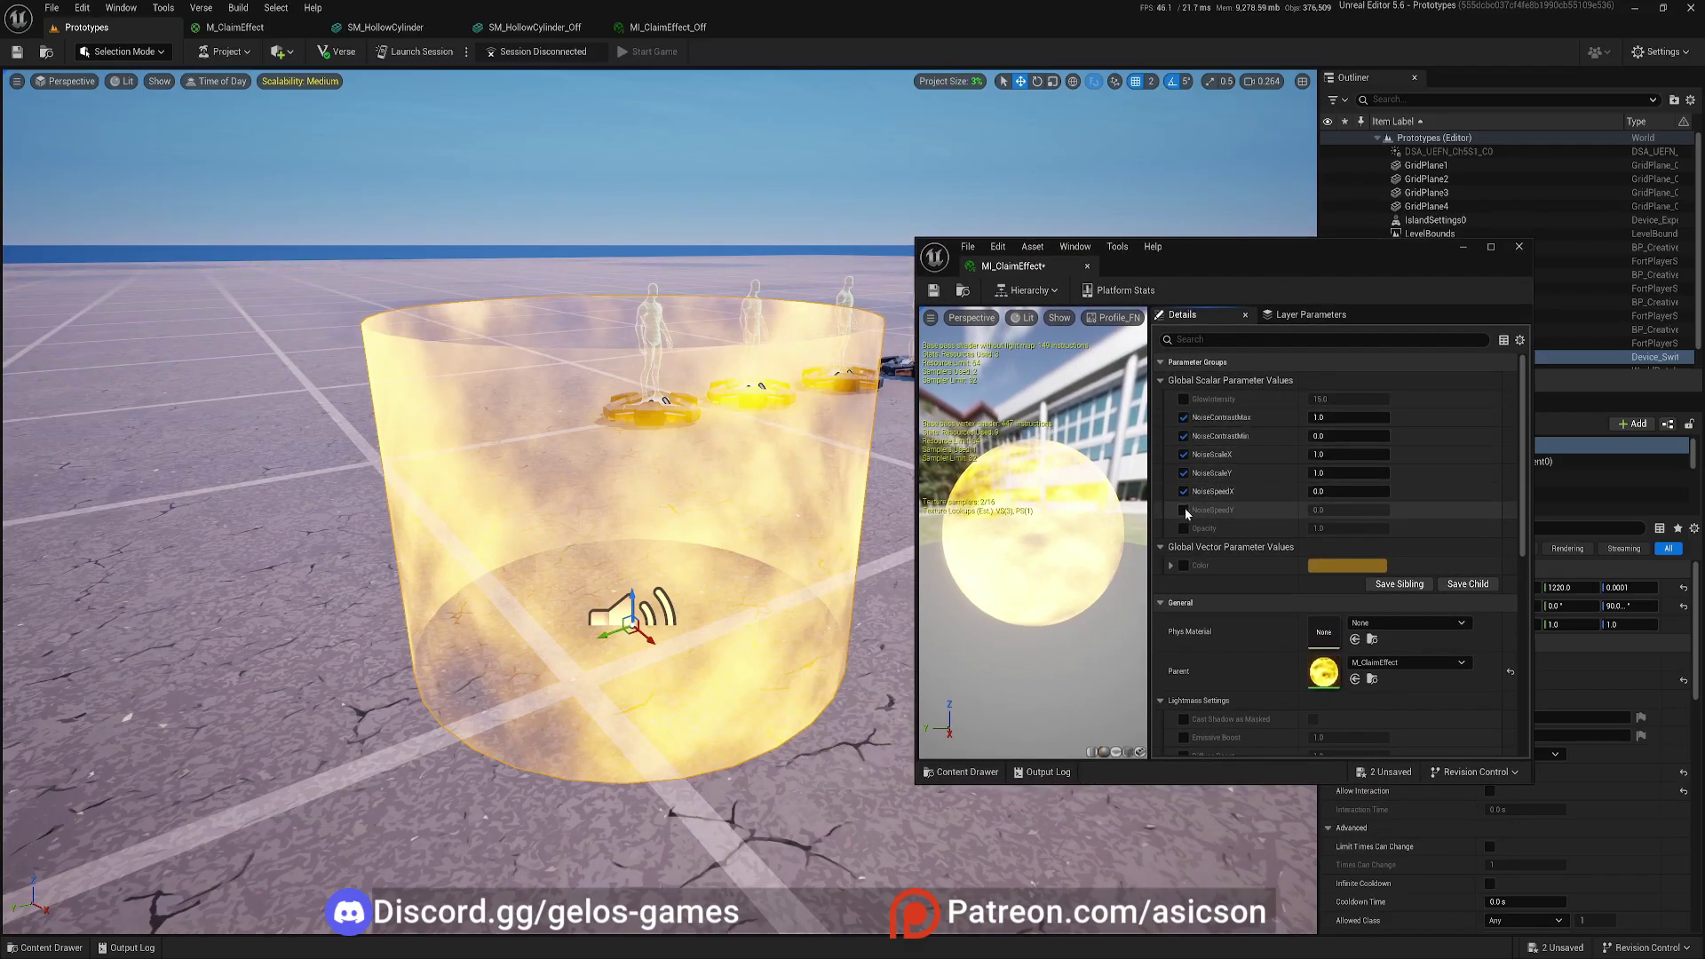
pyautogui.click(1183, 491)
pyautogui.click(1184, 510)
pyautogui.click(1184, 528)
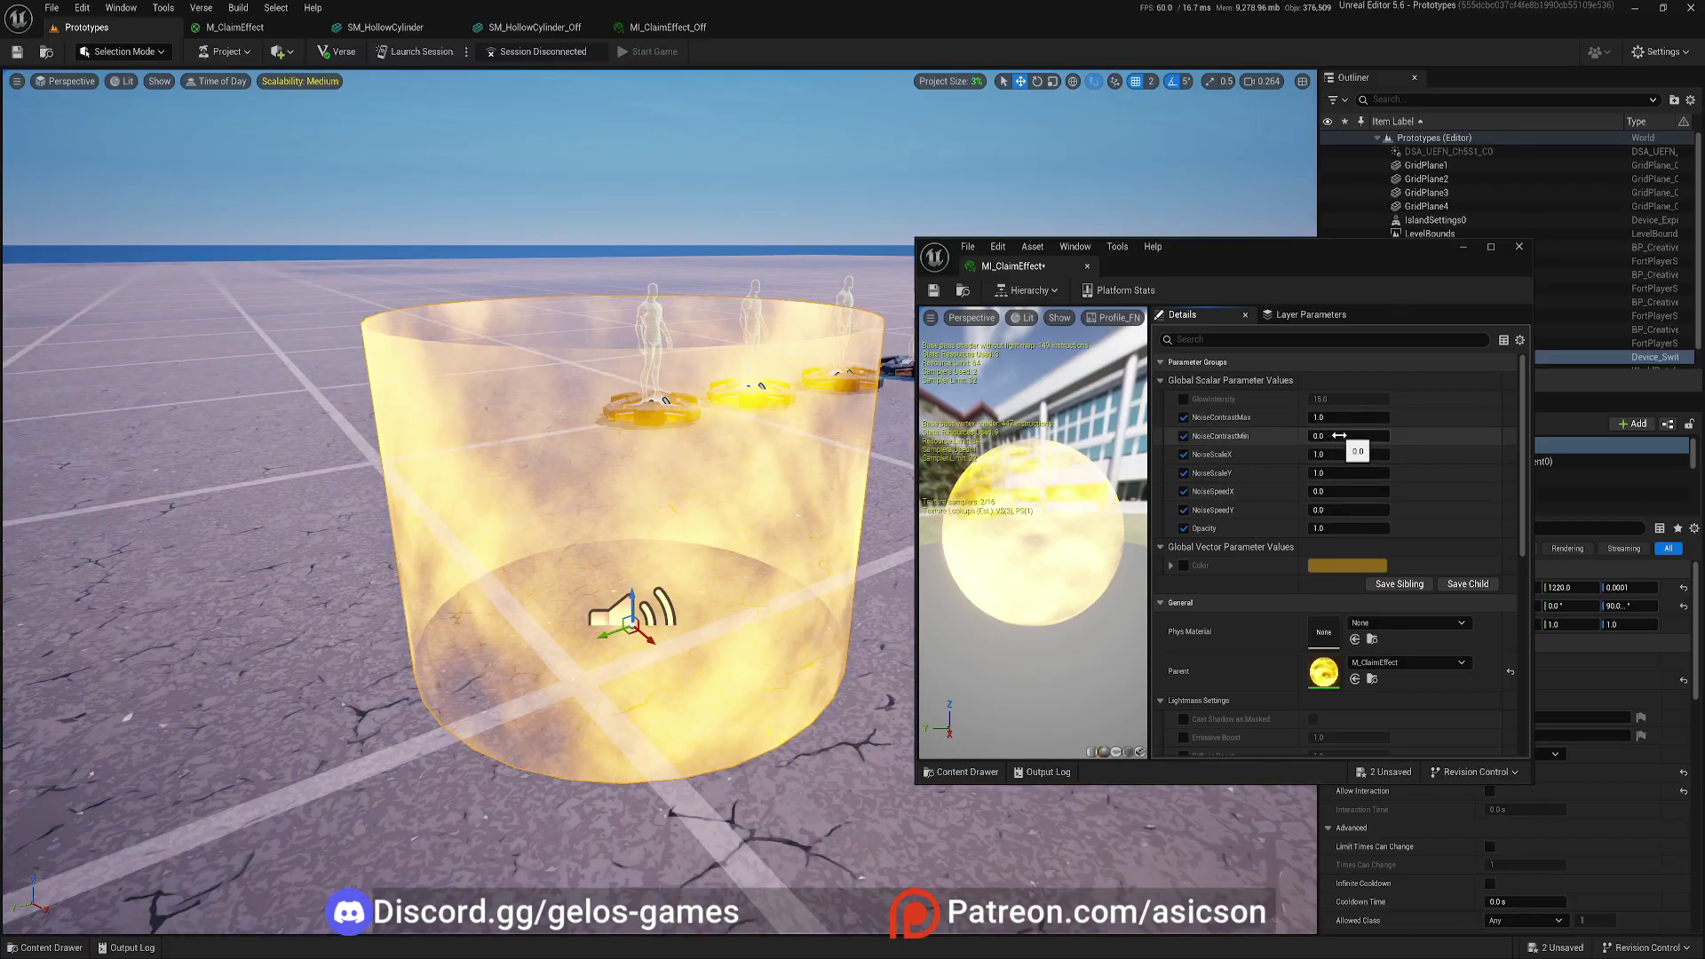
pyautogui.moveTo(1344, 417)
pyautogui.mouseDown()
pyautogui.moveTo(1305, 417)
pyautogui.moveTo(1323, 418)
pyautogui.mouseUp()
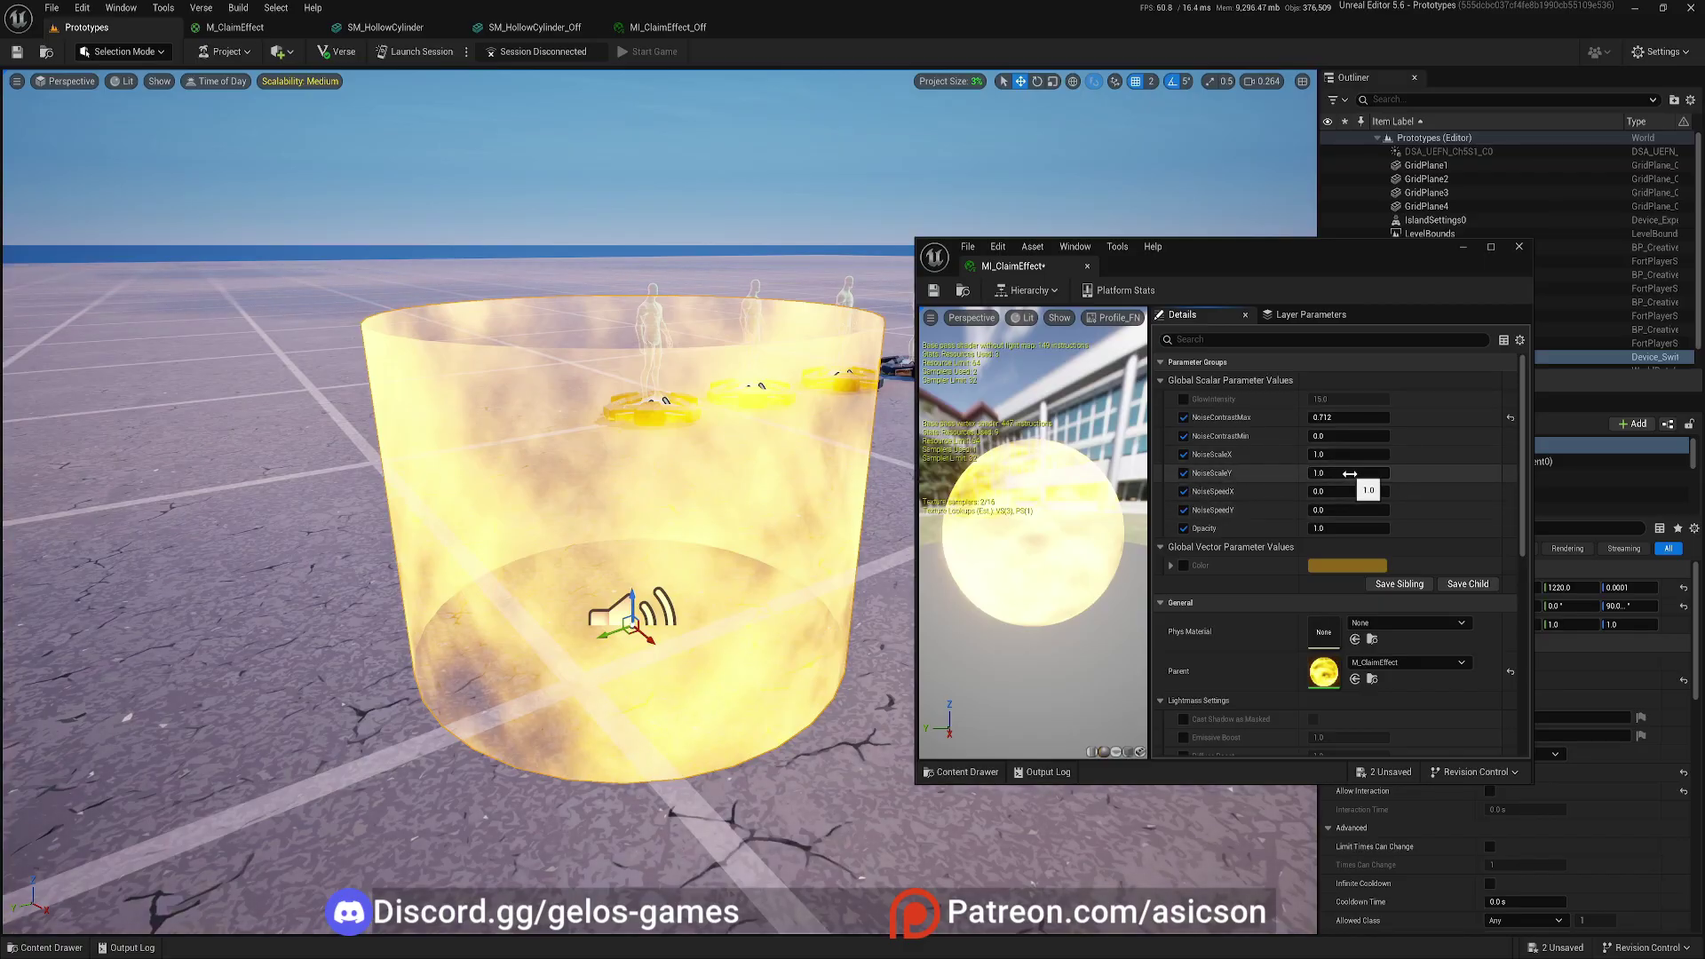
# - Try a NoiseScaleY of 0.68, and reset the parameter to 1
pyautogui.moveTo(1350, 474); pyautogui.dragTo(1338, 473)
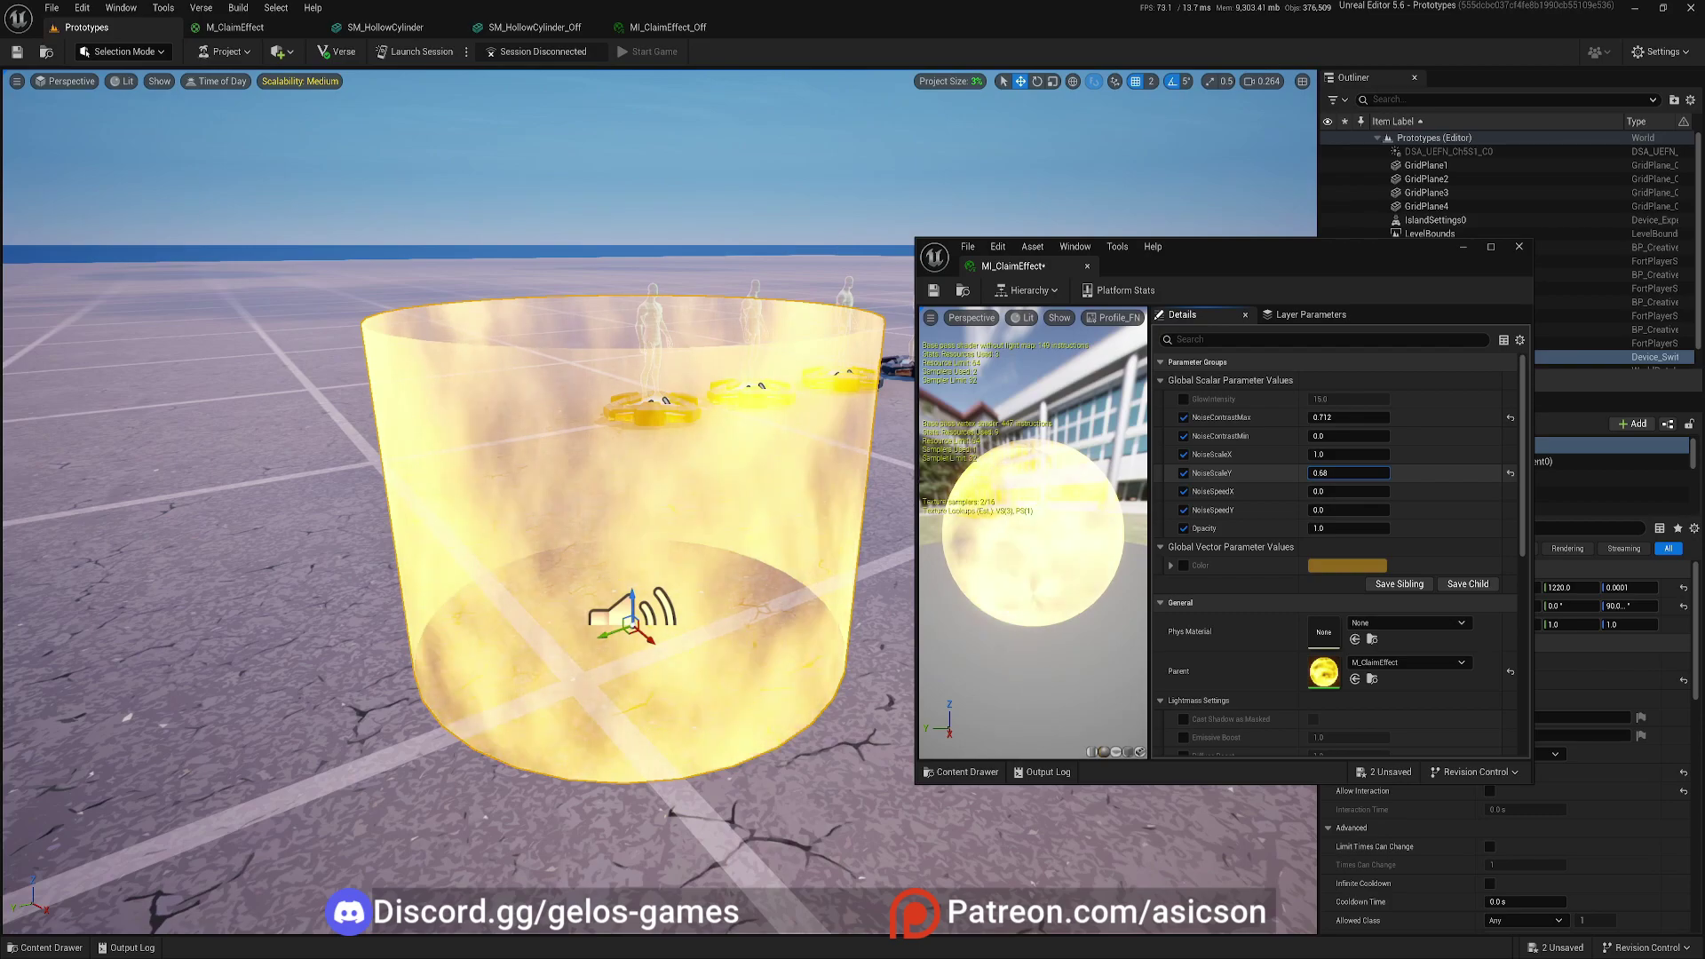
pyautogui.click(1338, 473)
pyautogui.write('1')
pyautogui.press('Return')
# - Try lowering NoiseScaleX to about 0.083 and inspect the noise pattern on the cylinder from several viewpoints
pyautogui.moveTo(1350, 453); pyautogui.dragTo(1317, 454)
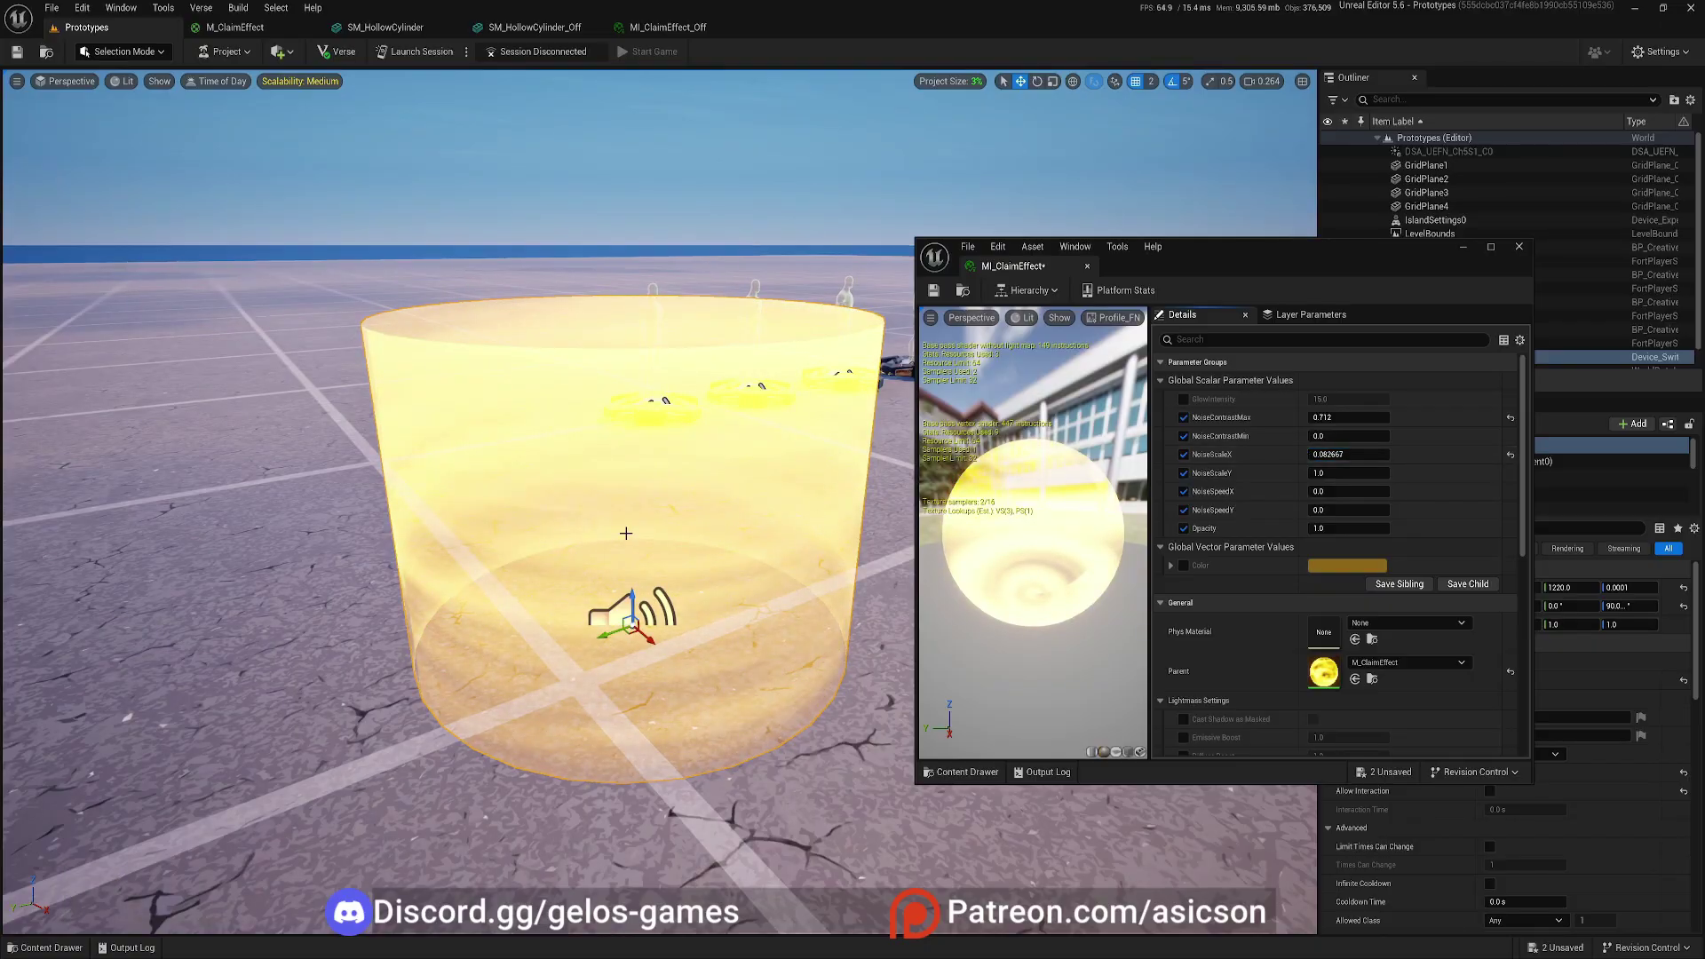
pyautogui.moveTo(651, 502)
pyautogui.mouseDown(button='right')
pyautogui.moveTo(668, 493)
pyautogui.moveTo(620, 471)
pyautogui.moveTo(631, 480)
pyautogui.mouseUp(button='right')
pyautogui.press('a')
pyautogui.press('d')
pyautogui.press('a')
pyautogui.press('w')
pyautogui.press('s')
pyautogui.press('d')
pyautogui.press('e')
pyautogui.press('q')
pyautogui.press('s')
pyautogui.press('w')
pyautogui.press('e')
pyautogui.press('q')
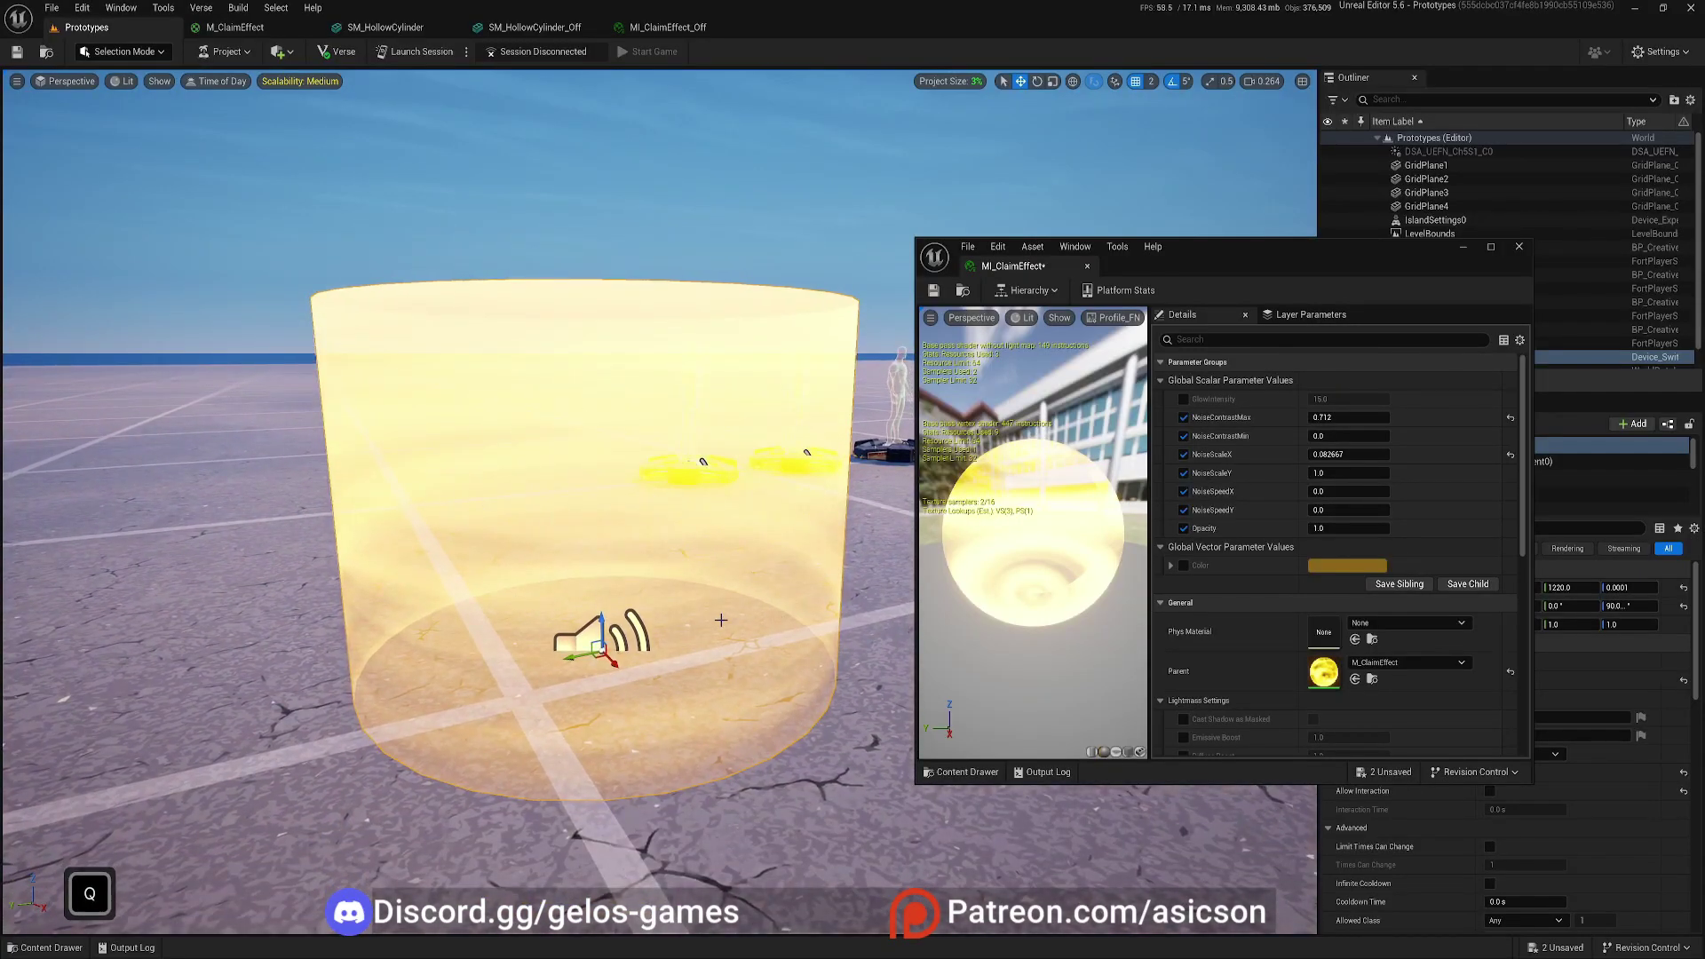
# - Set NoiseScaleX to 0.1 in the MI_ClaimEffect instance
pyautogui.moveTo(720, 619); pyautogui.dragTo(720, 620, button='right')
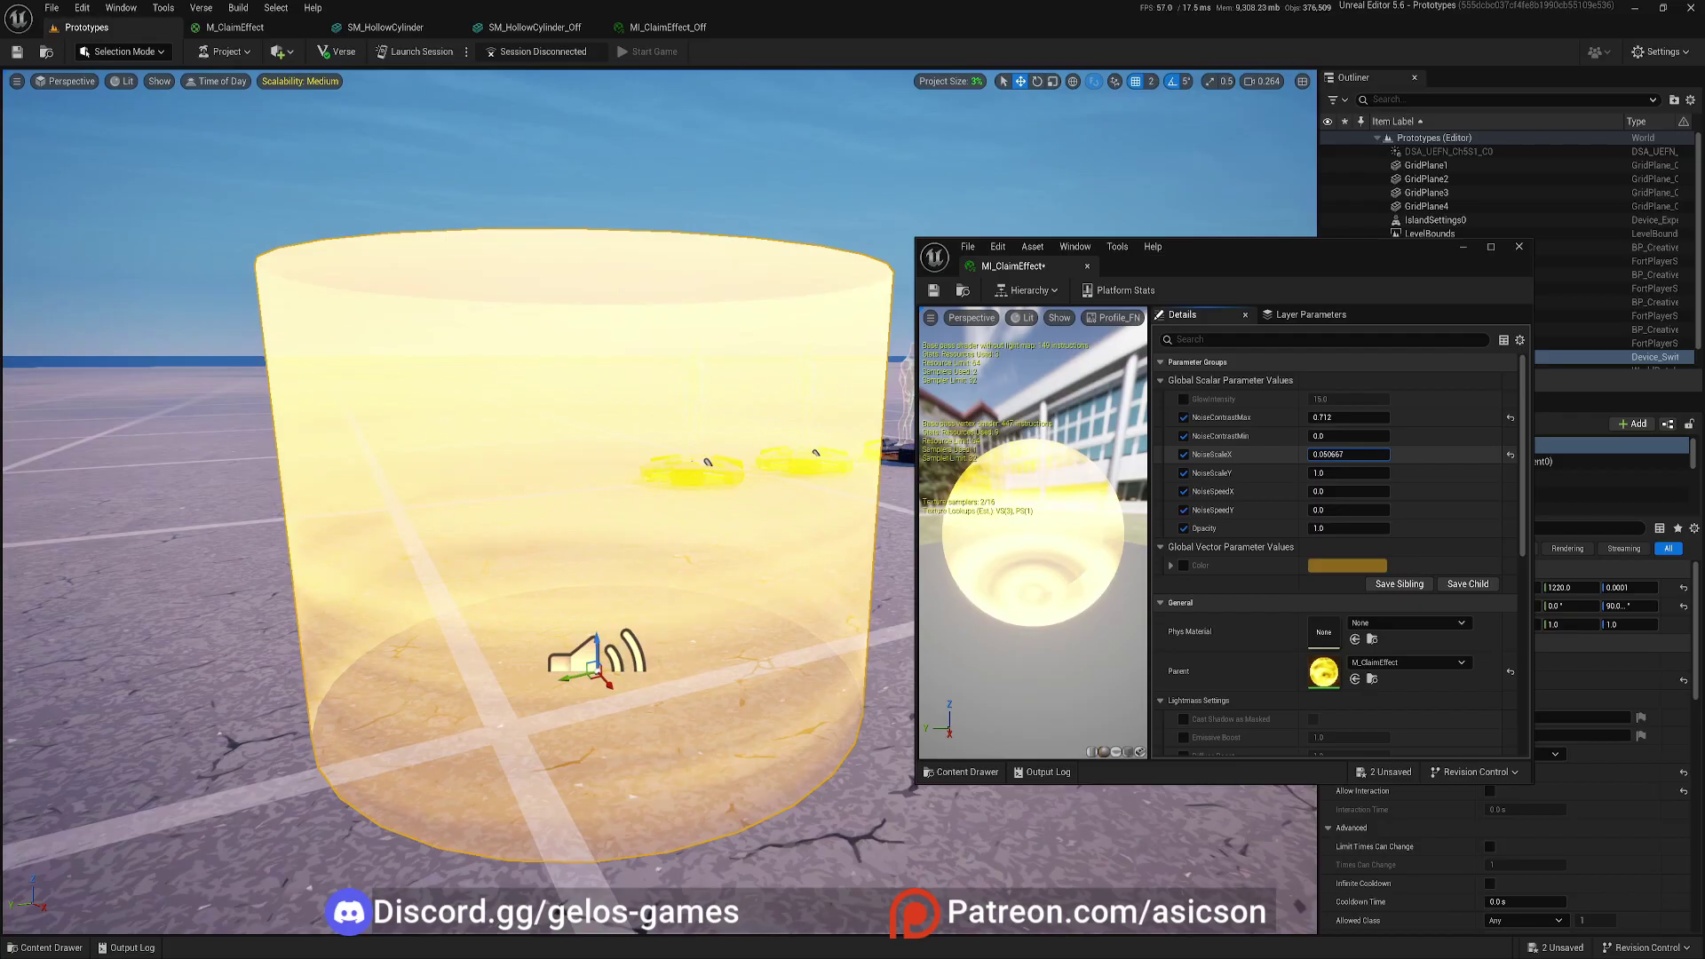
pyautogui.moveTo(1349, 454)
pyautogui.mouseDown()
pyautogui.moveTo(1332, 454)
pyautogui.moveTo(1367, 454)
pyautogui.mouseUp()
pyautogui.press('e')
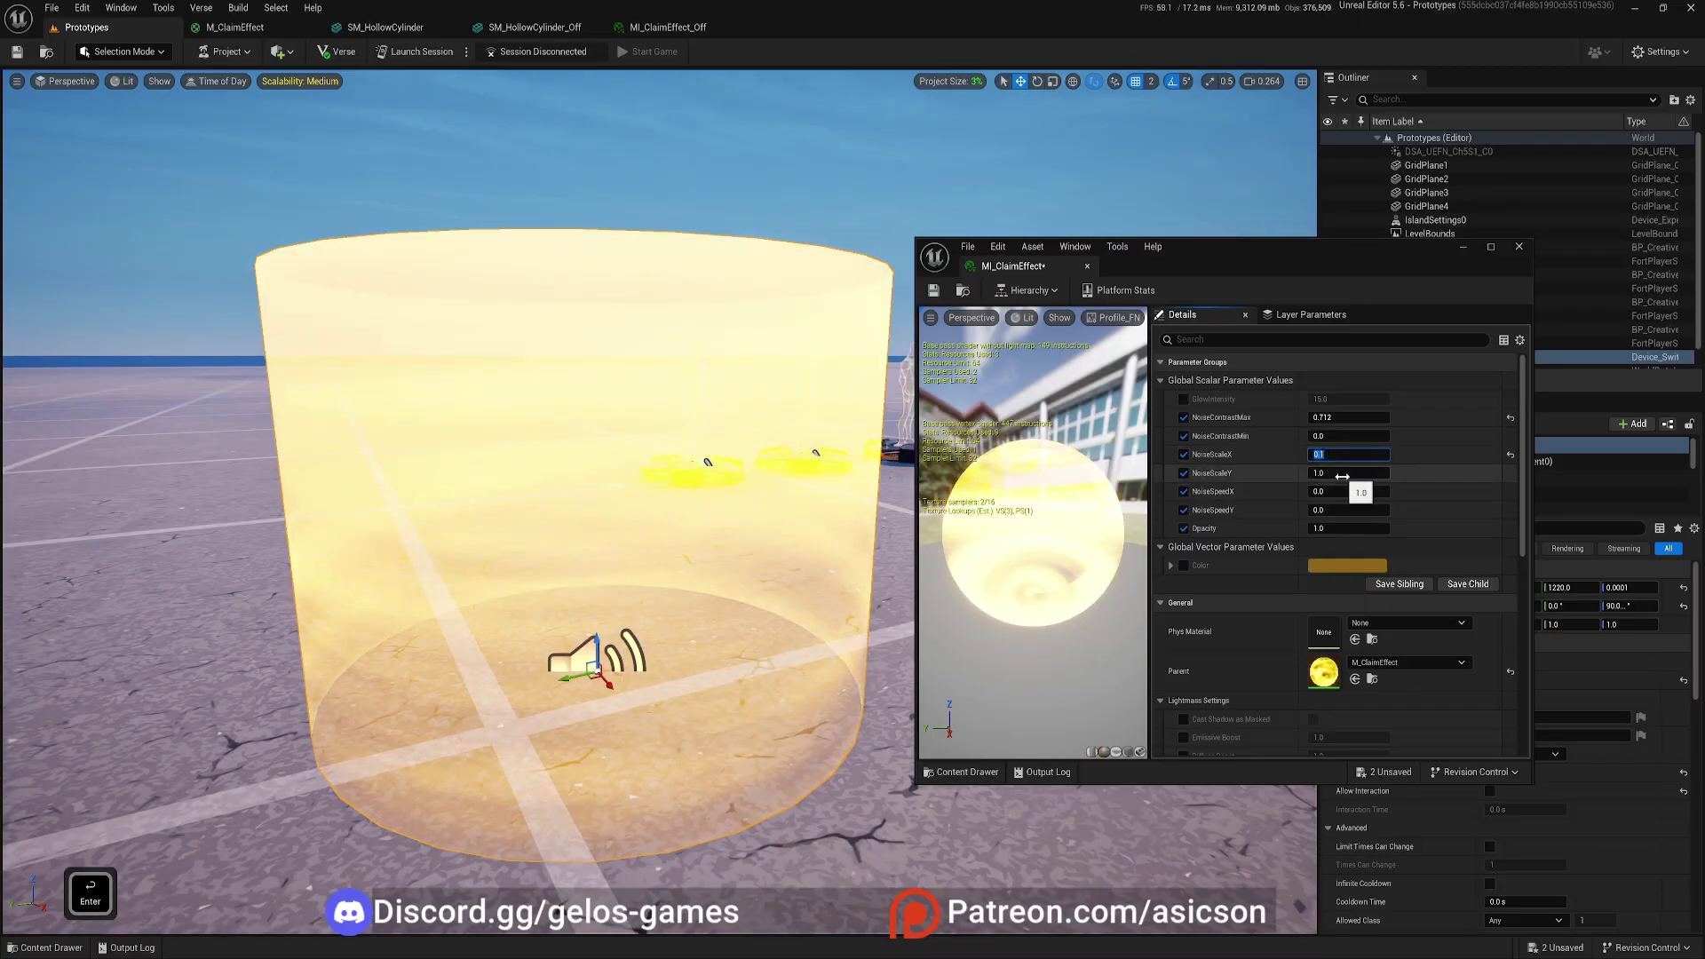
# - Try raising NoiseScaleY up to 3 in MI_ClaimEffect, and settle the parameter on 2
pyautogui.moveTo(1348, 472)
pyautogui.mouseDown()
pyautogui.moveTo(1399, 473)
pyautogui.moveTo(1342, 472)
pyautogui.mouseUp()
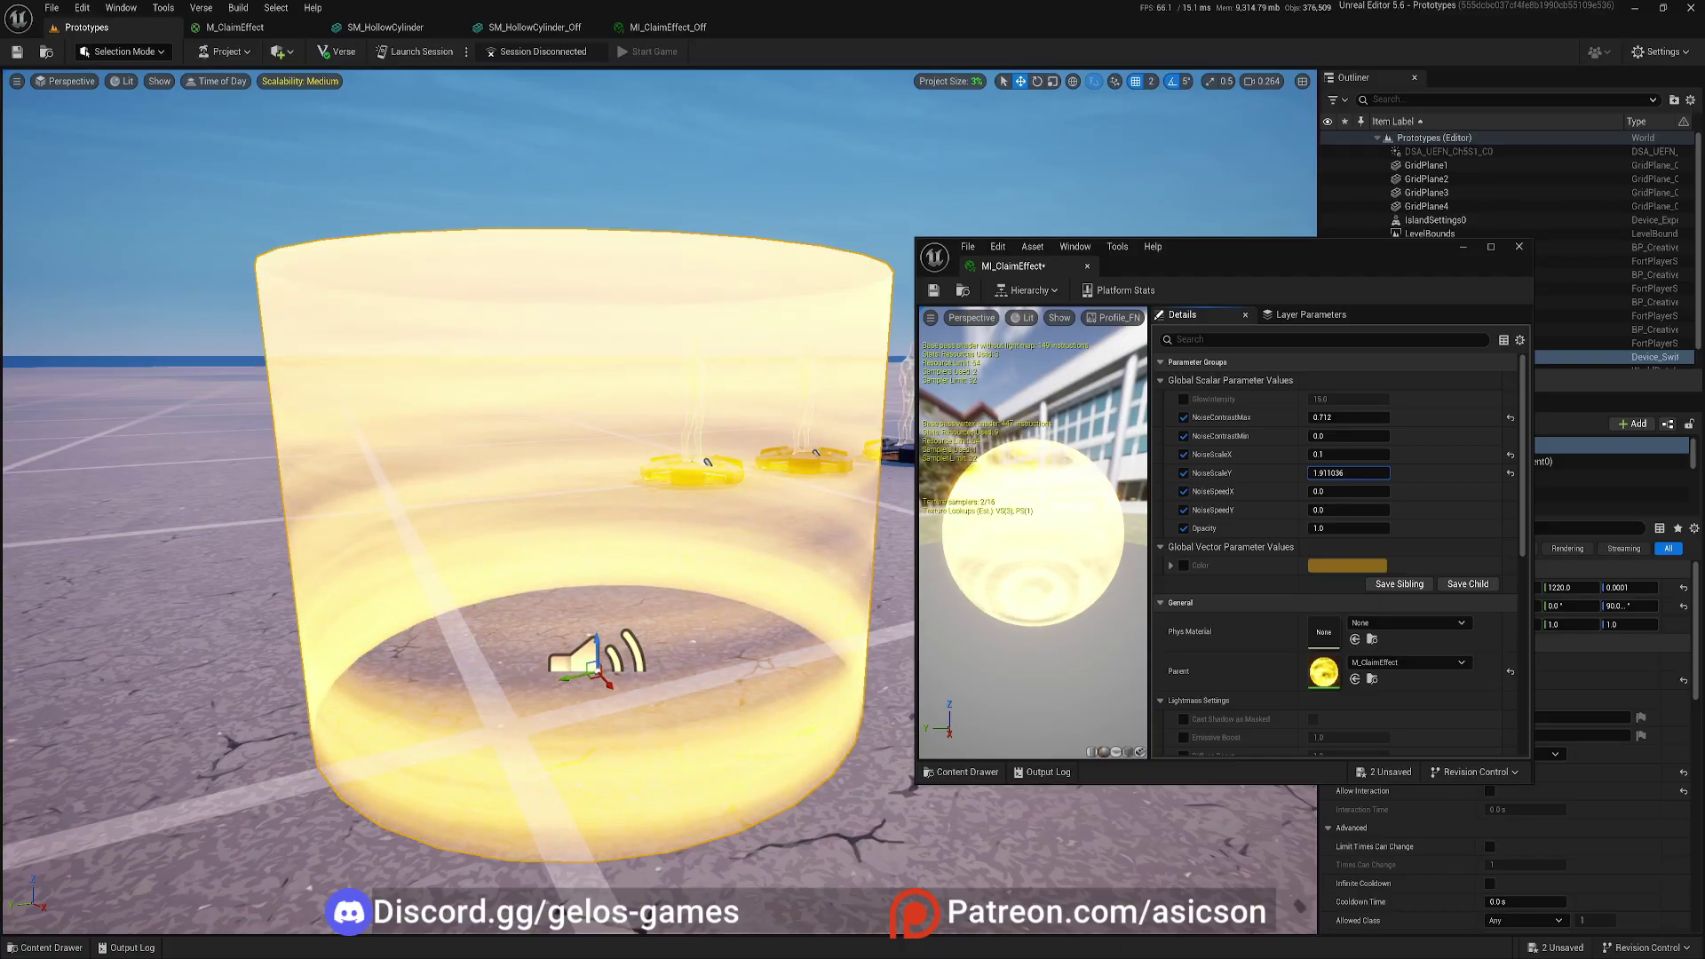
pyautogui.click(1332, 473)
pyautogui.write('3')
pyautogui.press('Return')
pyautogui.write('2')
pyautogui.press('Return')
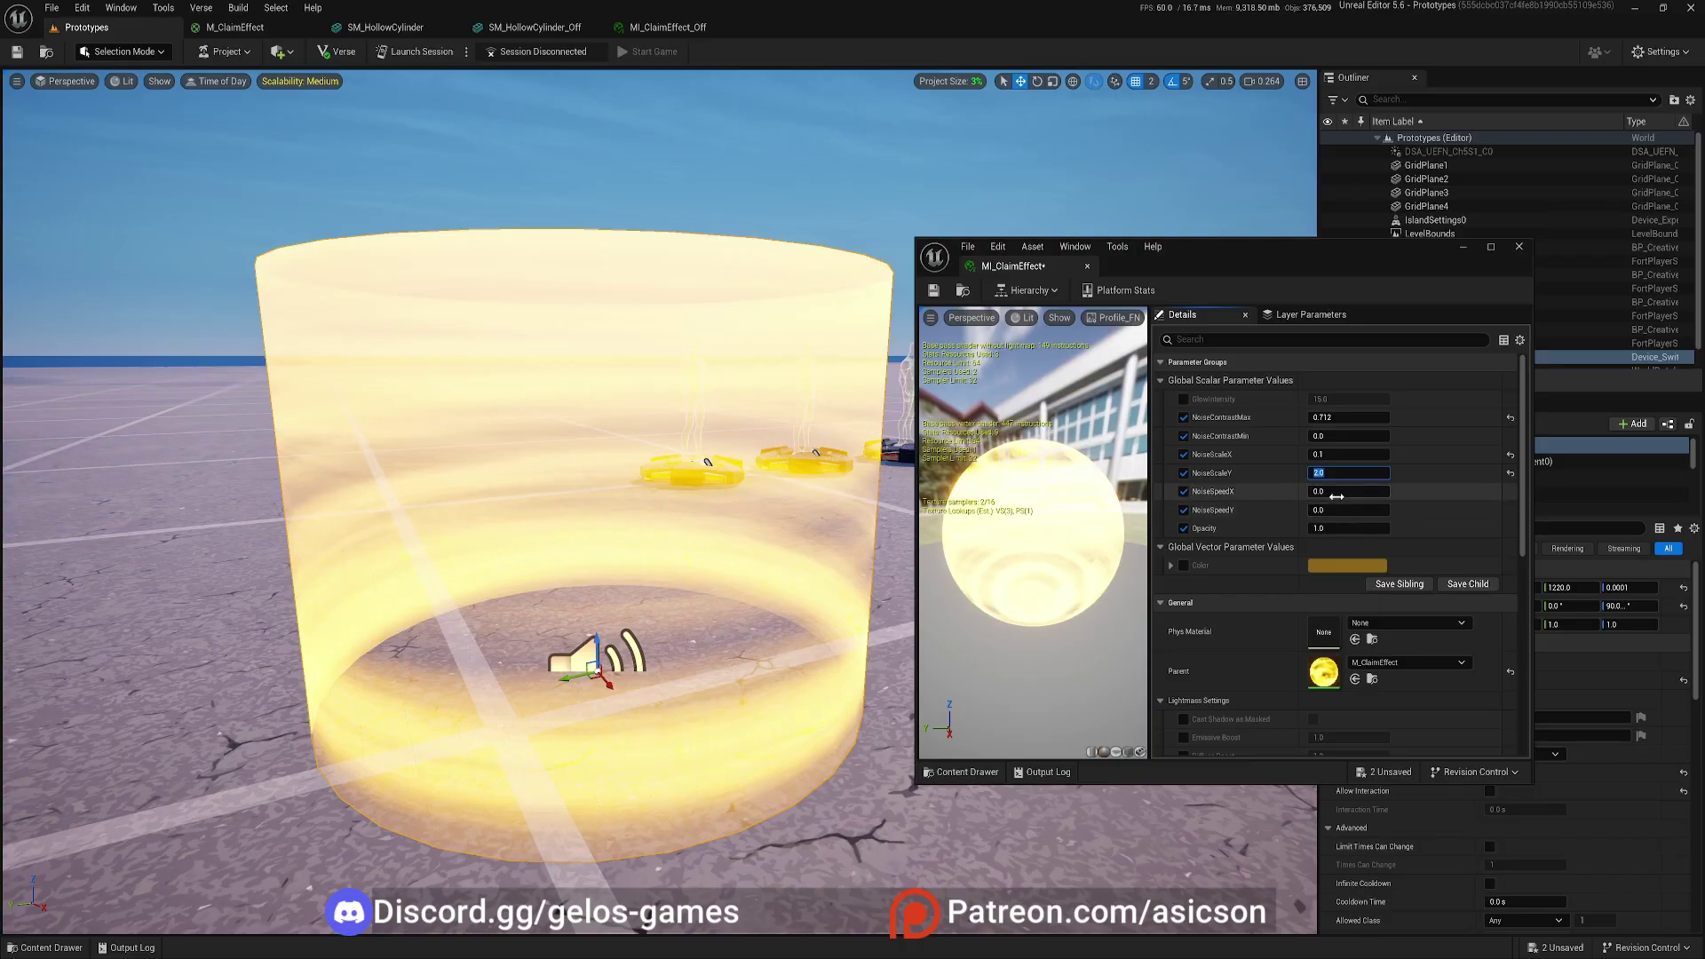
# - Try small NoiseSpeedX values such as 0.001 and 0.005 for the noise animation, and set the parameter to 0.01
pyautogui.moveTo(1332, 491); pyautogui.dragTo(1340, 491)
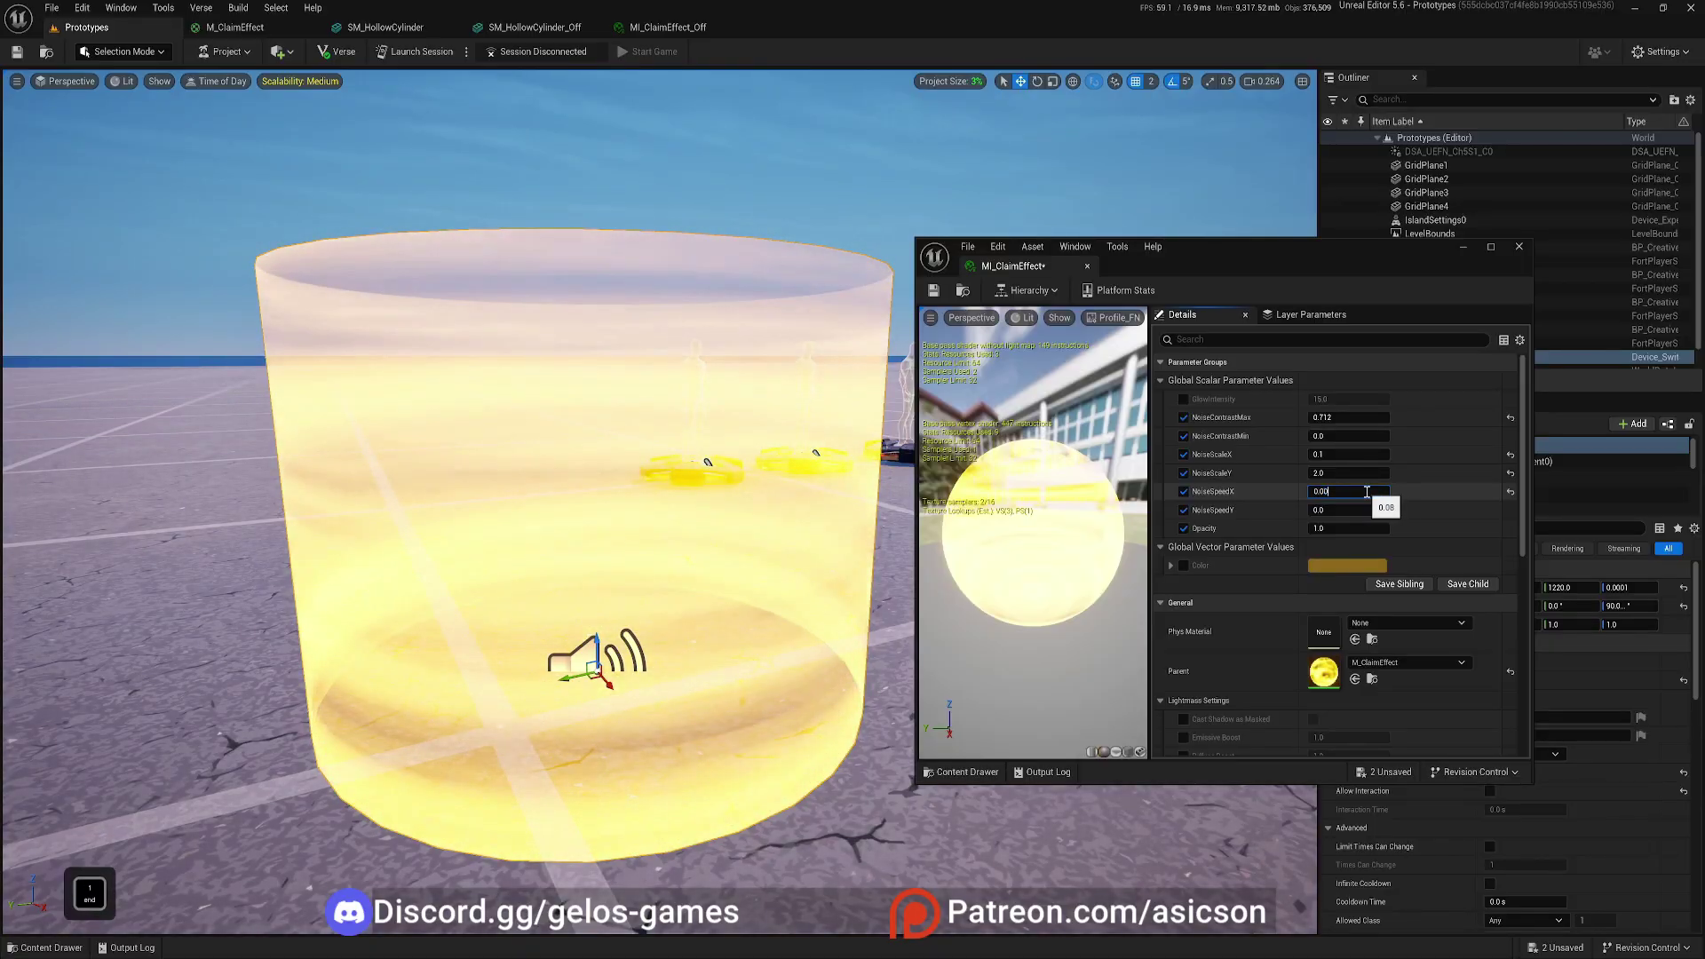
pyautogui.write('1')
pyautogui.press('Return')
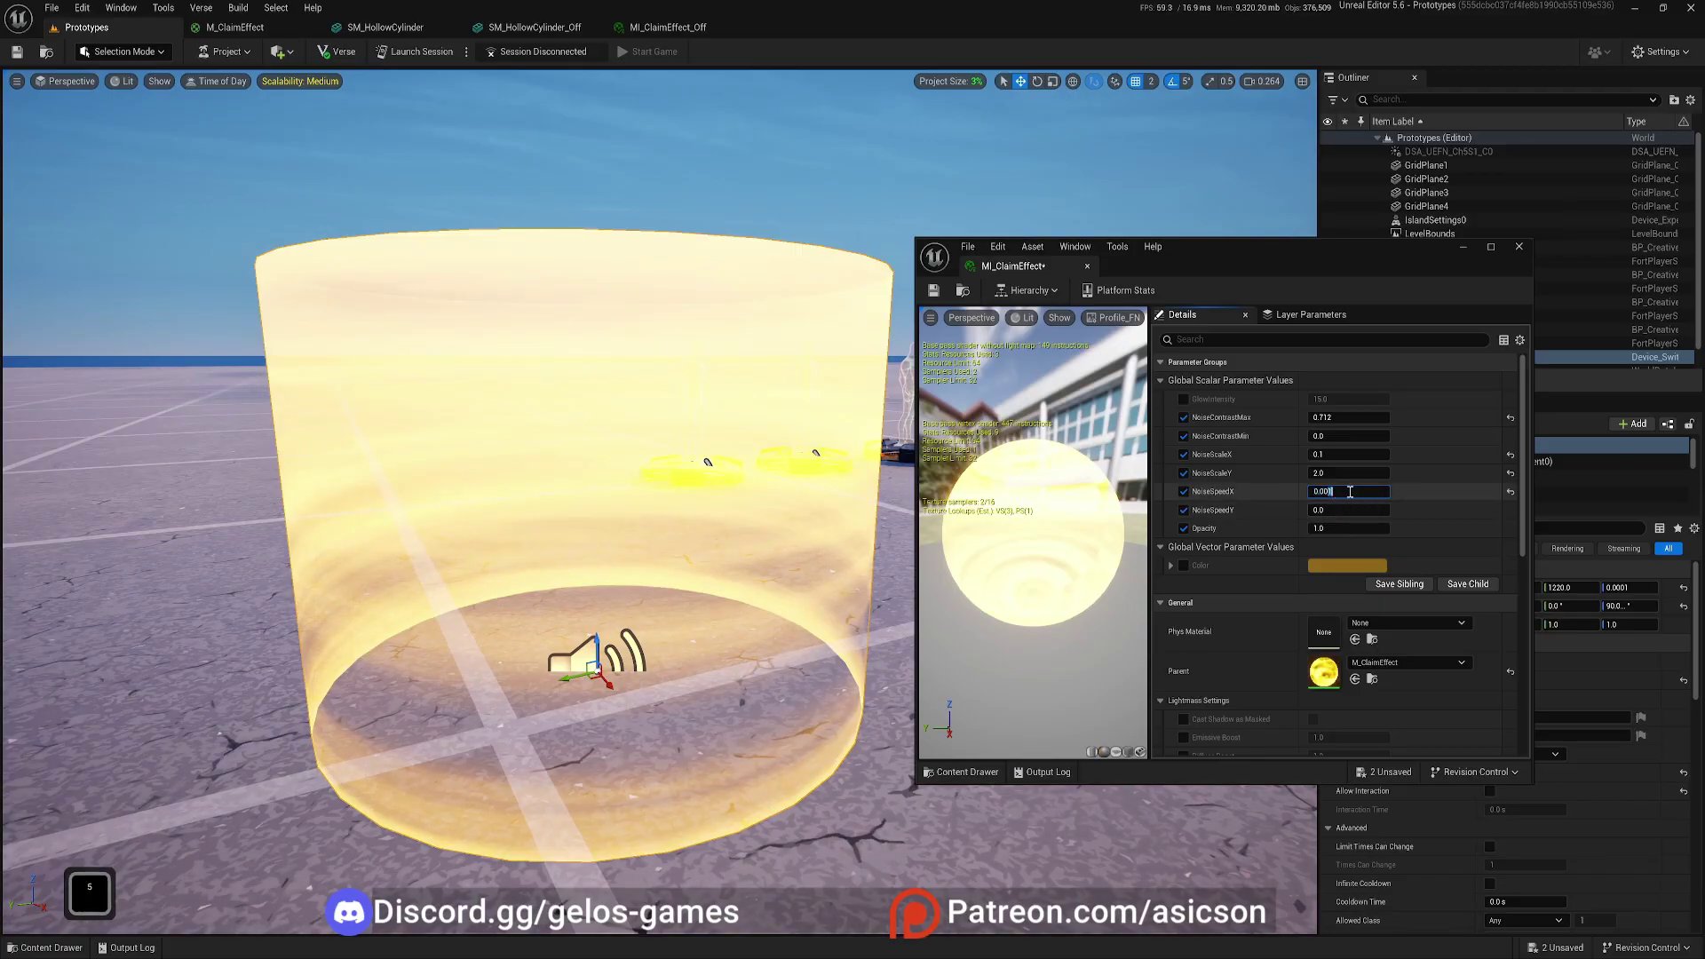
pyautogui.write('0.005')
pyautogui.press('Return')
pyautogui.press('BackSpace')
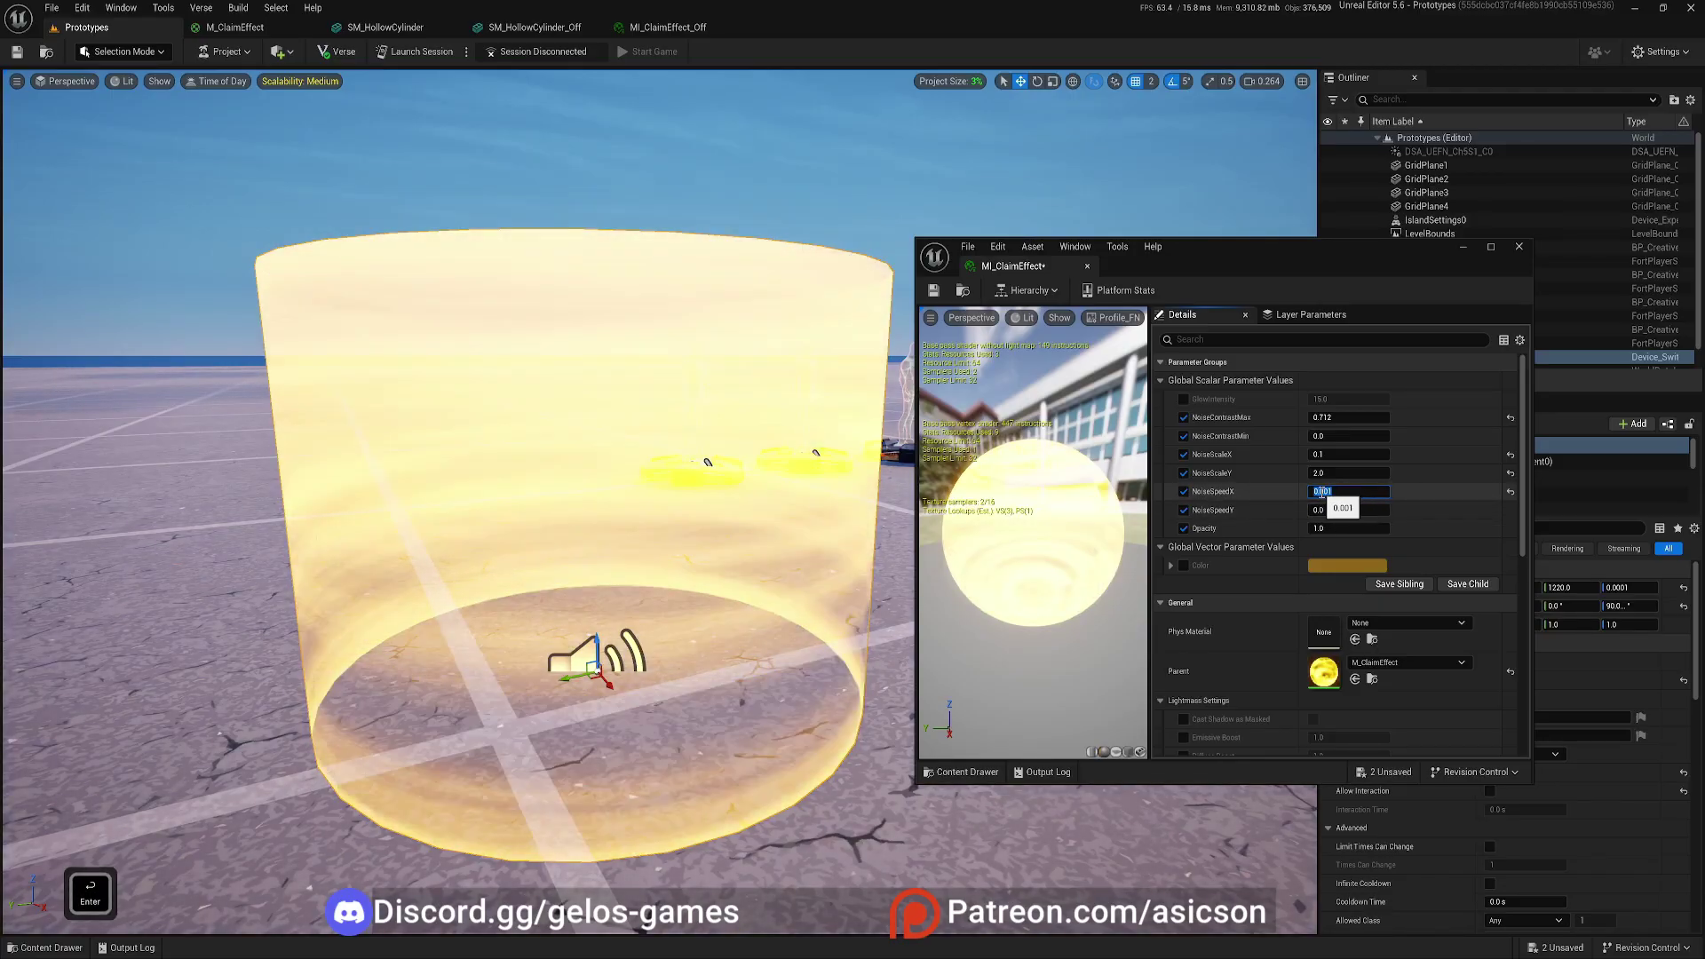
pyautogui.write('1')
pyautogui.press('Return')
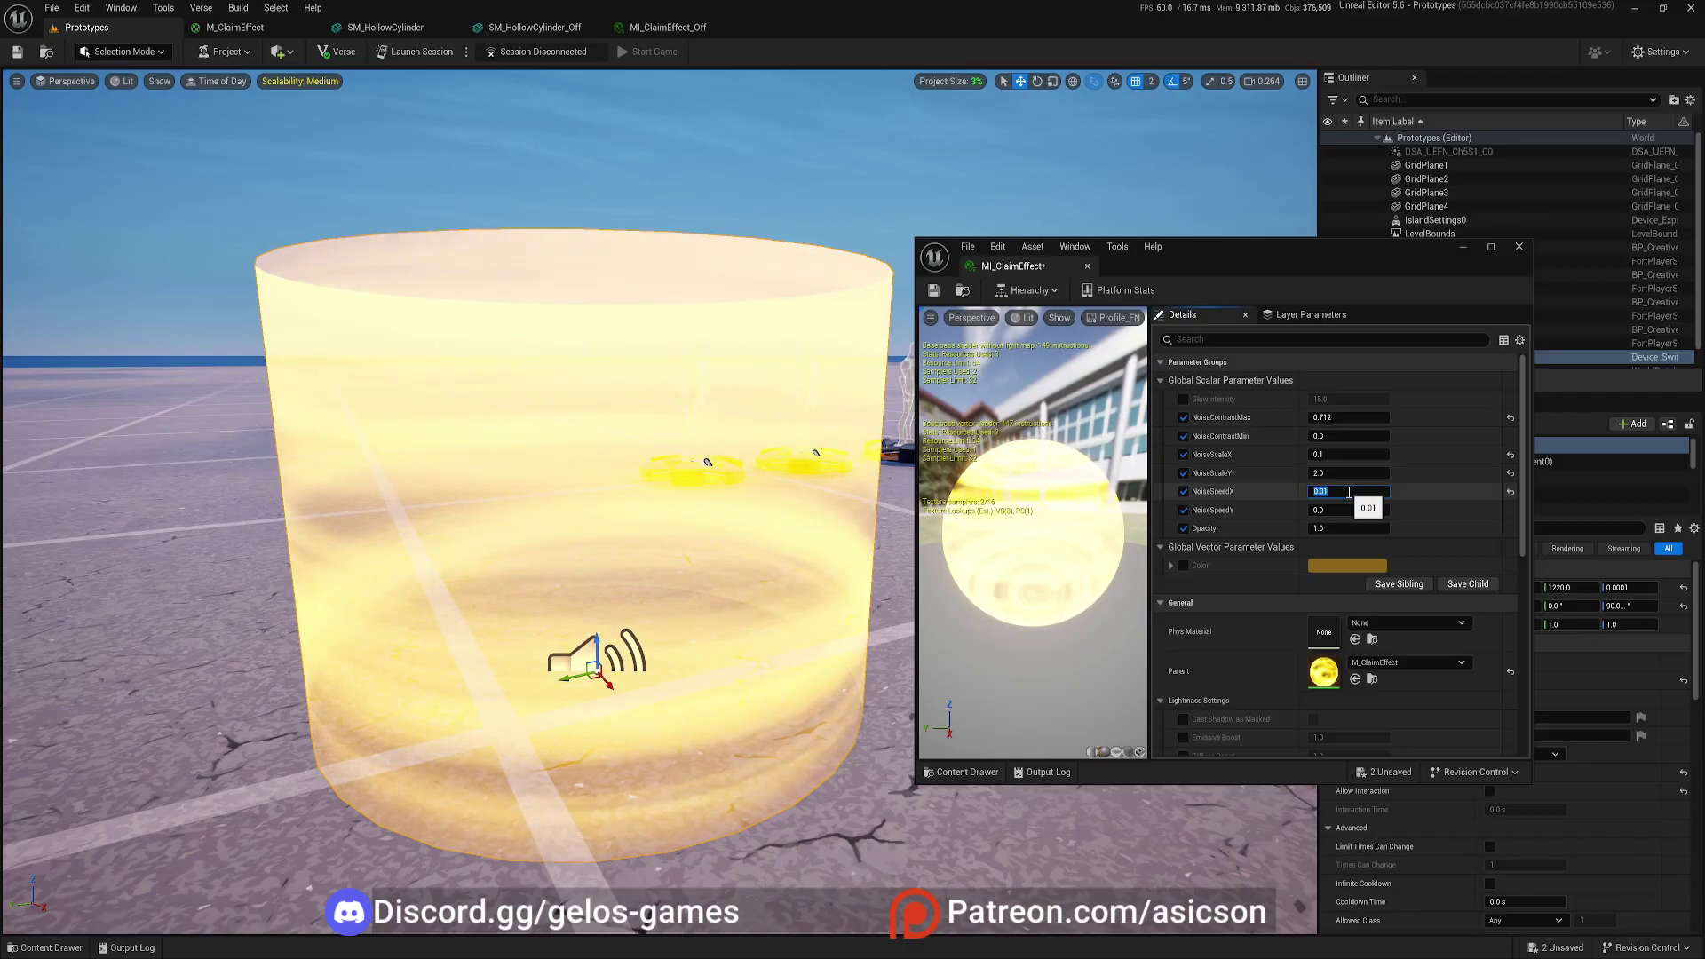
# - Set NoiseSpeedY to about -0.021 and lower Opacity to 0.28 in MI_ClaimEffect
pyautogui.moveTo(1334, 510); pyautogui.dragTo(1338, 510)
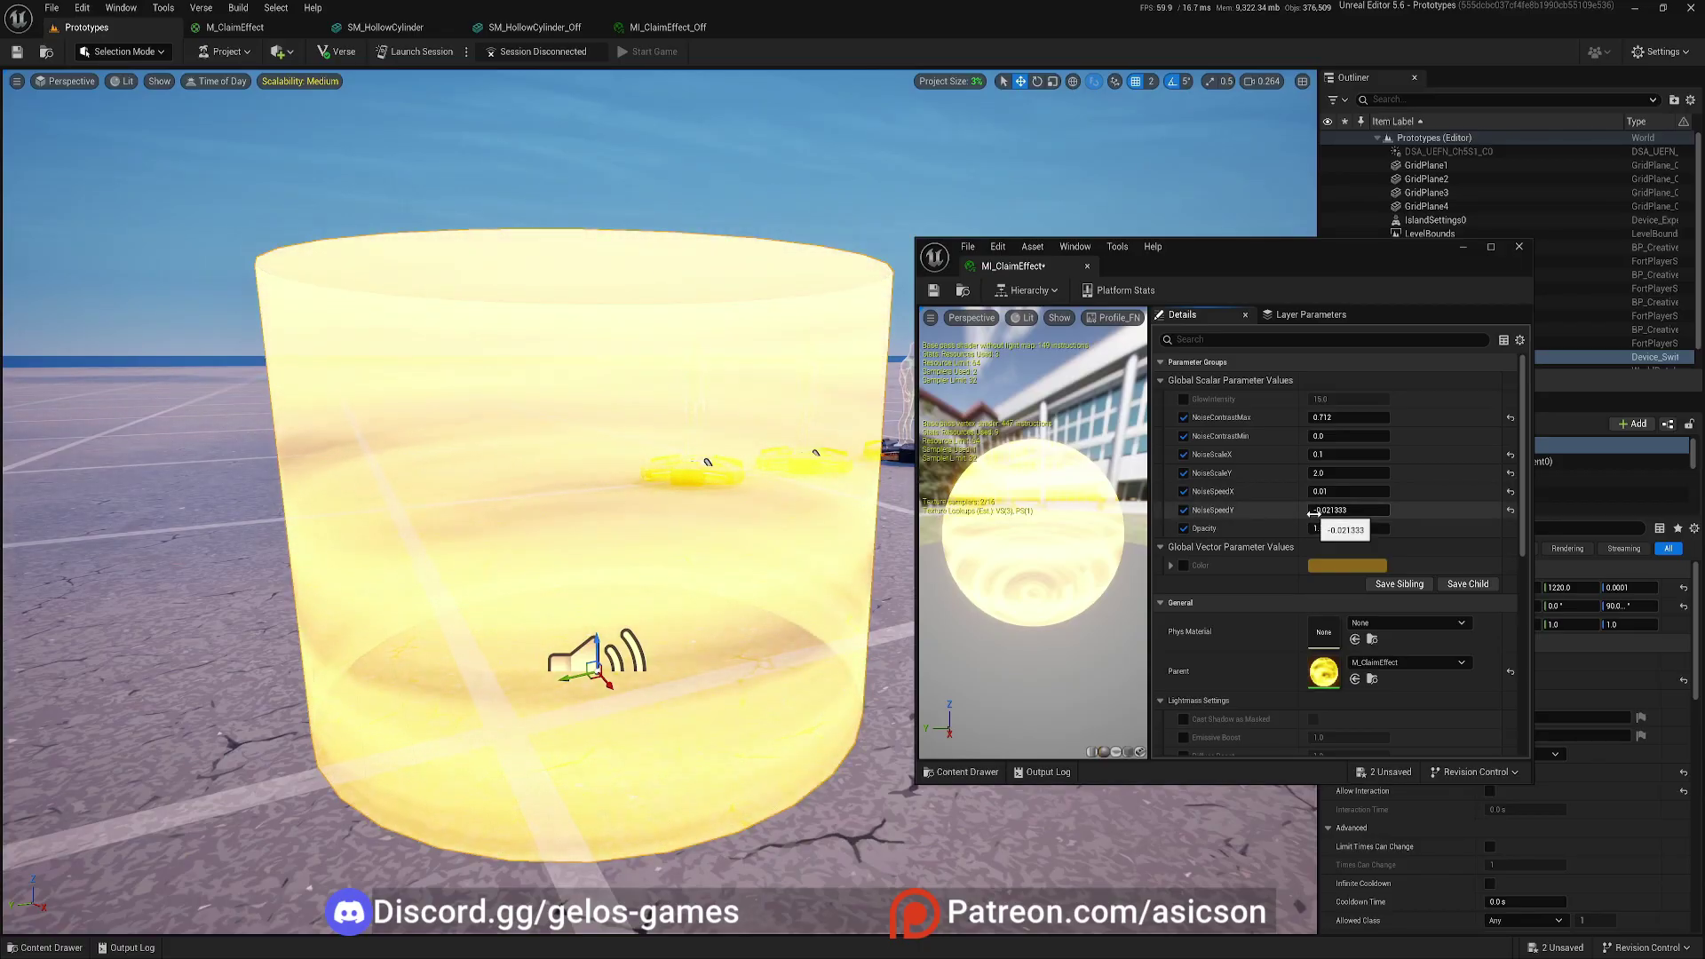
pyautogui.moveTo(1344, 530); pyautogui.dragTo(1332, 530)
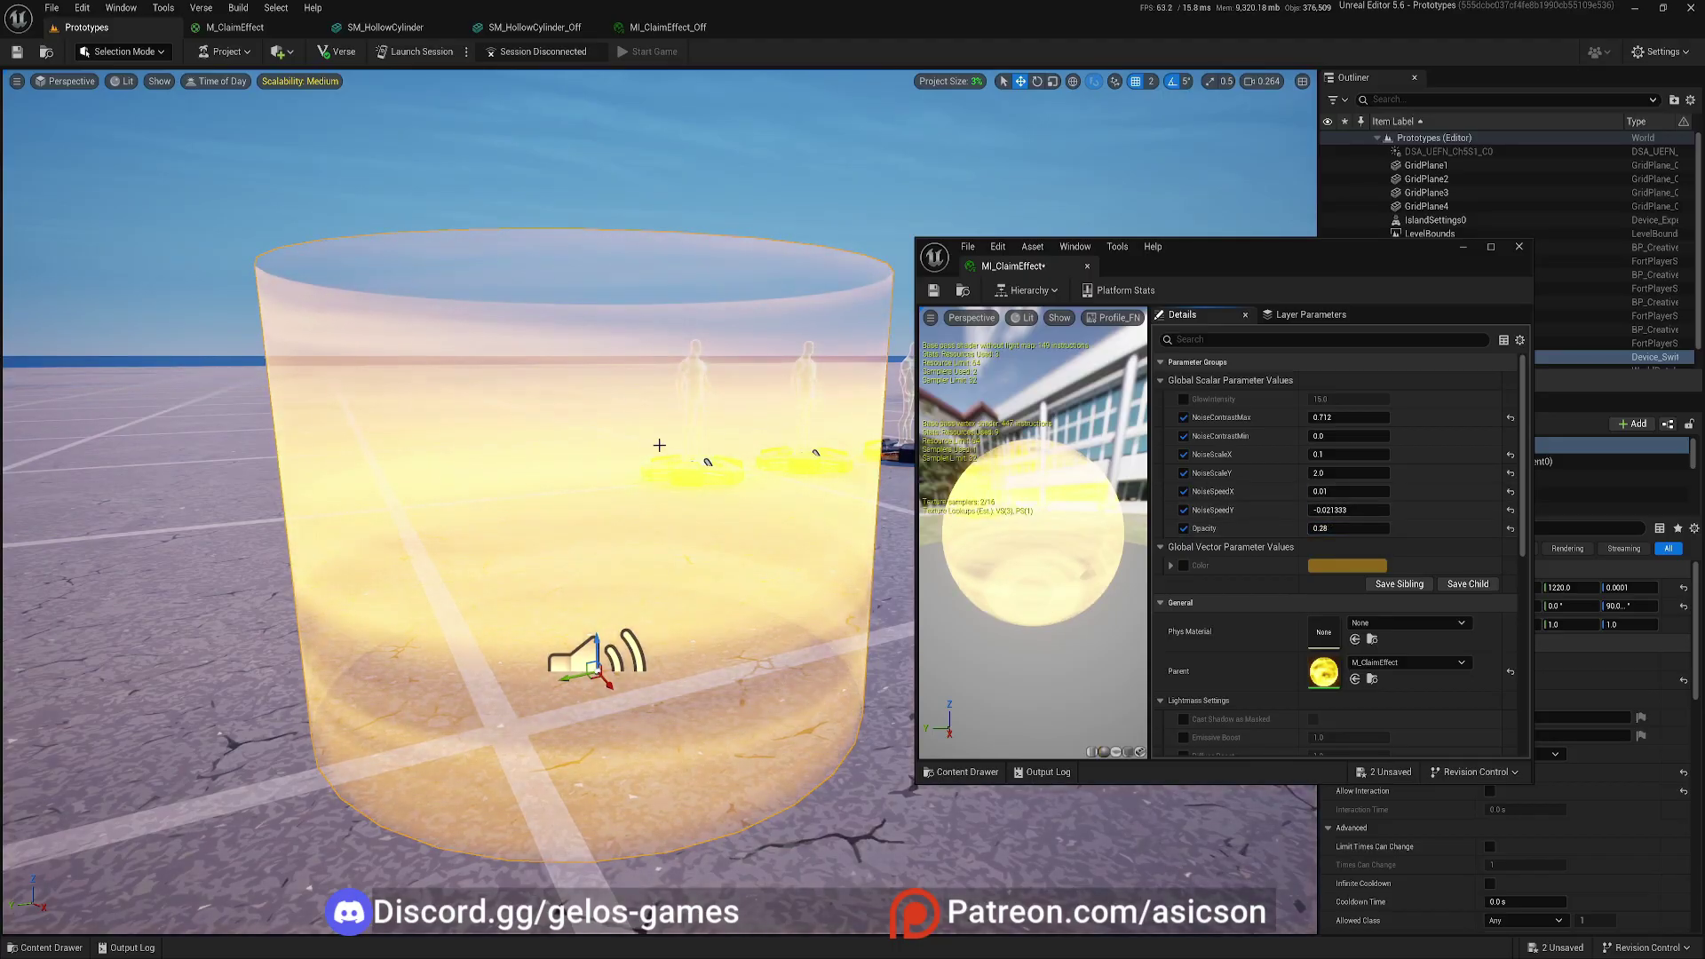
# - Examine the animated, more transparent noise on the cylinder from several sides, including its texture seam
pyautogui.moveTo(985, 857); pyautogui.dragTo(996, 821, button='right')
pyautogui.press('s')
pyautogui.press('a')
pyautogui.press('e')
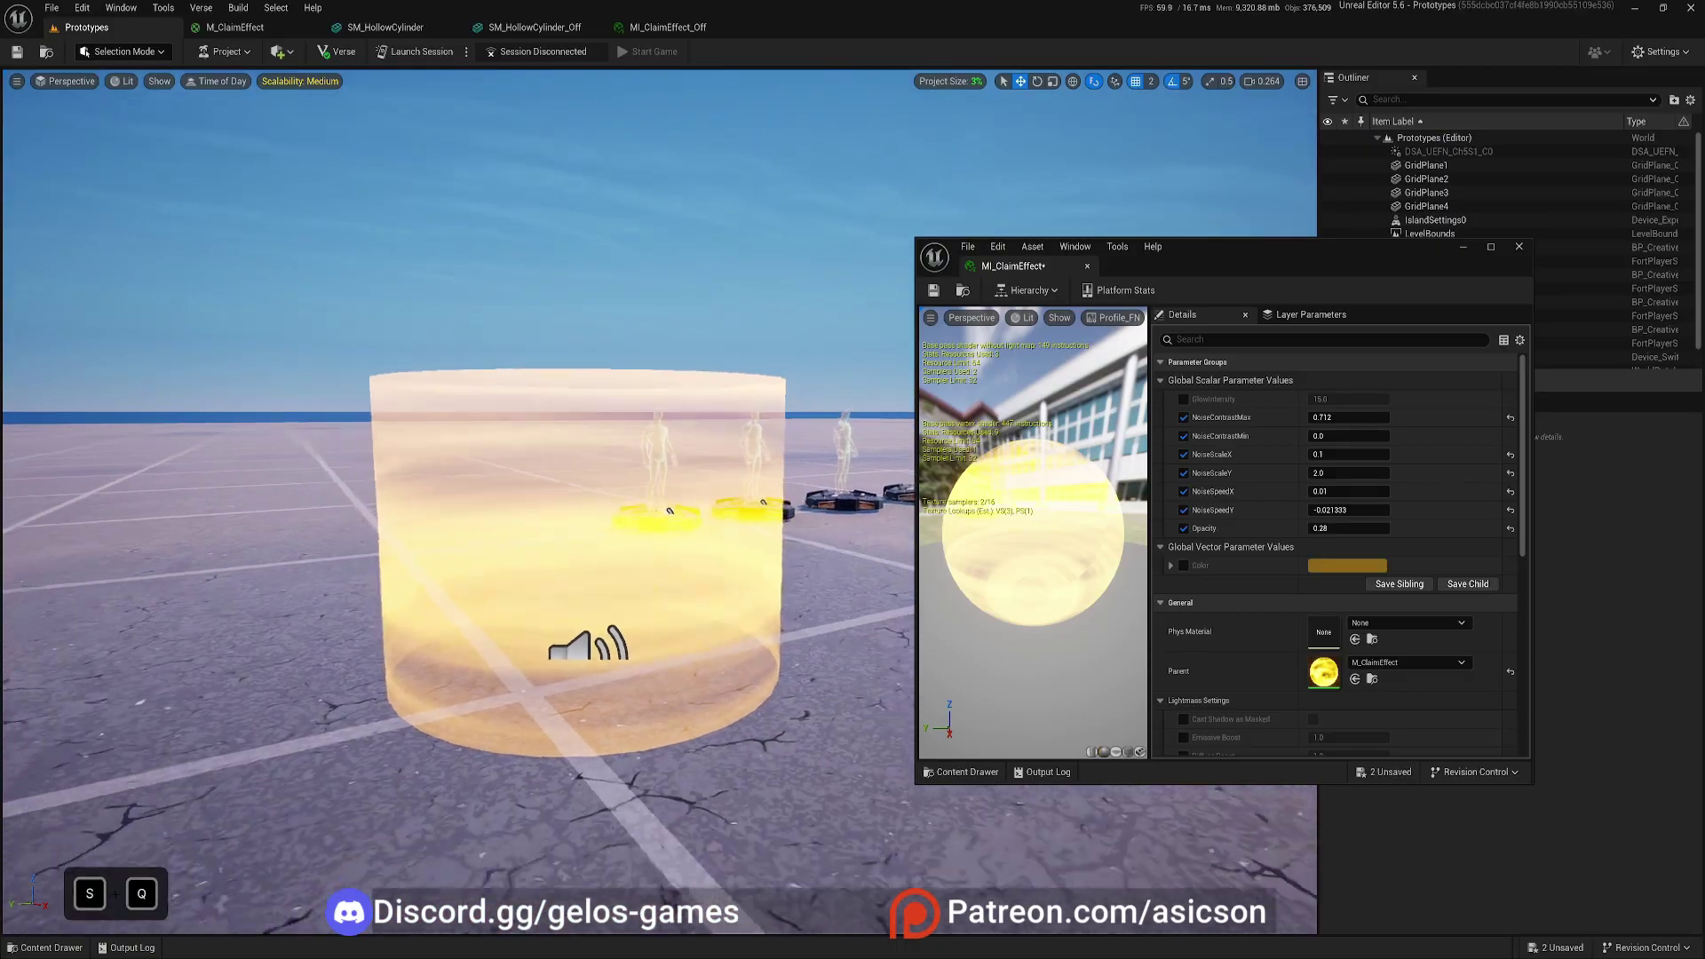
pyautogui.press('d')
pyautogui.press('a')
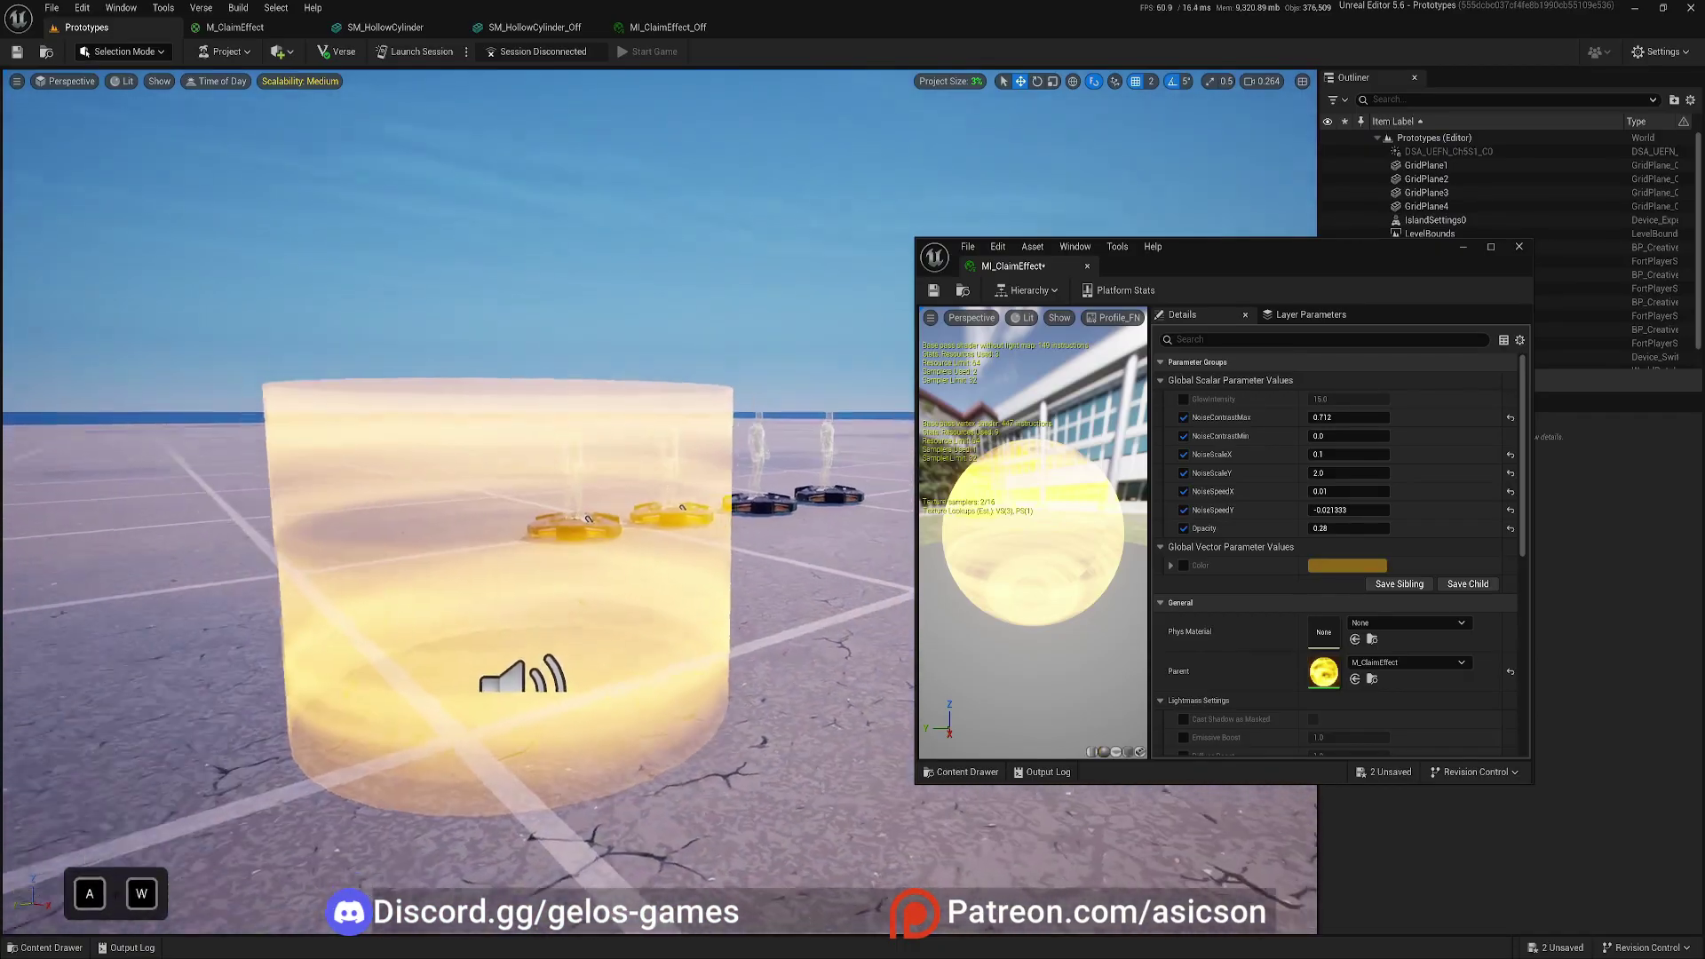
pyautogui.press('w')
pyautogui.press('s')
pyautogui.press('a')
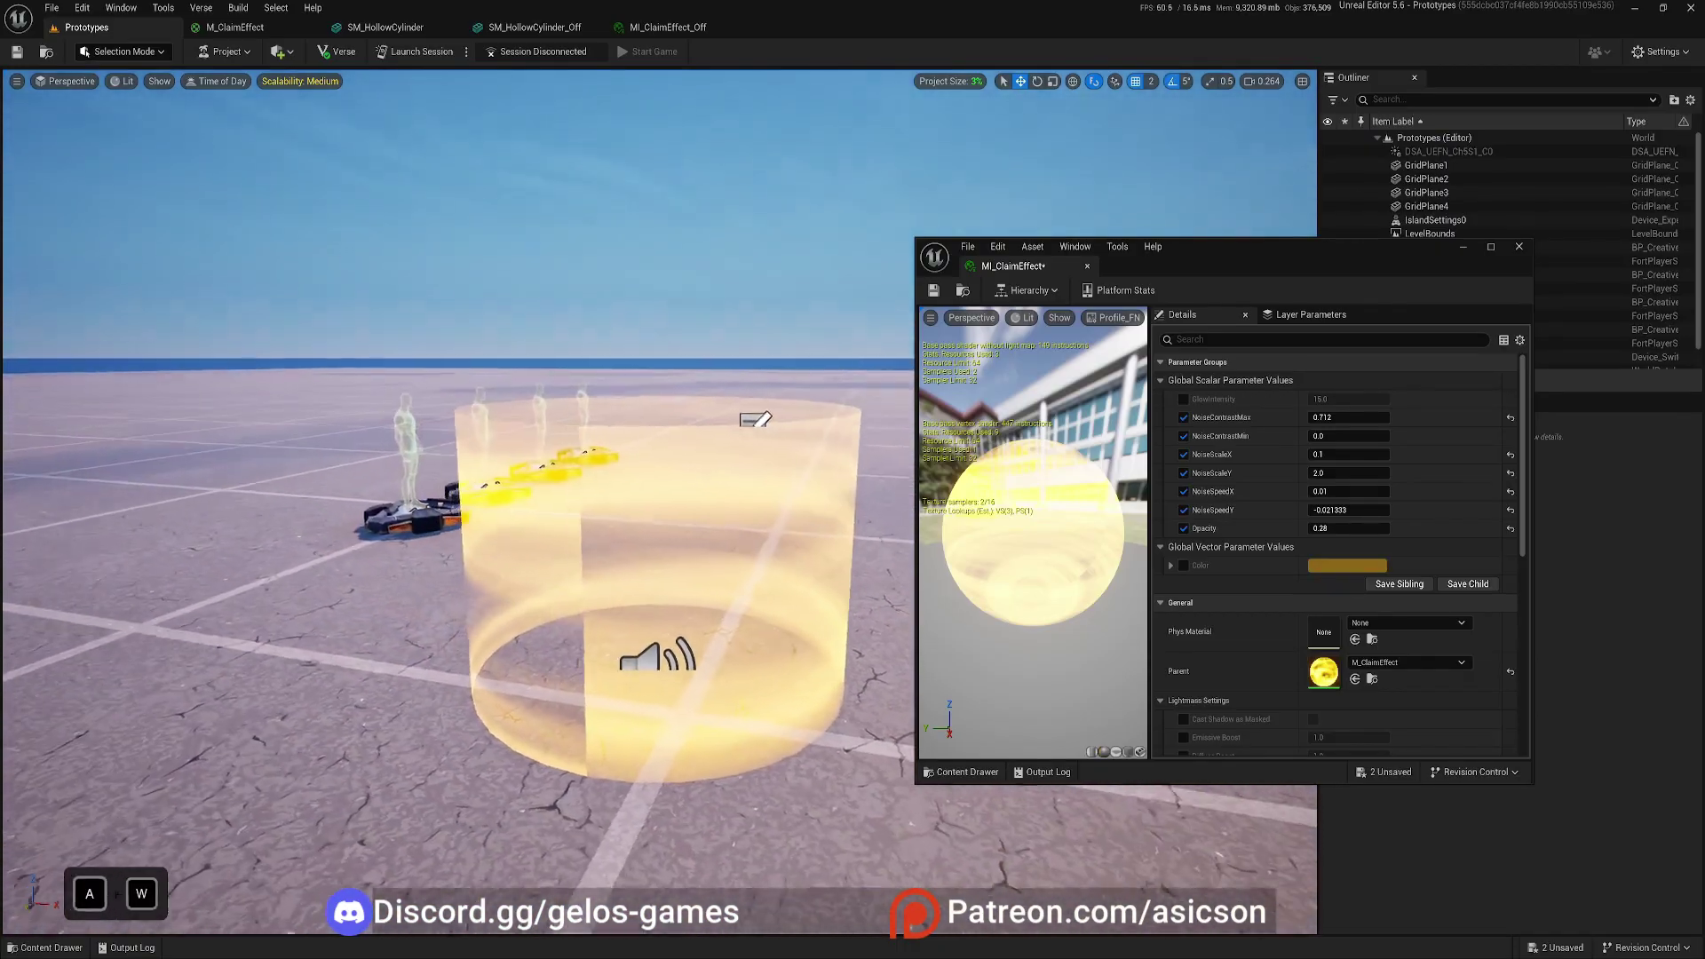
pyautogui.press('d')
pyautogui.press('w')
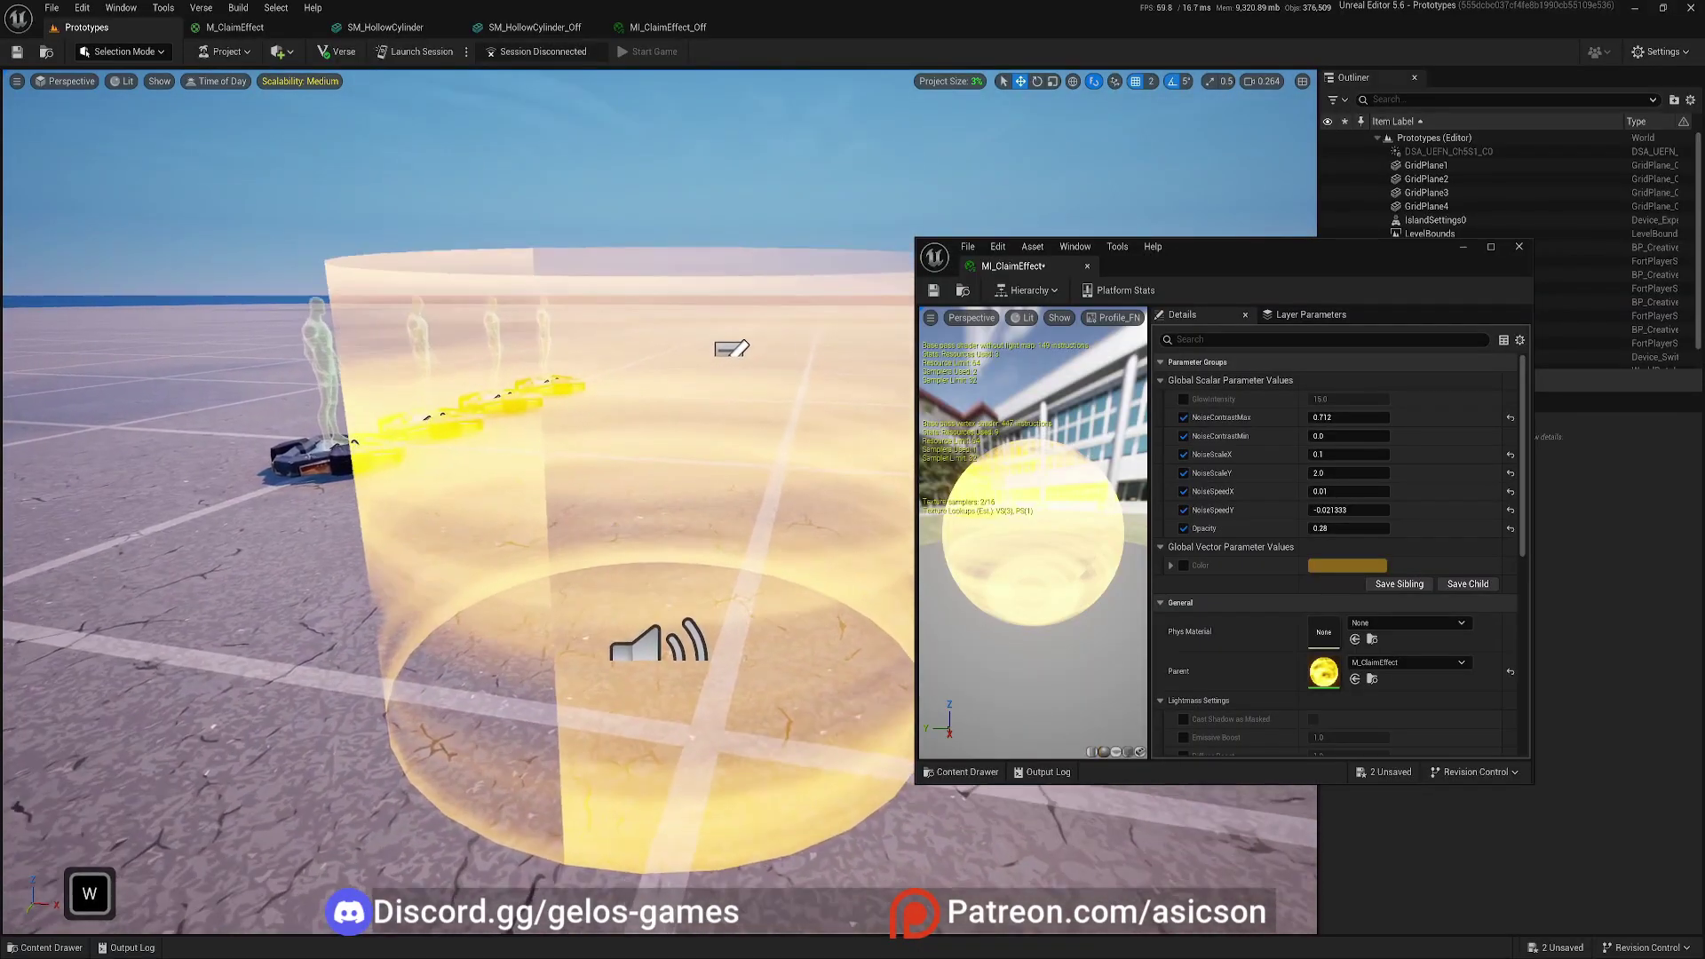
pyautogui.press('d')
pyautogui.moveTo(602, 492); pyautogui.dragTo(563, 522, button='right')
pyautogui.press('a')
pyautogui.press('s')
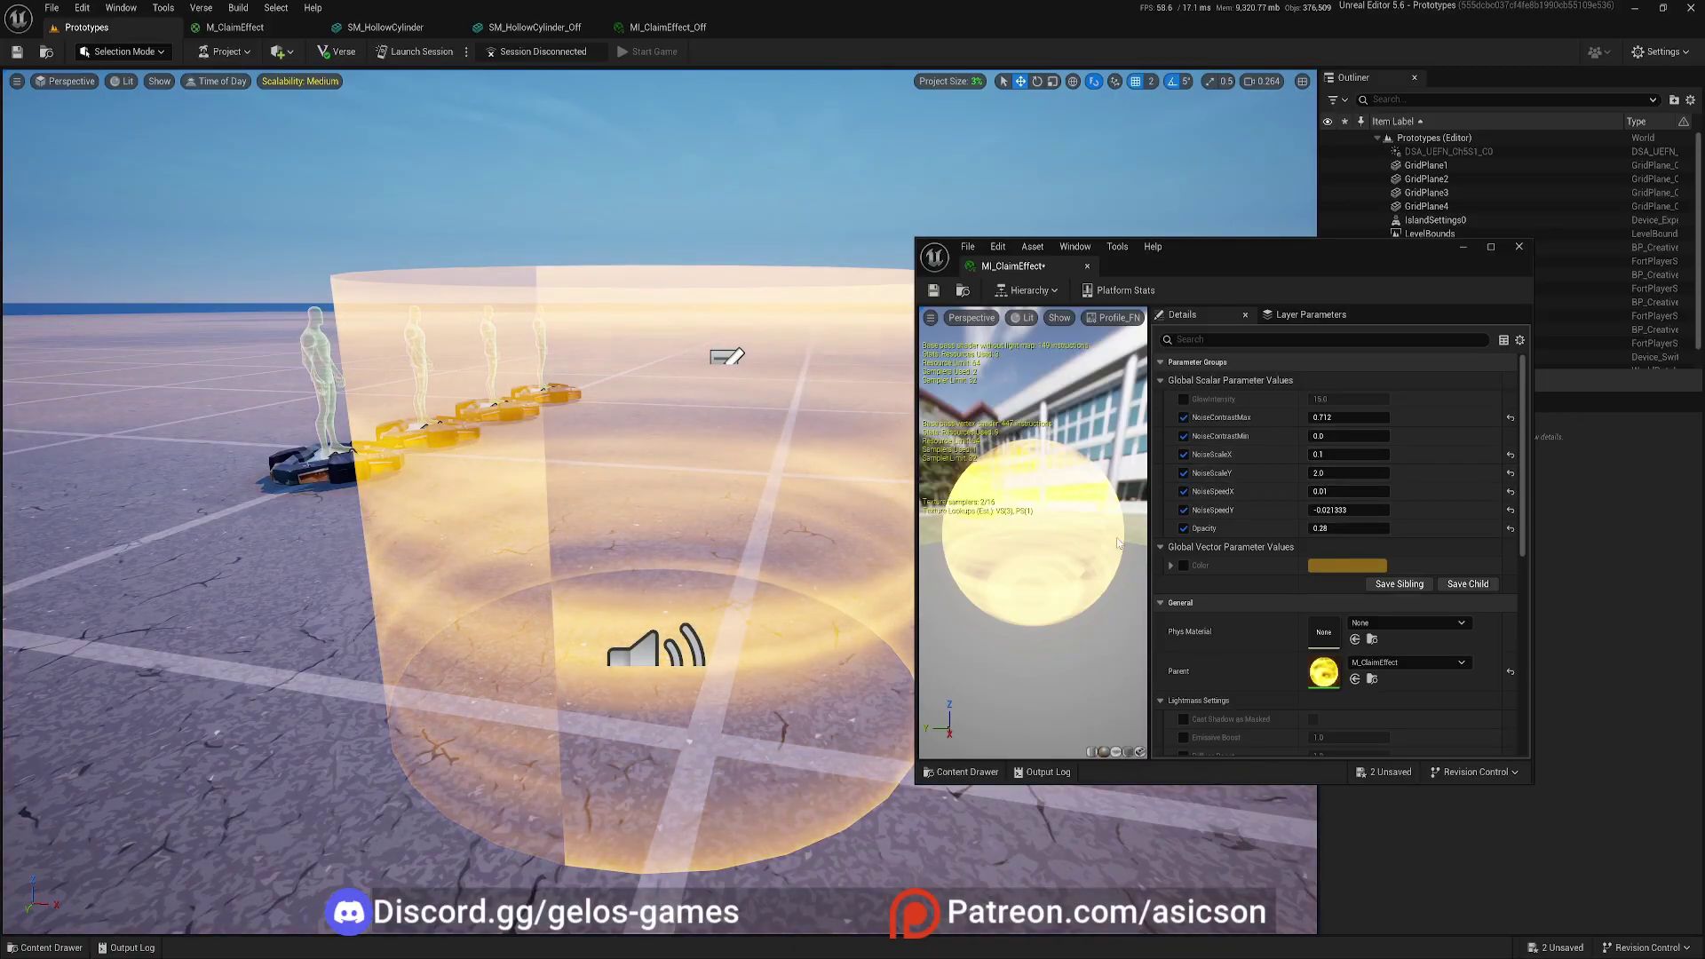
# - Compare NoiseScaleX values between 0 and 1 on the cylinder's seam, and set the parameter to 0
pyautogui.click(1336, 474)
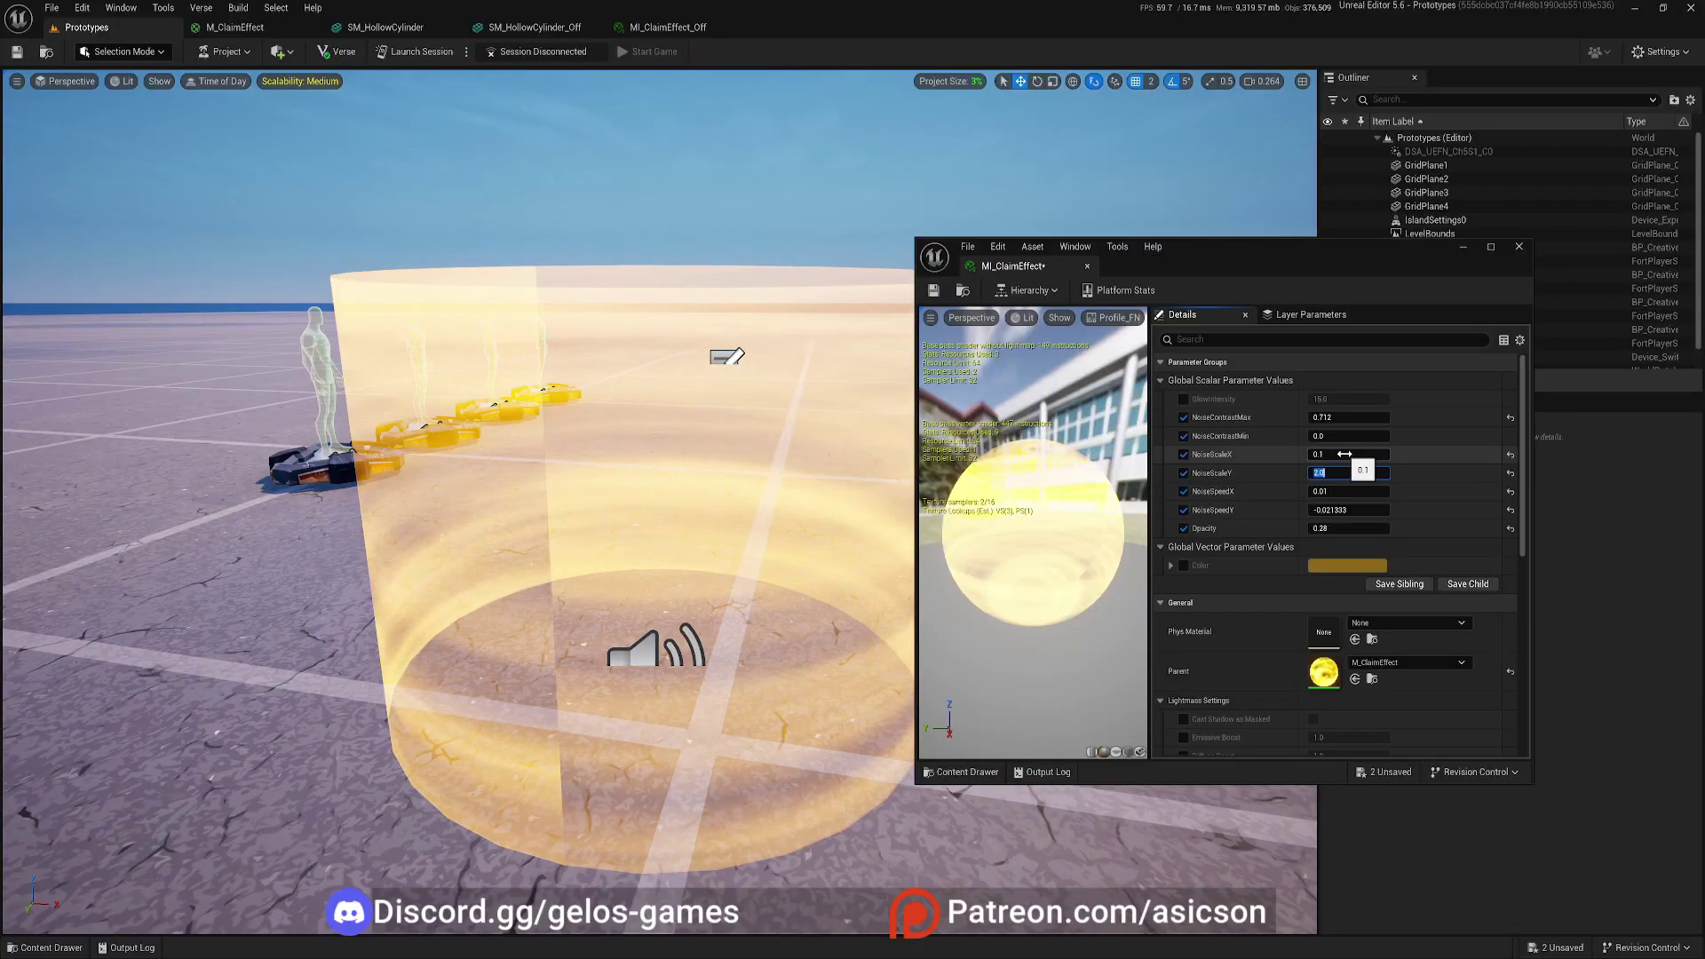
pyautogui.write('0')
pyautogui.press('Return')
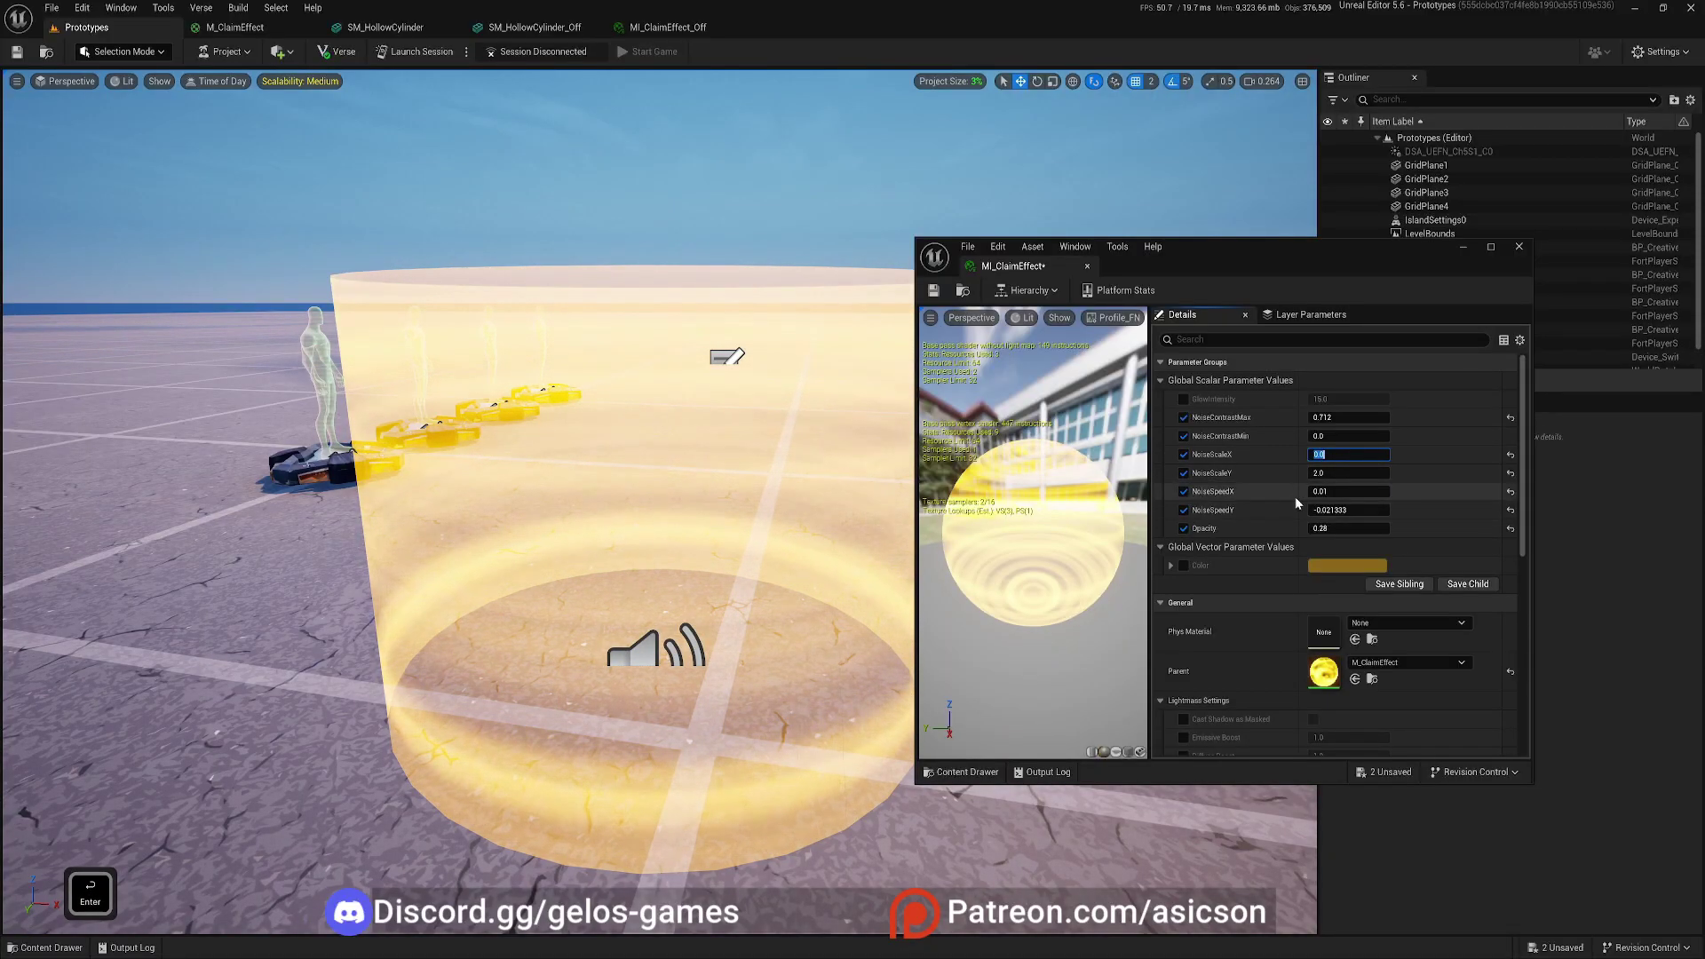
pyautogui.write('1')
pyautogui.press('Return')
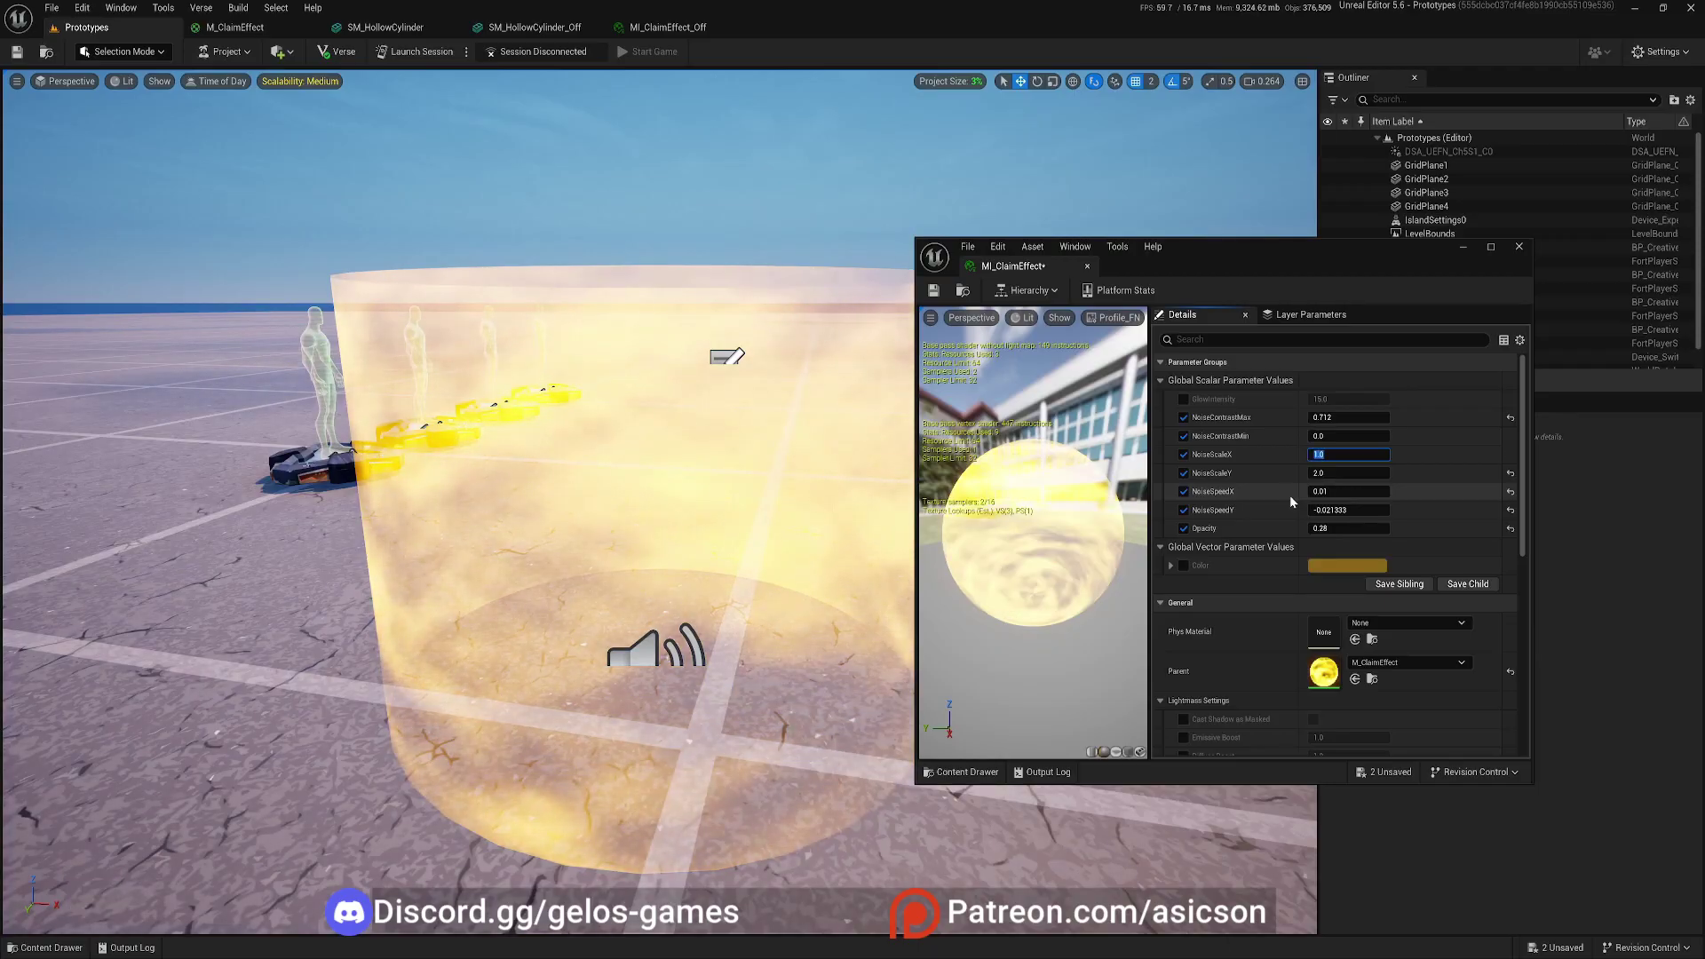
pyautogui.write('0.9')
pyautogui.press('Return')
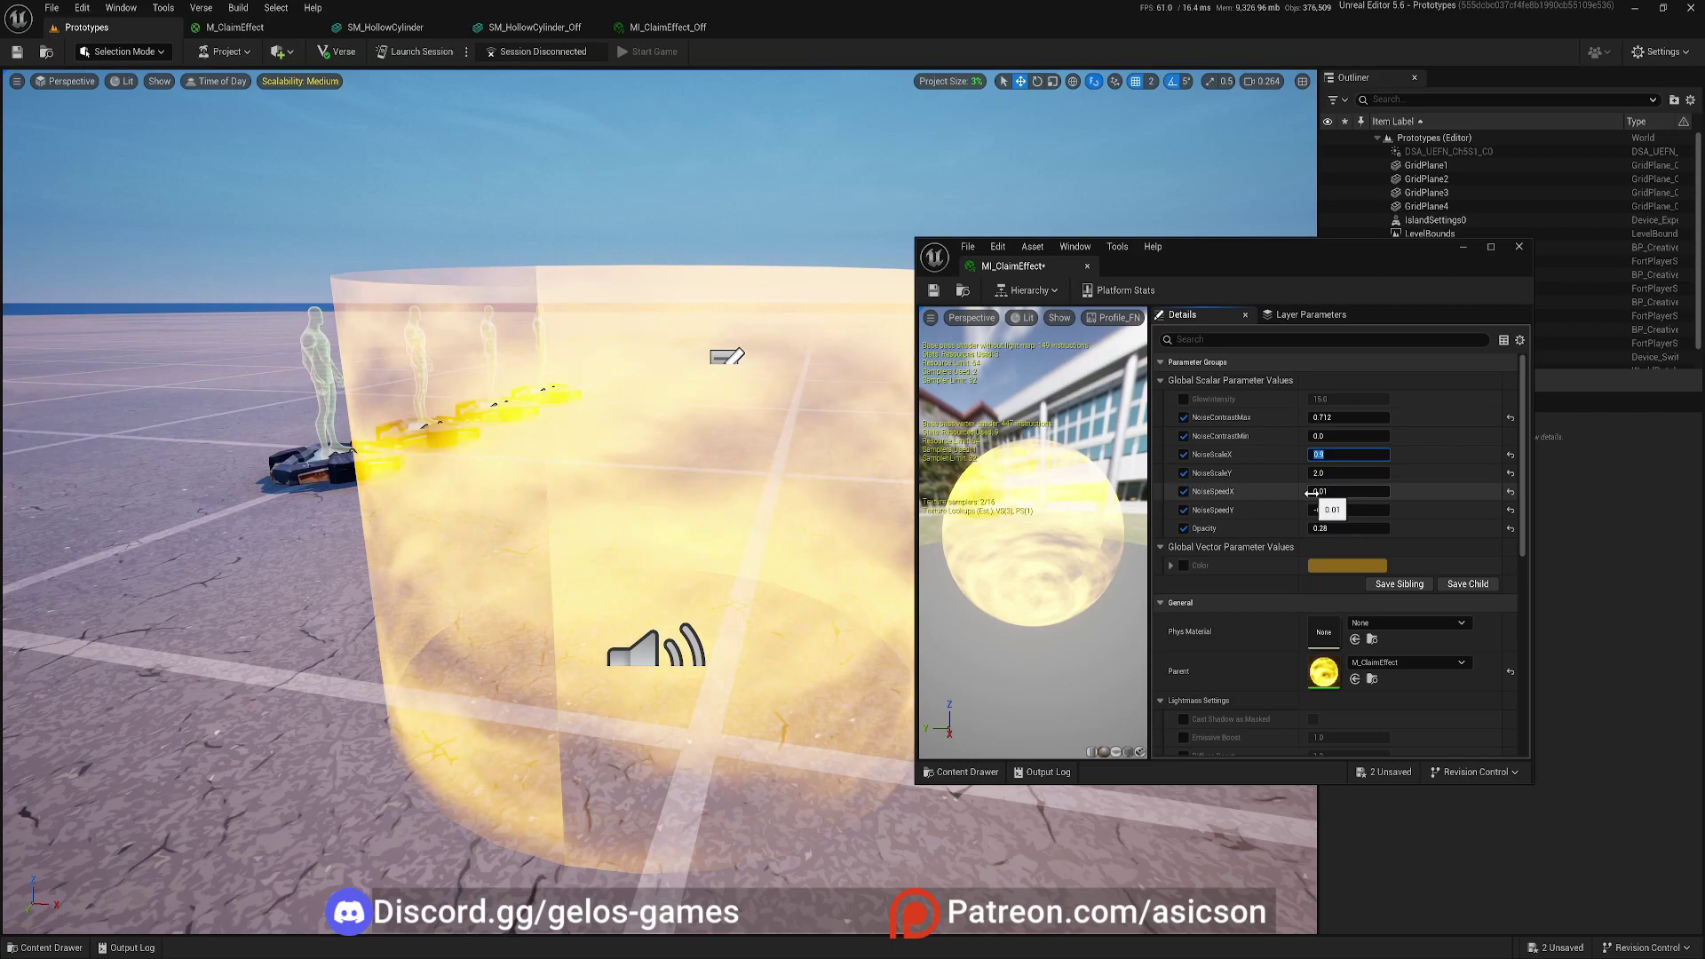
pyautogui.write('0')
pyautogui.press('Return')
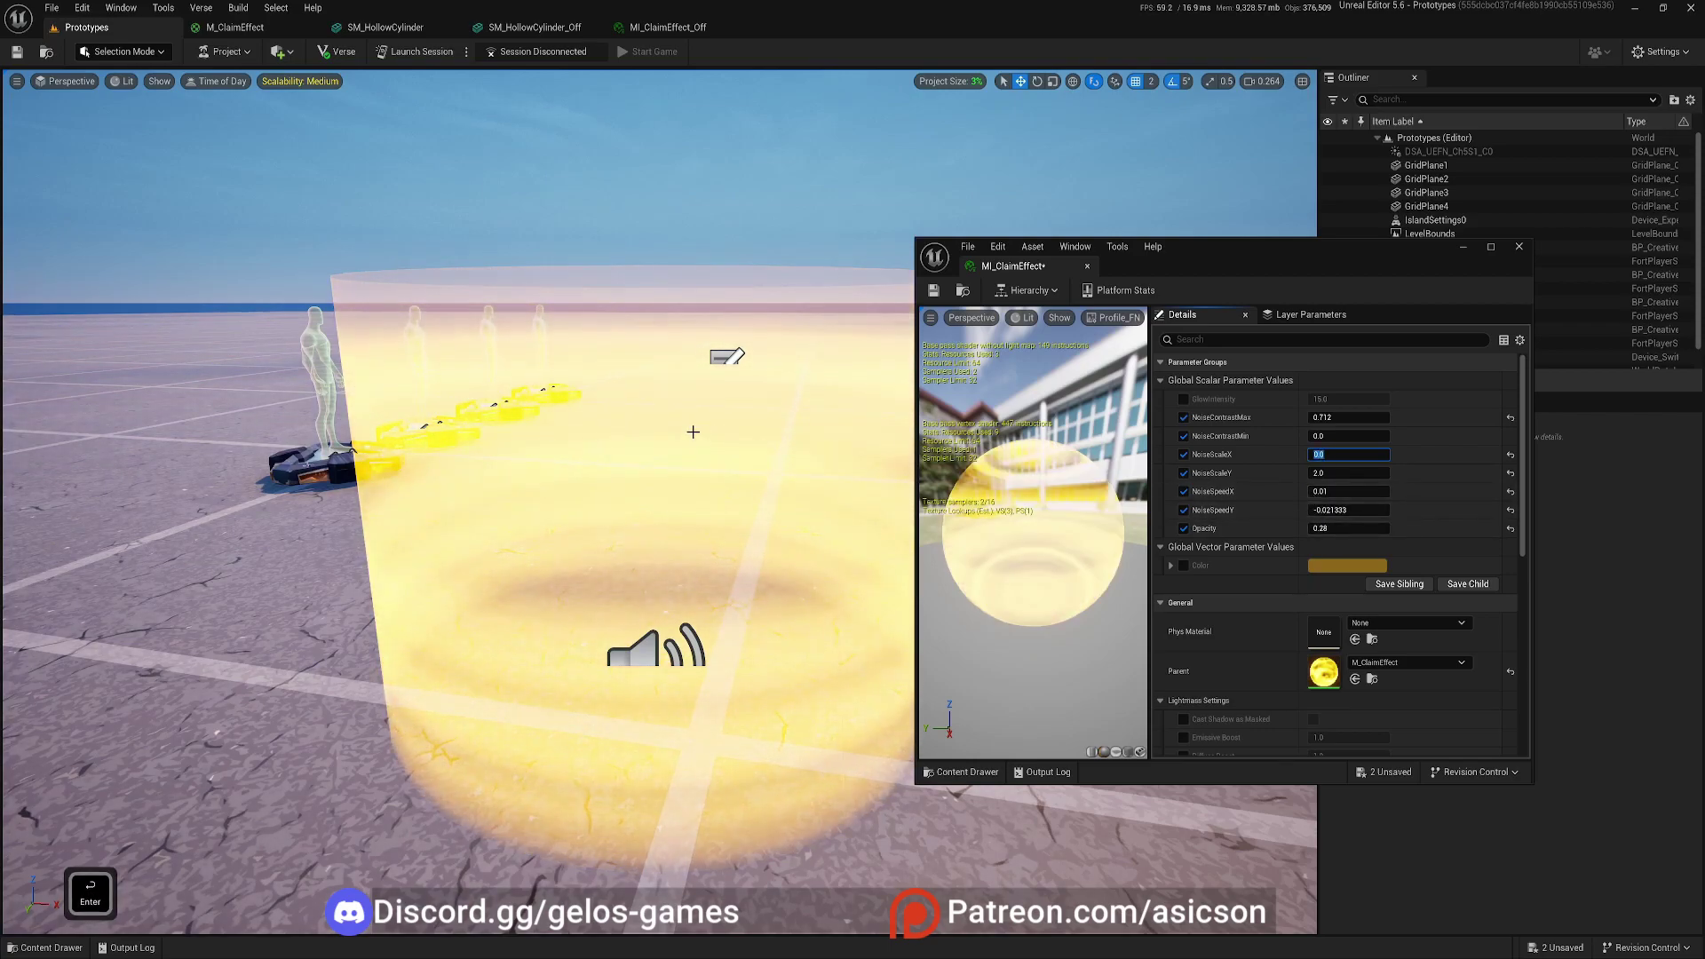
# - Set NoiseSpeedY to -0.01 and NoiseSpeedX to 0.015, and save the MI_ClaimEffect instance
pyautogui.press('s')
pyautogui.moveTo(657, 498); pyautogui.dragTo(659, 501, button='right')
pyautogui.press('a')
pyautogui.press('w')
pyautogui.press('d')
pyautogui.moveTo(732, 735); pyautogui.dragTo(732, 735, button='right')
pyautogui.press('w')
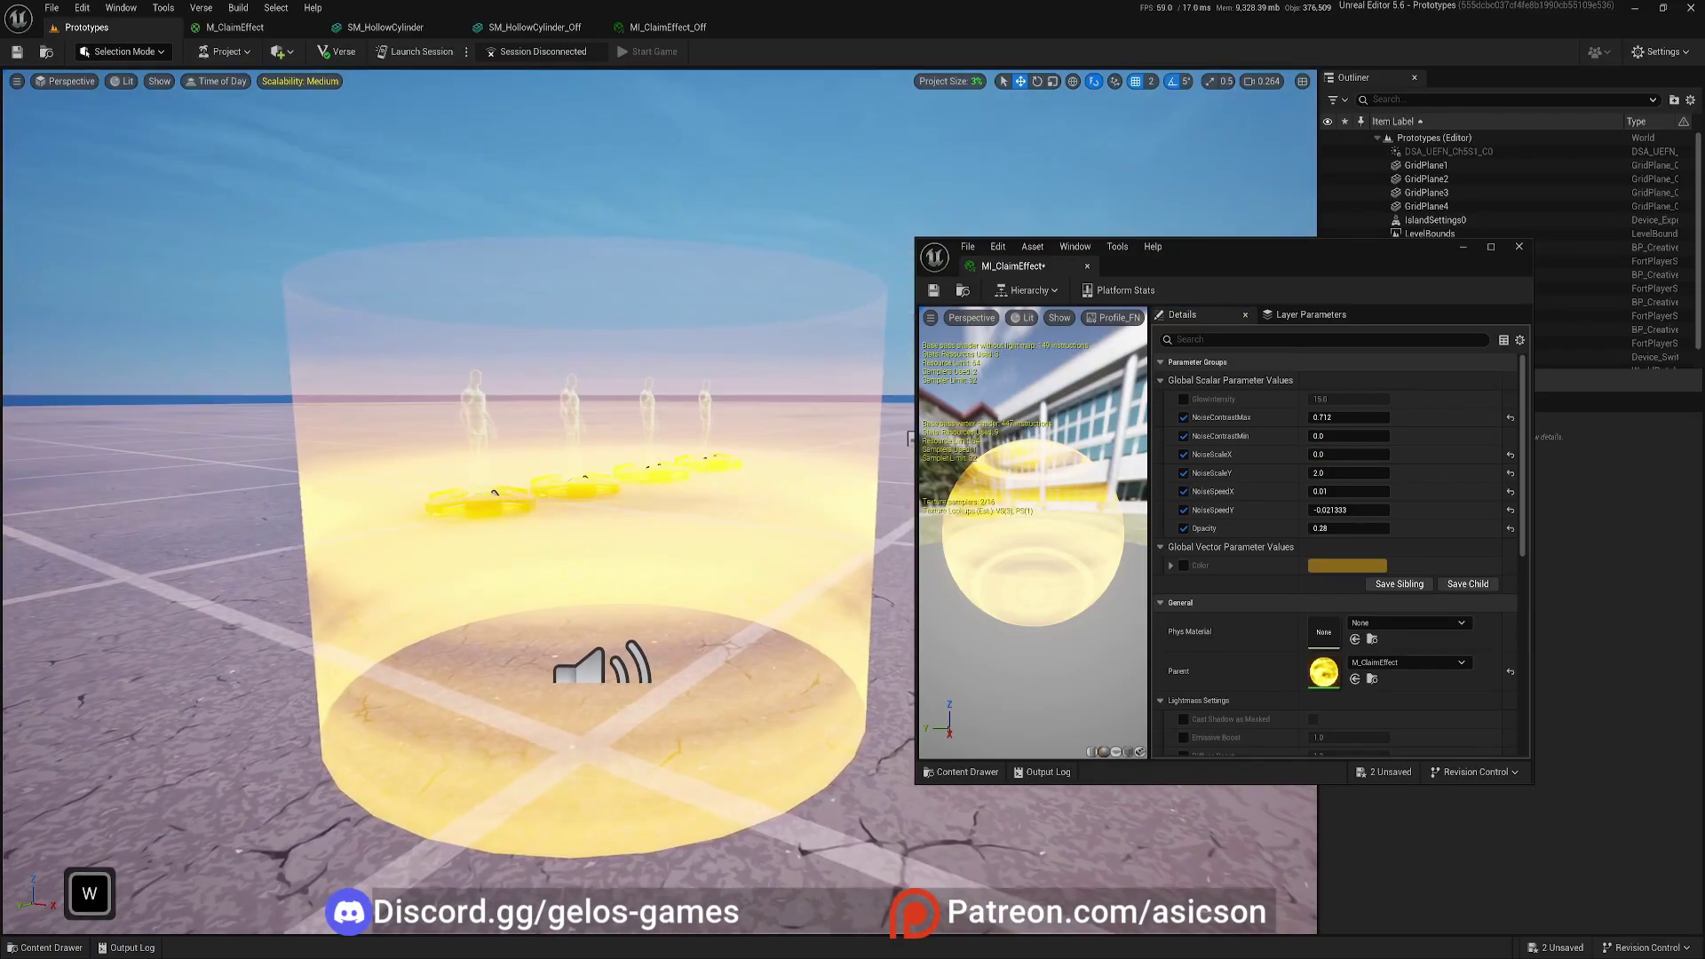
pyautogui.click(1330, 510)
pyautogui.write('-0.01')
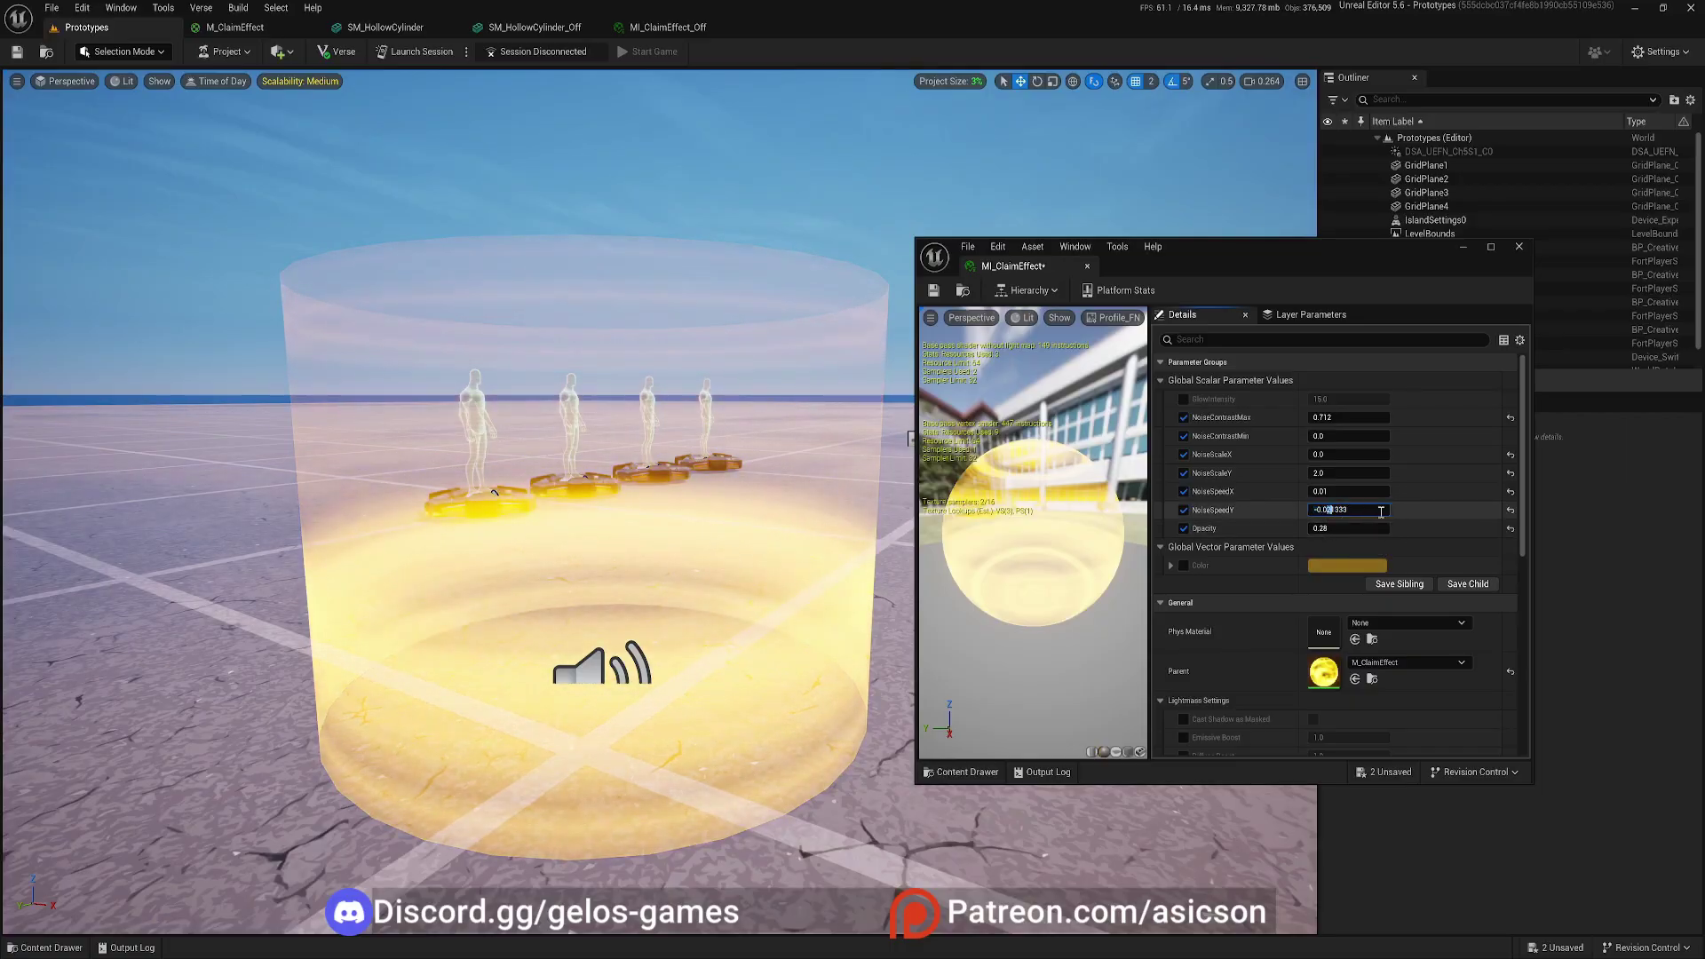
pyautogui.press('Return')
pyautogui.click(1348, 491)
pyautogui.write('0.015')
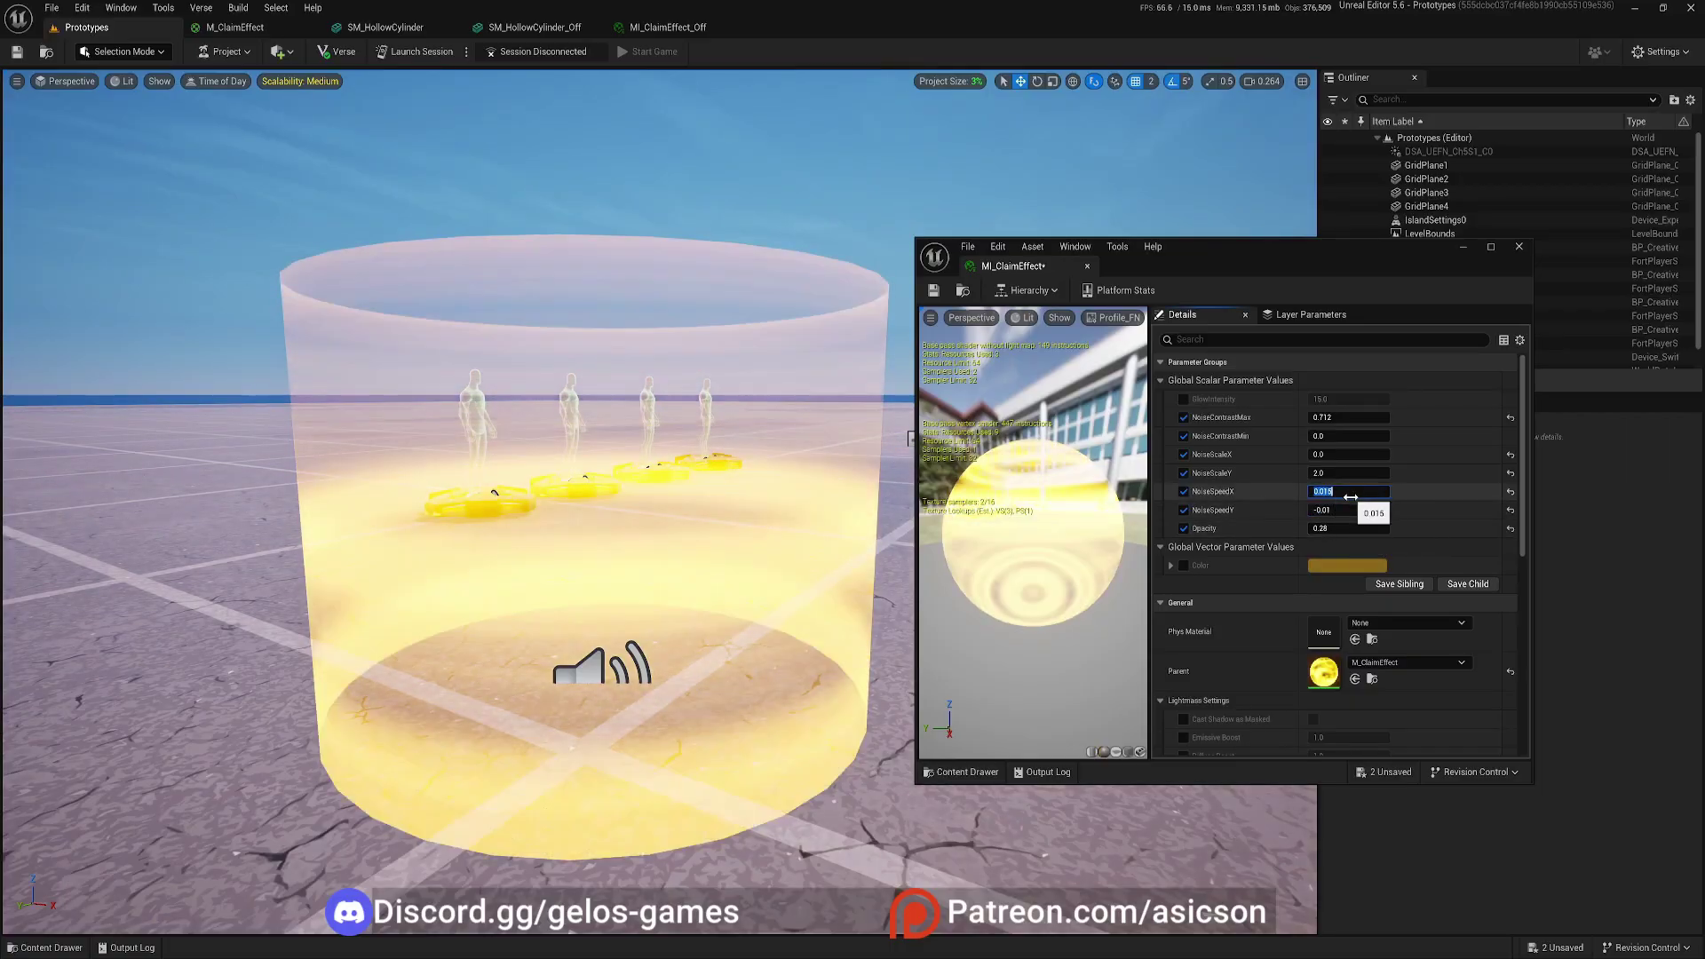
pyautogui.press('Return')
pyautogui.click(932, 291)
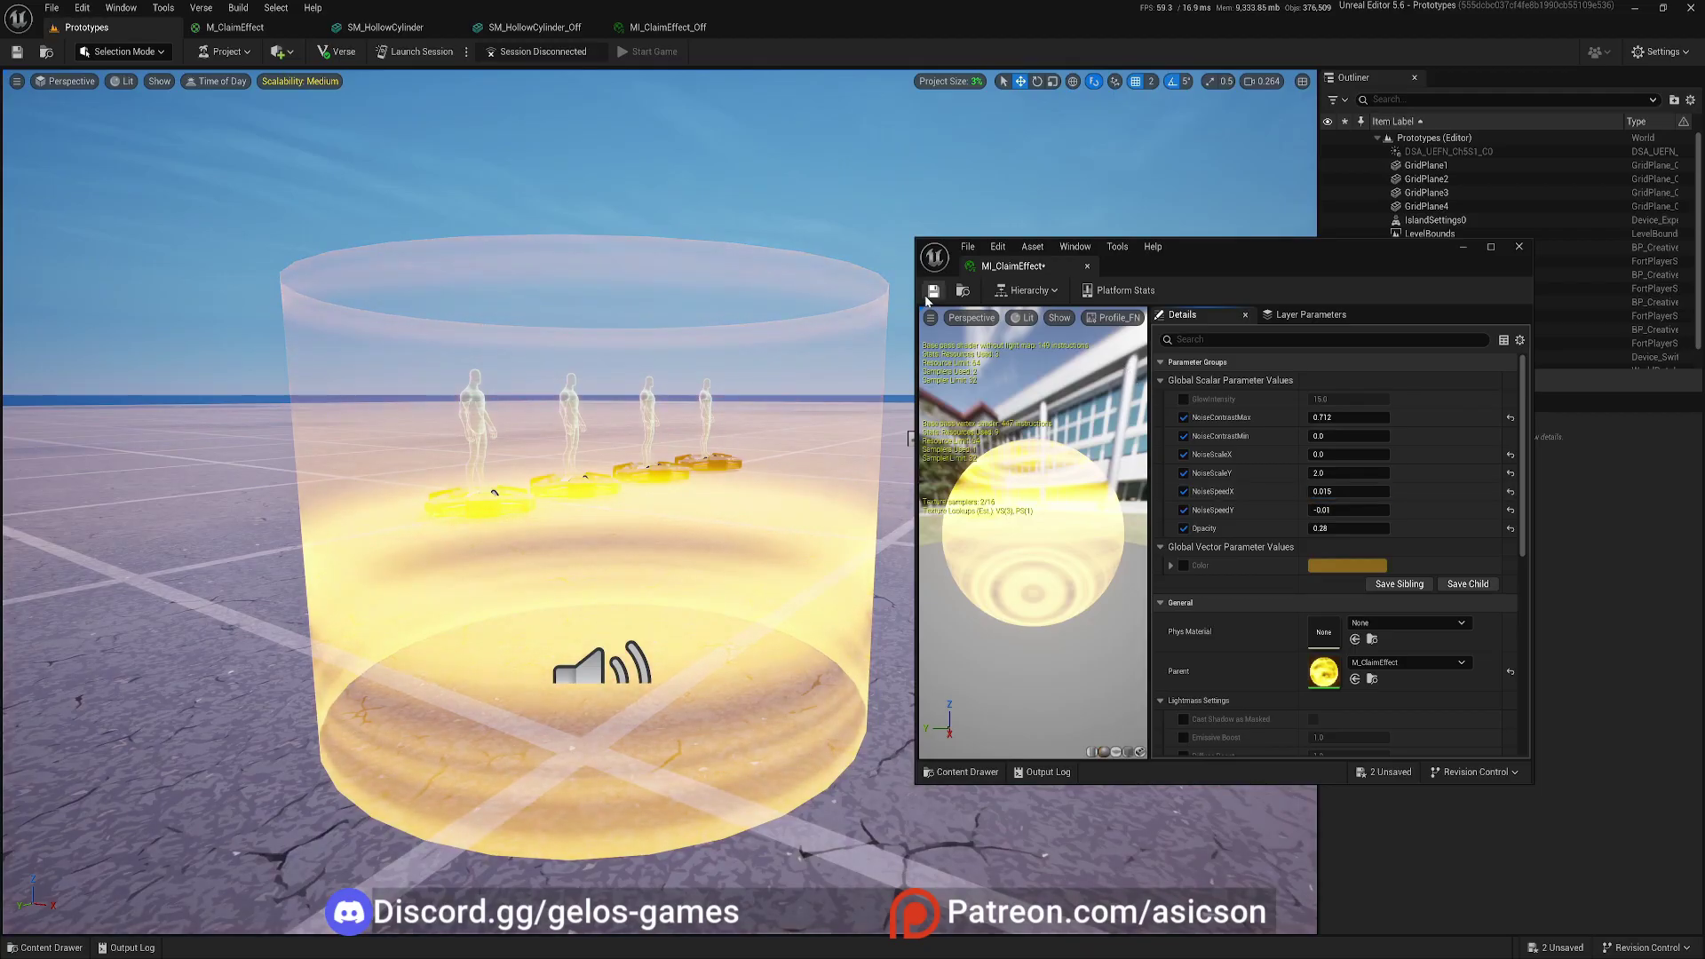
# - Review the saved claim effect on the cylinder in the level from different heights and distances
pyautogui.press('s')
pyautogui.press('d')
pyautogui.press('q')
pyautogui.press('w')
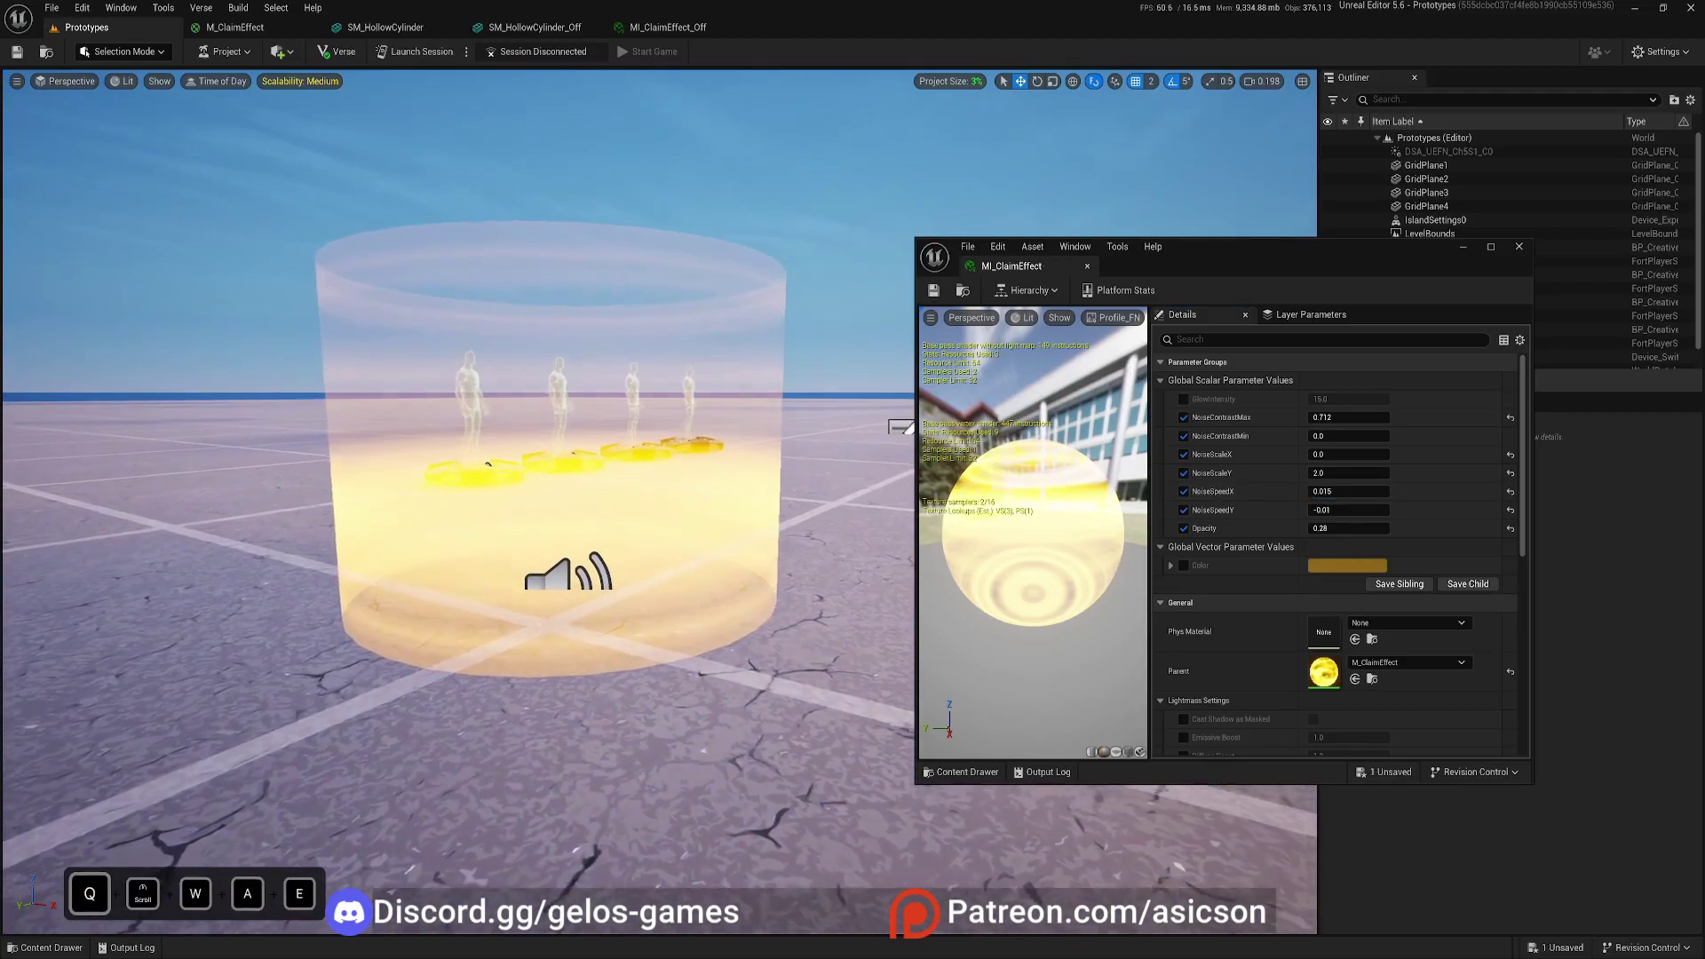
pyautogui.press('a')
pyautogui.press('e')
pyautogui.scroll(-1, 659, 502)
pyautogui.press('w')
pyautogui.press('q')
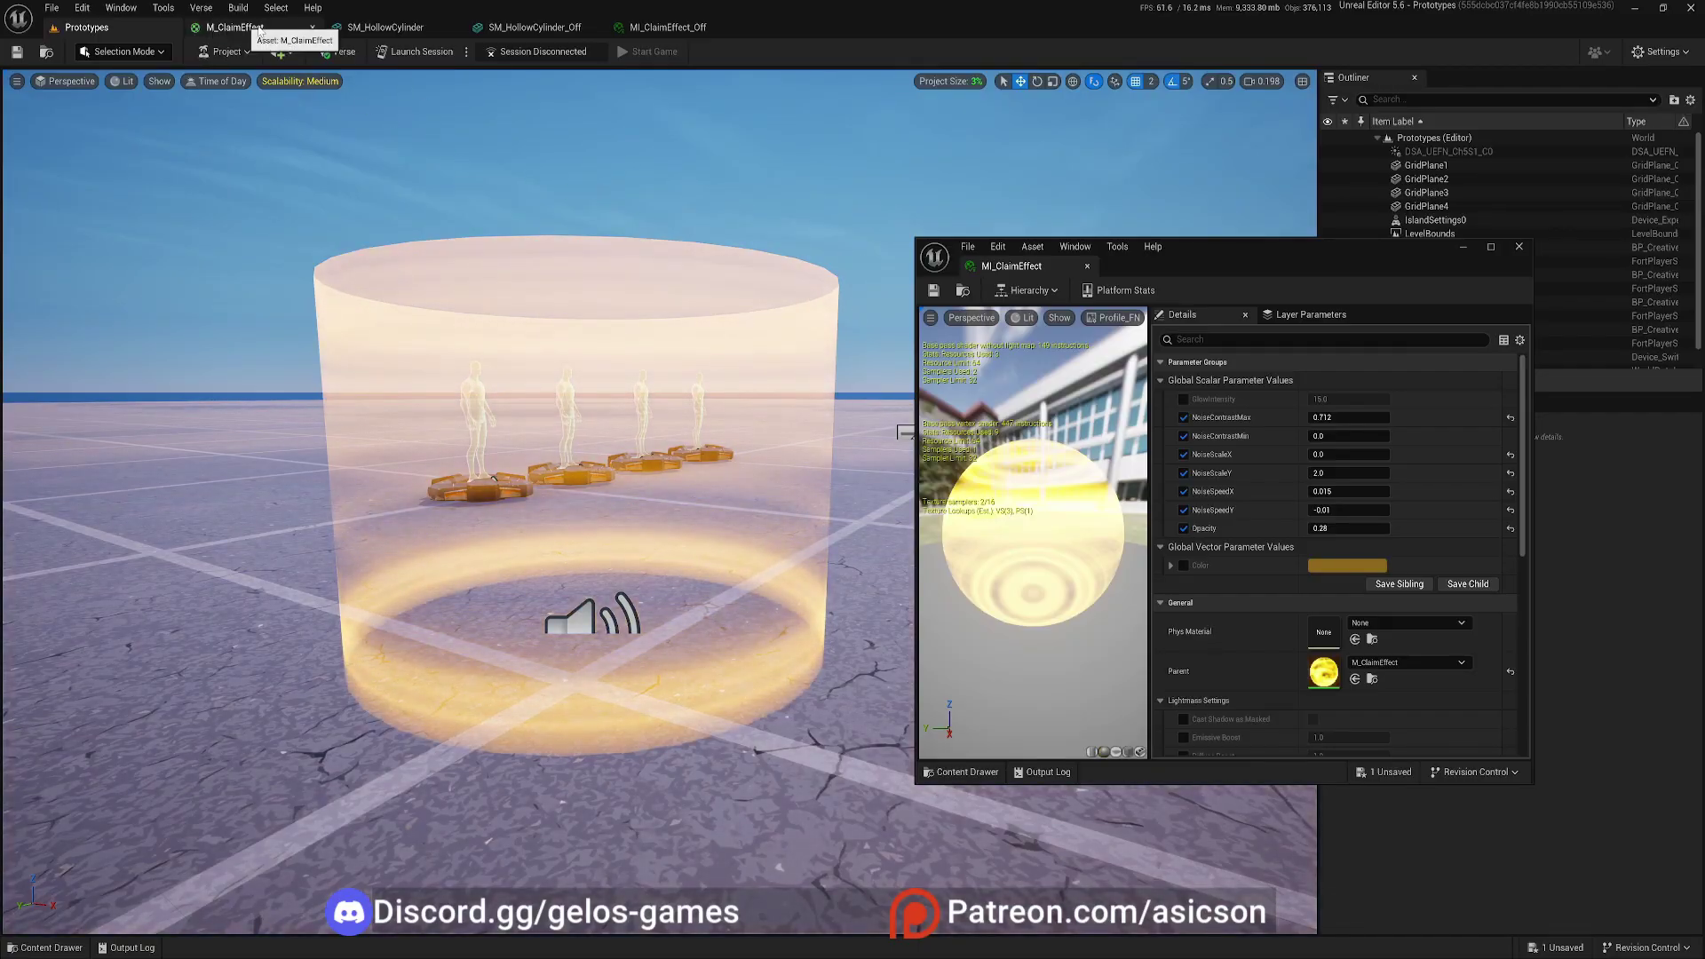
# - Dock the MI_ClaimEffect editor into the main window and return to the Prototypes level
pyautogui.moveTo(1065, 271); pyautogui.dragTo(818, 36)
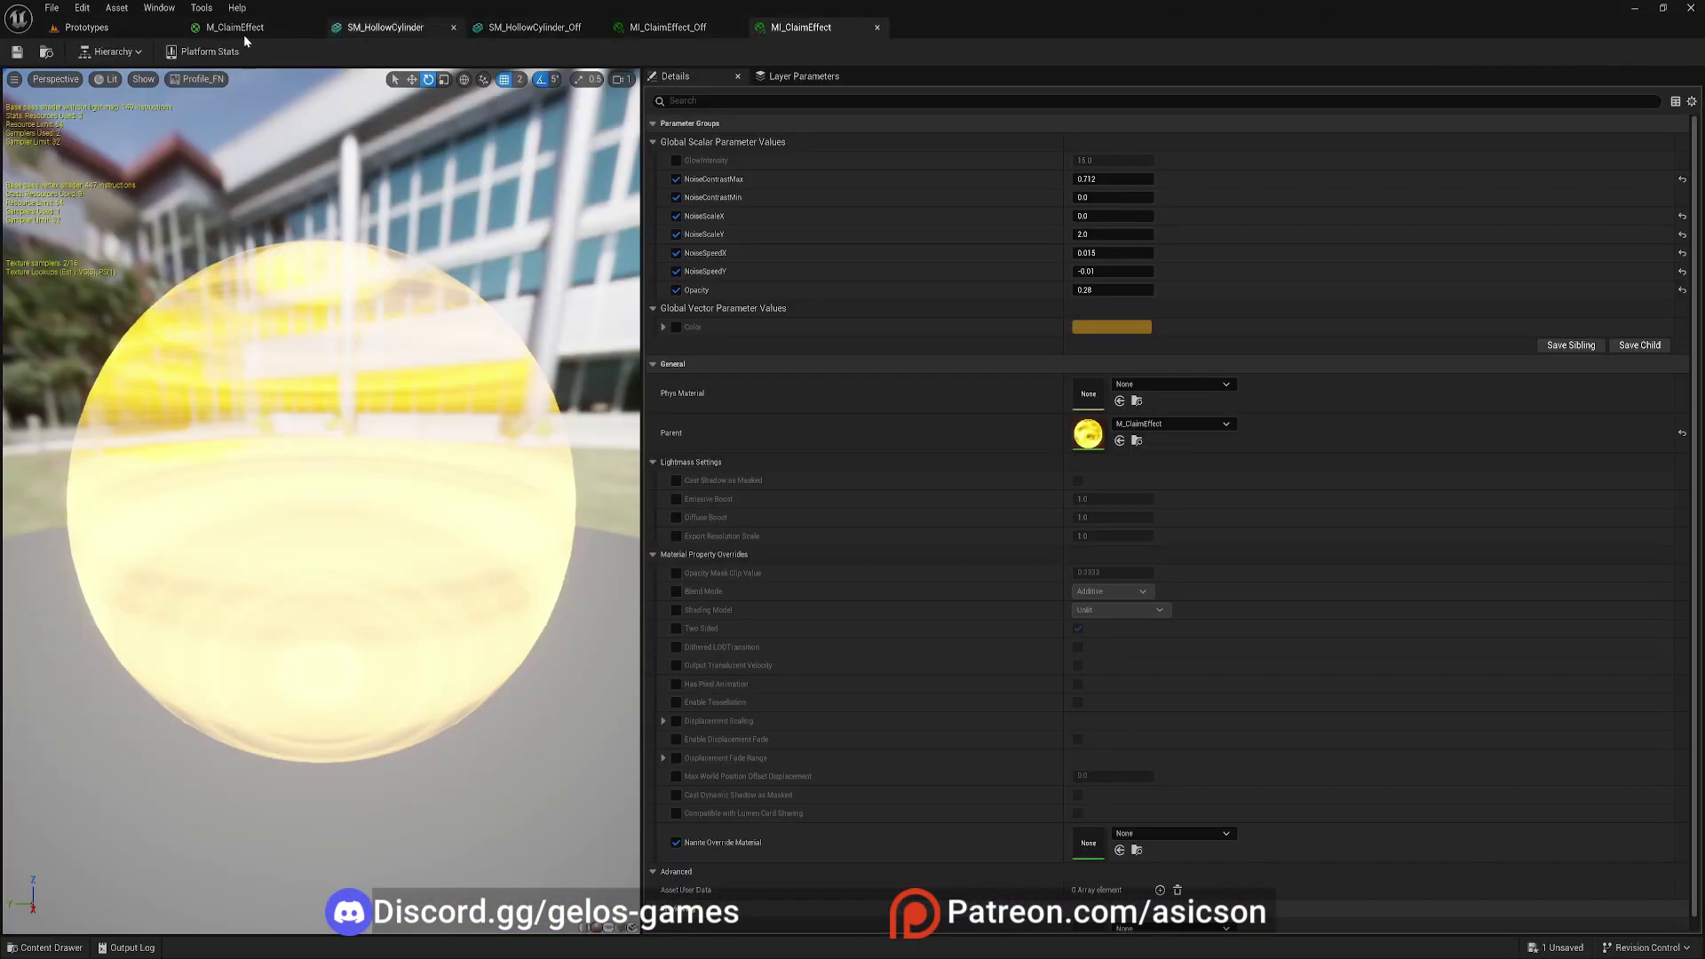
pyautogui.click(246, 33)
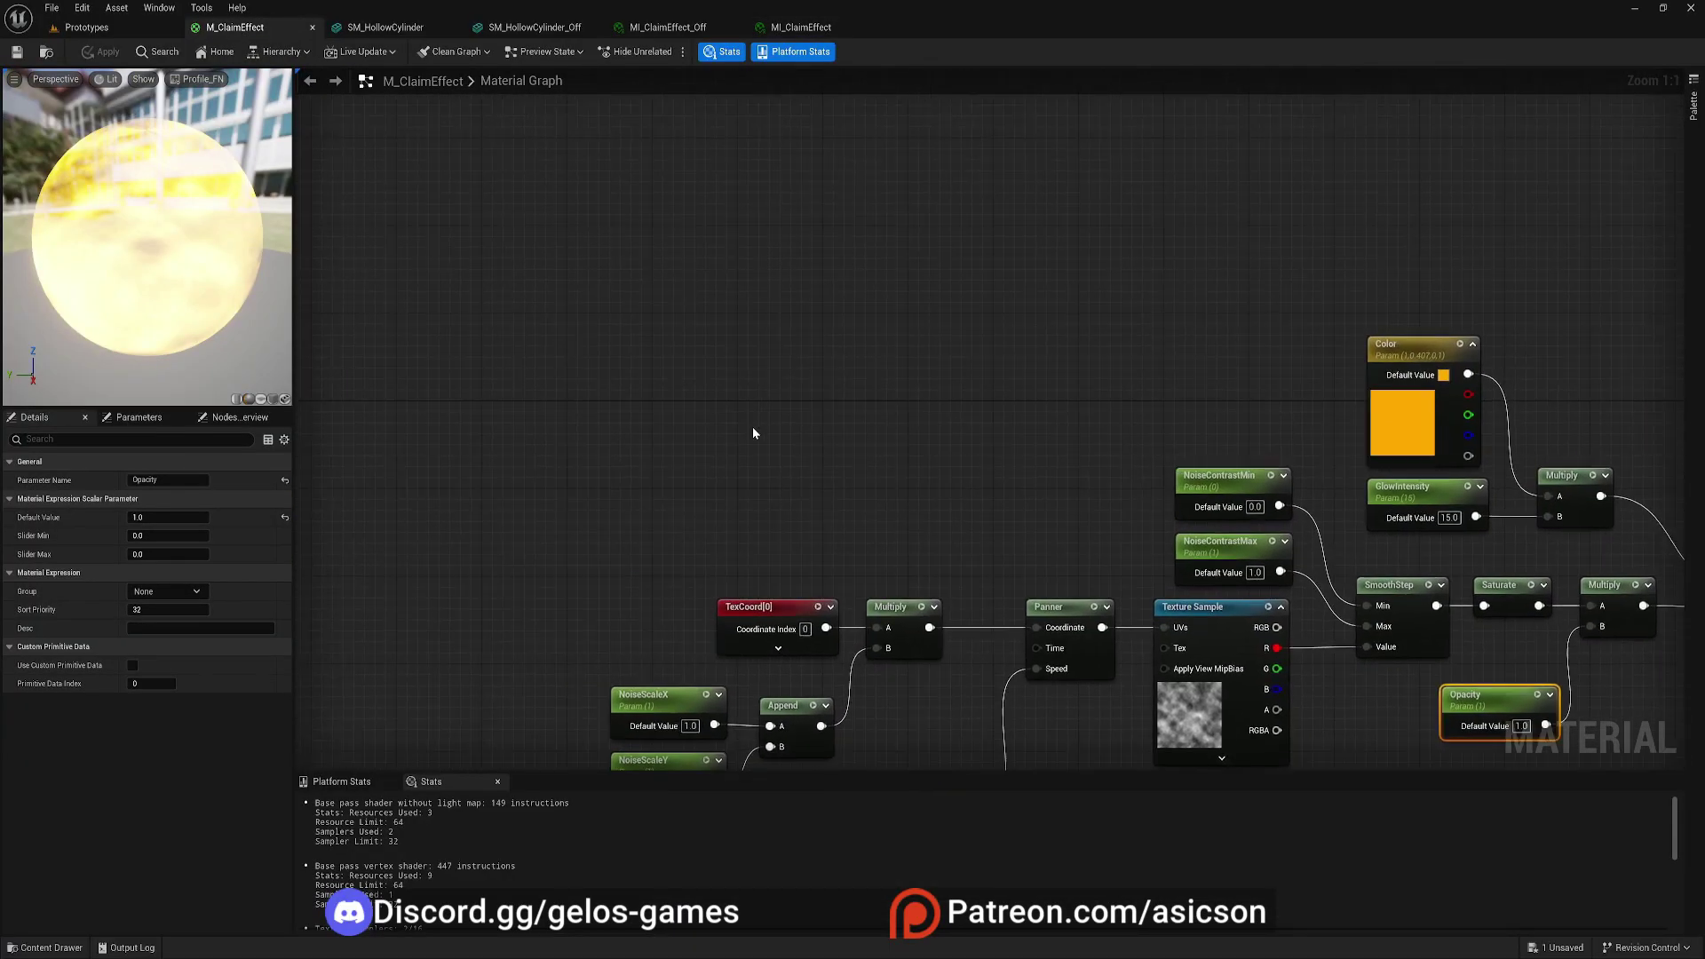
pyautogui.rightClick(753, 432)
pyautogui.press('Escape')
pyautogui.click(86, 27)
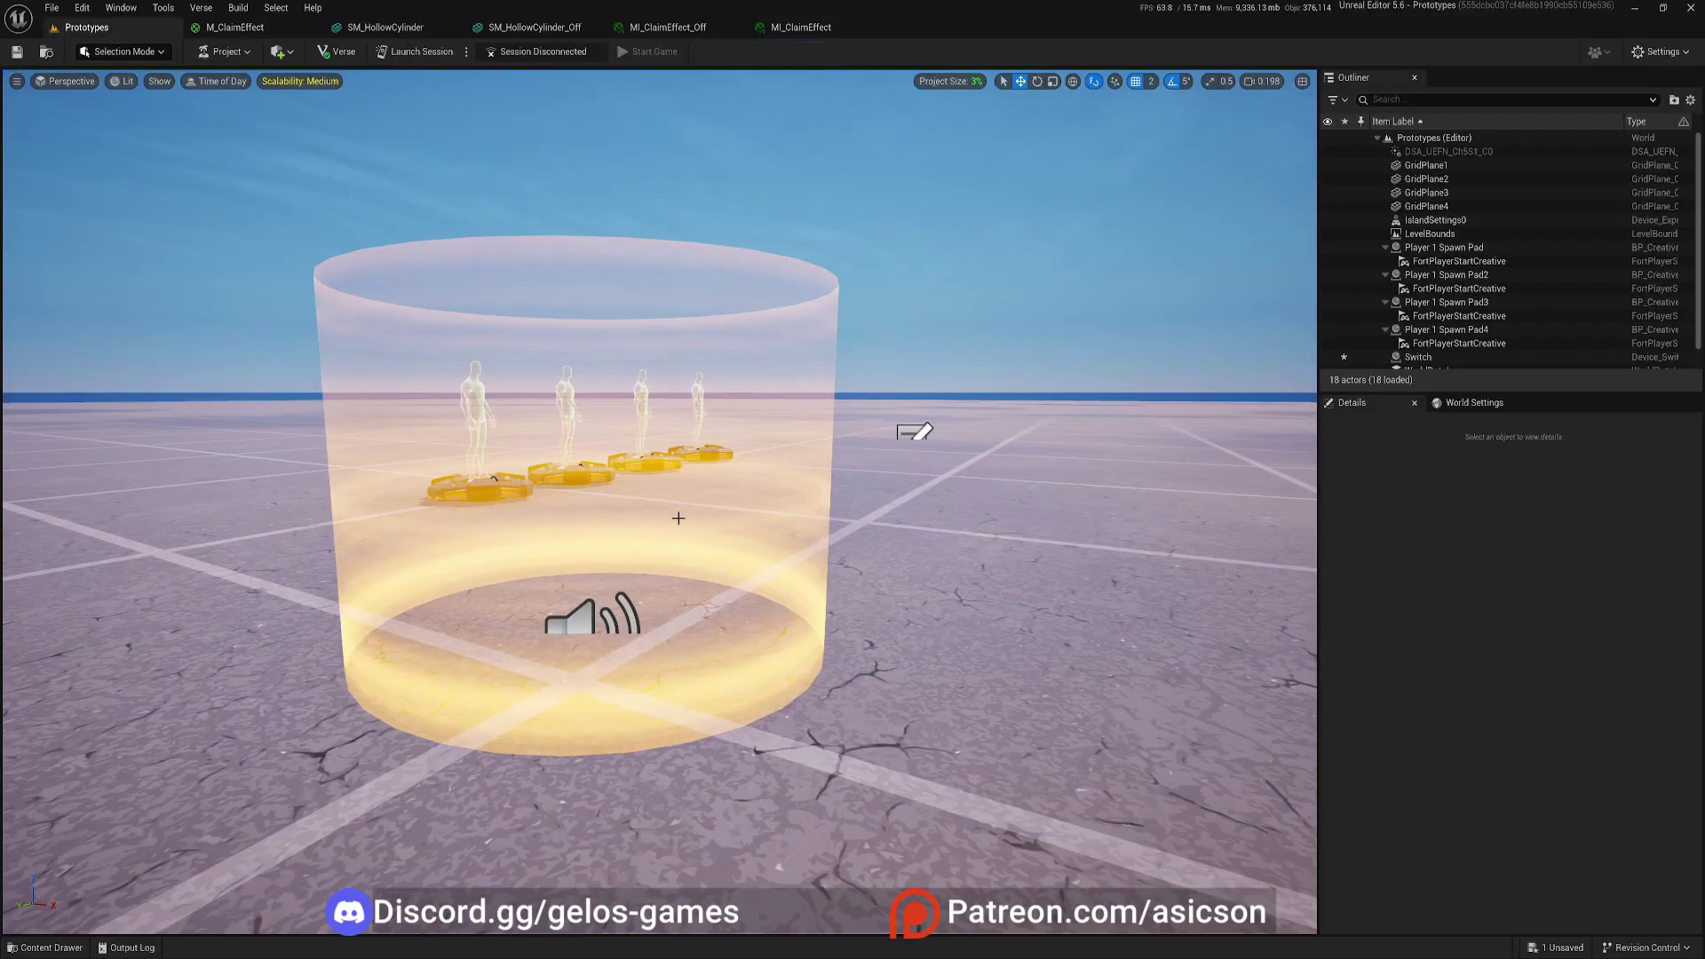
# - Inspect the cylinder's edges and noise bands in the unobstructed level view
pyautogui.press('a')
pyautogui.moveTo(535, 501)
pyautogui.mouseDown(button='right')
pyautogui.moveTo(561, 507)
pyautogui.moveTo(498, 504)
pyautogui.moveTo(515, 517)
pyautogui.mouseUp(button='right')
pyautogui.press('e')
pyautogui.press('d')
pyautogui.press('w')
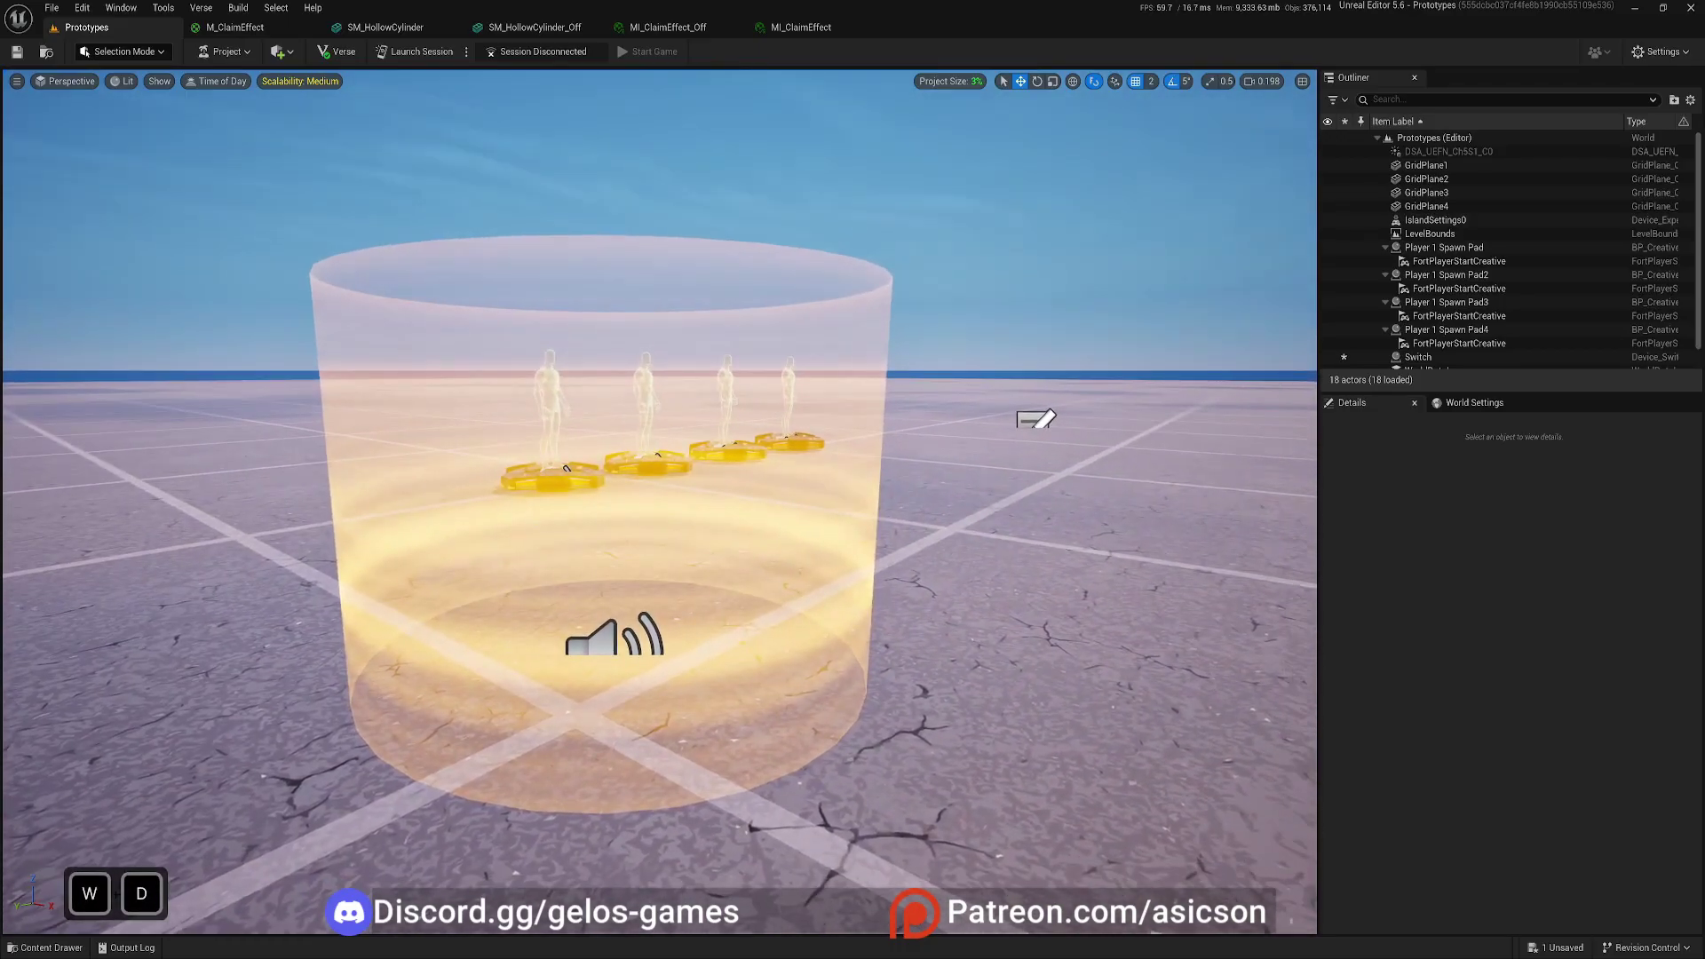
pyautogui.press('s')
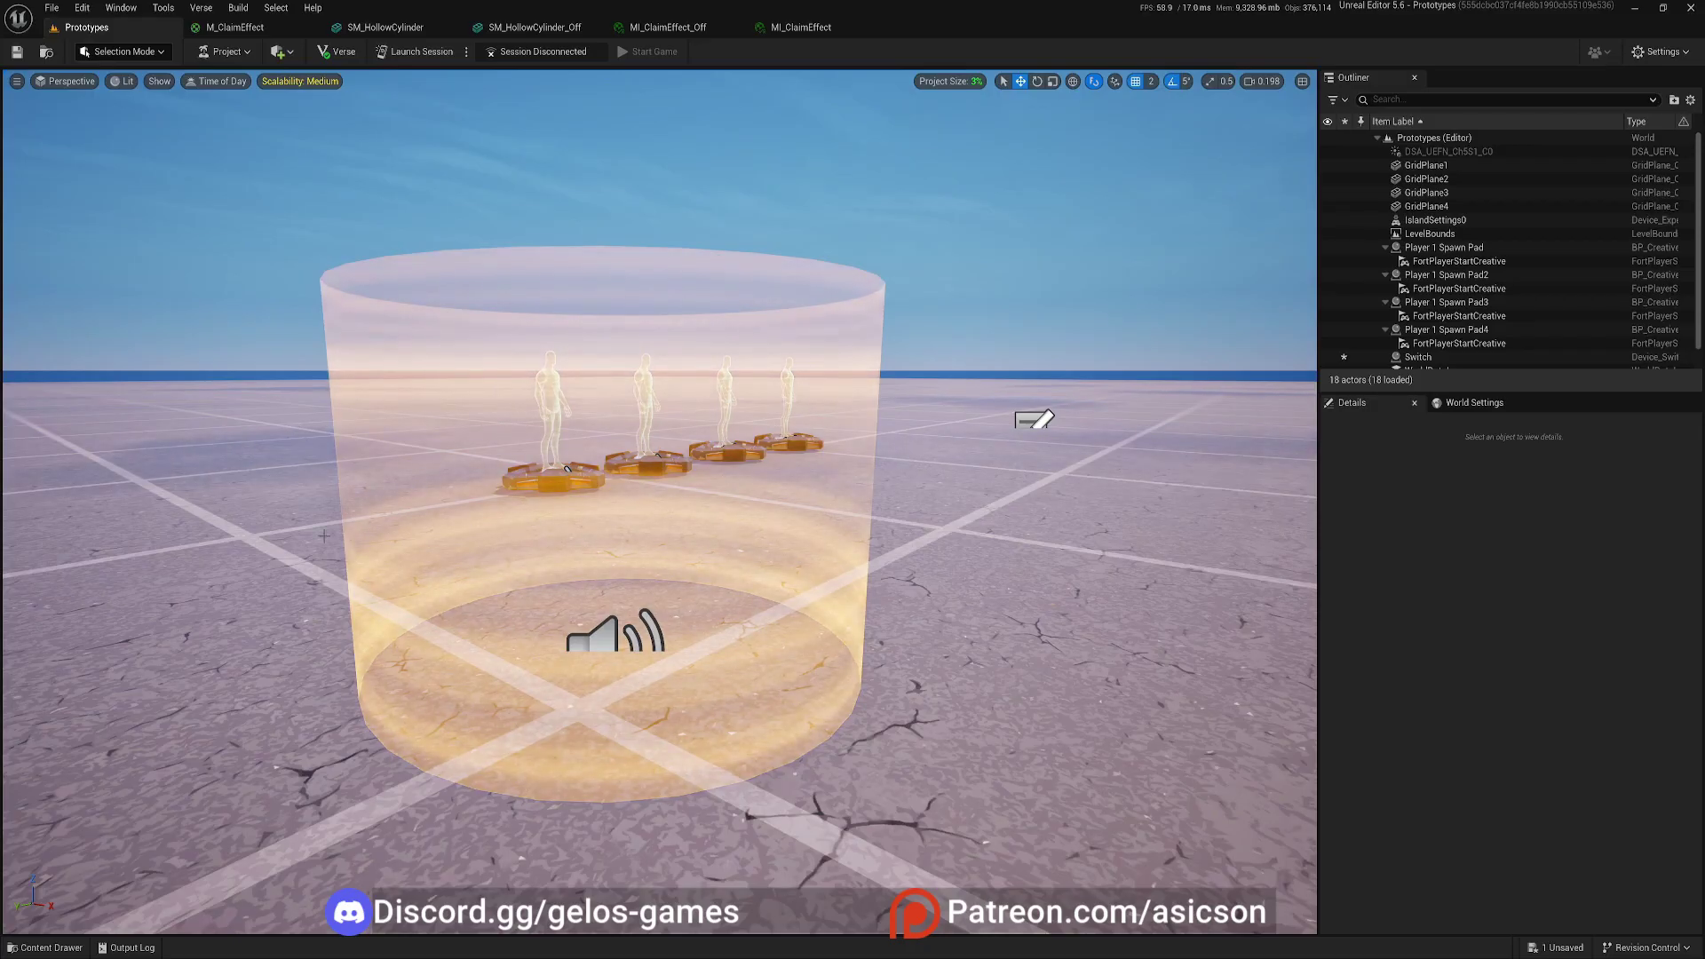
# - Add a Fresnel node in an empty area of the M_ClaimEffect material graph
pyautogui.click(234, 28)
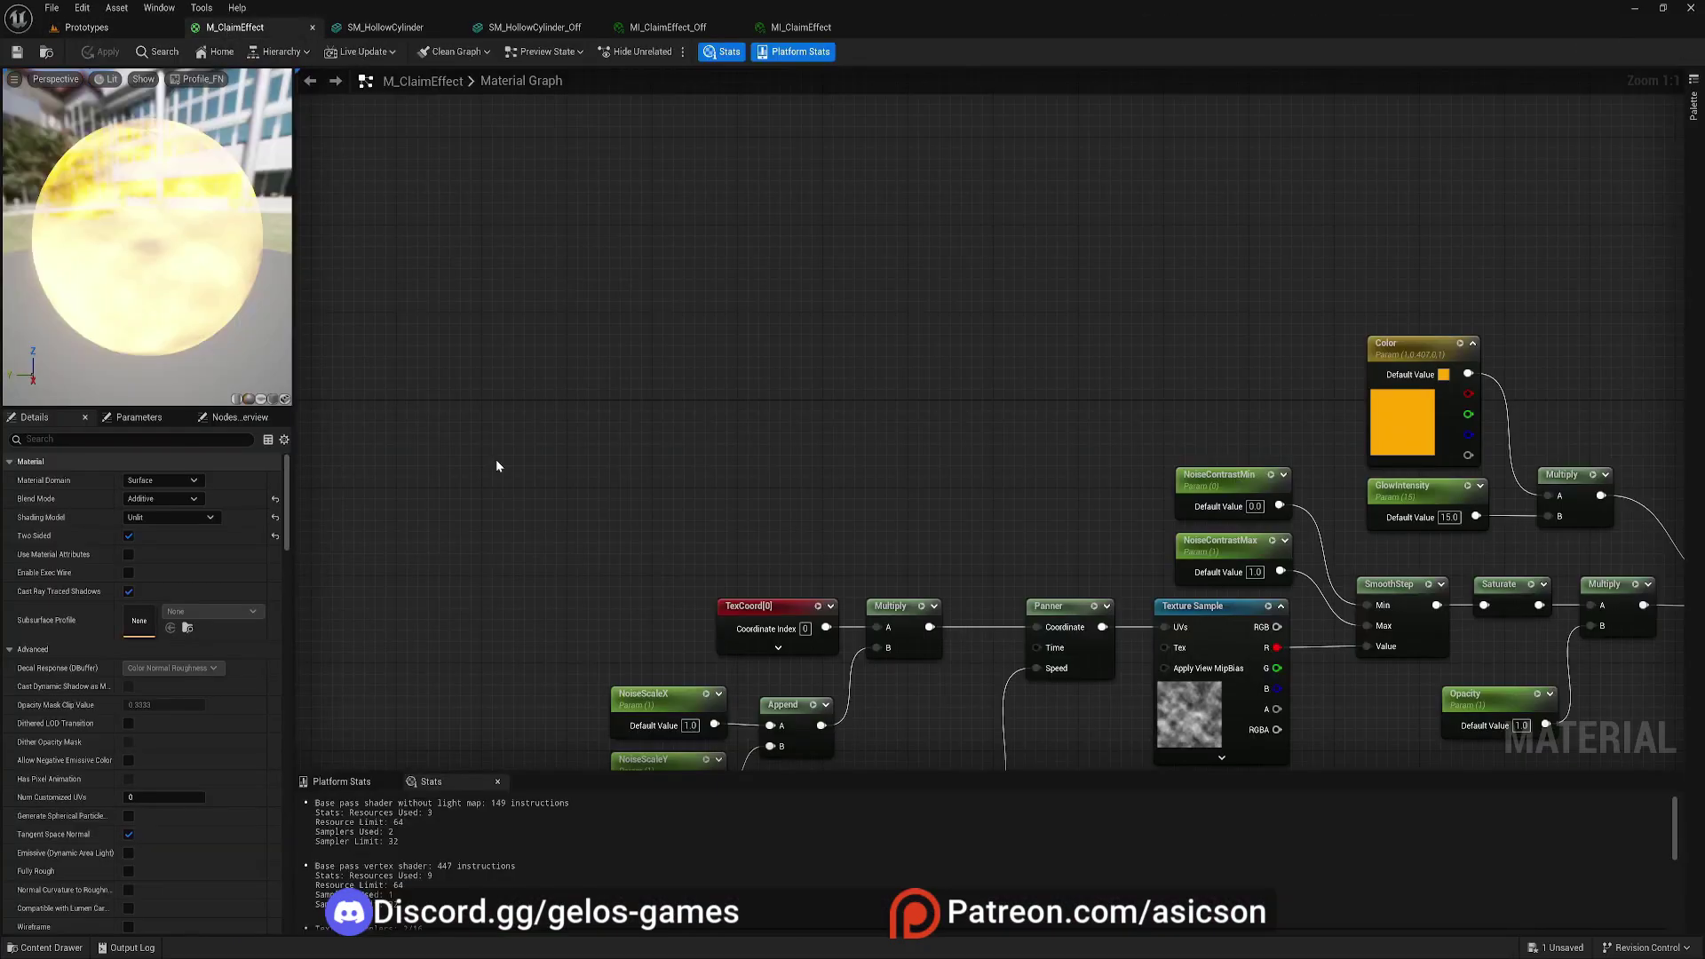
pyautogui.rightClick(669, 408)
pyautogui.write('fres')
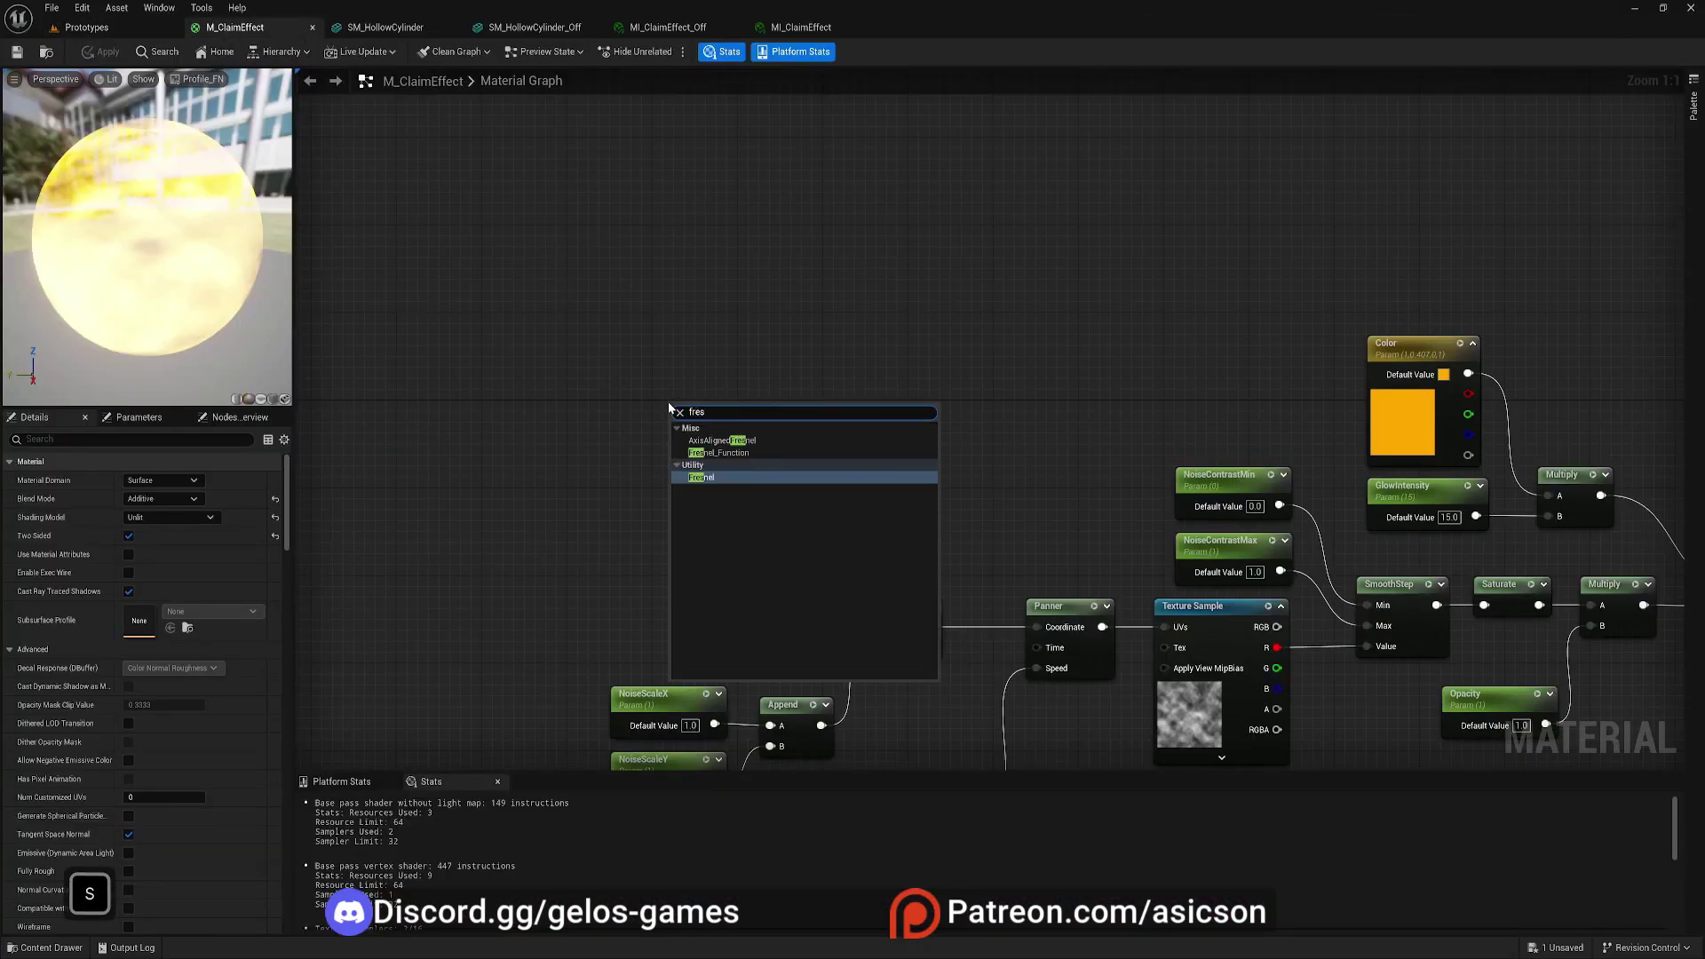
pyautogui.click(702, 478)
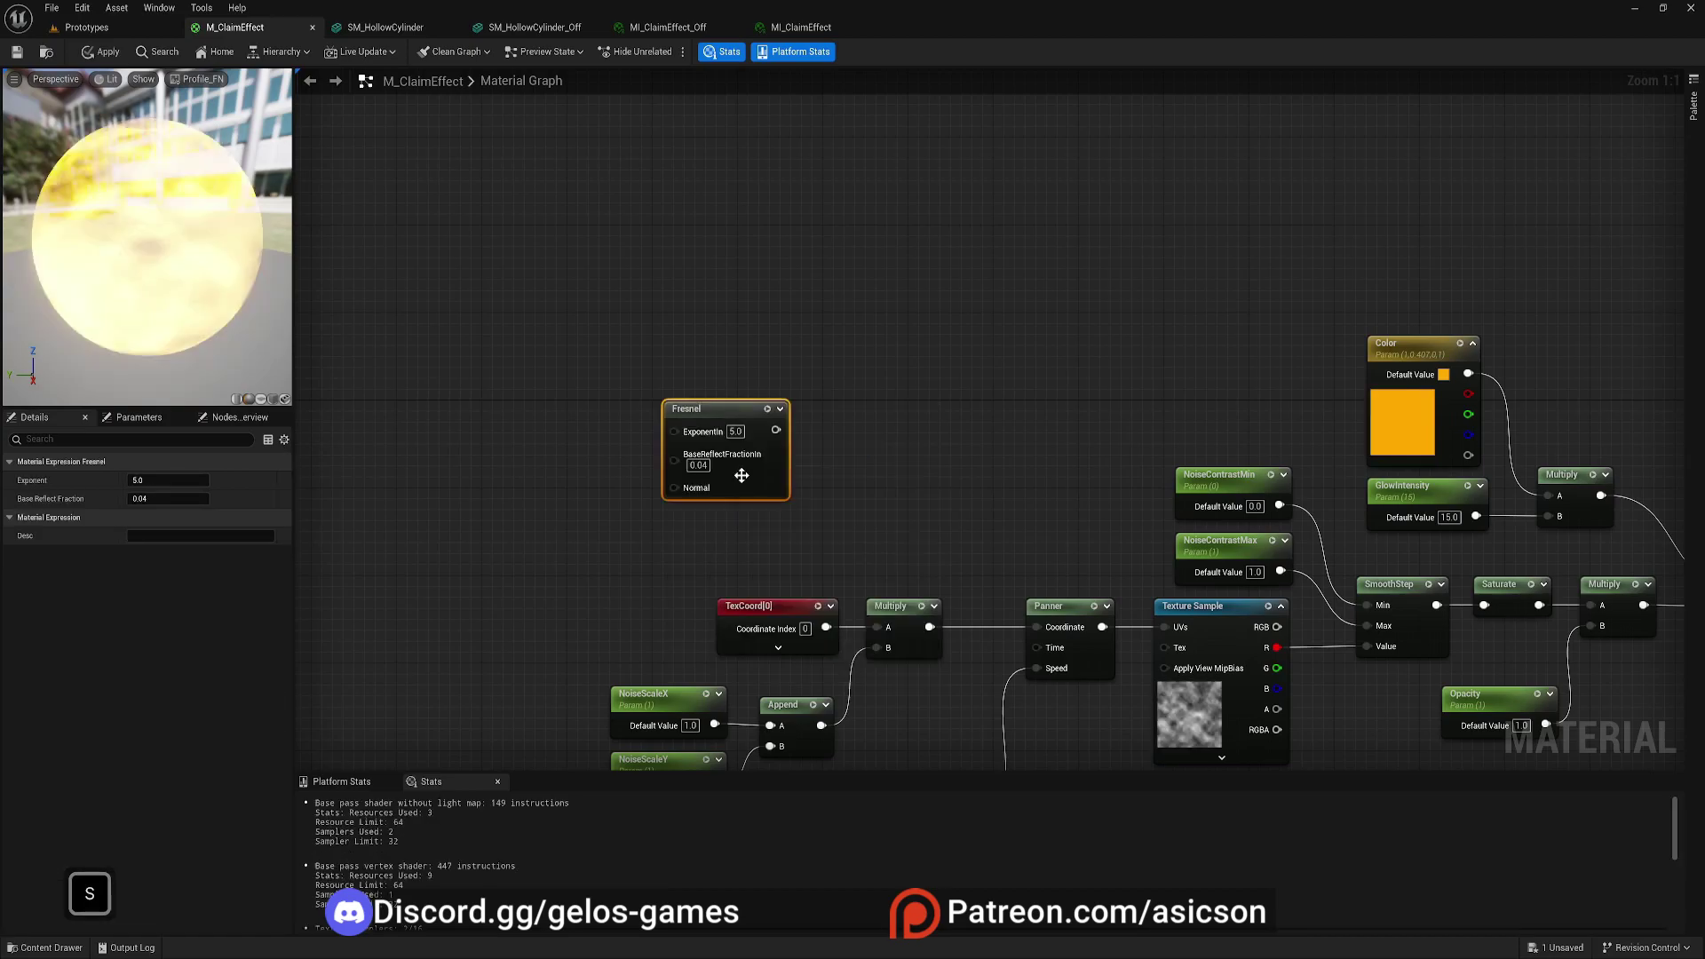
# - Start previewing the Fresnel node and widen the material preview area
pyautogui.rightClick(724, 406)
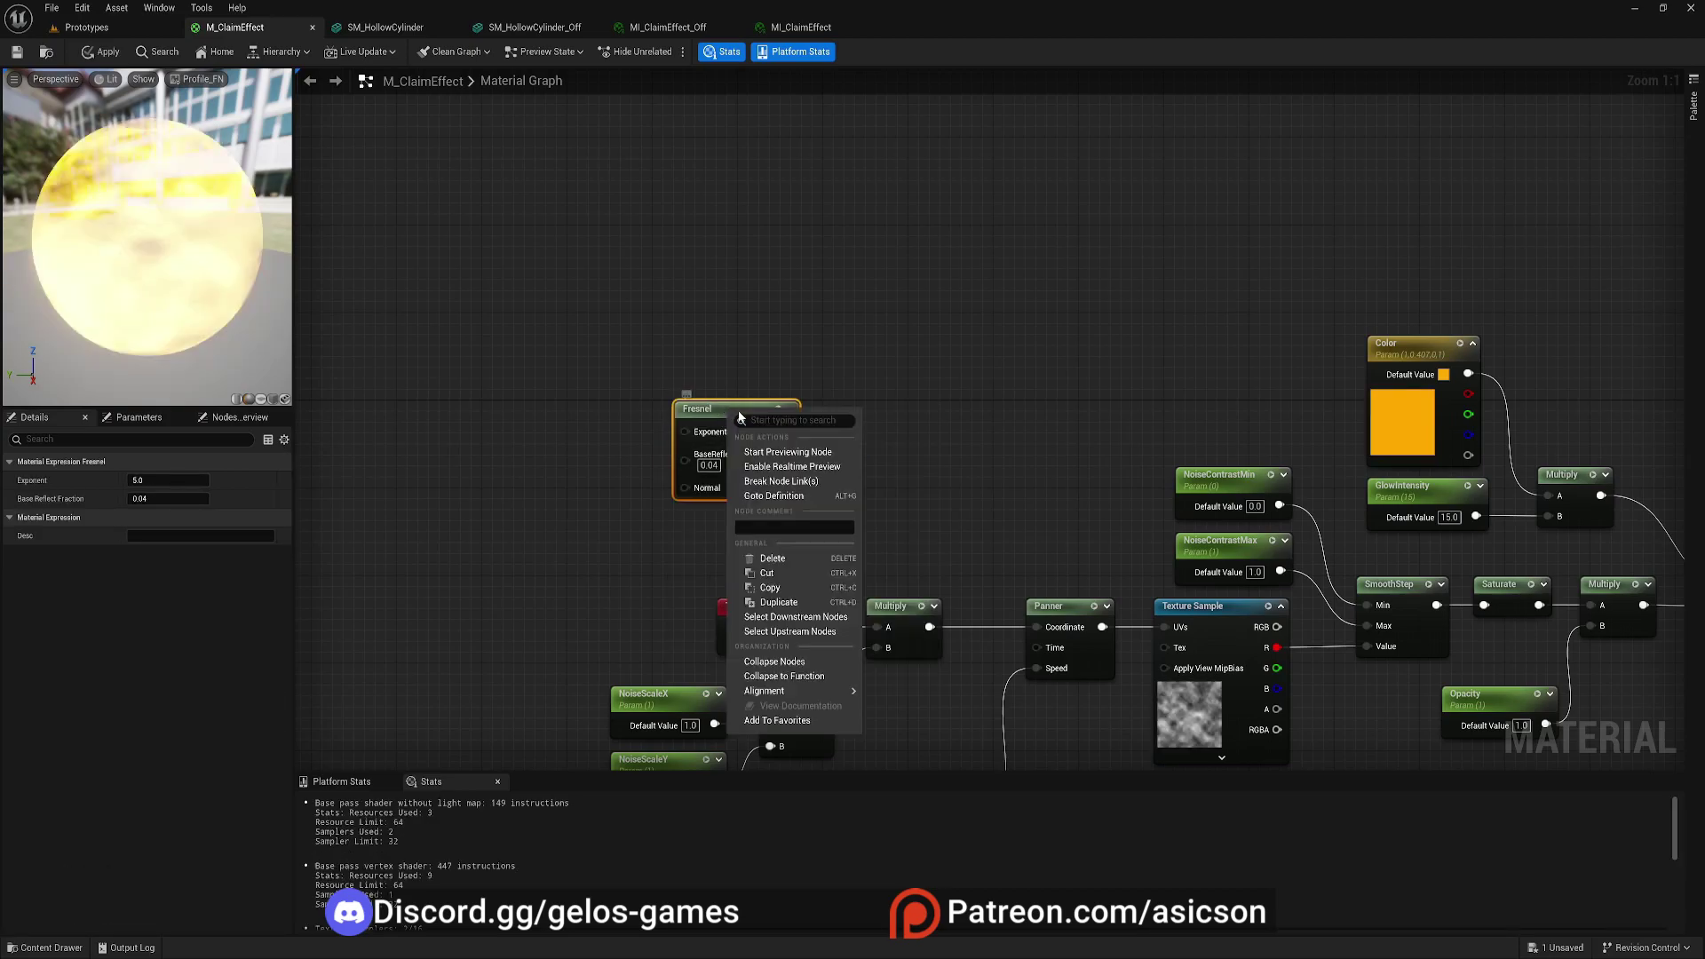
pyautogui.click(781, 449)
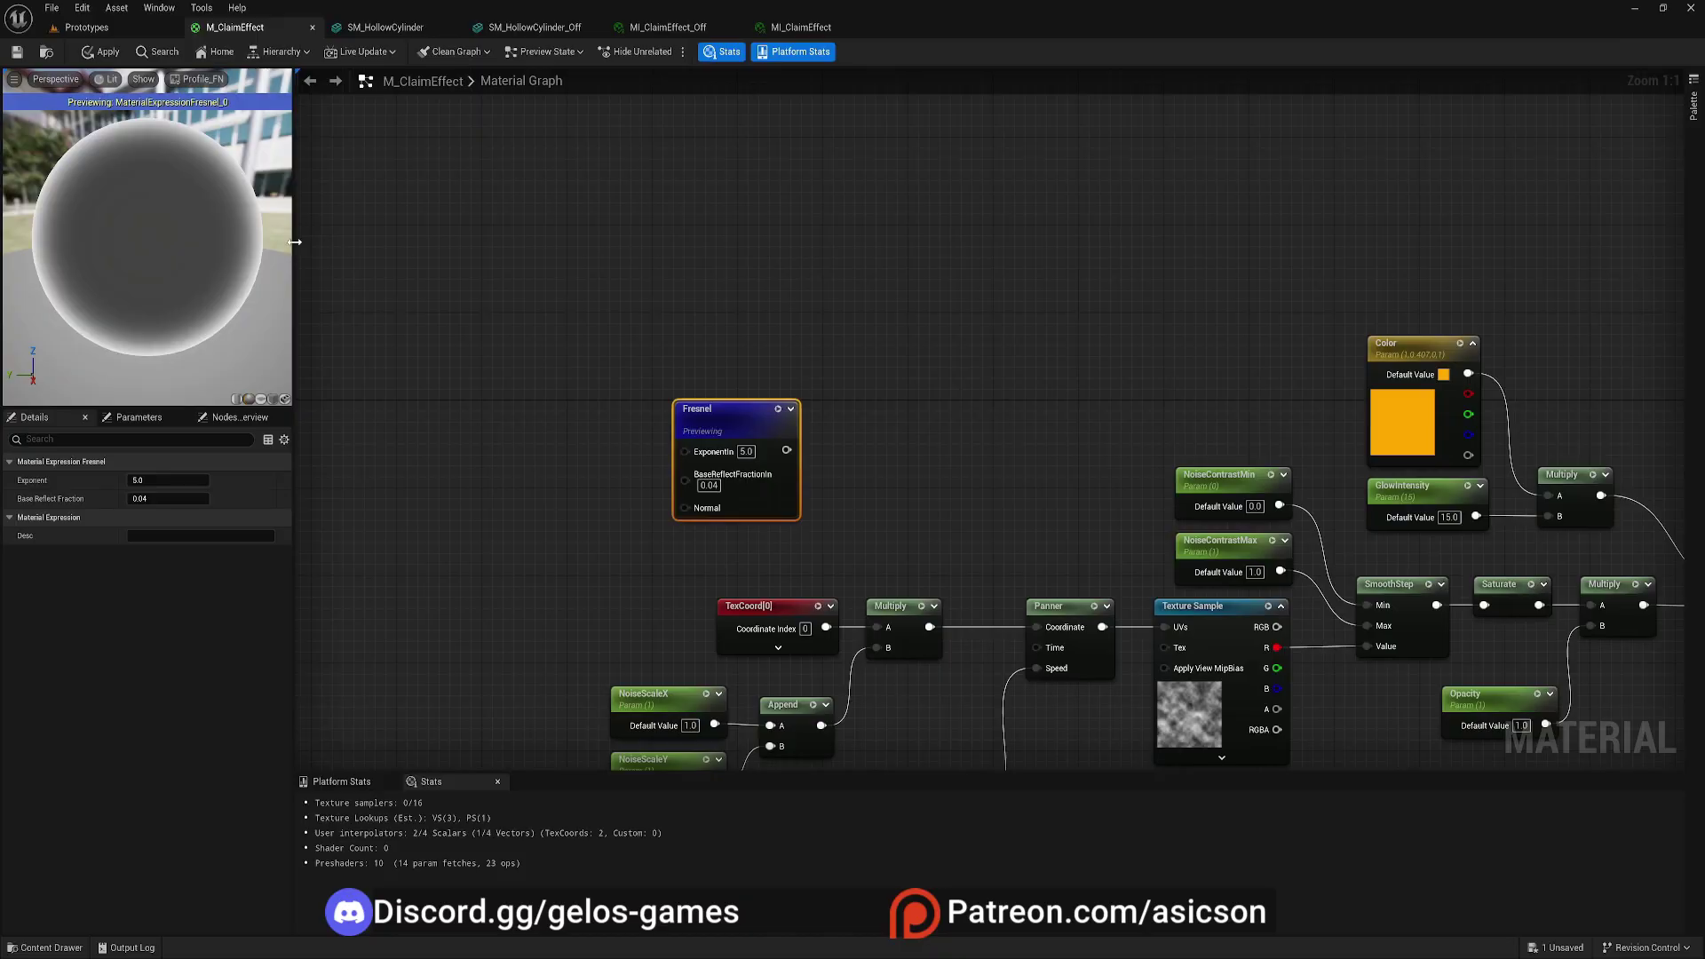
pyautogui.moveTo(294, 242); pyautogui.dragTo(541, 257)
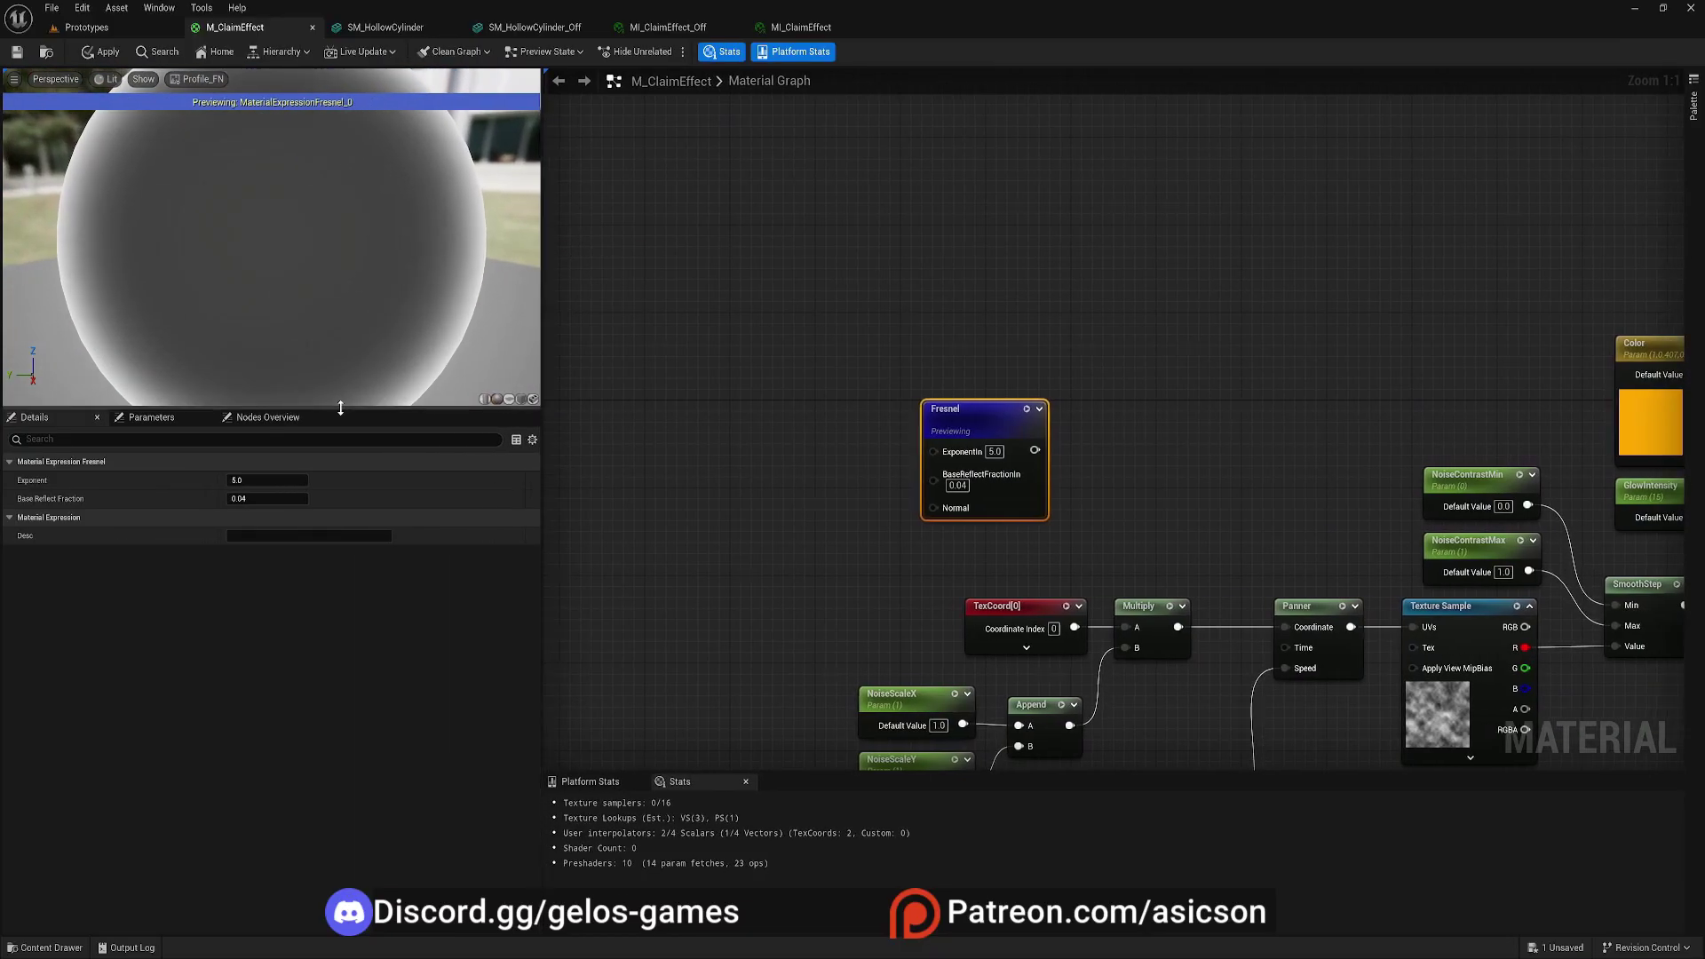
# - Enlarge the material preview and examine the Fresnel effect on the cube, sphere and cylinder preview shapes
pyautogui.moveTo(340, 409); pyautogui.dragTo(340, 607)
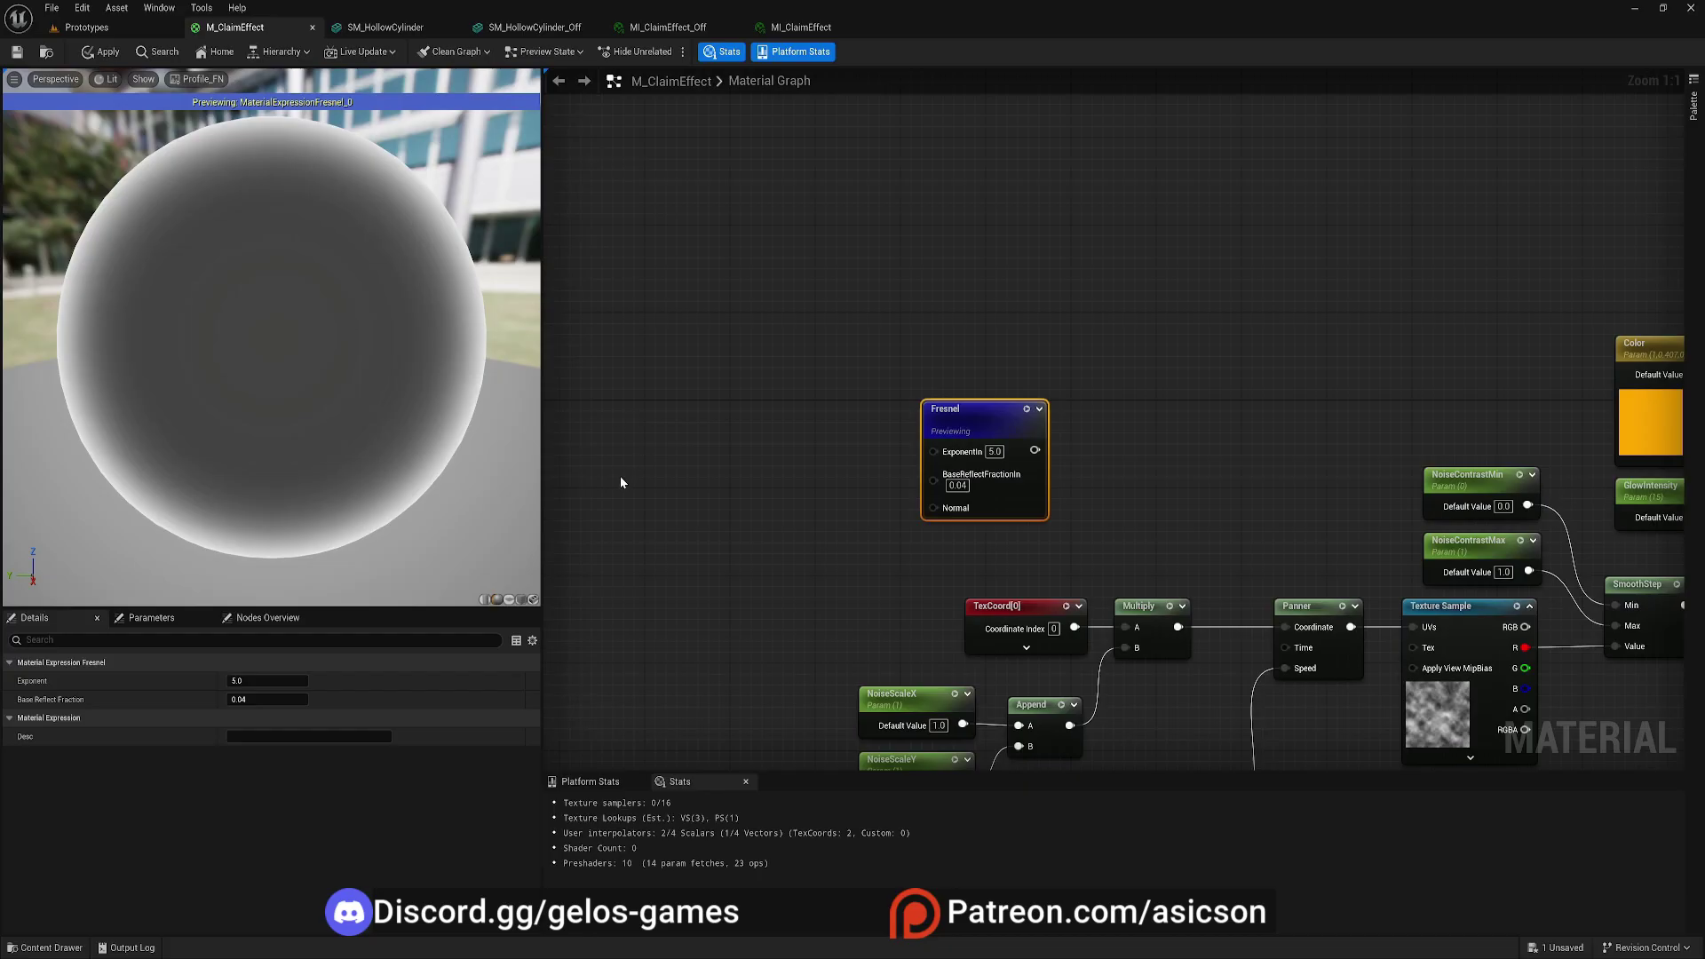
pyautogui.rightClick(1015, 417)
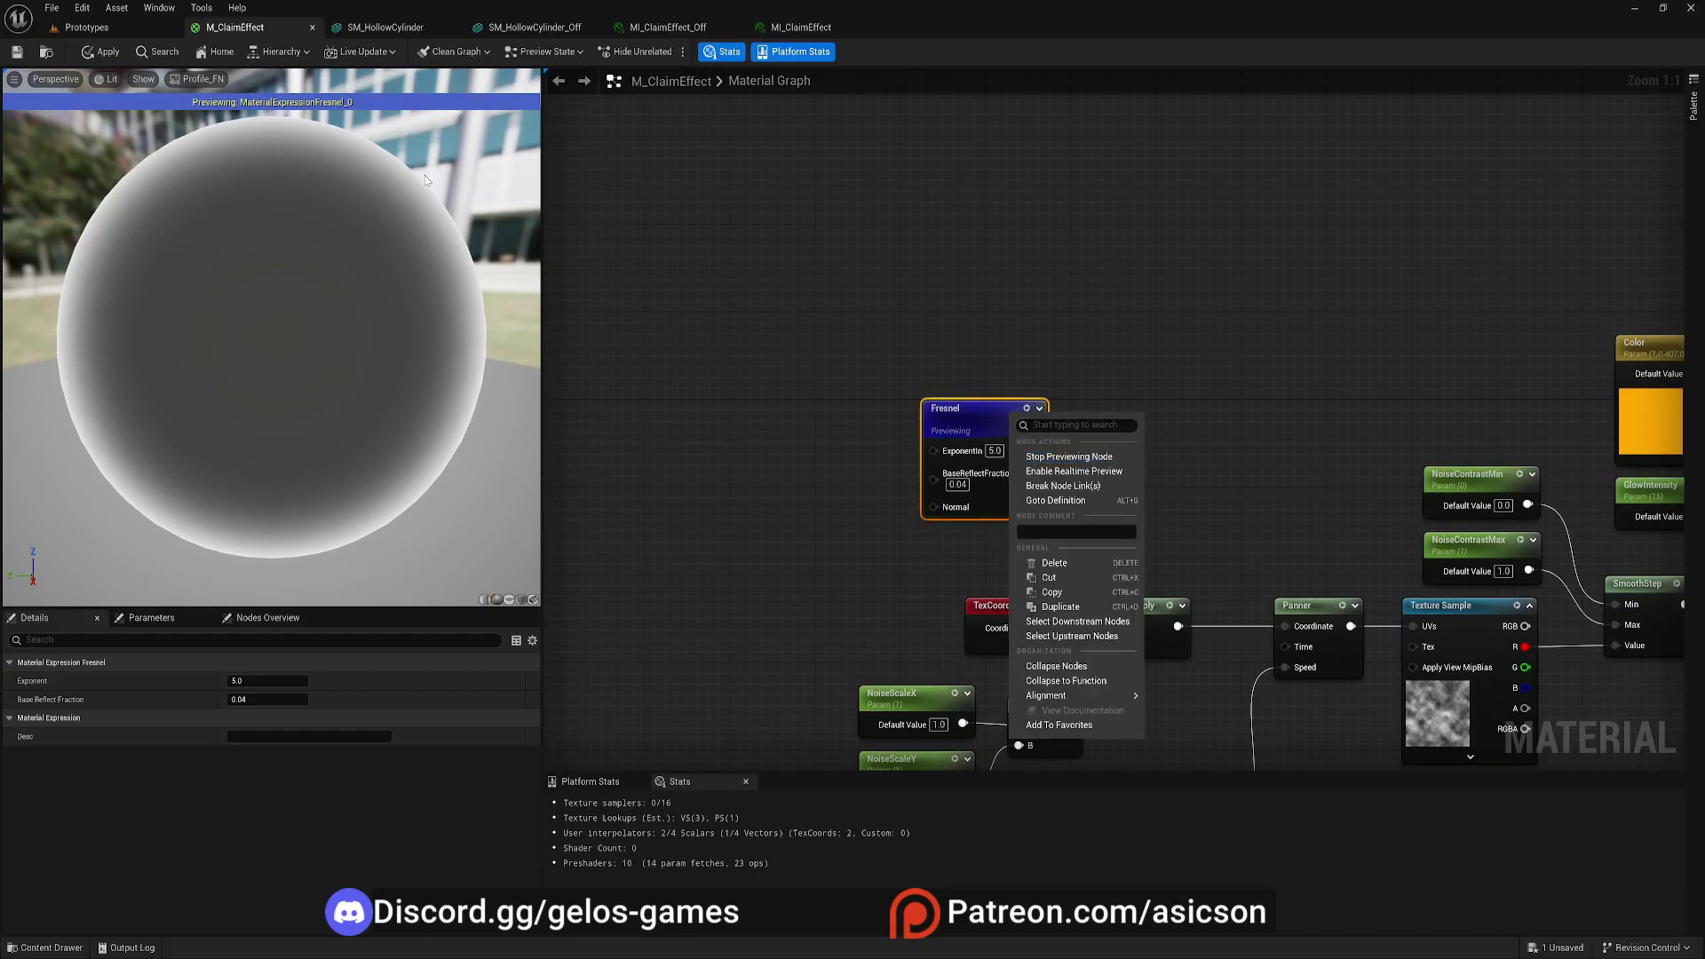
pyautogui.click(524, 601)
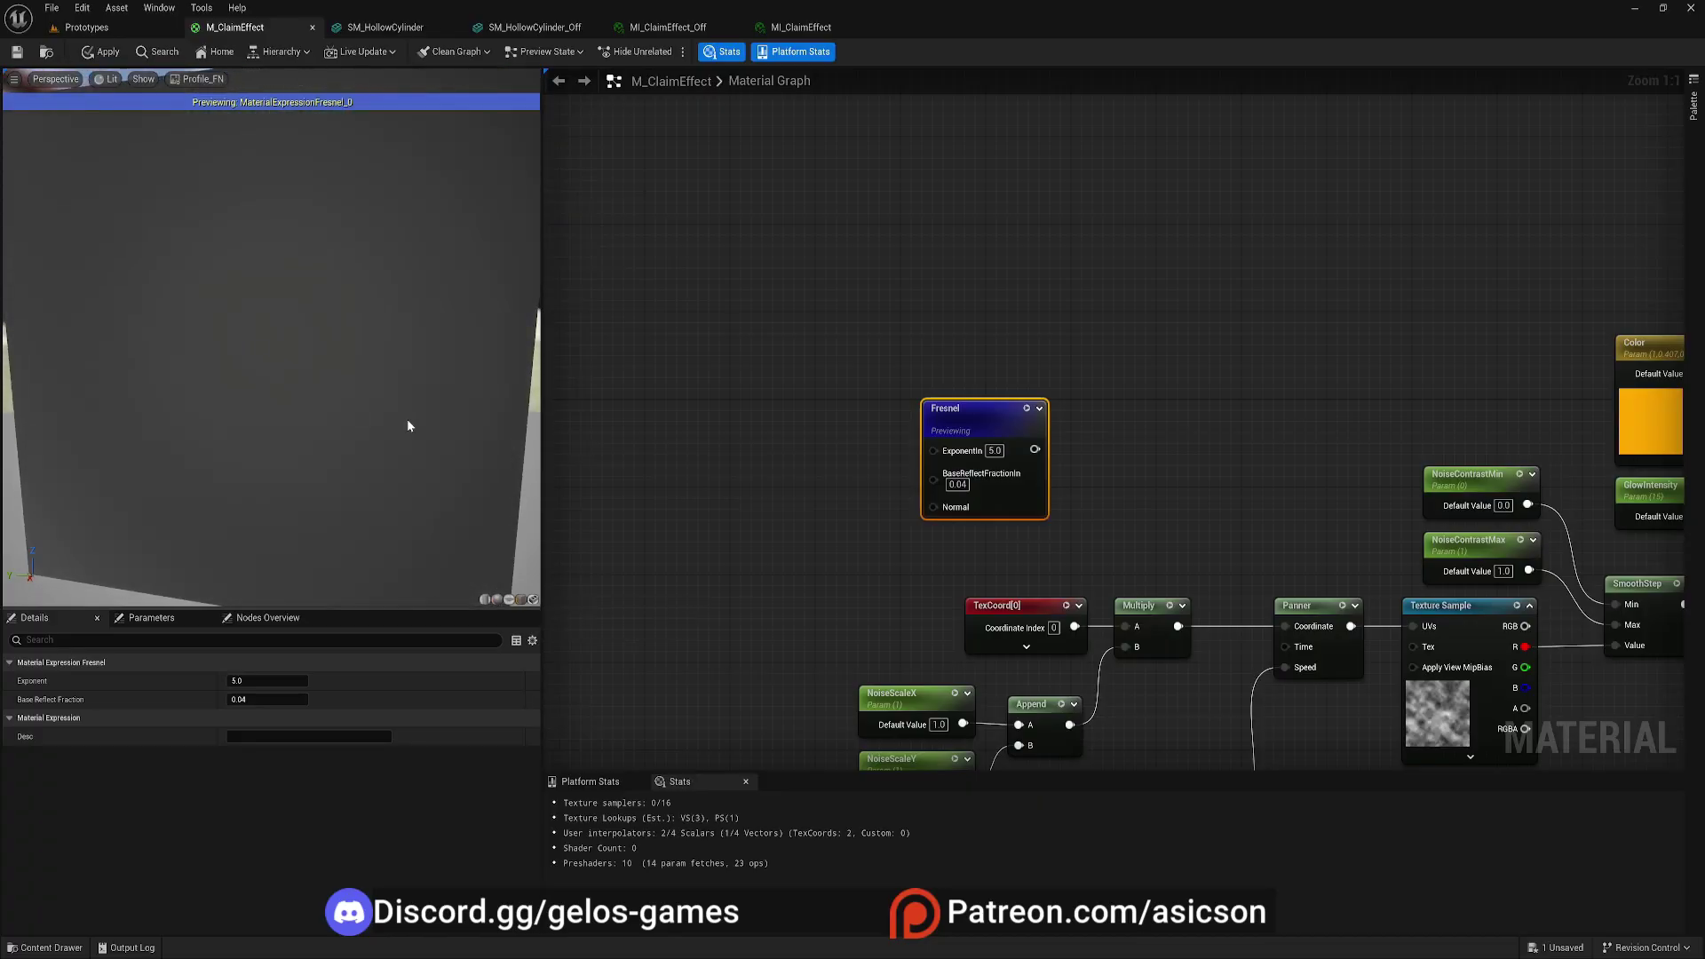
pyautogui.scroll(-5, 407, 419)
pyautogui.moveTo(279, 356); pyautogui.dragTo(399, 319)
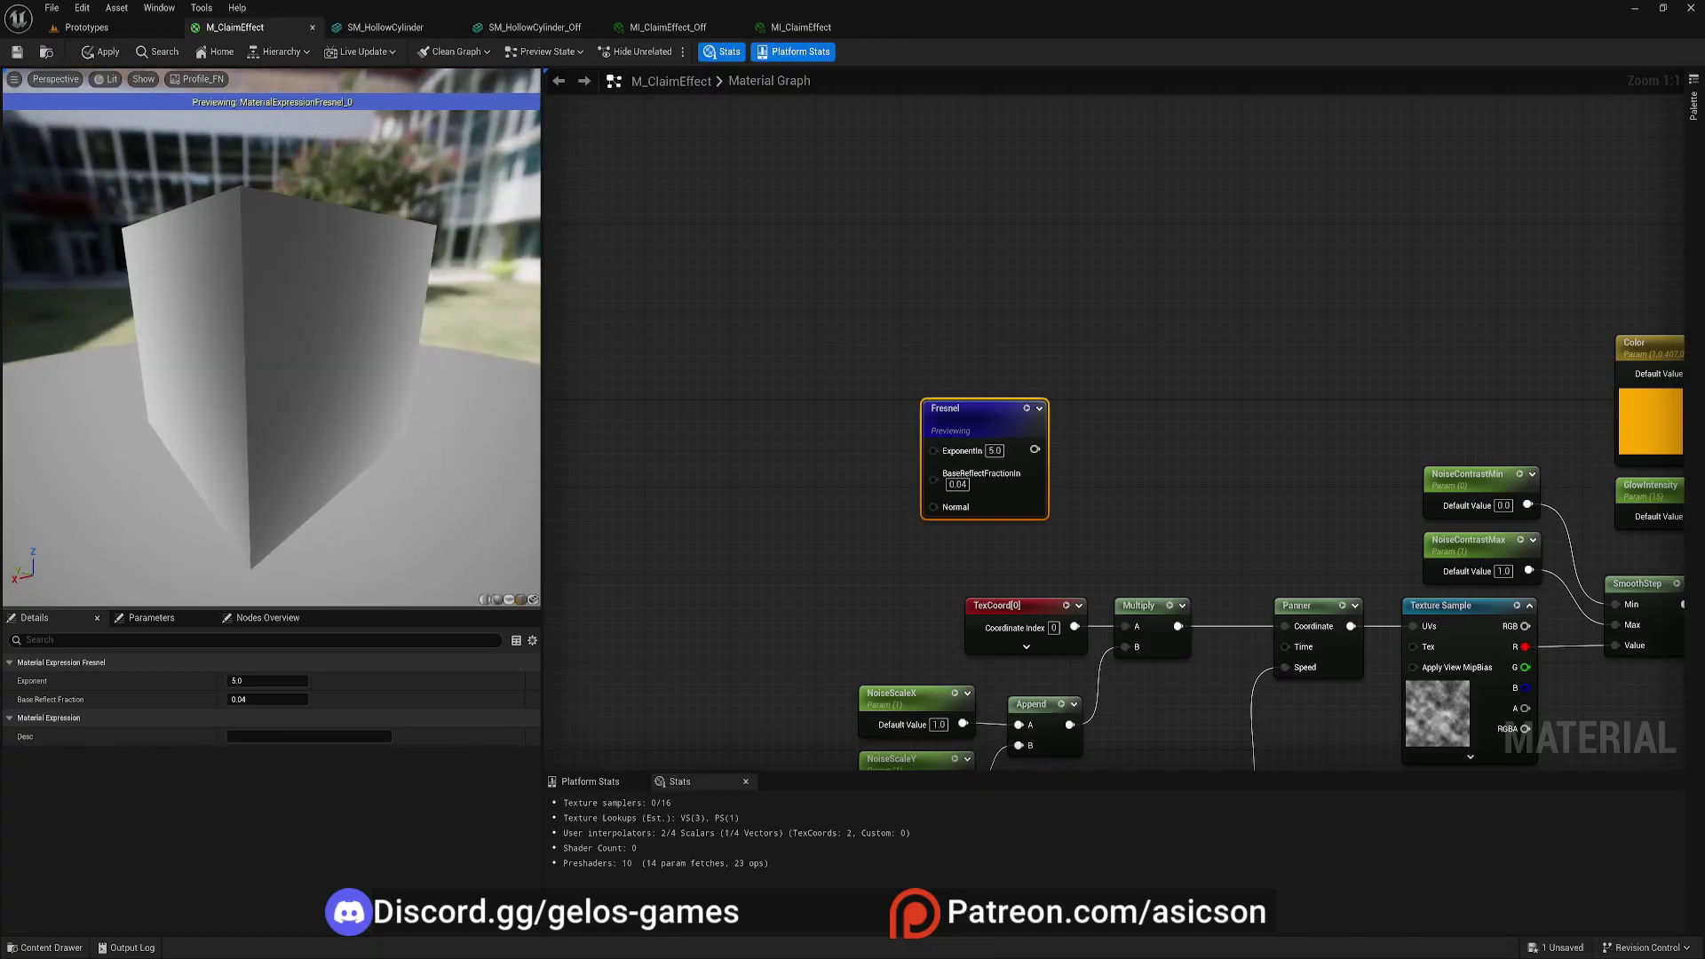
pyautogui.click(498, 600)
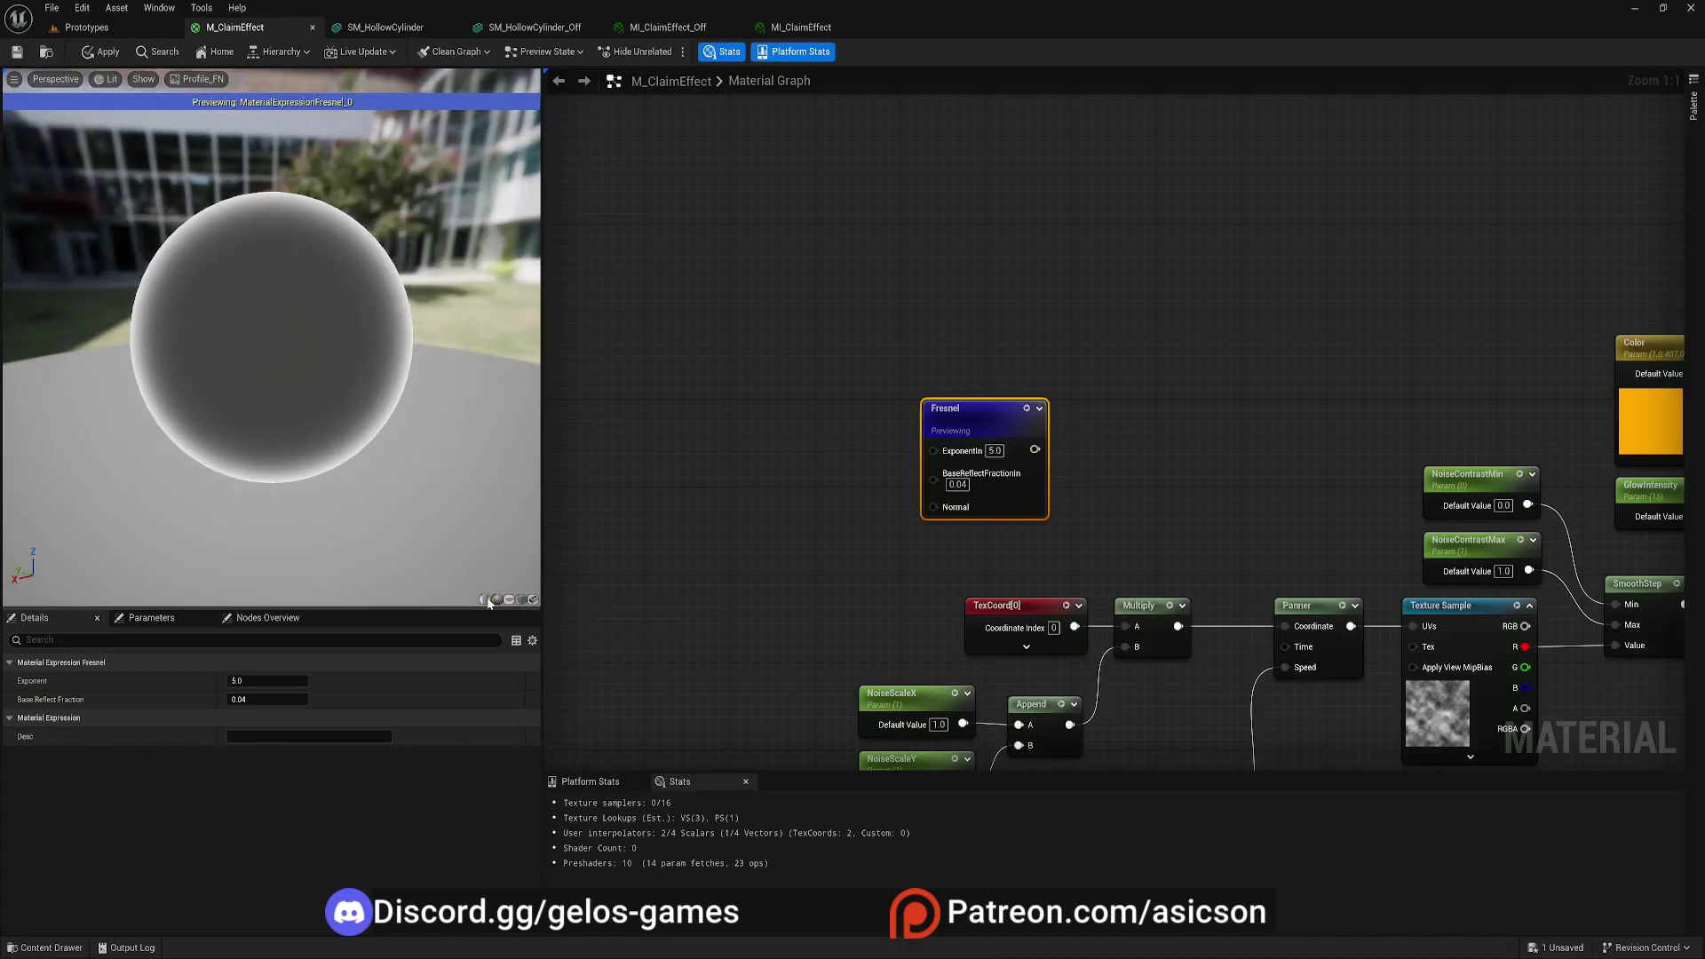
pyautogui.click(485, 600)
pyautogui.moveTo(274, 268)
pyautogui.mouseDown()
pyautogui.moveTo(307, 269)
pyautogui.moveTo(274, 268)
pyautogui.mouseUp()
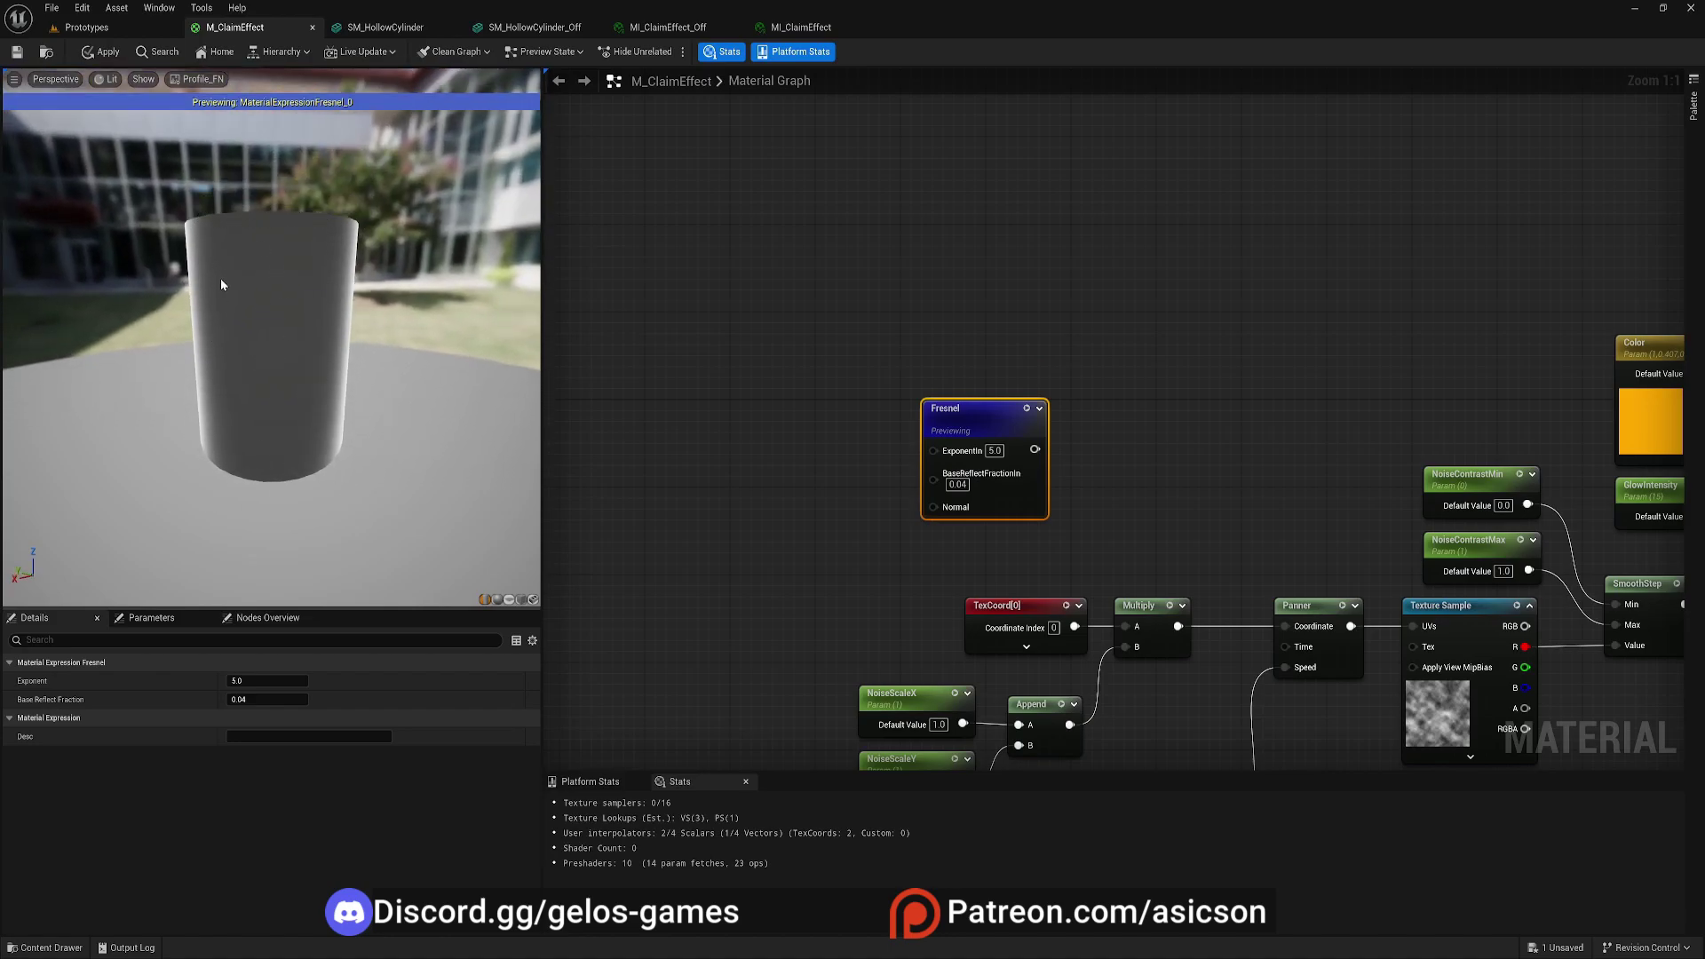
pyautogui.click(496, 600)
# - Stop previewing the Fresnel node so the preview uses the full material again
pyautogui.click(706, 466)
pyautogui.rightClick(951, 412)
pyautogui.click(980, 434)
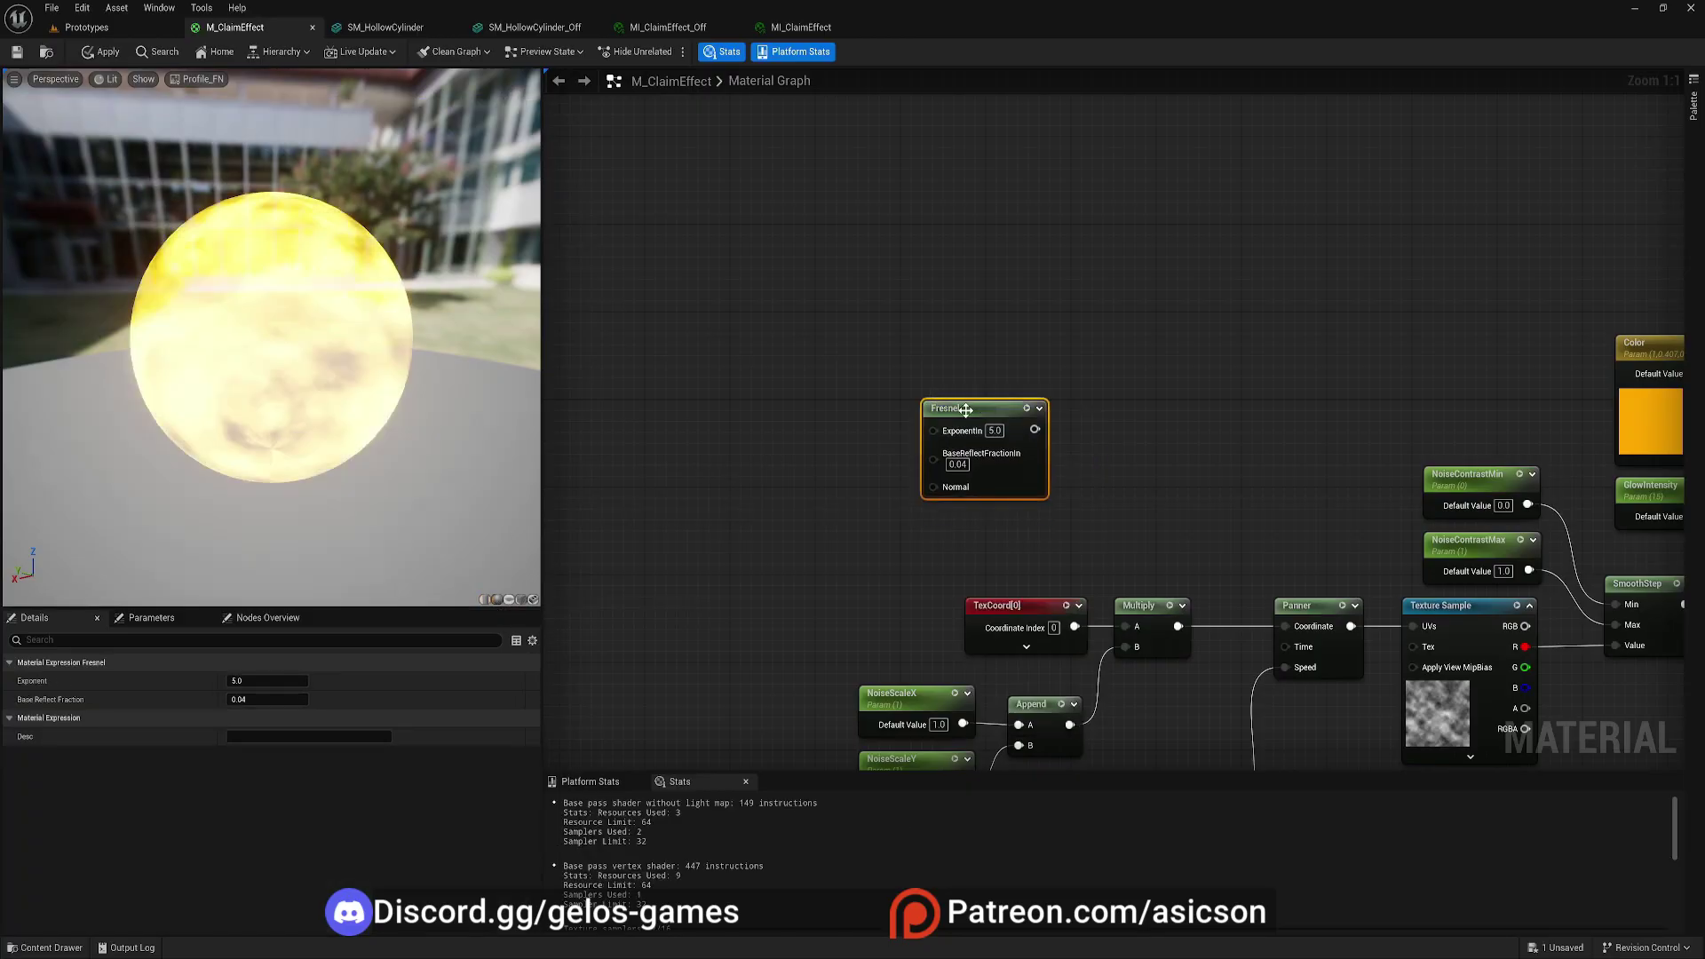
# - Add a scalar parameter FresnelExponent with default value 5 and connect it to the Fresnel node's ExponentIn
pyautogui.moveTo(962, 409); pyautogui.dragTo(995, 387)
pyautogui.moveTo(805, 402); pyautogui.dragTo(878, 397, button='right')
pyautogui.press('s')
pyautogui.click(823, 385)
pyautogui.write('Fre')
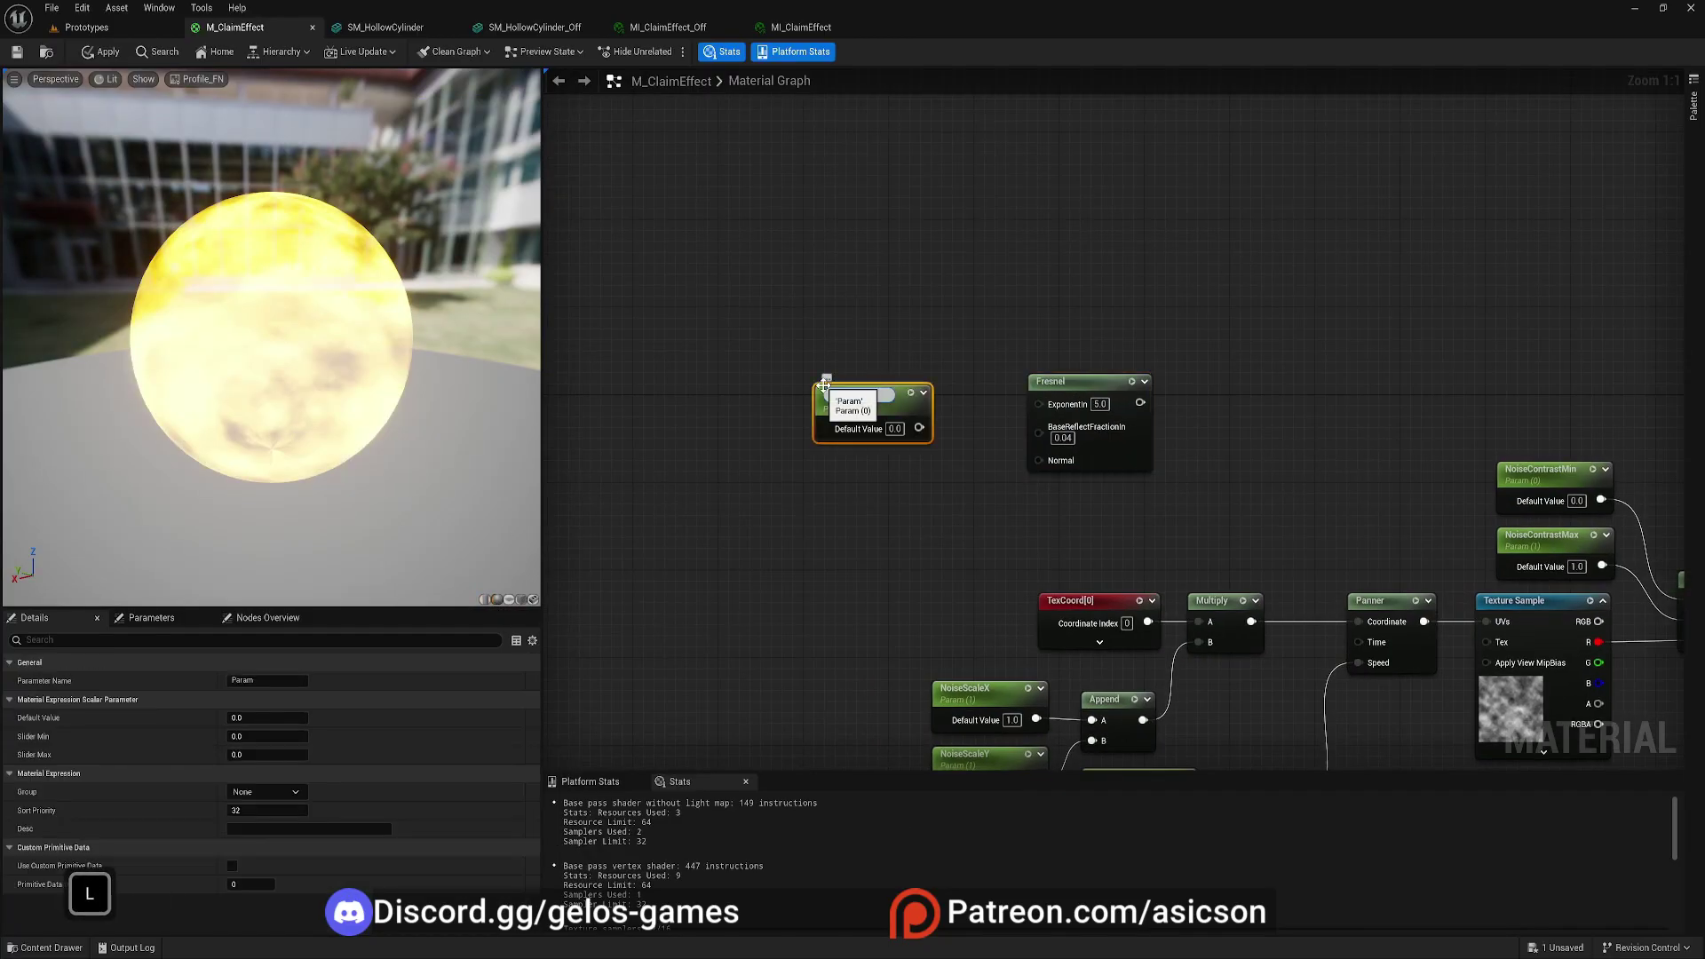
pyautogui.write('snelExponent')
pyautogui.press('Return')
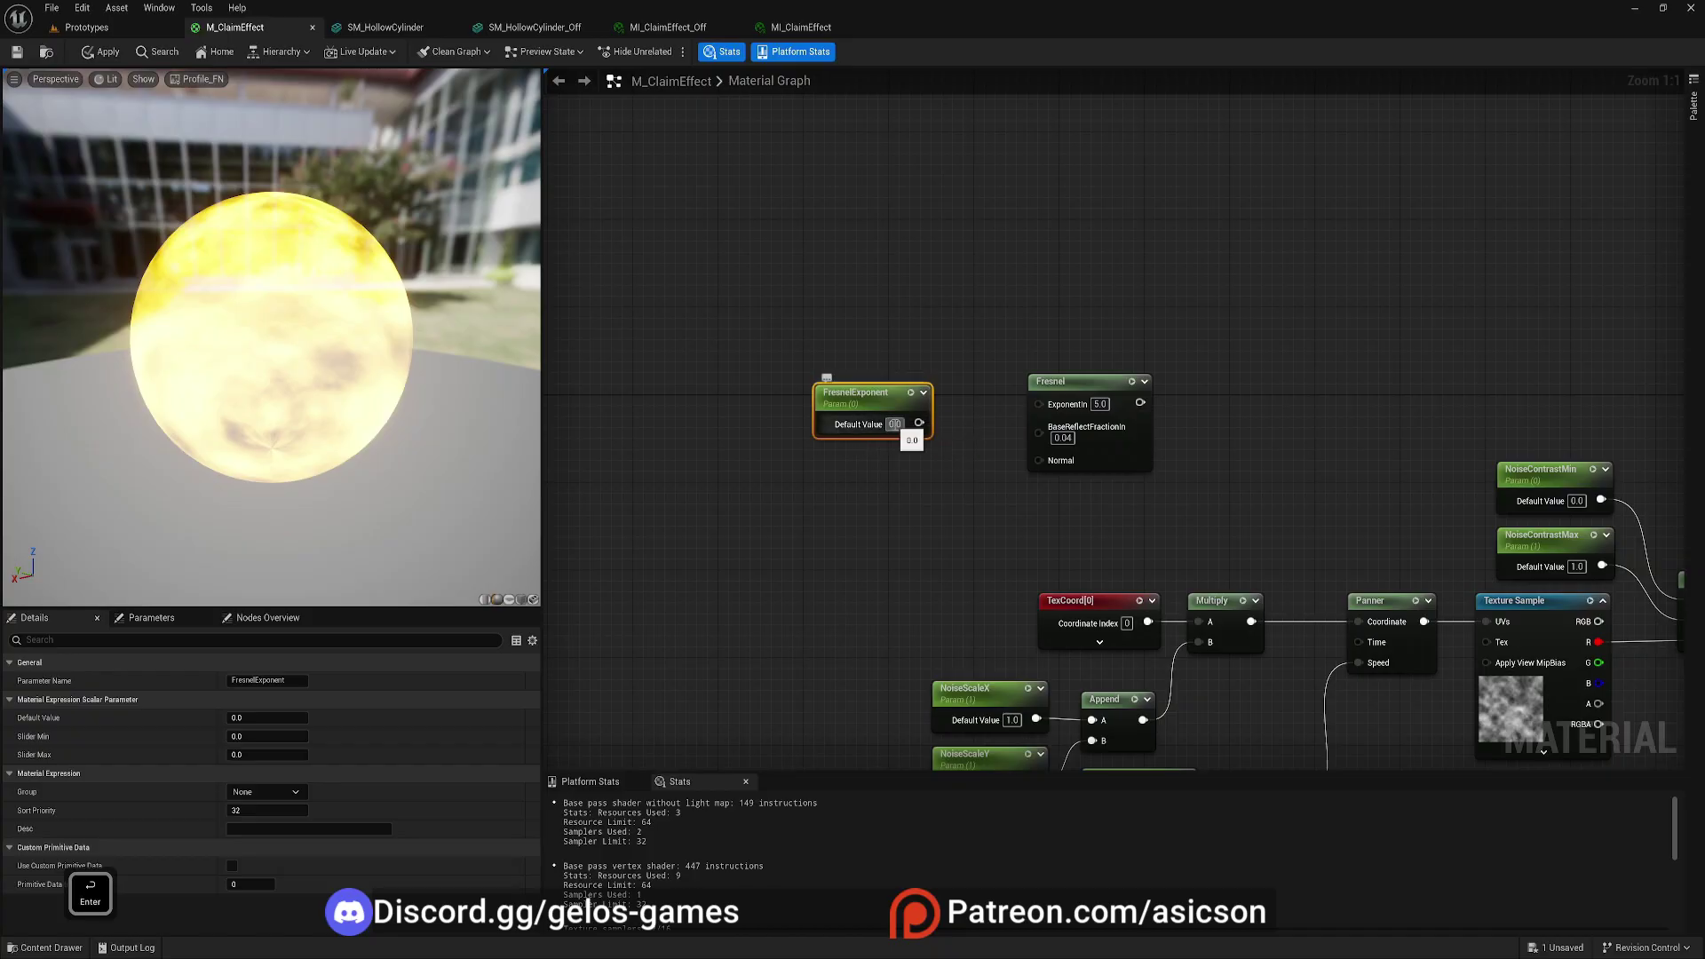
pyautogui.write('5')
pyautogui.press('Return')
pyautogui.moveTo(919, 423); pyautogui.dragTo(1035, 406)
pyautogui.moveTo(852, 391); pyautogui.dragTo(865, 370)
# - Add a scalar parameter FresnelFraction with default value 0.04 and connect it to the Fresnel node's BaseReflectFractionIn
pyautogui.press('s')
pyautogui.click(838, 456)
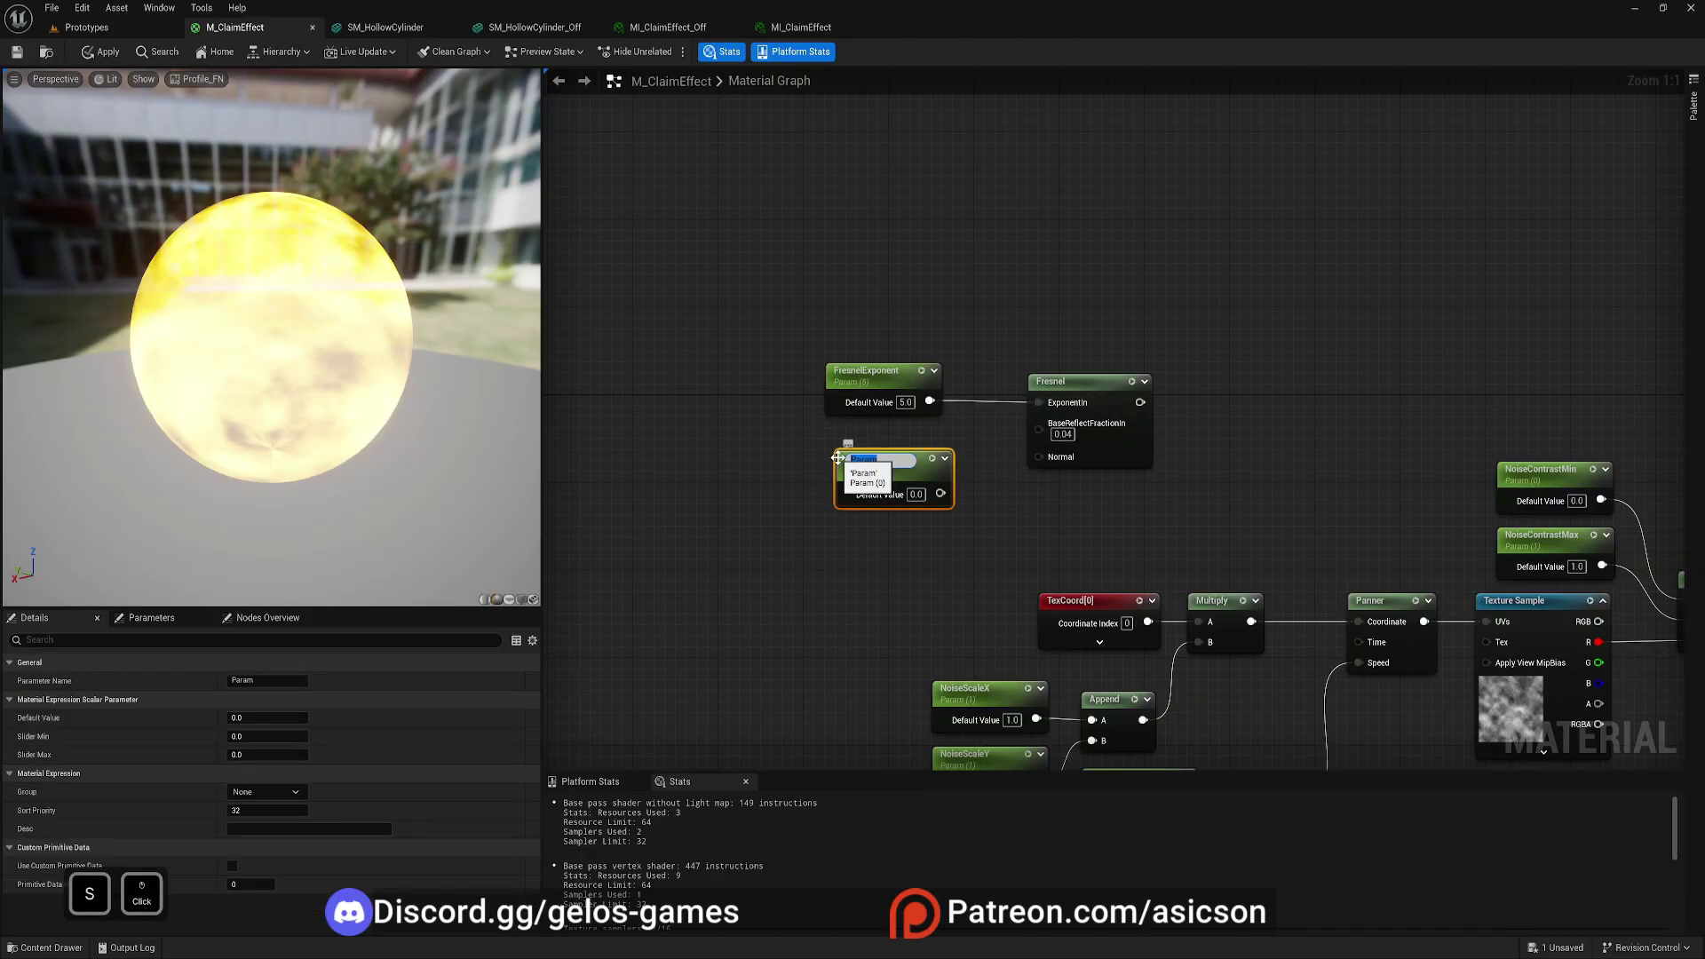
pyautogui.write('Fresnel')
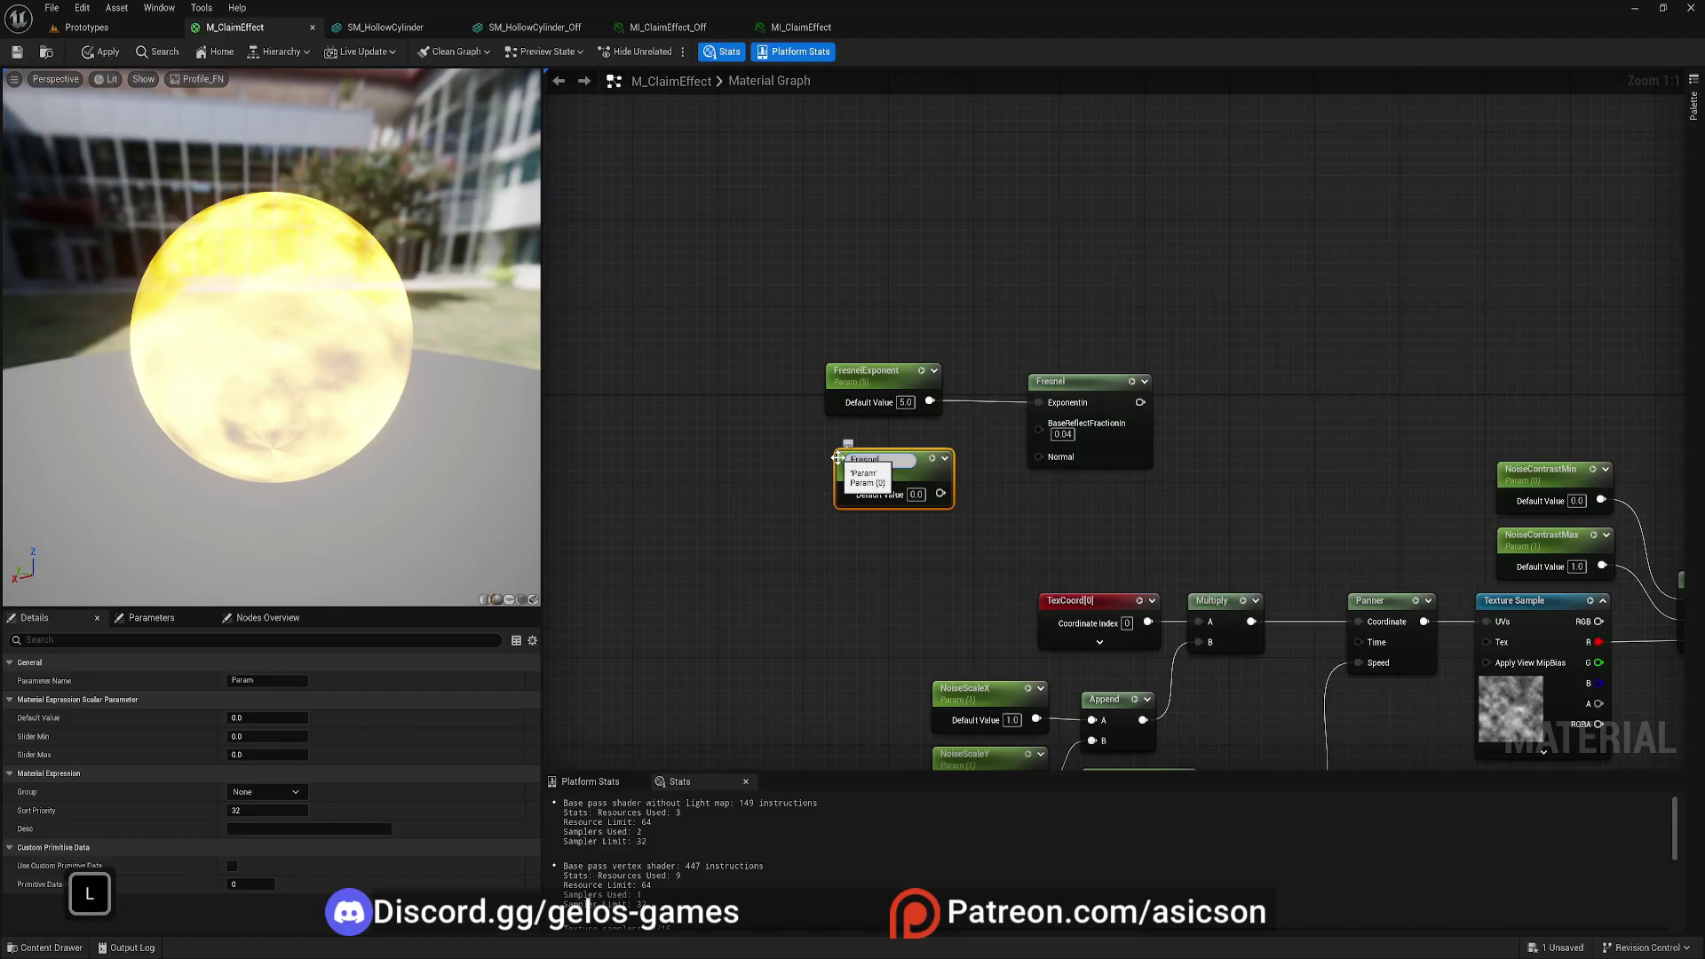
pyautogui.write('Fraction')
pyautogui.press('Return')
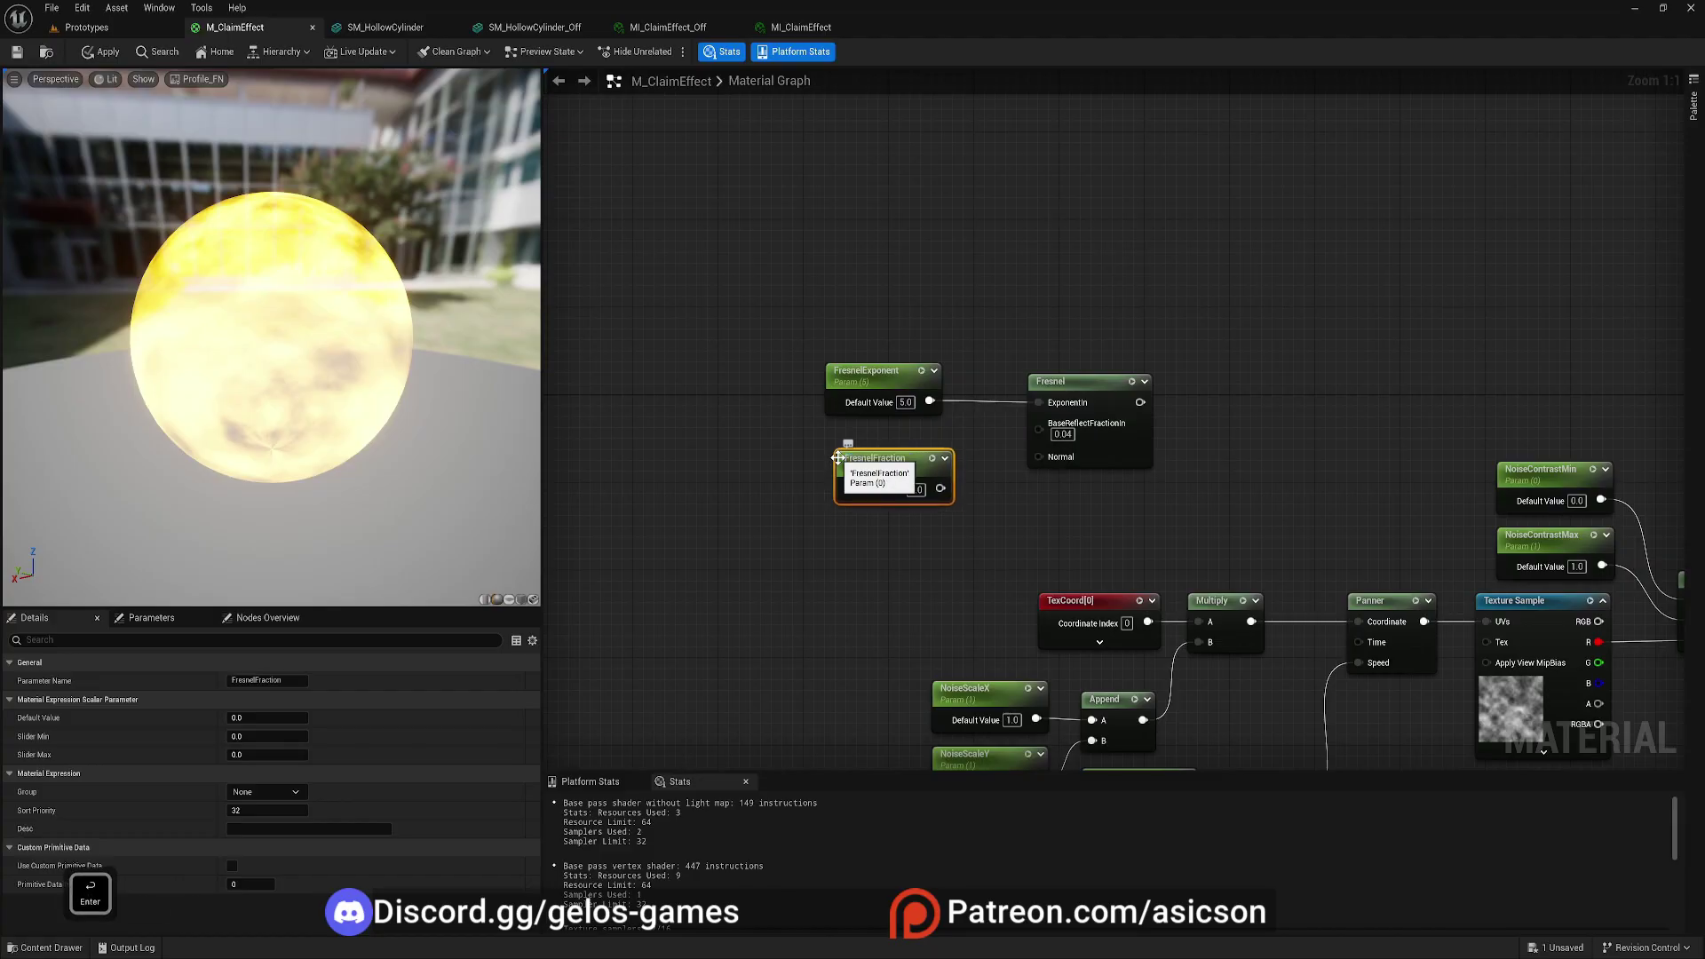
pyautogui.write('0.04')
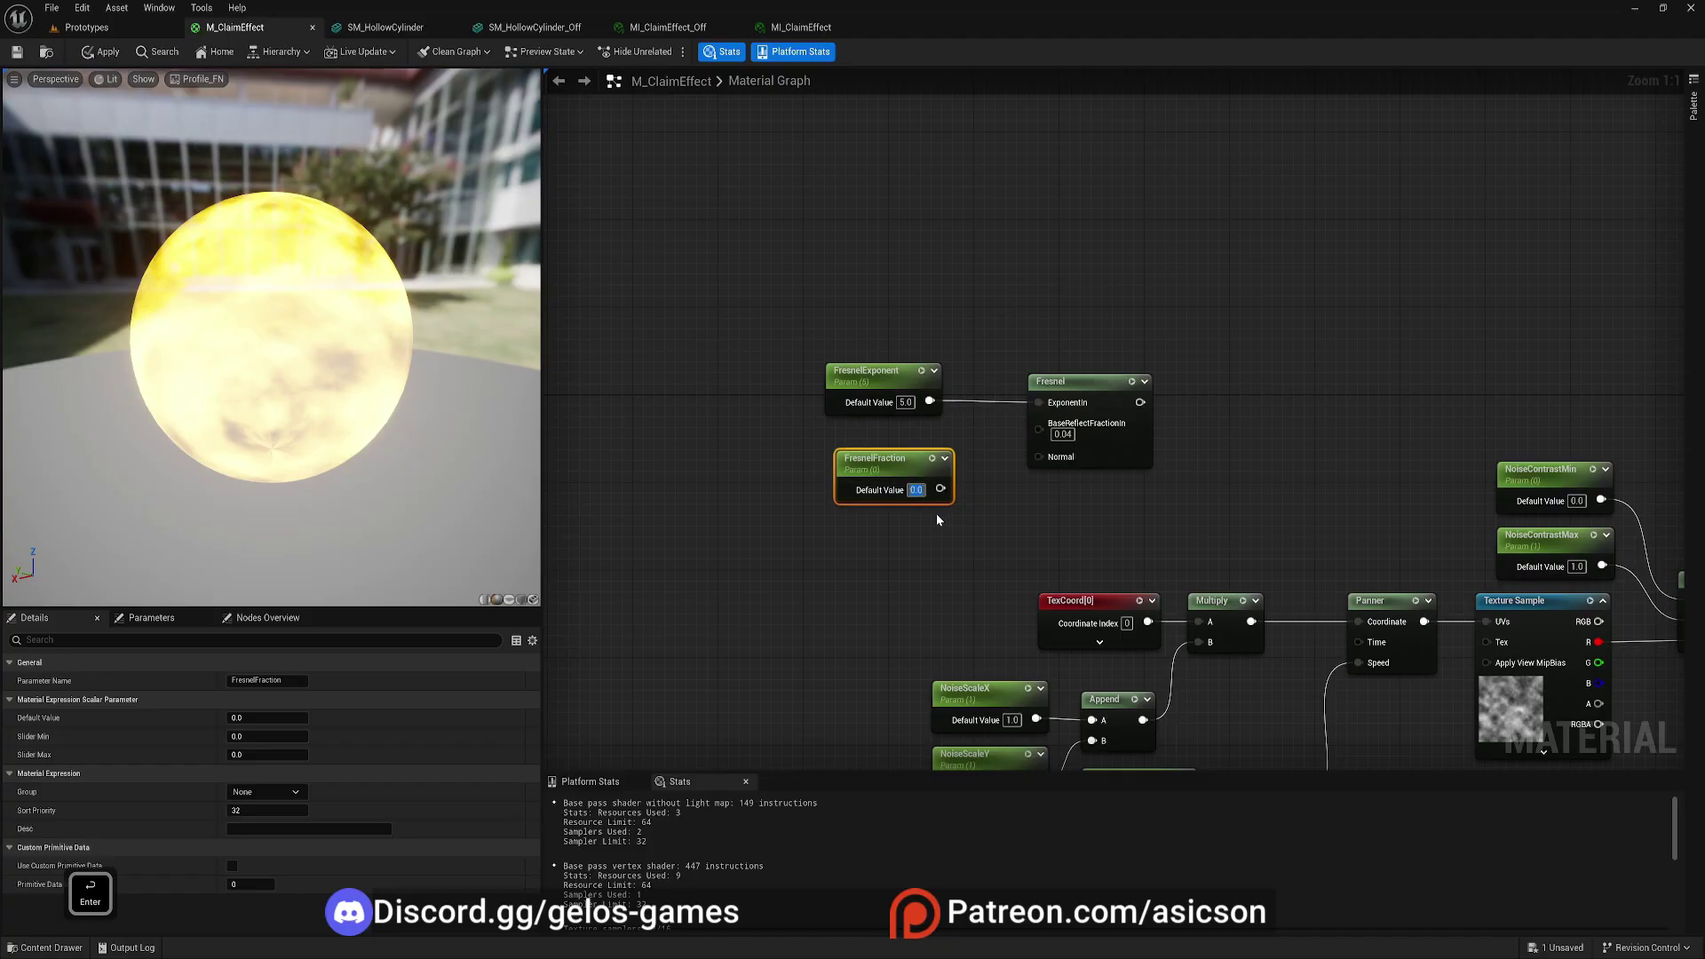
pyautogui.press('Return')
pyautogui.moveTo(940, 489); pyautogui.dragTo(1038, 429)
pyautogui.moveTo(874, 458); pyautogui.dragTo(864, 437)
pyautogui.click(1076, 391)
# - Feed the Fresnel output into a new Saturate node and move the whole Fresnel group farther from the Color node
pyautogui.moveTo(1082, 296); pyautogui.dragTo(1015, 354, button='right')
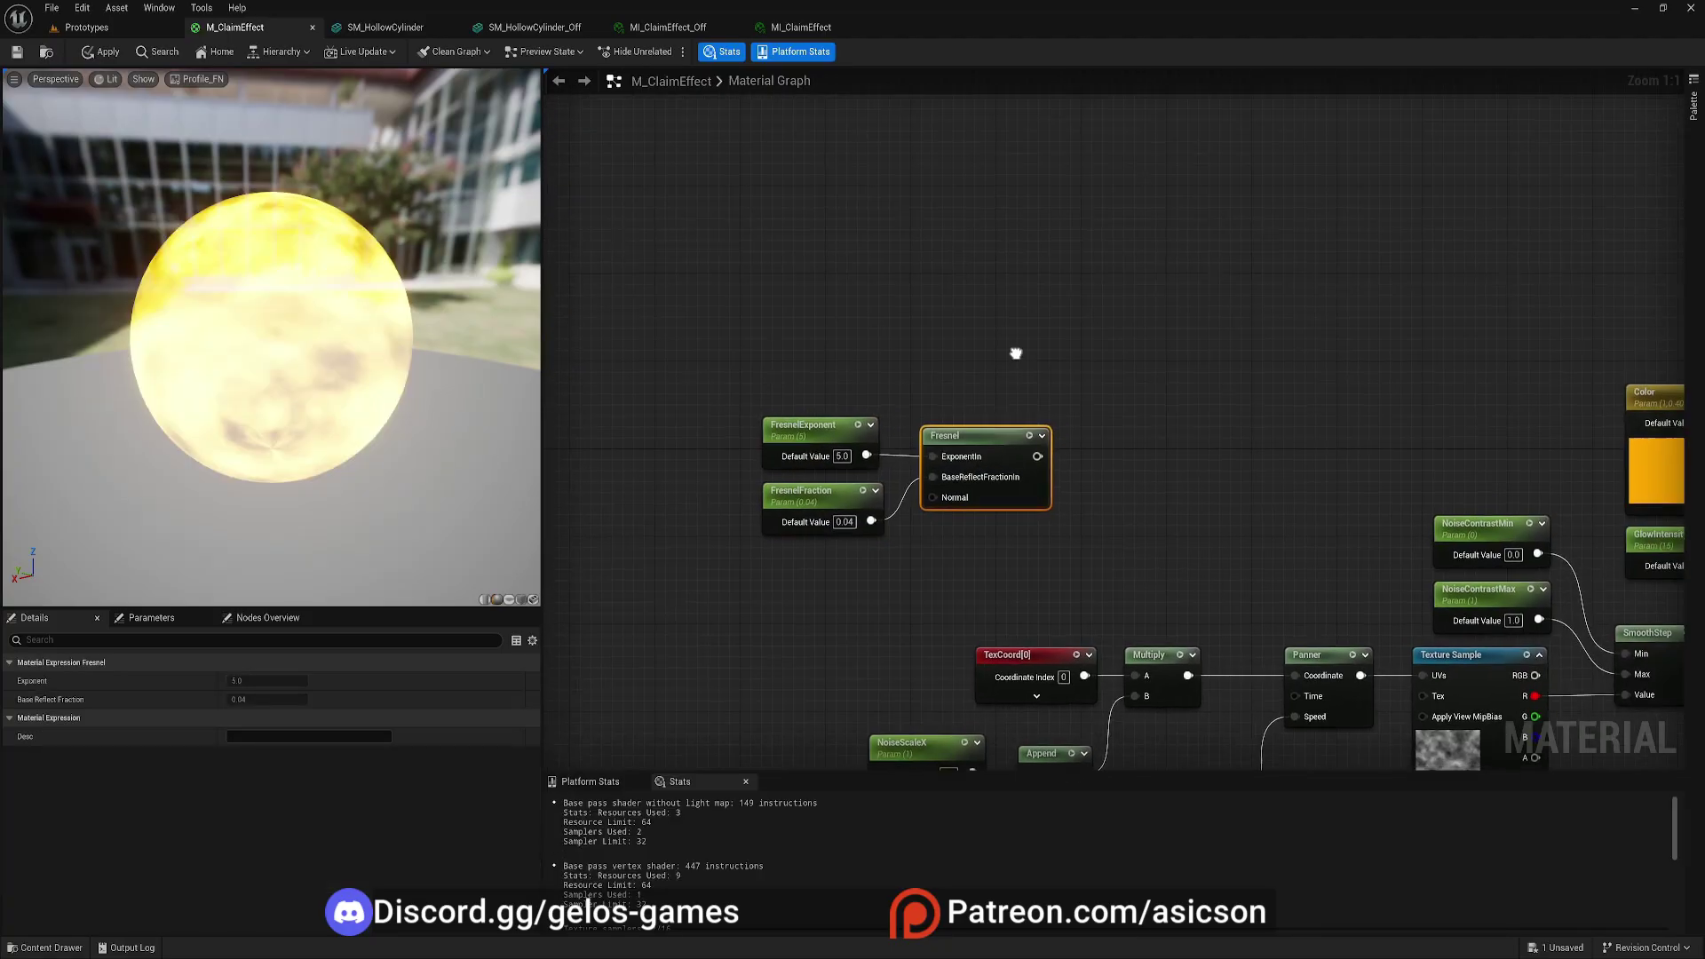
pyautogui.moveTo(1034, 460); pyautogui.dragTo(1089, 455)
pyautogui.write('sat')
pyautogui.click(1145, 497)
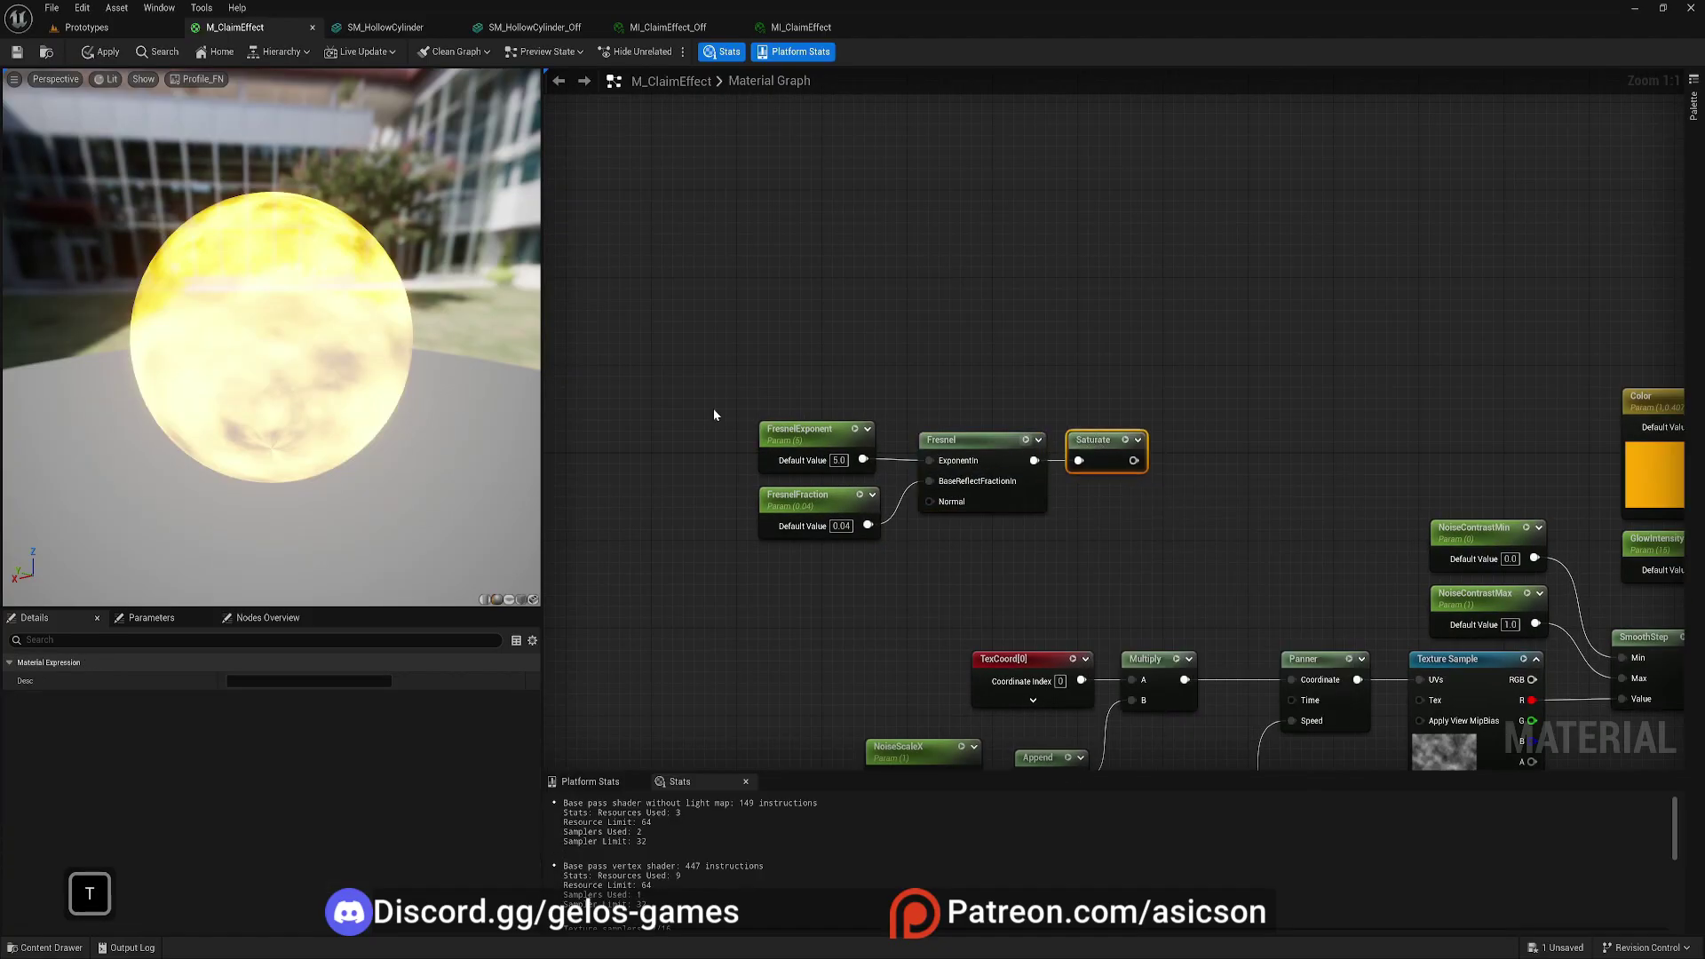
pyautogui.moveTo(714, 413); pyautogui.dragTo(1115, 563)
pyautogui.moveTo(1023, 463); pyautogui.dragTo(916, 453)
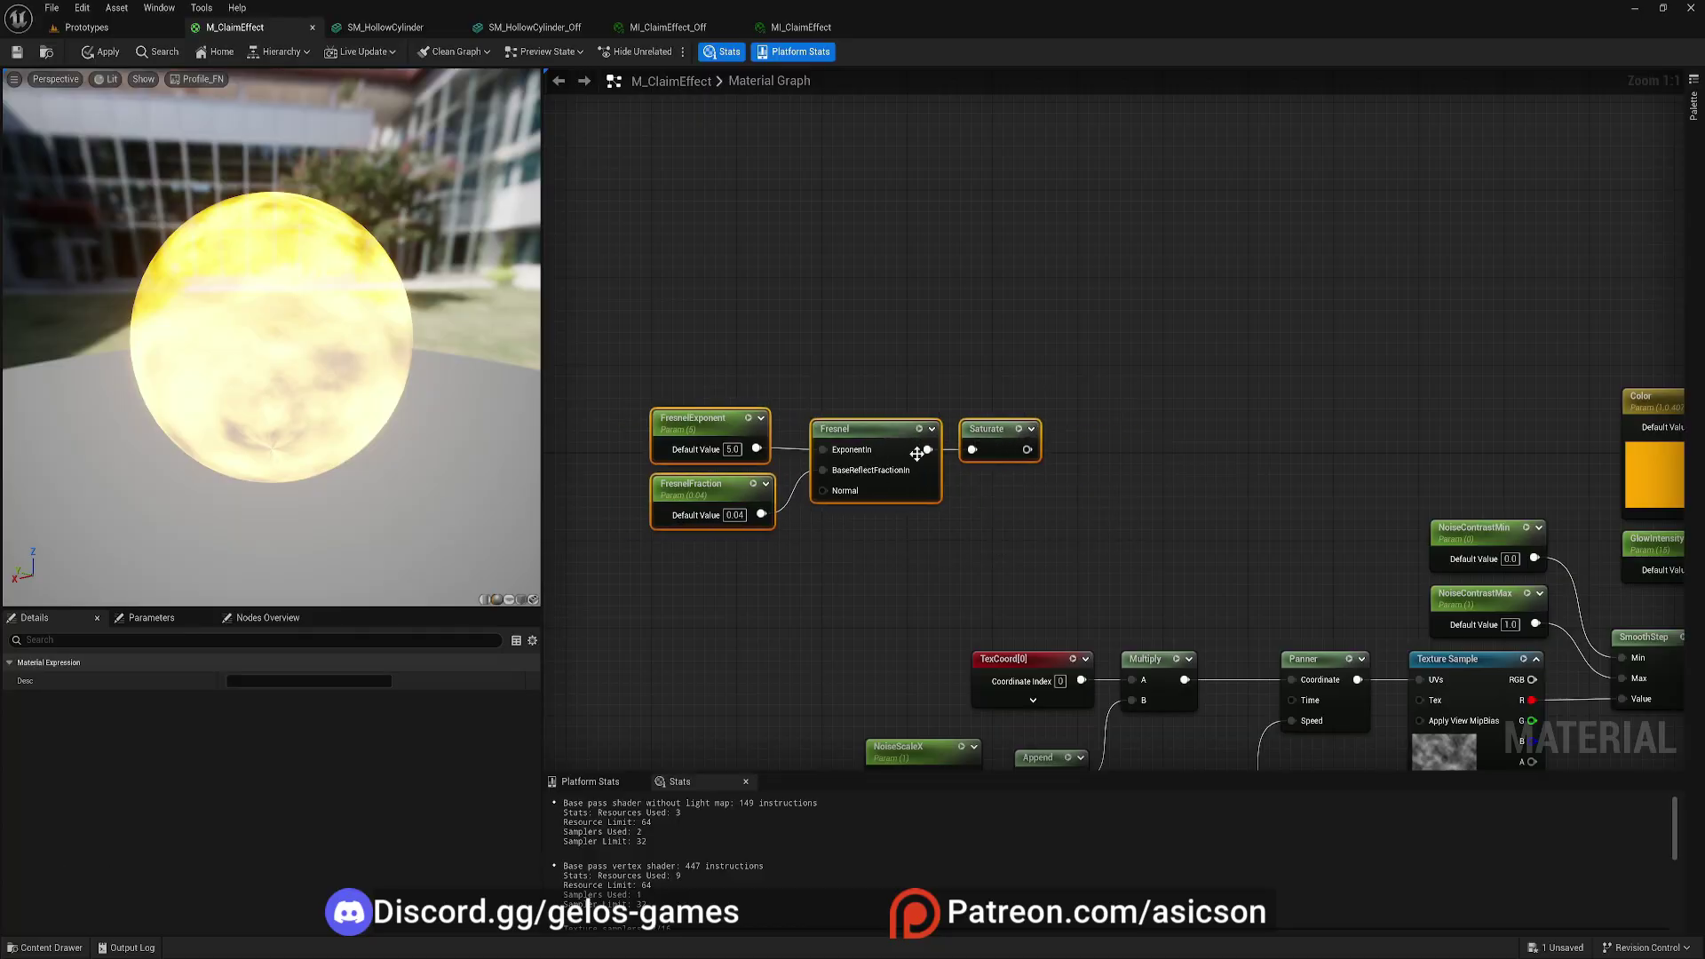
pyautogui.click(844, 387)
# - Invert the saturated Fresnel by connecting it to a new OneMinus node aligned beside the Saturate node
pyautogui.moveTo(876, 410); pyautogui.dragTo(840, 407, button='right')
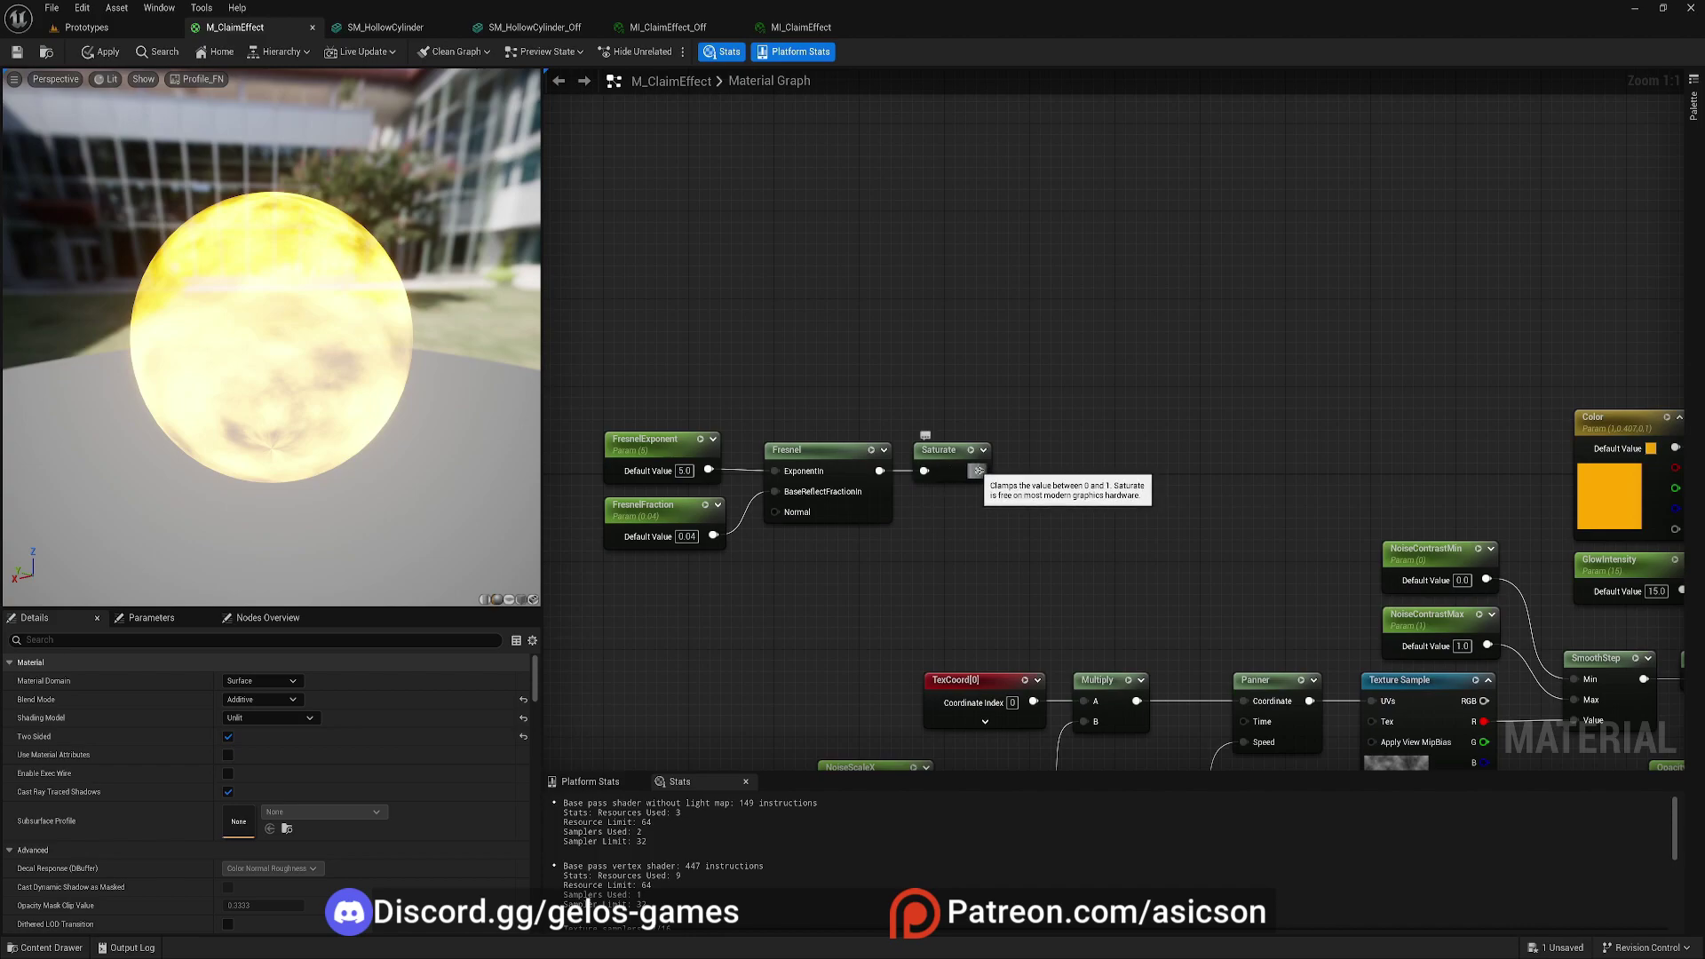
pyautogui.moveTo(979, 471); pyautogui.dragTo(1025, 444)
pyautogui.write('one')
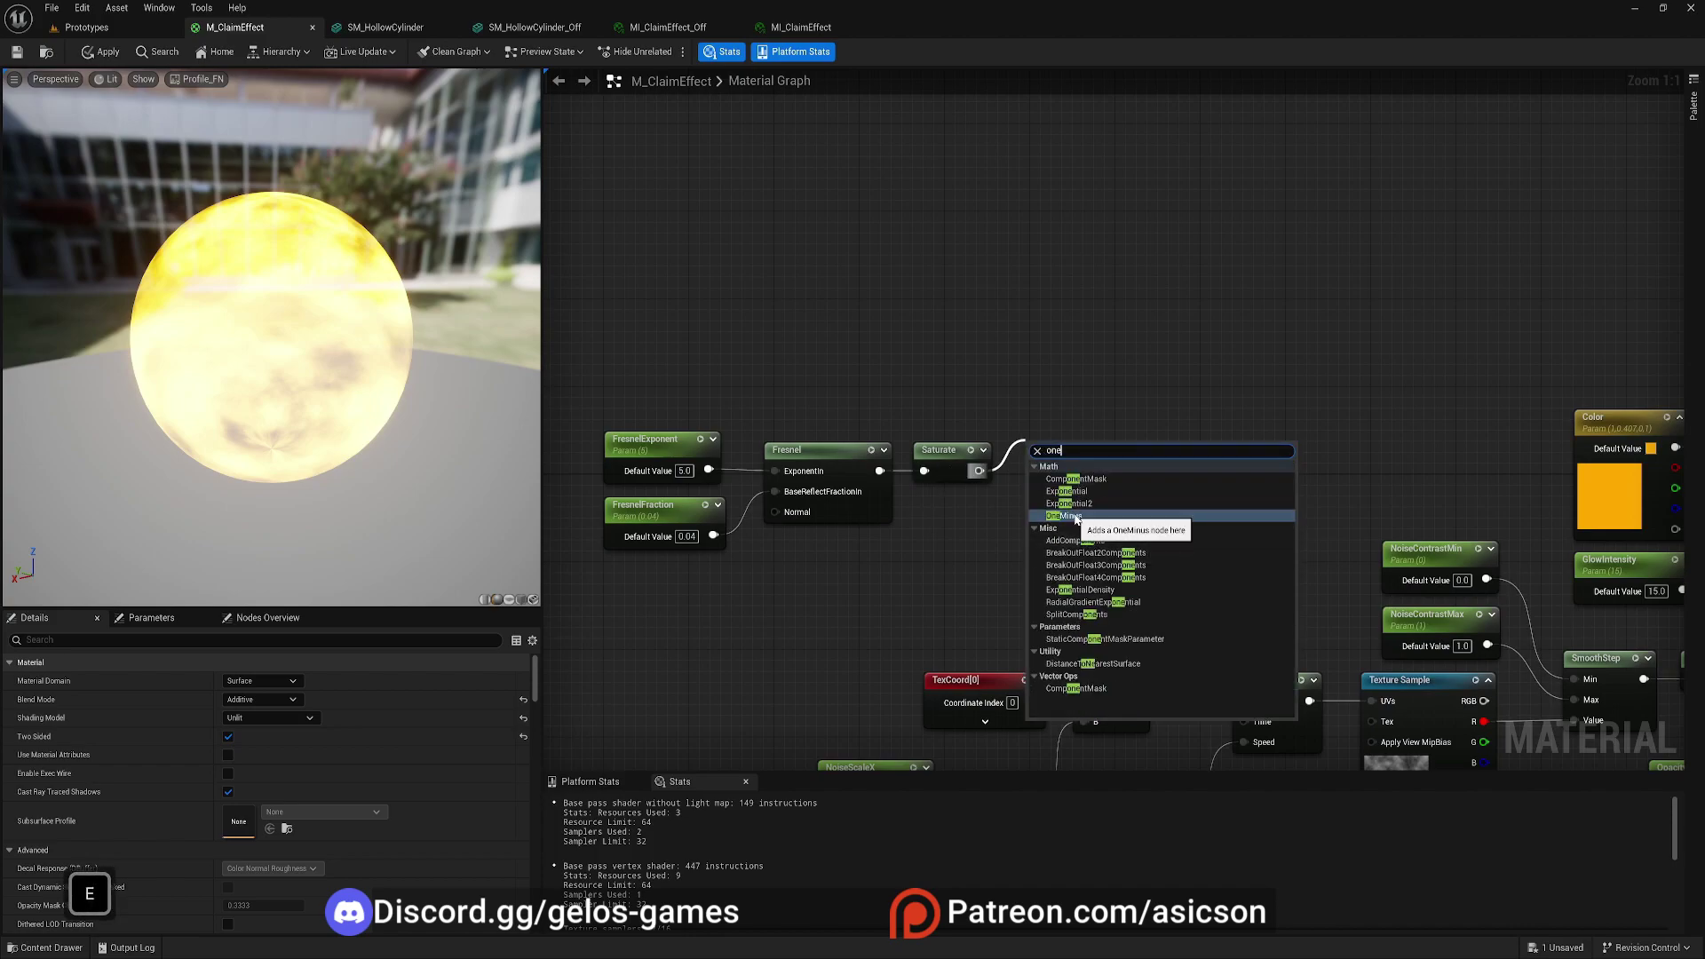
pyautogui.click(1064, 516)
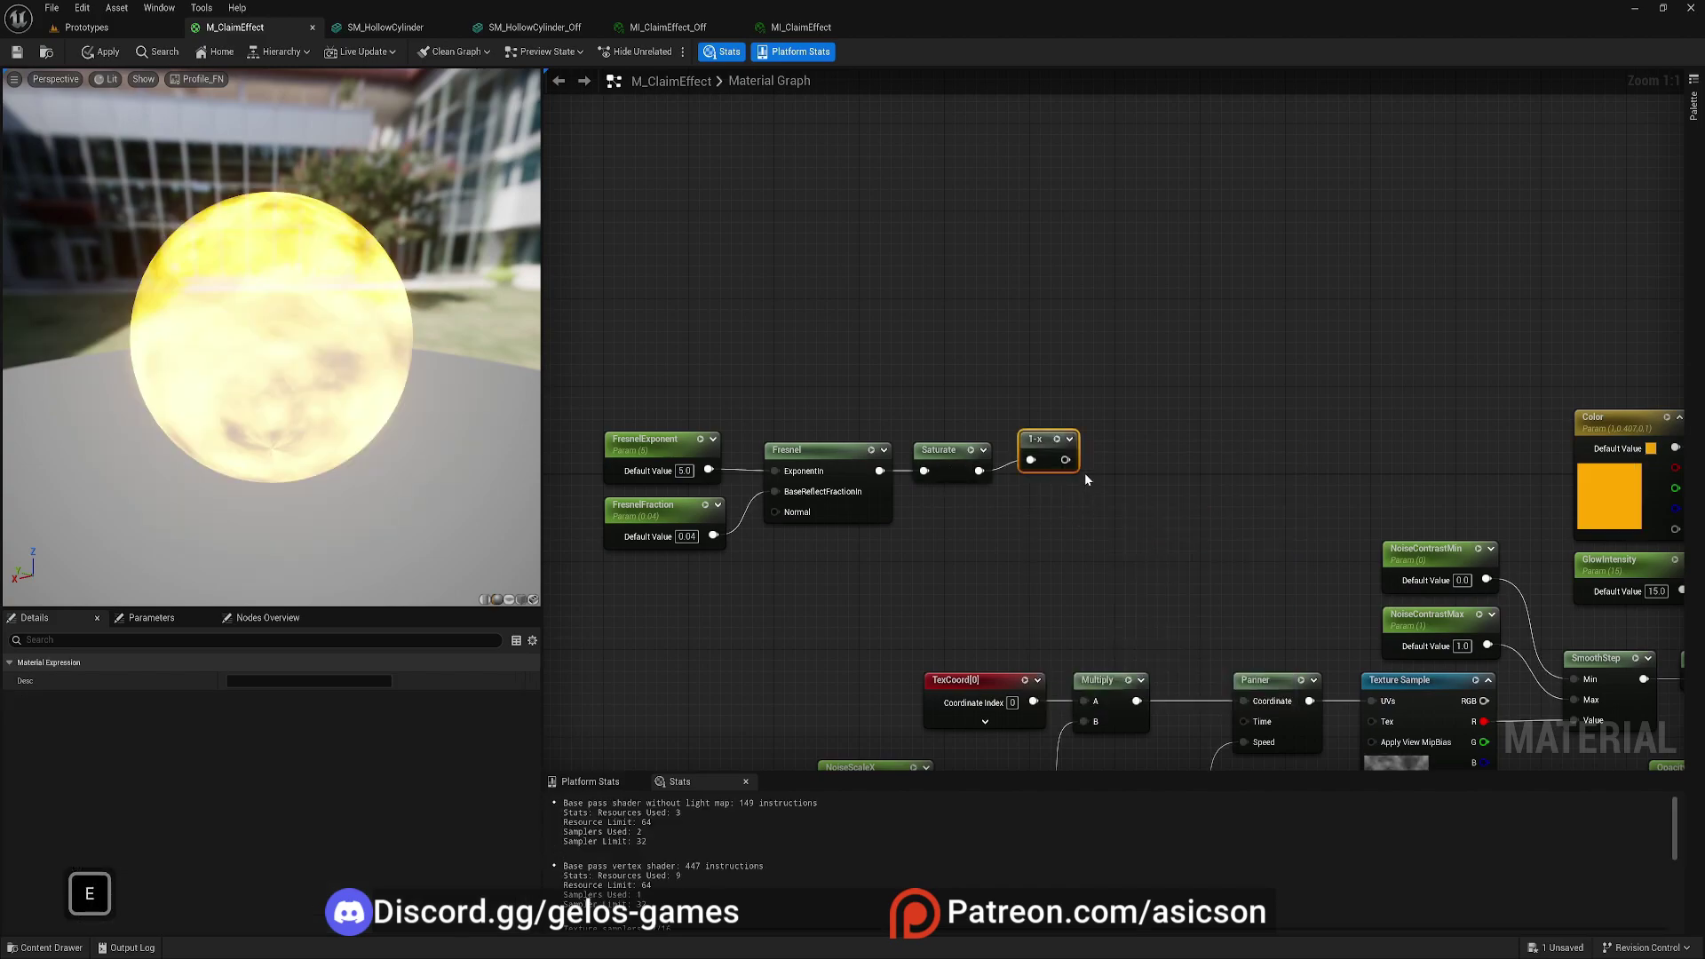
pyautogui.moveTo(1041, 439); pyautogui.dragTo(1034, 453)
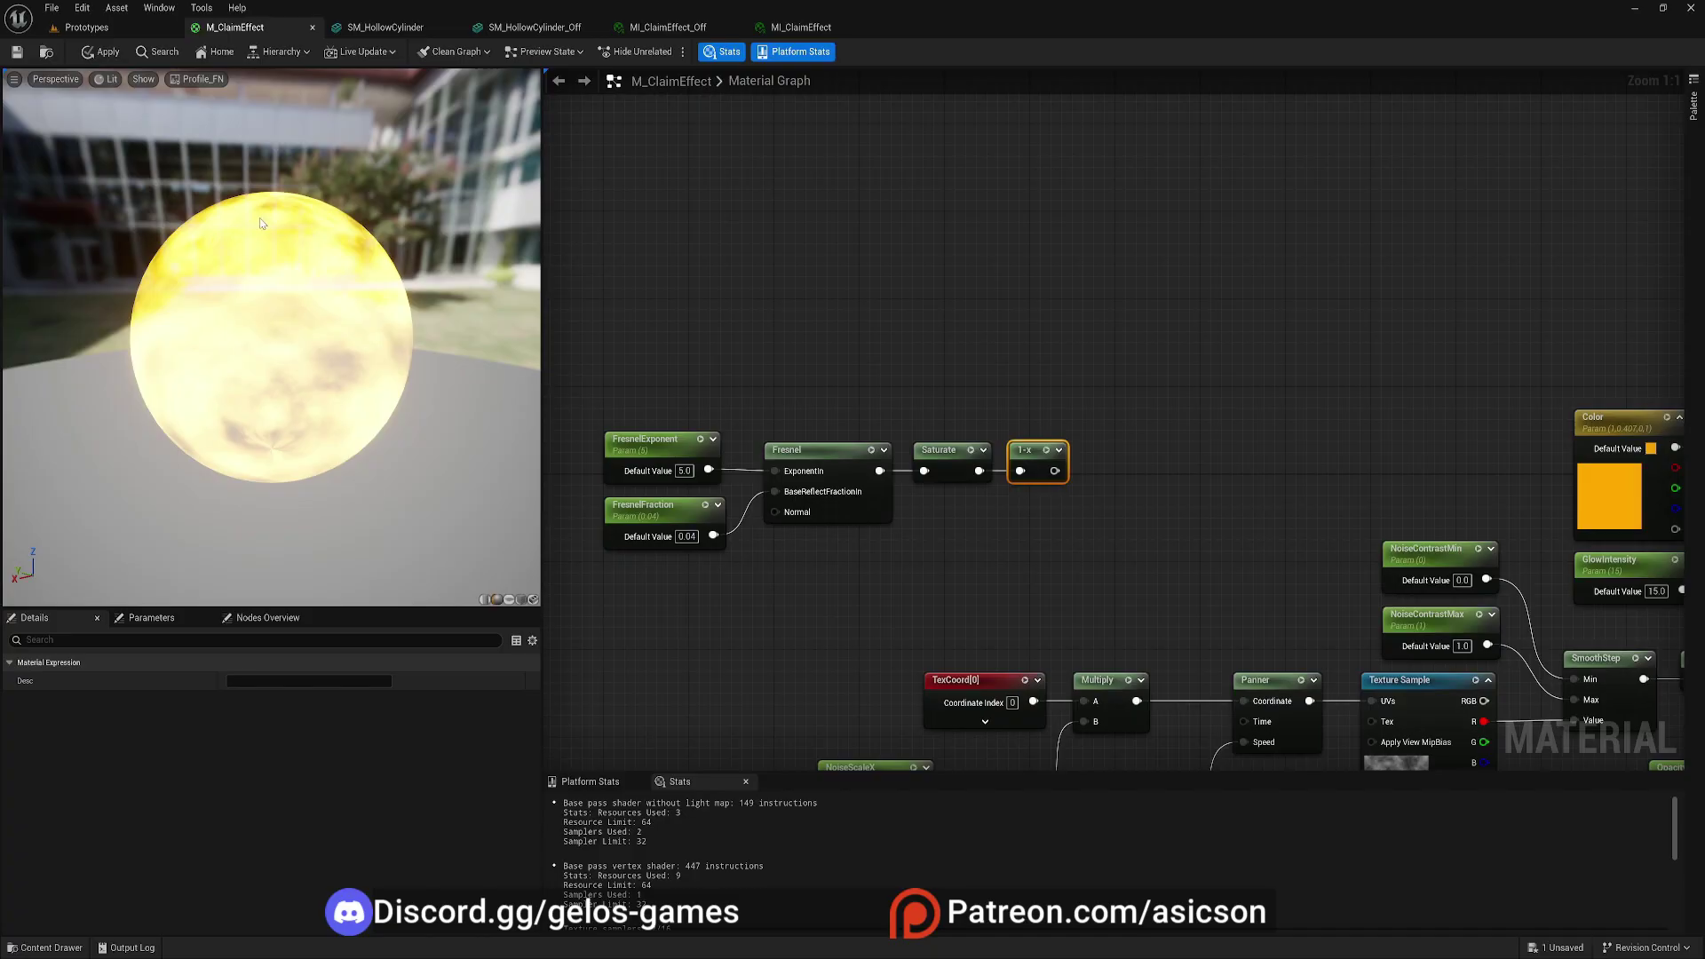
# - Look over the Fresnel chain and the neighbouring noise, color and opacity nodes in the graph
pyautogui.moveTo(1121, 368); pyautogui.dragTo(1030, 305, button='right')
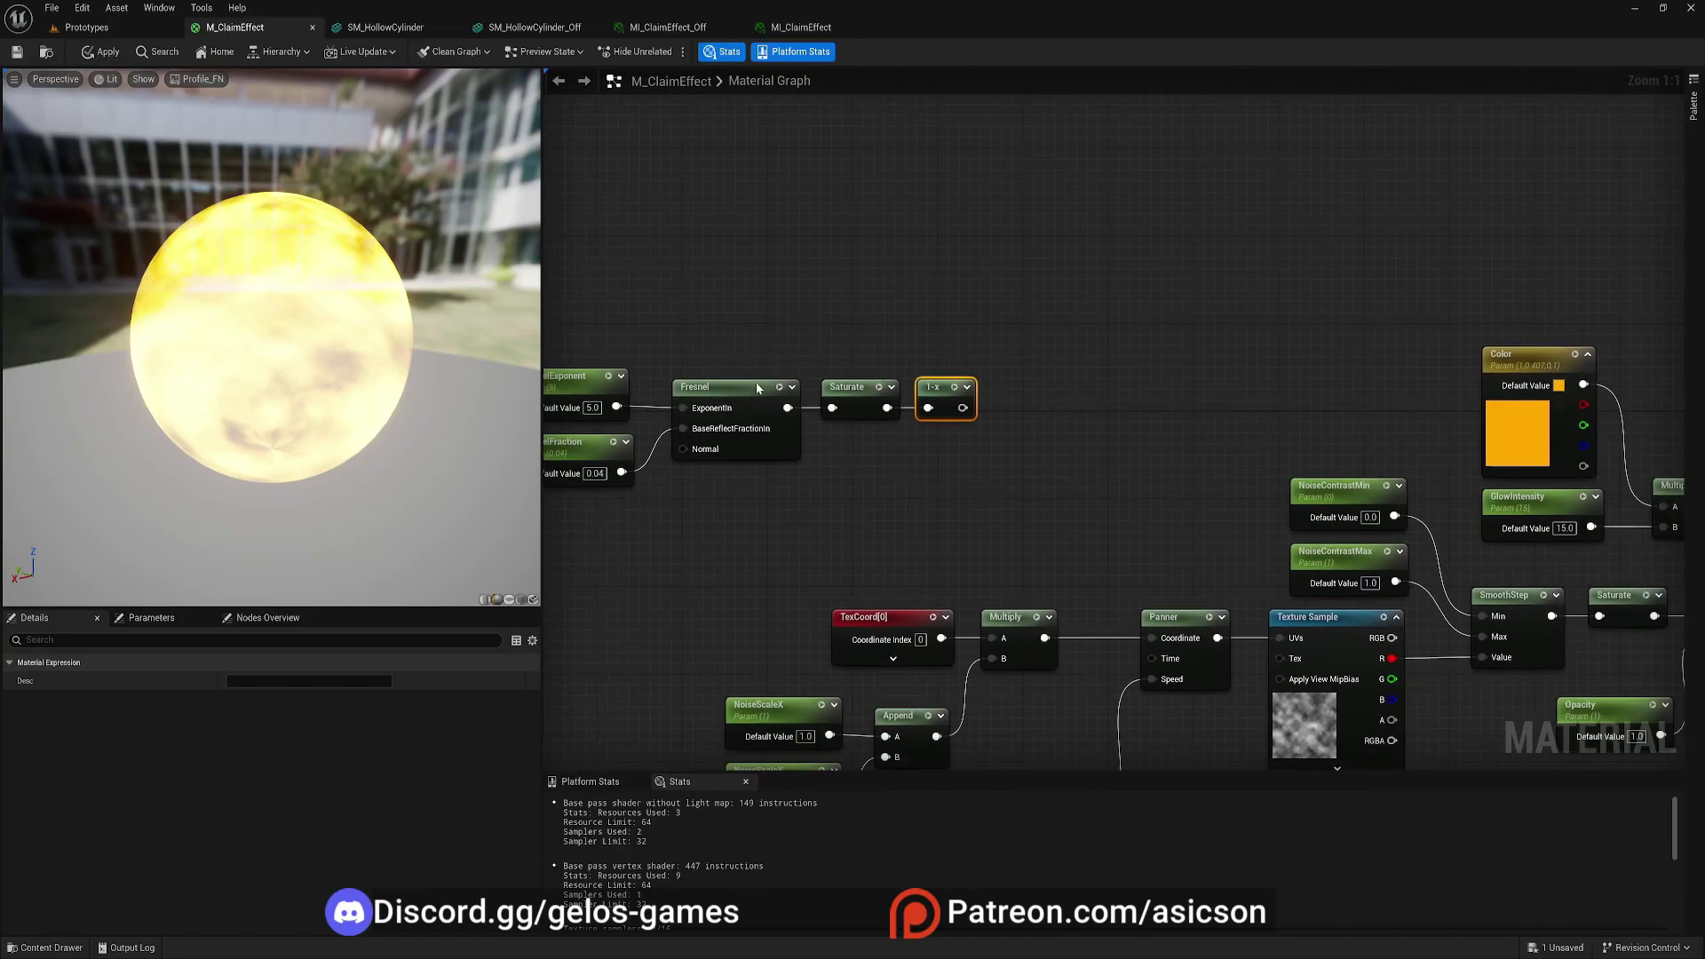
pyautogui.click(1090, 460)
pyautogui.moveTo(1544, 617); pyautogui.dragTo(1374, 516, button='right')
pyautogui.moveTo(854, 404); pyautogui.dragTo(816, 428, button='right')
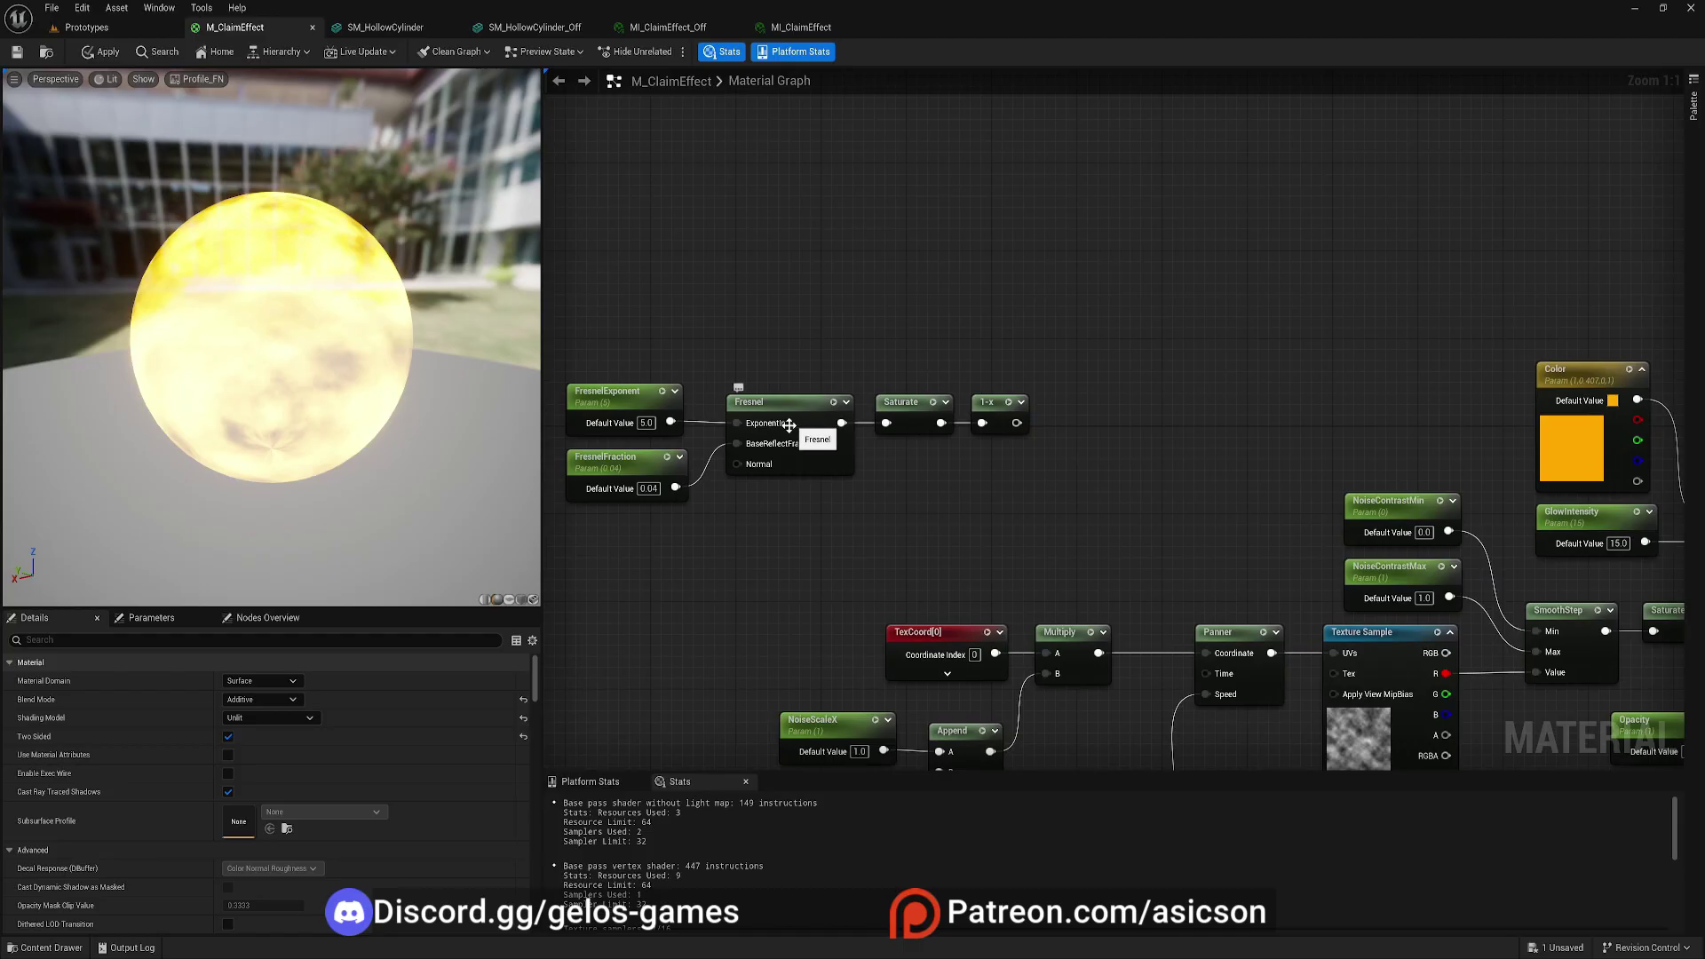
pyautogui.moveTo(953, 526); pyautogui.dragTo(839, 435, button='right')
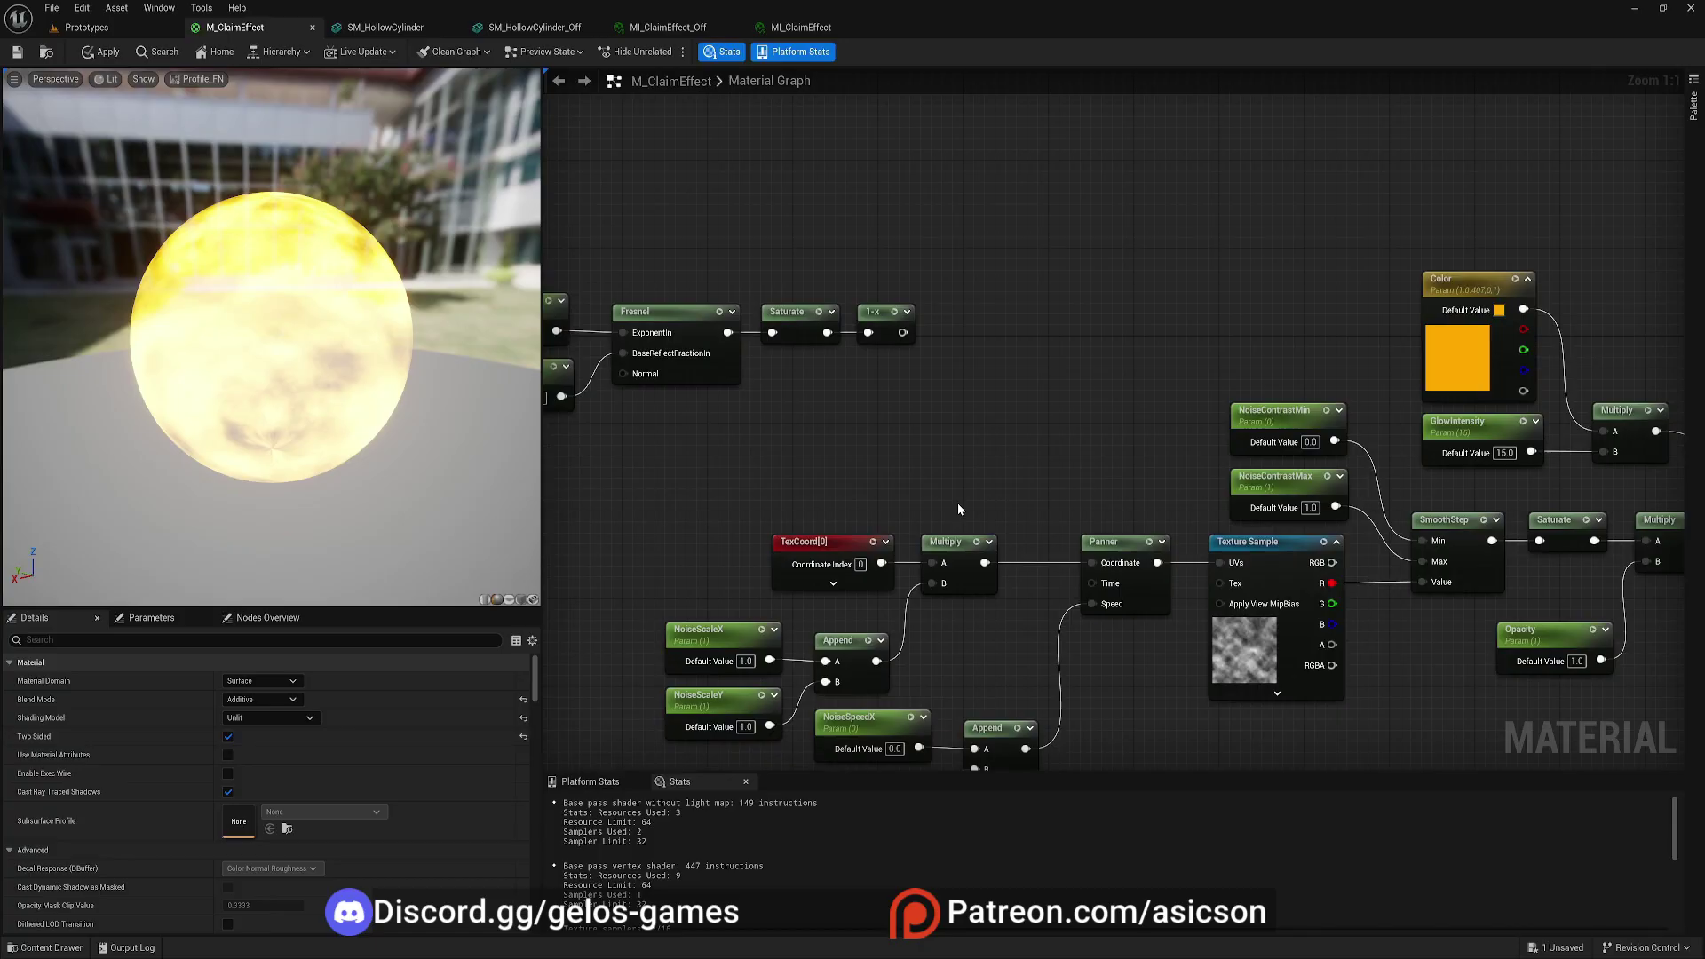
pyautogui.moveTo(1010, 480); pyautogui.dragTo(922, 438, button='right')
pyautogui.moveTo(942, 537); pyautogui.dragTo(1097, 647, button='right')
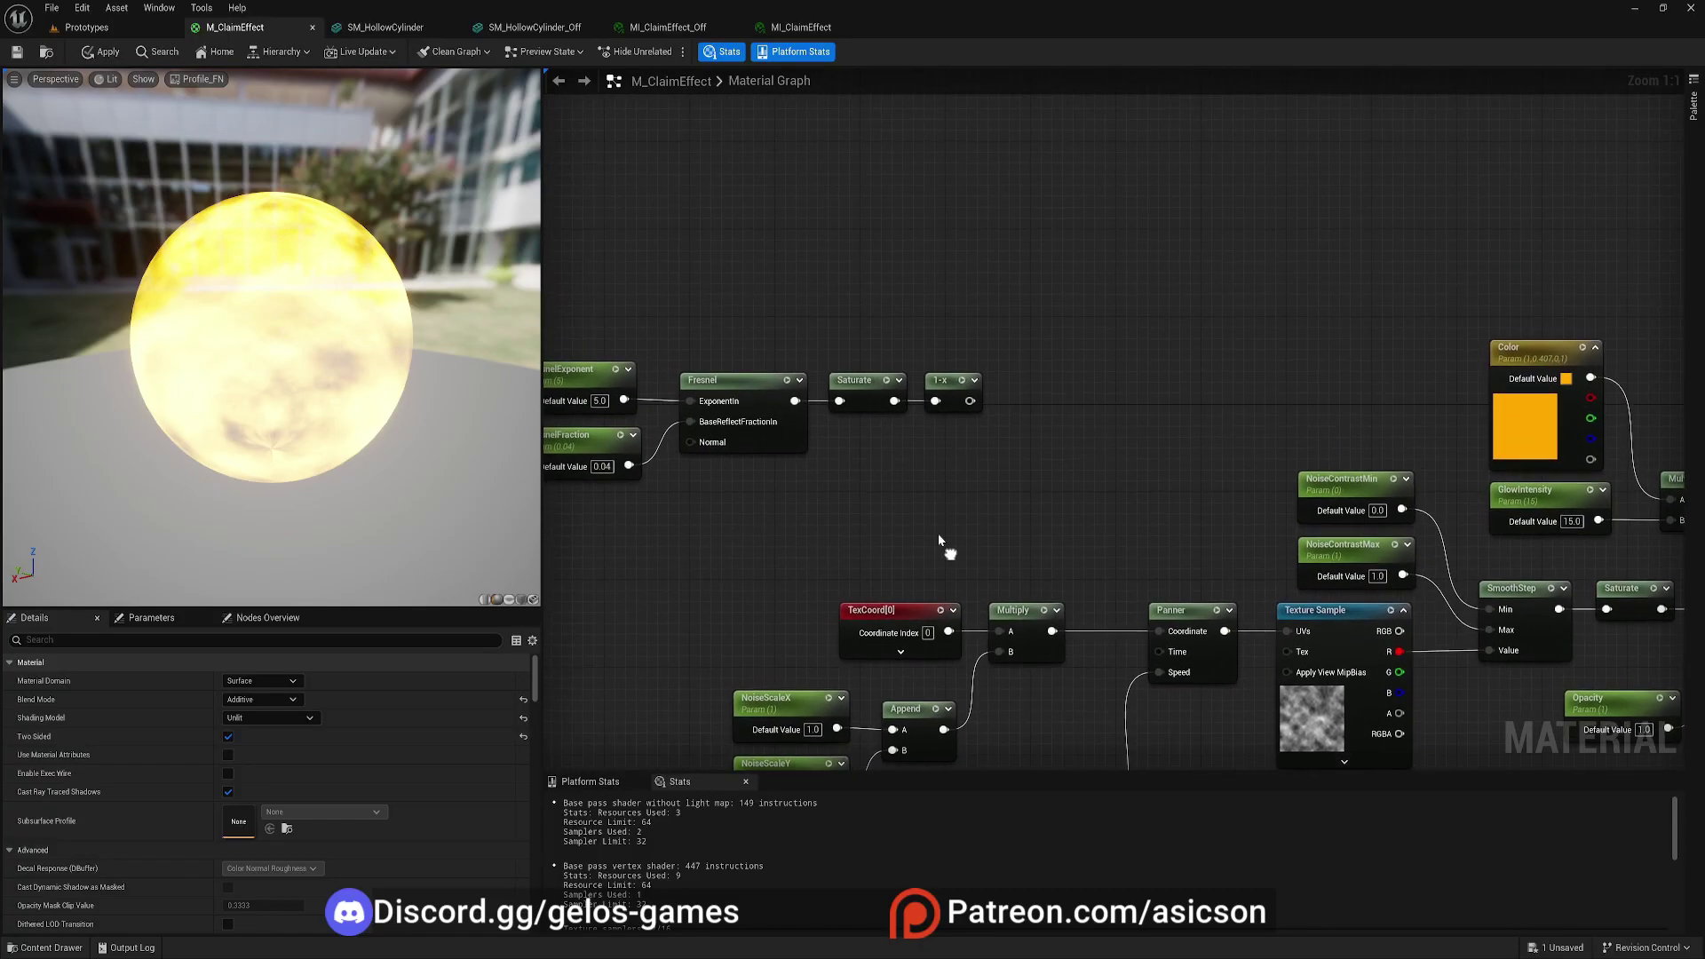
pyautogui.moveTo(794, 493); pyautogui.dragTo(865, 522, button='right')
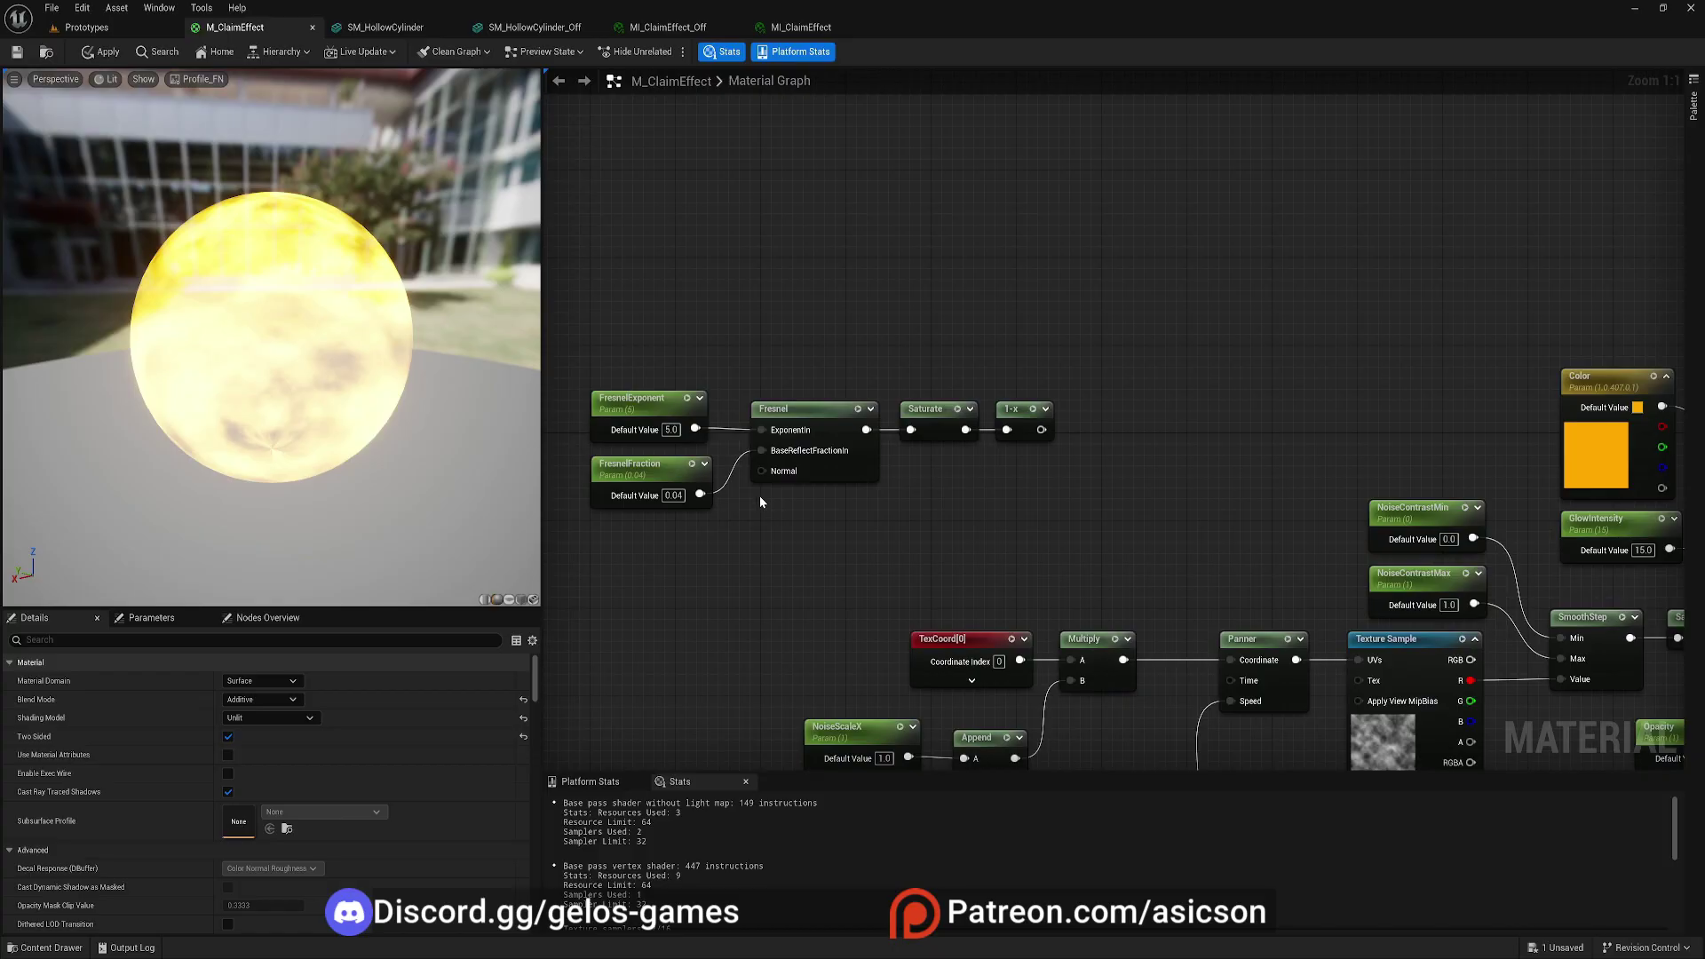
# - Add a Multiply node after the Fresnel chain and connect the OneMinus output to its B input
pyautogui.moveTo(759, 496); pyautogui.dragTo(634, 575, button='right')
pyautogui.click(1002, 430)
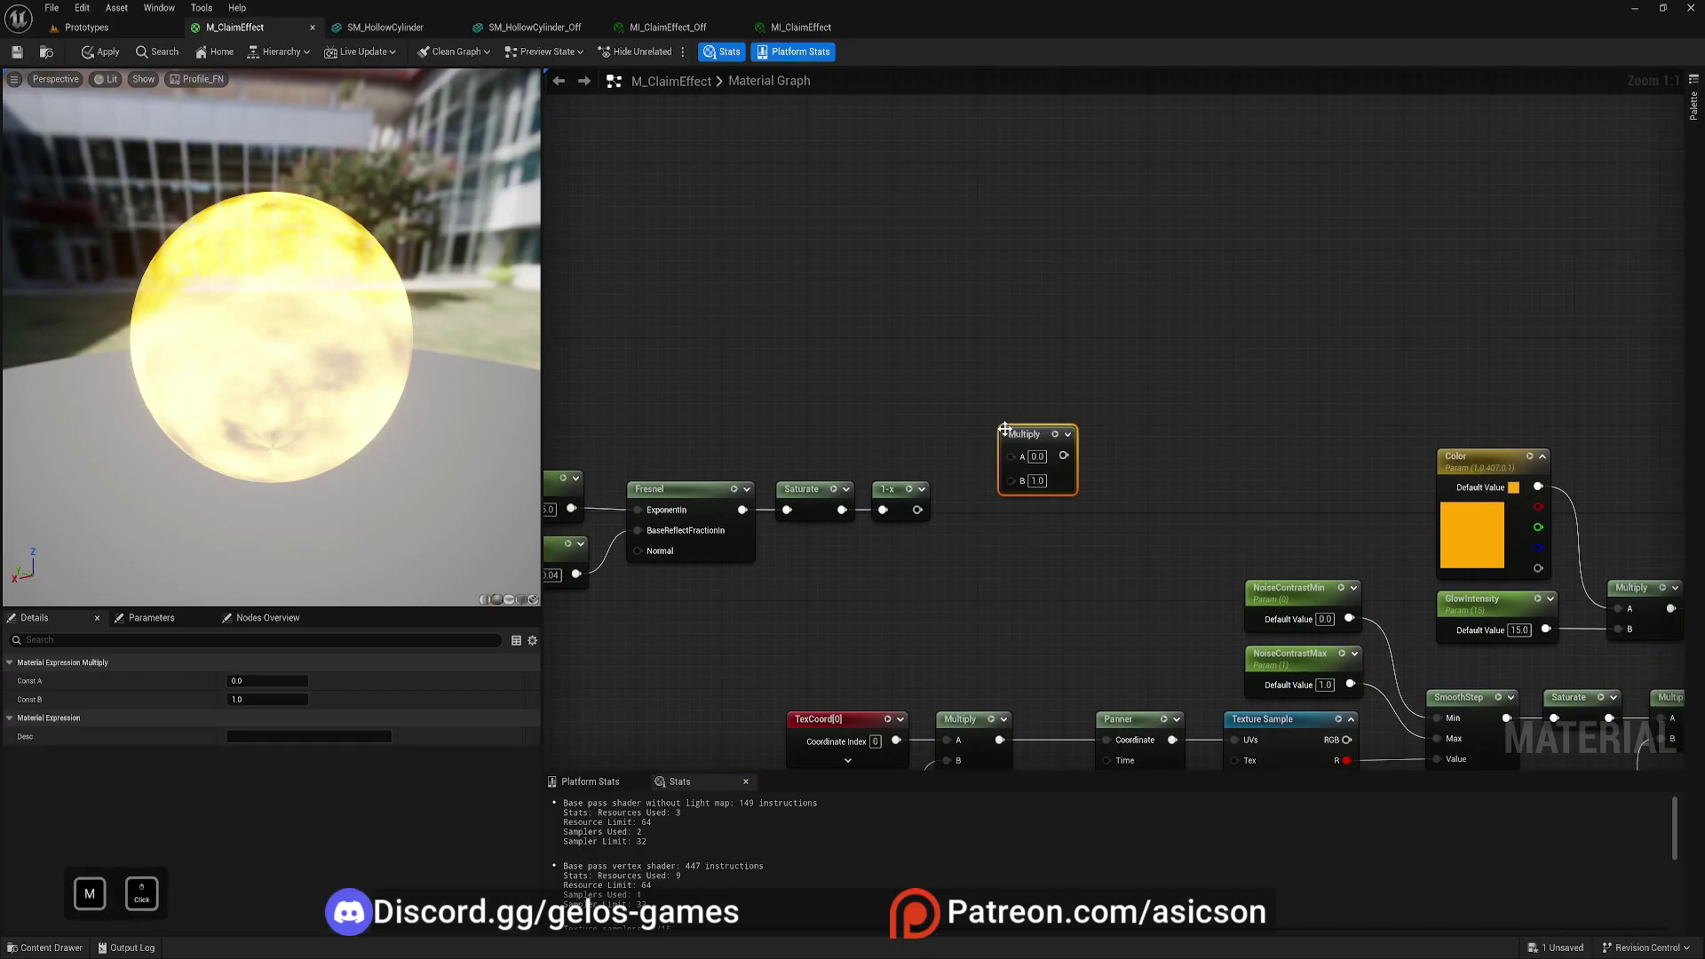
pyautogui.moveTo(917, 509); pyautogui.dragTo(1019, 482)
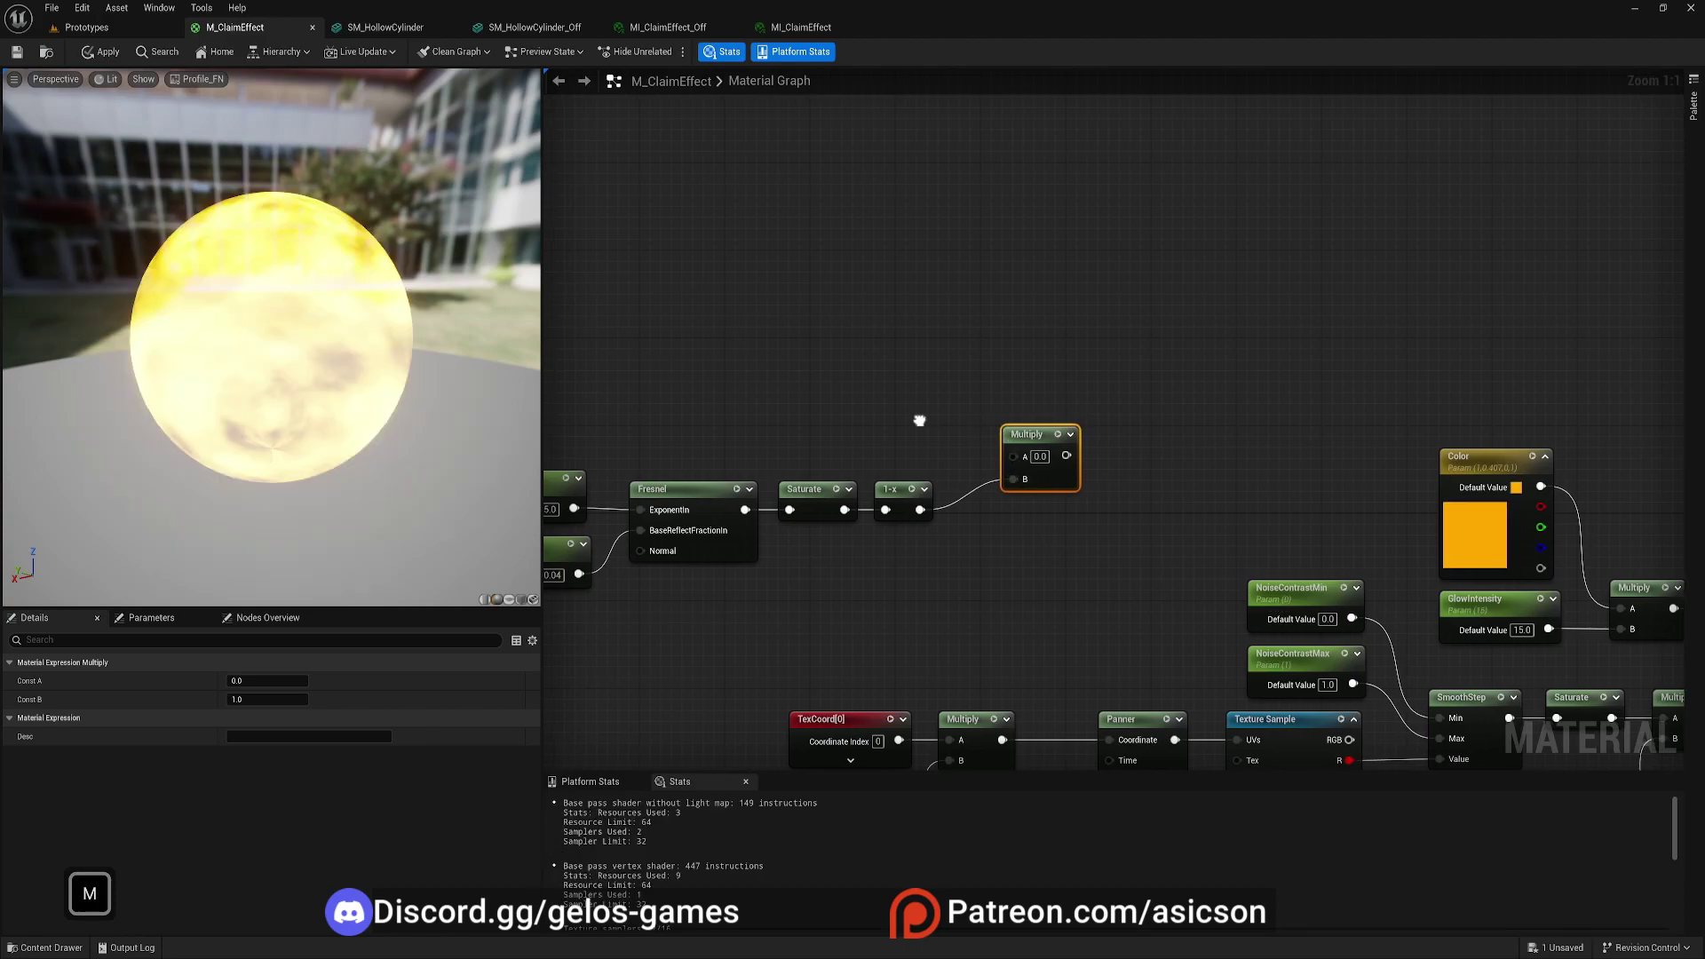
pyautogui.moveTo(914, 419); pyautogui.dragTo(994, 415, button='right')
pyautogui.moveTo(1121, 434); pyautogui.dragTo(1085, 446)
# - Add a SmoothStep node and a Saturate node in the empty area above the Fresnel chain
pyautogui.moveTo(868, 415); pyautogui.dragTo(1010, 486, button='right')
pyautogui.moveTo(850, 430); pyautogui.dragTo(880, 440, button='right')
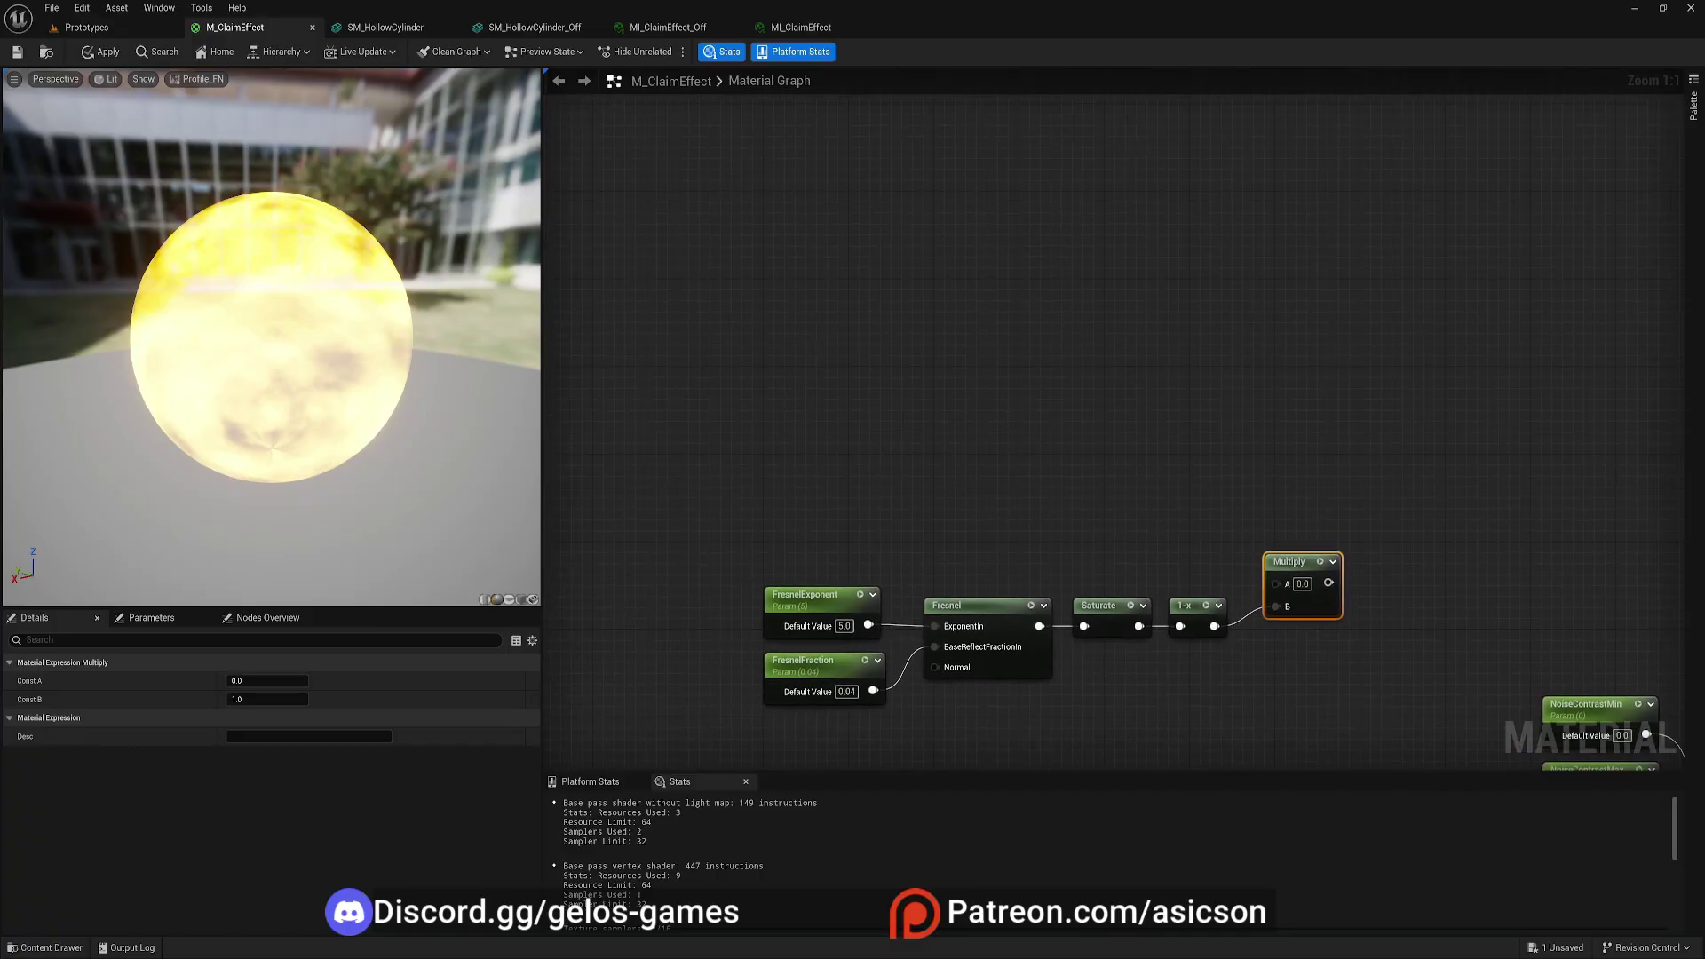
pyautogui.rightClick(880, 440)
pyautogui.write('smo')
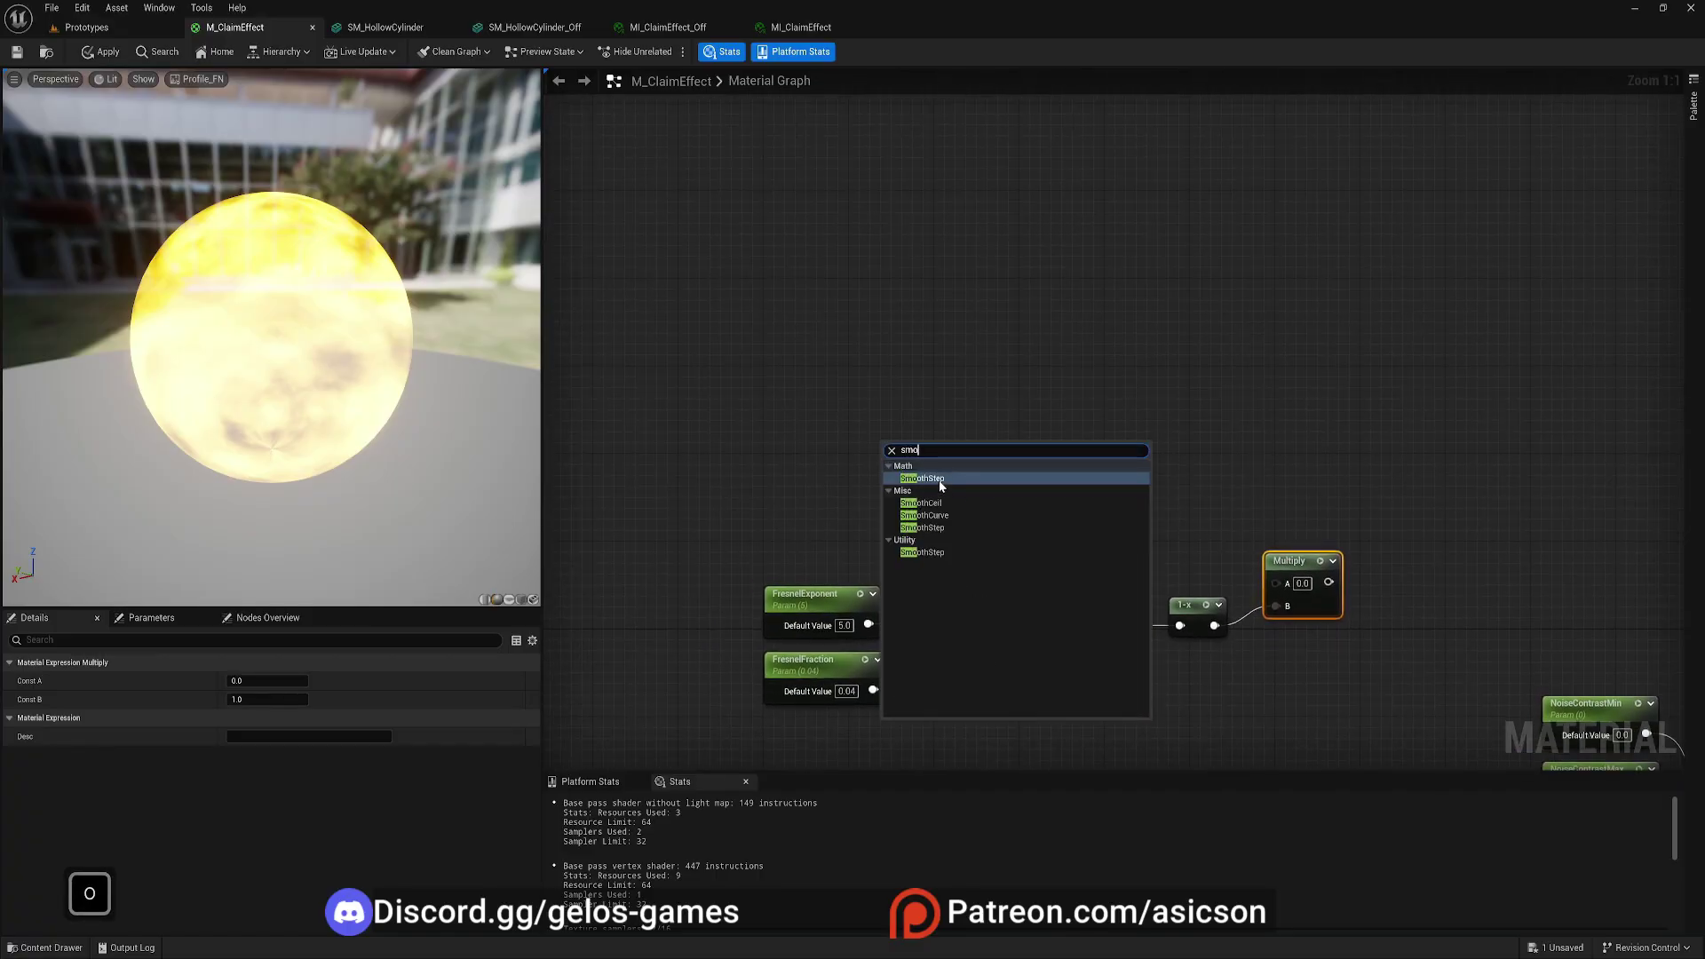
pyautogui.click(980, 478)
pyautogui.write('at')
pyautogui.press('Return')
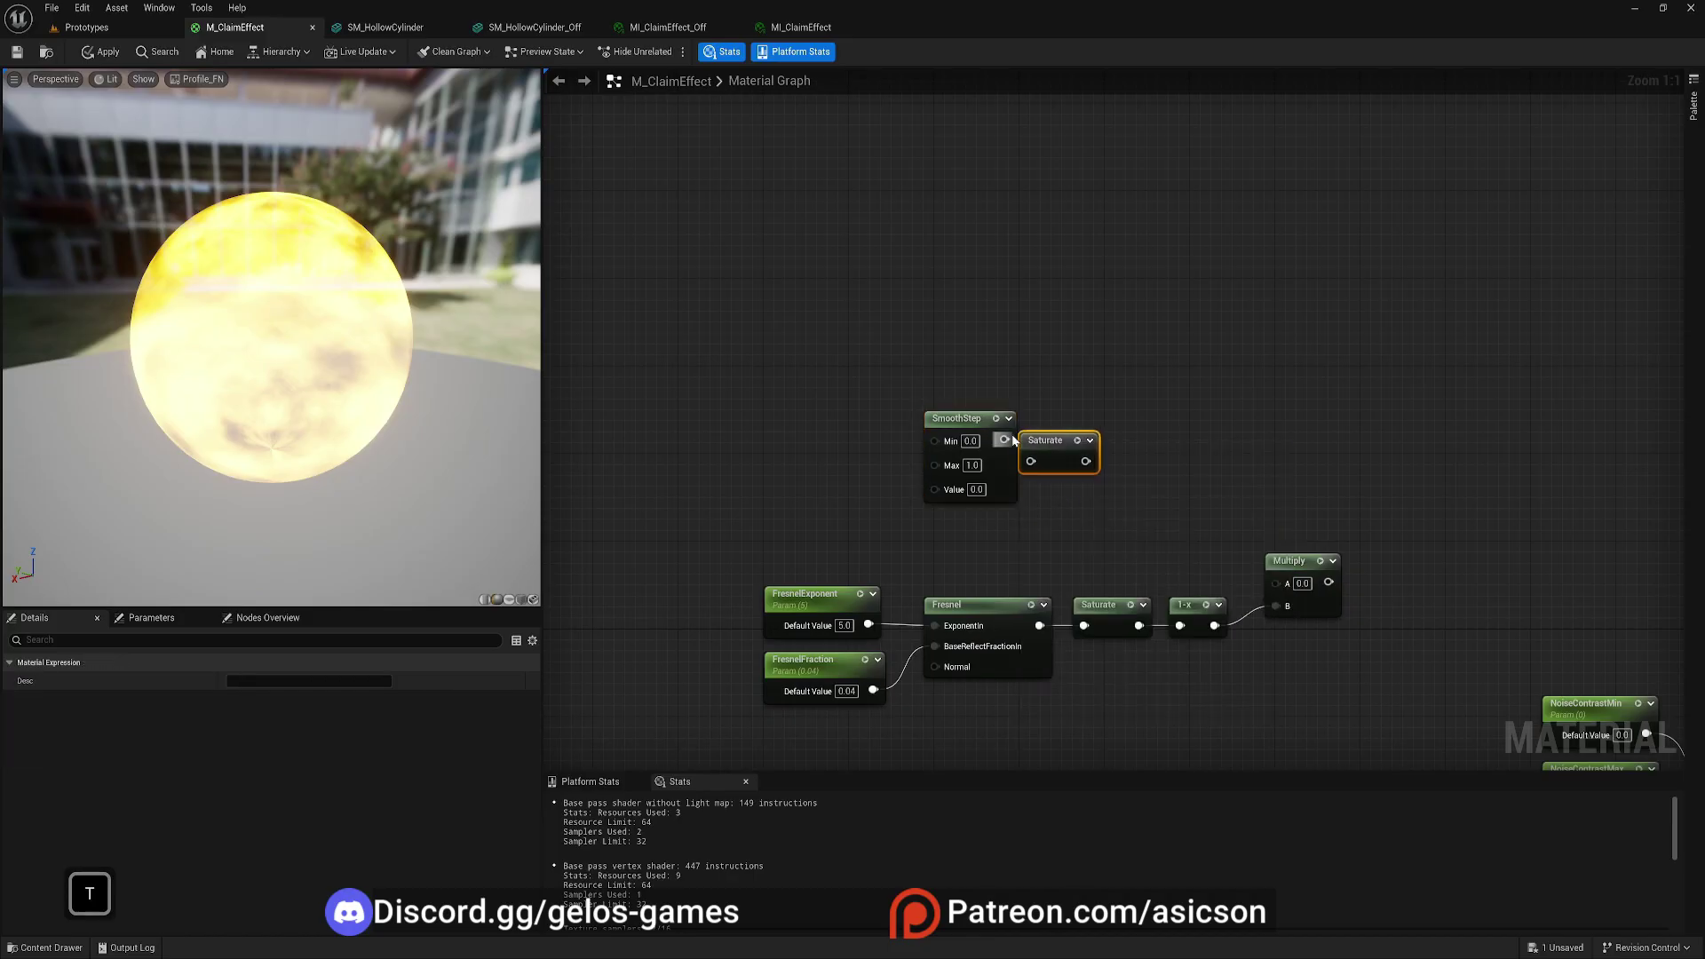
# - Connect SmoothStep through Saturate to the Multiply node's A input and move both nodes closer to the Multiply
pyautogui.moveTo(1005, 440); pyautogui.dragTo(1035, 461)
pyautogui.moveTo(1038, 447); pyautogui.dragTo(1277, 581)
pyautogui.moveTo(955, 365); pyautogui.dragTo(1110, 430)
pyautogui.moveTo(1095, 417); pyautogui.dragTo(1127, 471)
pyautogui.moveTo(797, 388); pyautogui.dragTo(923, 391, button='right')
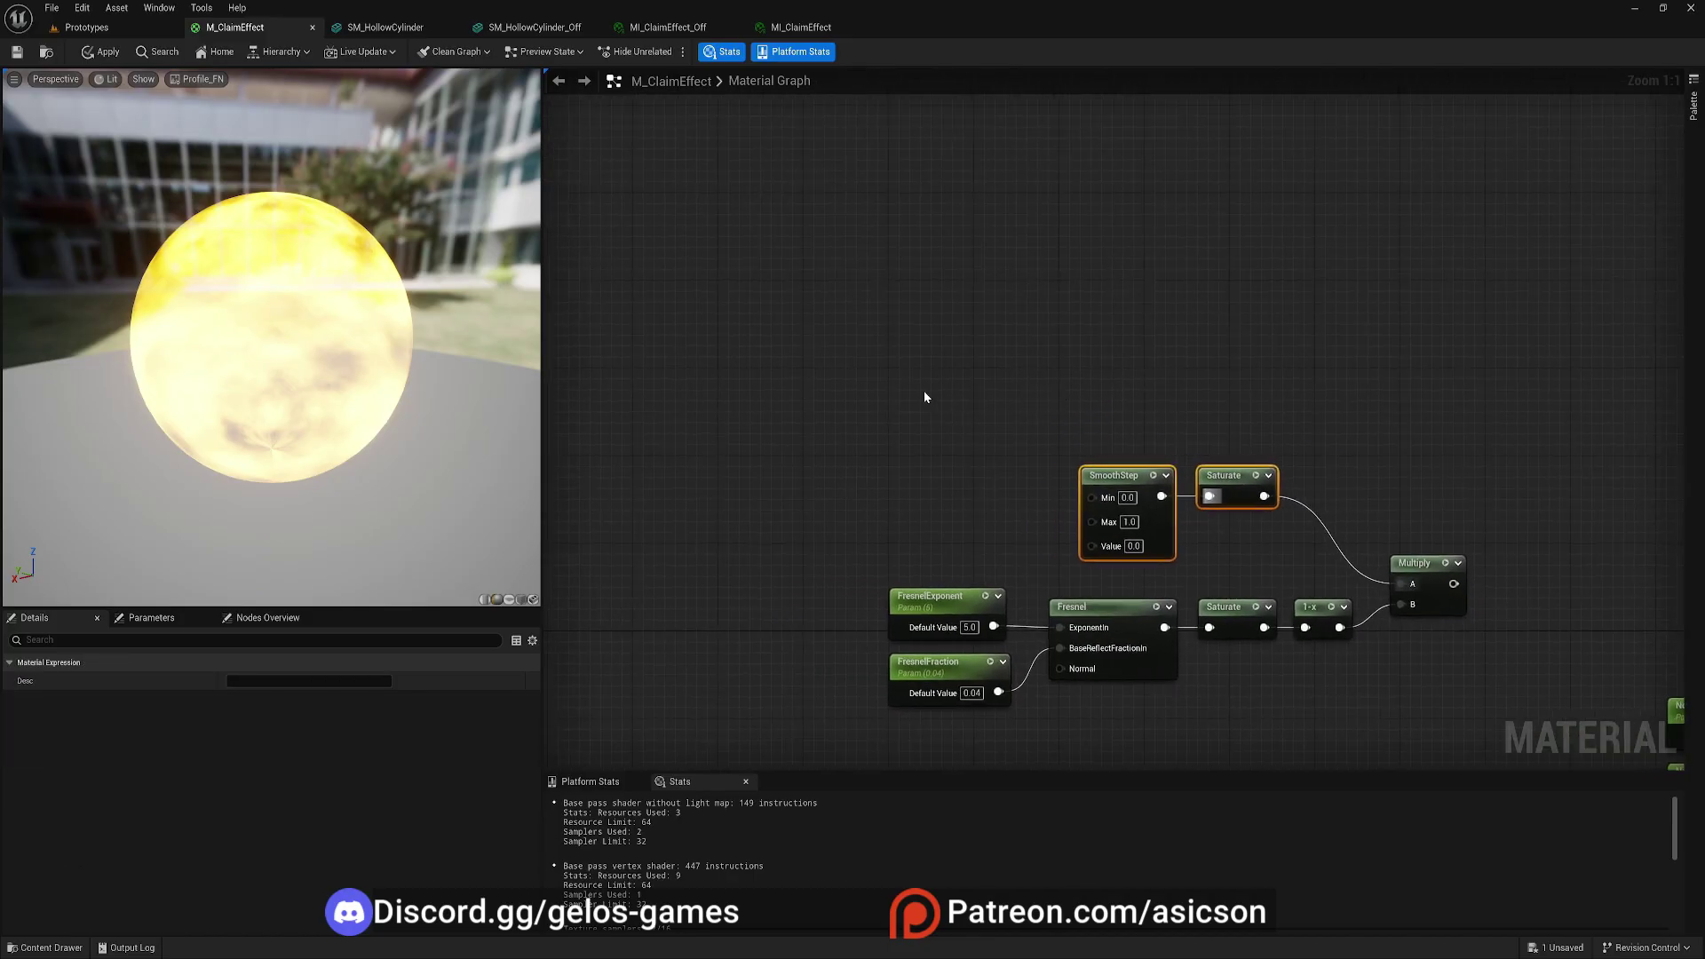
# - Add a TexCoord node and place it well before the new SmoothStep node, leaving room between them
pyautogui.click(867, 439)
pyautogui.click(793, 455)
pyautogui.moveTo(863, 470); pyautogui.dragTo(769, 516)
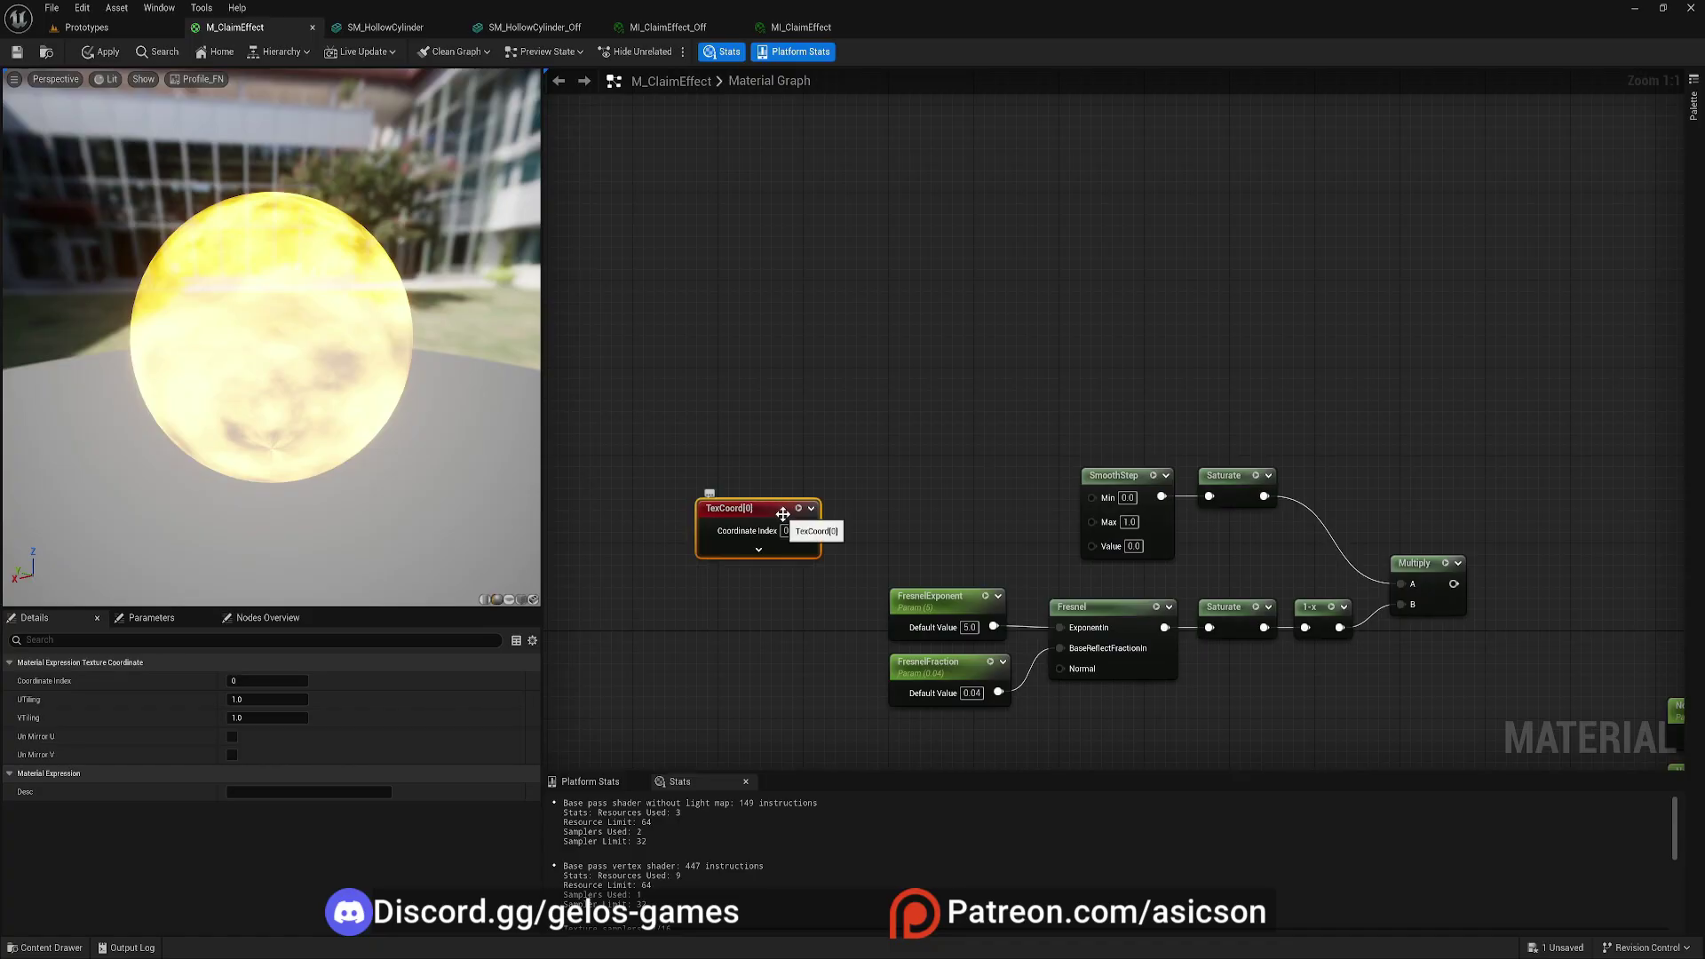
pyautogui.moveTo(783, 515); pyautogui.dragTo(743, 509)
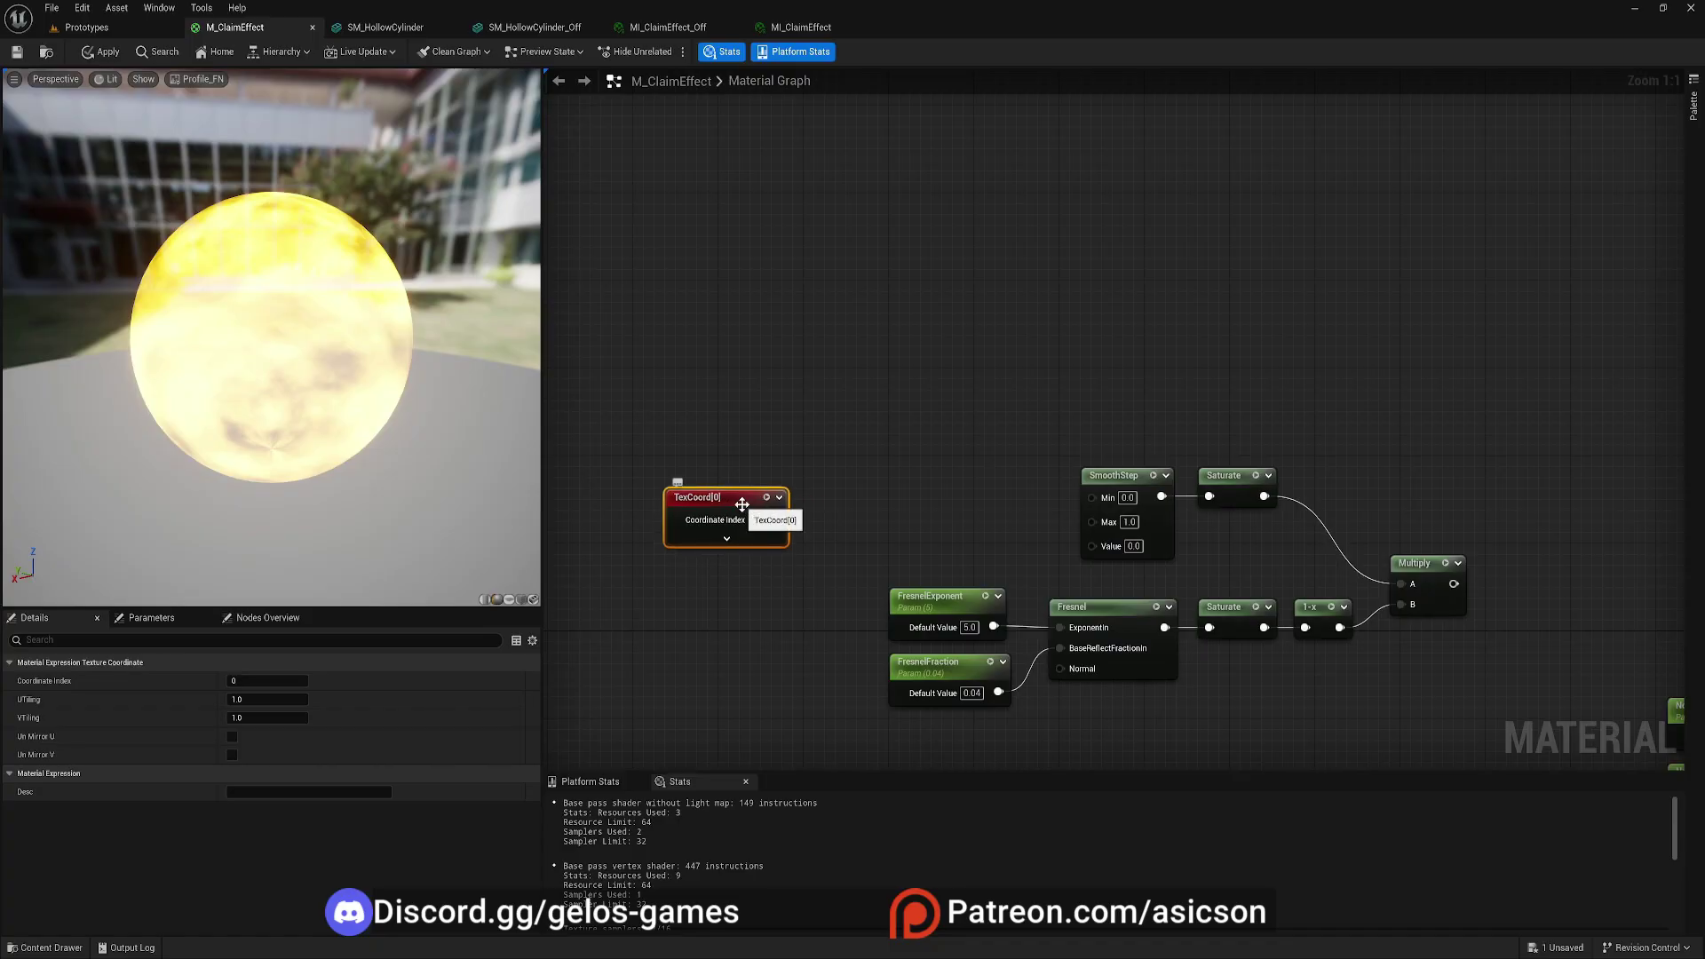
# - Add a ComponentMask node beside the new TexCoord node and connect the texture coordinates to its input
pyautogui.rightClick(827, 500)
pyautogui.write('mas')
pyautogui.click(885, 590)
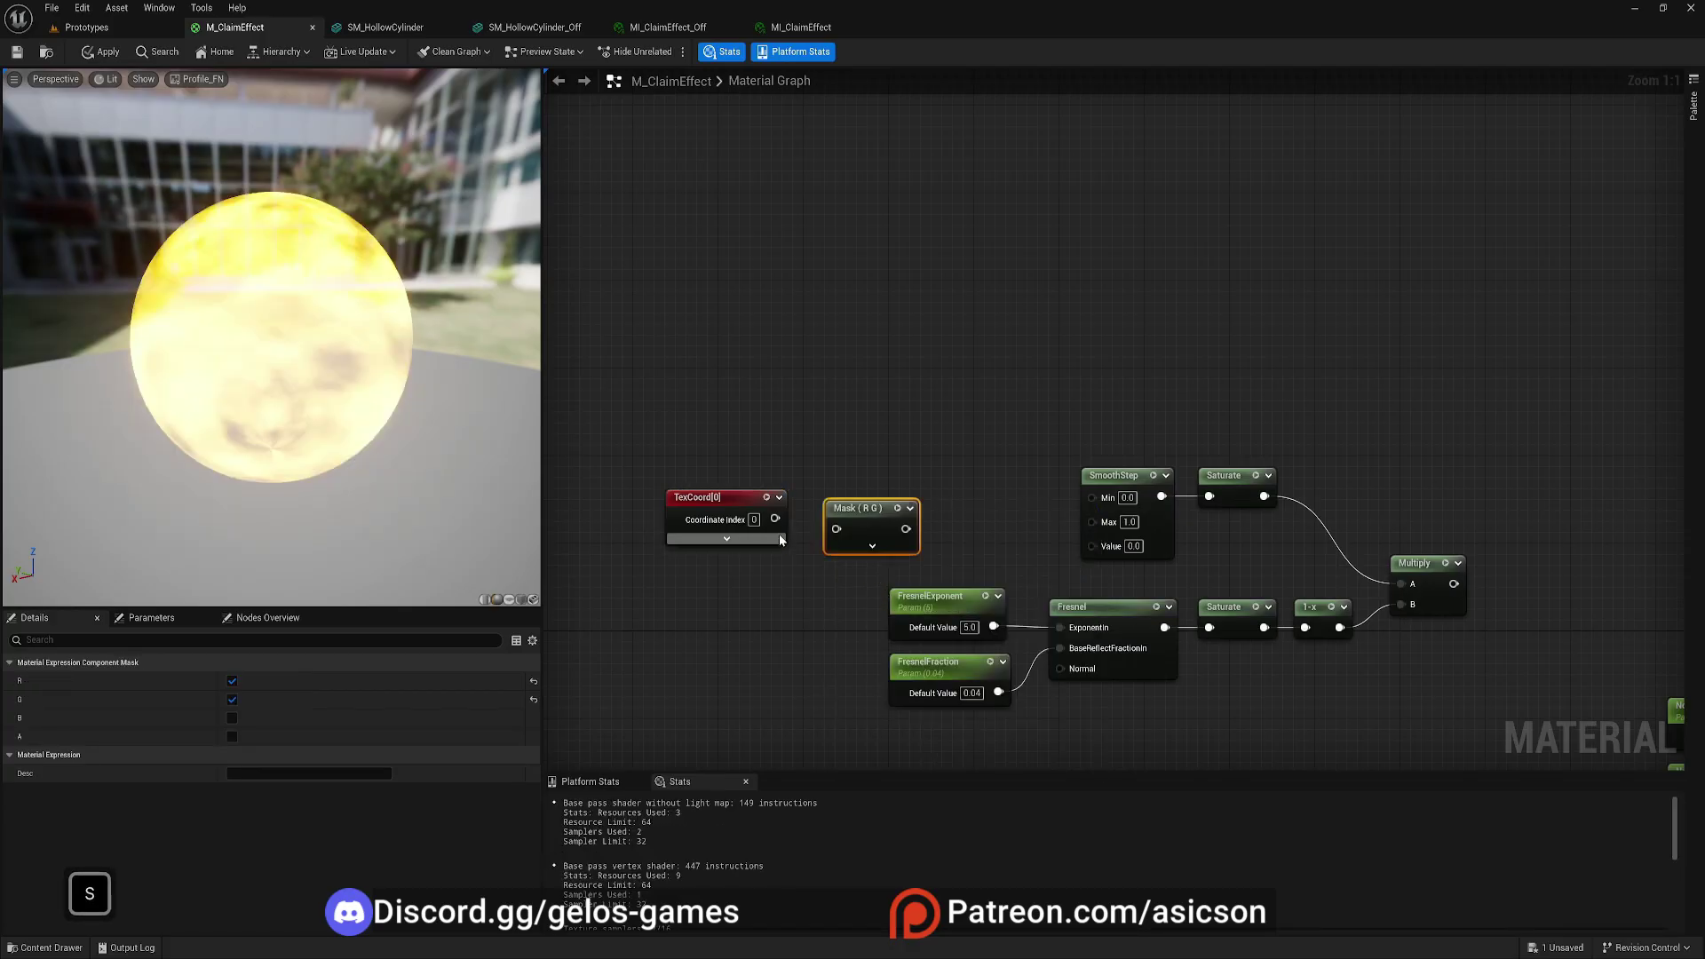
pyautogui.moveTo(849, 519); pyautogui.dragTo(839, 508)
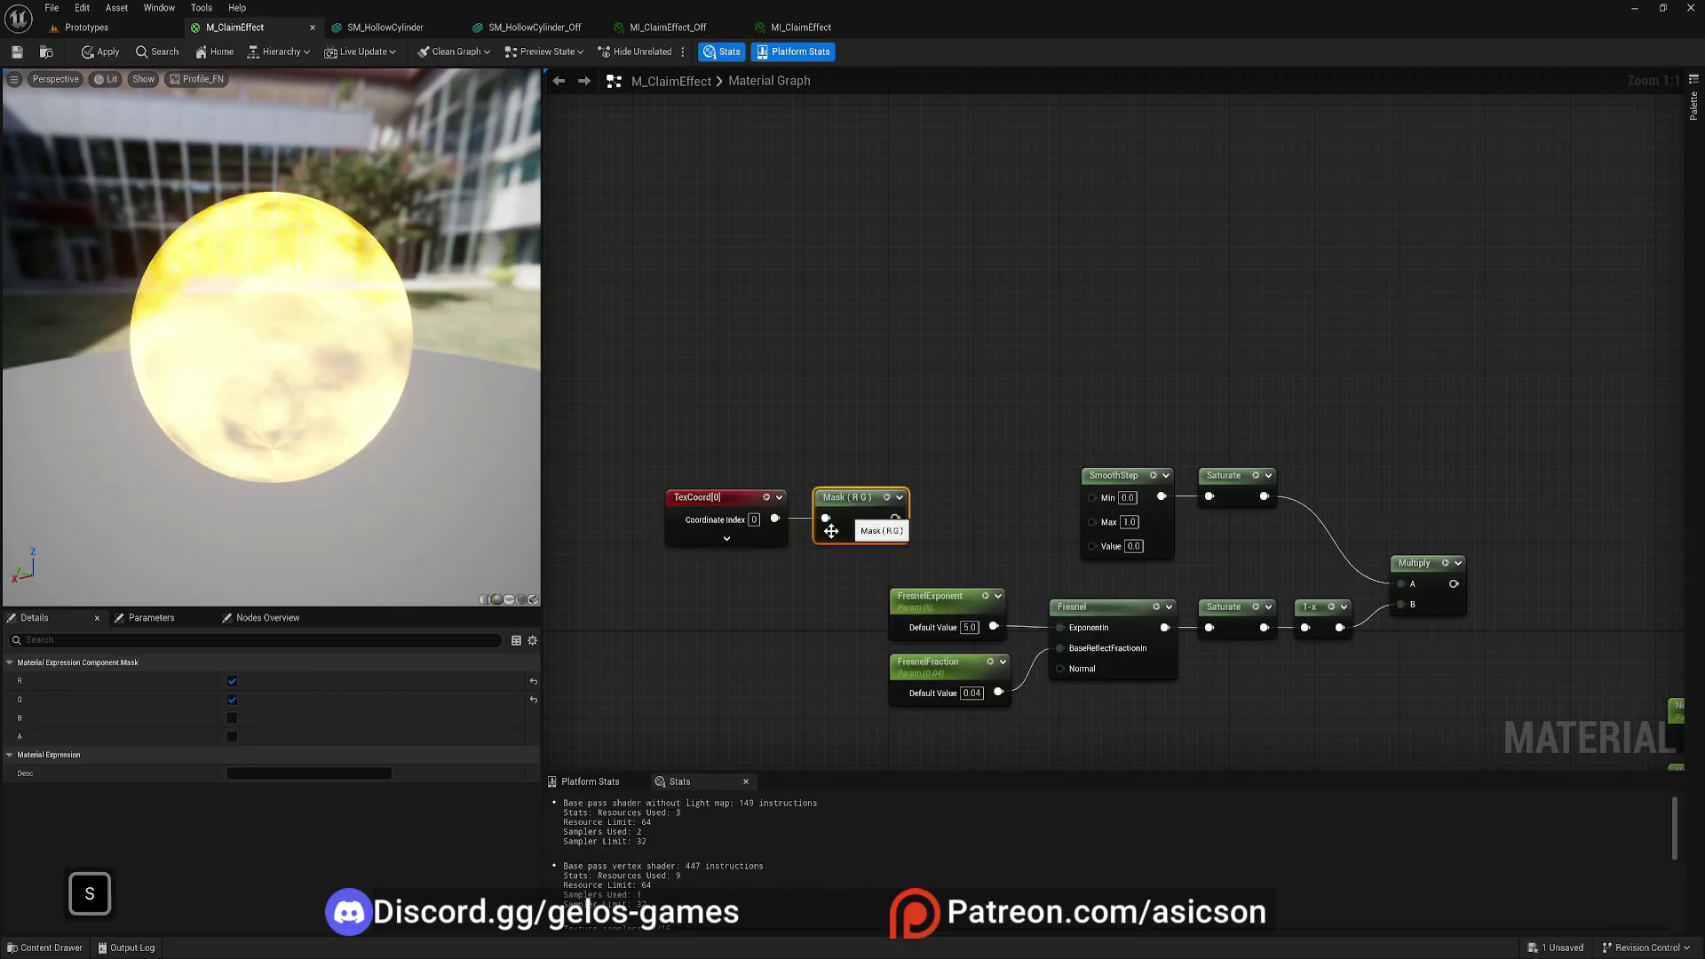
# - Limit the component mask to the G channel and preview its output on a cylinder shape
pyautogui.click(231, 682)
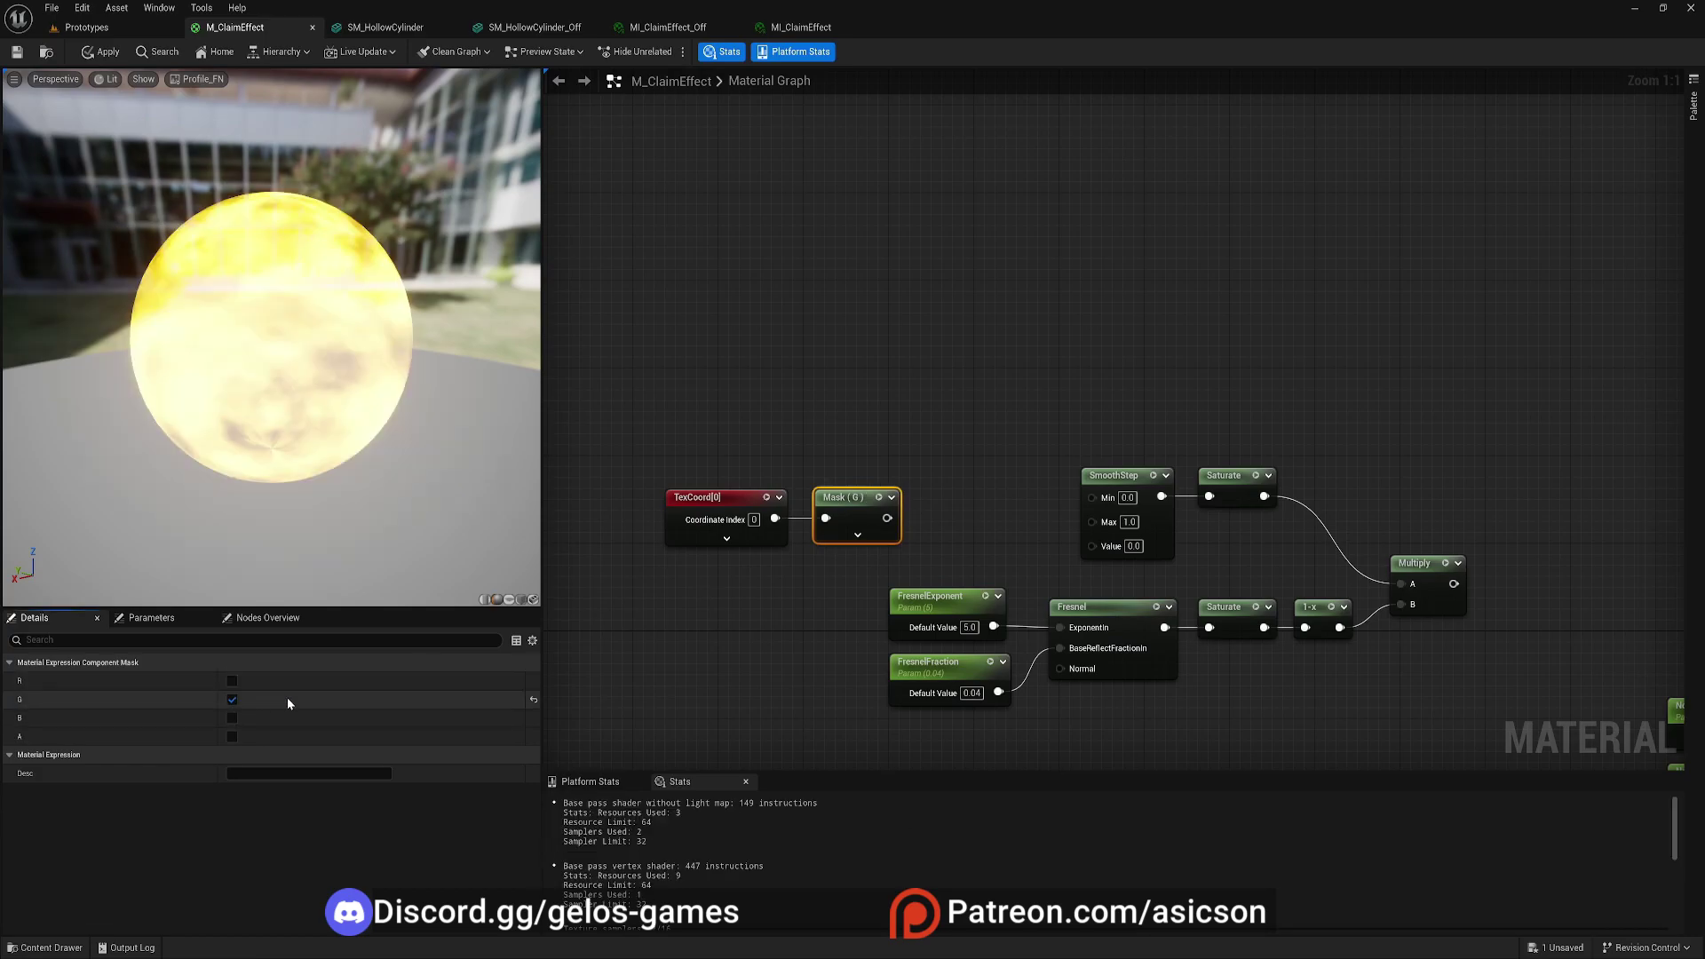
pyautogui.rightClick(835, 500)
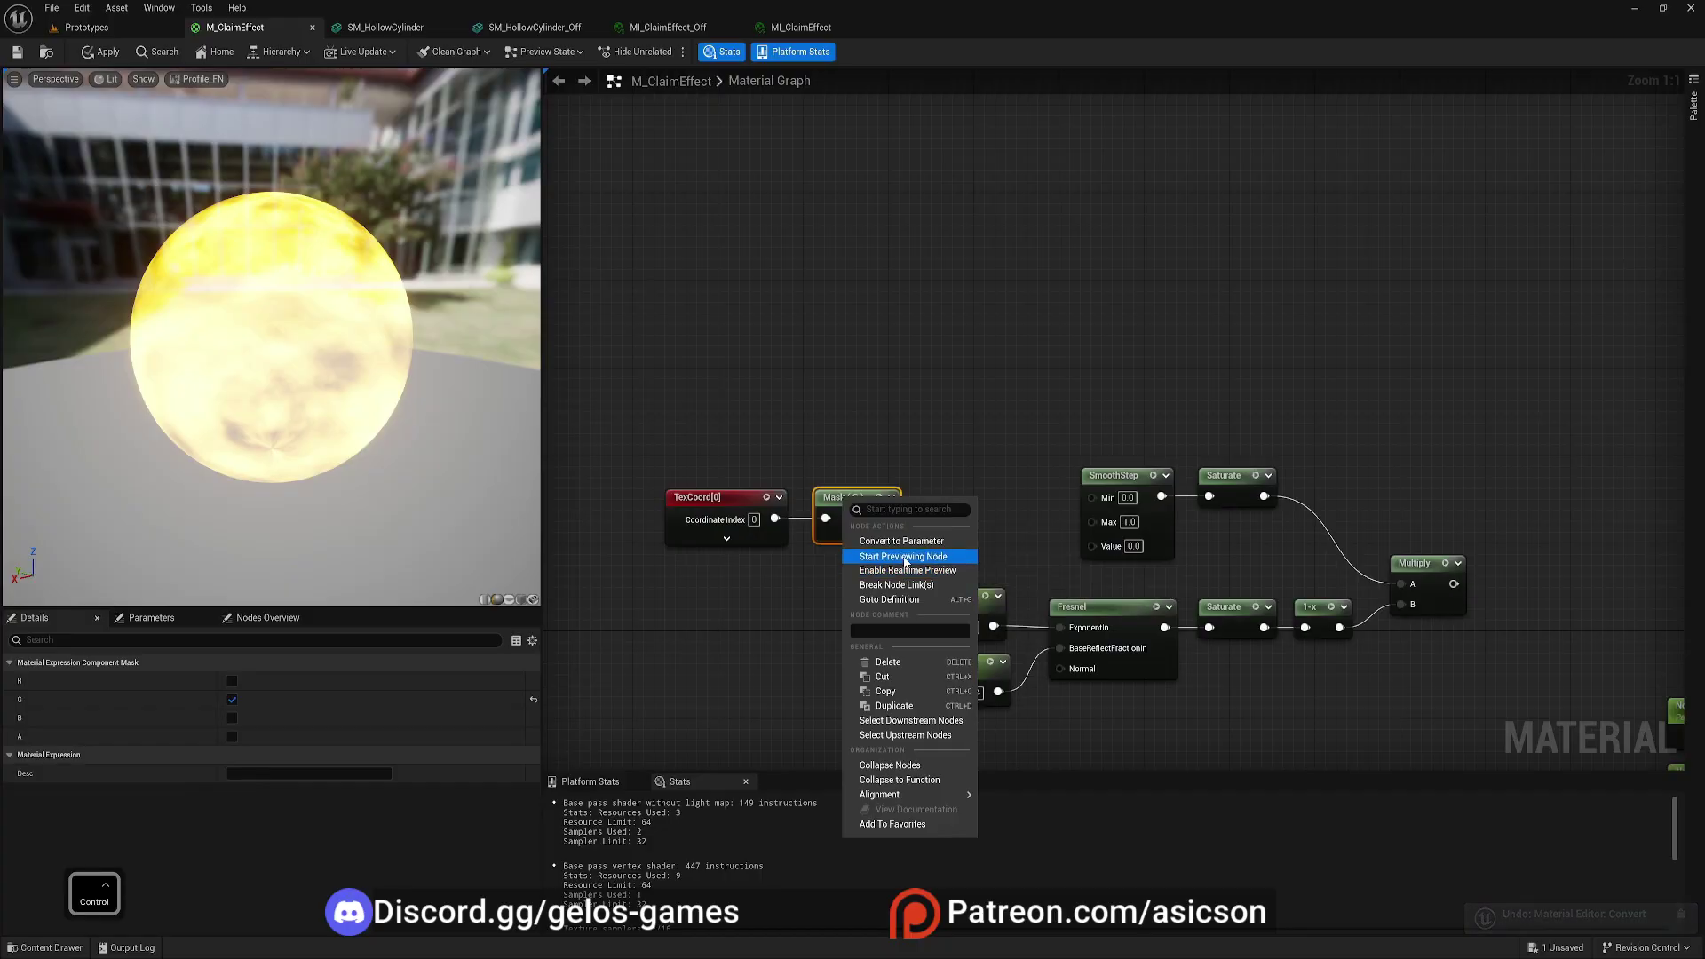
pyautogui.click(904, 559)
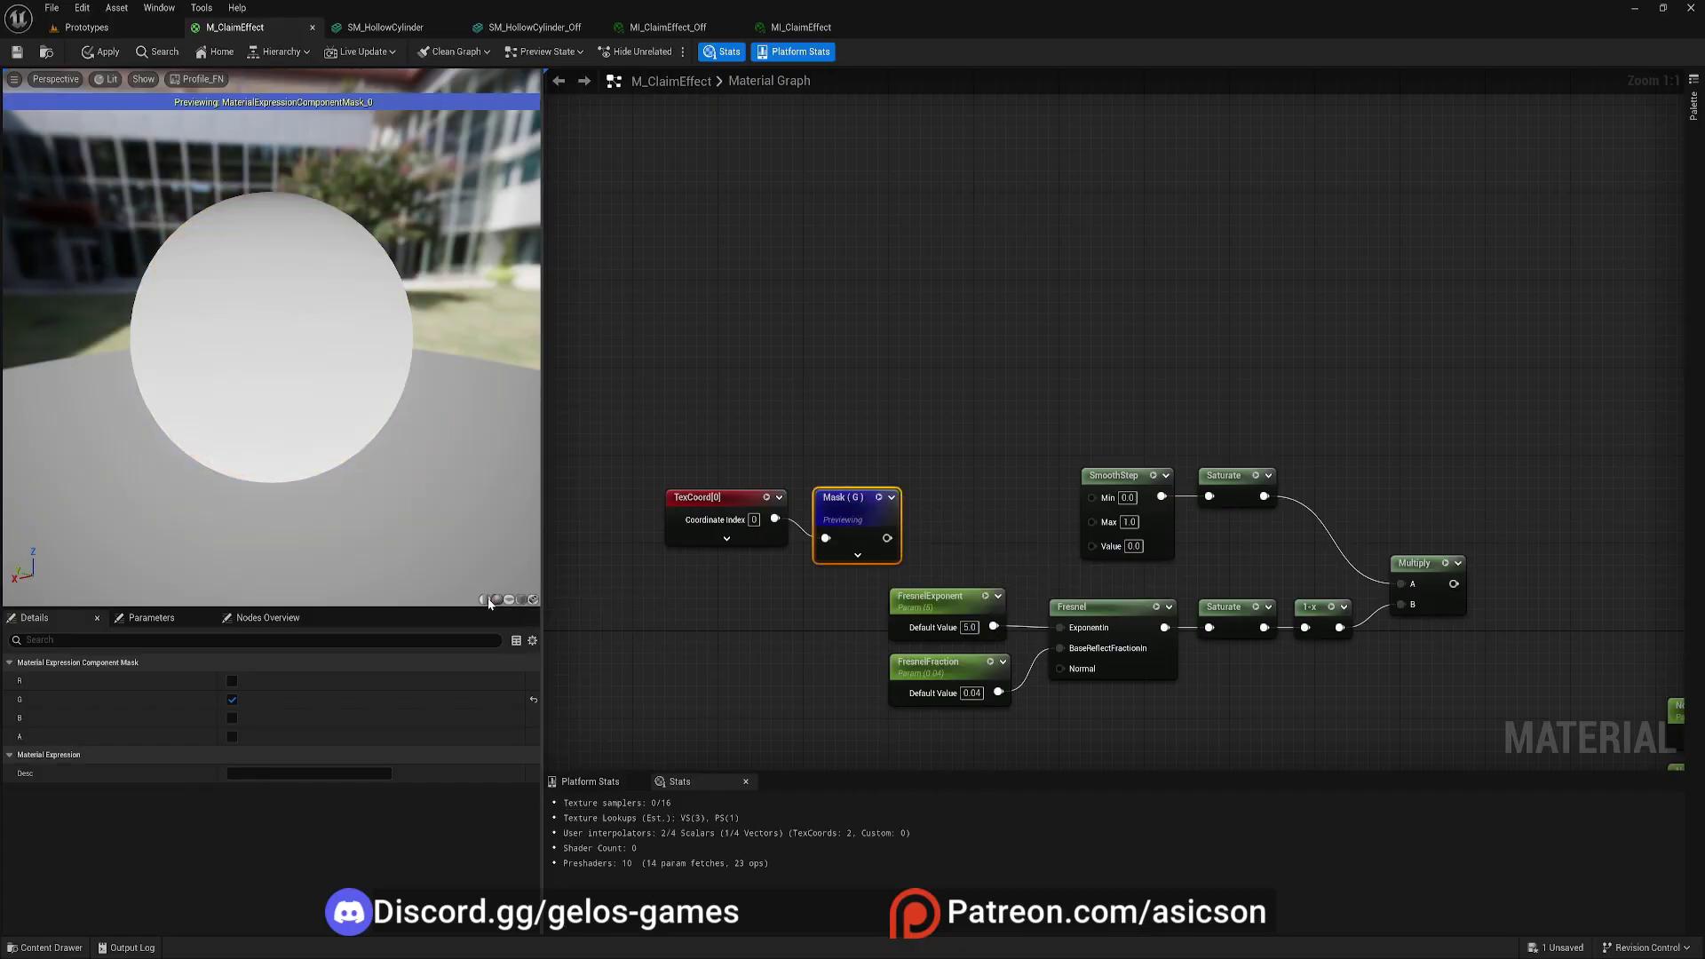
pyautogui.click(485, 600)
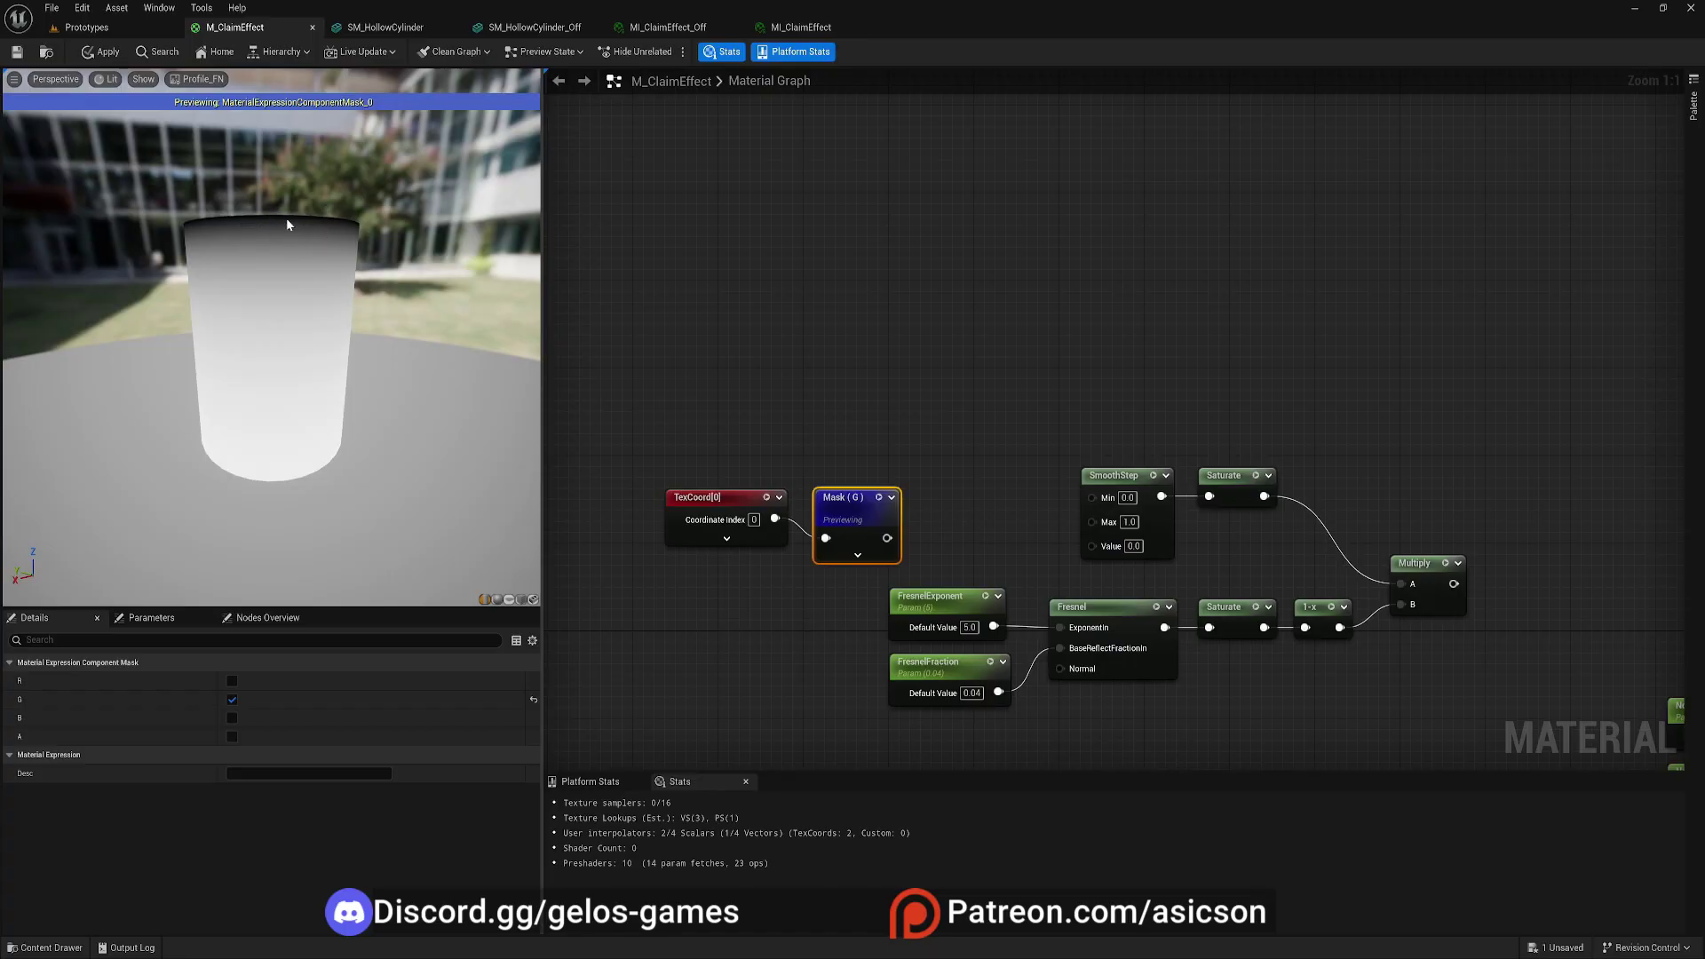
pyautogui.moveTo(285, 475); pyautogui.dragTo(355, 470)
pyautogui.rightClick(851, 504)
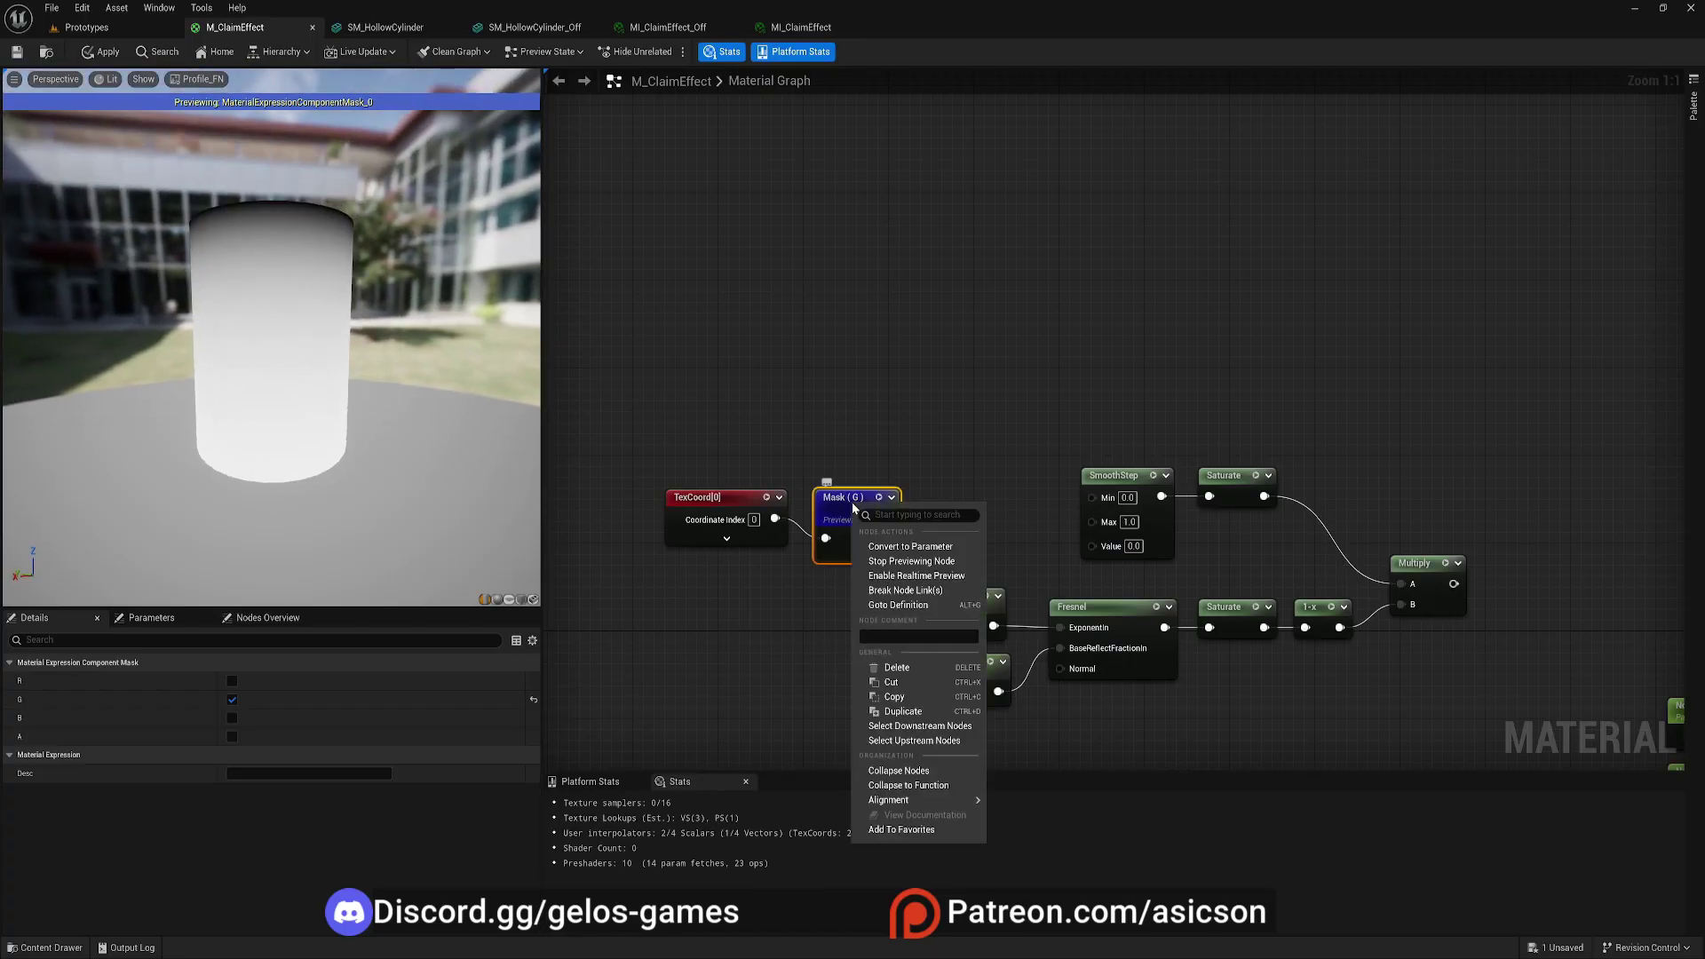
pyautogui.click(899, 548)
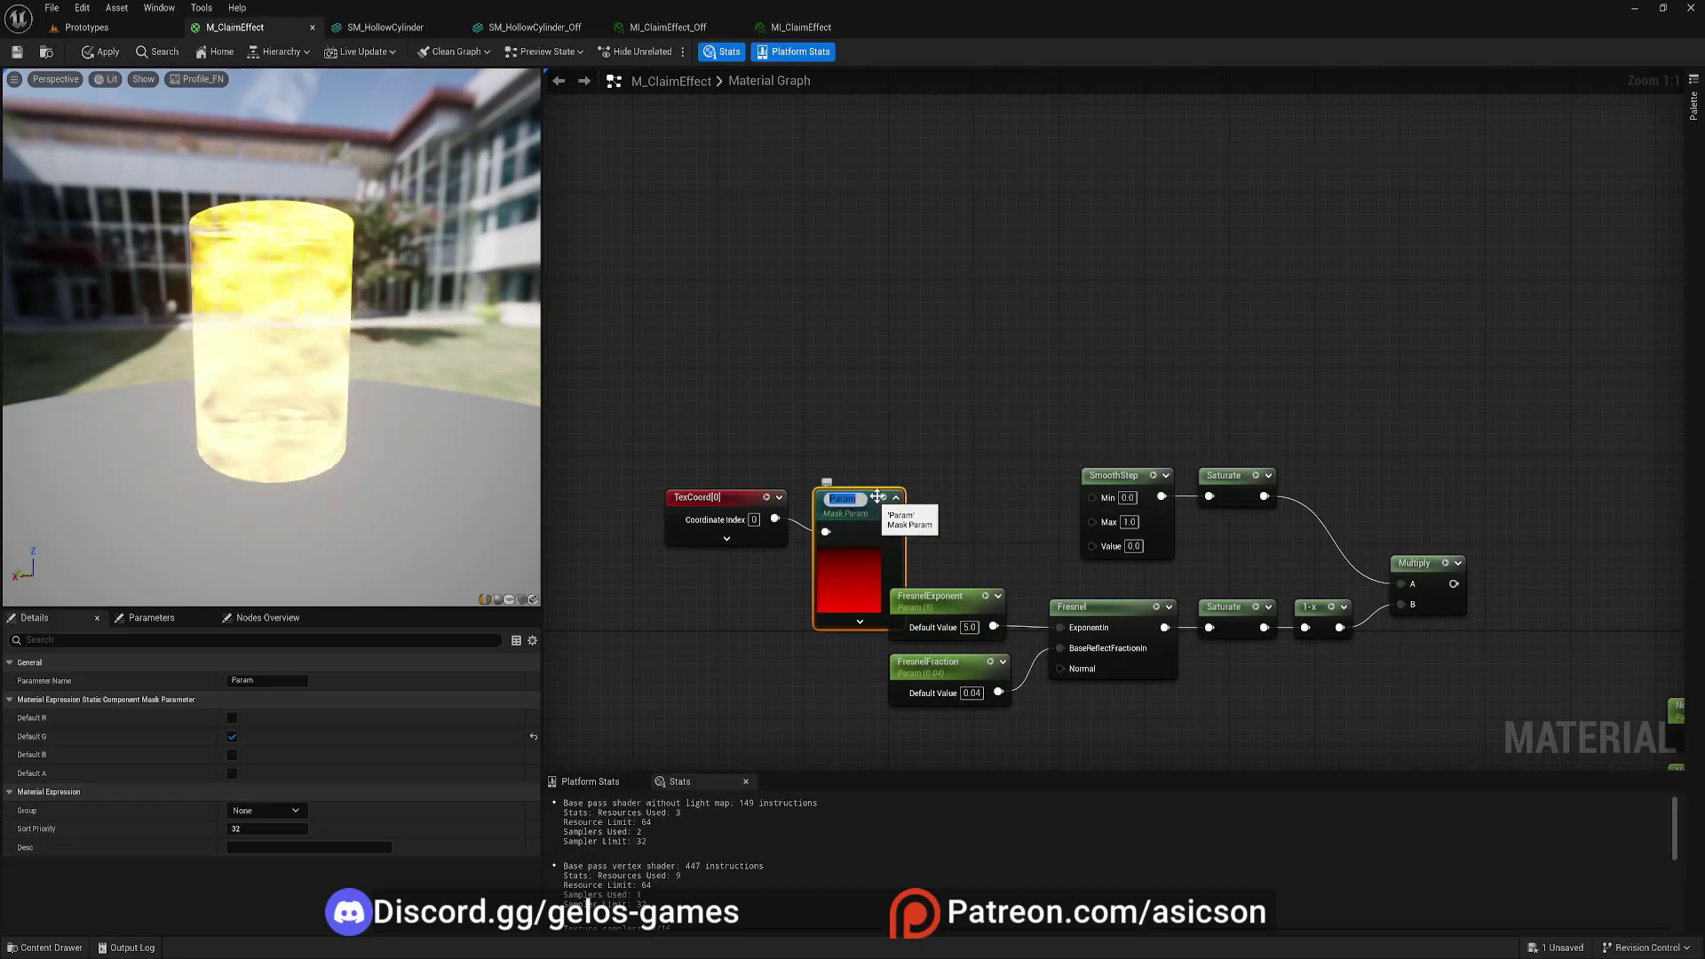
pyautogui.hotkey('ctrl', 'z')
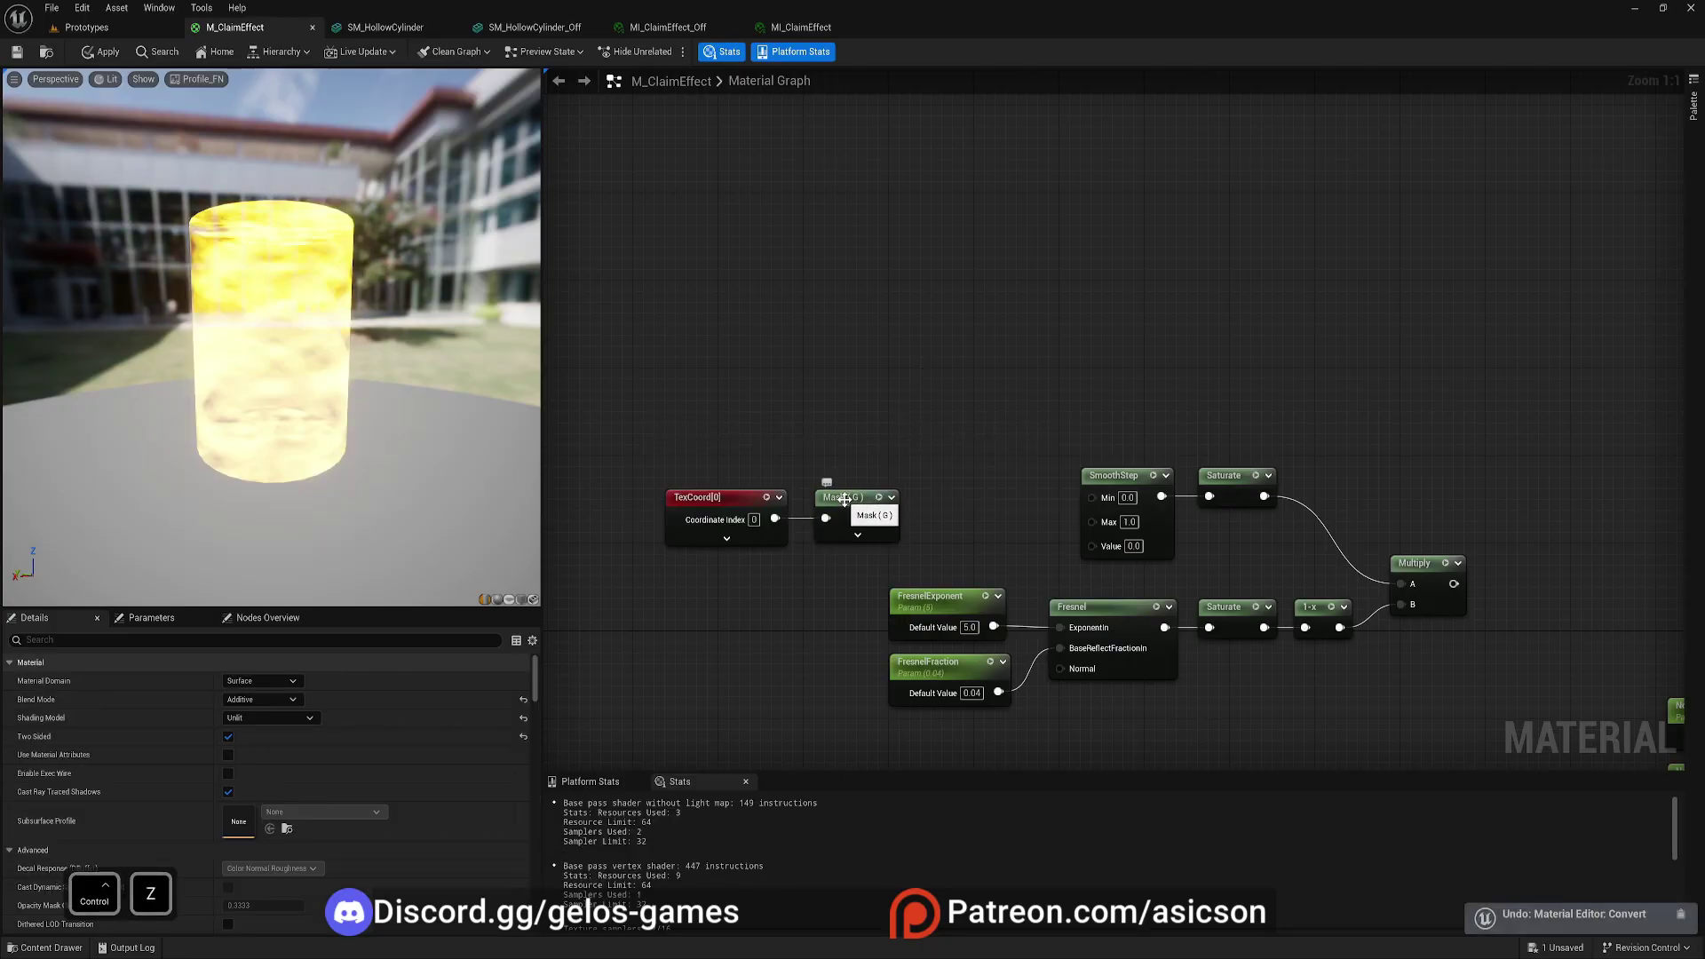
# - Connect the G mask to the SmoothStep's Value input and place the TexCoord and mask nodes just before it
pyautogui.moveTo(845, 499); pyautogui.dragTo(800, 495)
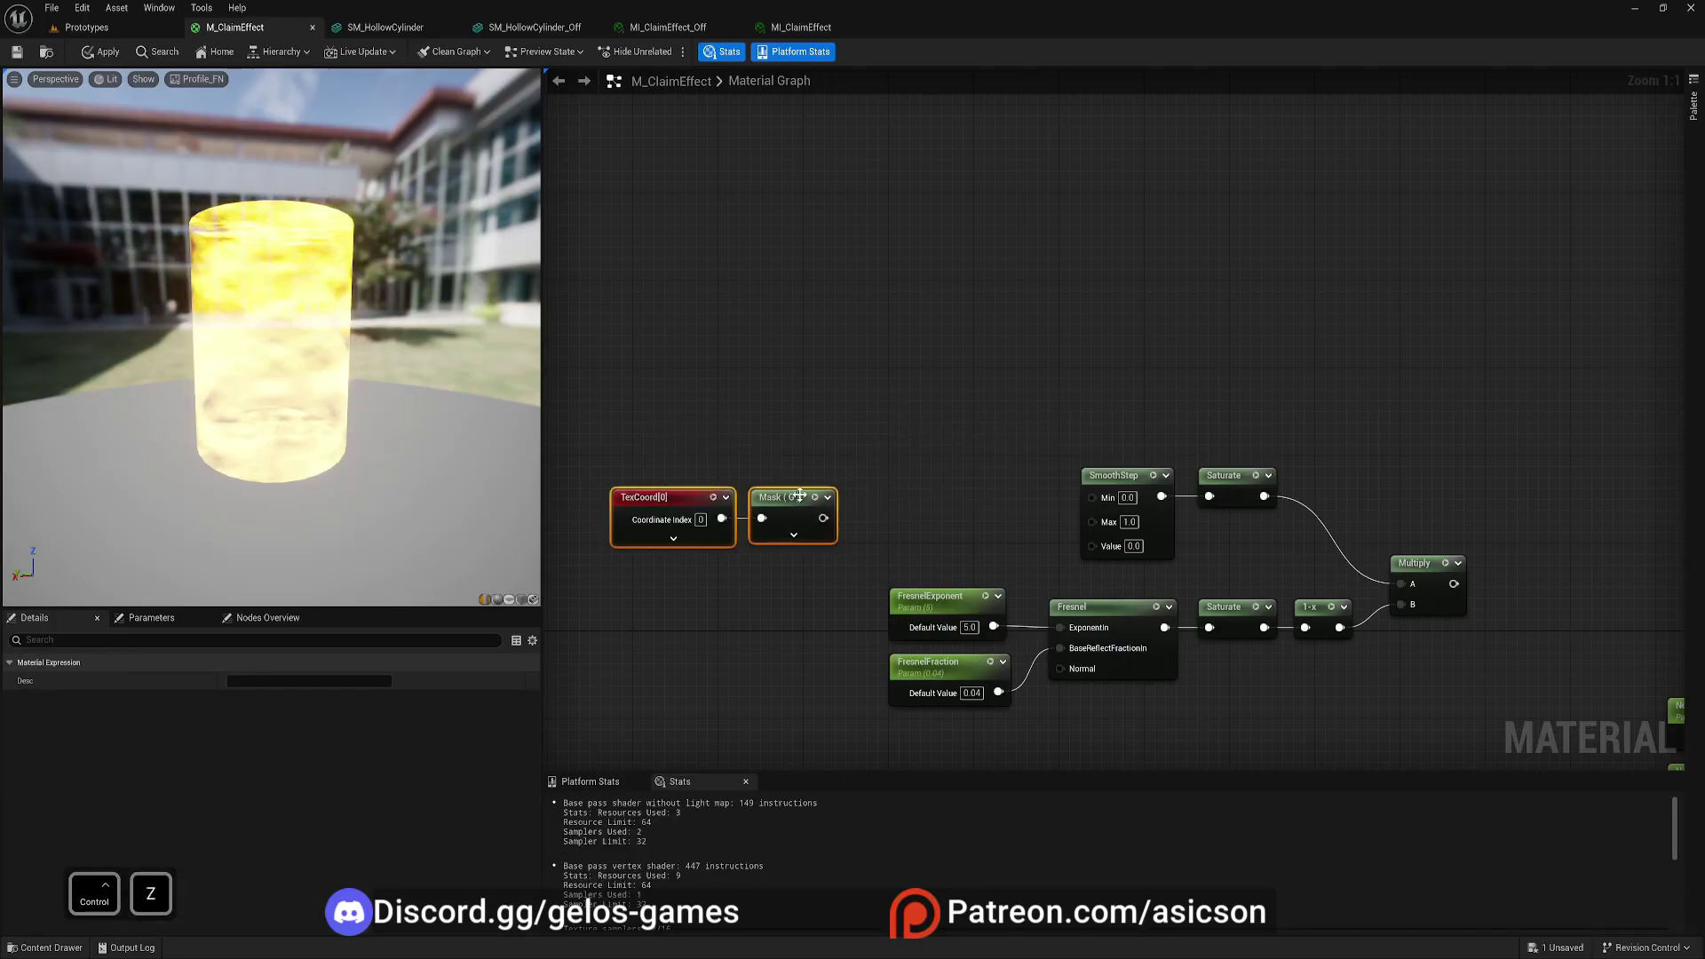
pyautogui.moveTo(873, 428); pyautogui.dragTo(807, 445, button='right')
pyautogui.moveTo(975, 556); pyautogui.dragTo(1026, 562)
pyautogui.moveTo(759, 531); pyautogui.dragTo(932, 561, button='right')
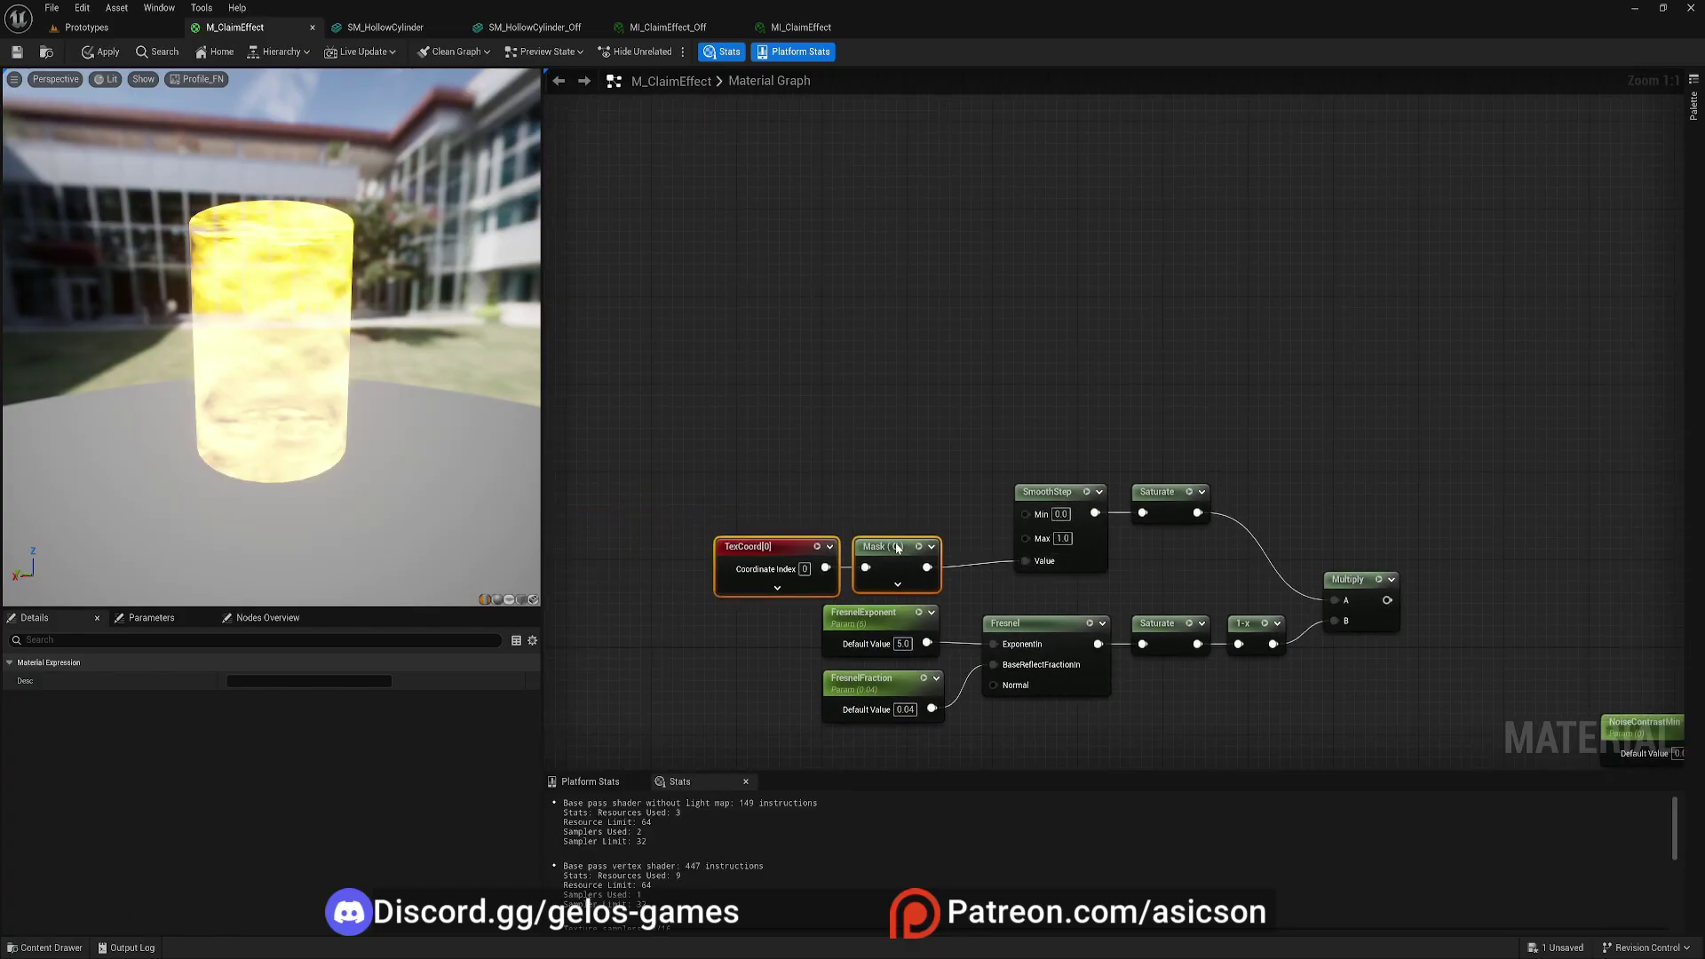
# - Add a scalar parameter named HeightMaskMin in the empty area above the TexCoord and mask nodes
pyautogui.click(889, 406)
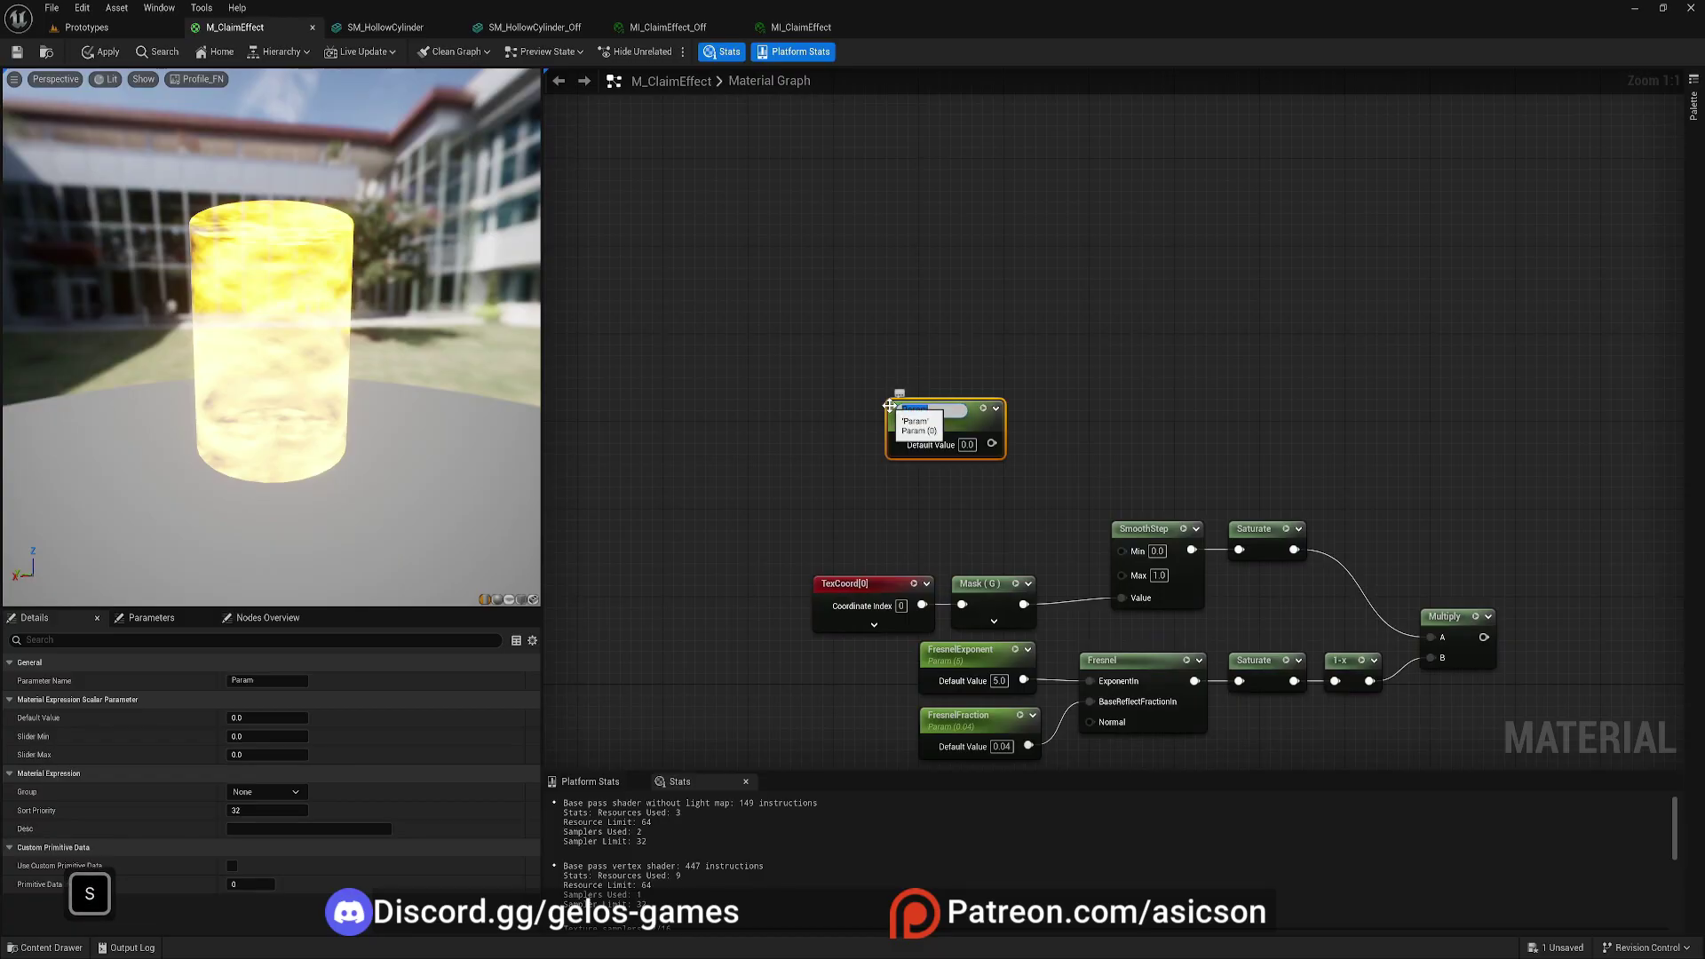
pyautogui.write('HeightMaskMin]')
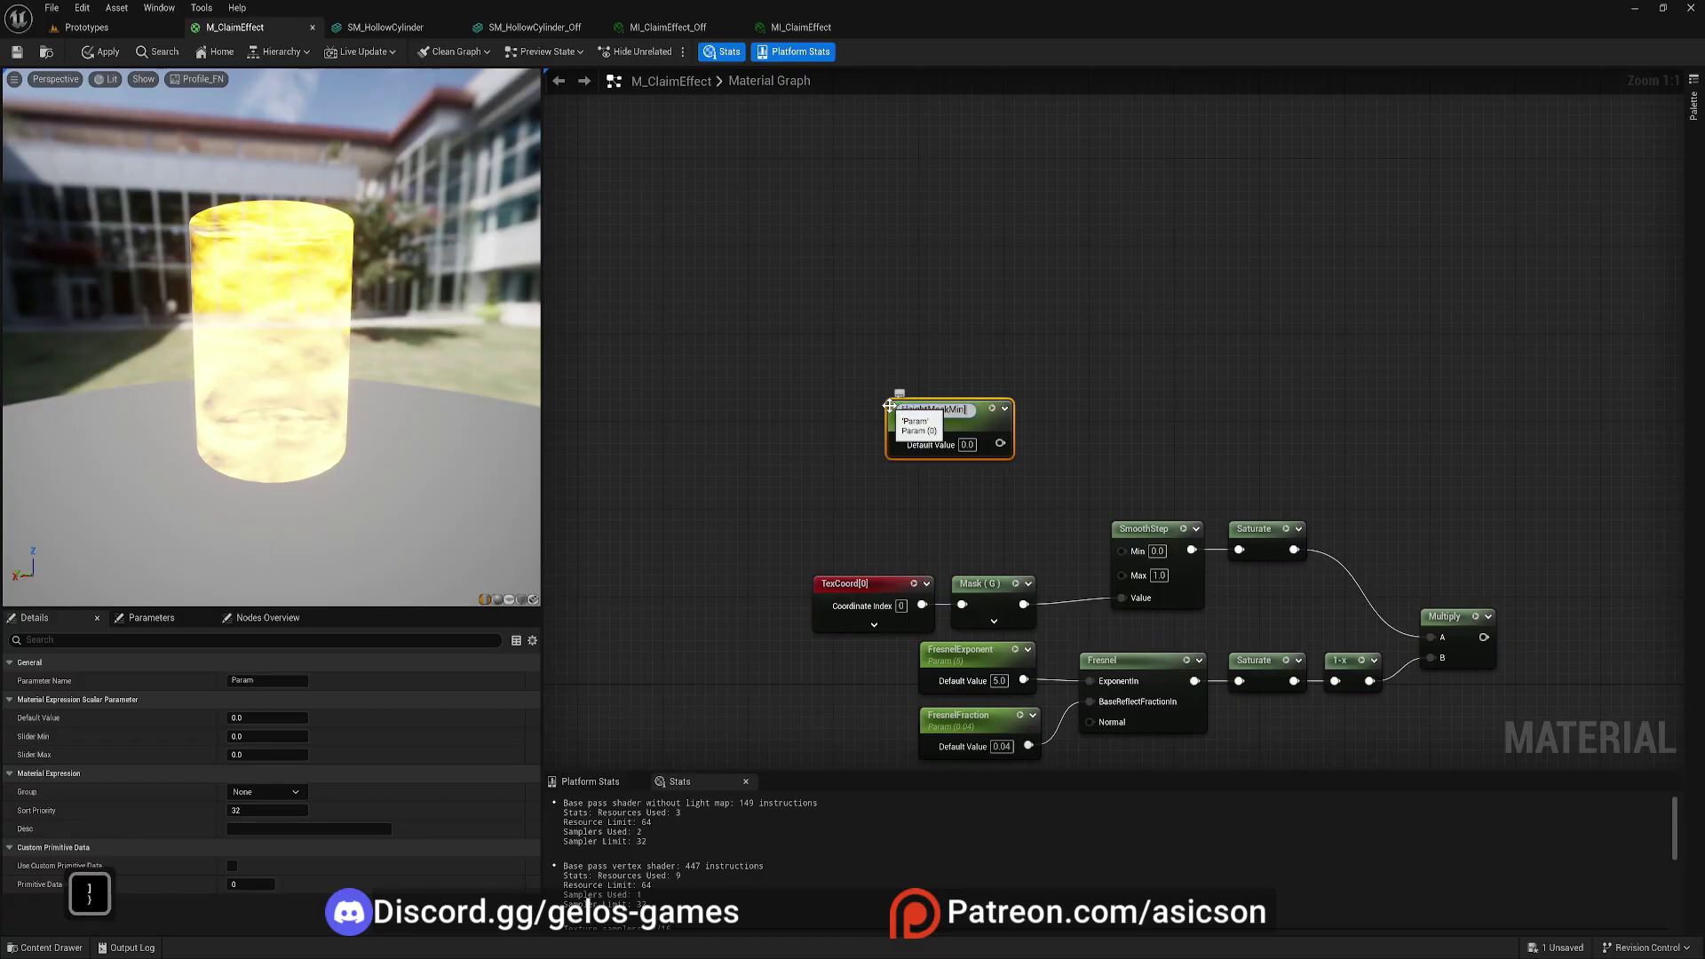
pyautogui.press('BackSpace')
pyautogui.press('Return')
# - Add a second scalar parameter below it named HeightMaskMax with a default value of 1
pyautogui.press('s')
pyautogui.click(887, 467)
pyautogui.write('H')
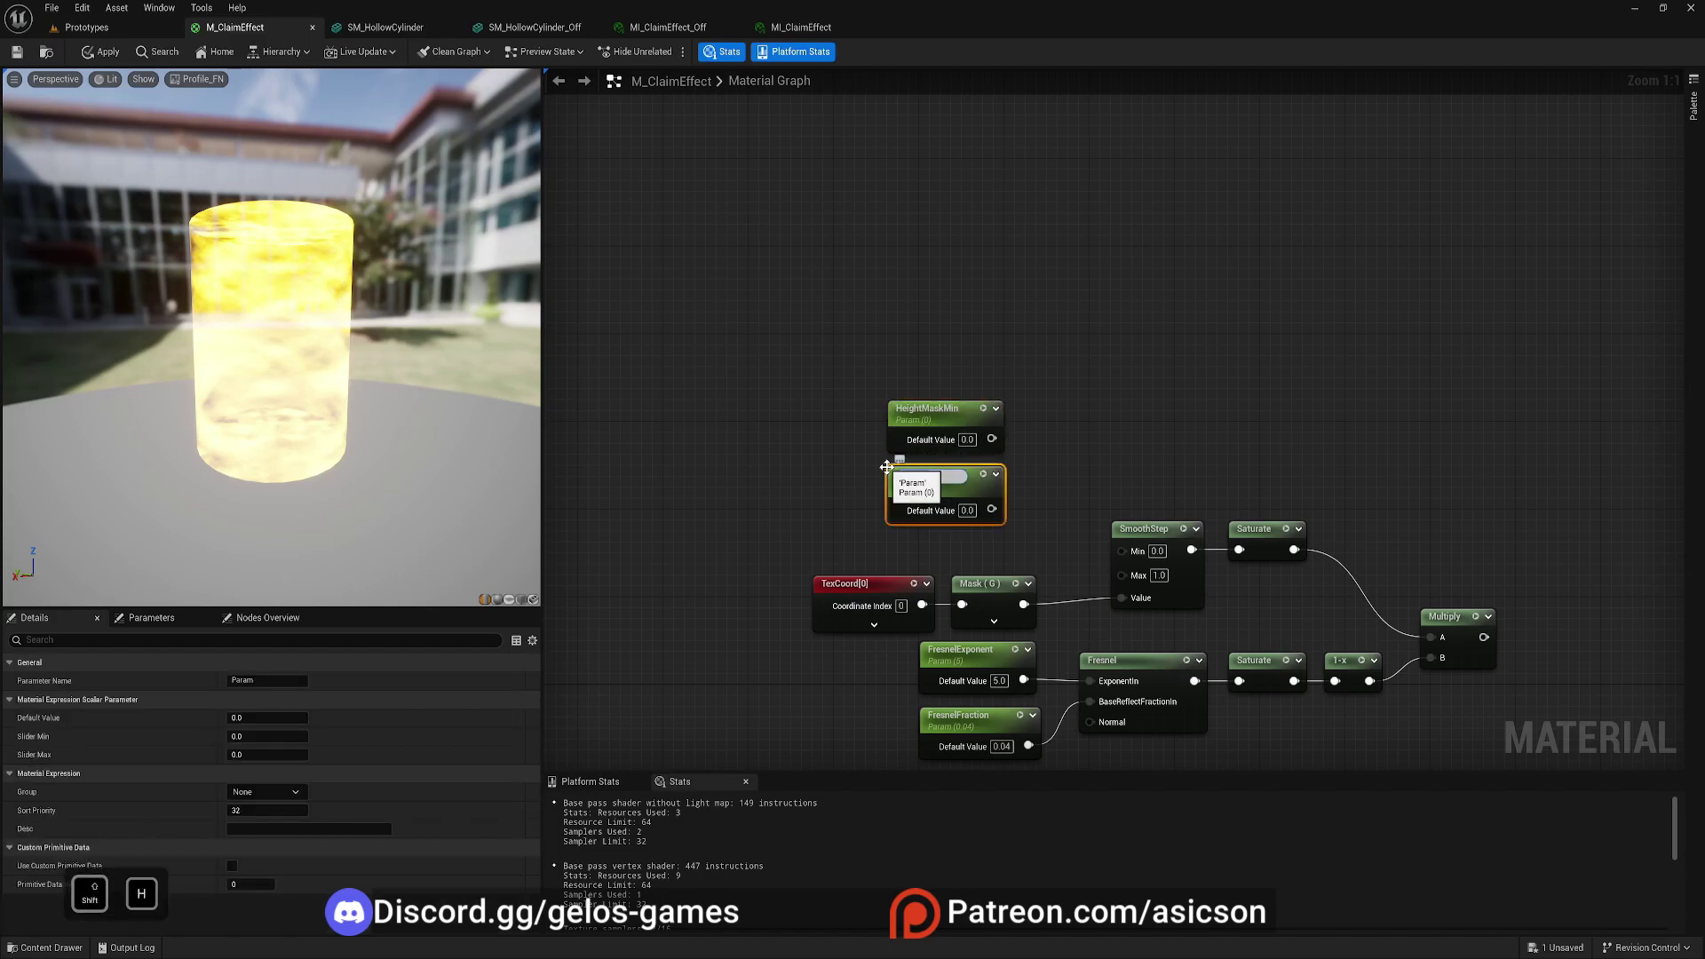
pyautogui.write('eightMask')
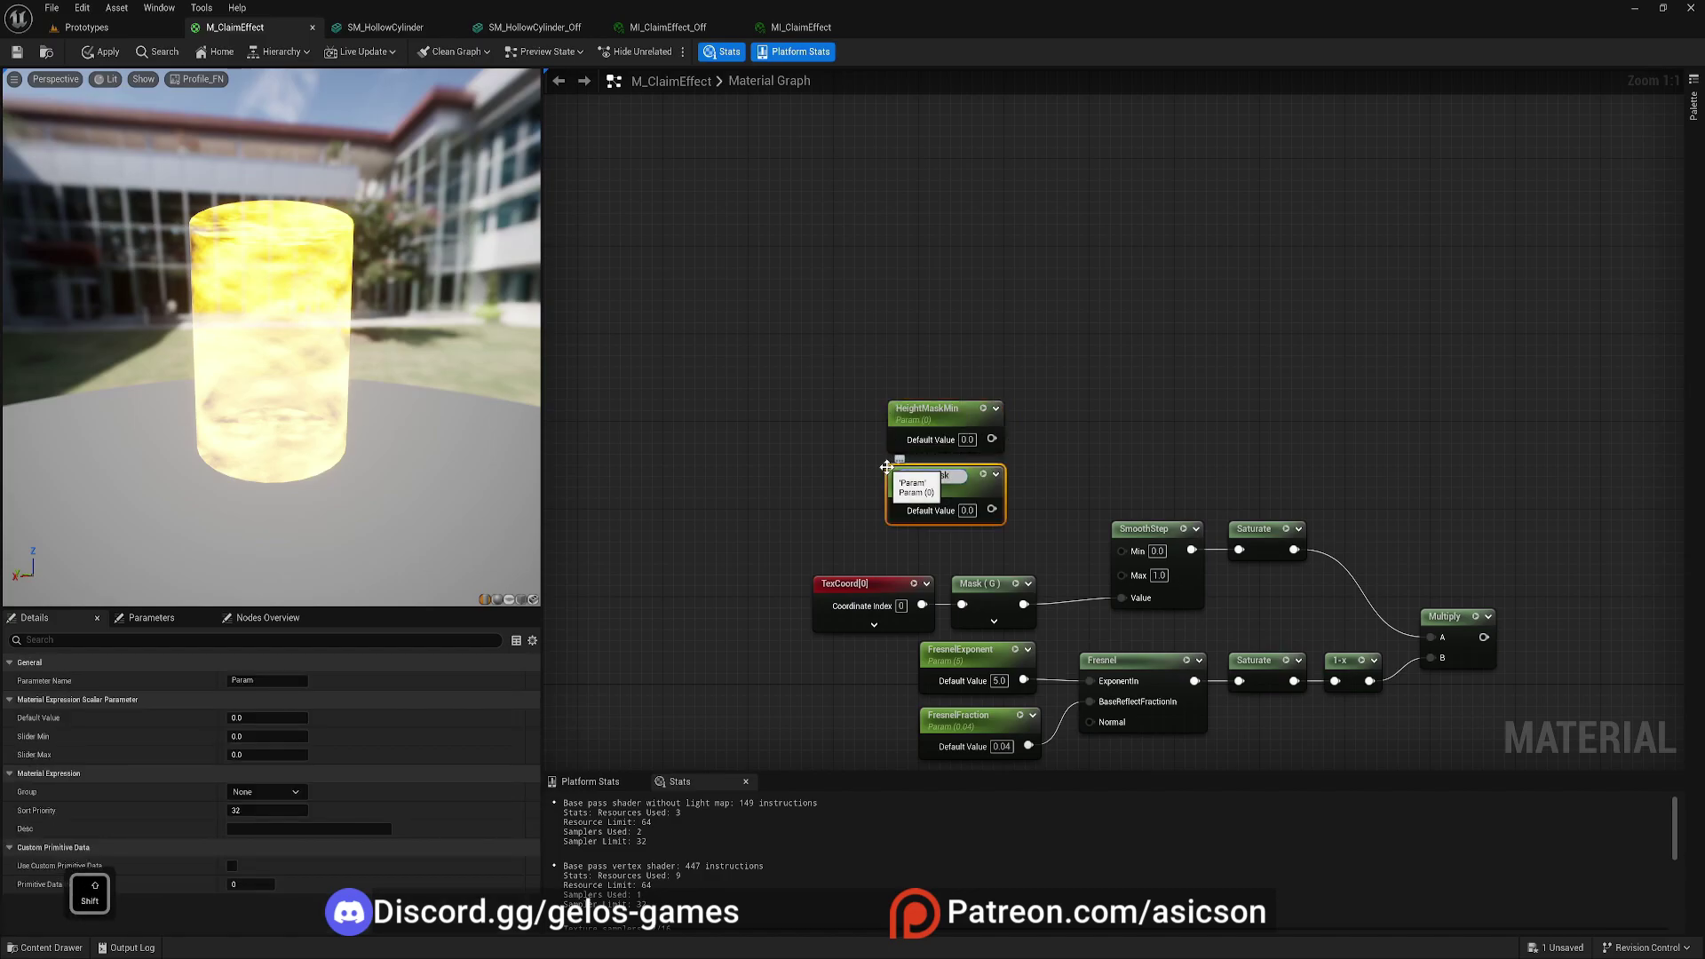
pyautogui.write('Max')
pyautogui.press('Return')
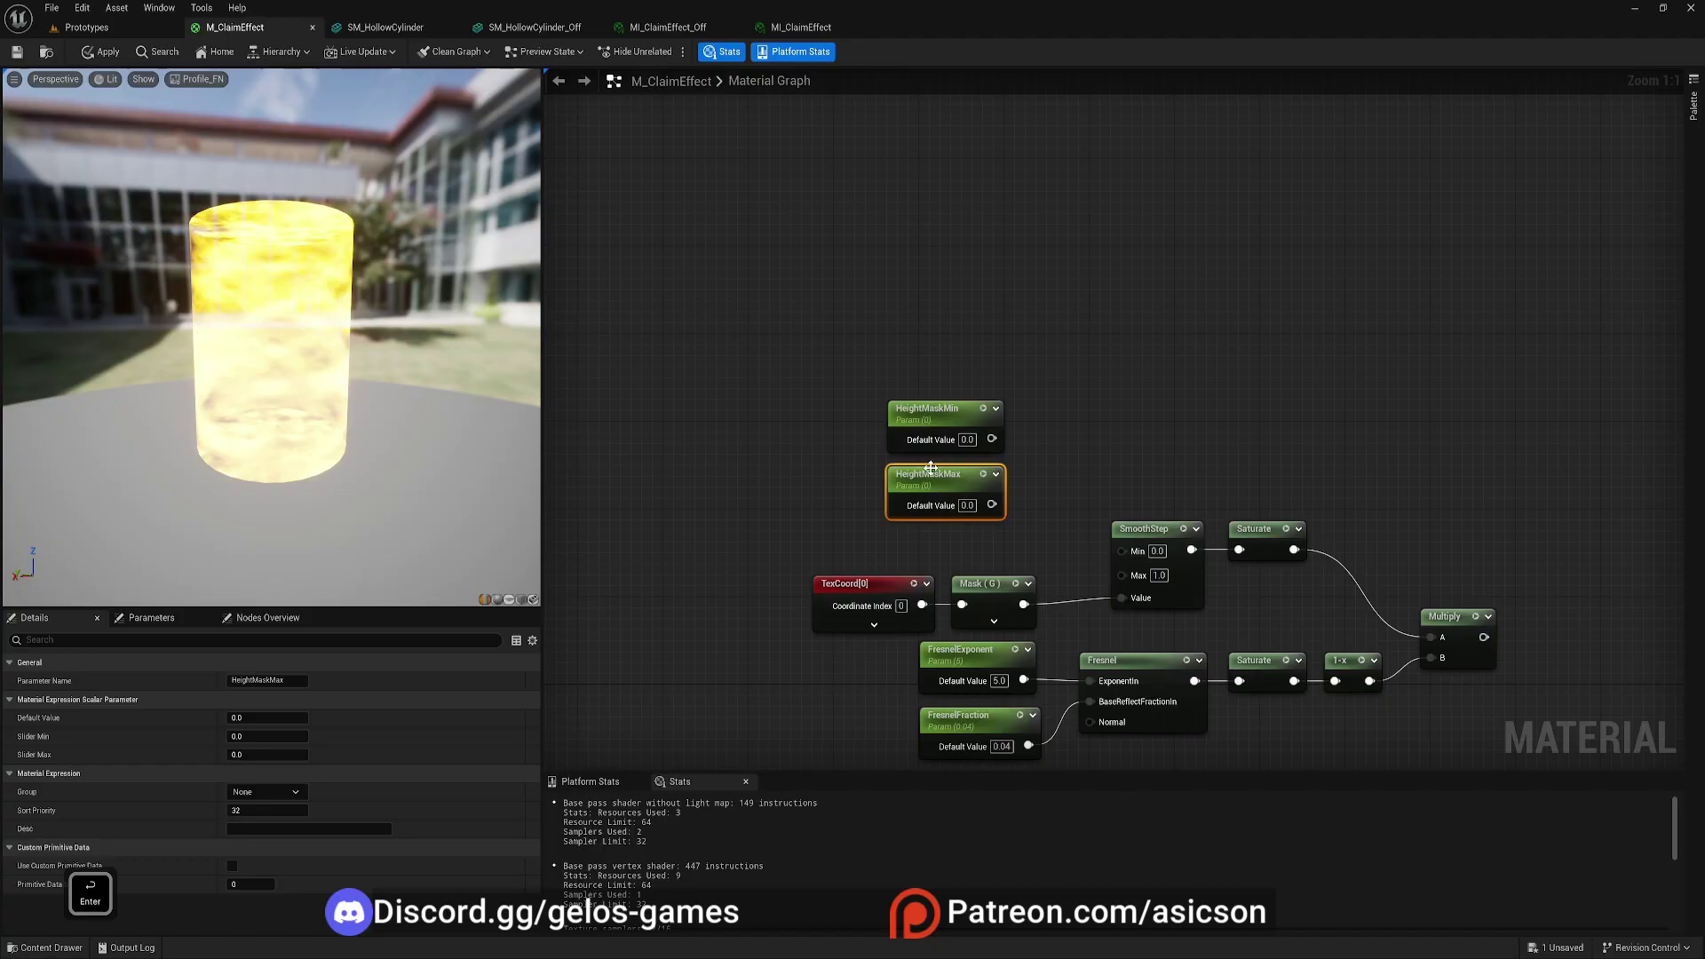
pyautogui.click(967, 506)
pyautogui.write('1')
# - Connect HeightMaskMin and HeightMaskMax to the SmoothStep's Min and Max inputs and align both parameters above the mask node
pyautogui.moveTo(984, 505); pyautogui.dragTo(992, 439)
pyautogui.moveTo(902, 361); pyautogui.dragTo(967, 495)
pyautogui.moveTo(975, 478); pyautogui.dragTo(1007, 520)
pyautogui.click(1173, 451)
pyautogui.moveTo(1179, 453); pyautogui.dragTo(1059, 404, button='right')
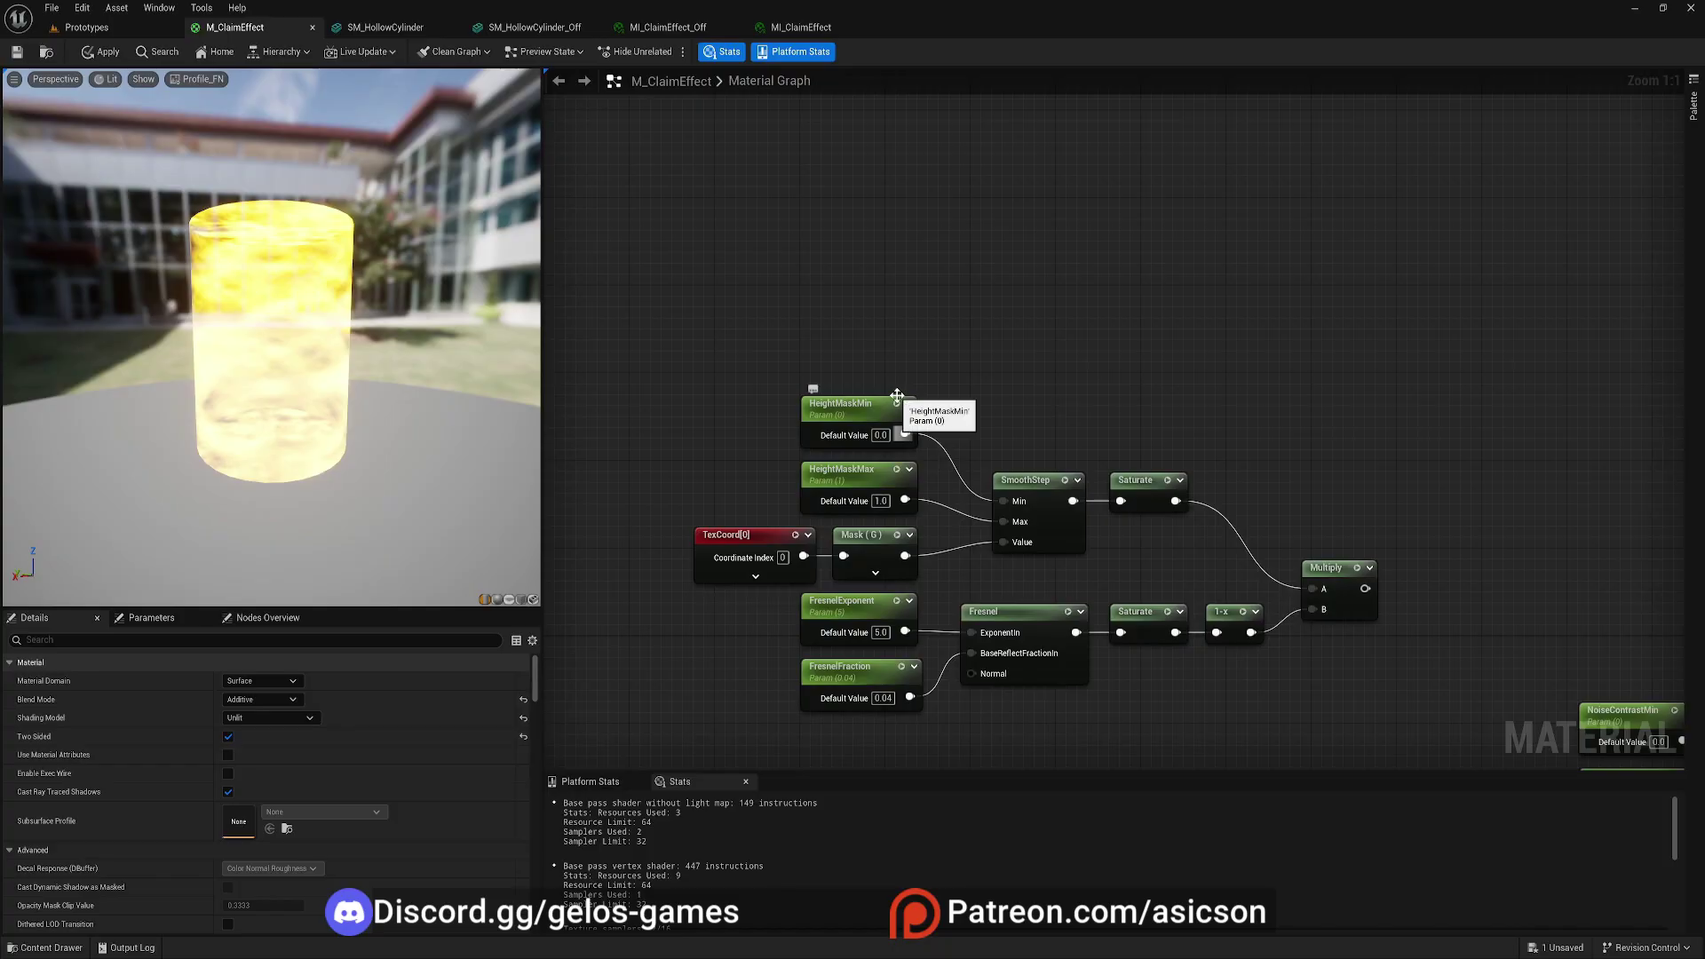
pyautogui.click(1036, 491)
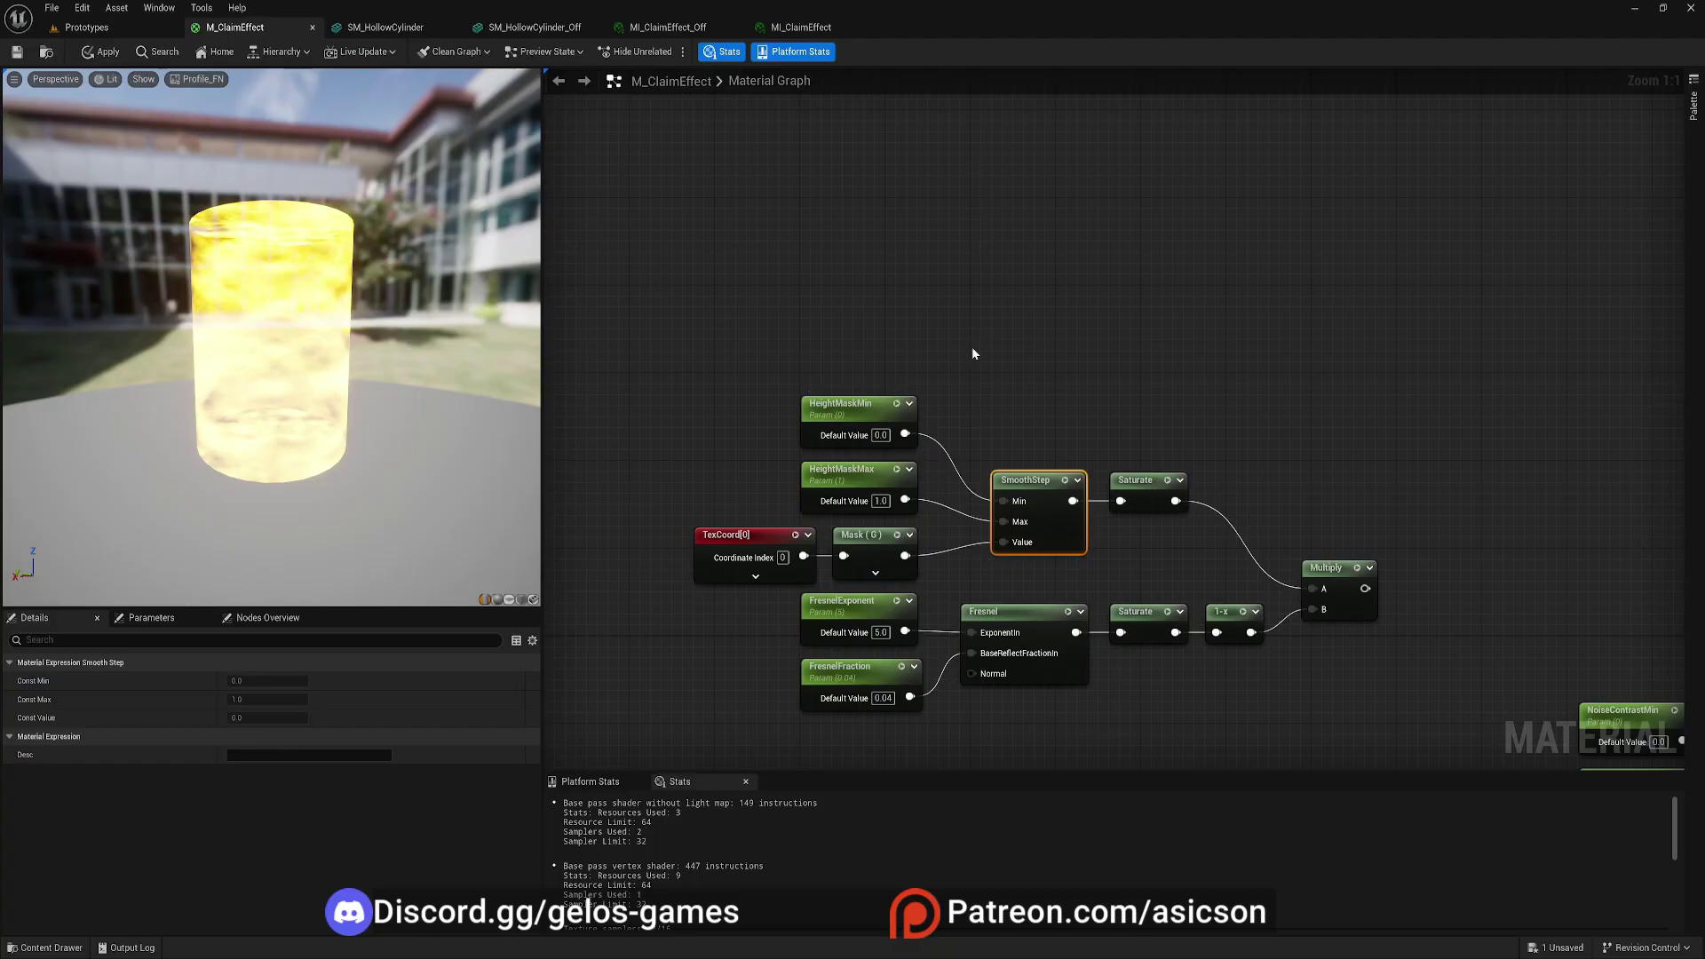
pyautogui.click(865, 479)
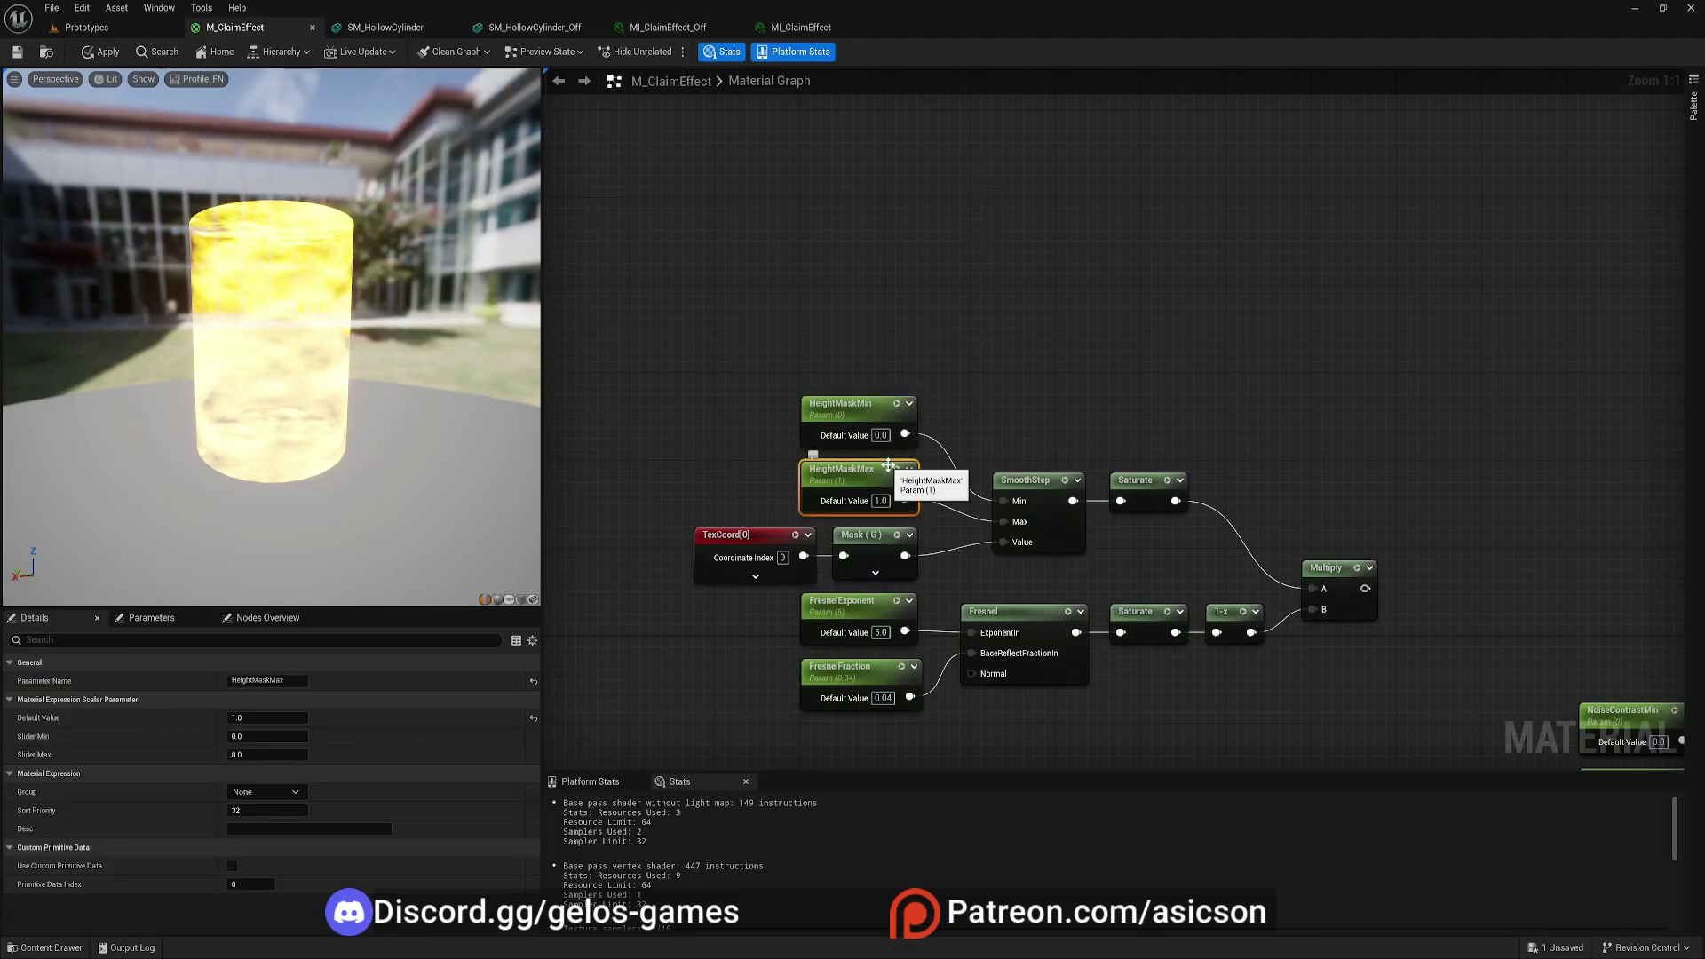
pyautogui.click(869, 472)
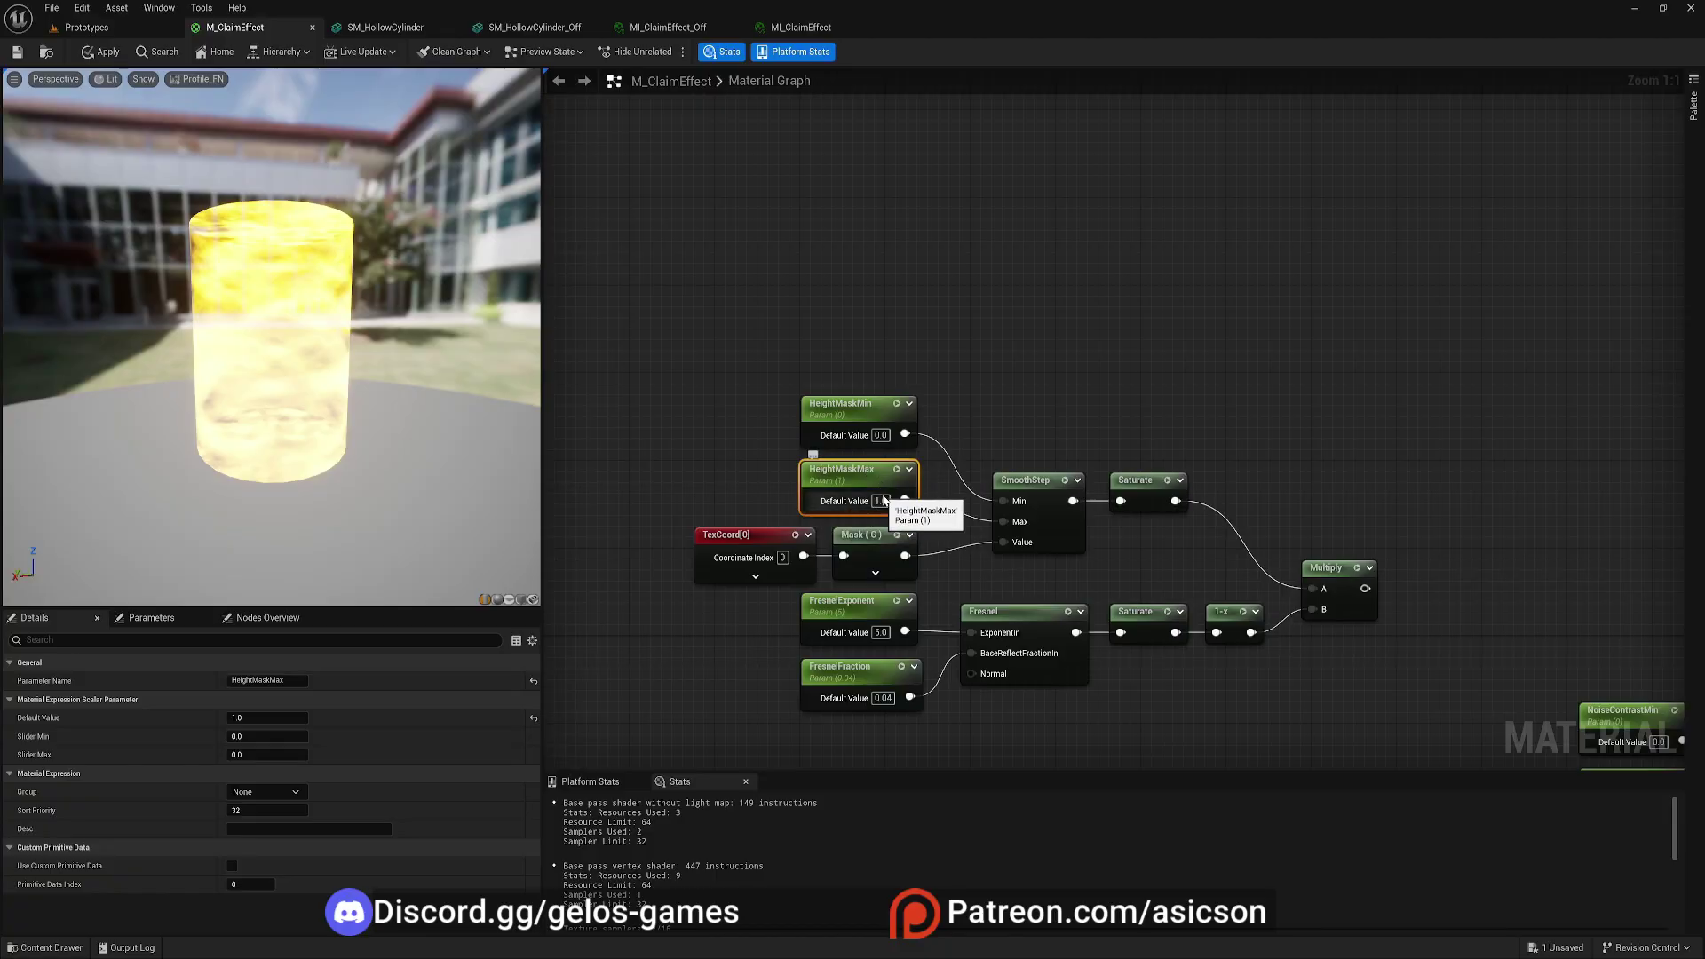
pyautogui.click(859, 410)
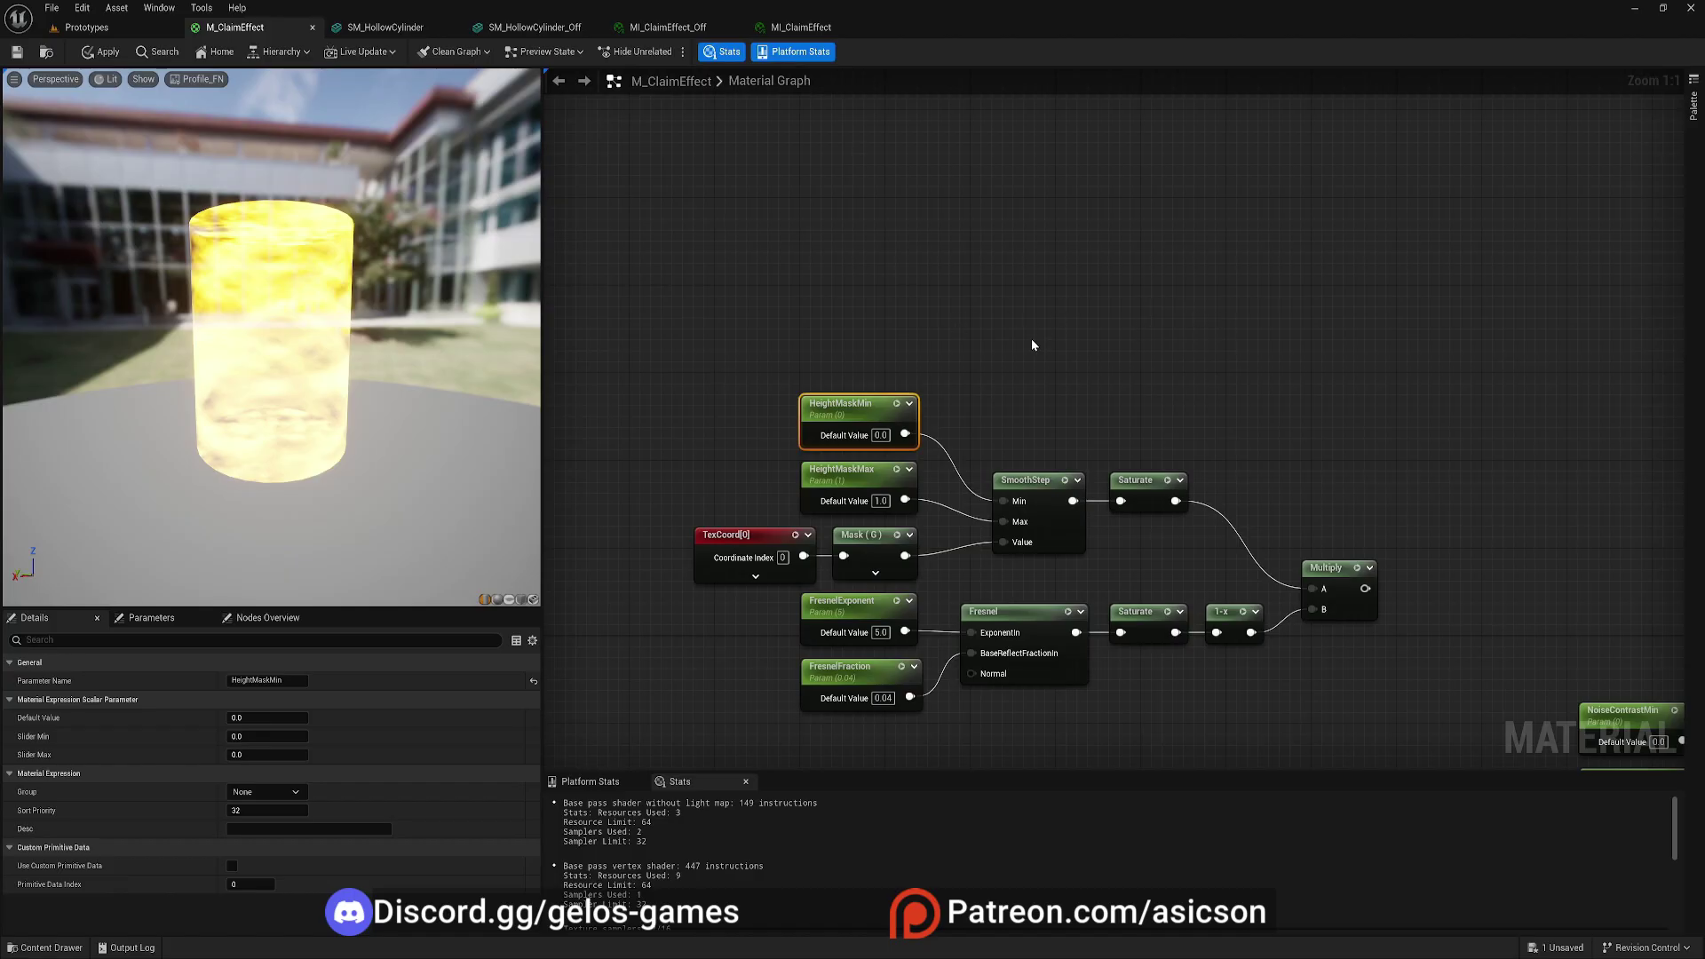
# - Move the whole noise chain, including its SmoothStep and Saturate, away from the opacity Multiply to make room
pyautogui.moveTo(1122, 392); pyautogui.dragTo(936, 336, button='right')
pyautogui.scroll(-2, 936, 335)
pyautogui.moveTo(1078, 354); pyautogui.dragTo(1059, 223, button='right')
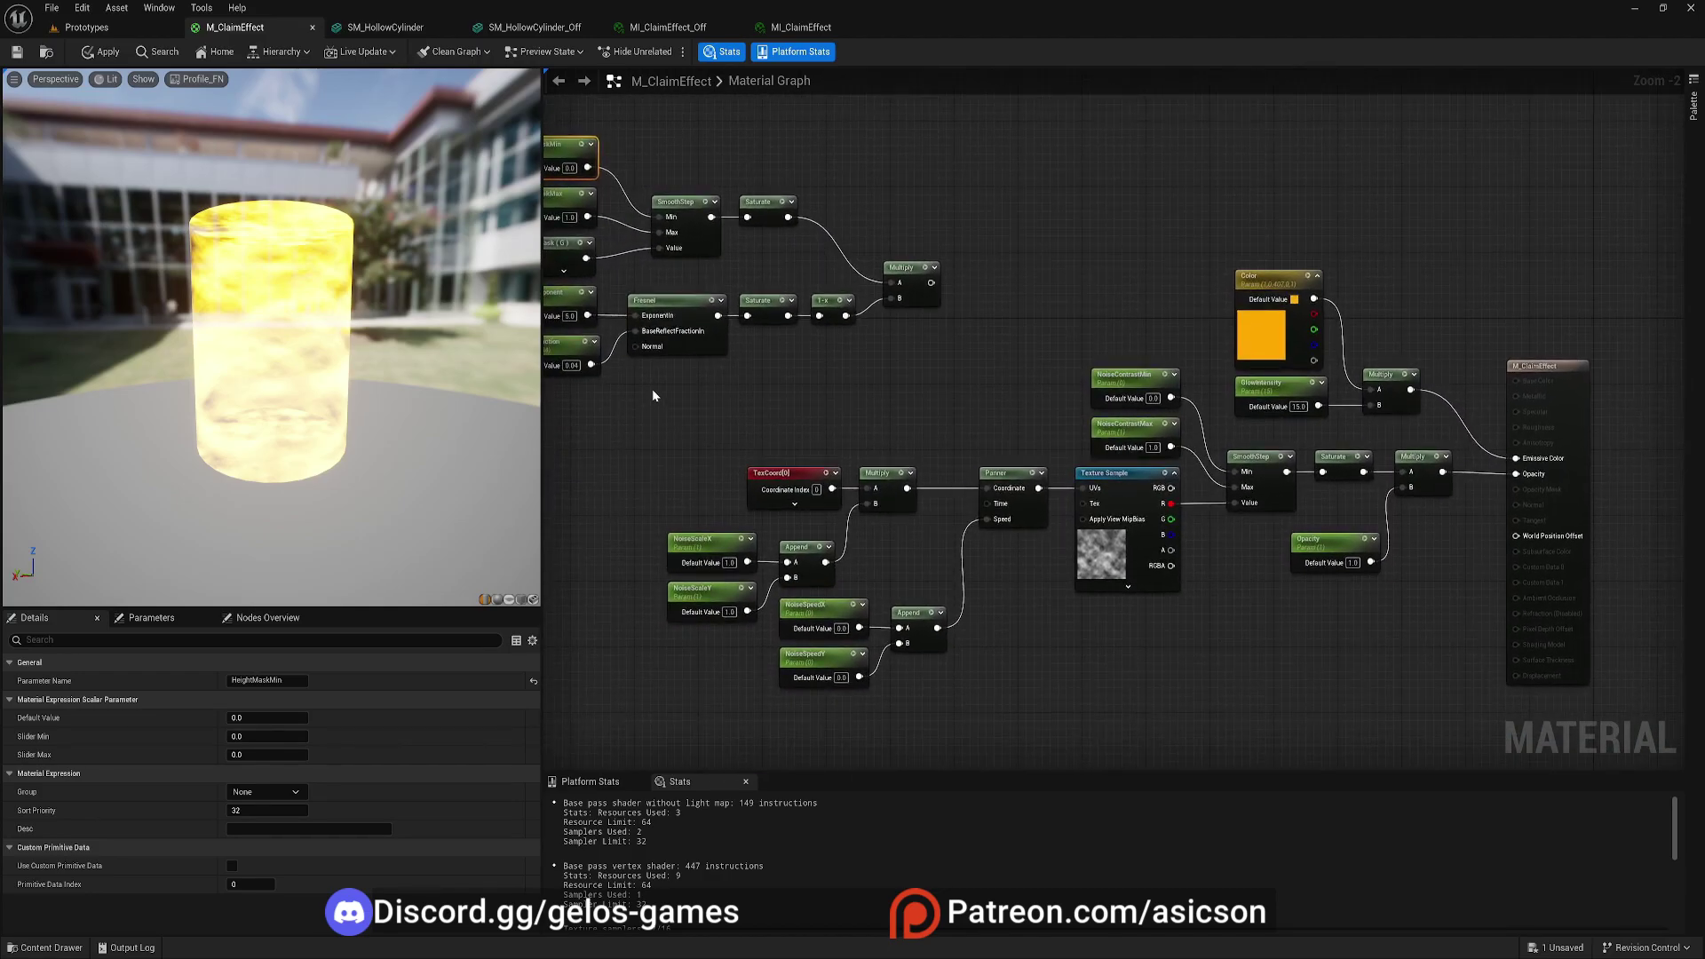
pyautogui.moveTo(655, 395); pyautogui.dragTo(1184, 691)
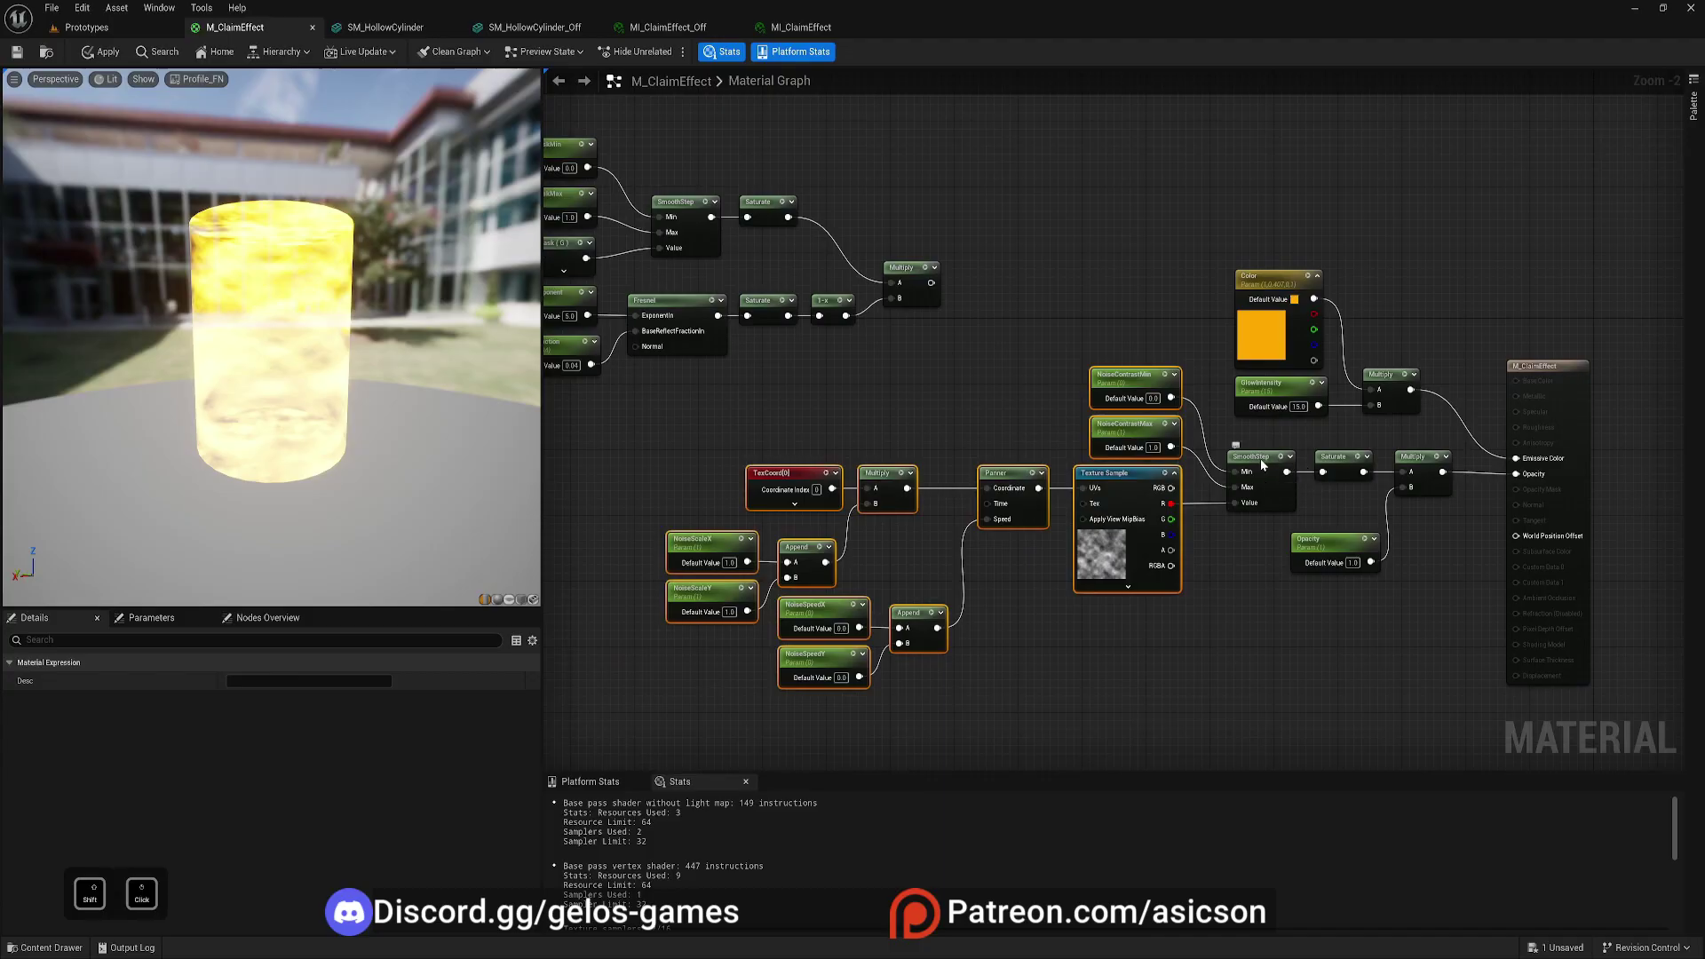
pyautogui.keyDown('shift'); pyautogui.moveTo(1345, 459); pyautogui.dragTo(1176, 517); pyautogui.keyUp('shift')
# - Add a Multiply node with the height-Fresnel mask in A and the noise Saturate in B, feeding the opacity Multiply's A input
pyautogui.click(1241, 480)
pyautogui.scroll(3, 1239, 502)
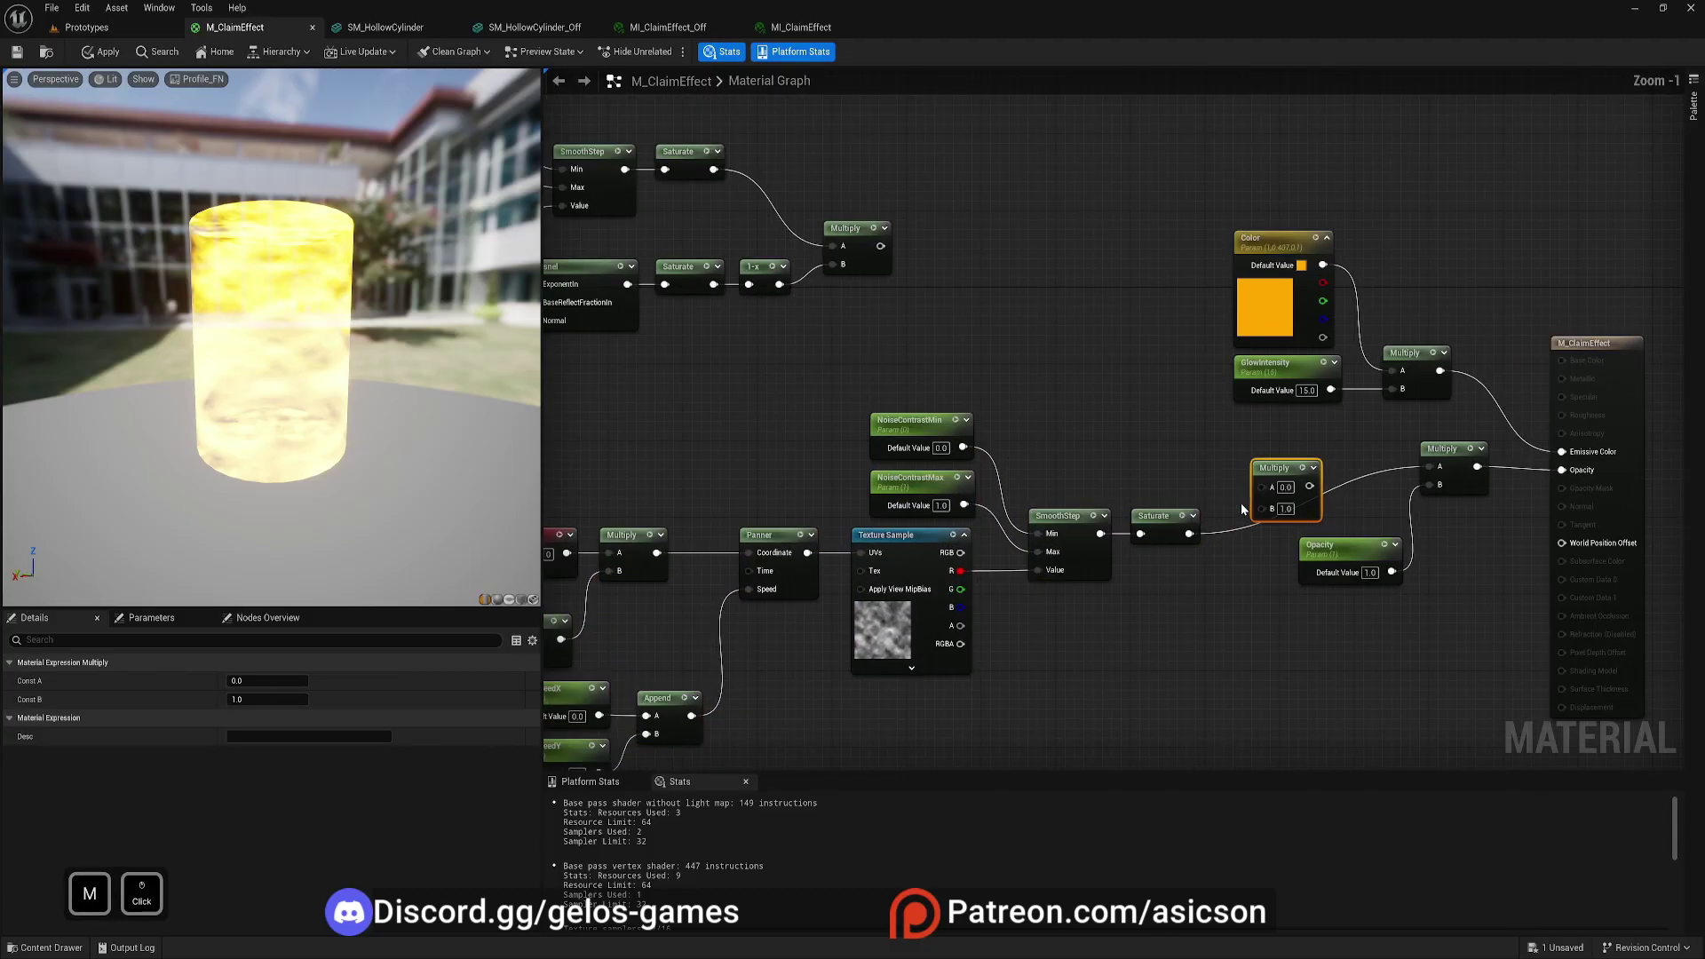
pyautogui.moveTo(1156, 502); pyautogui.dragTo(1073, 531)
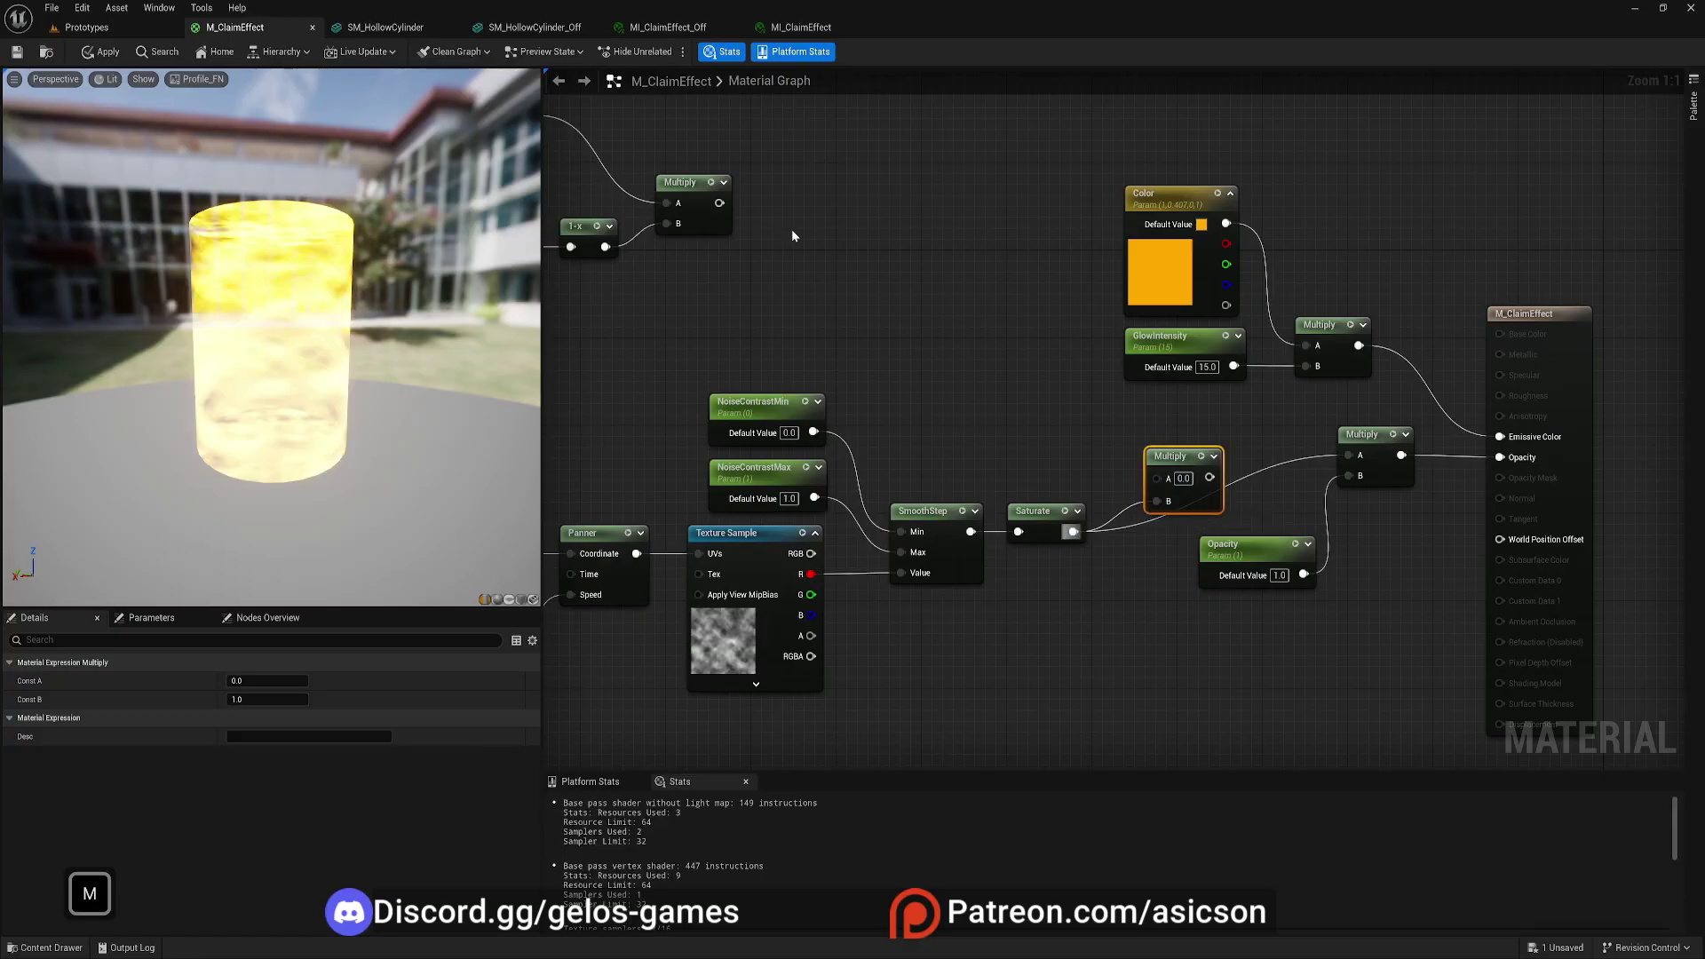
pyautogui.moveTo(716, 211); pyautogui.dragTo(1356, 460)
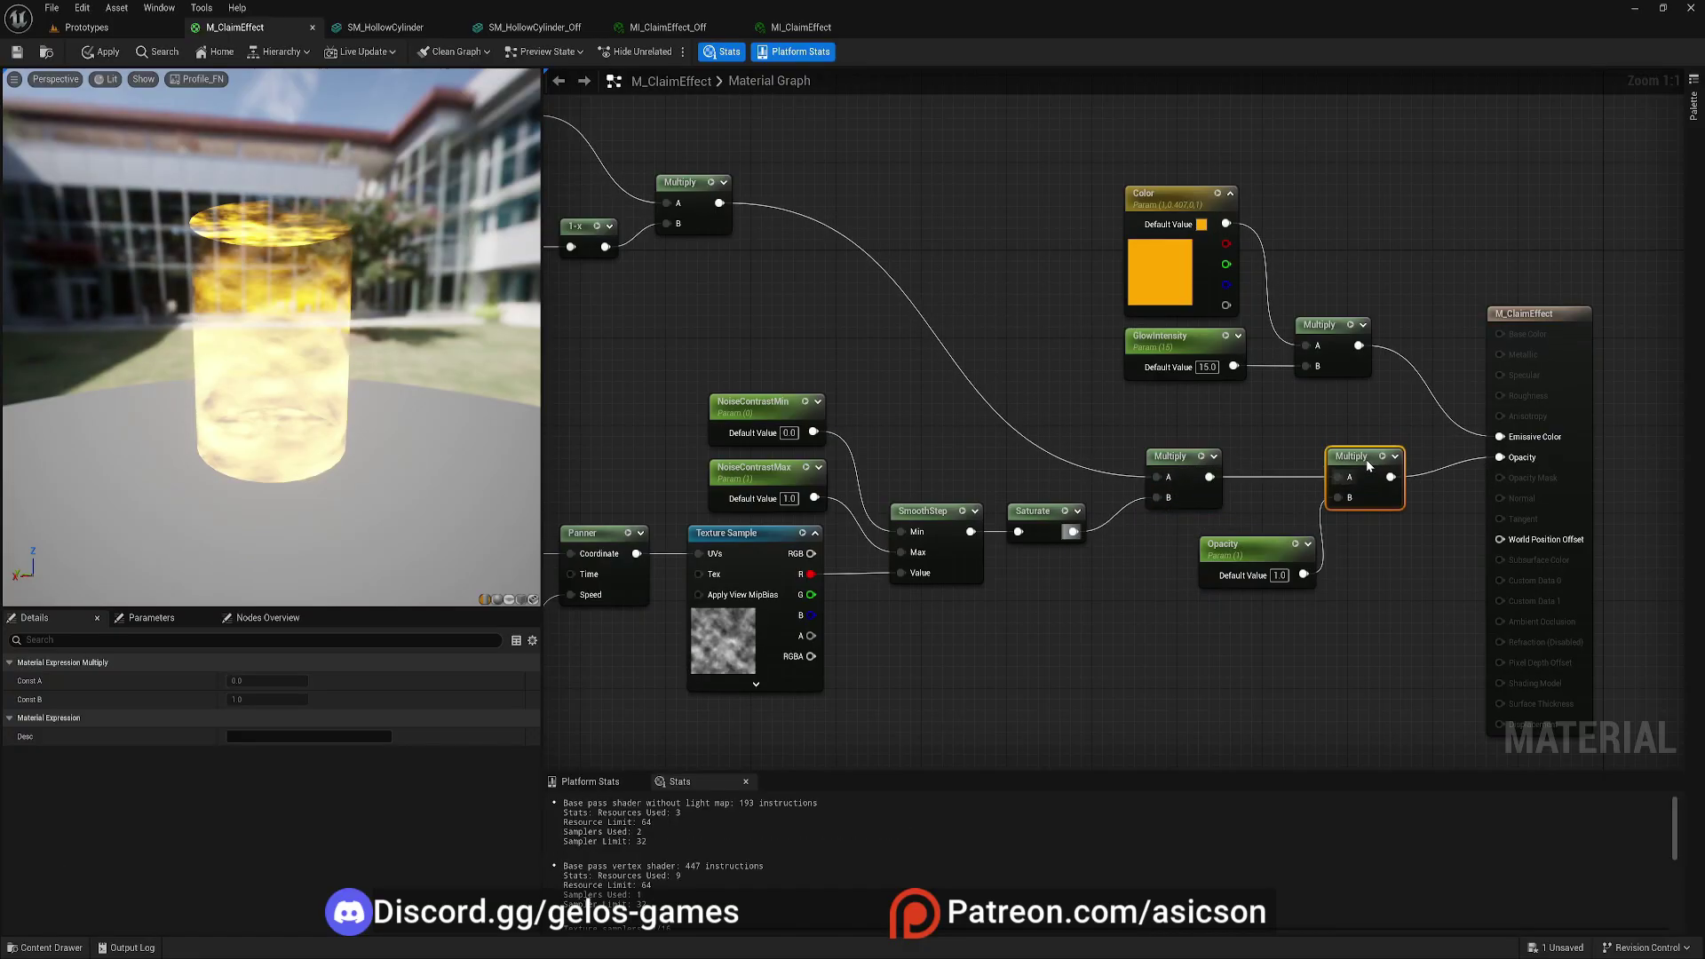
# - Tidy the Opacity parameter, the Multiply nodes, the color and glow nodes and the material output into a compact layout
pyautogui.moveTo(1277, 562); pyautogui.dragTo(1192, 548)
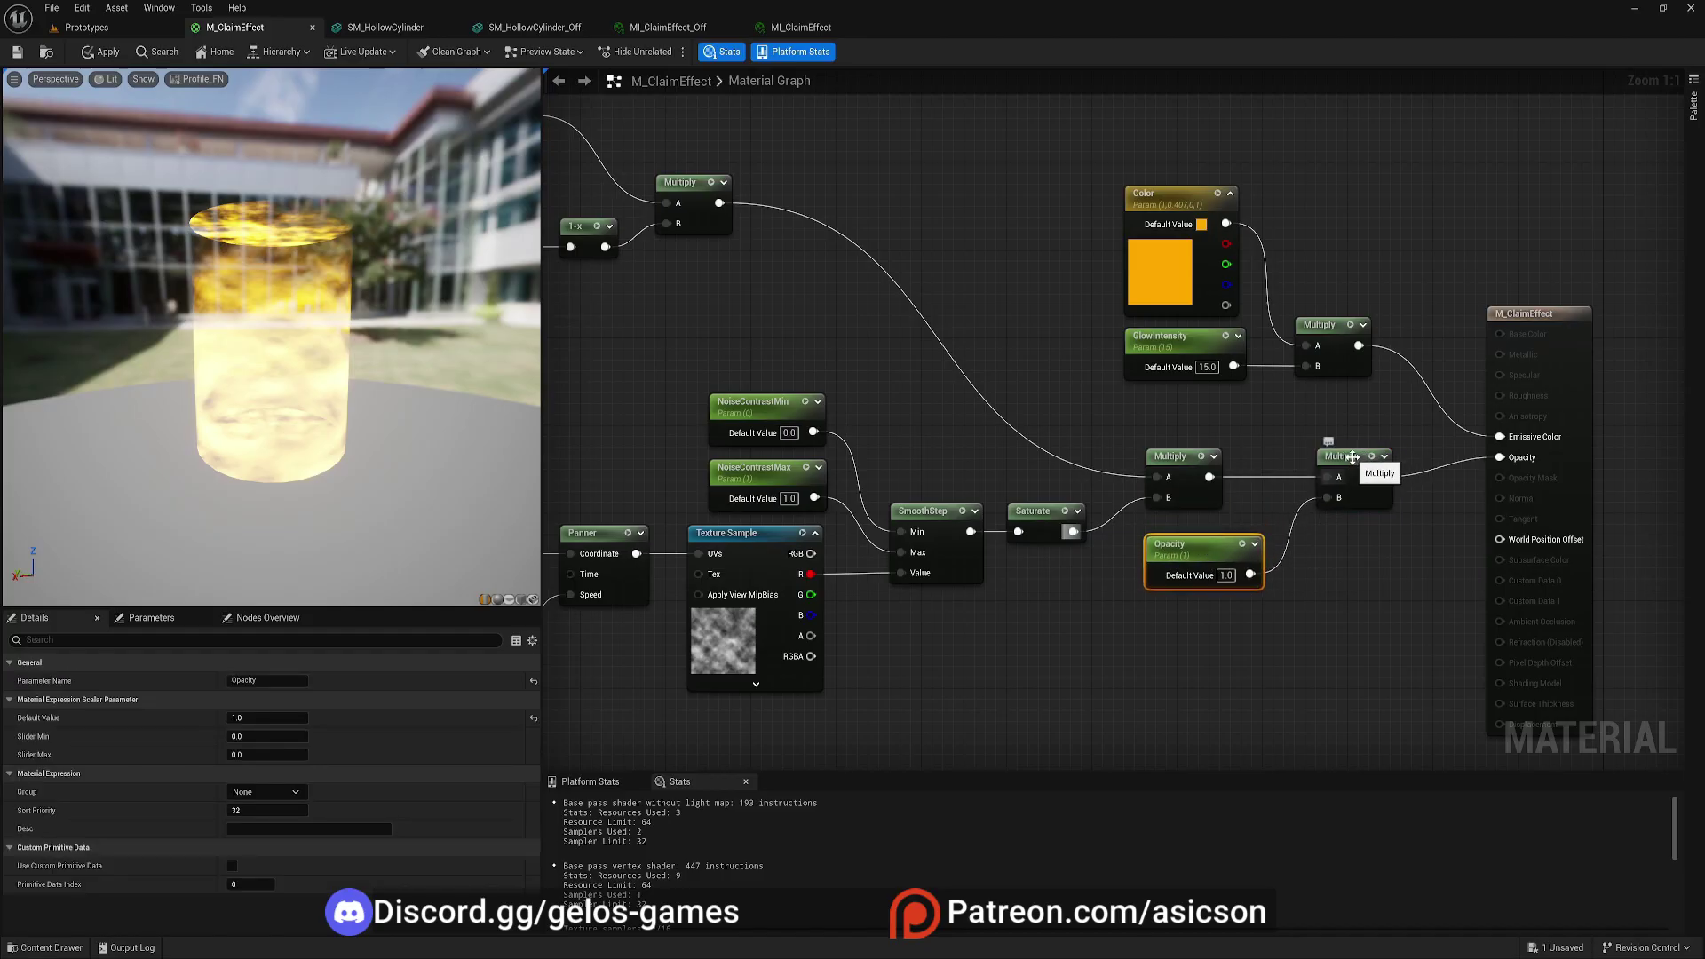
pyautogui.moveTo(1352, 457); pyautogui.dragTo(1321, 465)
pyautogui.moveTo(1569, 318); pyautogui.dragTo(1515, 340)
pyautogui.moveTo(1158, 415); pyautogui.dragTo(1368, 243)
pyautogui.moveTo(1331, 327); pyautogui.dragTo(1310, 363)
# - Move the complete height mask and Fresnel group closer to the noise chain
pyautogui.click(1342, 222)
pyautogui.moveTo(1342, 222); pyautogui.dragTo(1599, 303, button='right')
pyautogui.scroll(-2, 1223, 250)
pyautogui.moveTo(1223, 250); pyautogui.dragTo(1266, 293, button='right')
pyautogui.moveTo(674, 424); pyautogui.dragTo(1171, 165)
pyautogui.moveTo(1162, 335); pyautogui.dragTo(1230, 417)
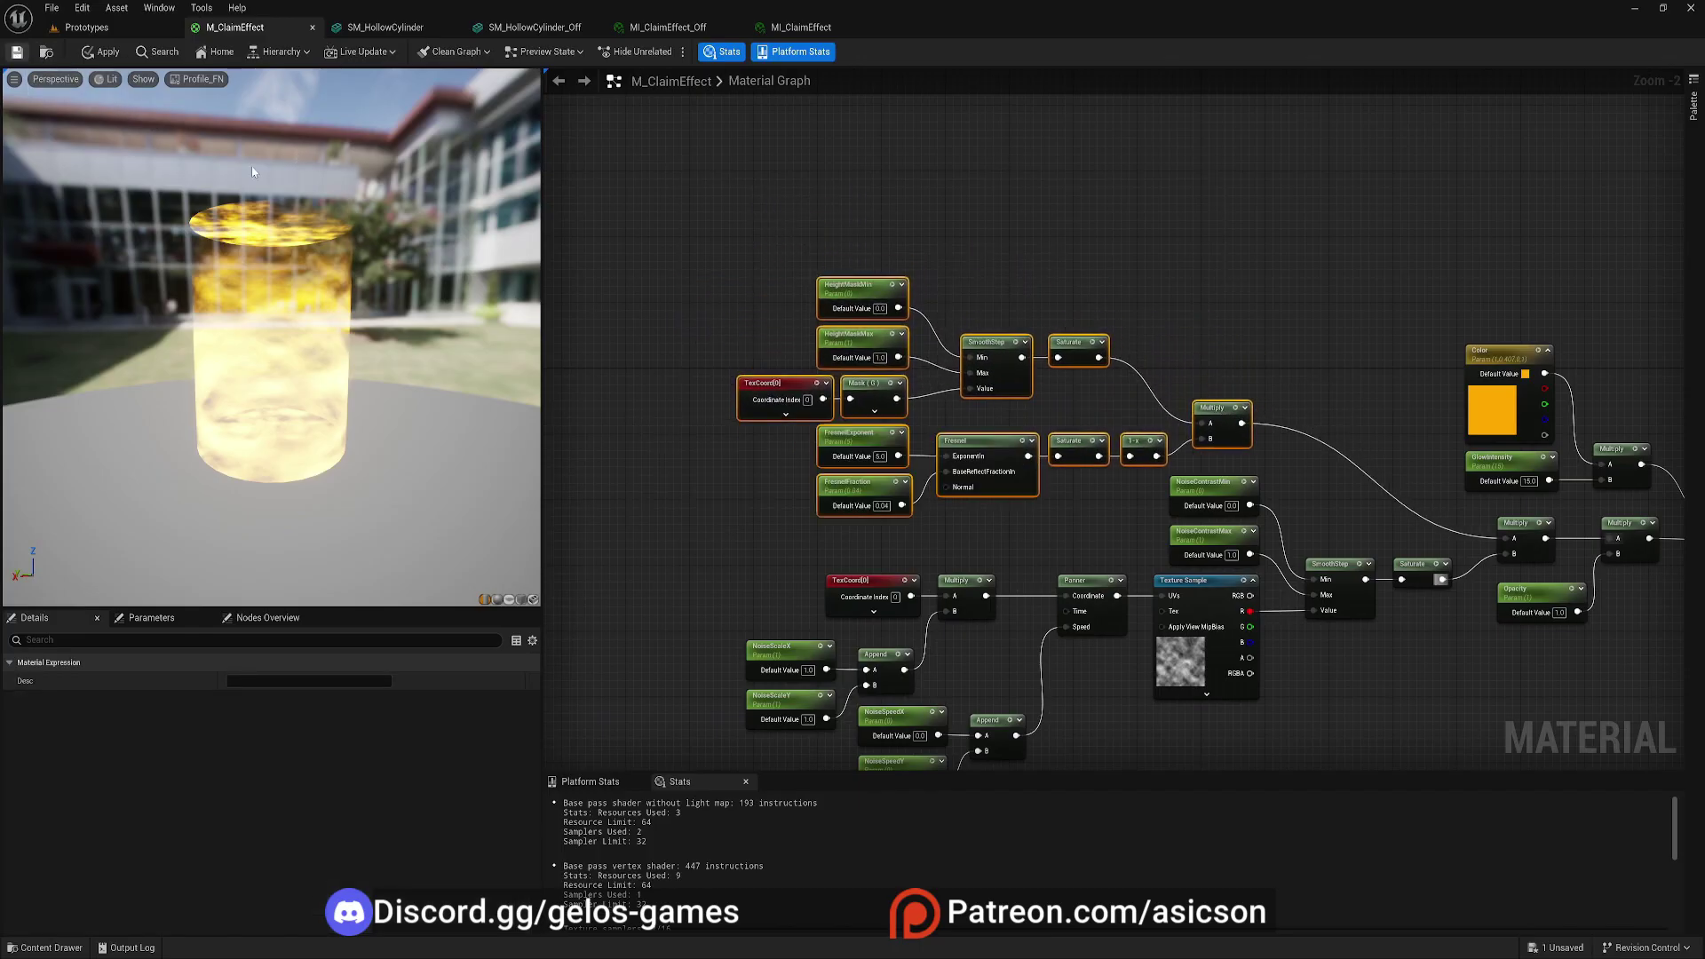
# - Switch to the Prototypes level, close the cylinder mesh and MI_ClaimEffect_Off editors, and undock MI_ClaimEffect as an enlarged floating window
pyautogui.click(86, 26)
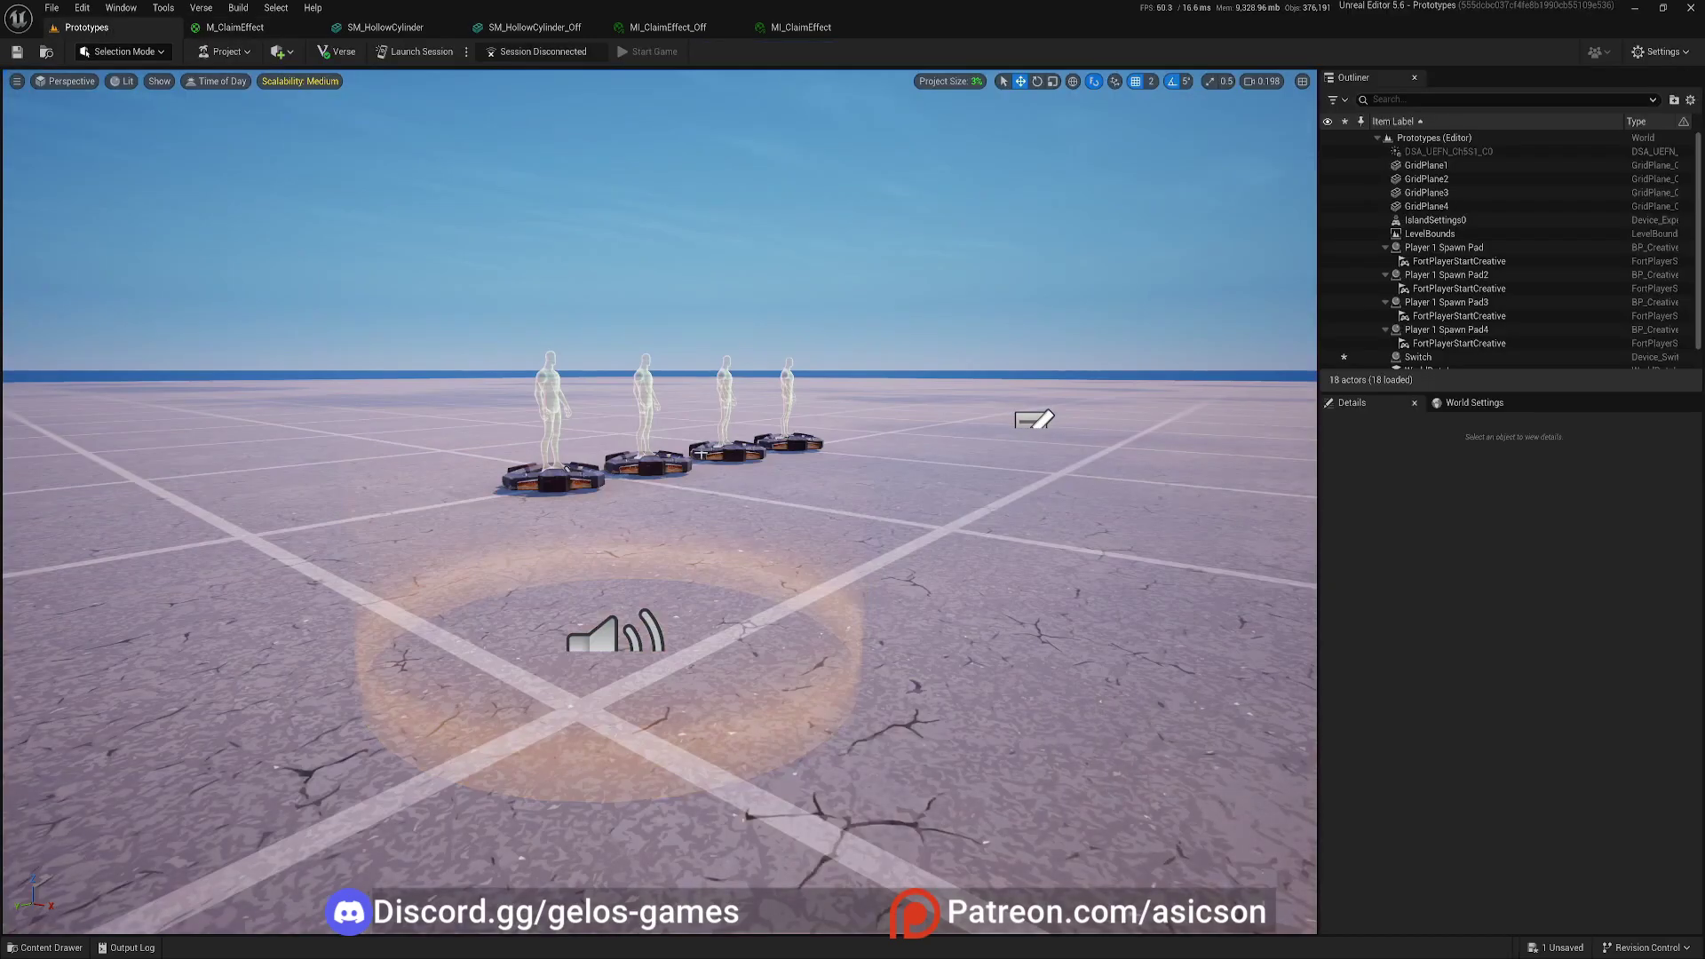
pyautogui.press('a')
pyautogui.press('e')
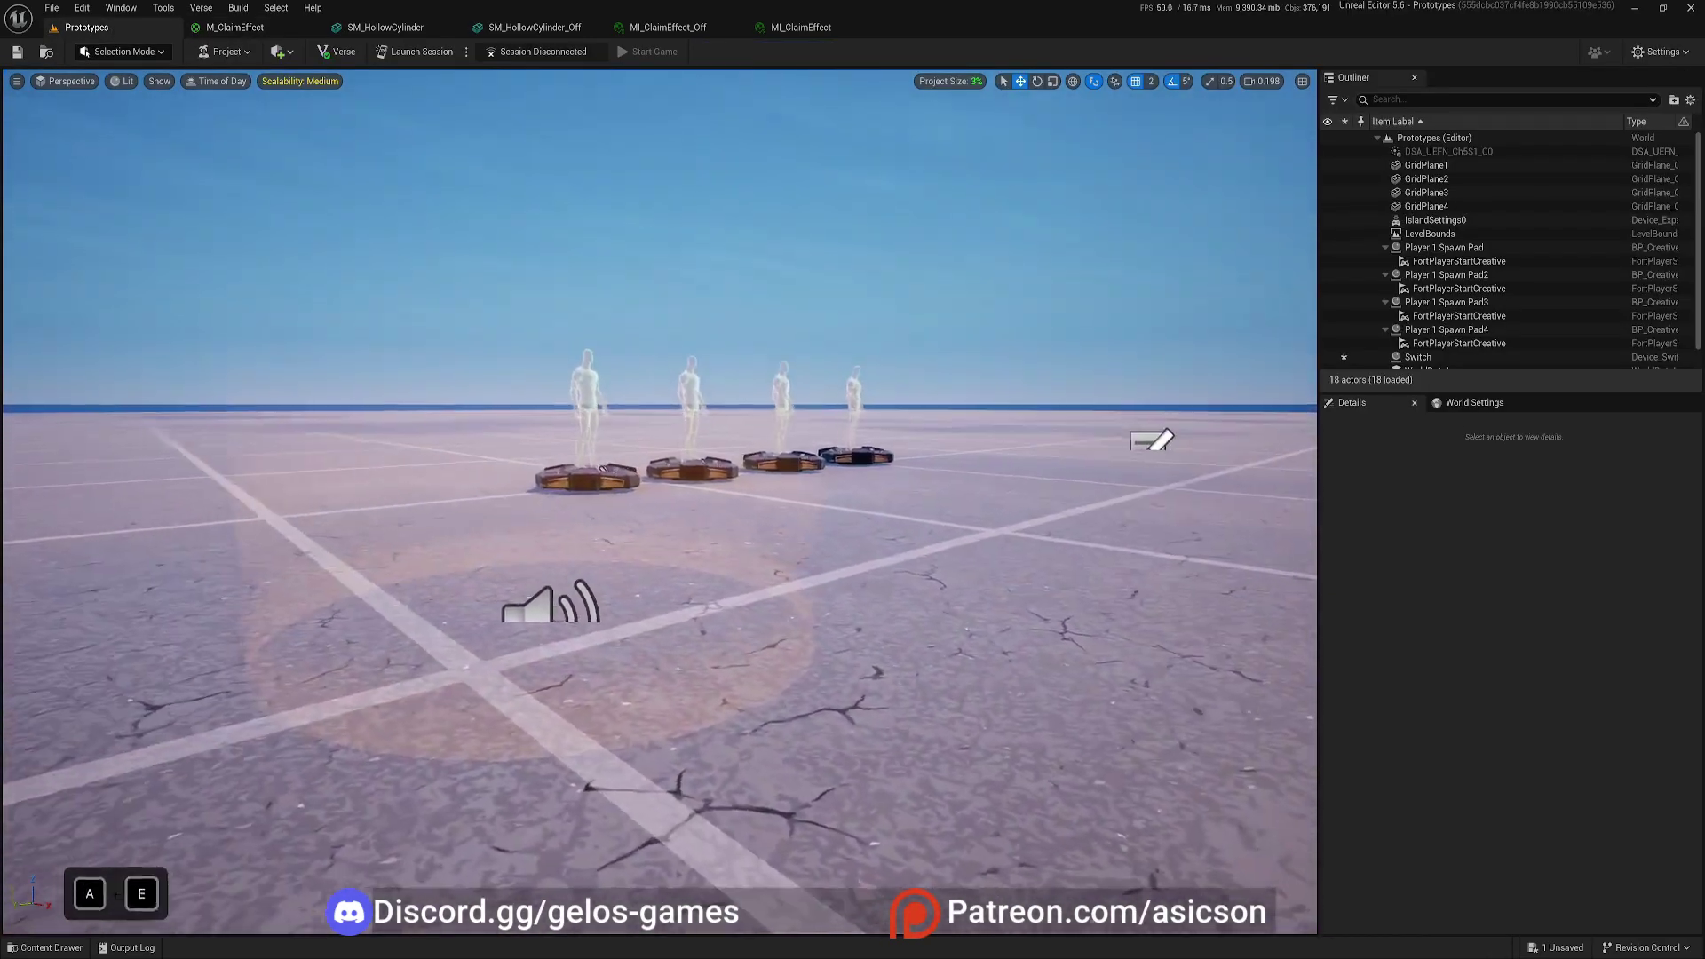
pyautogui.press('s')
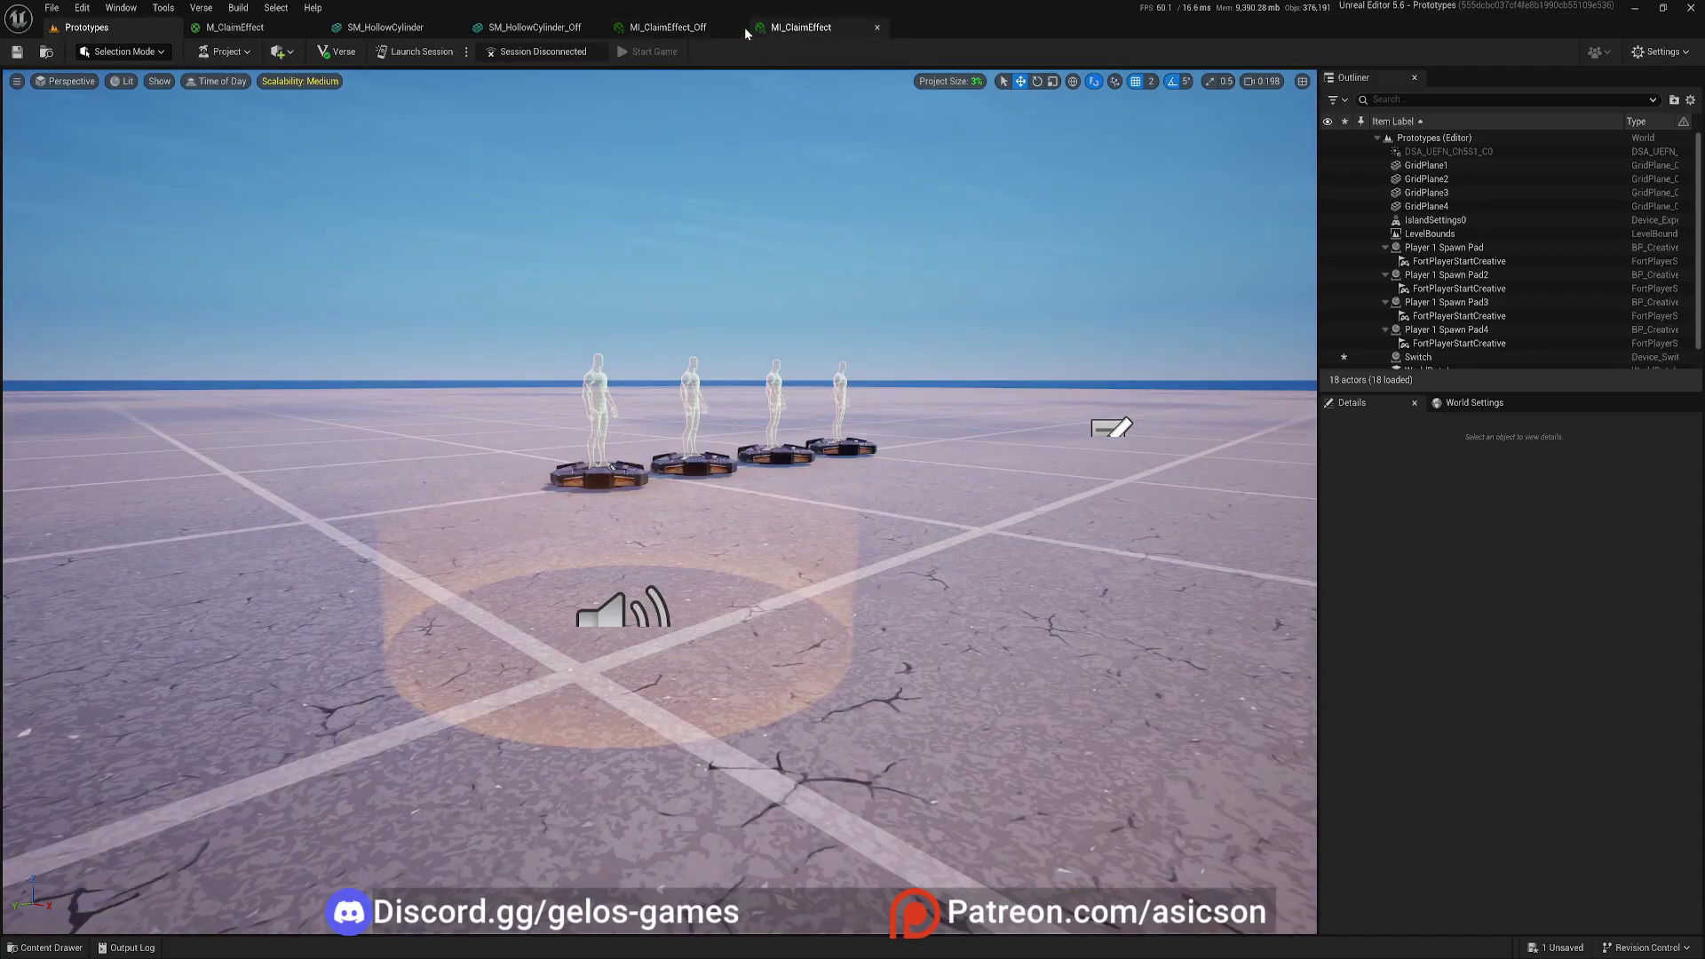
pyautogui.click(736, 28)
pyautogui.click(595, 28)
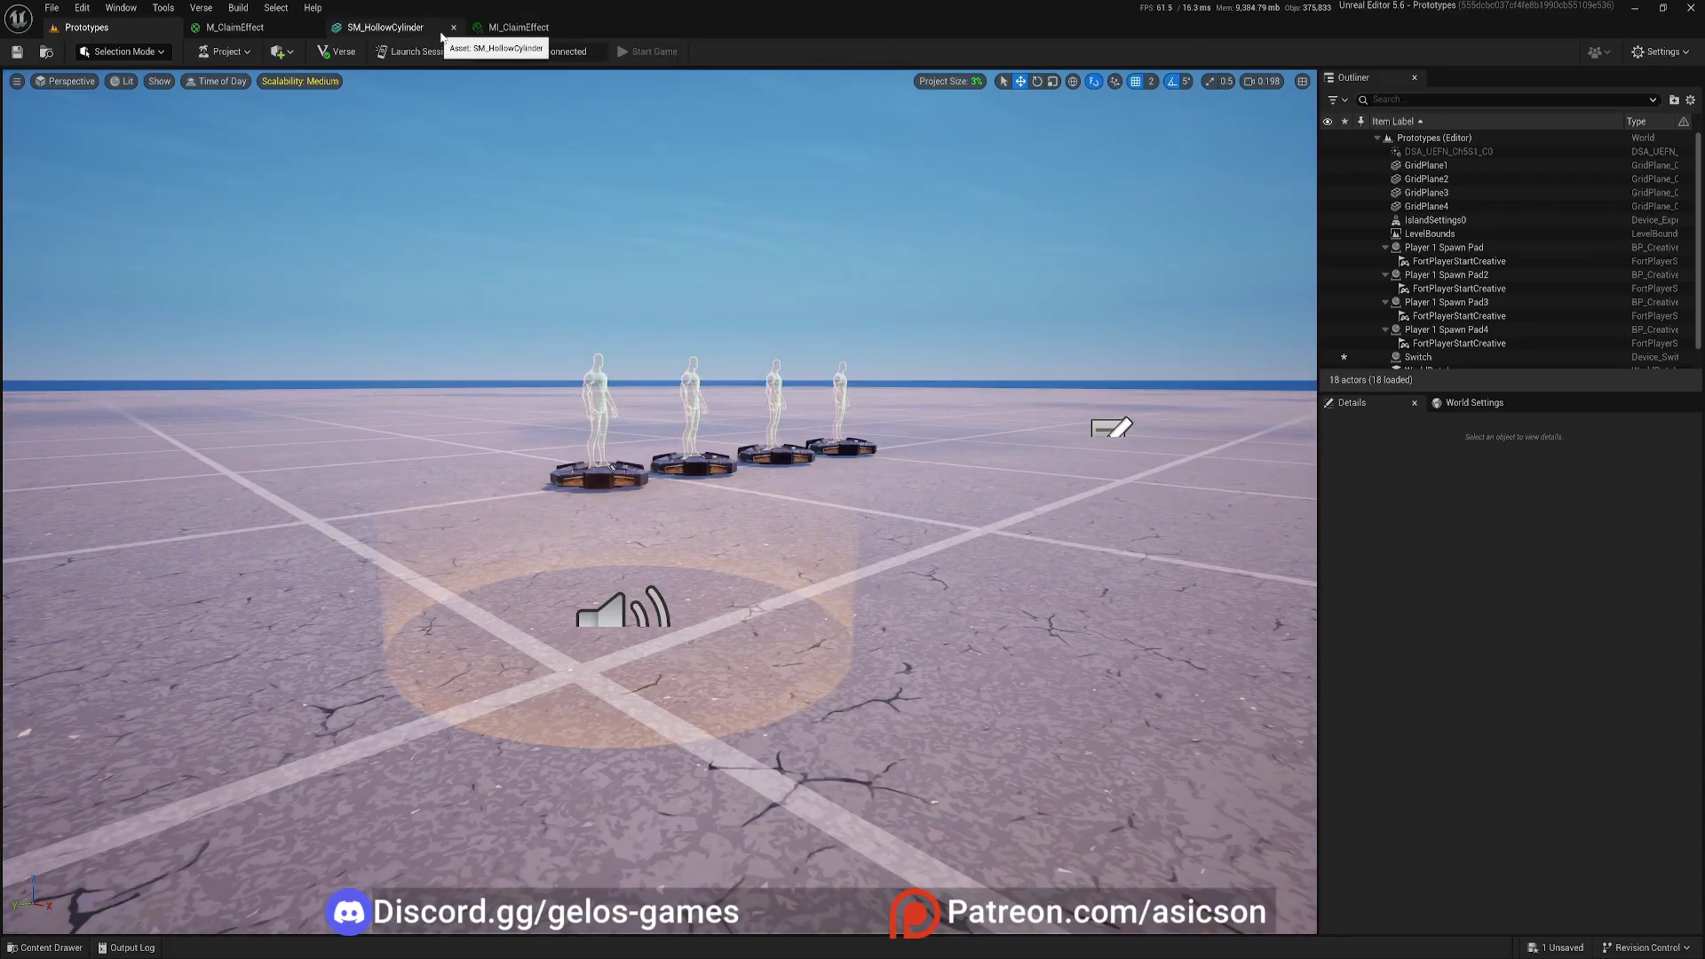
pyautogui.moveTo(372, 34); pyautogui.dragTo(1012, 384)
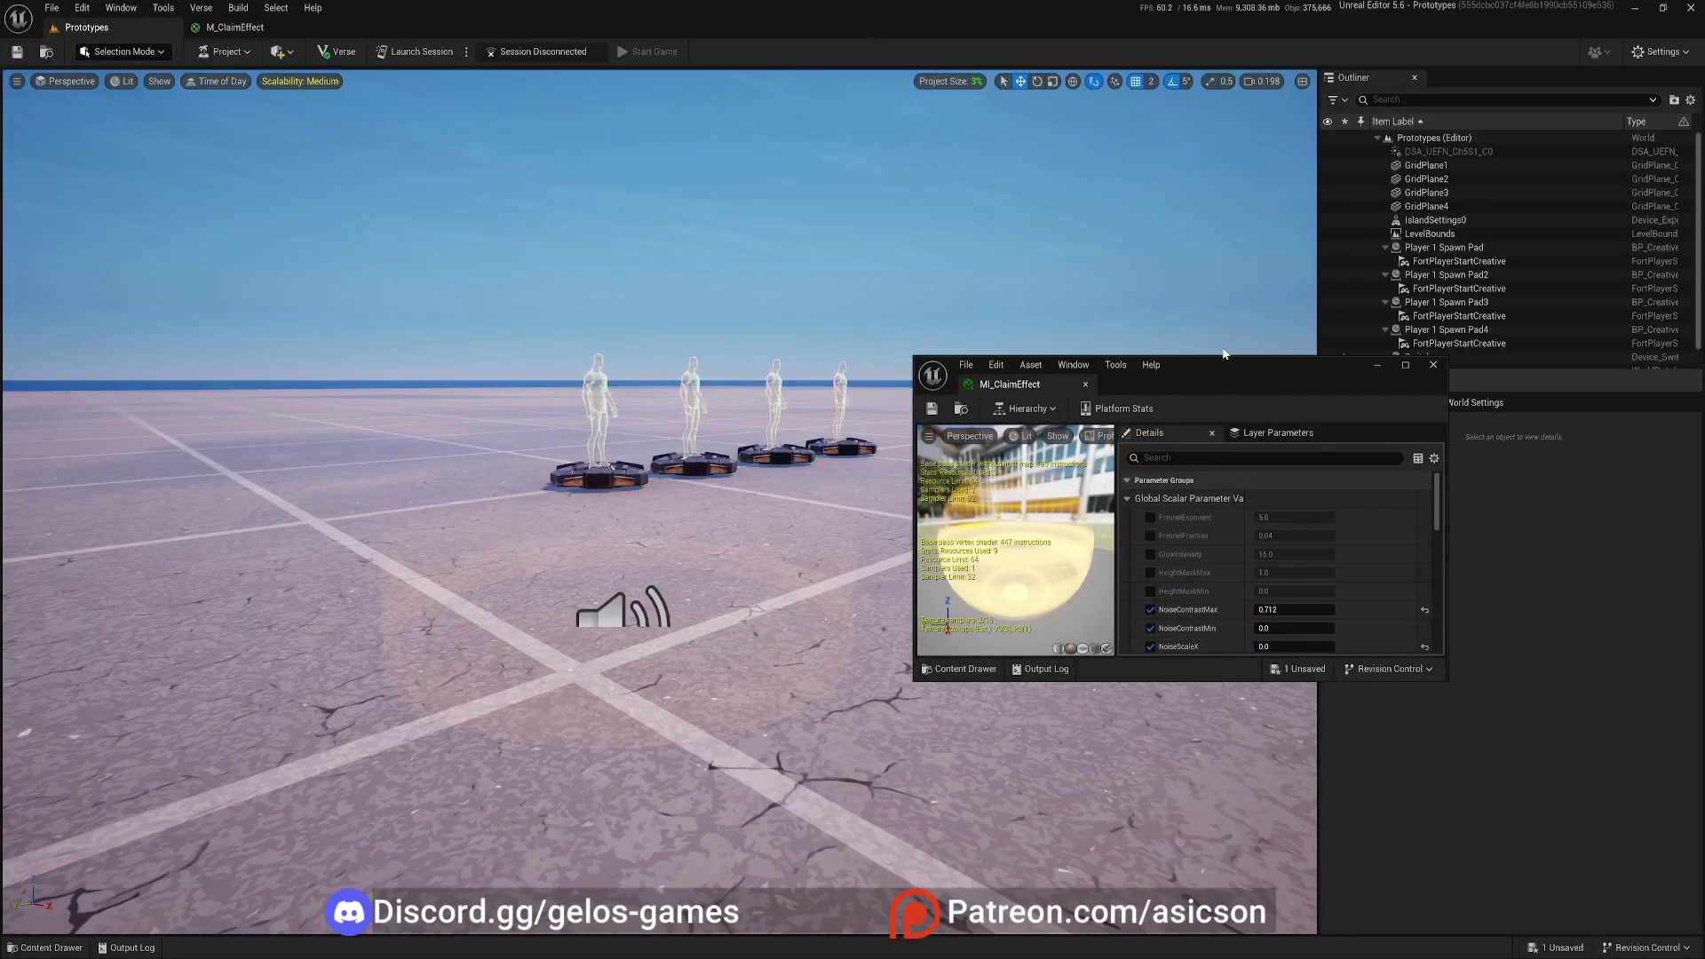
pyautogui.moveTo(1223, 356); pyautogui.dragTo(1223, 152)
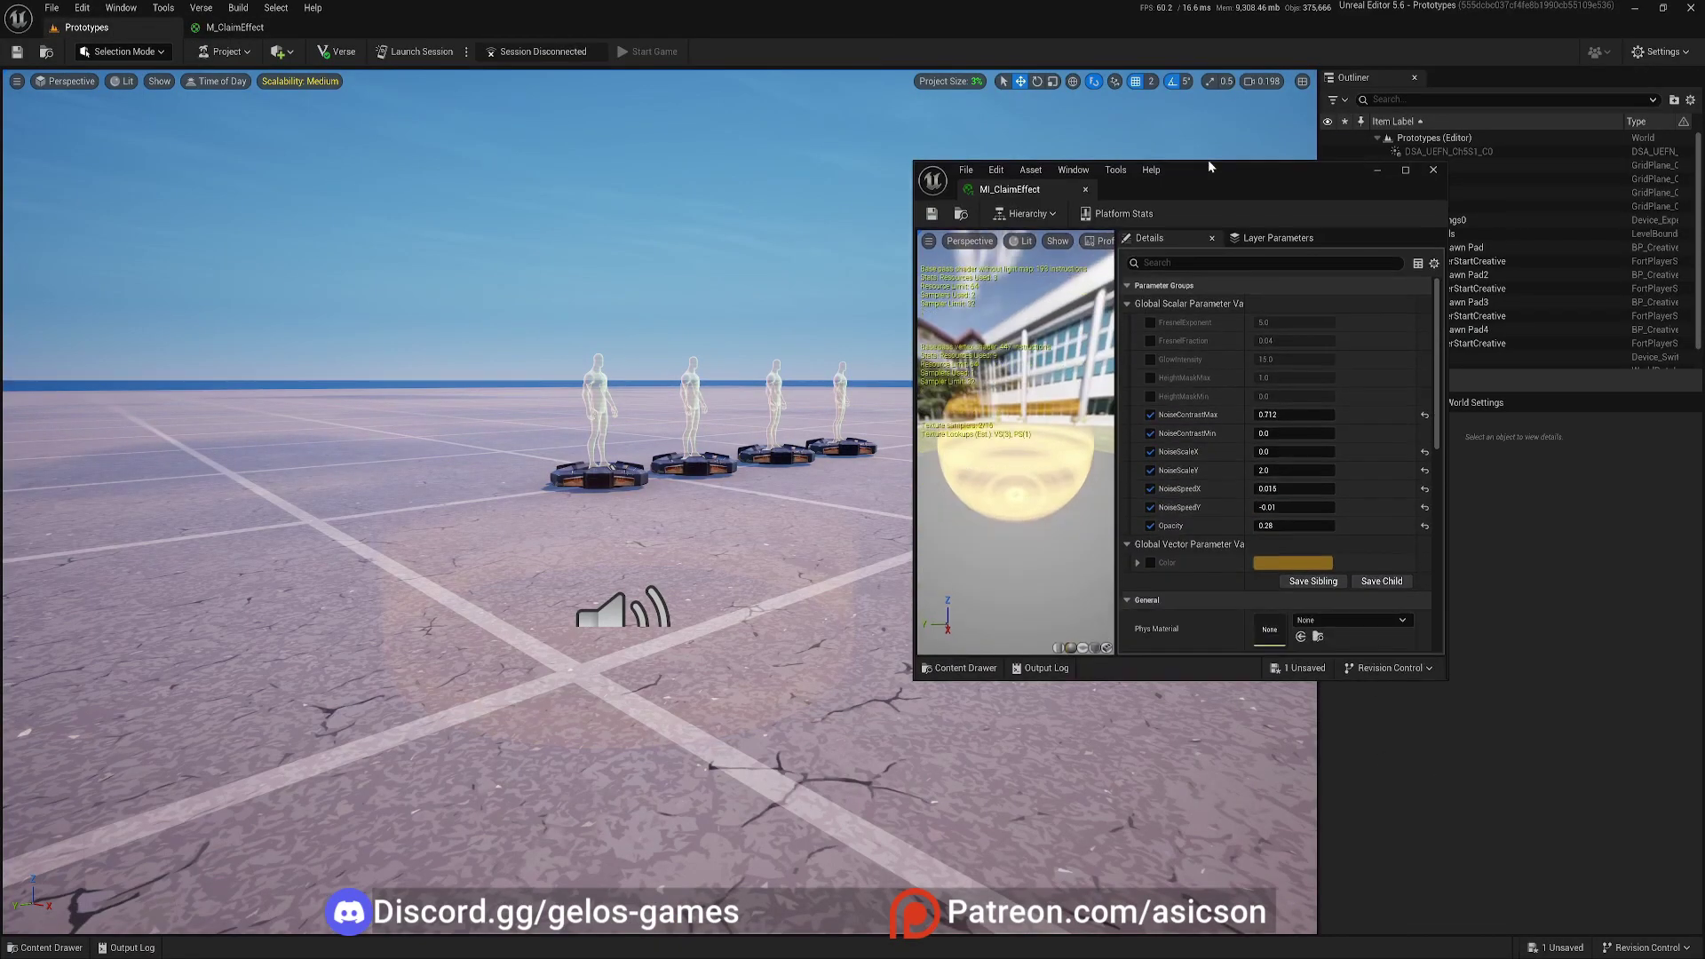
# - Enable the FresnelExponent, FresnelFraction, GlowIntensity, HeightMaskMax and HeightMaskMin overrides in MI_ClaimEffect
pyautogui.click(1151, 313)
pyautogui.click(1150, 331)
pyautogui.click(1151, 350)
pyautogui.click(1150, 368)
pyautogui.click(1151, 387)
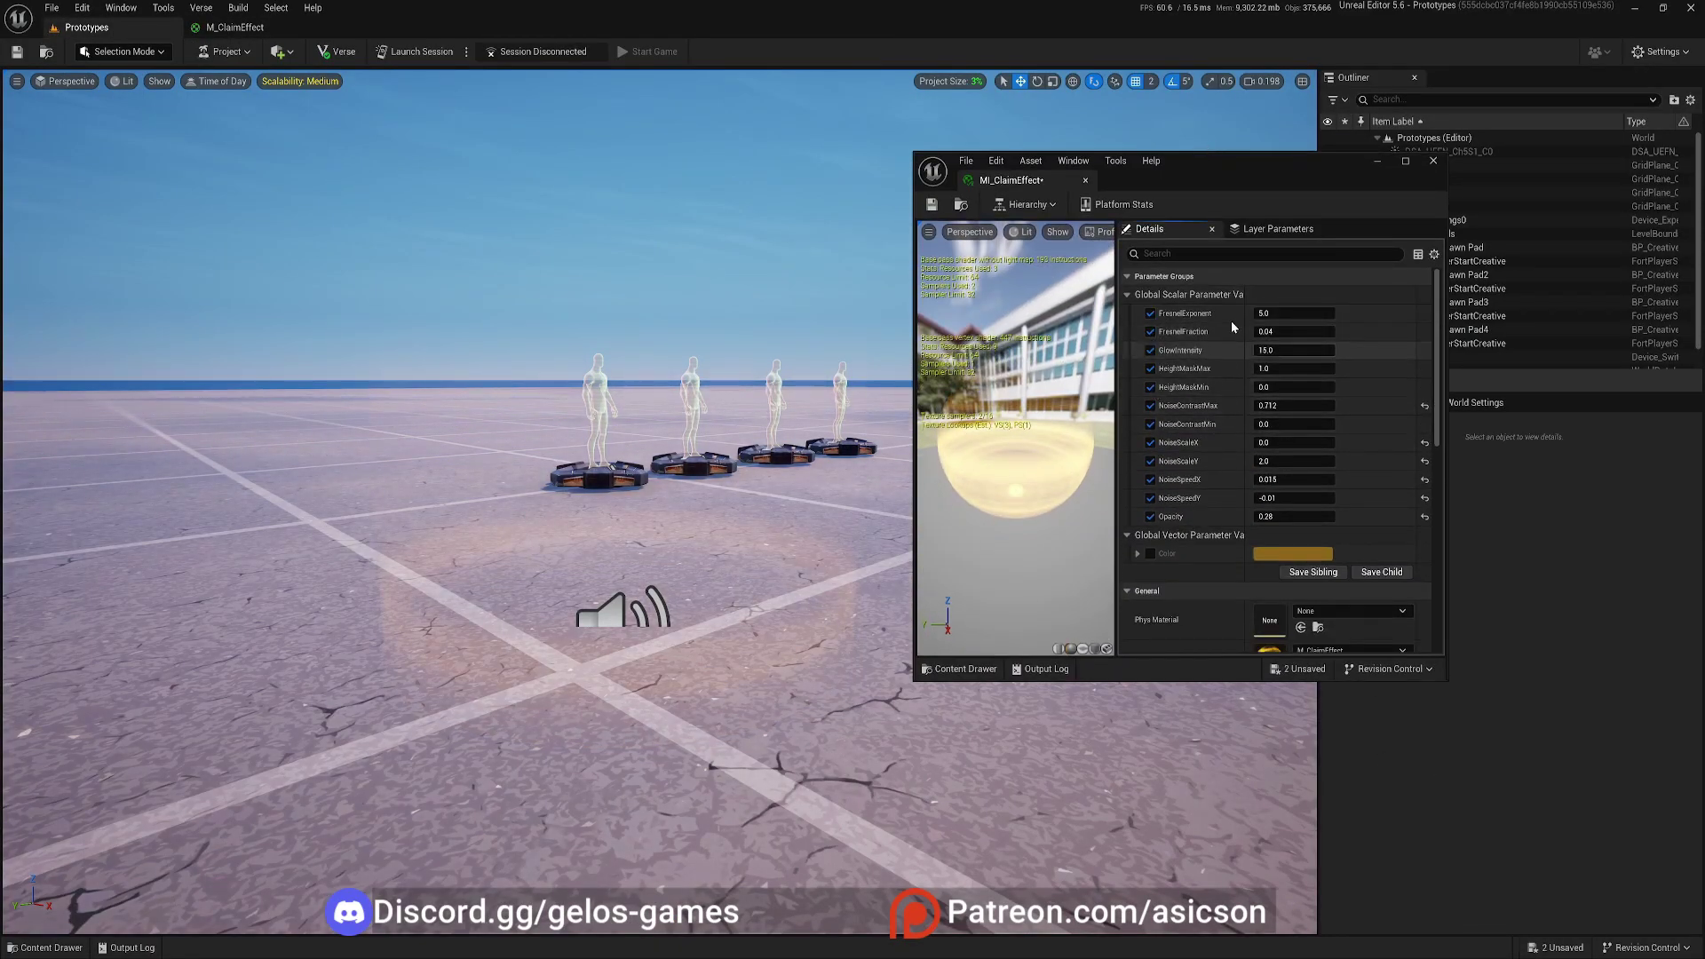
# - Try different height mask limits in MI_ClaimEffect, settling on 0 for HeightMaskMin and 0.2 for HeightMaskMax
pyautogui.moveTo(1279, 387)
pyautogui.mouseDown()
pyautogui.moveTo(1239, 387)
pyautogui.moveTo(1259, 388)
pyautogui.mouseUp()
pyautogui.moveTo(1292, 369)
pyautogui.mouseDown()
pyautogui.moveTo(1248, 368)
pyautogui.moveTo(1310, 369)
pyautogui.moveTo(1285, 369)
pyautogui.mouseUp()
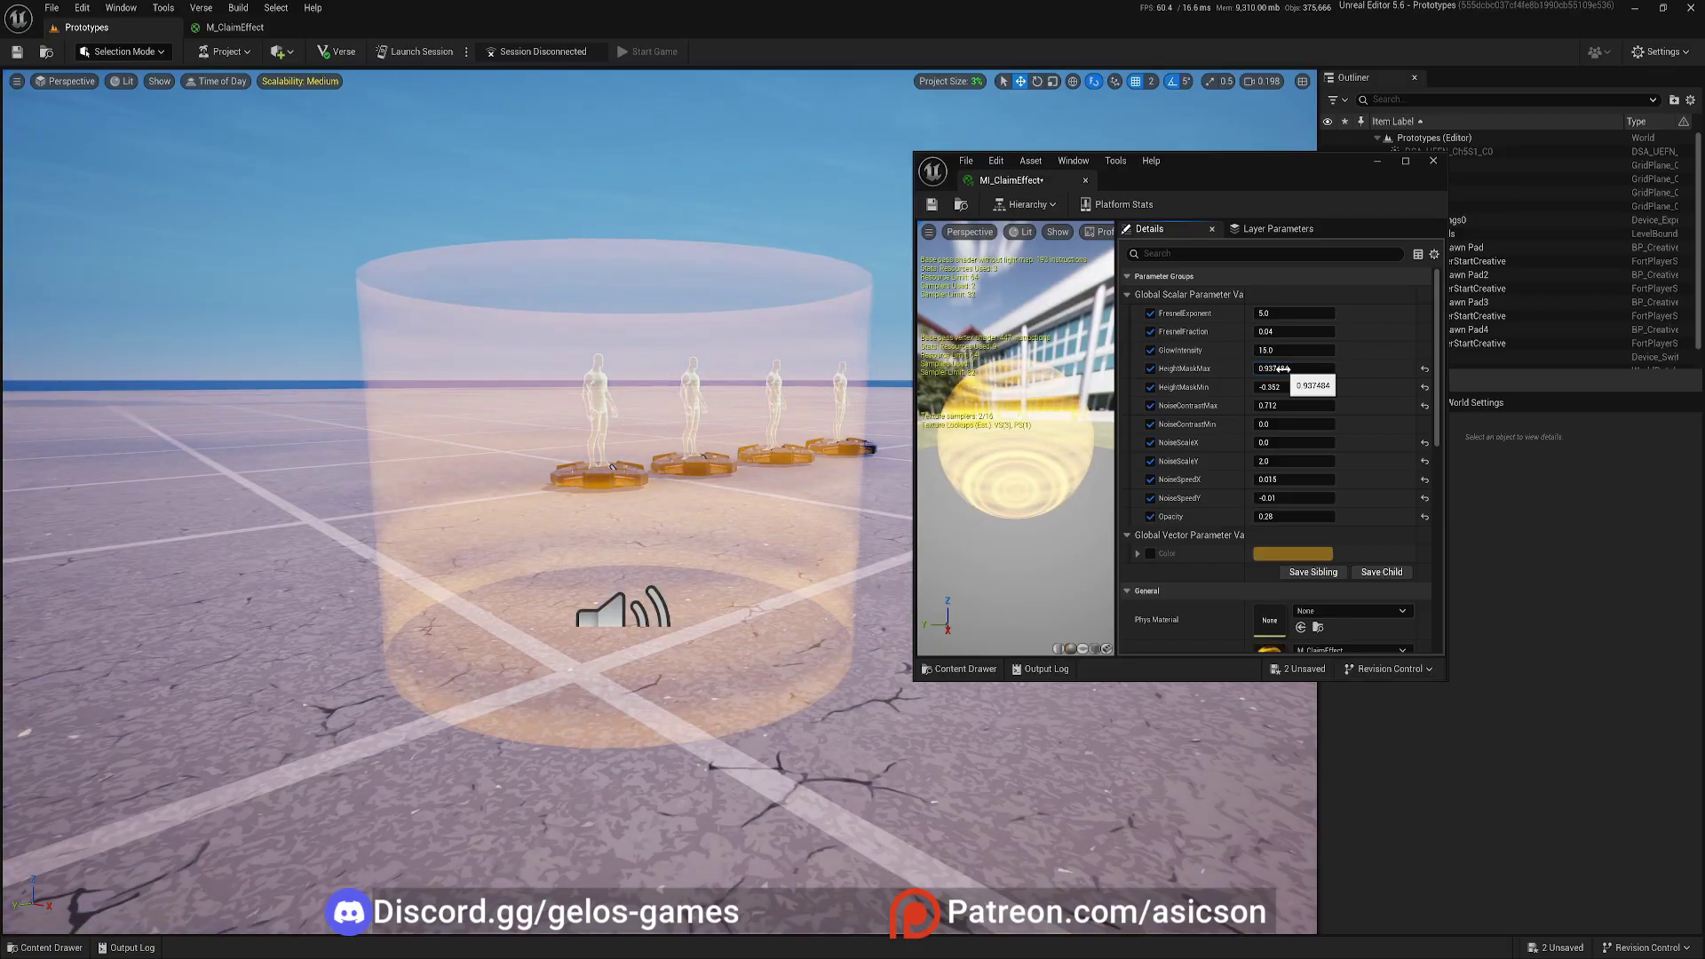
pyautogui.click(1287, 387)
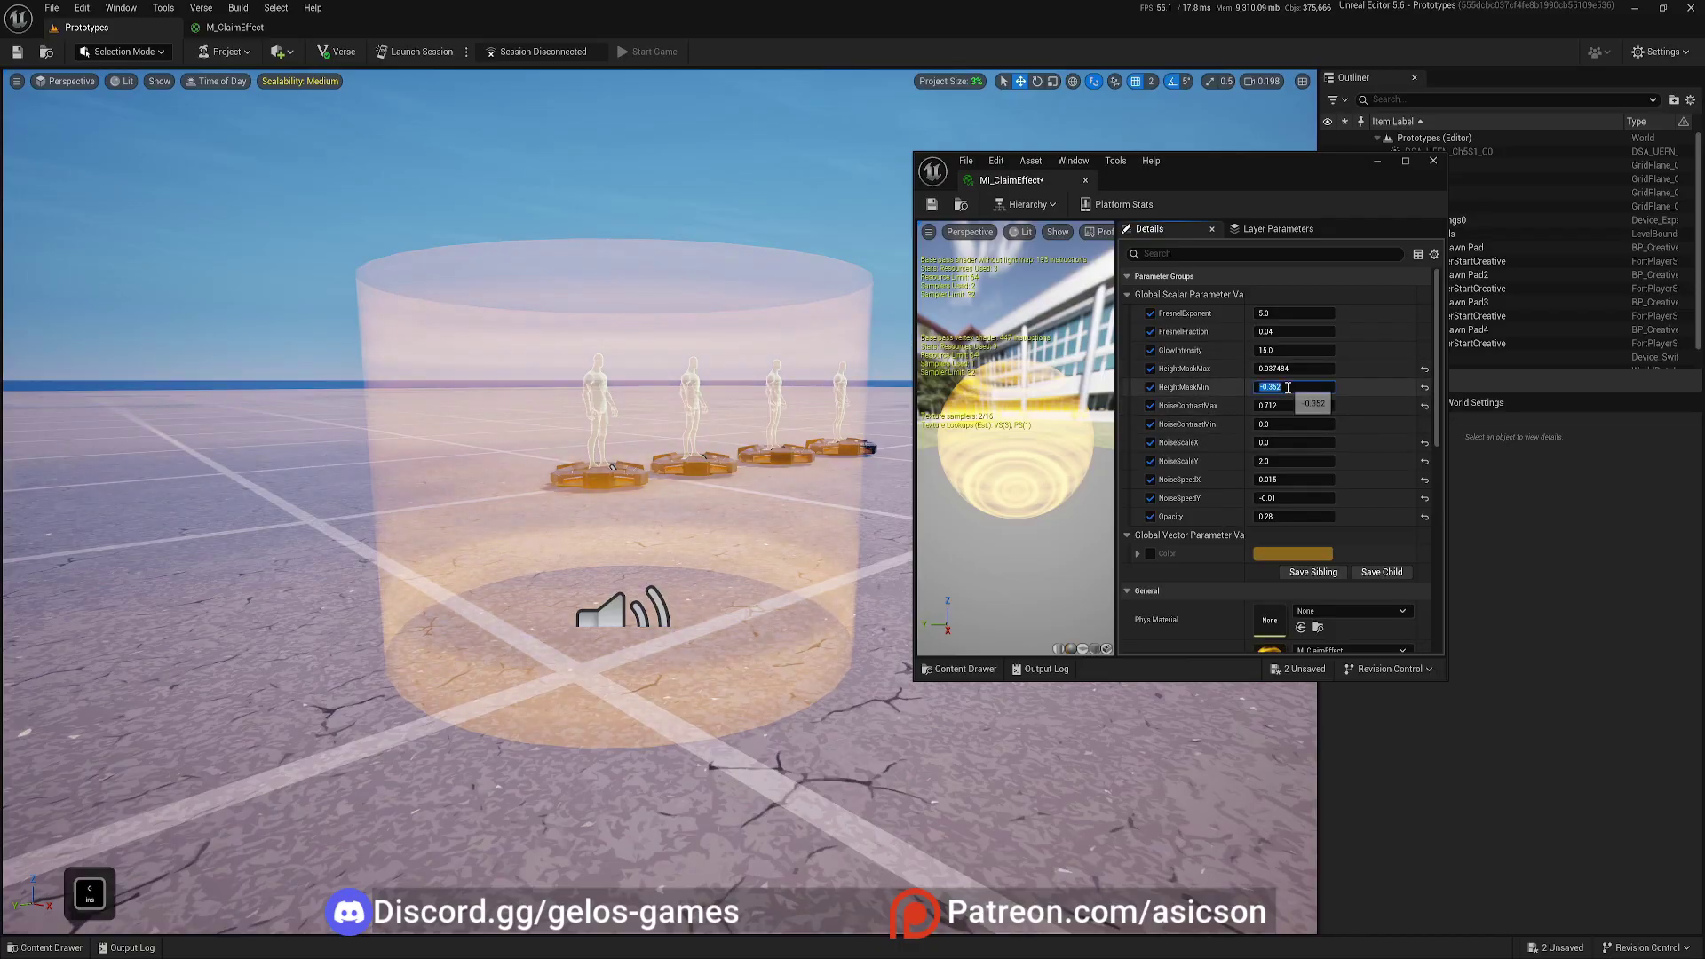
pyautogui.write('0')
pyautogui.press('Return')
pyautogui.write('0.2')
pyautogui.press('Return')
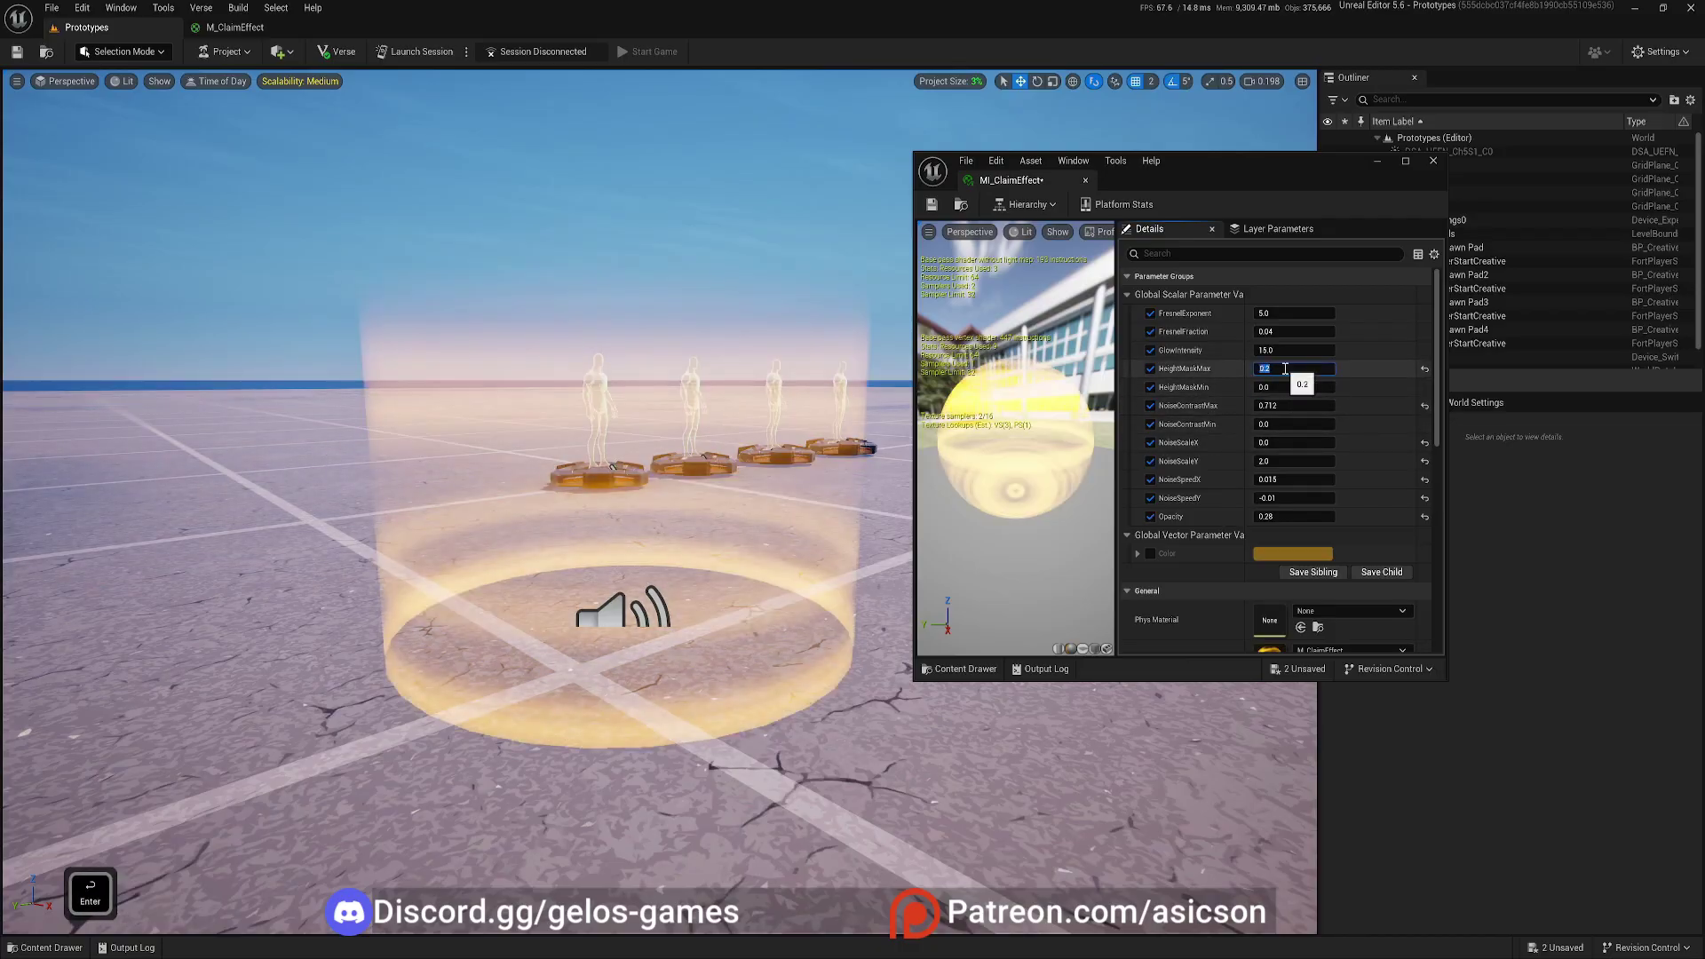
# - Examine the height-masked glow on the cylinder from several distances and angles in the level
pyautogui.moveTo(717, 372); pyautogui.dragTo(754, 362, button='right')
pyautogui.press('q')
pyautogui.press('d')
pyautogui.press('w')
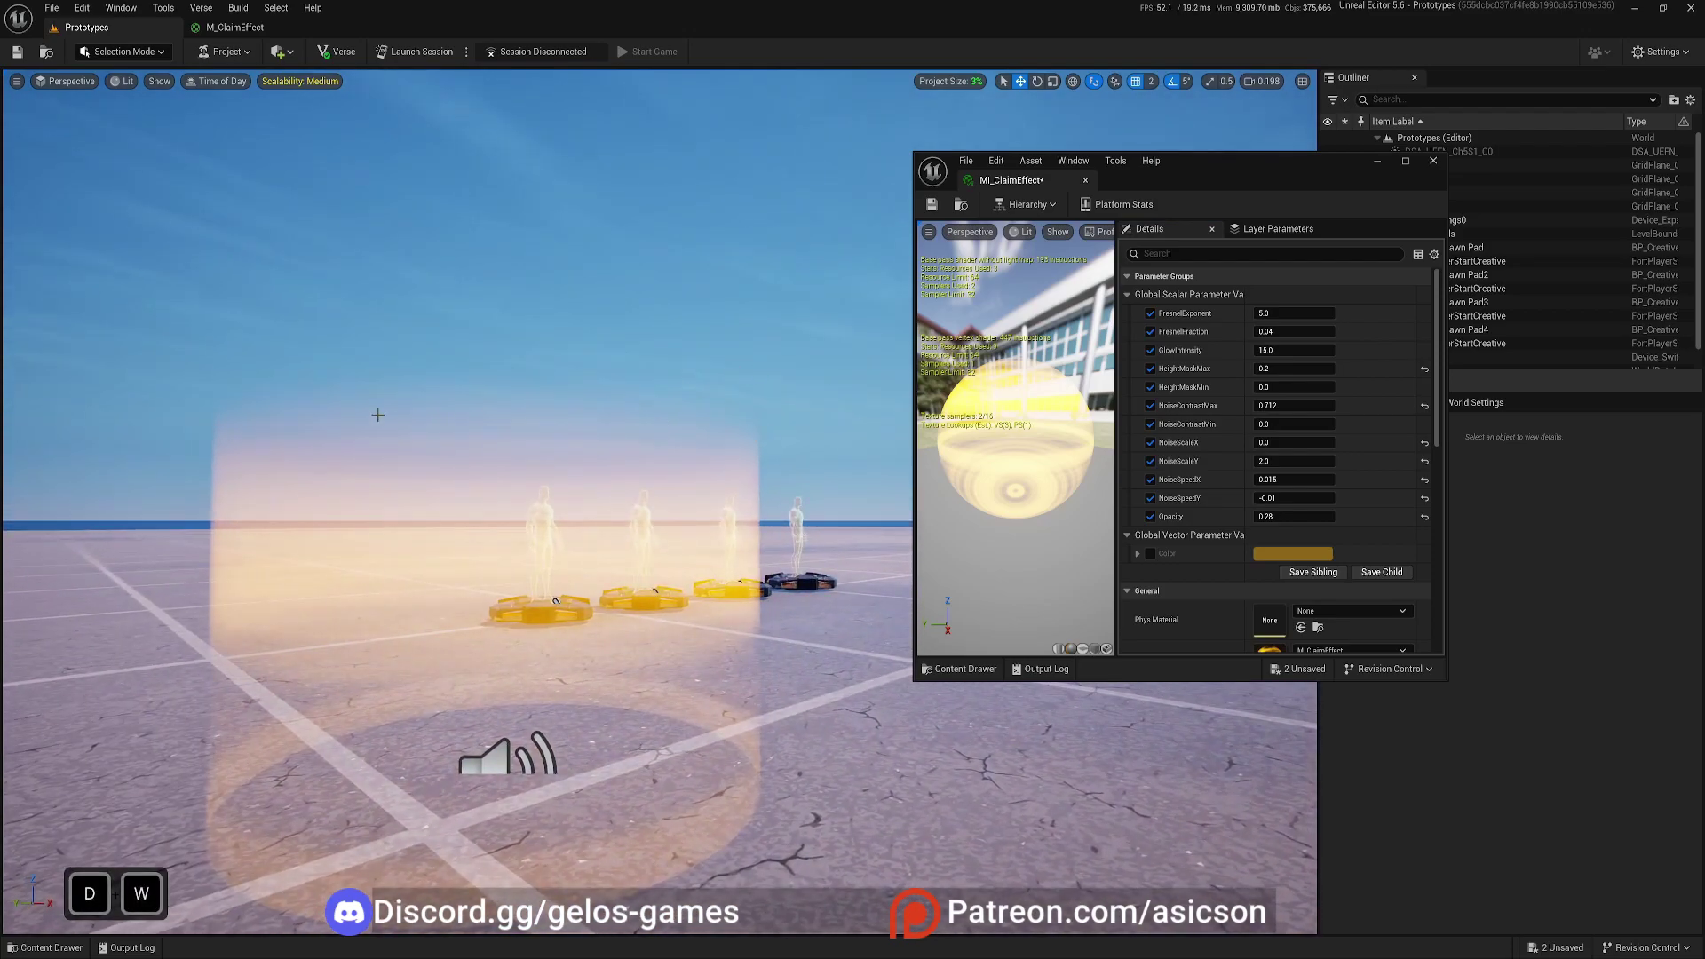
pyautogui.press('a')
pyautogui.moveTo(719, 417); pyautogui.dragTo(258, 546, button='right')
pyautogui.press('d')
pyautogui.press('q')
pyautogui.press('s')
pyautogui.press('a')
pyautogui.press('w')
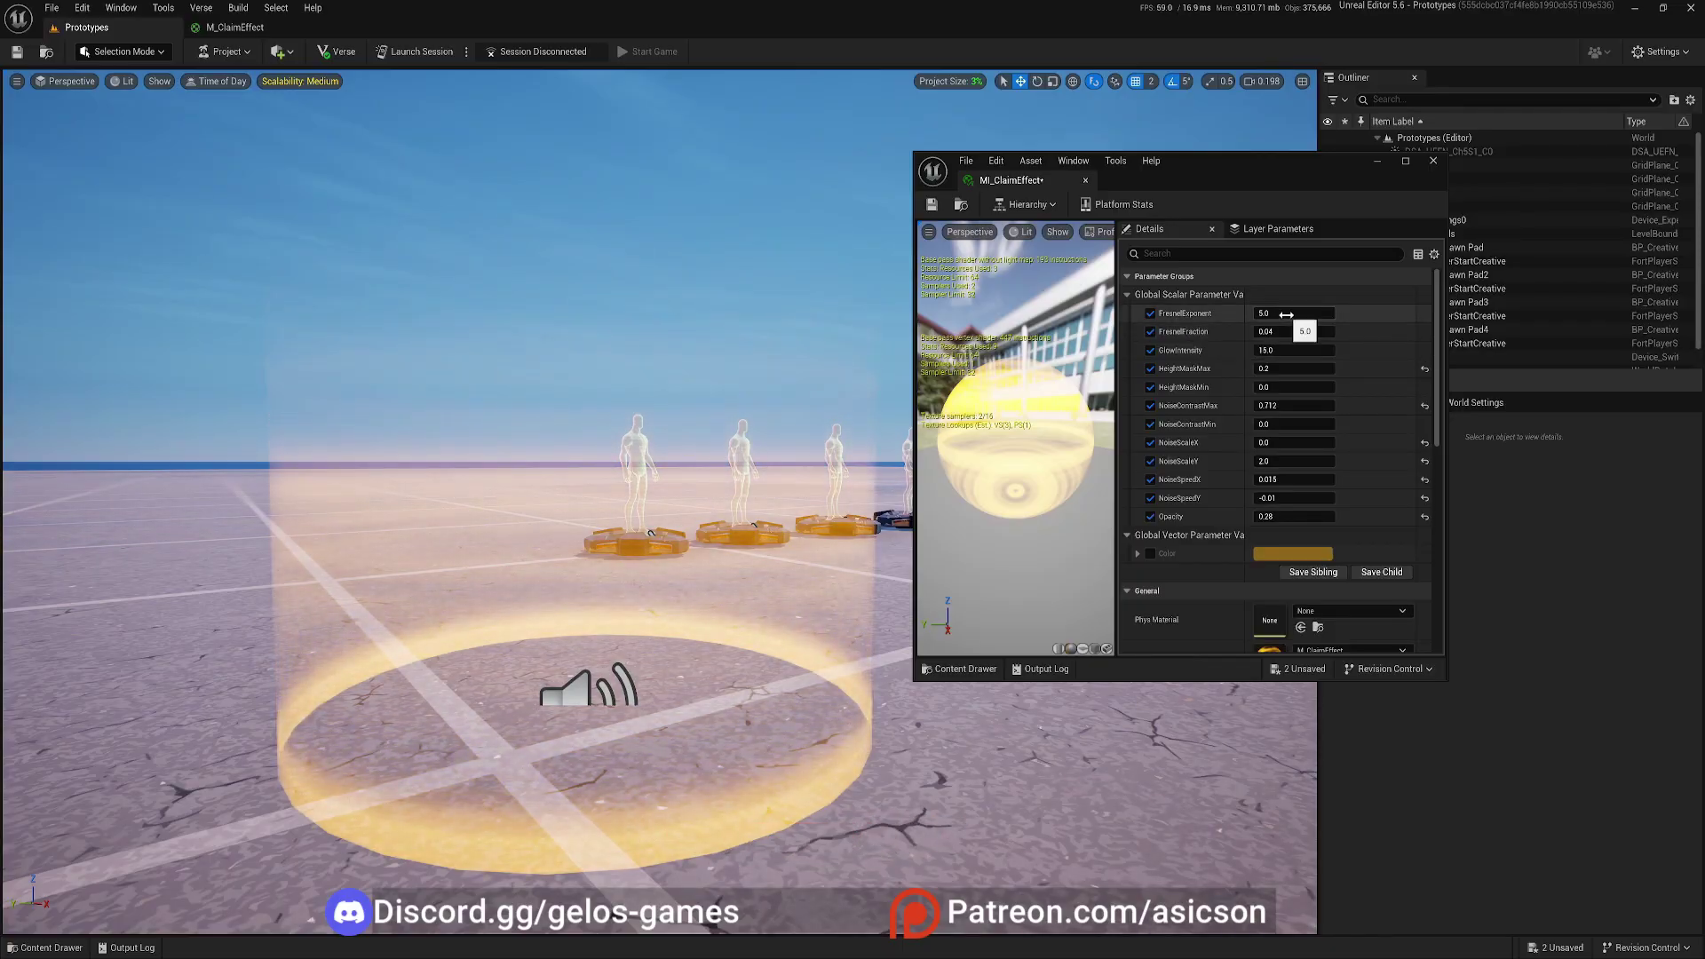
# - Set both FresnelExponent and FresnelFraction to 0.2 in the material instance
pyautogui.write('0.2')
pyautogui.press('Return')
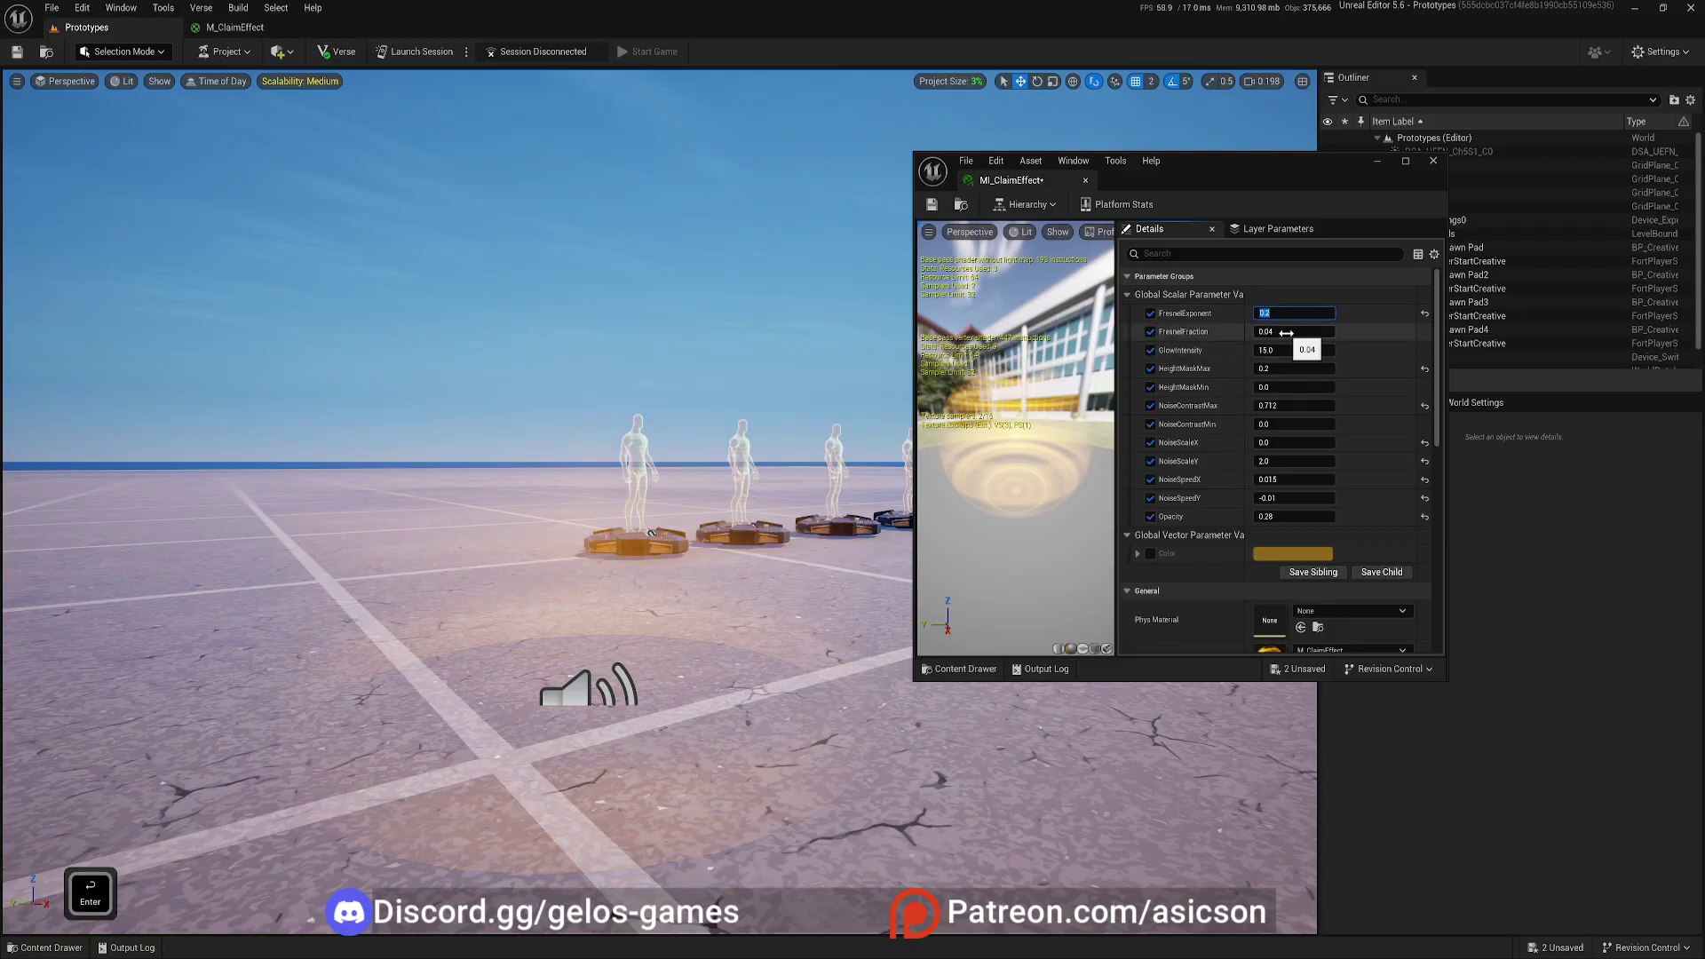
pyautogui.write('0.2')
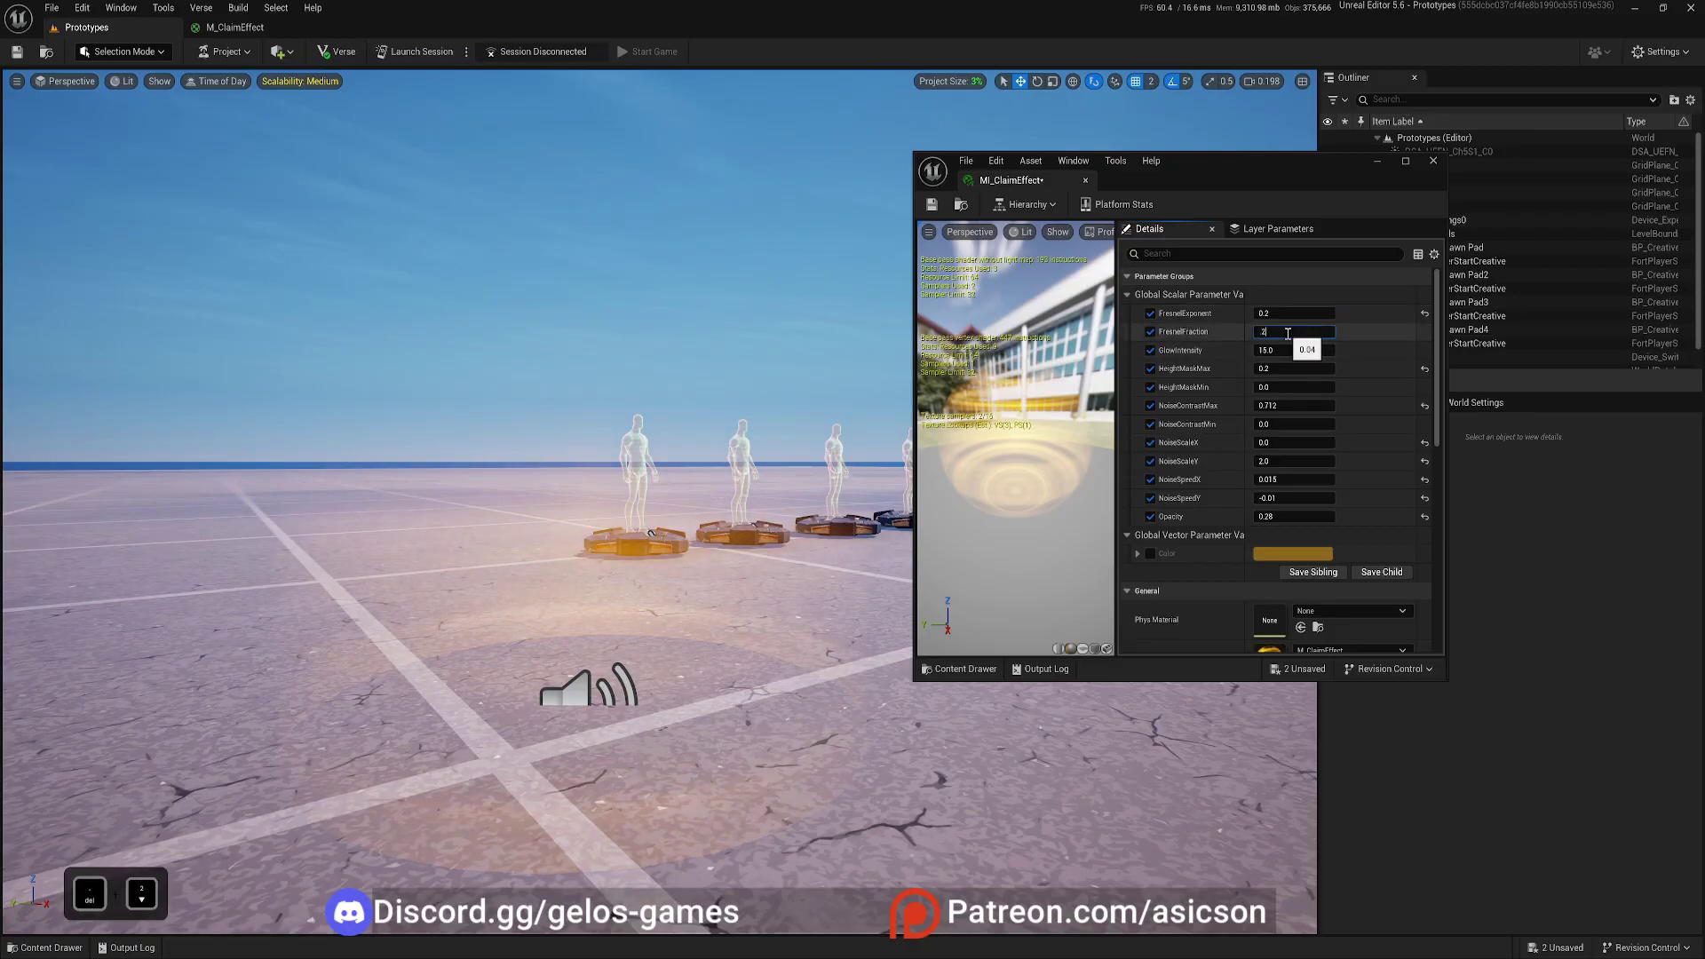
pyautogui.press('Return')
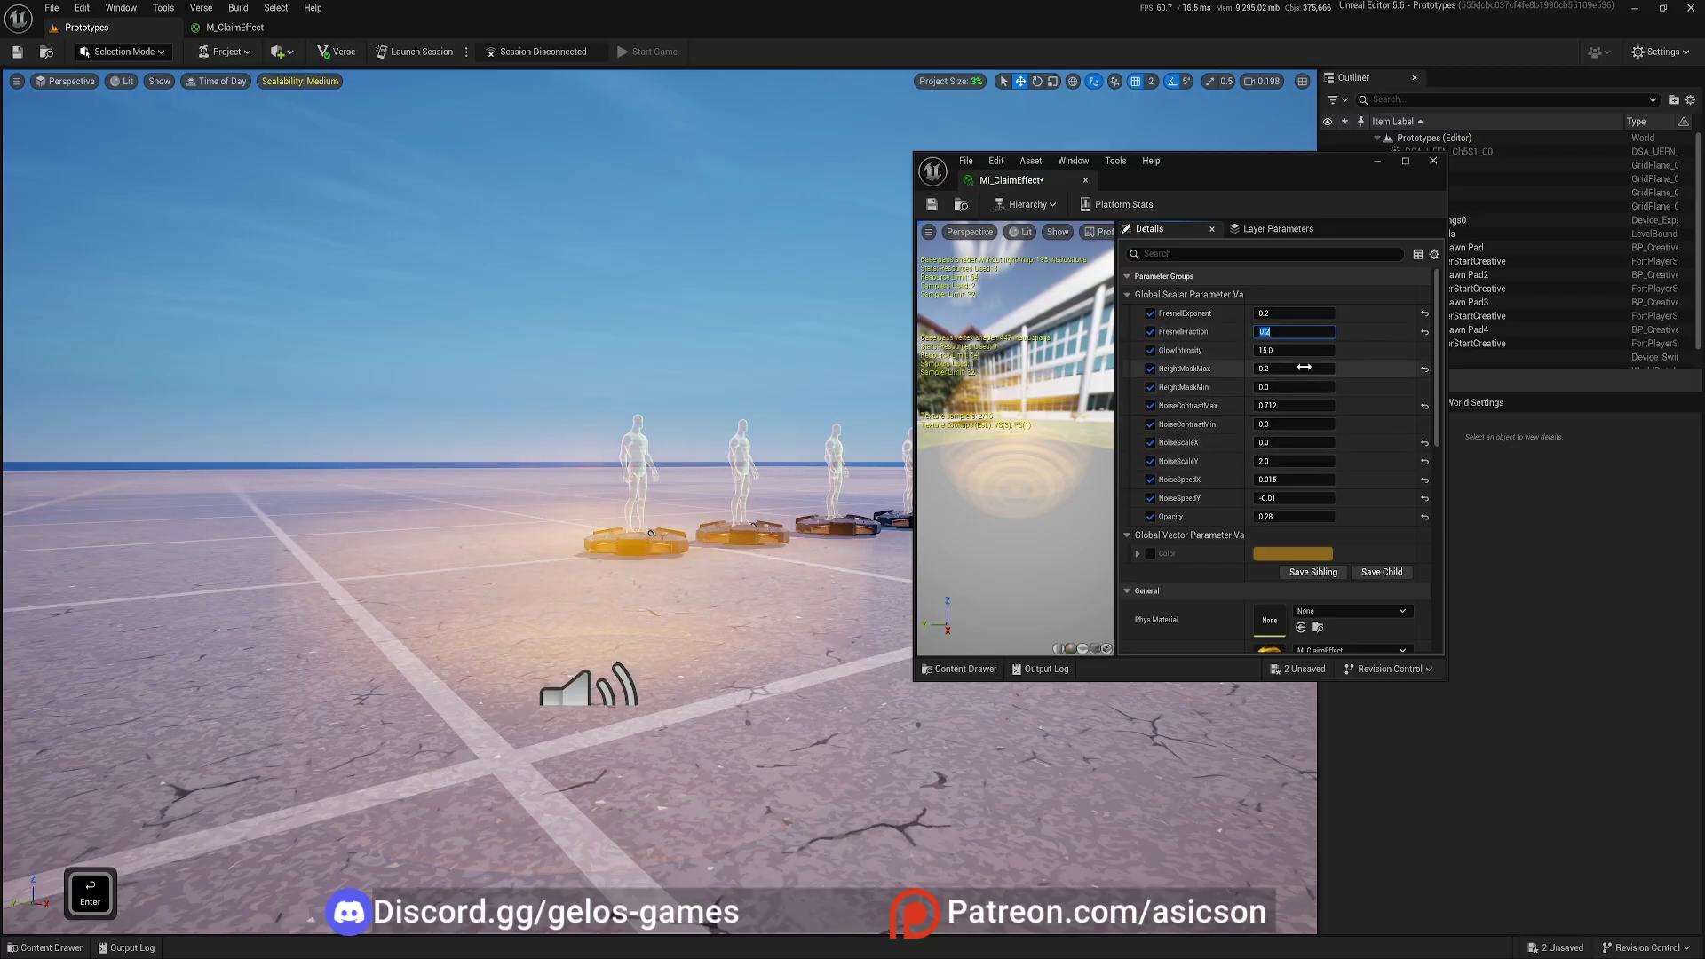
# - Try an Opacity of about 2.06, check it on the cylinder, and settle on 1.0
pyautogui.moveTo(1276, 516); pyautogui.dragTo(1329, 516)
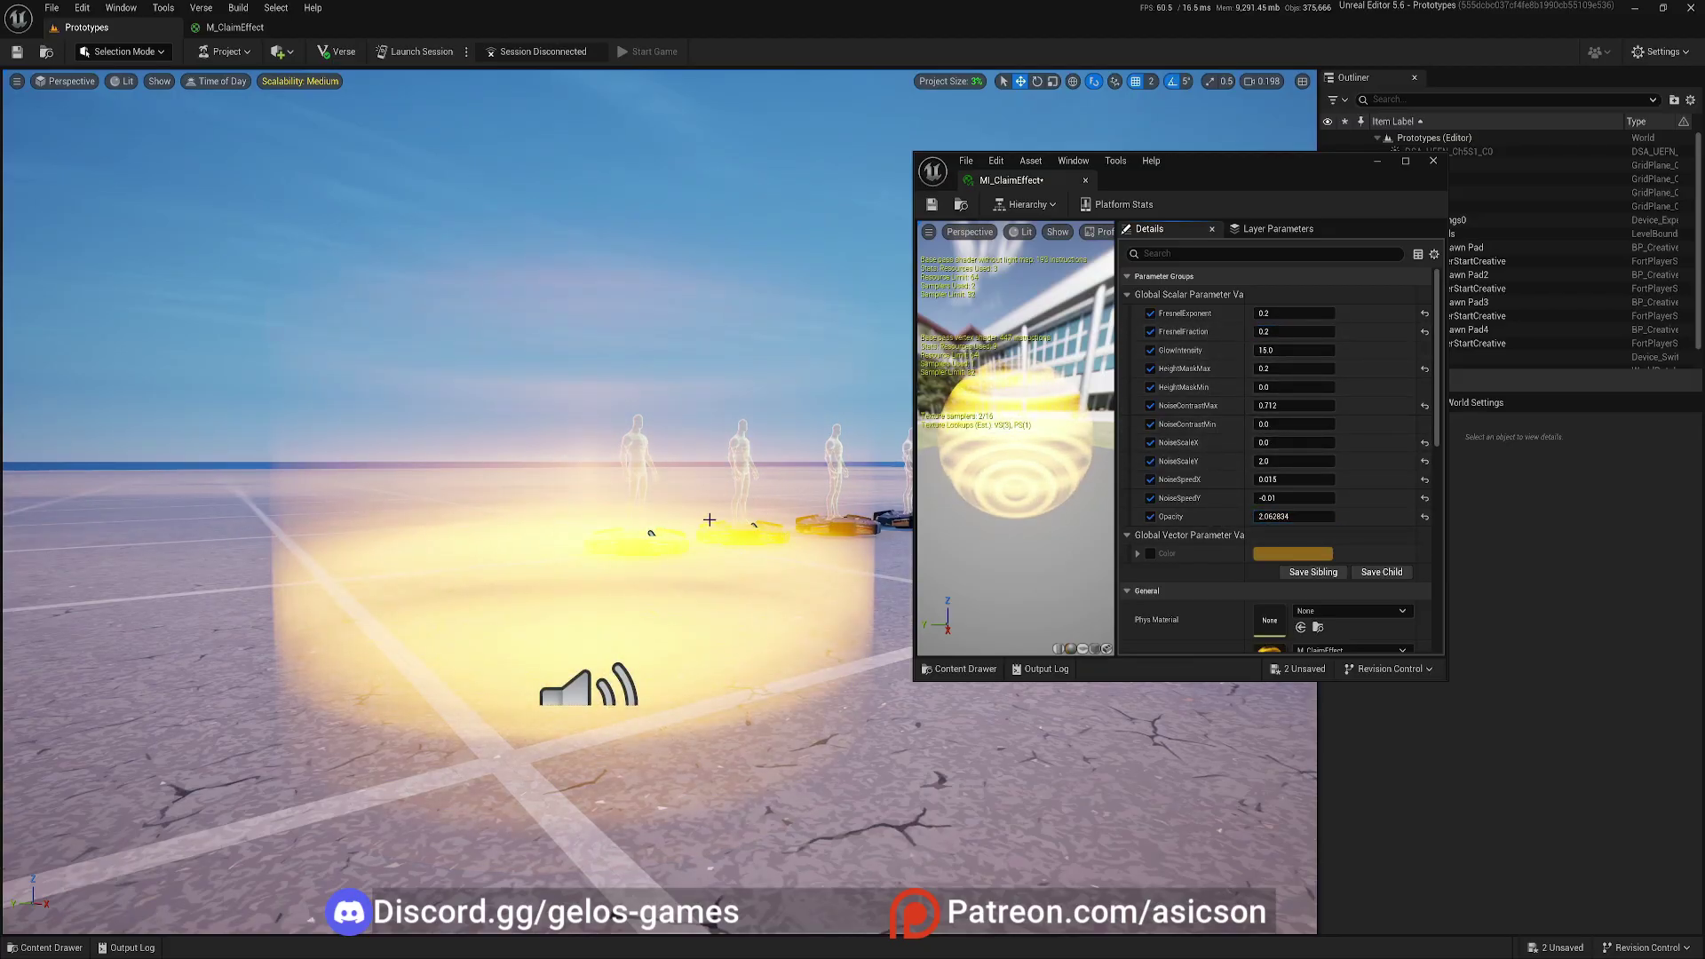
pyautogui.hotkey('s', 'd')
pyautogui.press('a')
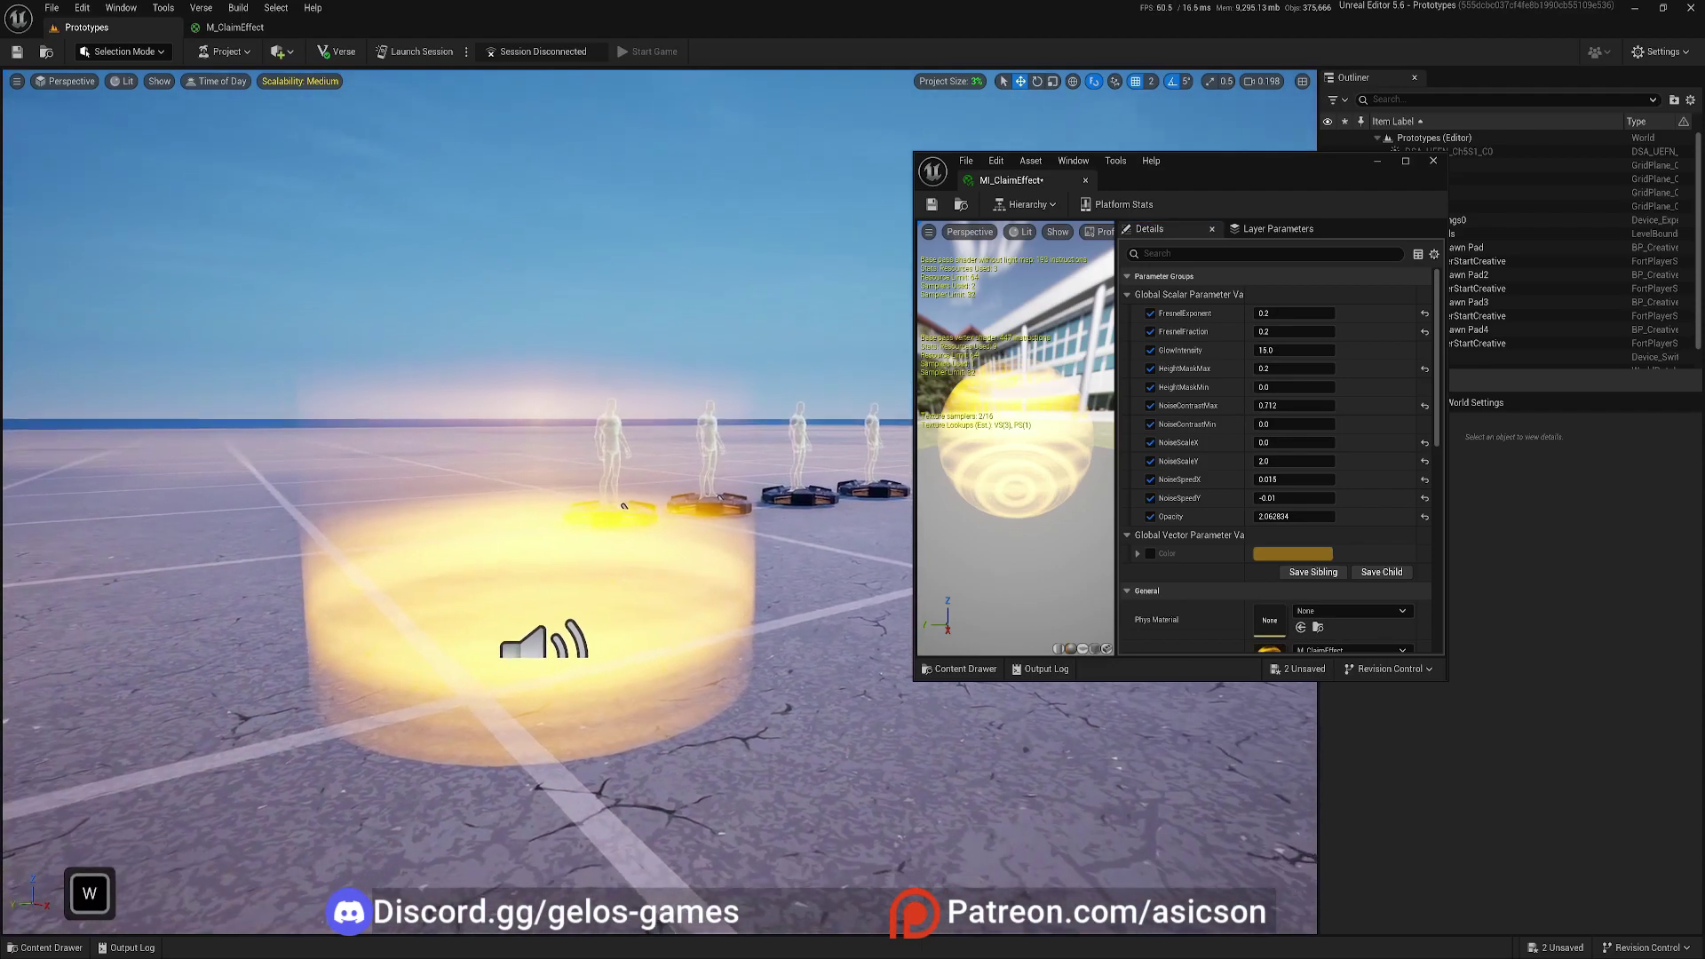
pyautogui.press('w')
pyautogui.press('d')
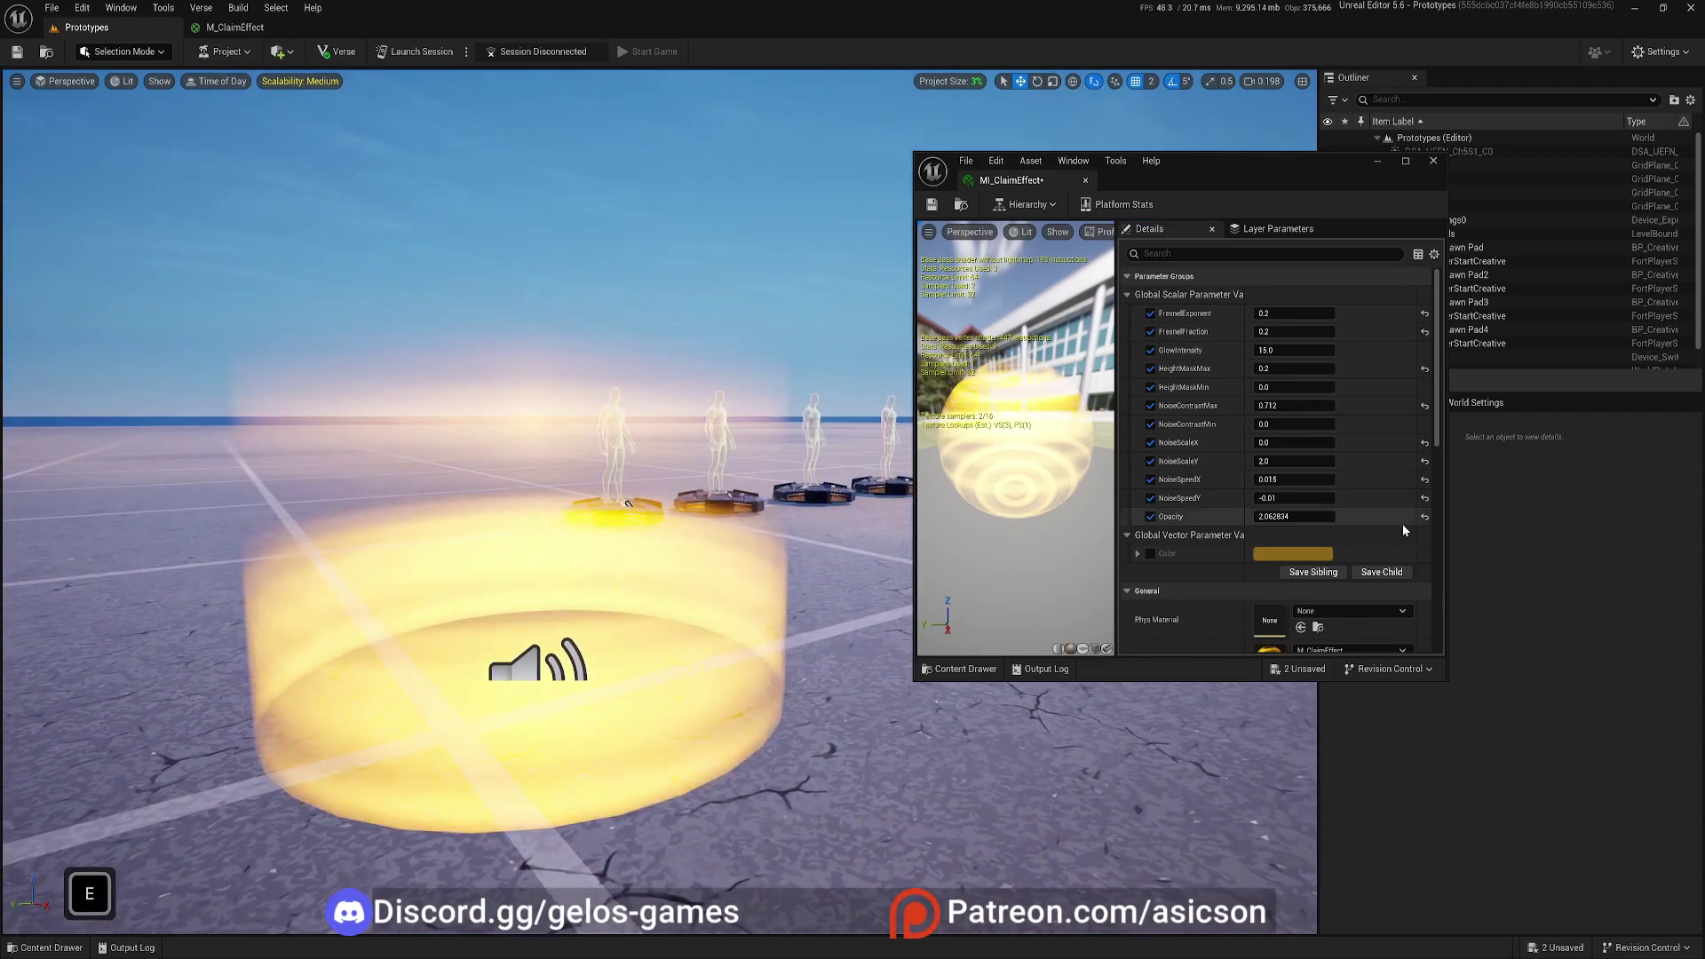
pyautogui.click(1293, 516)
pyautogui.write('1.0')
pyautogui.press('Return')
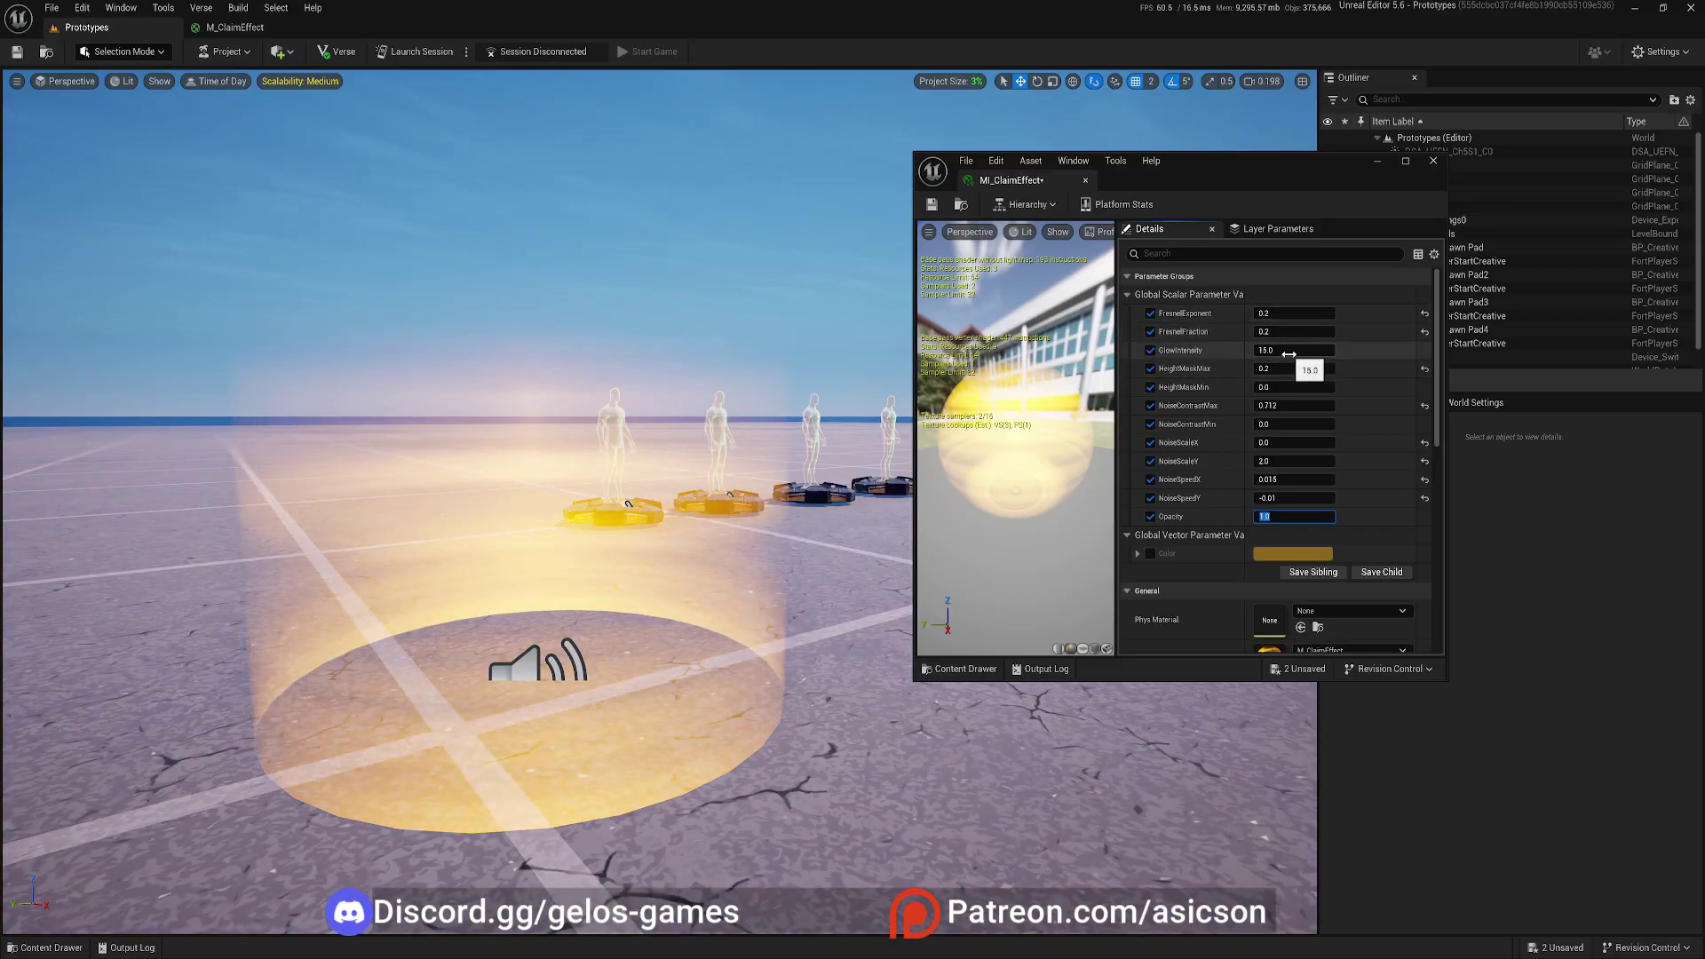
# - Try stronger and weaker glow on the cylinder, settling on a GlowIntensity of about 18.9
pyautogui.moveTo(1287, 354)
pyautogui.mouseDown()
pyautogui.moveTo(1339, 354)
pyautogui.moveTo(1277, 349)
pyautogui.mouseUp()
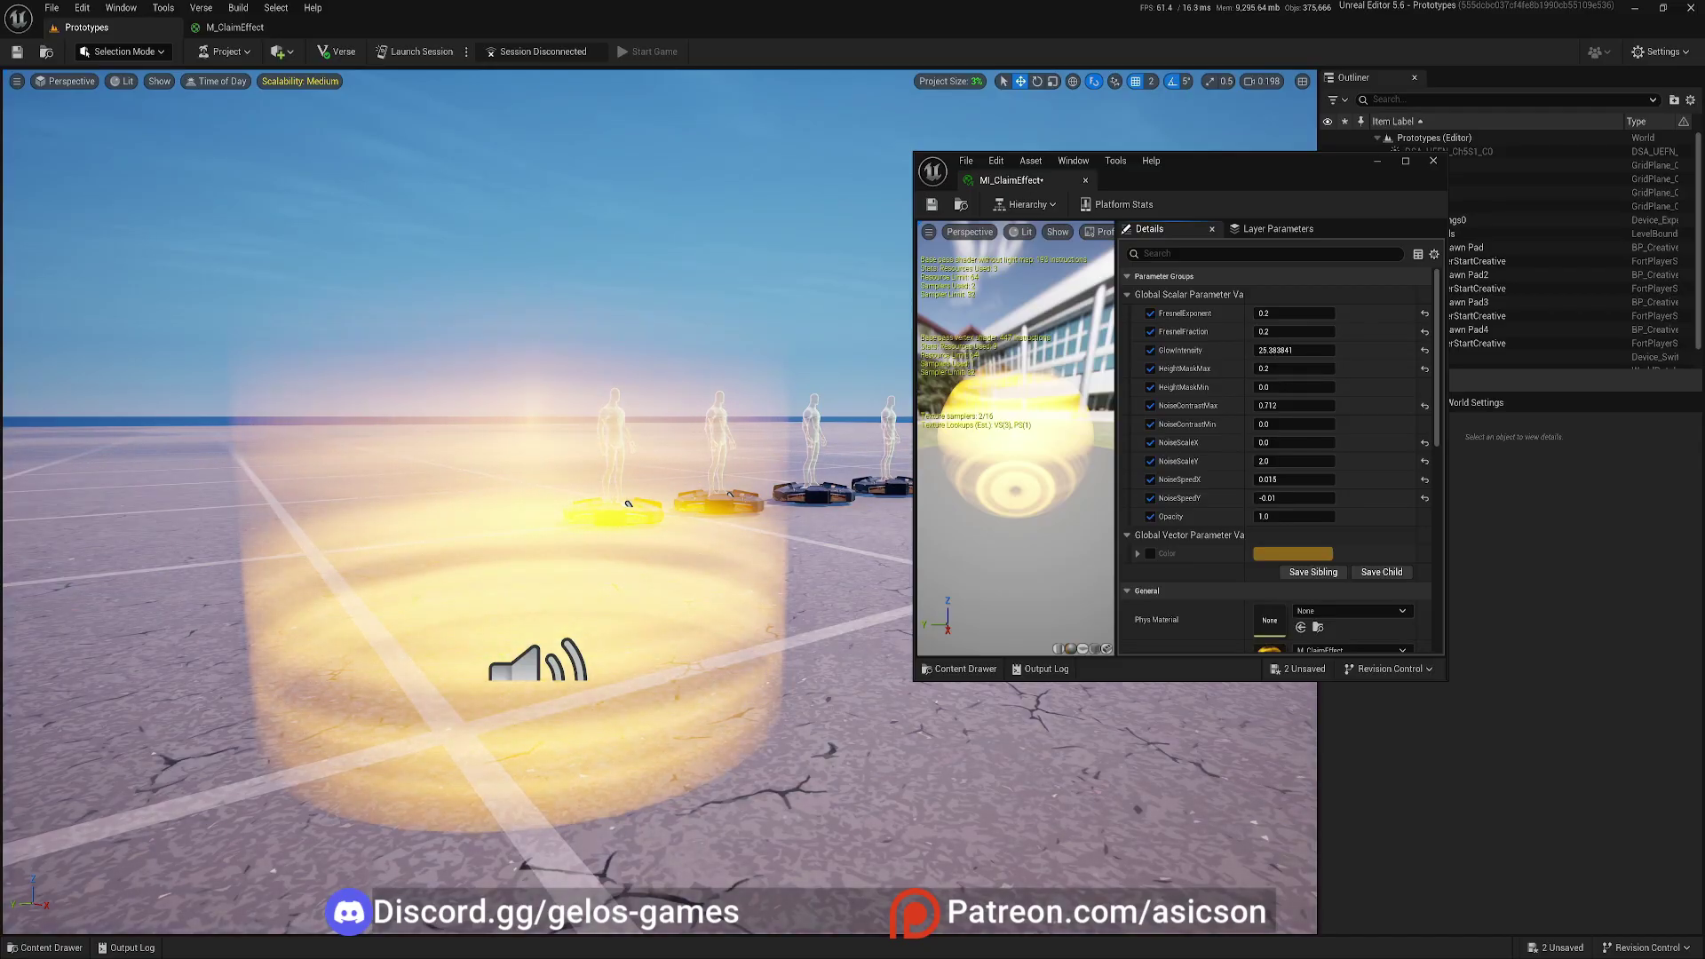
pyautogui.moveTo(1277, 350); pyautogui.dragTo(1328, 350)
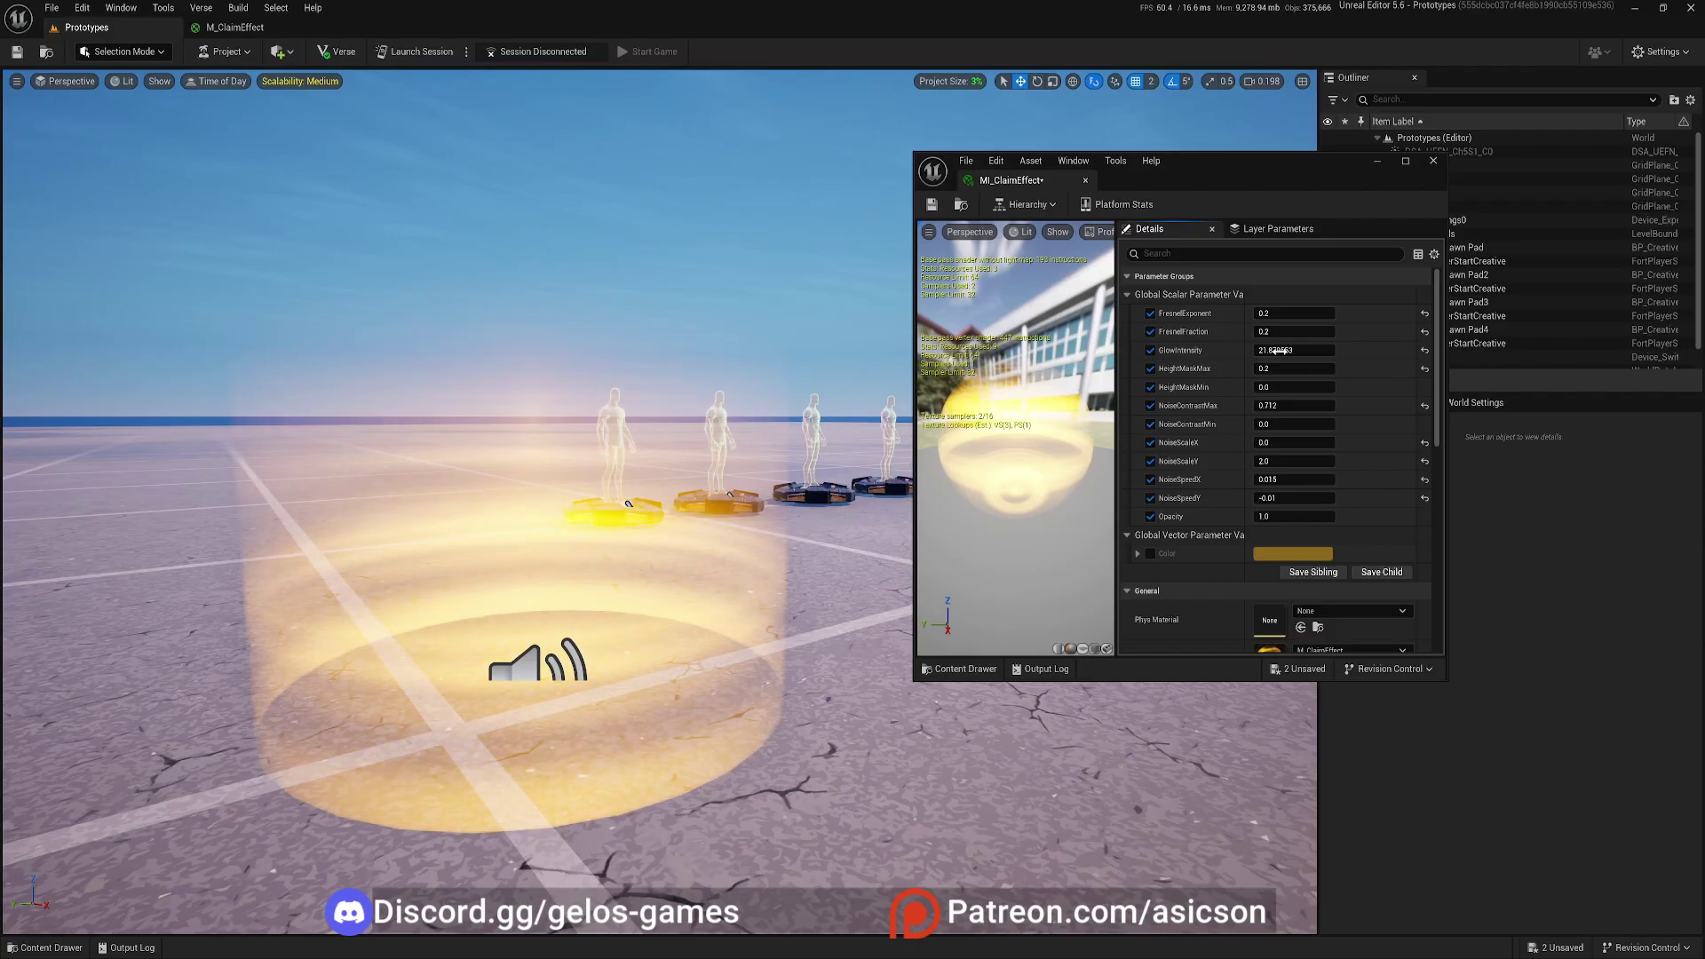
pyautogui.moveTo(1278, 351); pyautogui.dragTo(1254, 350)
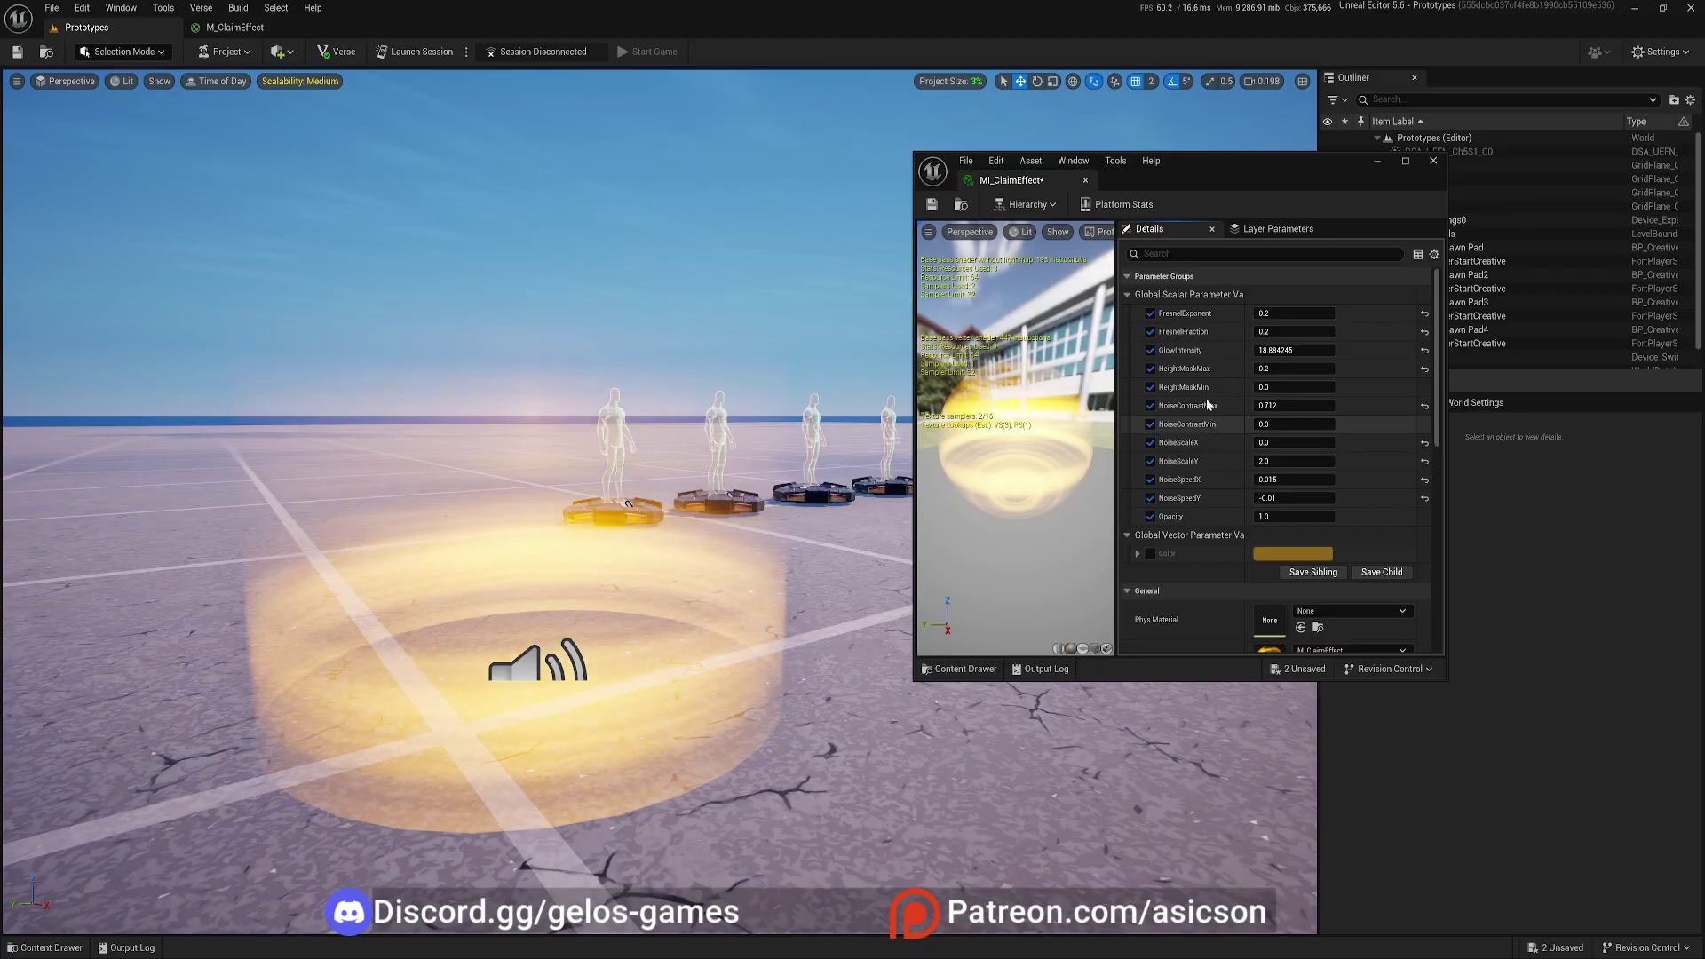
# - Set NoiseContrastMax to 1.0 and tune NoiseContrastMin to about -0.365
pyautogui.click(1285, 407)
pyautogui.write('1')
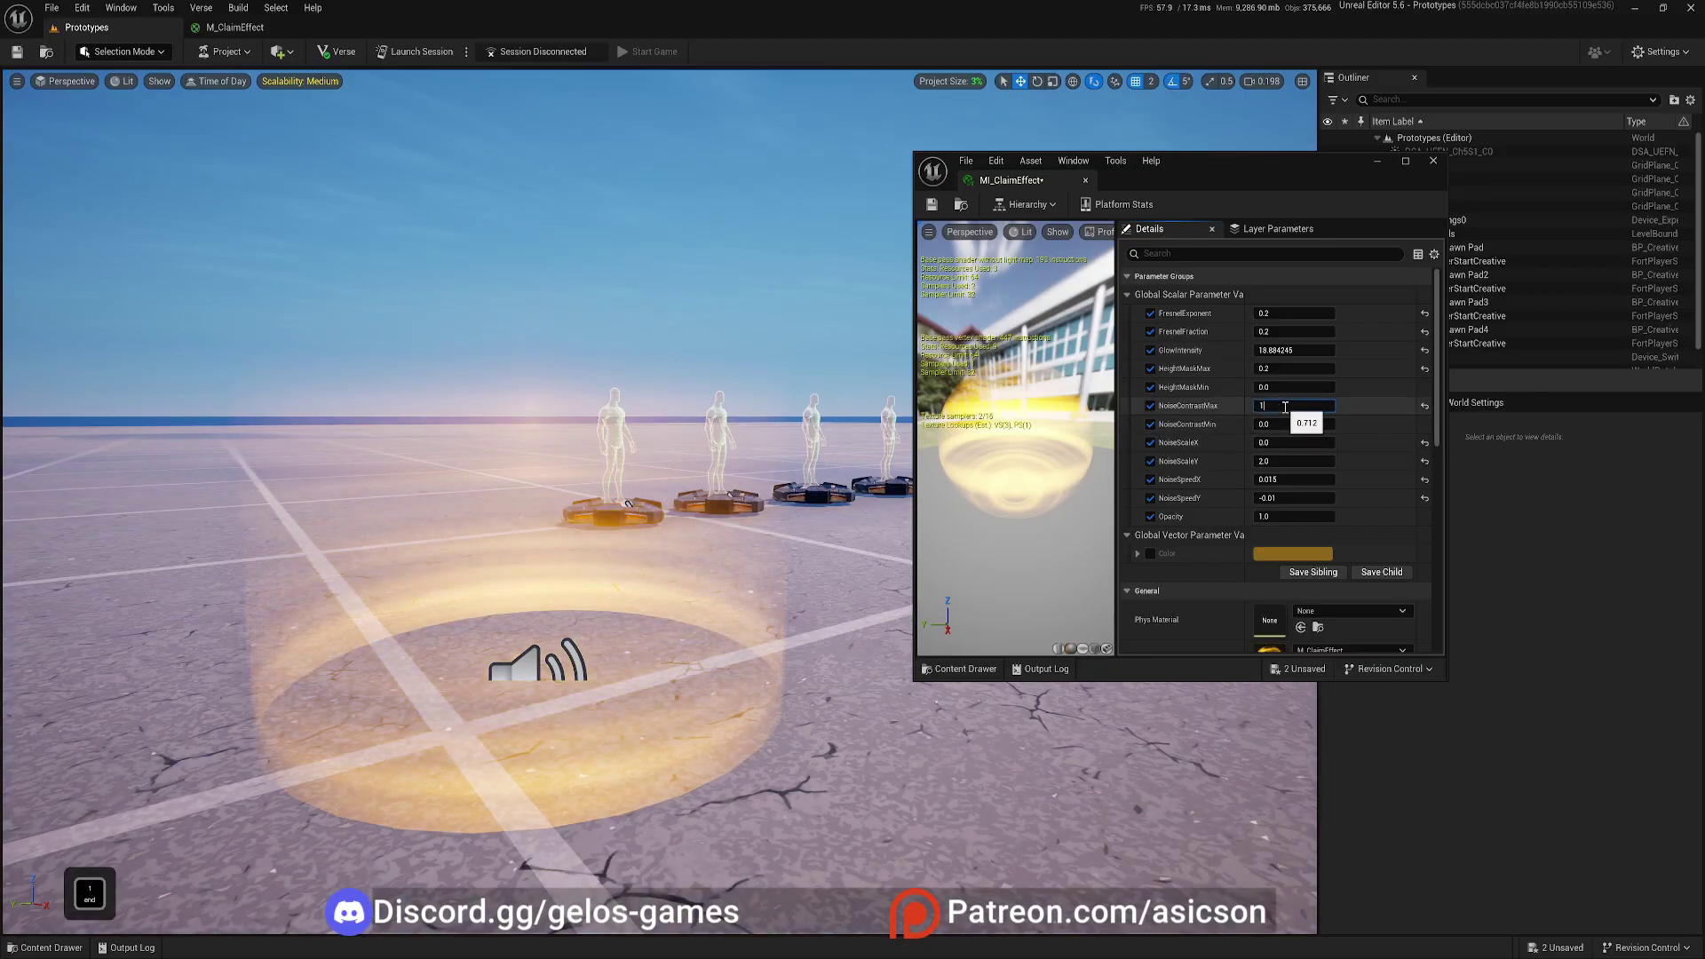
pyautogui.press('Return')
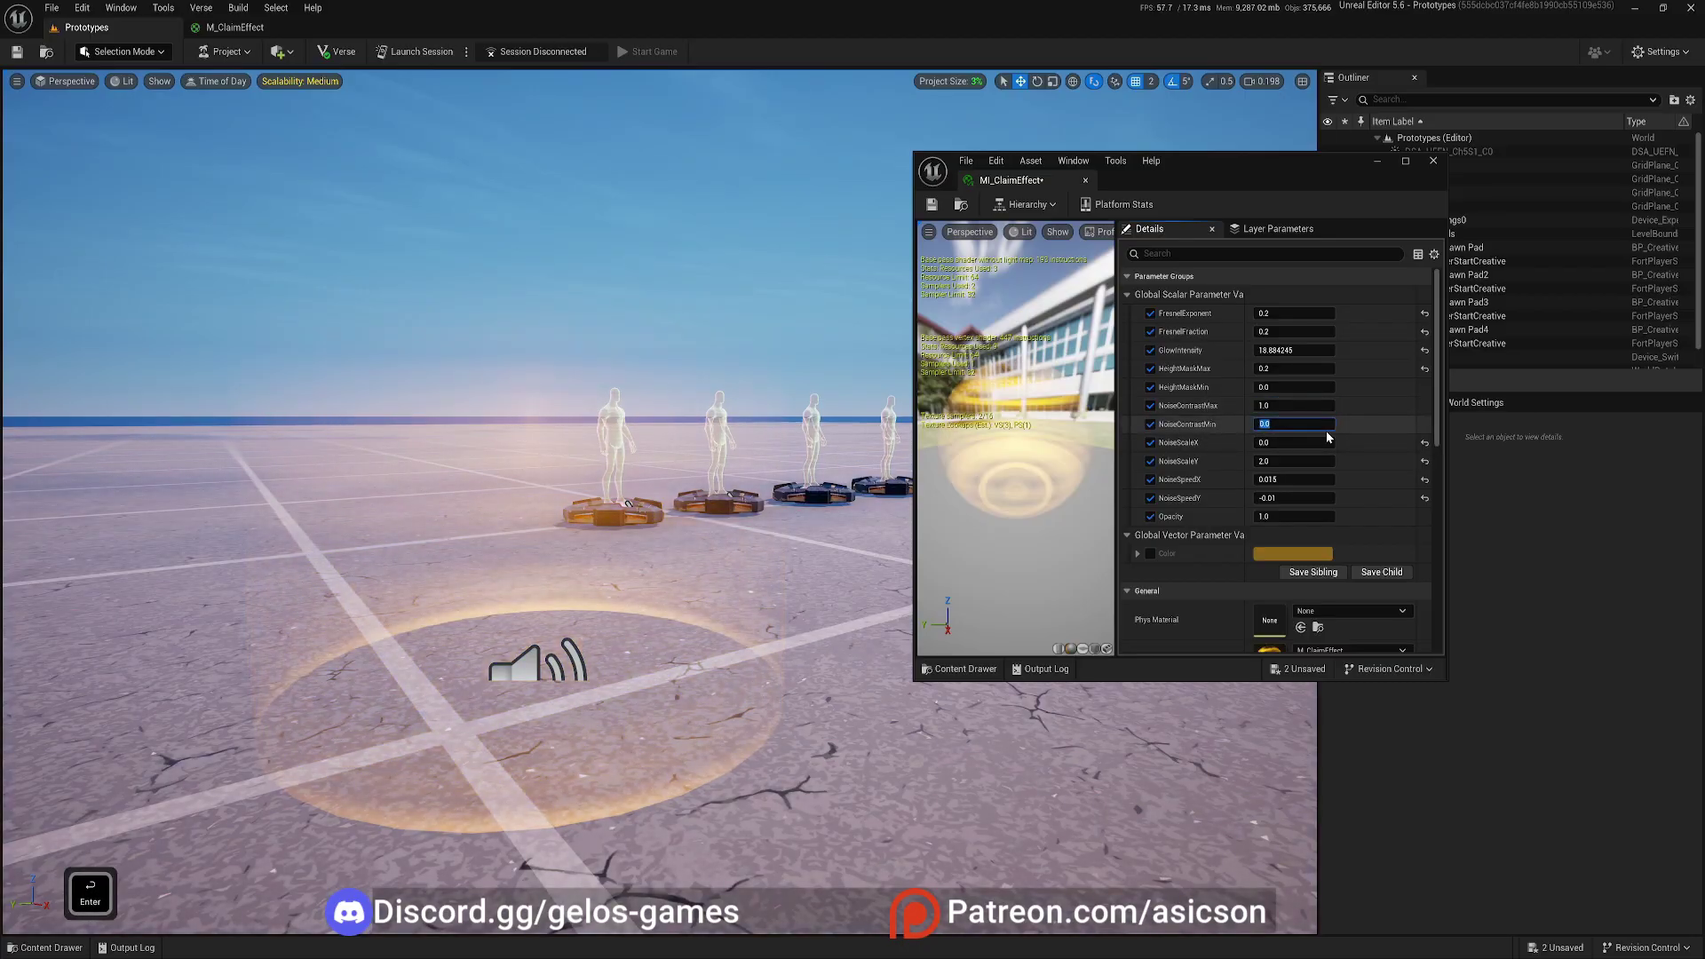
pyautogui.write('-1')
pyautogui.press('Return')
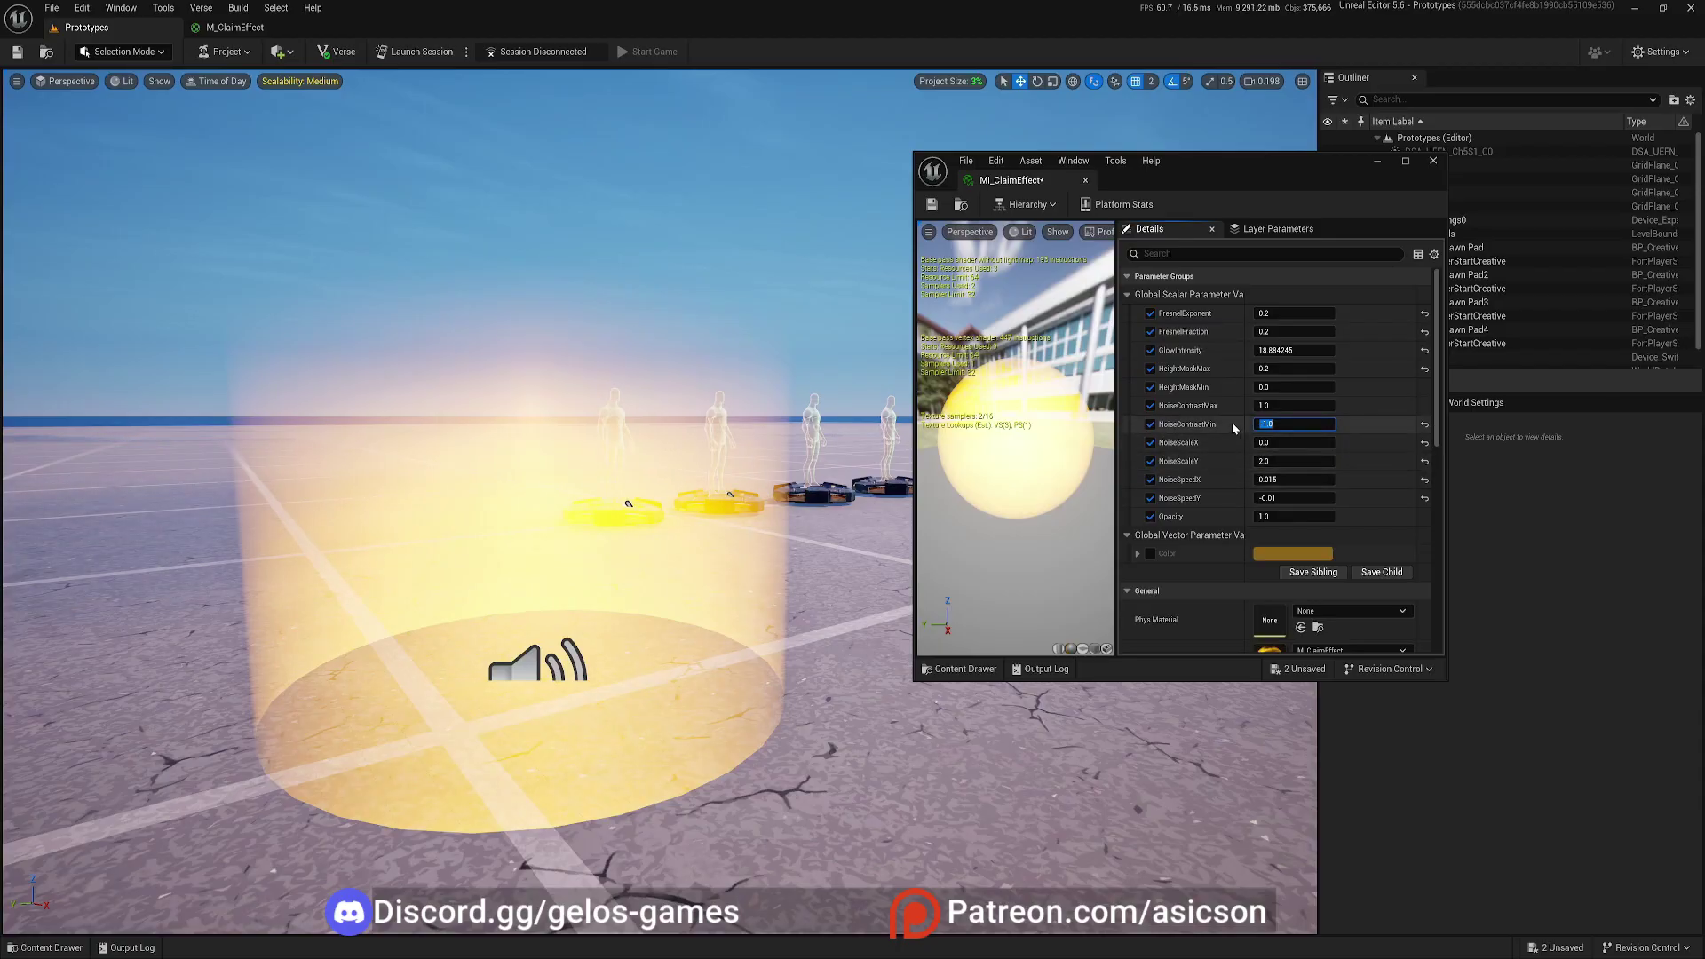
pyautogui.moveTo(1293, 423)
pyautogui.mouseDown()
pyautogui.moveTo(1317, 423)
pyautogui.moveTo(1280, 405)
pyautogui.moveTo(1304, 405)
pyautogui.mouseUp()
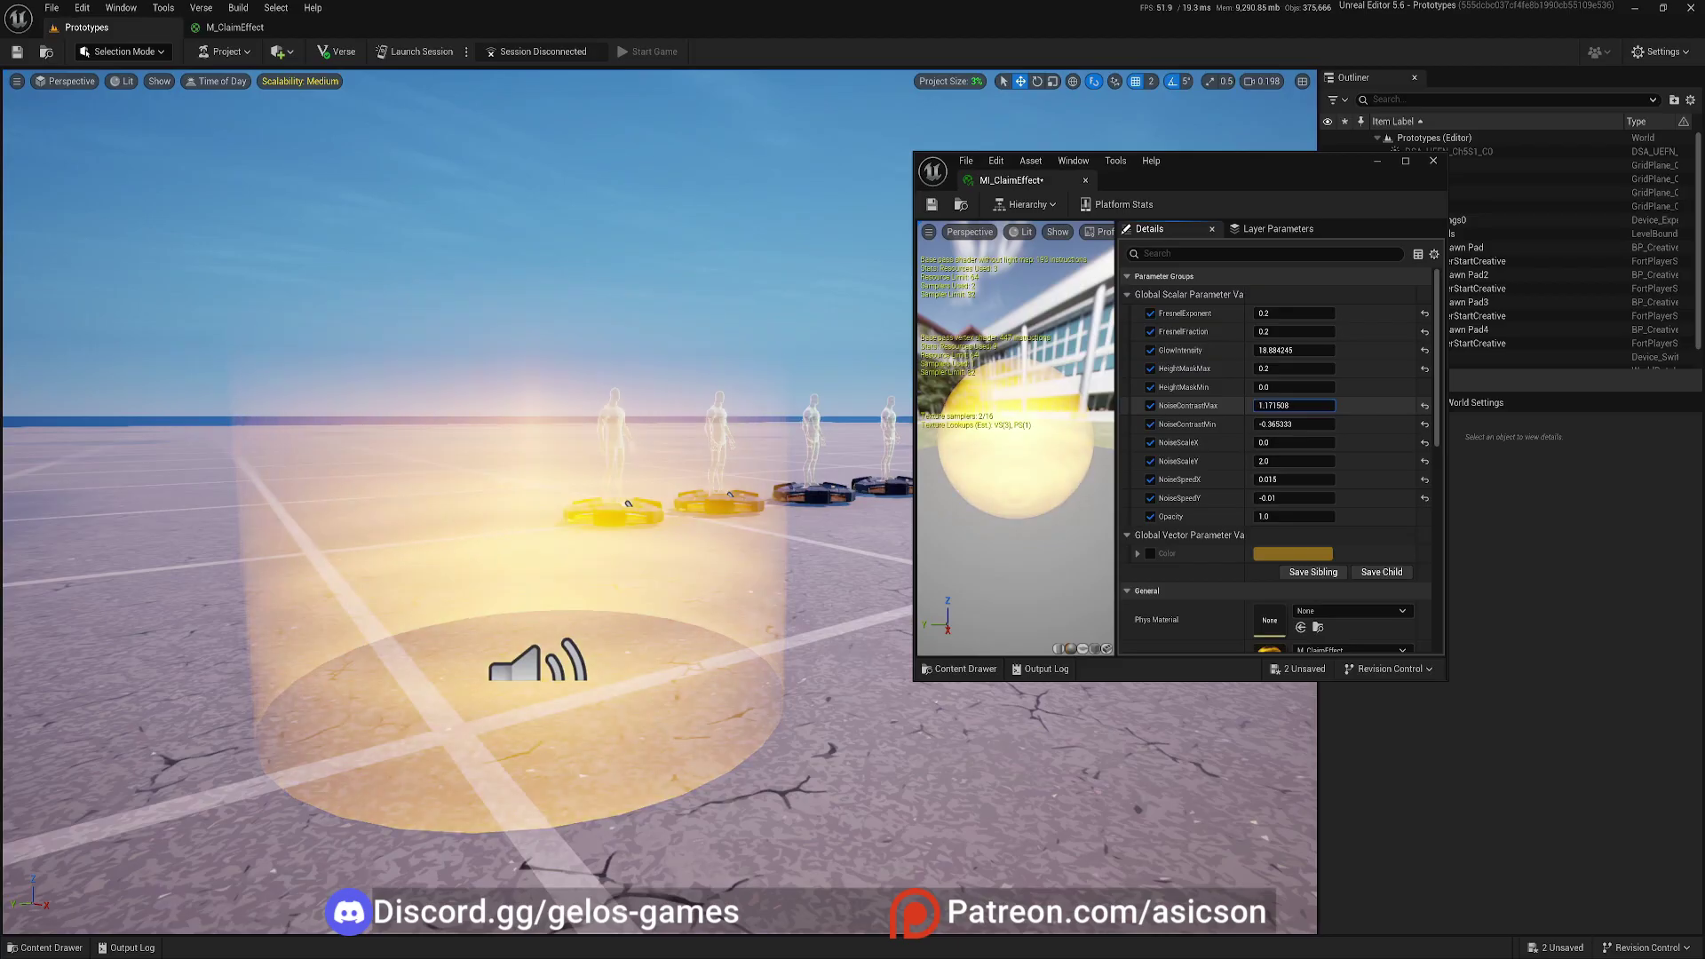
pyautogui.press('Return')
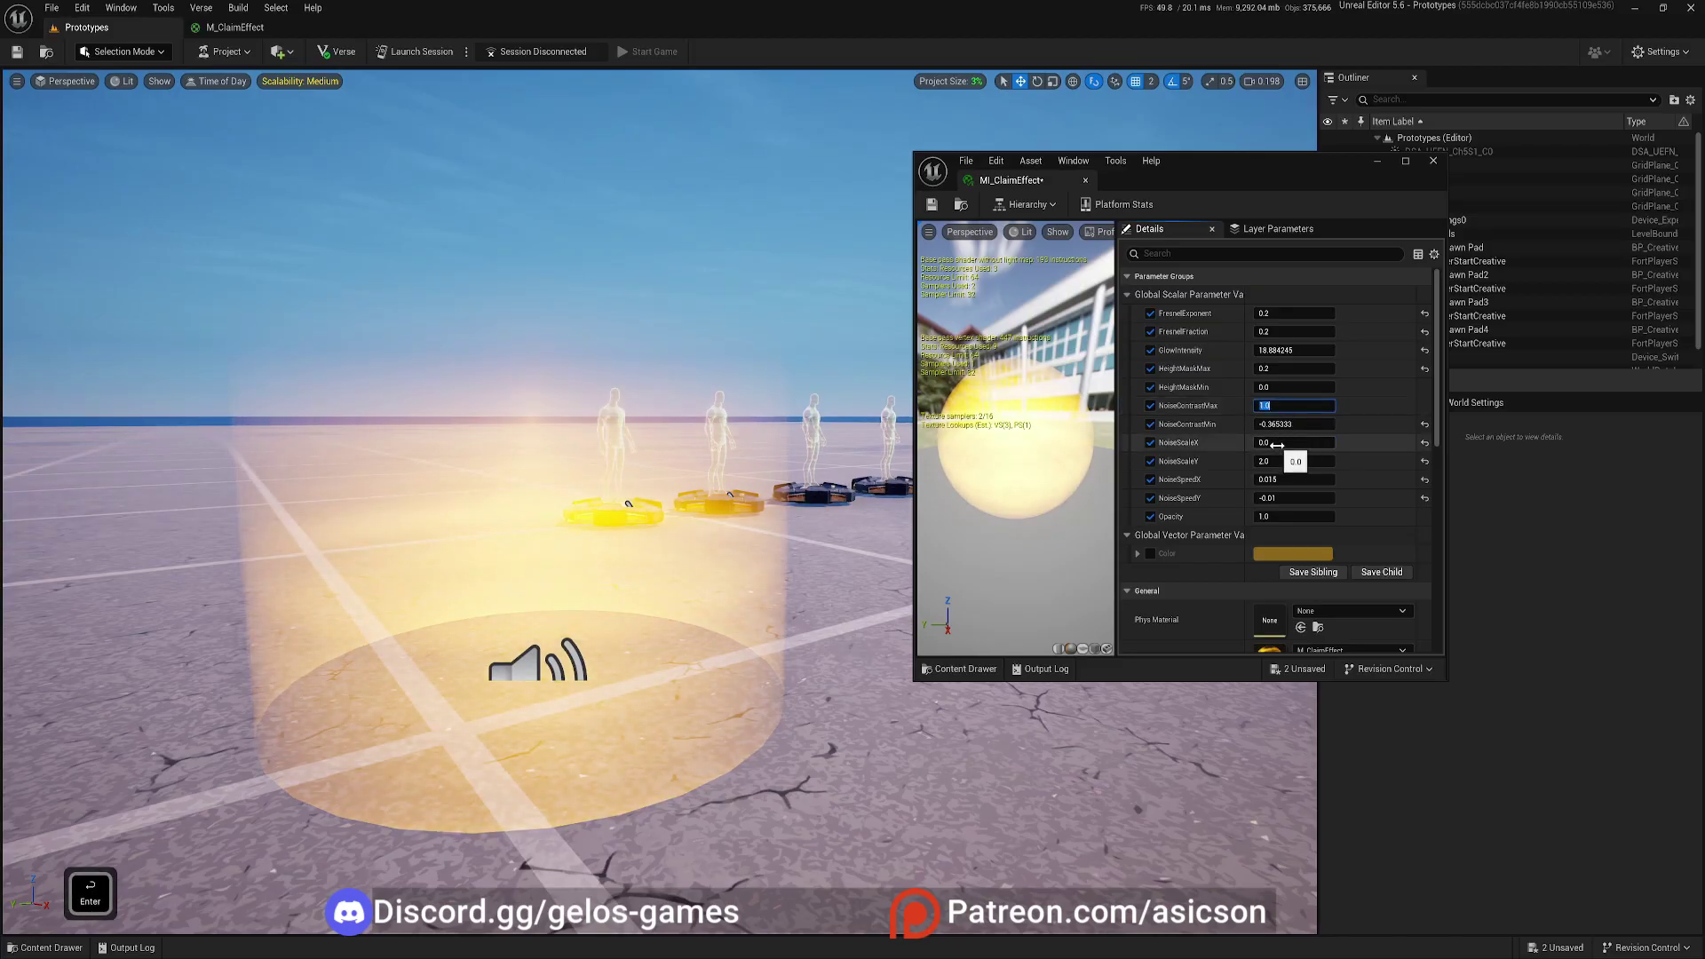
# - Adjust NoiseScaleY to about 5.02 and set HeightMaskMax to 0.1
pyautogui.moveTo(1278, 461)
pyautogui.mouseDown()
pyautogui.moveTo(1323, 461)
pyautogui.moveTo(1295, 461)
pyautogui.mouseUp()
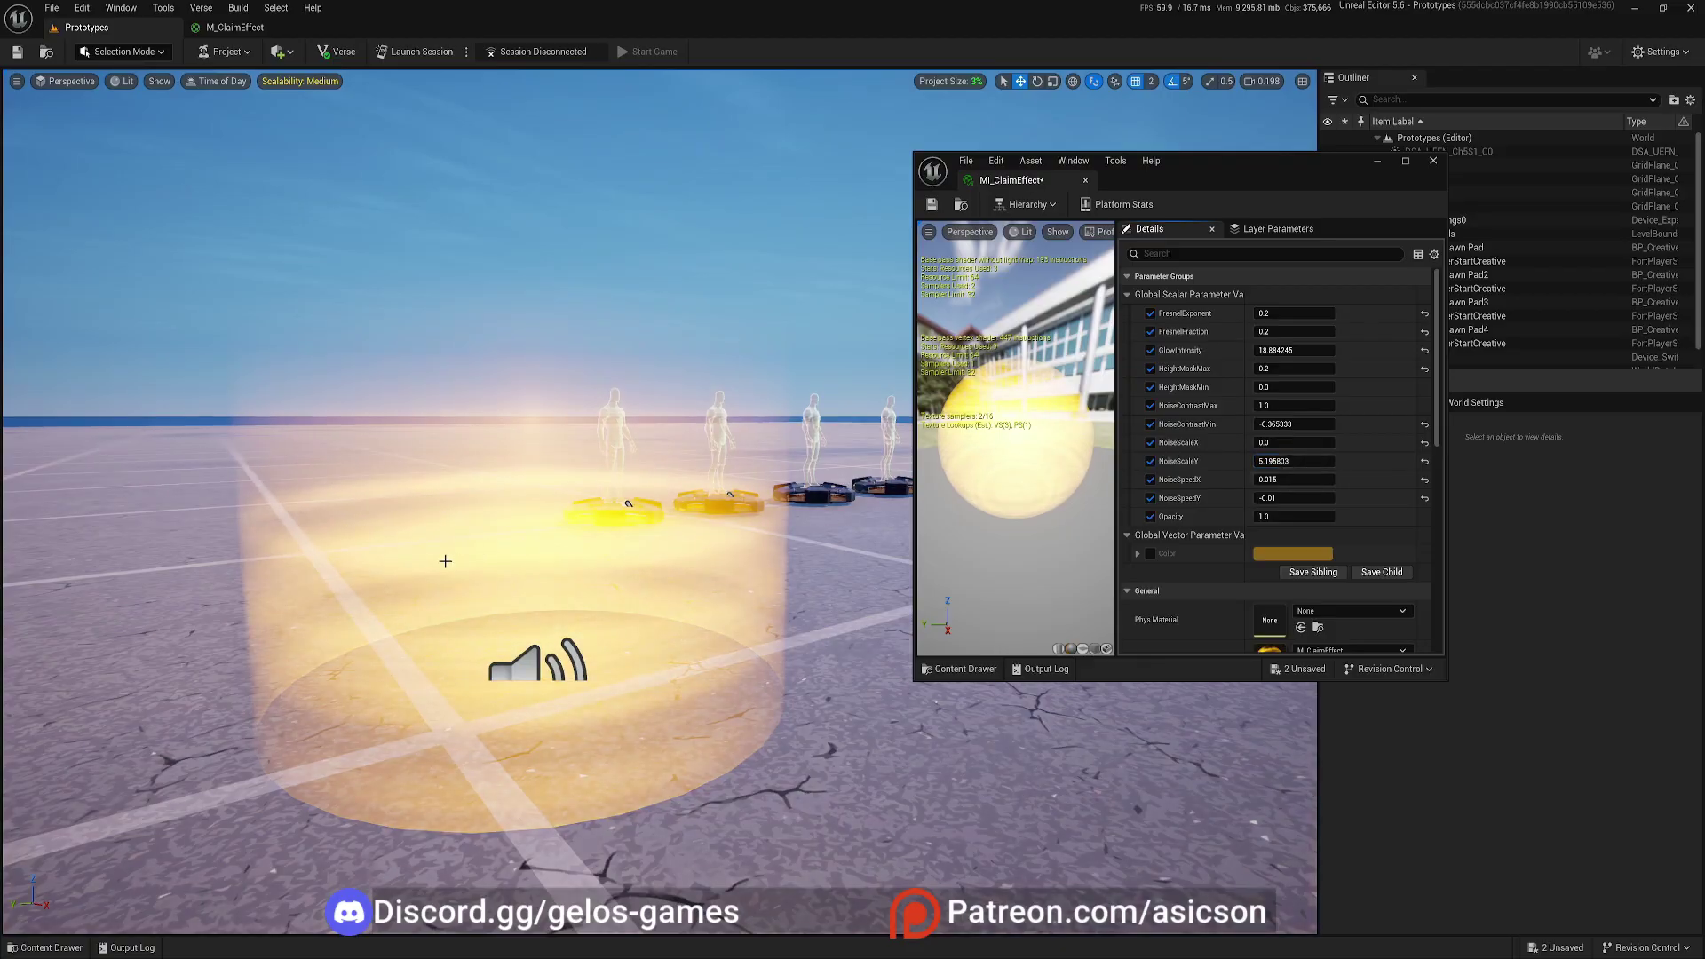
pyautogui.moveTo(1288, 462)
pyautogui.mouseDown()
pyautogui.moveTo(1323, 461)
pyautogui.moveTo(1289, 462)
pyautogui.mouseUp()
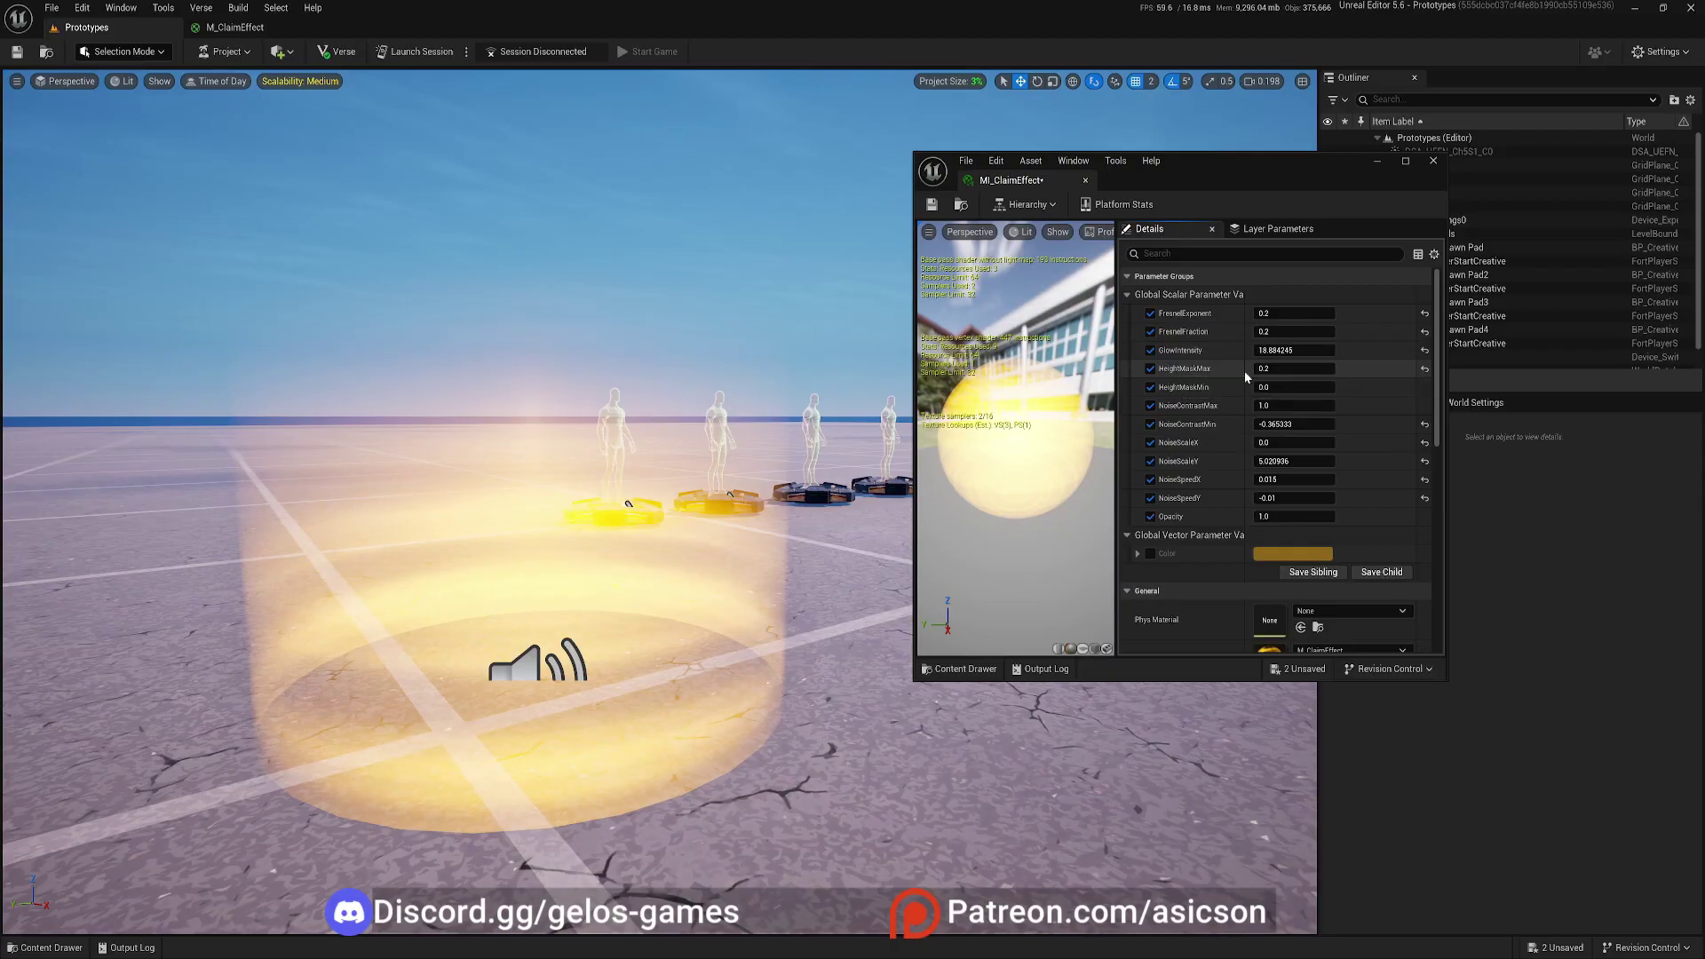
pyautogui.moveTo(1289, 369)
pyautogui.mouseDown()
pyautogui.moveTo(1264, 369)
pyautogui.moveTo(1279, 368)
pyautogui.mouseUp()
pyautogui.click(1291, 368)
pyautogui.write('0.1')
pyautogui.press('Return')
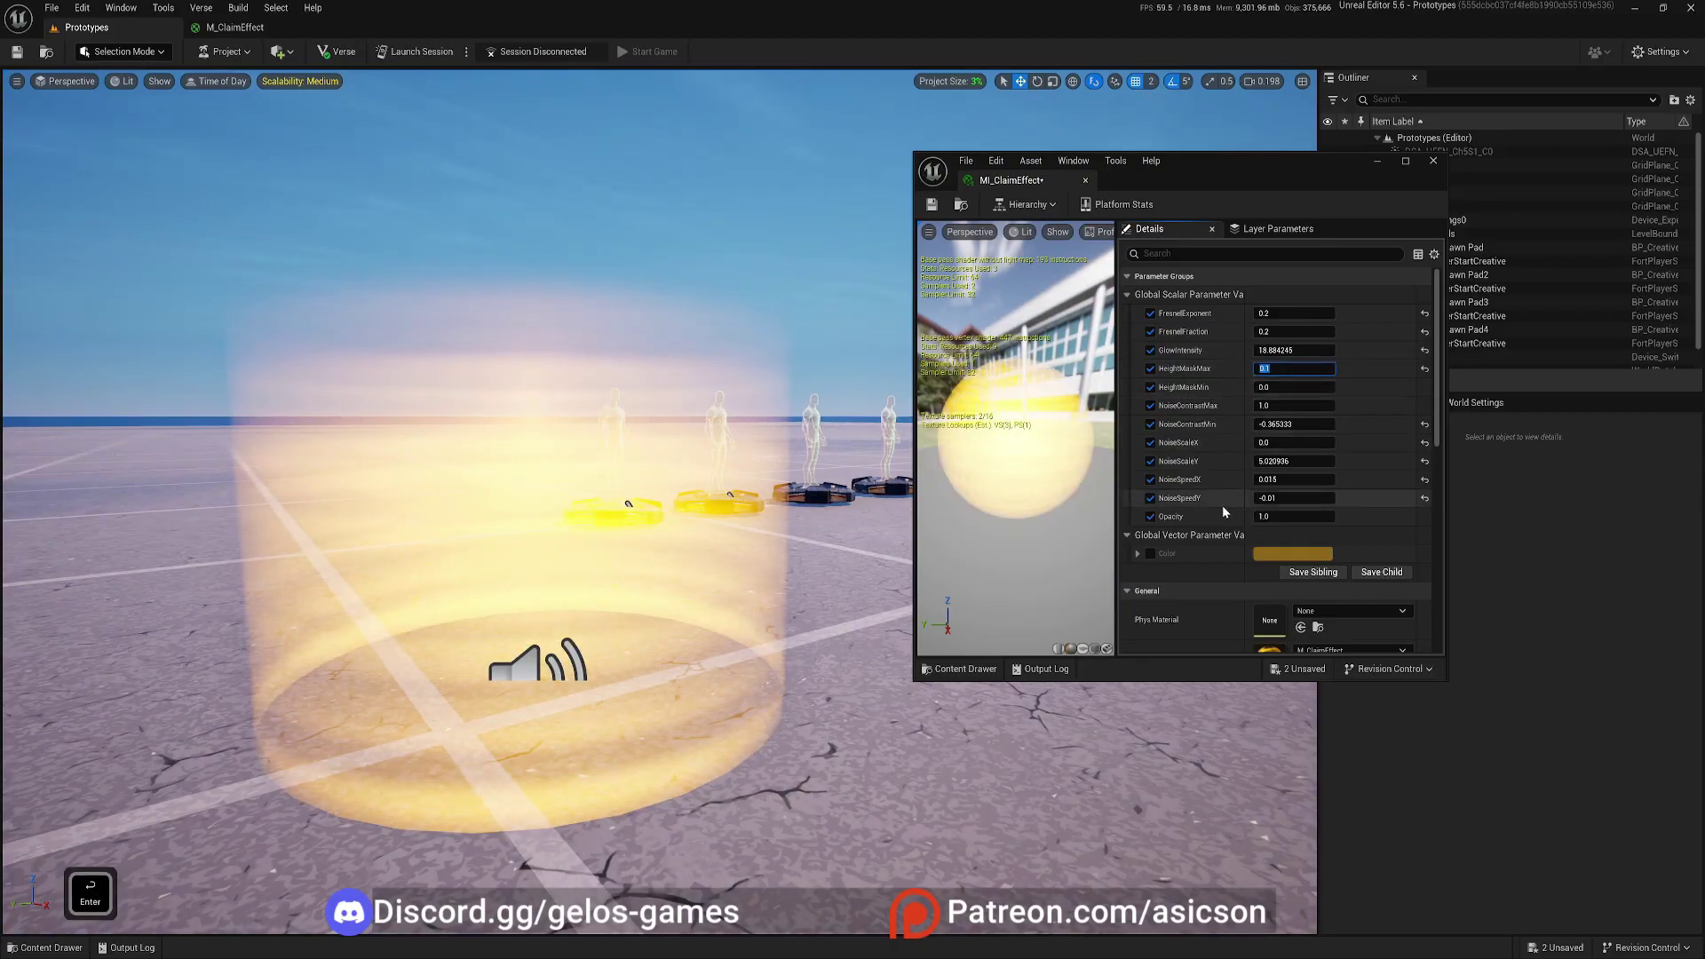
# - Adjust NoiseScaleY to about 5.84 and NoiseScaleX to about 0.57, and set NoiseSpeedX to 0.05
pyautogui.moveTo(1285, 461)
pyautogui.mouseDown()
pyautogui.moveTo(1271, 462)
pyautogui.moveTo(1291, 443)
pyautogui.mouseUp()
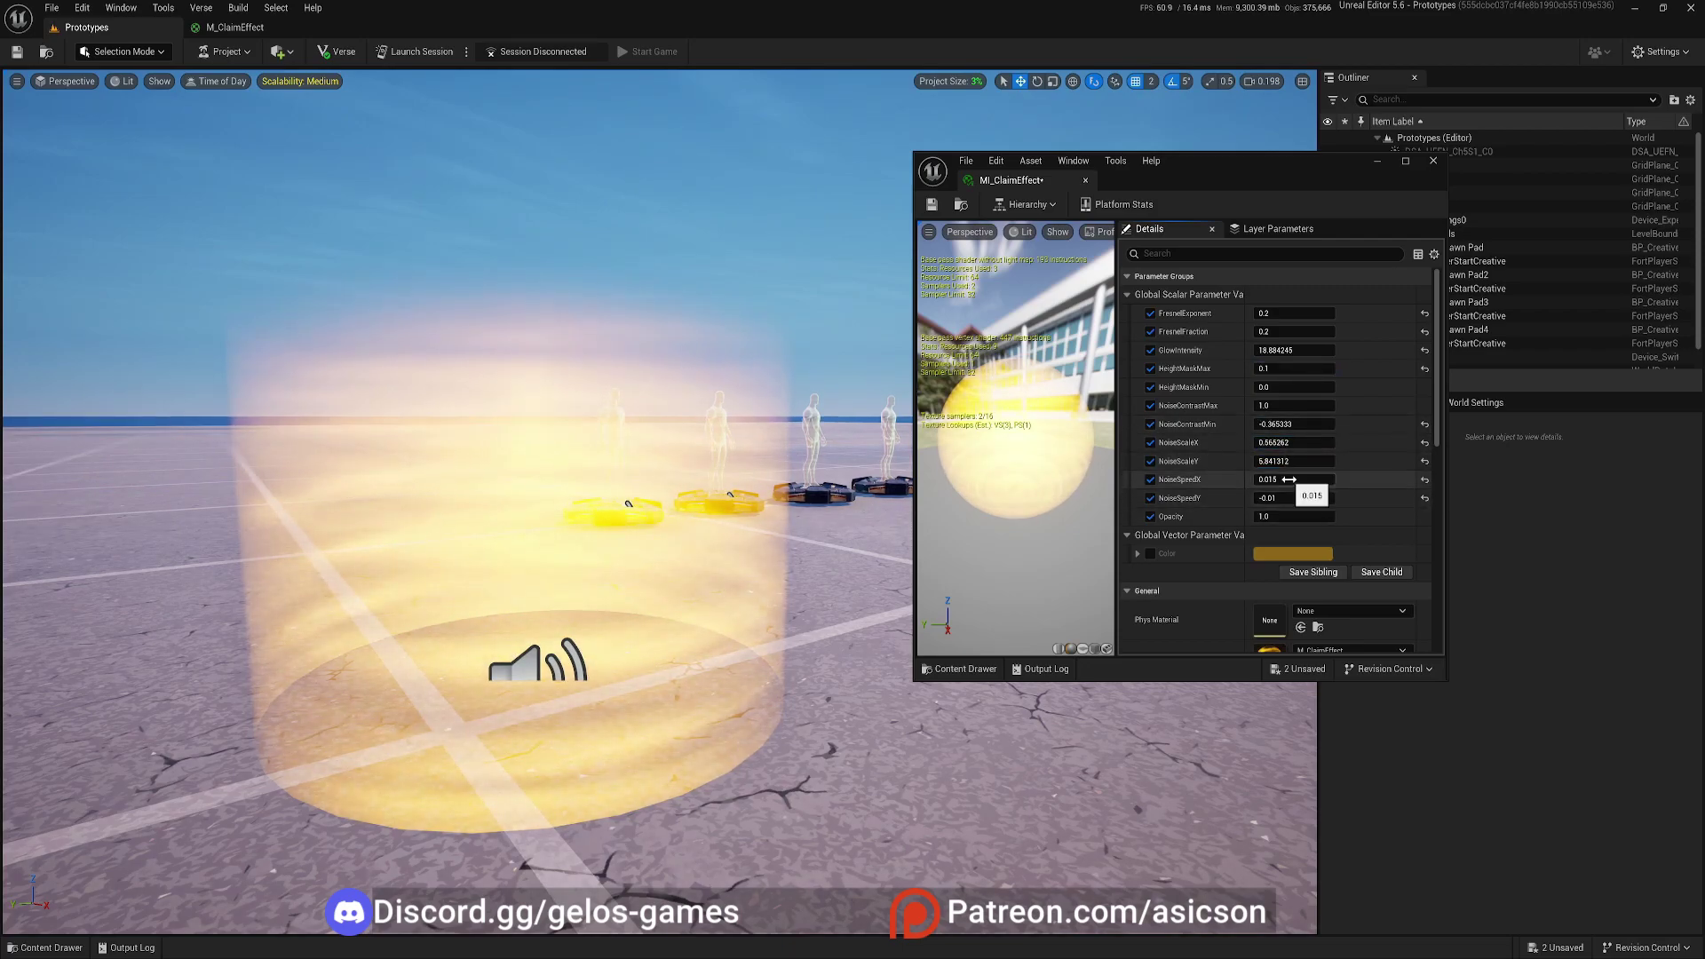
pyautogui.write('0.03')
pyautogui.press('Return')
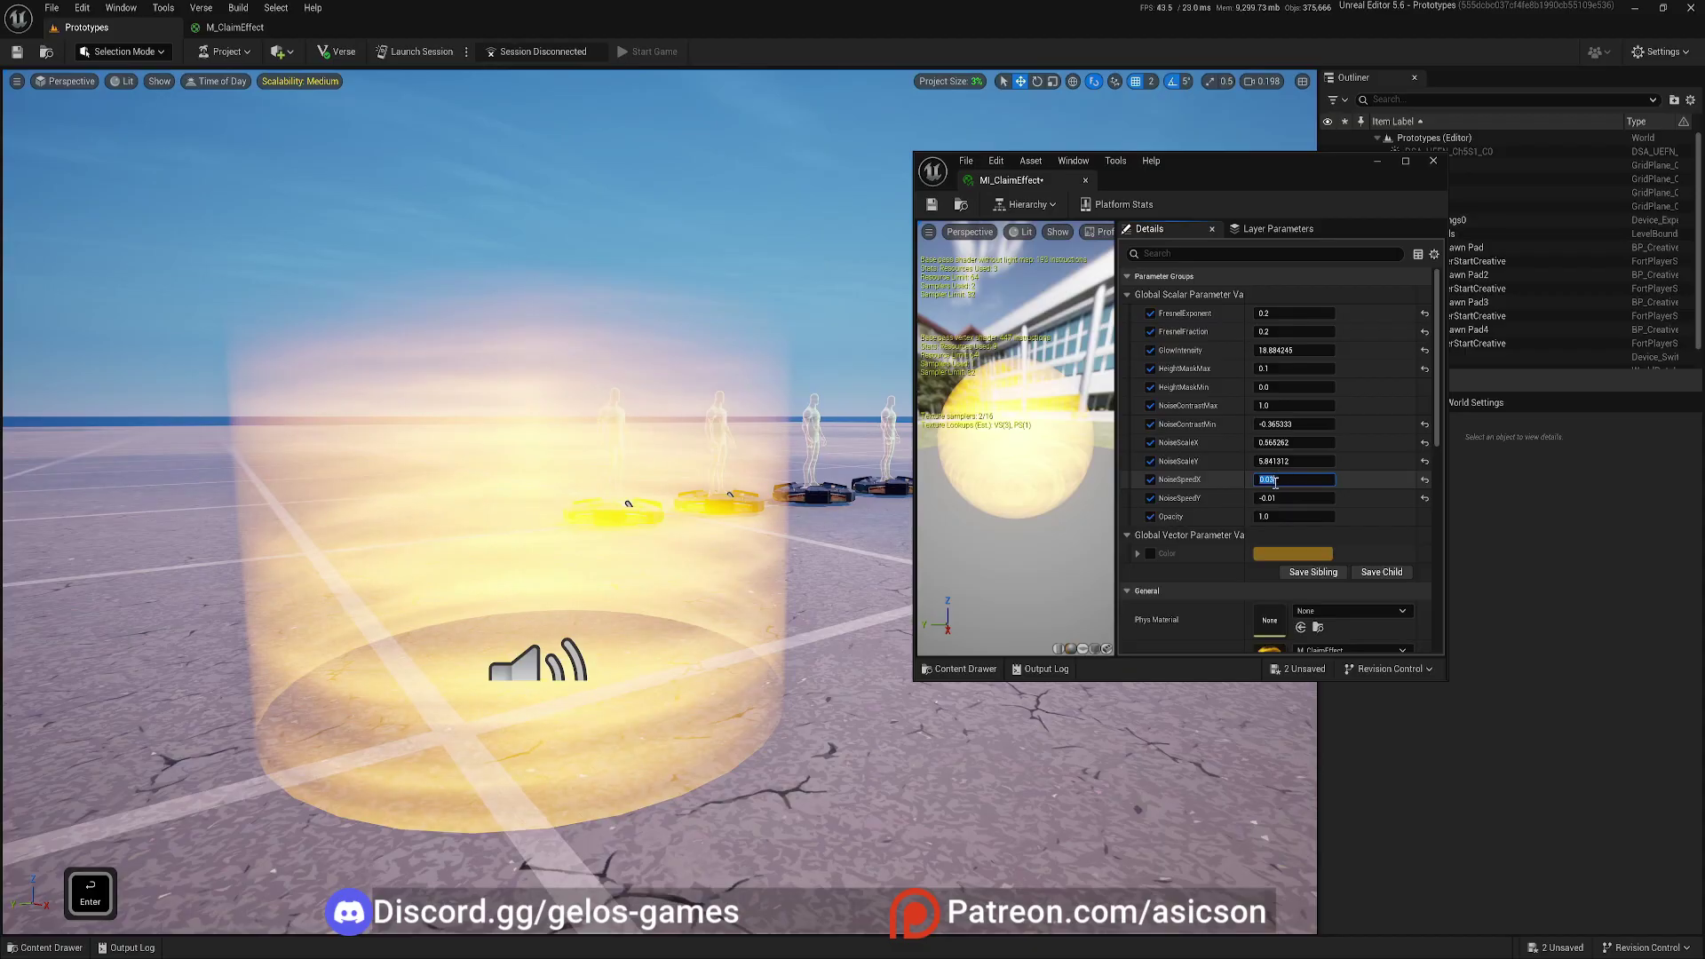
pyautogui.write('0.05')
pyautogui.press('Return')
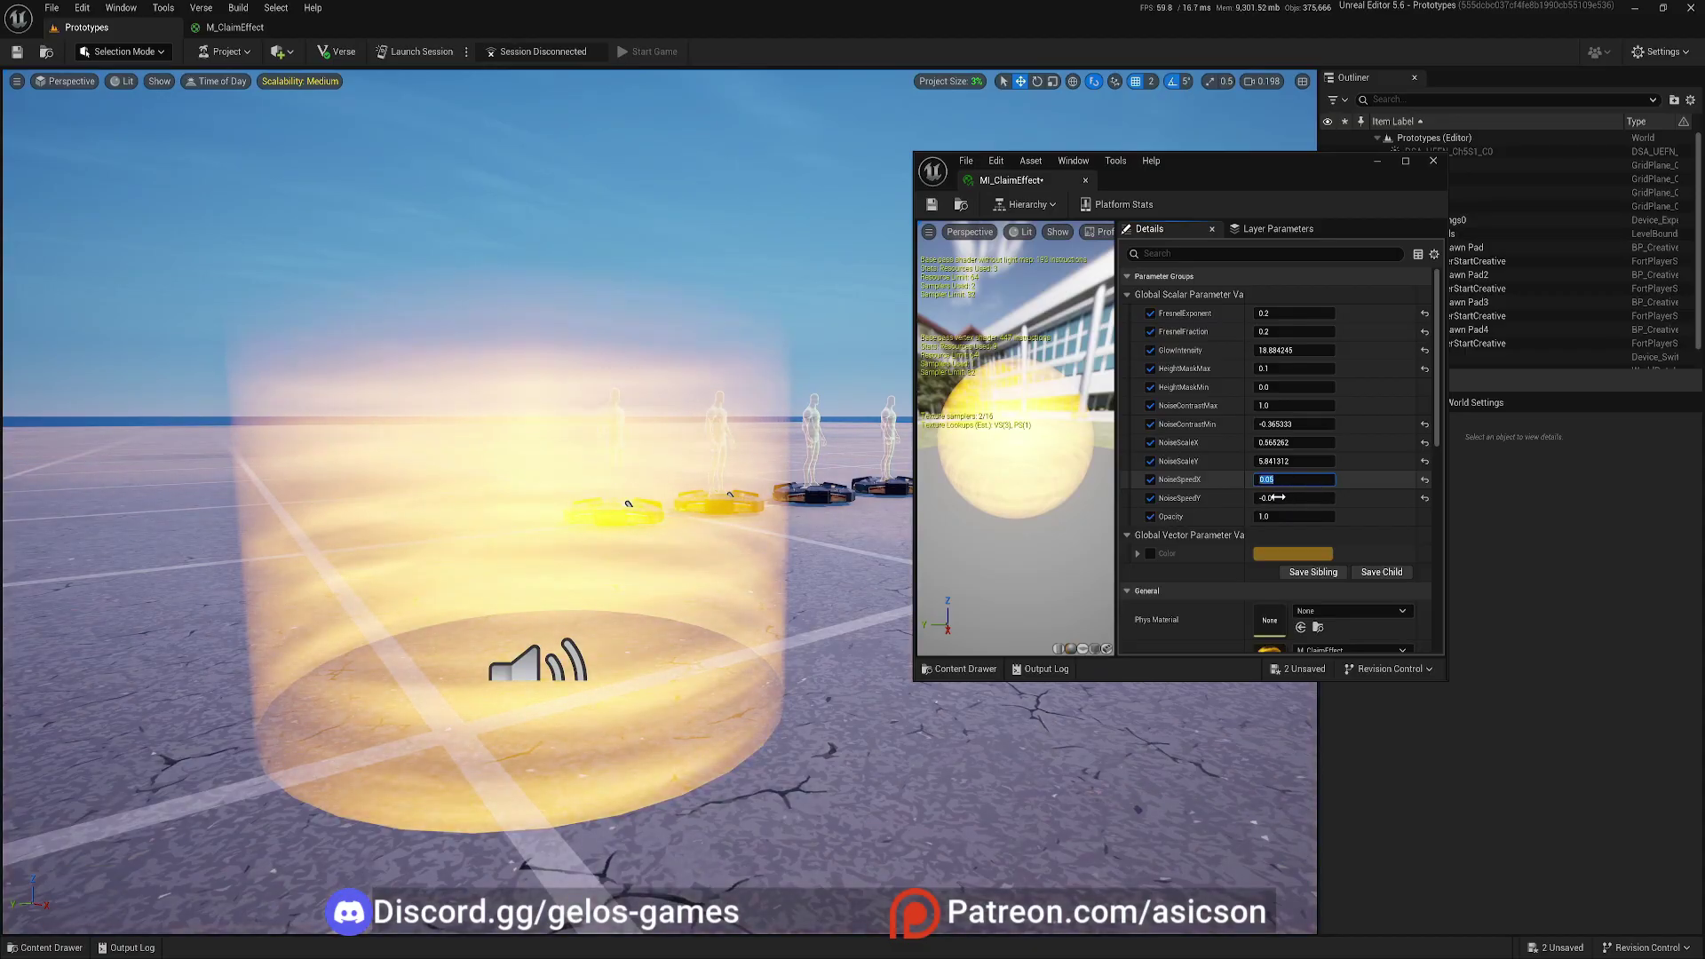
# - Set Opacity to 0.9 and reduce NoiseScaleX to about 0.39
pyautogui.moveTo(1300, 516); pyautogui.dragTo(1283, 517)
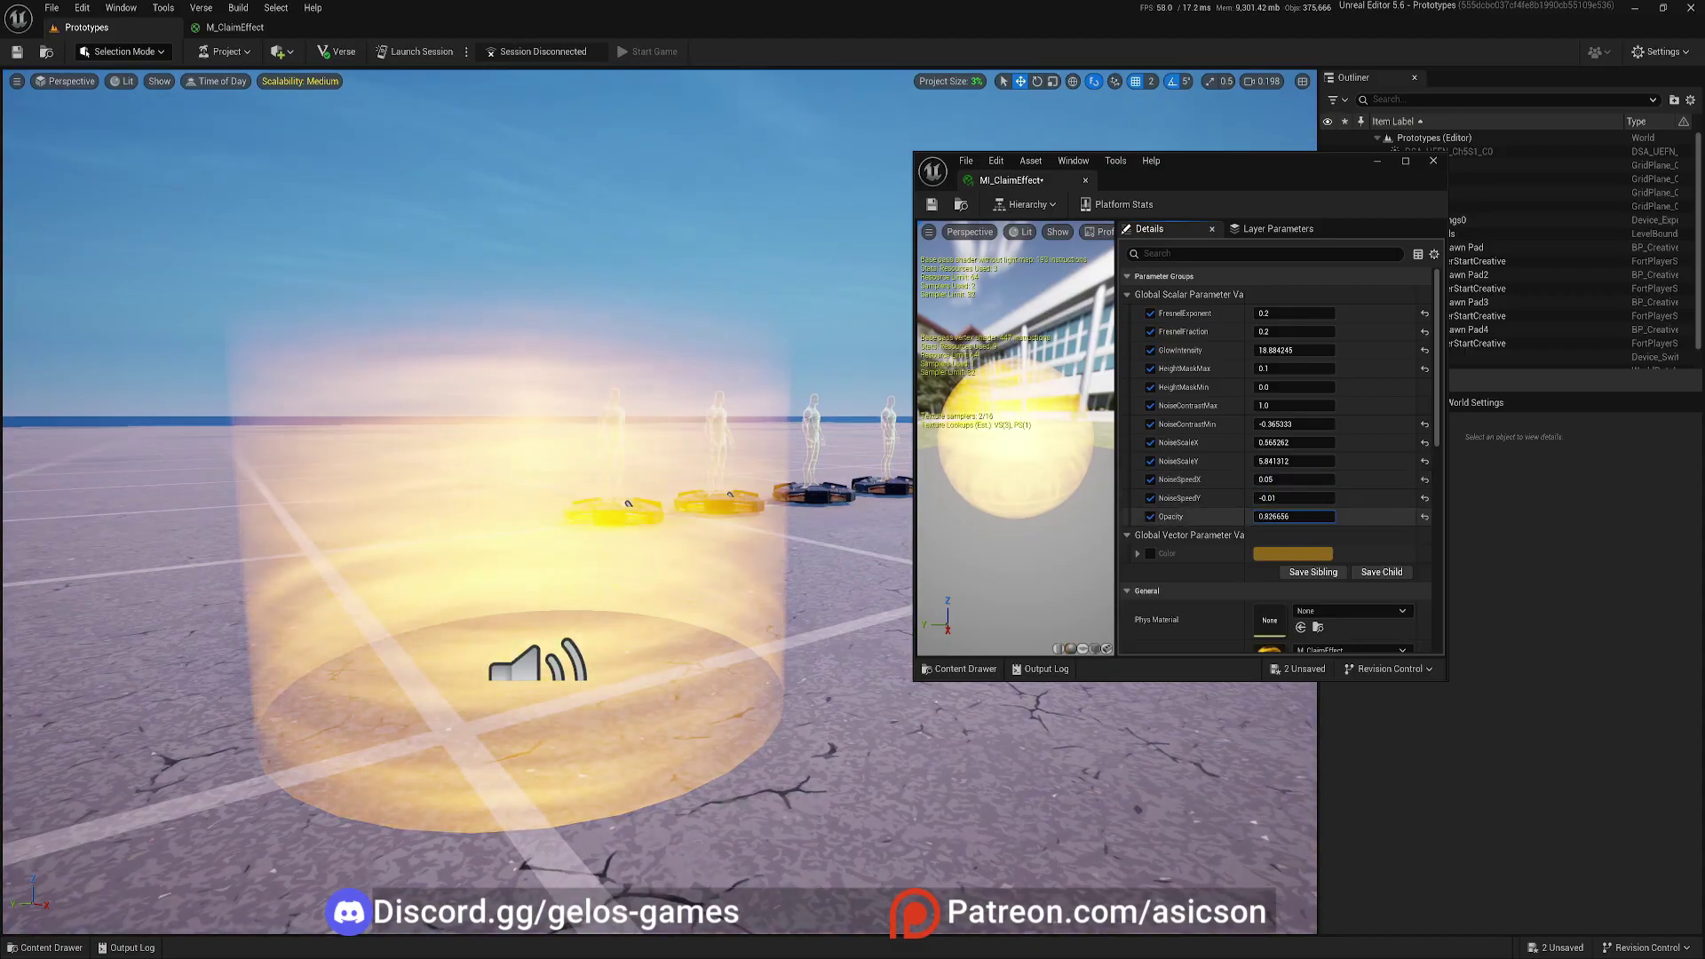
pyautogui.write('0.9')
pyautogui.press('Return')
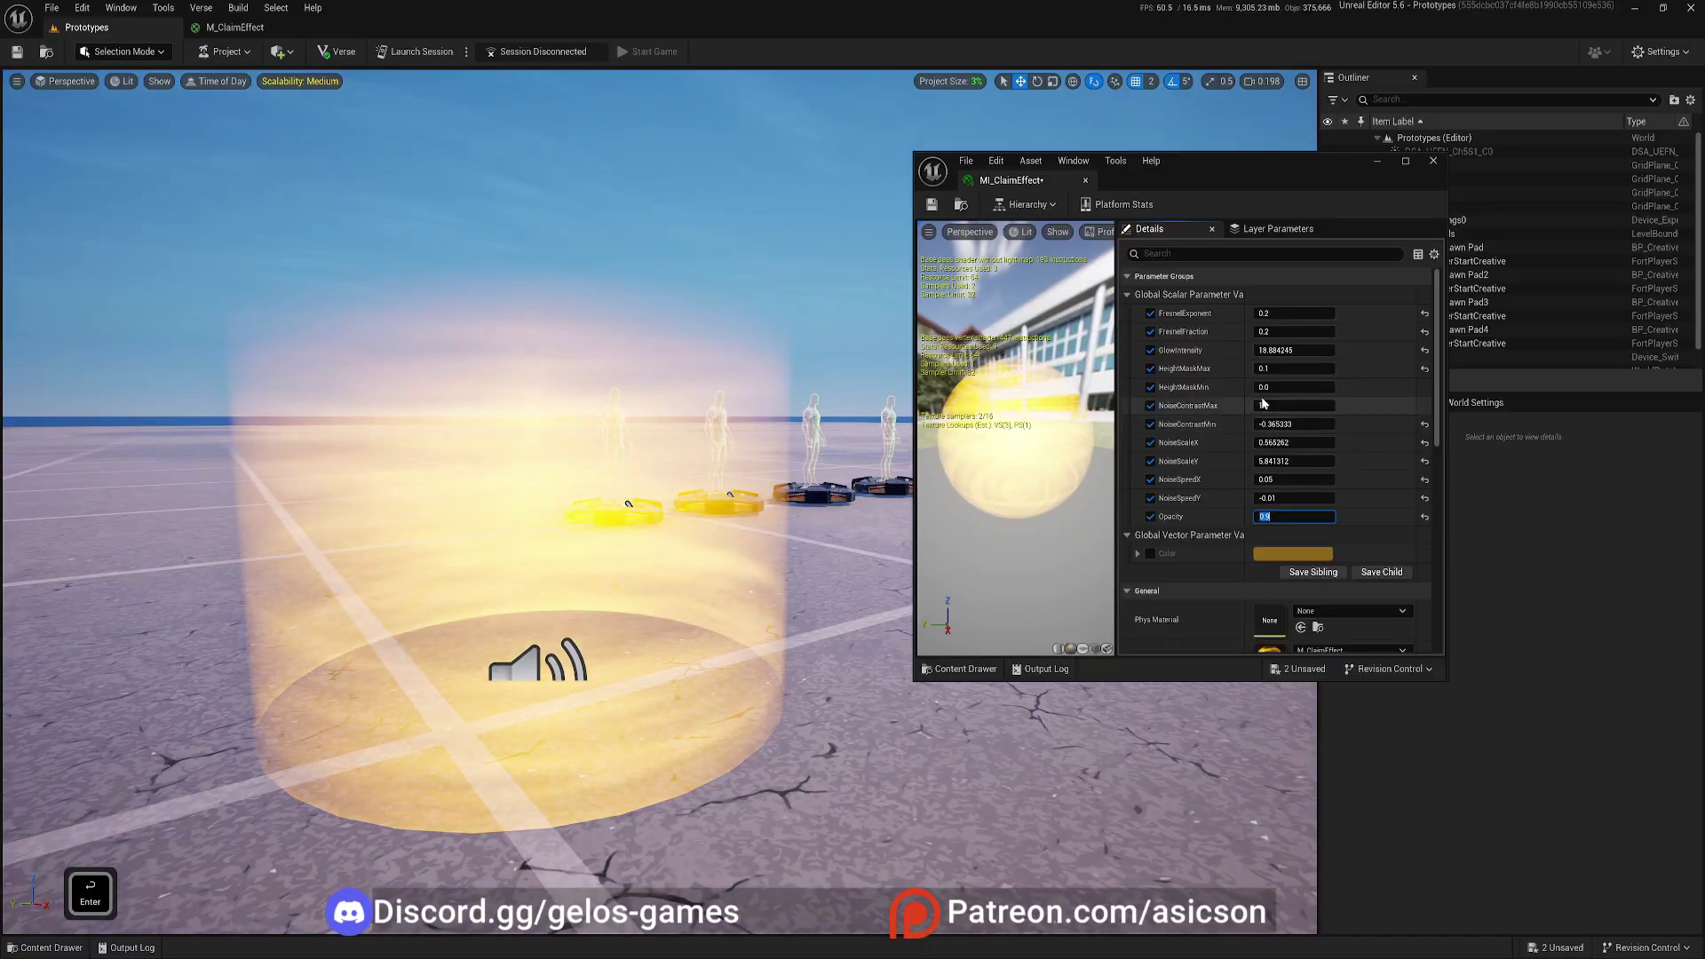
pyautogui.moveTo(1276, 443); pyautogui.dragTo(1292, 443)
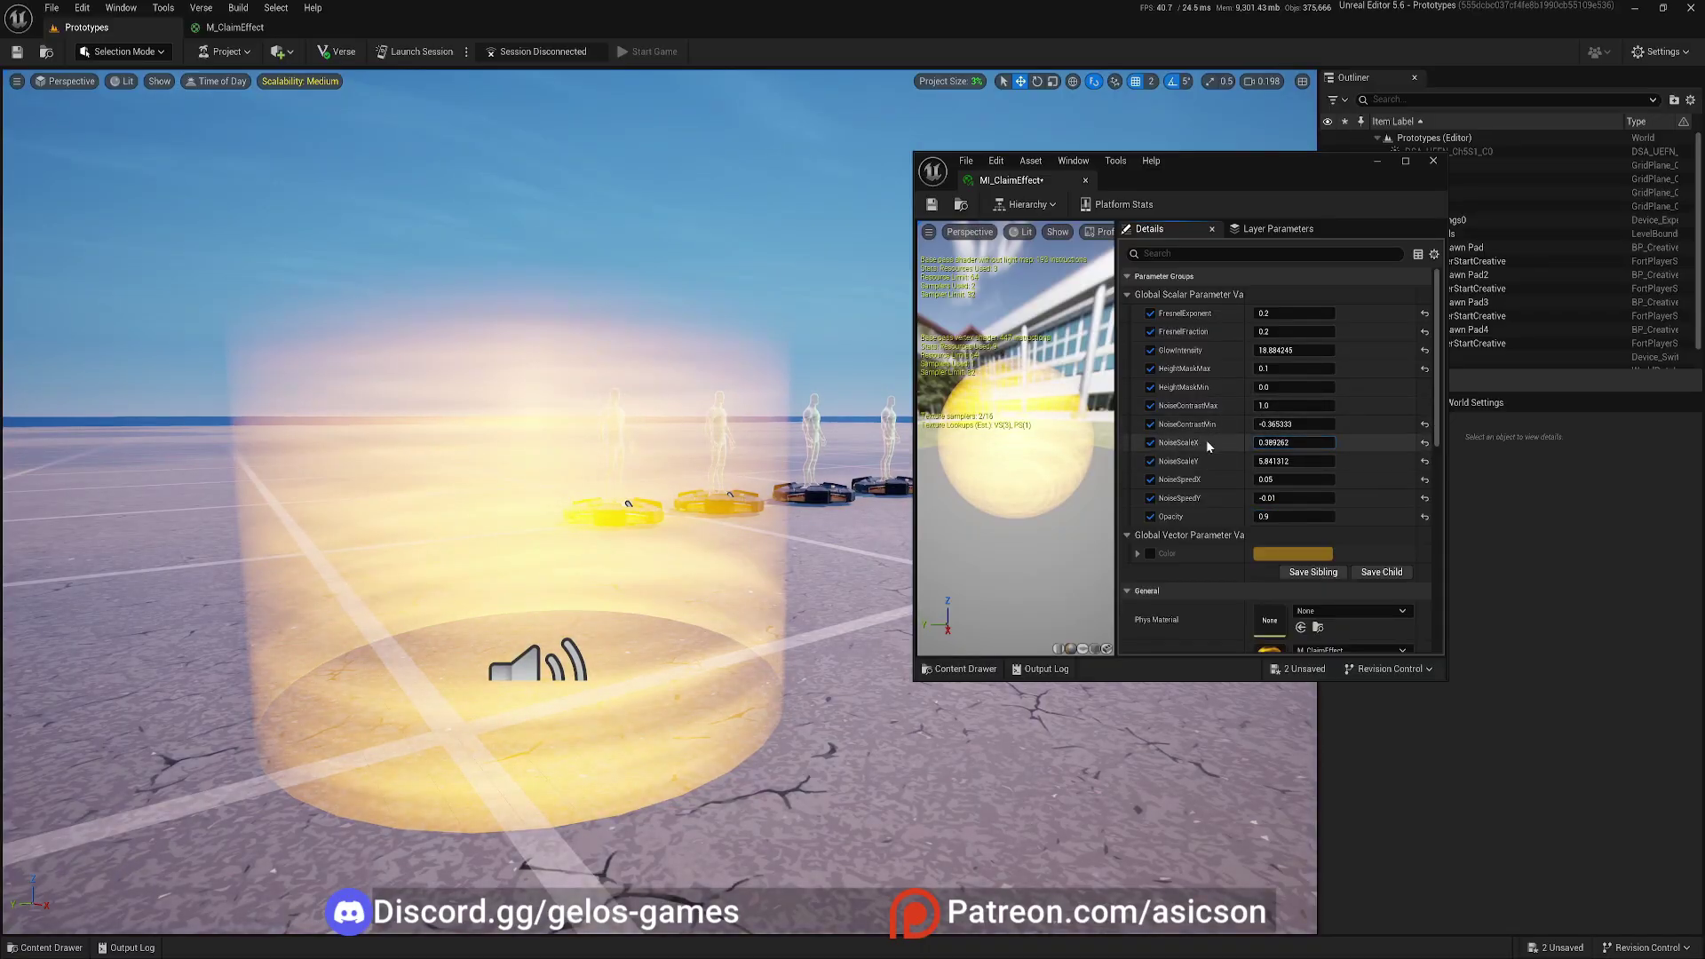
# - Move around the cylinder to examine how the scaled noise pattern wraps its surface
pyautogui.press('a')
pyautogui.moveTo(763, 462); pyautogui.dragTo(860, 476, button='right')
pyautogui.press('s')
pyautogui.press('w')
pyautogui.press('d')
pyautogui.press('s')
pyautogui.press('w')
pyautogui.press('a')
pyautogui.press('s')
pyautogui.press('w')
pyautogui.press('s')
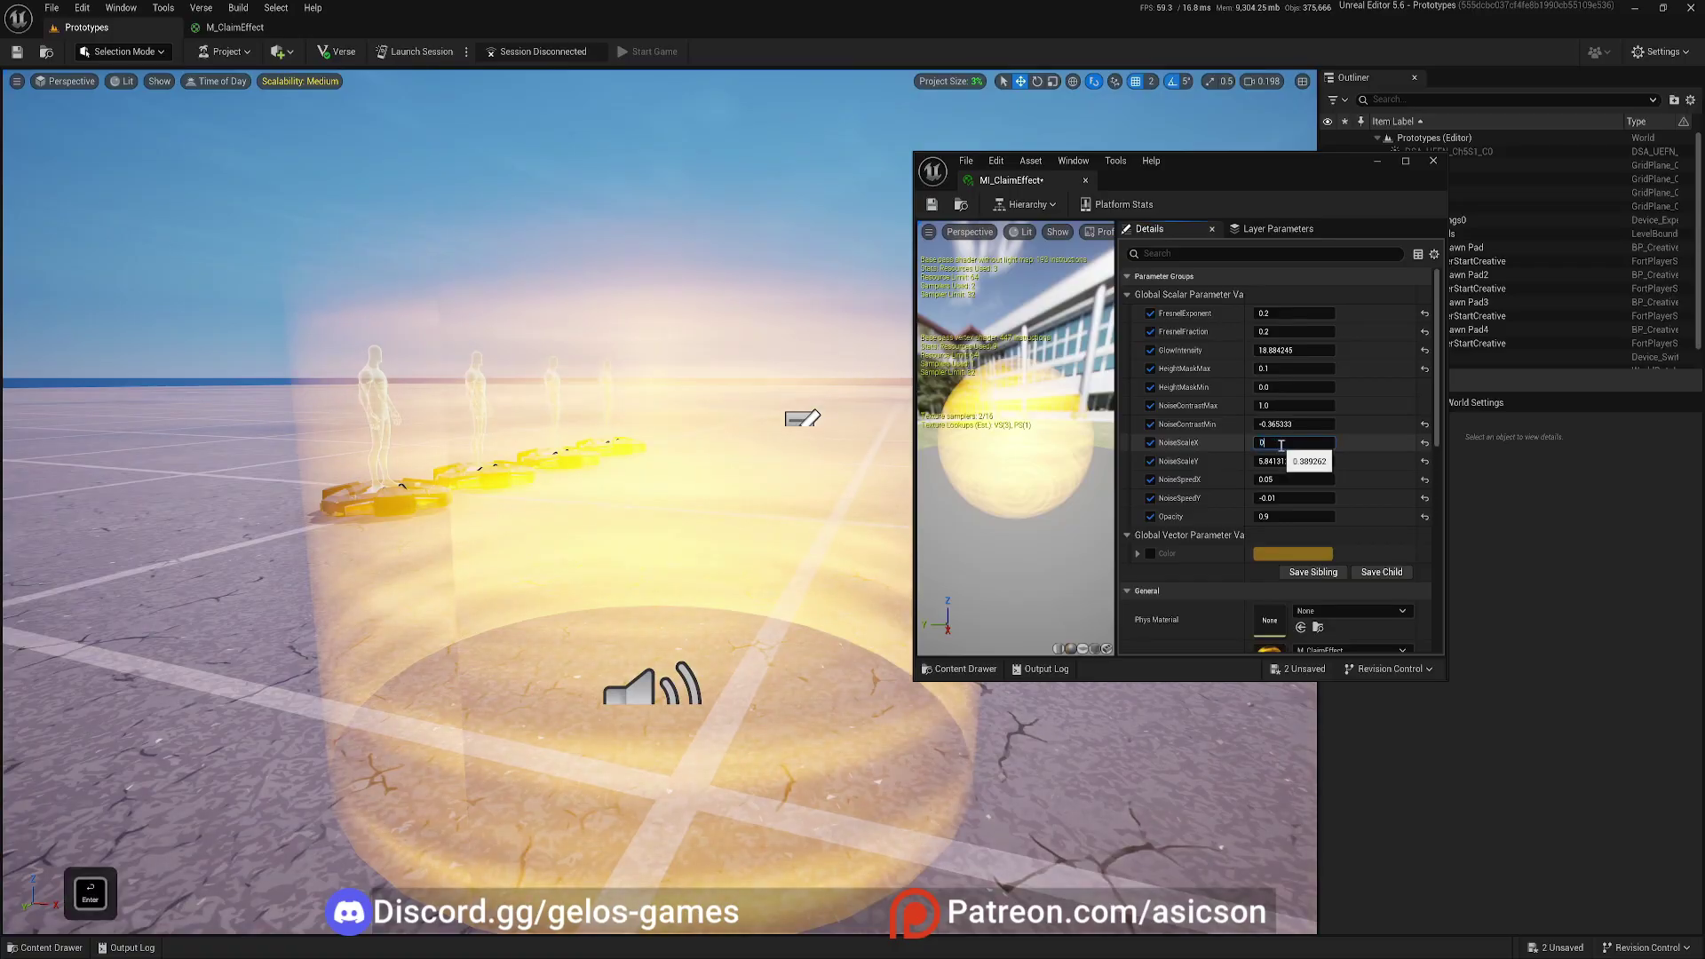
# - Set NoiseScaleX to 0.5 and check the noise pattern around the cylinder
pyautogui.moveTo(685, 484)
pyautogui.mouseDown(button='right')
pyautogui.moveTo(717, 484)
pyautogui.moveTo(646, 465)
pyautogui.moveTo(690, 488)
pyautogui.mouseUp(button='right')
pyautogui.press('d')
pyautogui.press('w')
pyautogui.press('s')
pyautogui.press('e')
pyautogui.press('a')
pyautogui.press('d')
pyautogui.press('s')
pyautogui.moveTo(767, 619); pyautogui.dragTo(790, 666, button='right')
pyautogui.press('e')
pyautogui.press('w')
pyautogui.press('q')
pyautogui.press('q')
pyautogui.press('a')
pyautogui.press('e')
pyautogui.press('s')
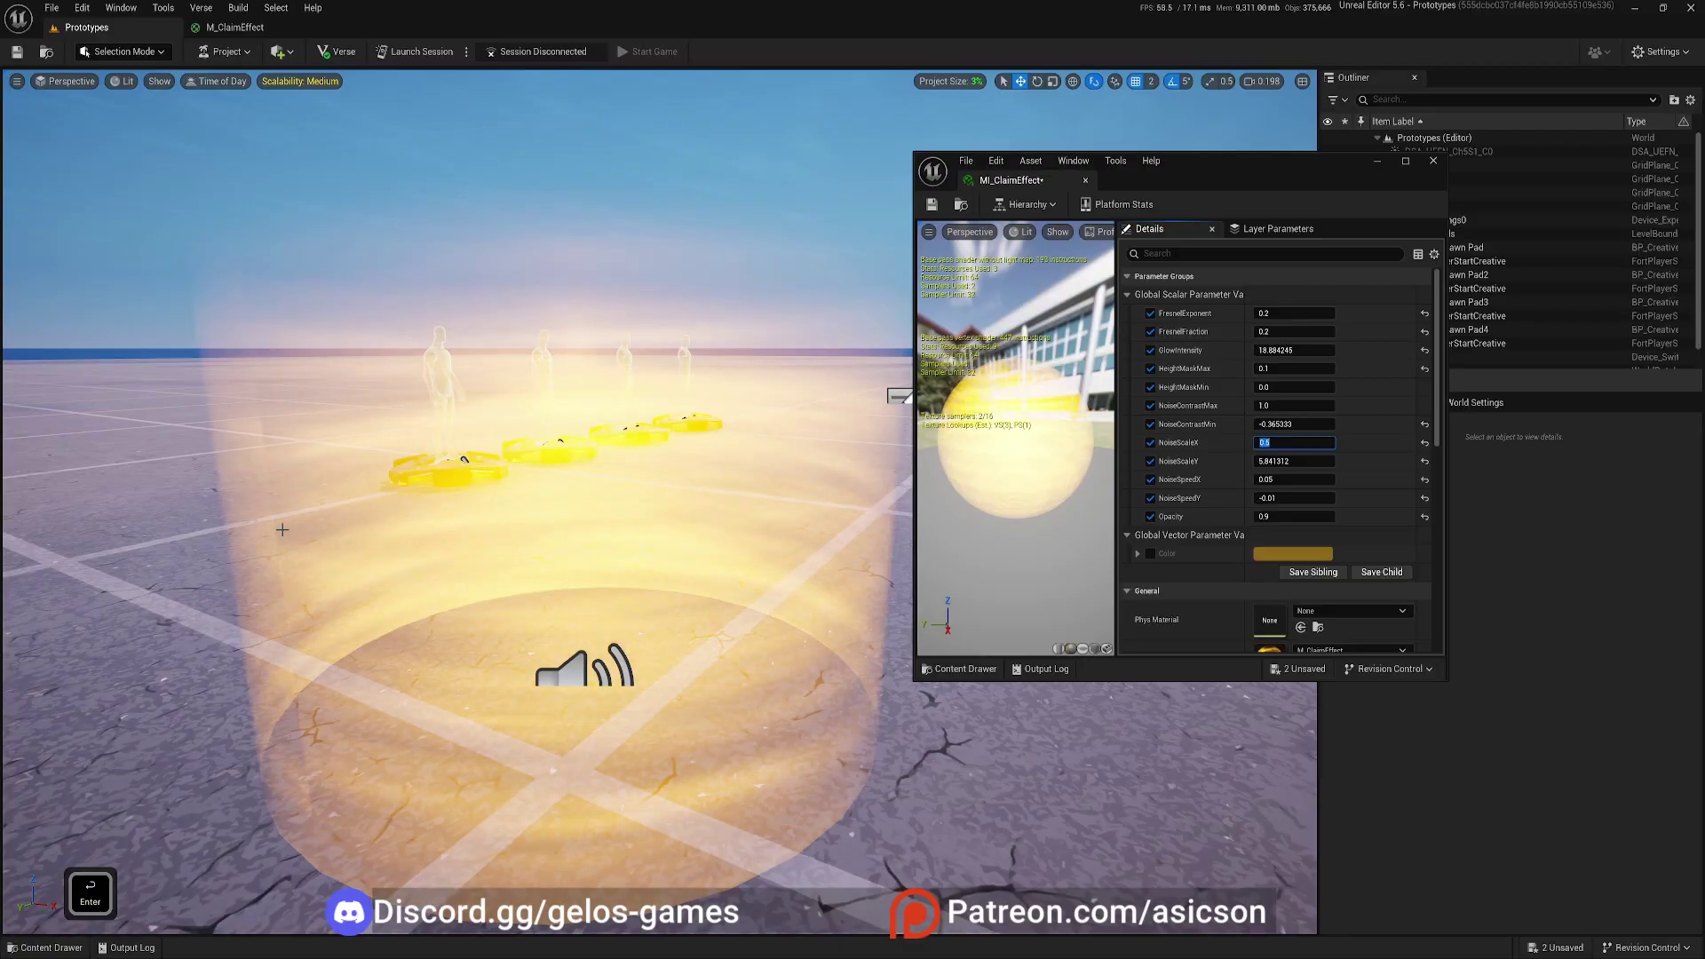
# - Examine the animated claim effect on the cylinder from inside and outside at varying heights and distances
pyautogui.moveTo(282, 529); pyautogui.dragTo(282, 530, button='right')
pyautogui.press('a')
pyautogui.press('d')
pyautogui.moveTo(658, 511); pyautogui.dragTo(604, 511, button='right')
pyautogui.press('s')
pyautogui.press('w')
pyautogui.press('d')
pyautogui.scroll(1, 604, 511)
pyautogui.press('s')
pyautogui.press('a')
pyautogui.press('e')
pyautogui.press('w')
pyautogui.press('s')
pyautogui.press('q')
pyautogui.press('a')
pyautogui.press('e')
pyautogui.press('q')
pyautogui.press('d')
pyautogui.press('w')
pyautogui.press('a')
pyautogui.press('s')
pyautogui.press('w')
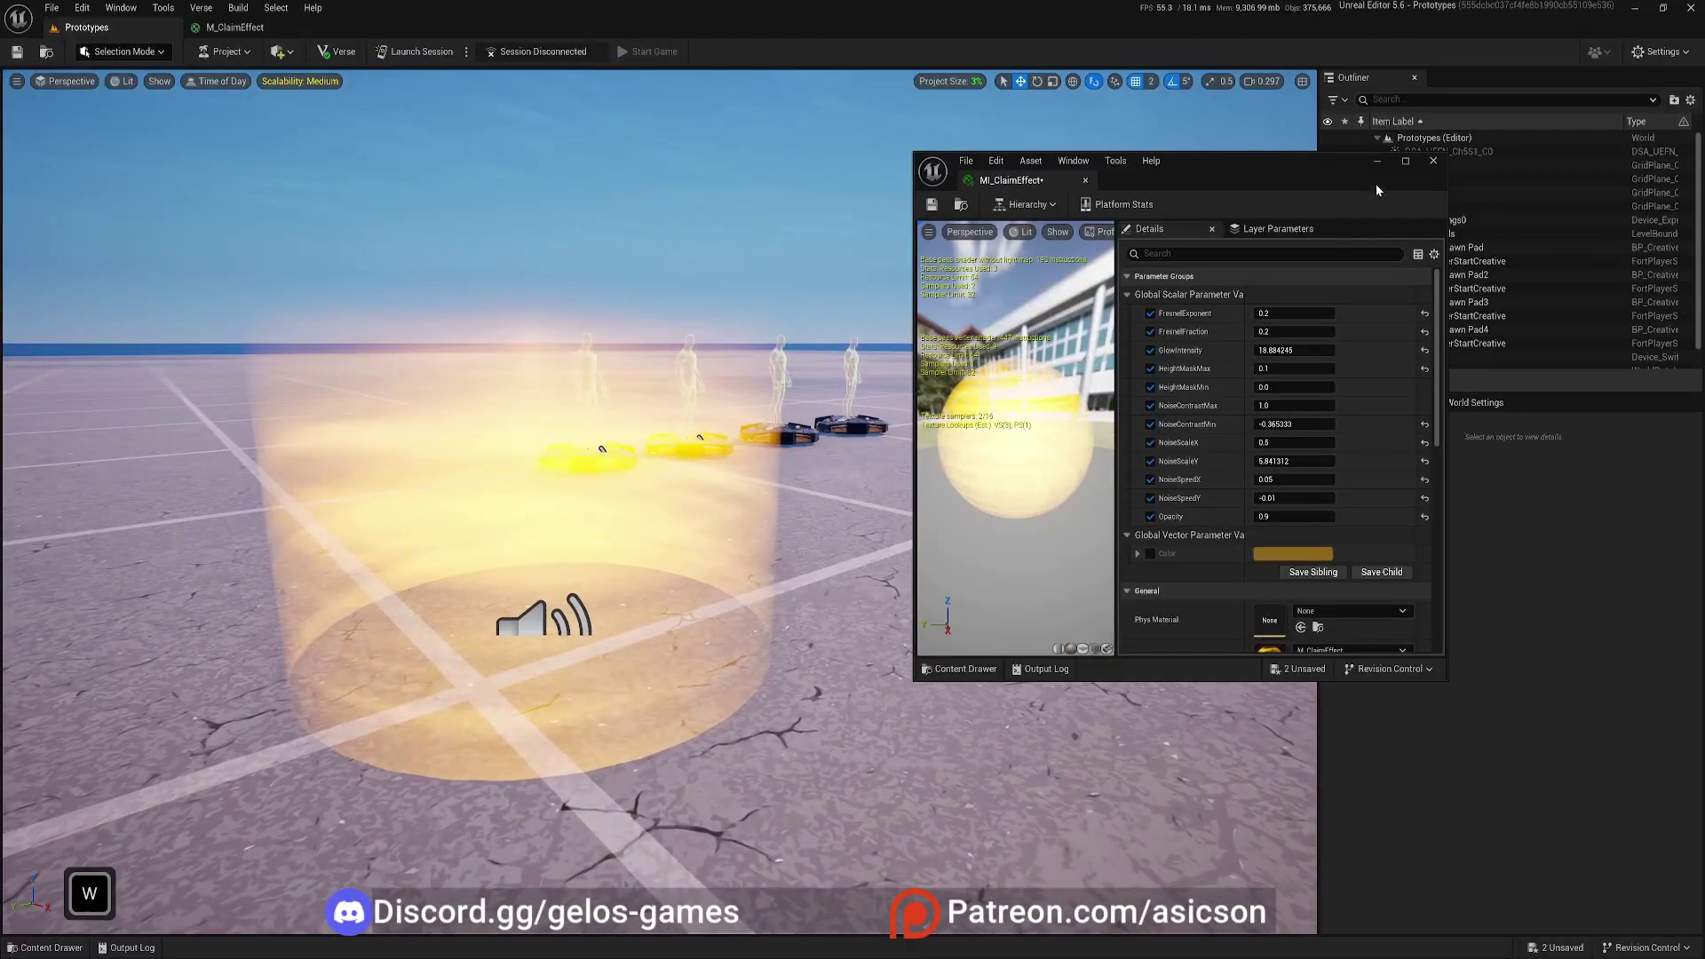
# - Move the floating MI_ClaimEffect window clear of the level's property area and select the Switch device
pyautogui.moveTo(1376, 185); pyautogui.dragTo(1190, 365)
pyautogui.click(559, 507)
pyautogui.press('a')
pyautogui.moveTo(559, 507); pyautogui.dragTo(559, 507, button='right')
pyautogui.press('s')
# - Toggle the Switch's Initial State off and on repeatedly, leave it enabled, and inspect the glowing cylinder up close
pyautogui.click(1491, 681)
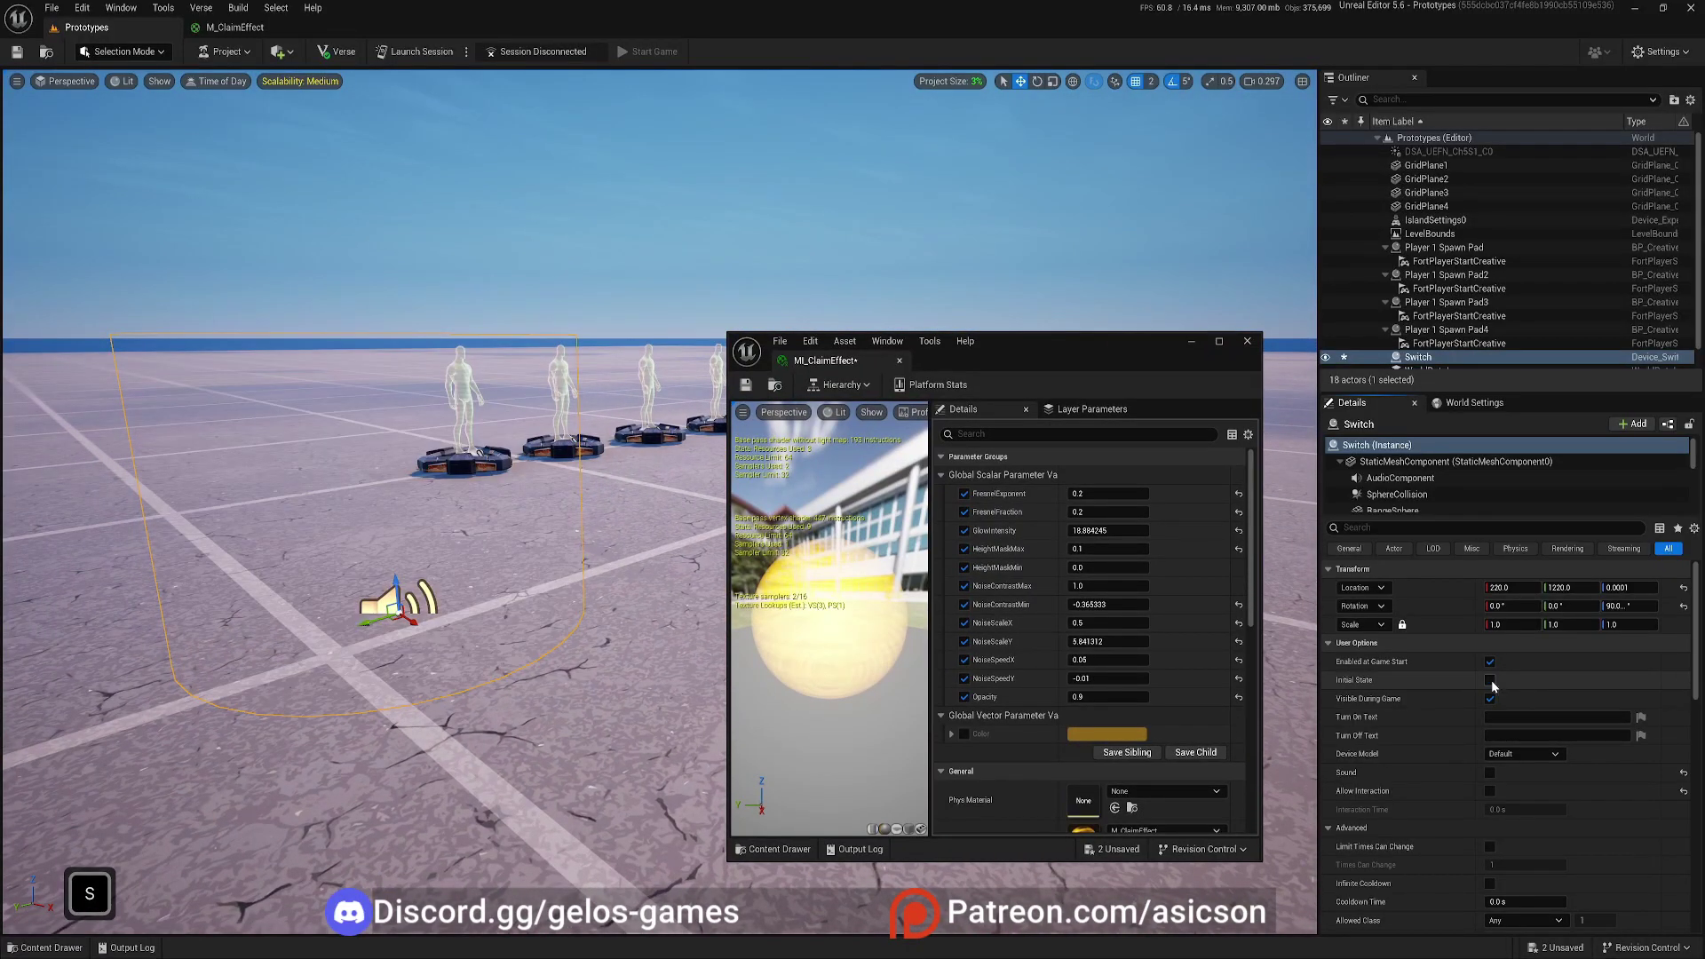
pyautogui.doubleClick(1490, 681)
pyautogui.click(1490, 681)
pyautogui.doubleClick(1489, 681)
pyautogui.click(1490, 681)
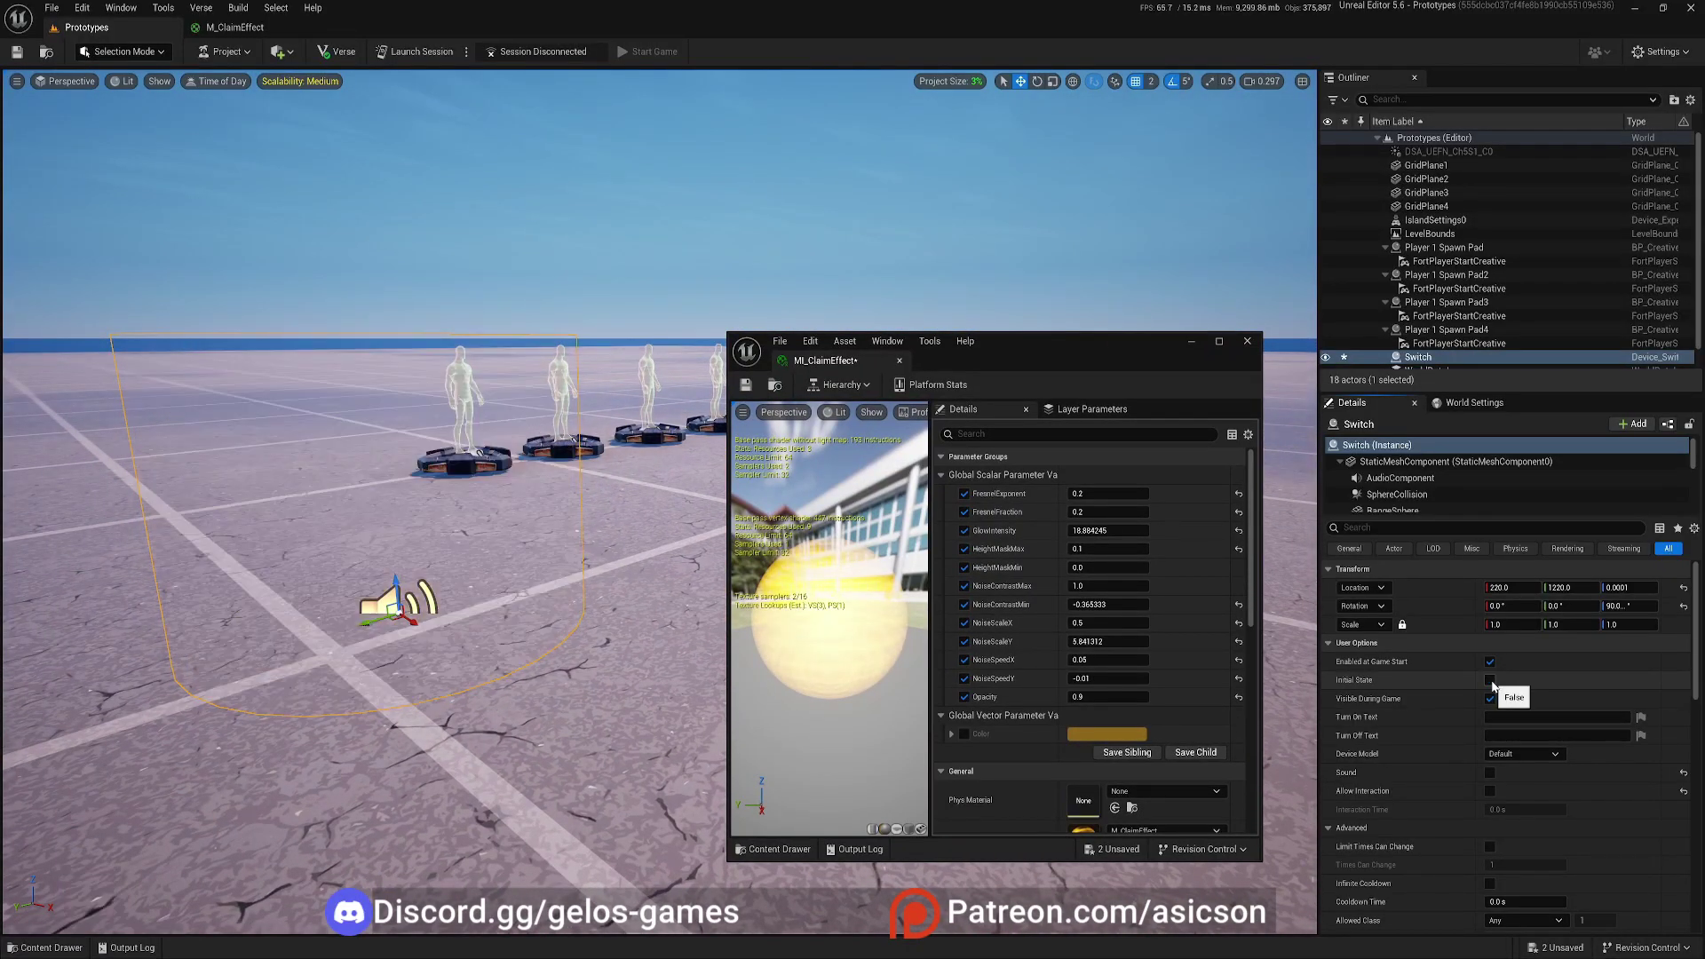
pyautogui.click(1490, 681)
pyautogui.press('d')
pyautogui.press('w')
pyautogui.moveTo(502, 533); pyautogui.dragTo(502, 533, button='right')
pyautogui.press('q')
pyautogui.press('a')
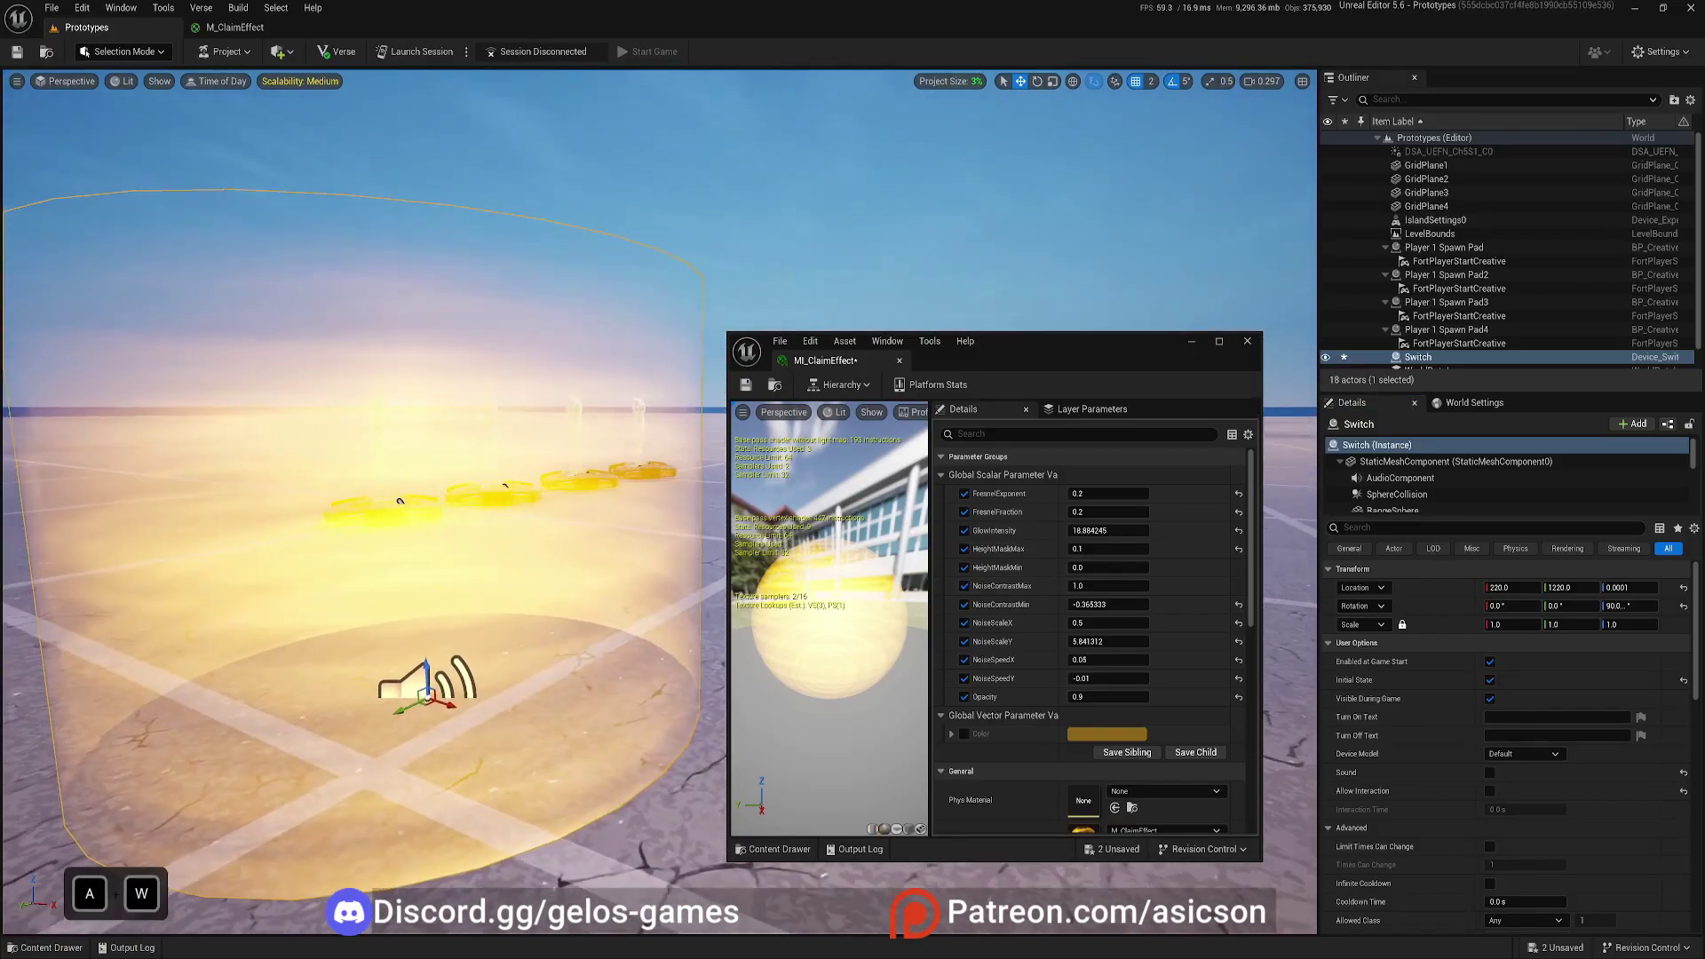
# - Inspect the finished claim effect on the cylinder around the Switch from outside at slightly varied distances and heights
pyautogui.press('s')
pyautogui.press('d')
pyautogui.press('w')
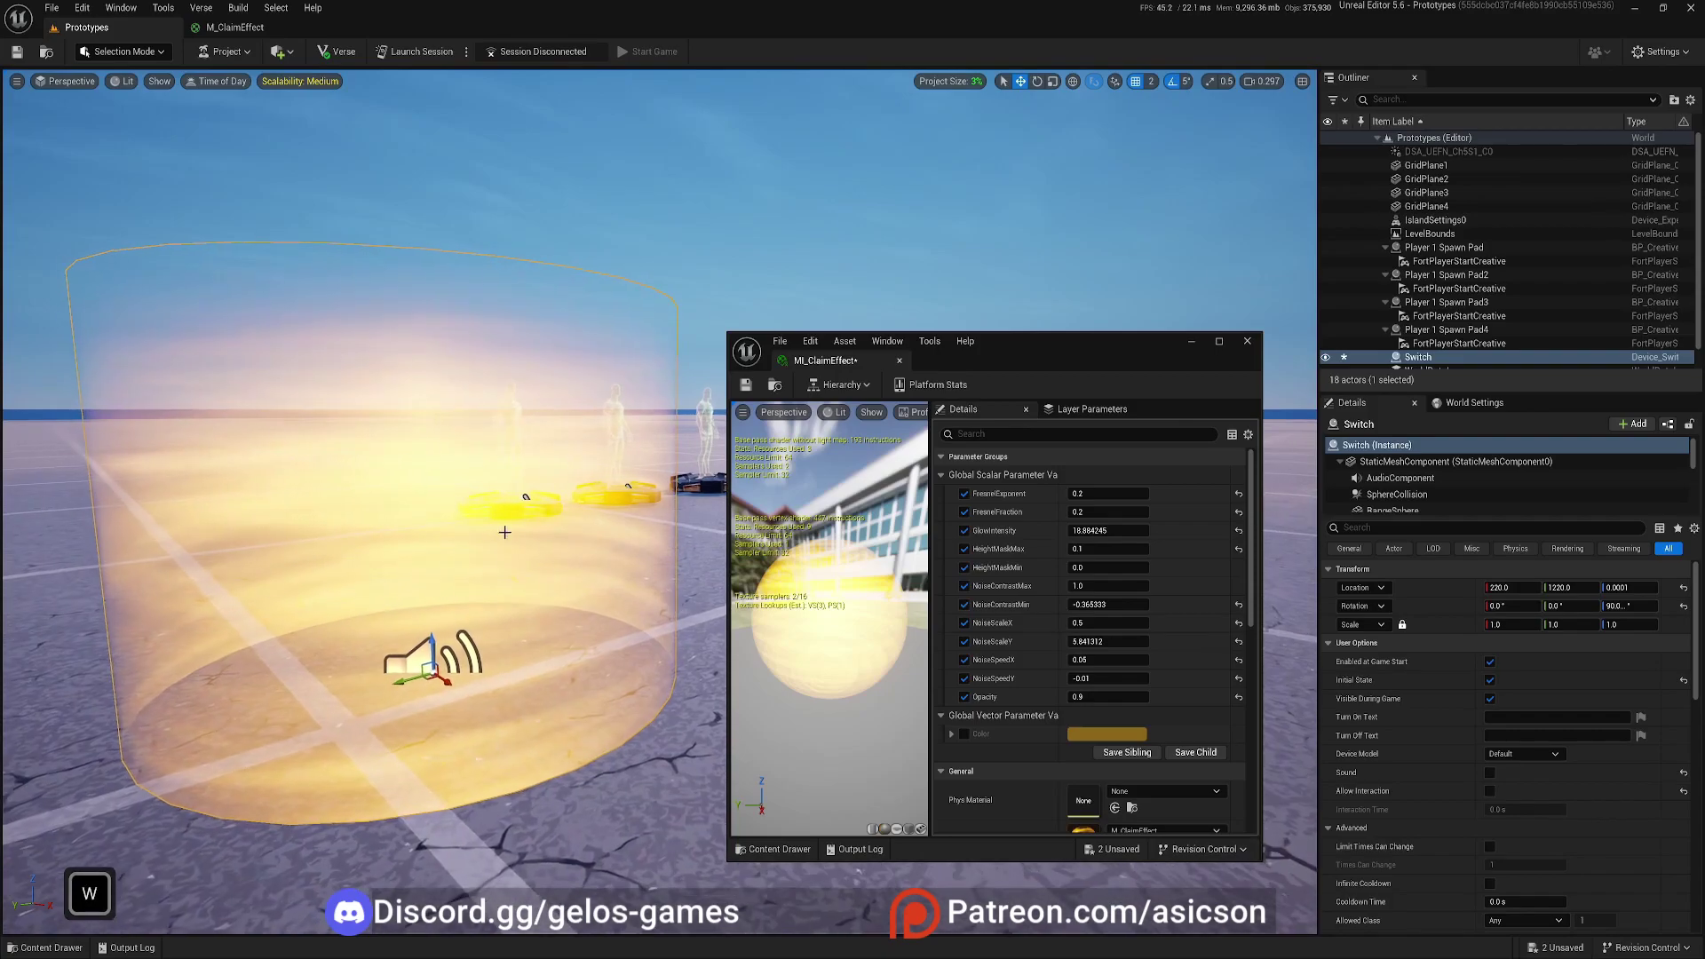
pyautogui.press('w')
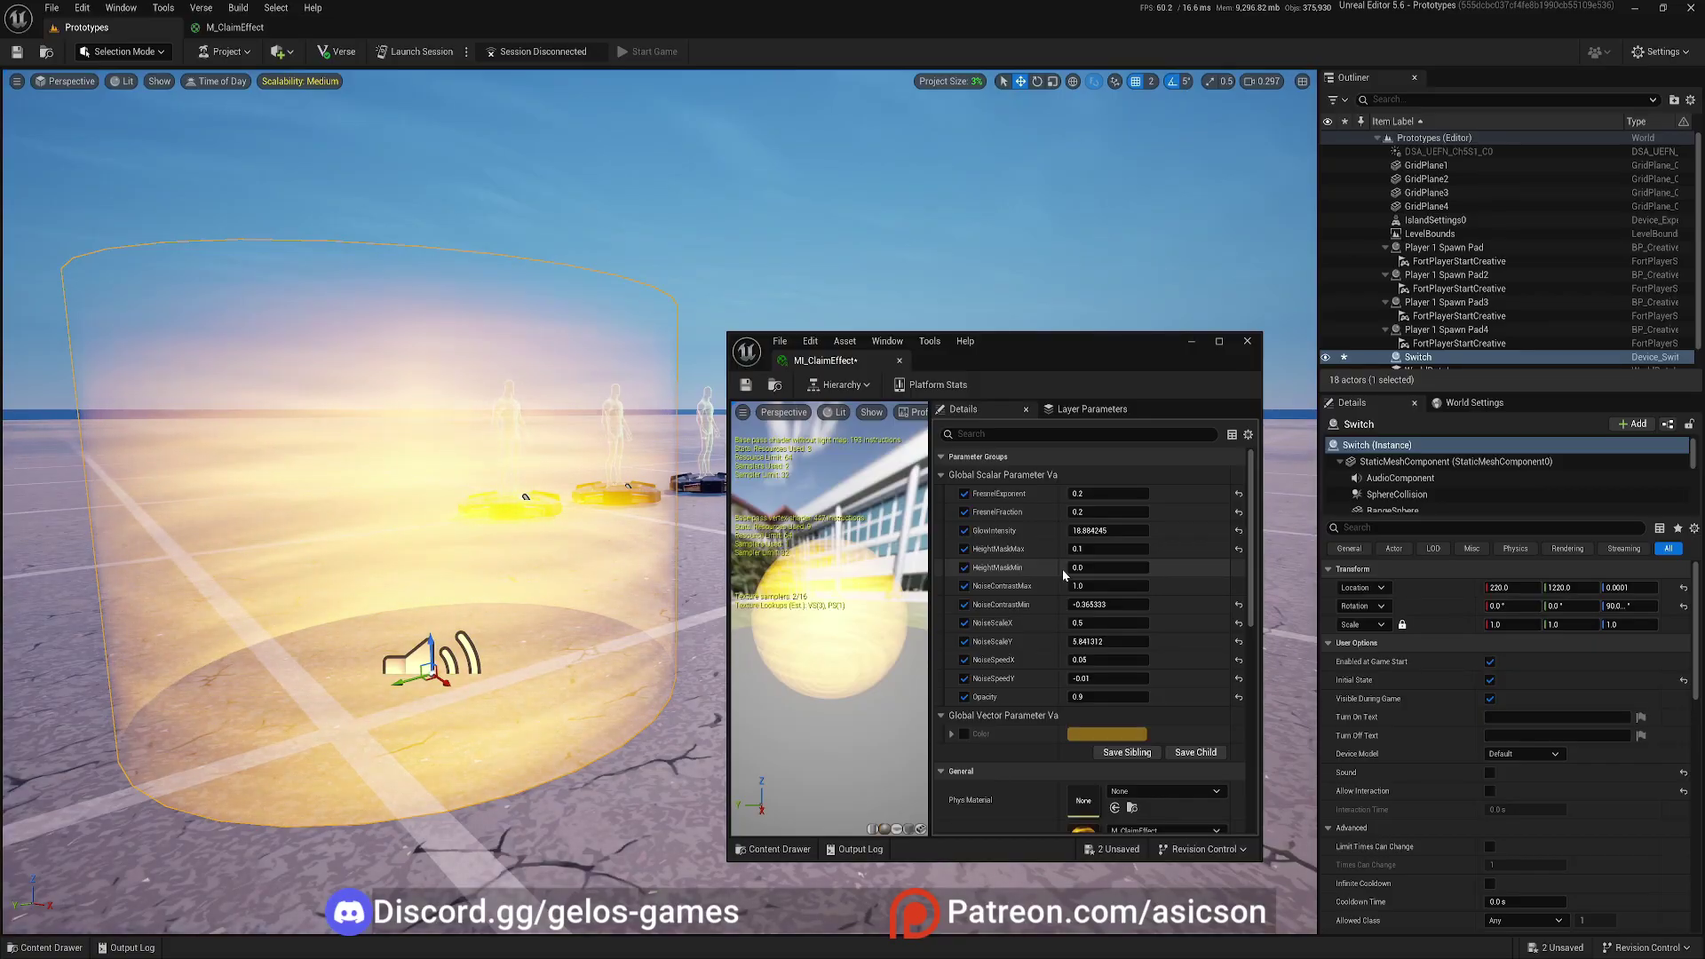
pyautogui.press('q')
pyautogui.moveTo(559, 550); pyautogui.dragTo(559, 532, button='right')
pyautogui.press('s')
pyautogui.press('q')
pyautogui.press('w')
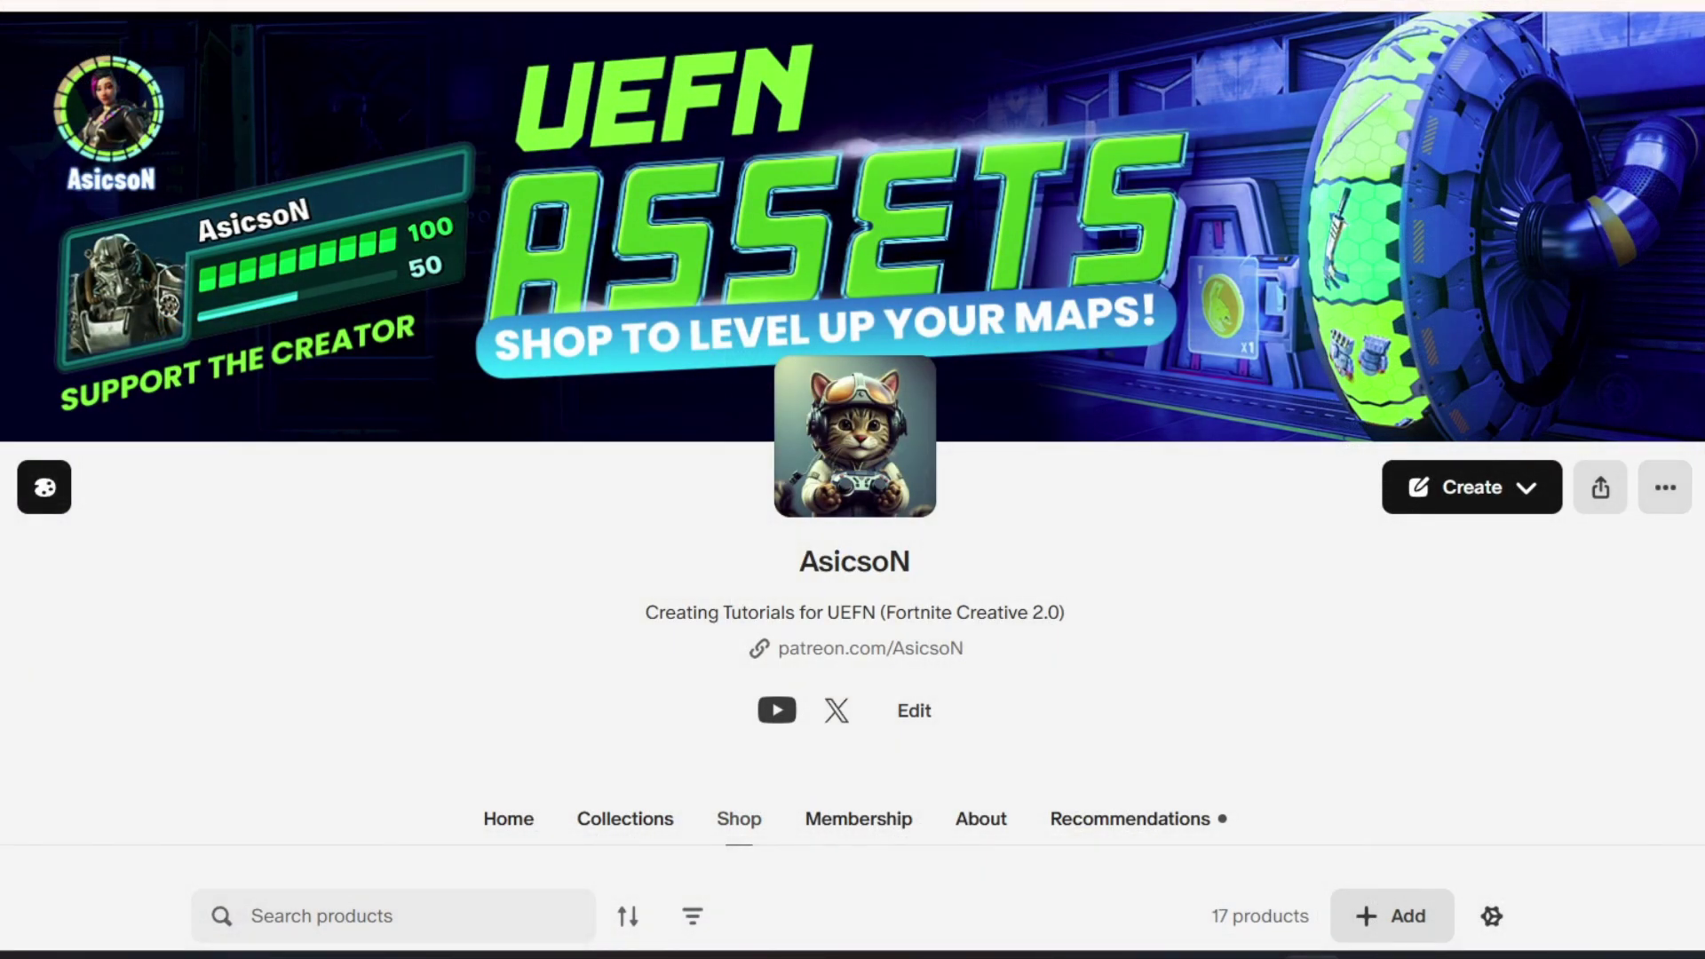
# - Switch to the creator's Patreon shop page in the browser and look through the UEFN asset products
pyautogui.scroll(-6, 852, 479)
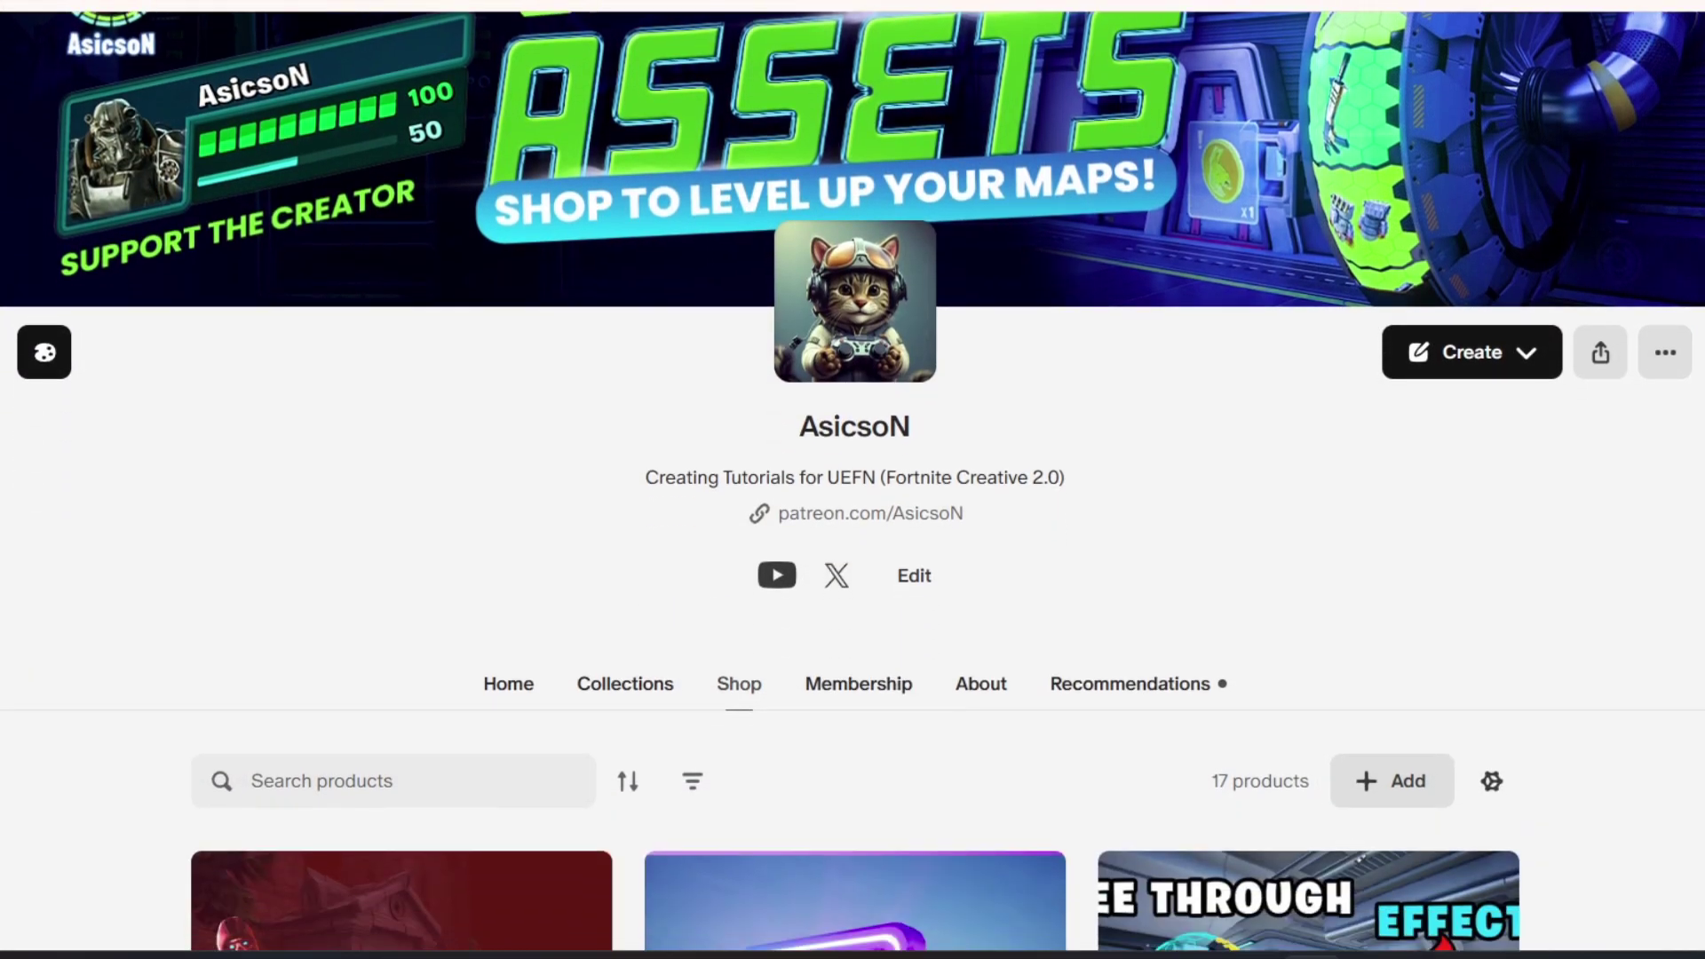
pyautogui.scroll(-9, 852, 479)
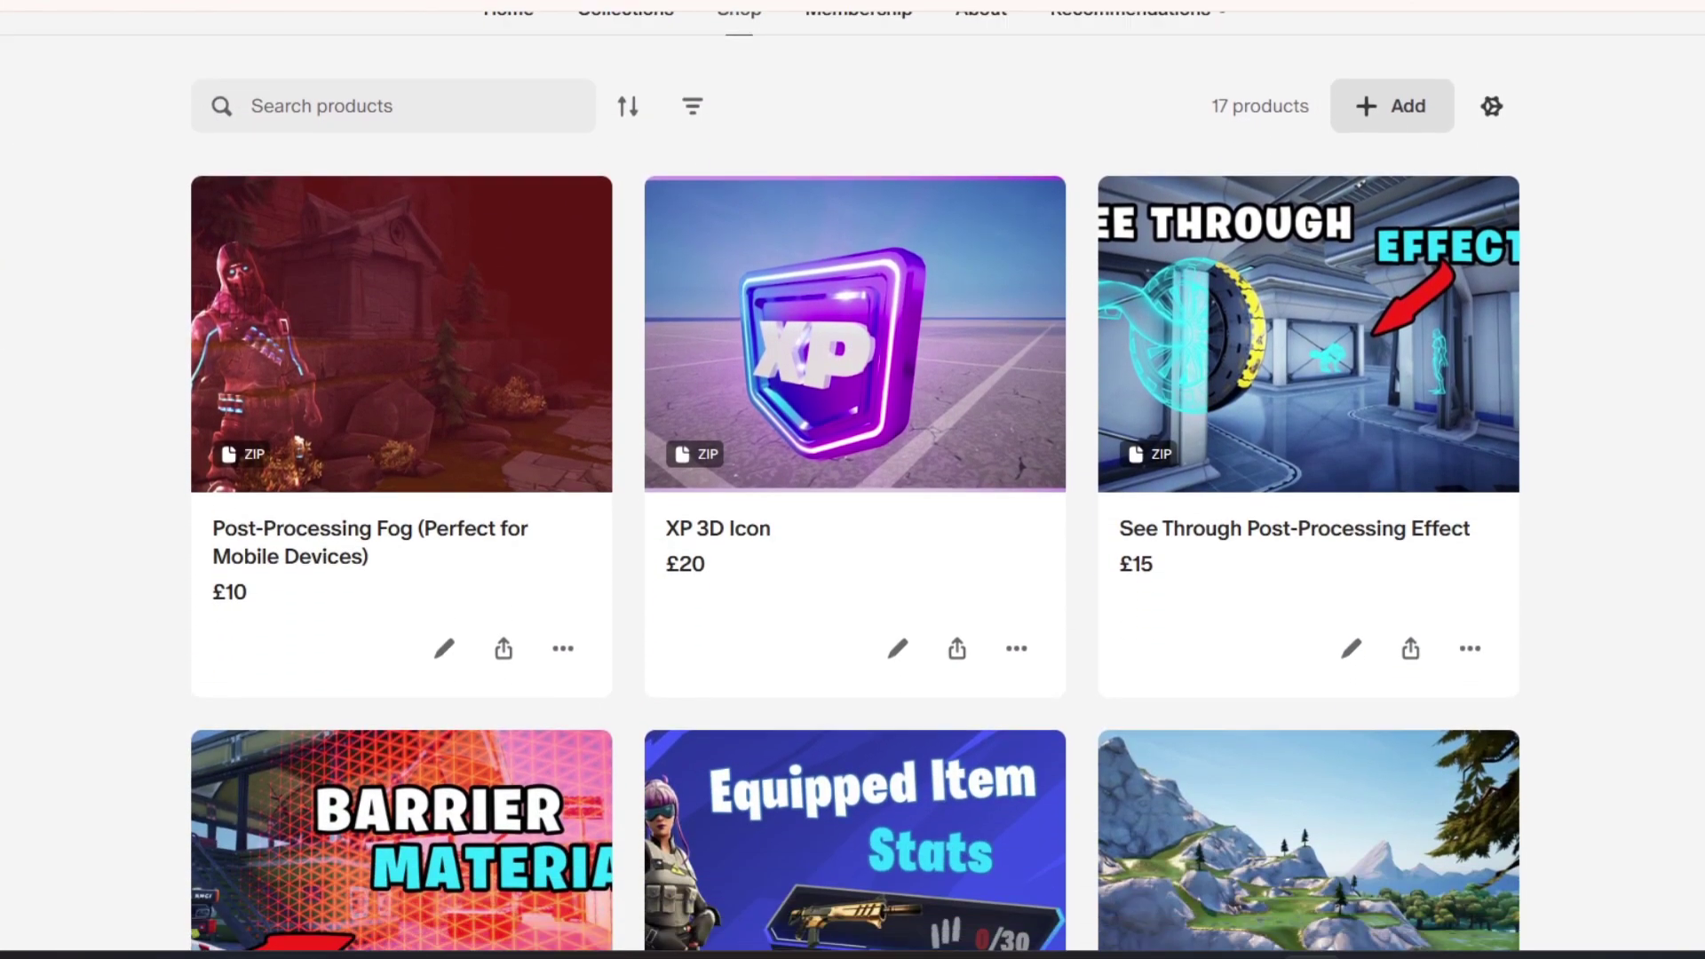
pyautogui.scroll(-1, 853, 480)
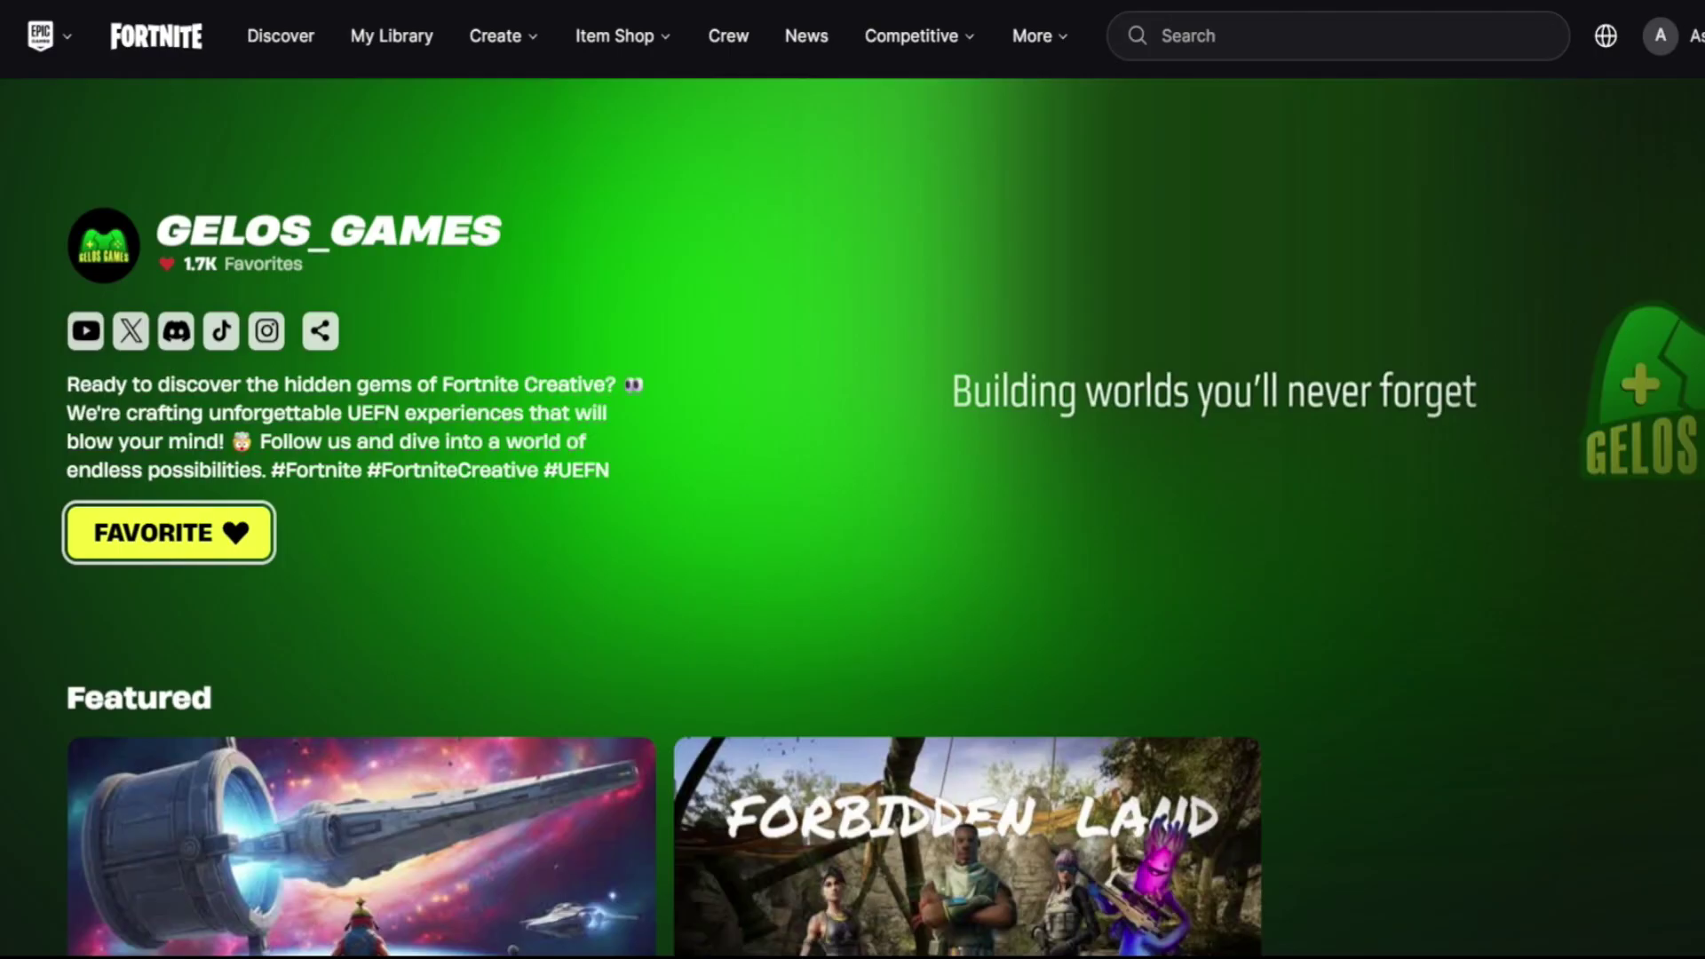
# - Mark the GELOS_GAMES creator page on the Fortnite website as a favorite
pyautogui.click(169, 533)
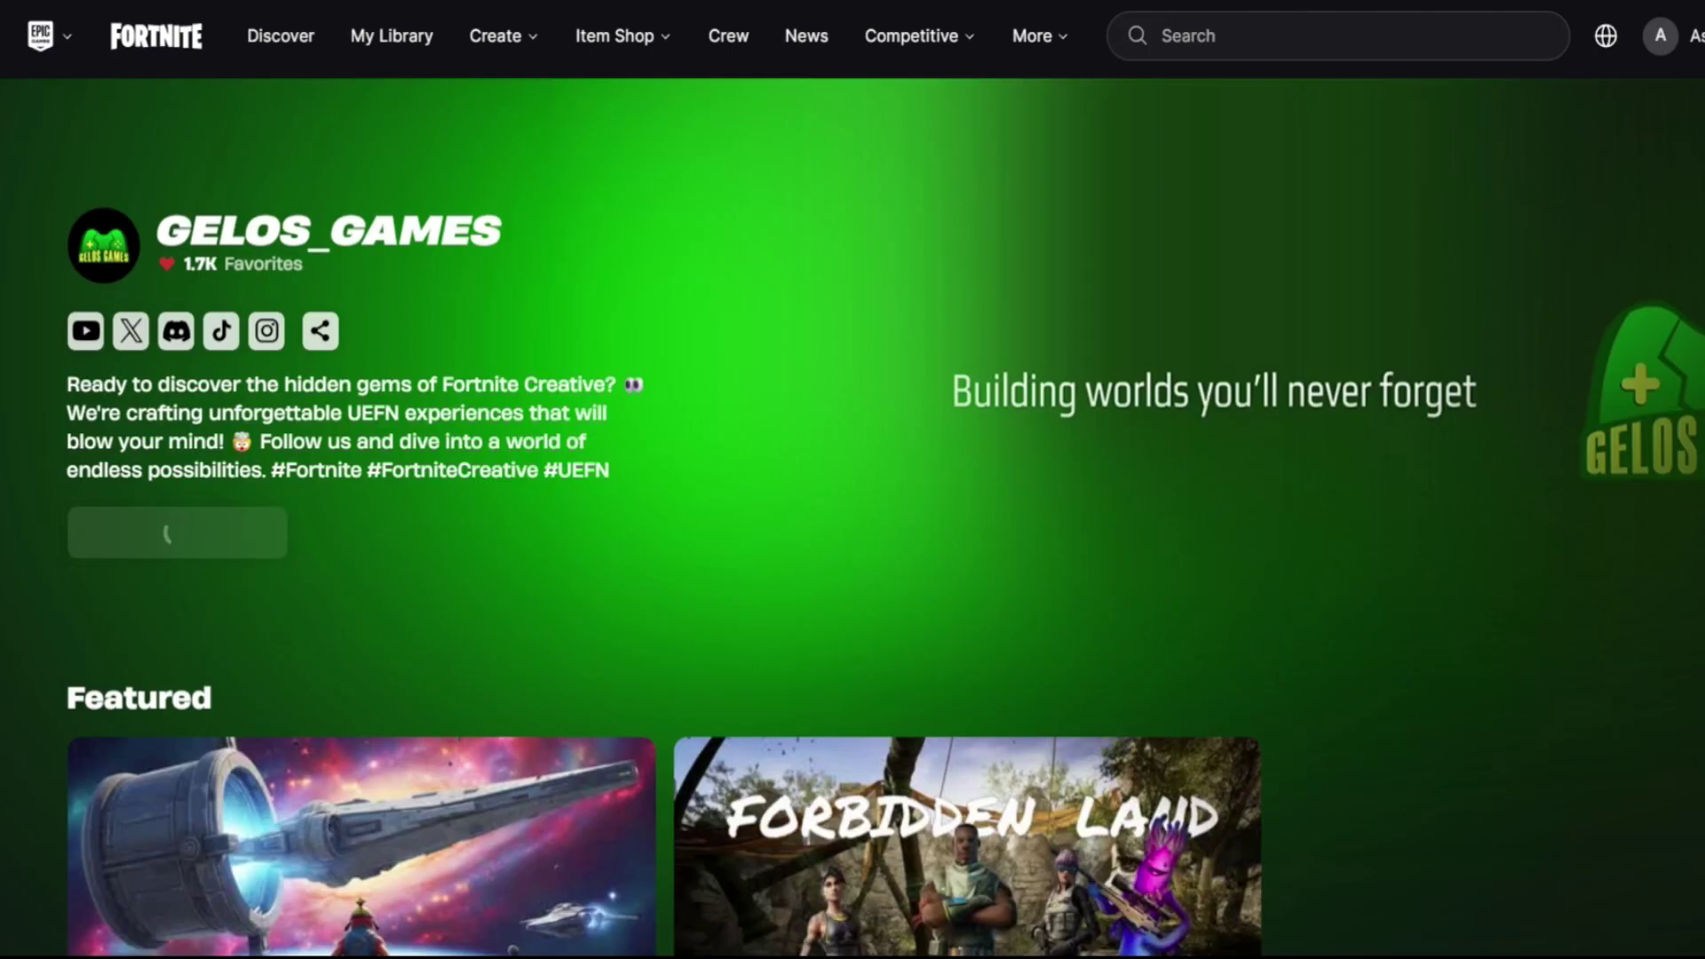